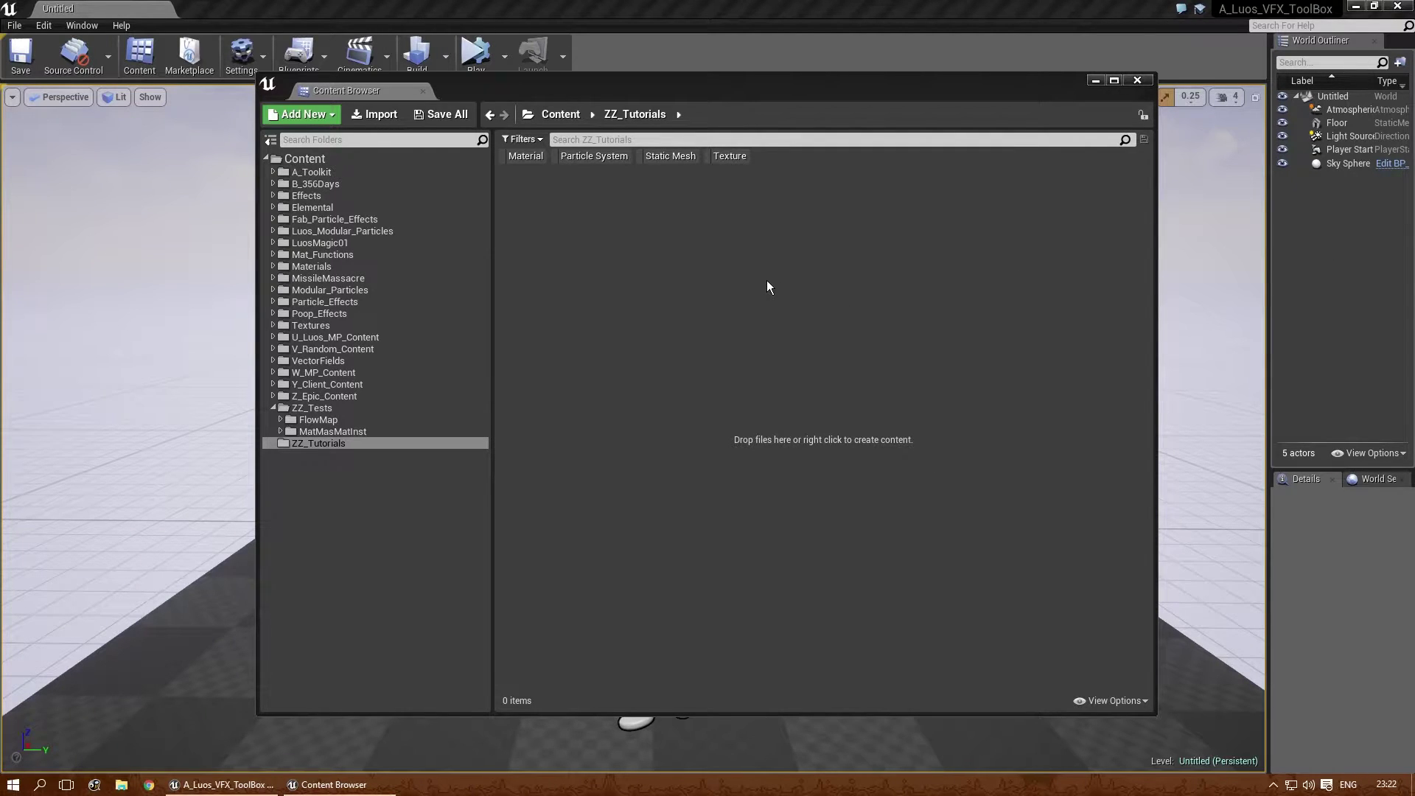
click(616, 297)
right_click(569, 289)
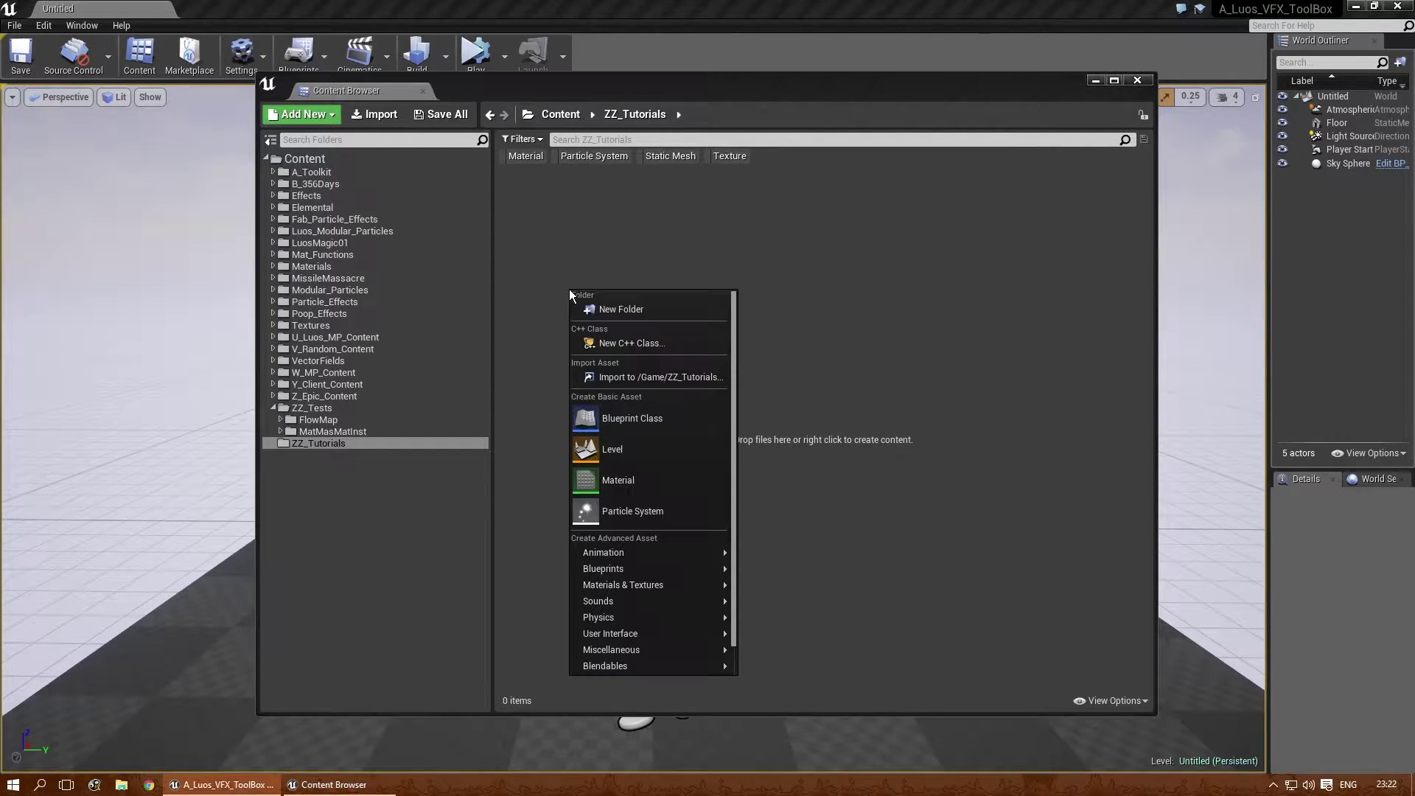
click(542, 260)
- Create a folder named Particles inside the ZZ_Tutorials content folder
click(332, 444)
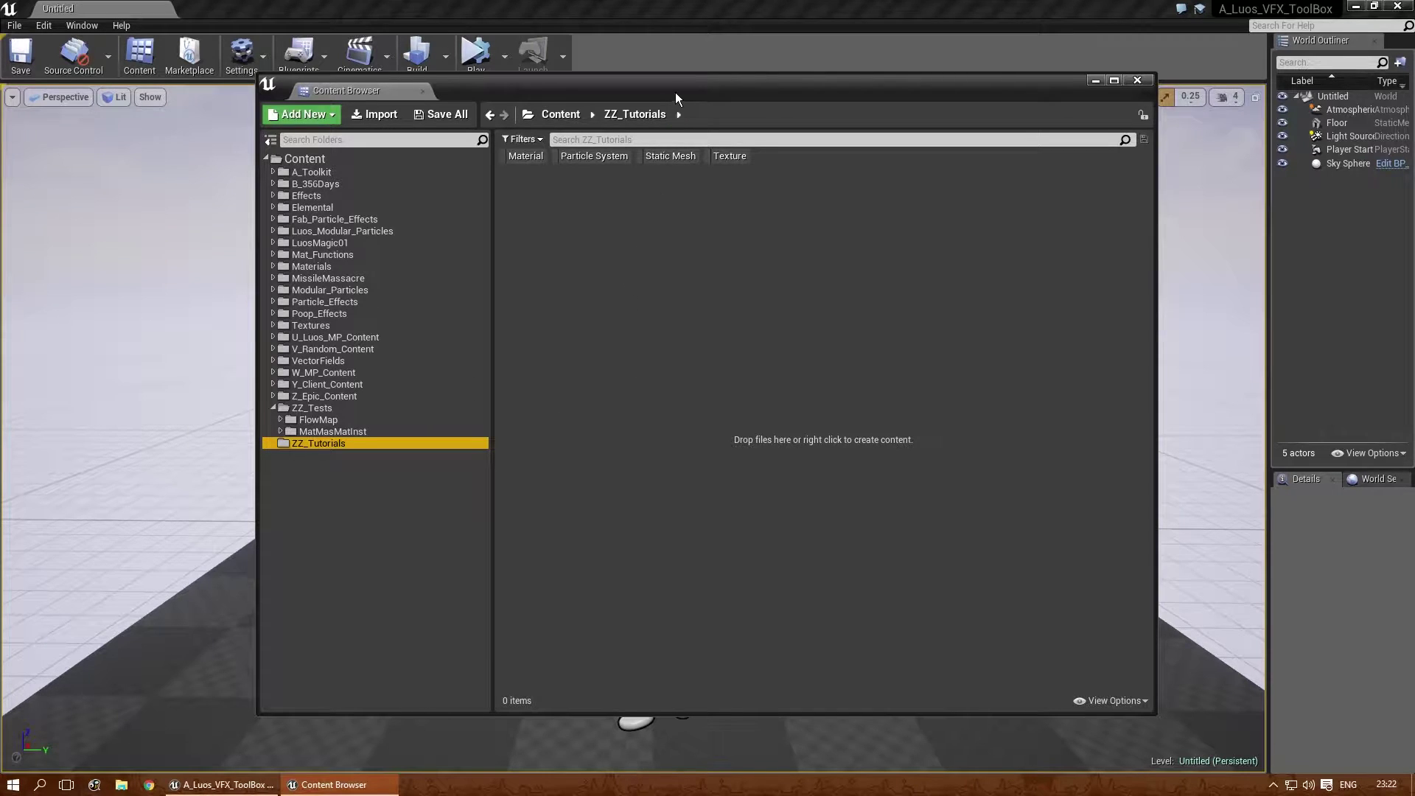
drag(676, 91, 641, 85)
right_click(518, 251)
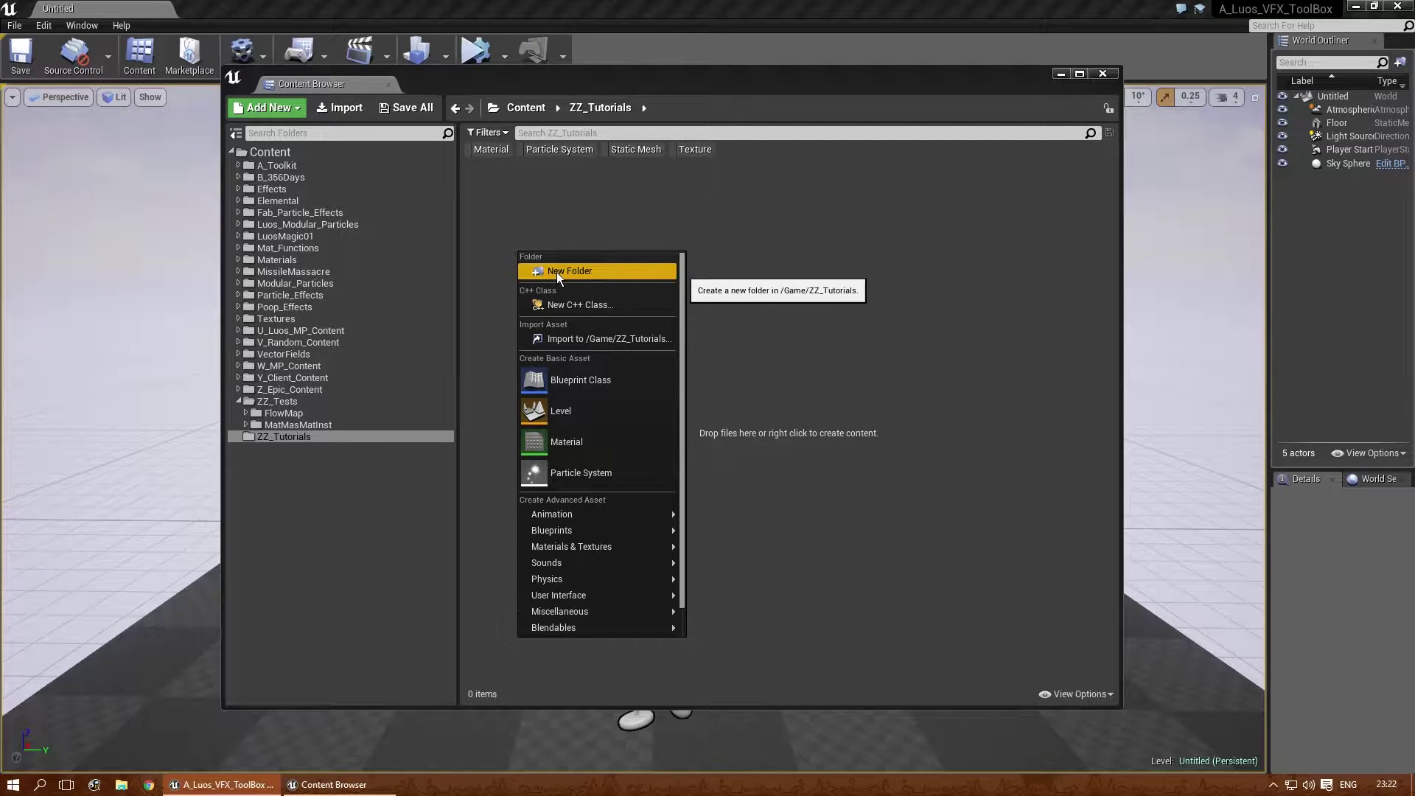
click(558, 271)
text(Particles)
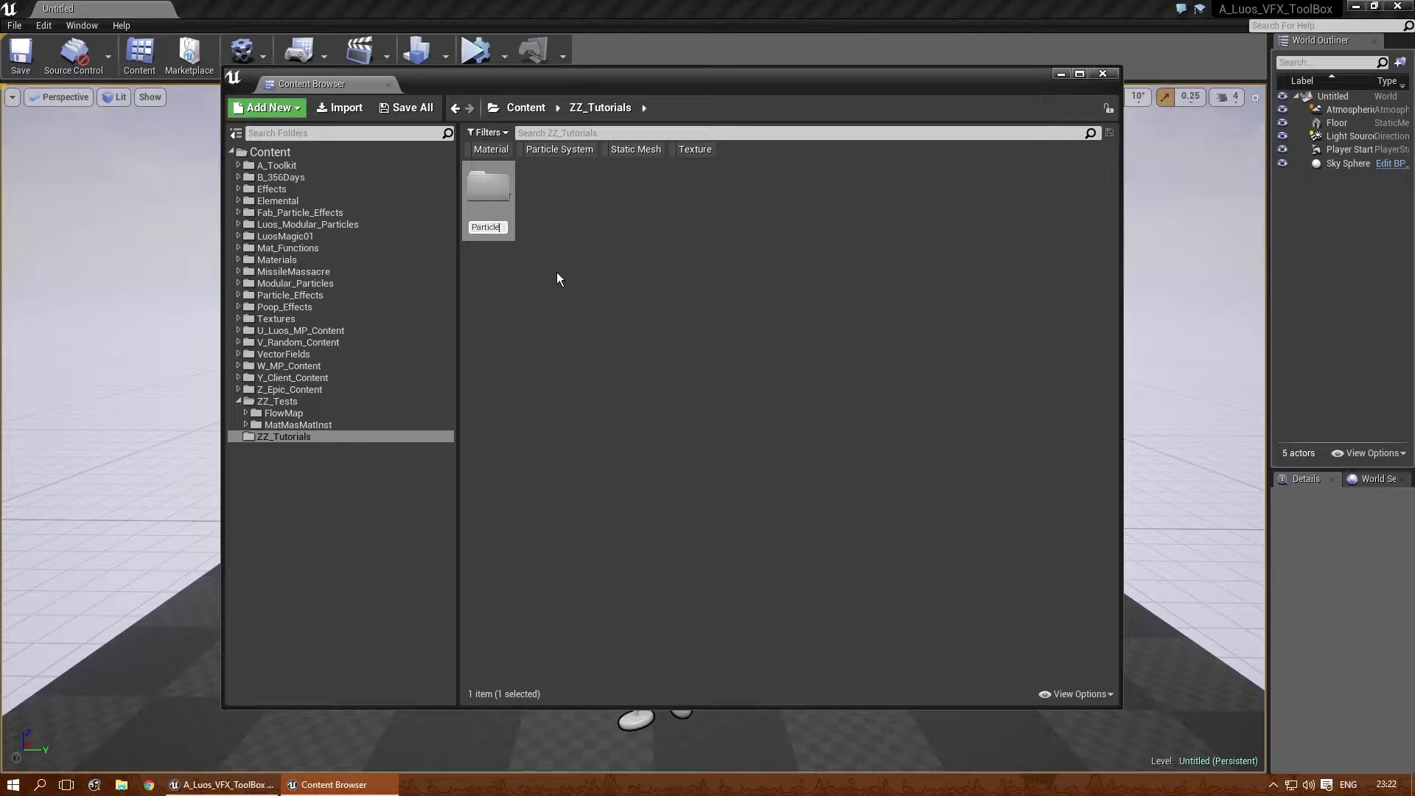
key(Return)
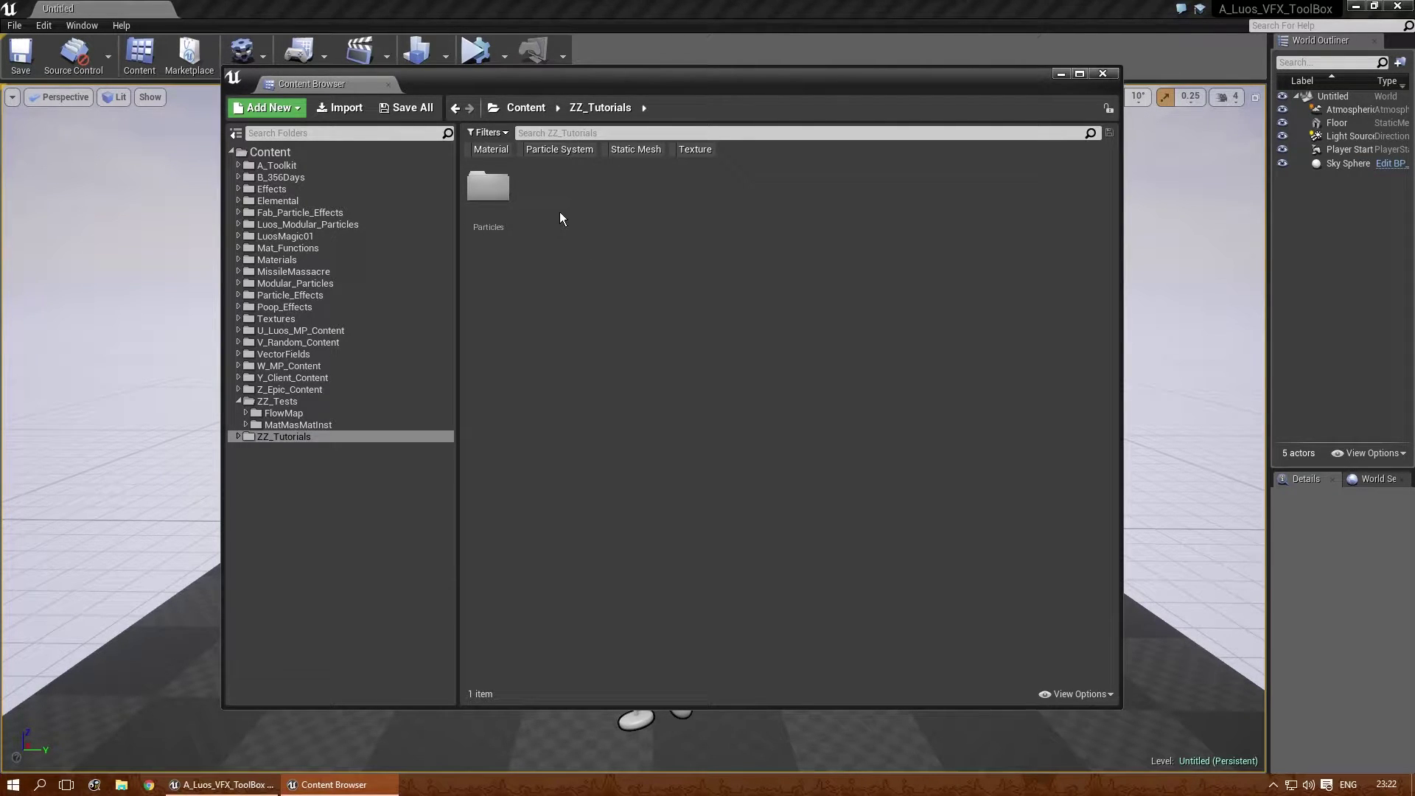
- Create a Particle System asset named Par_Module inside the Particles folder
double_click(489, 190)
right_click(552, 329)
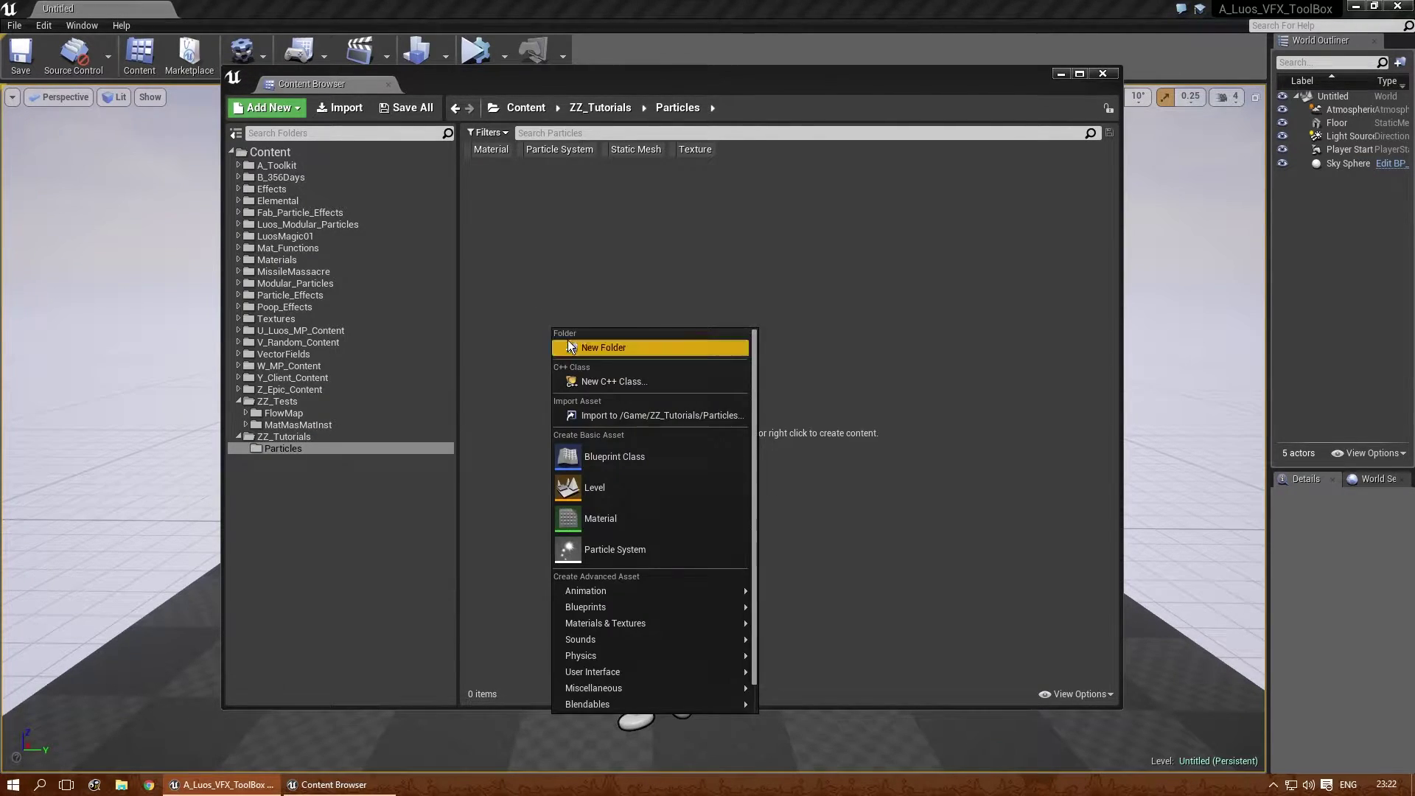
click(644, 546)
text(Par_Module)
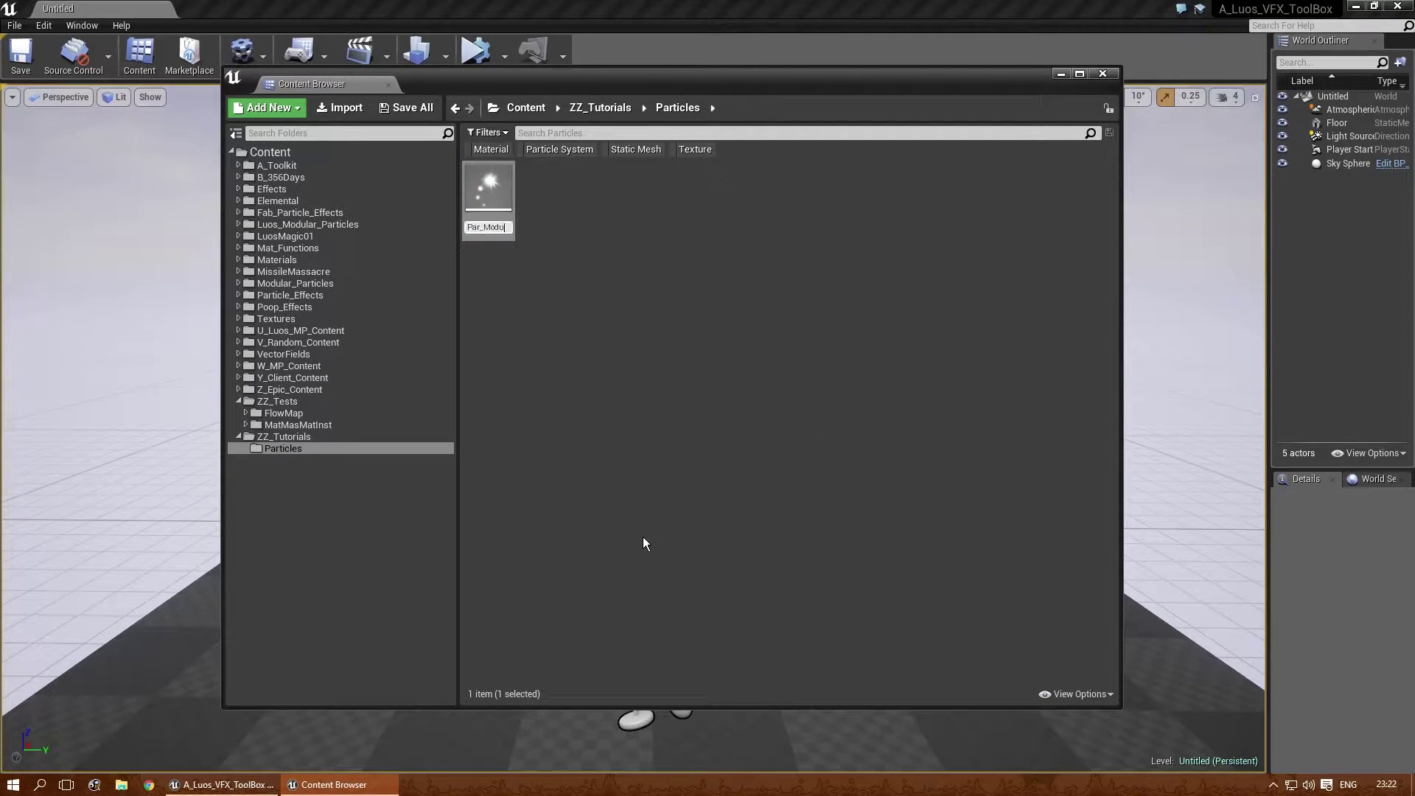
key(Return)
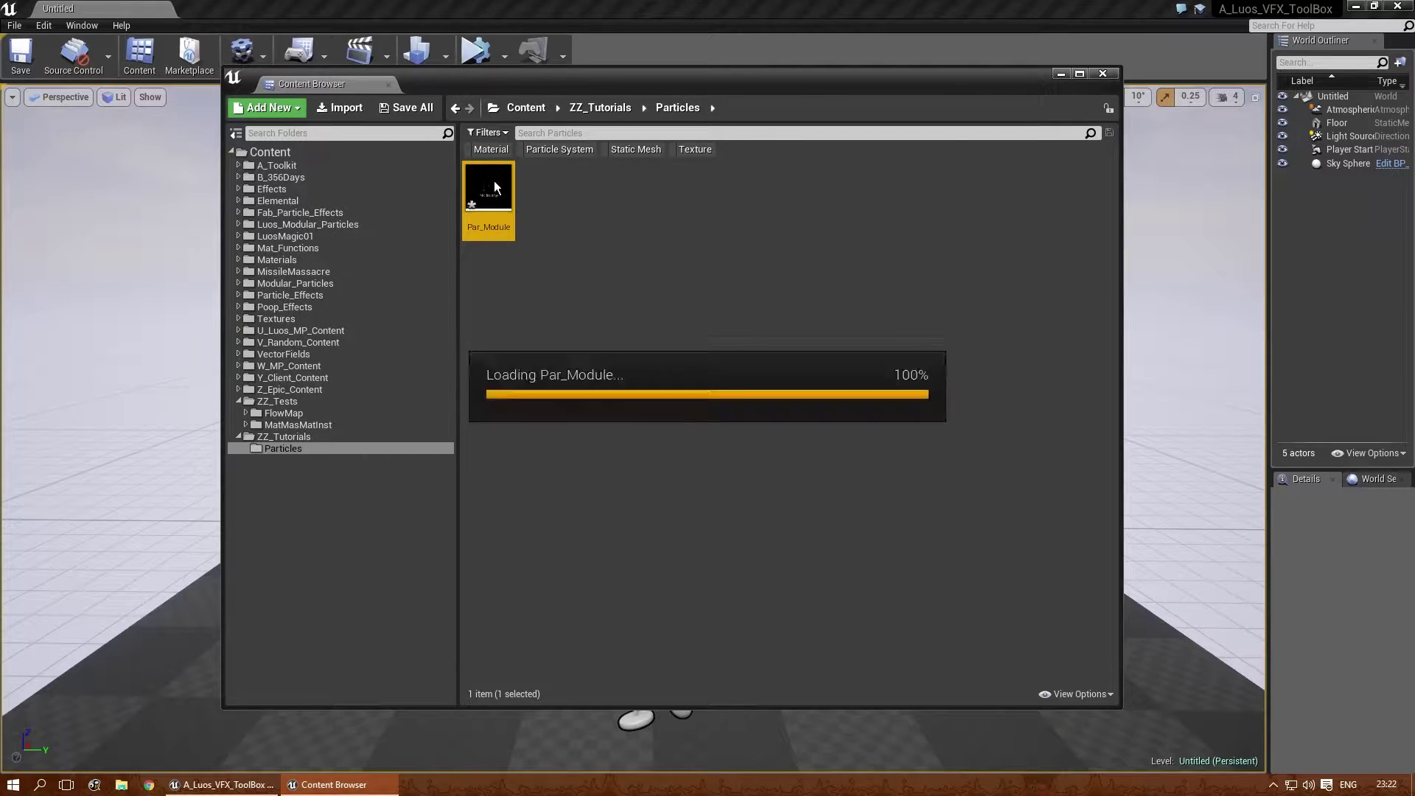
- Open the Par_Module particle system for editing and view its Required module and overall particle system properties
double_click(491, 185)
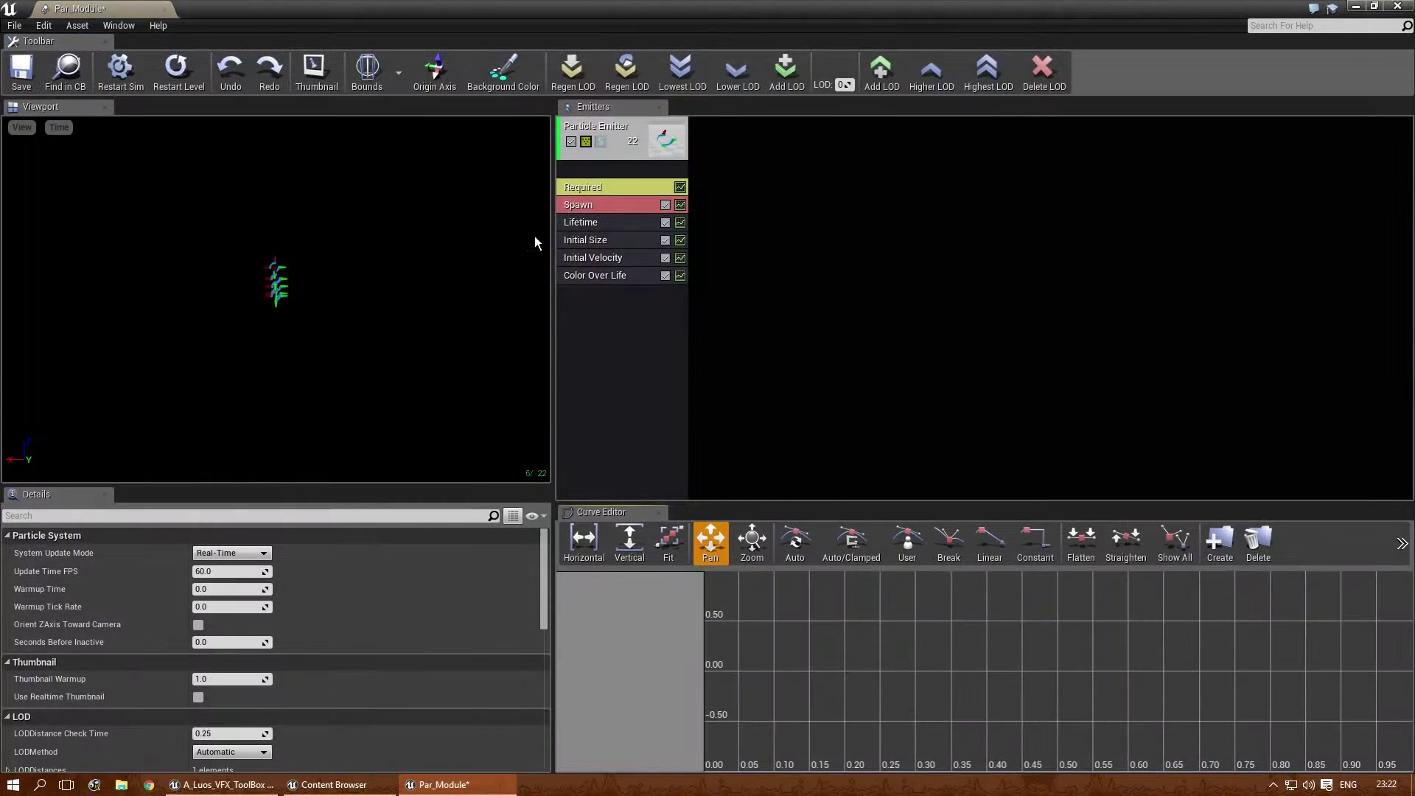
click(604, 189)
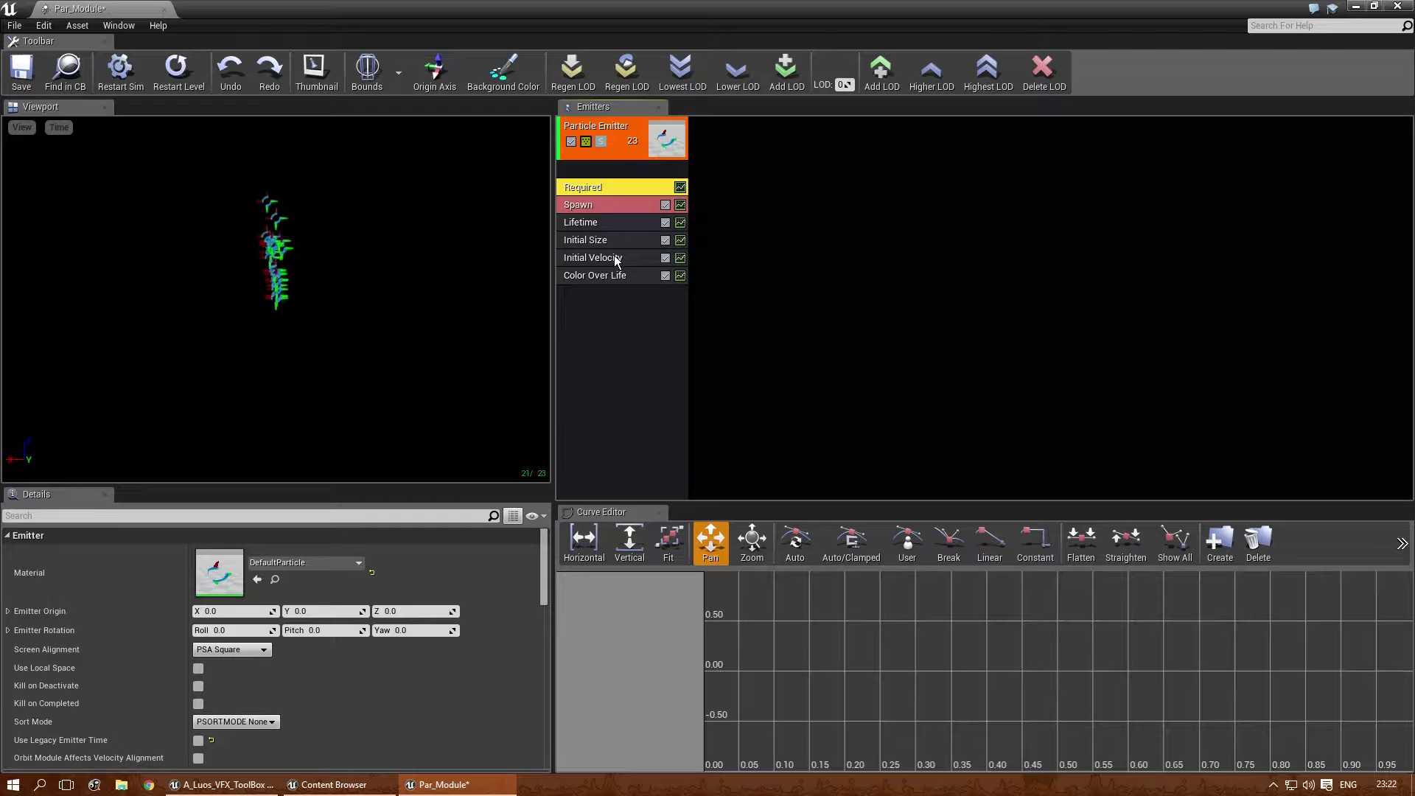
click(829, 276)
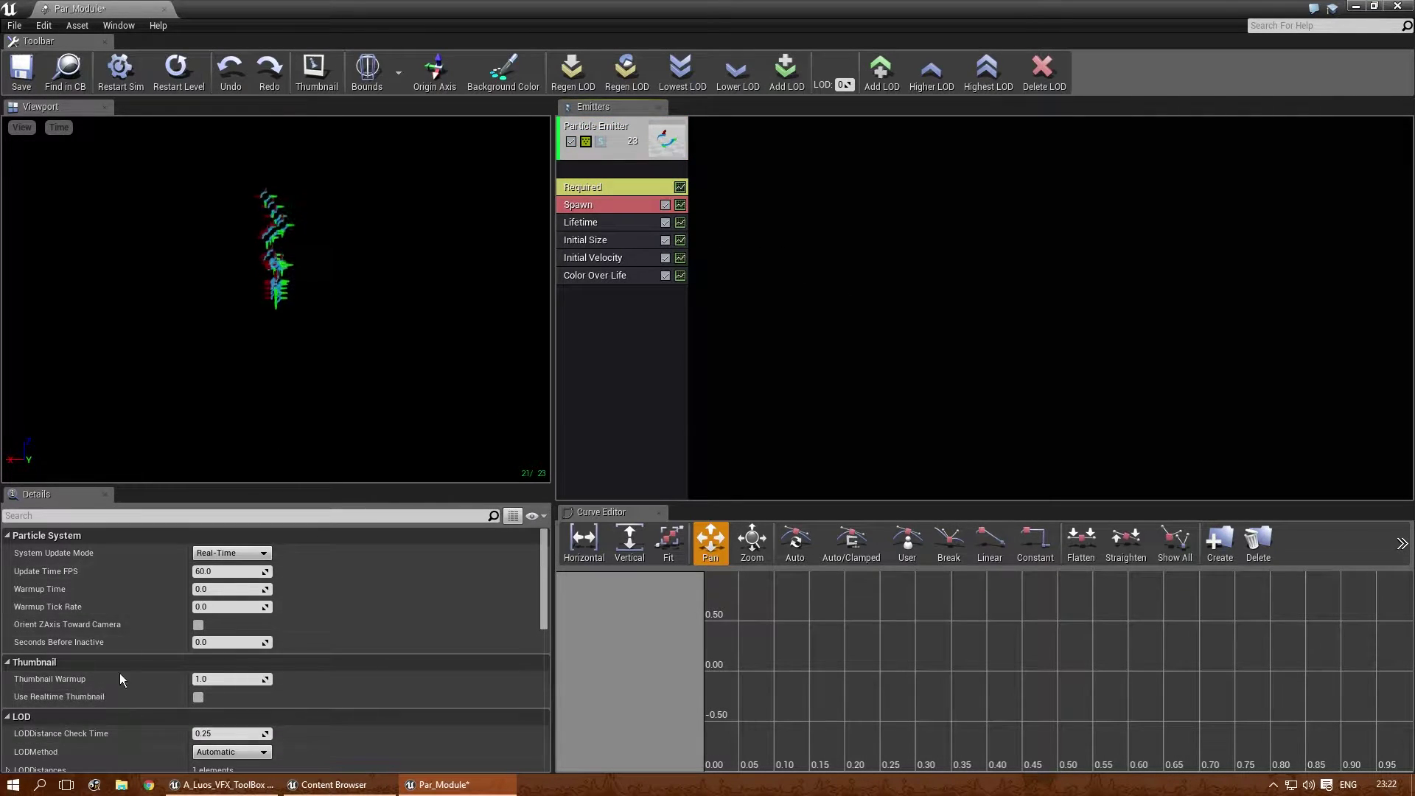
- Return to the Content Browser and rename the Par_Module asset to Par_Module_required
drag(499, 9, 627, 312)
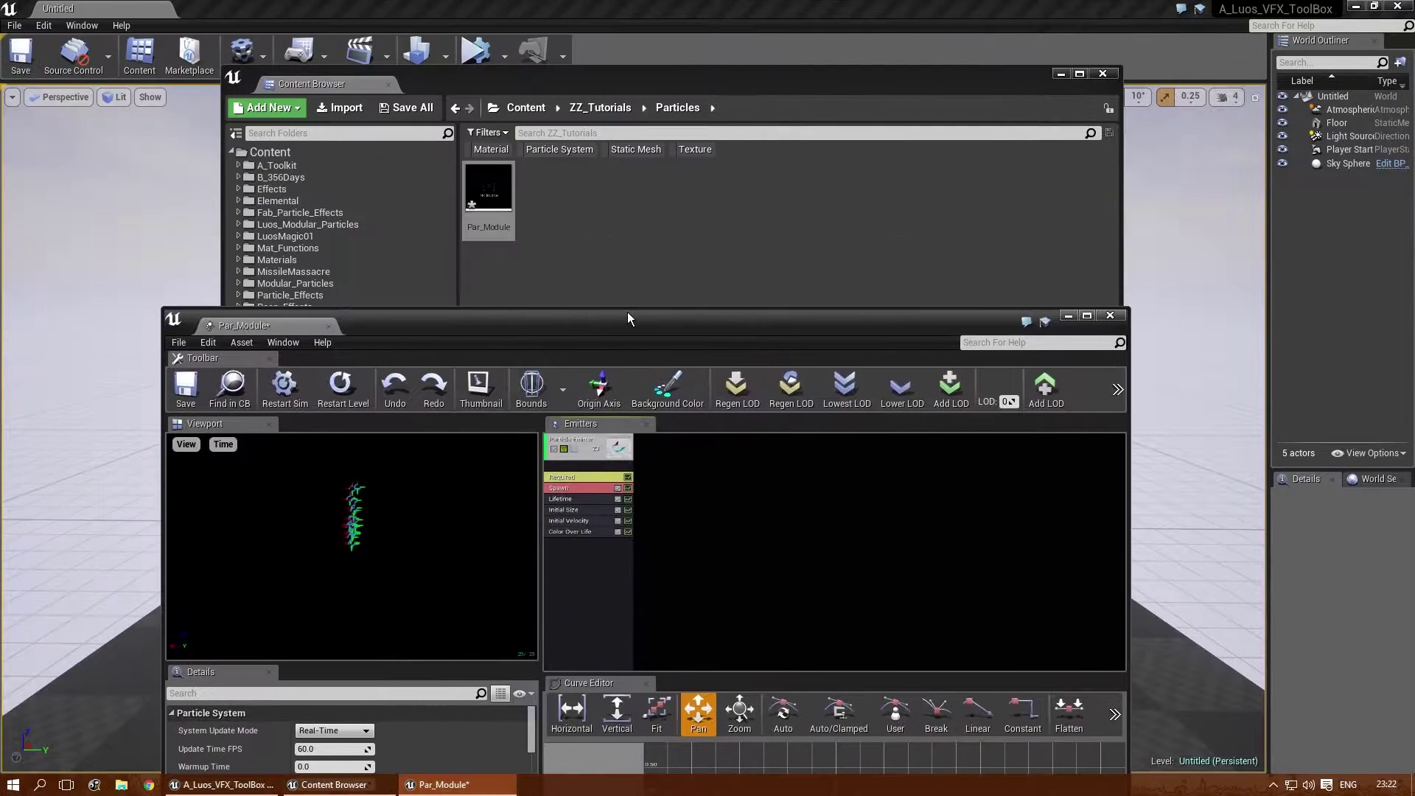
click(489, 198)
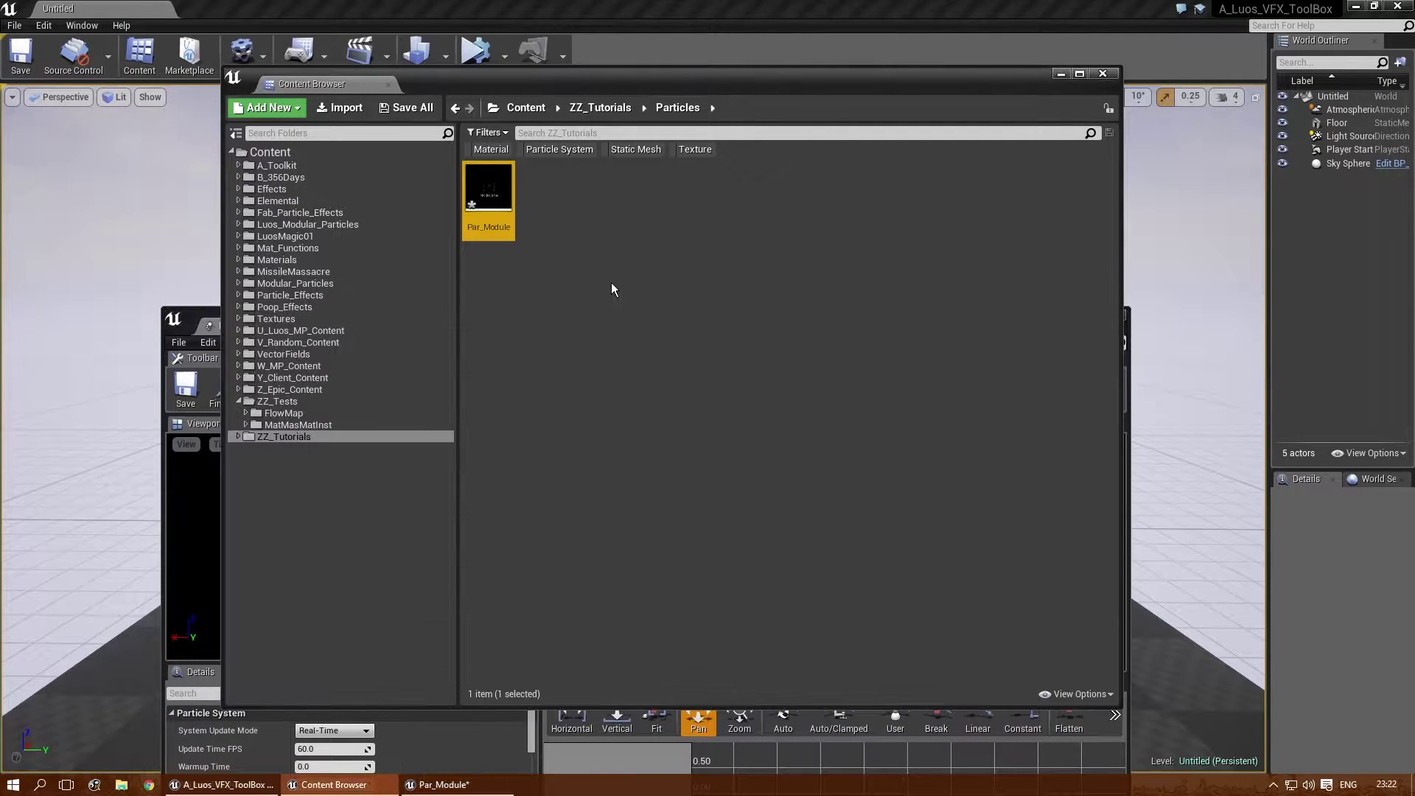
key(F2)
key(End)
text(_reui)
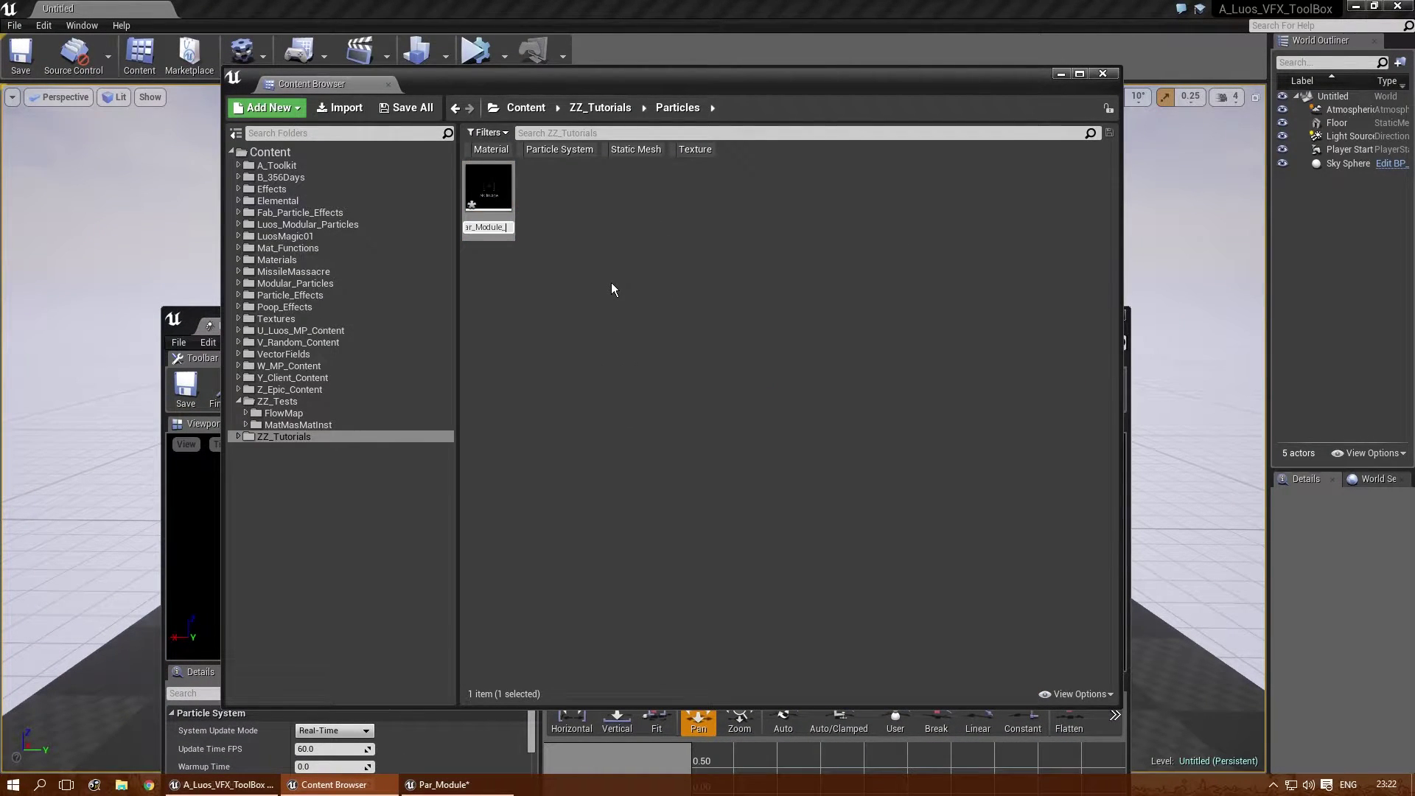
key(BackSpace)
key(BackSpace)
text(quired)
key(Return)
- Add the number 01 to the particle system's name, renaming it Par_Module_01_required
drag(628, 76, 766, 47)
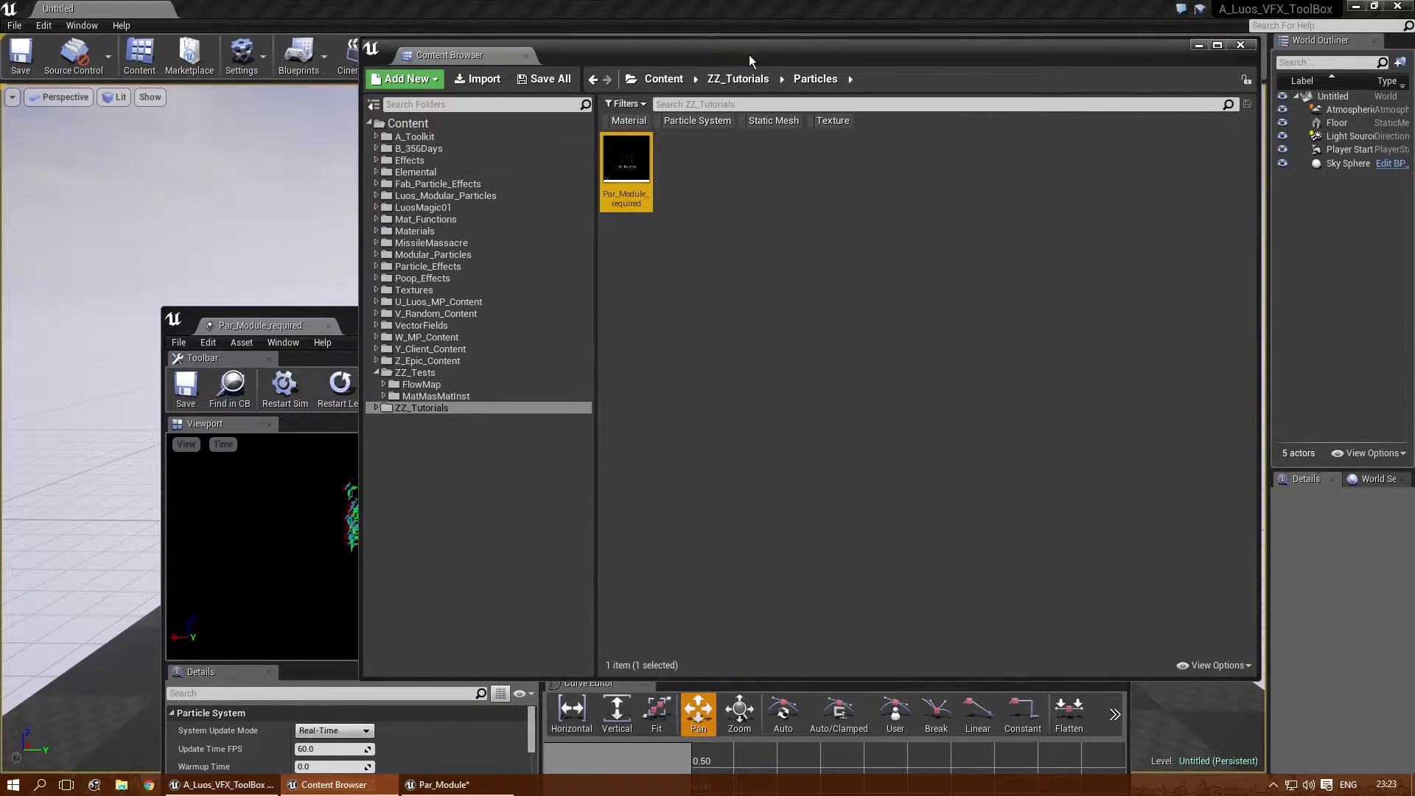
click(635, 204)
text(_01__)
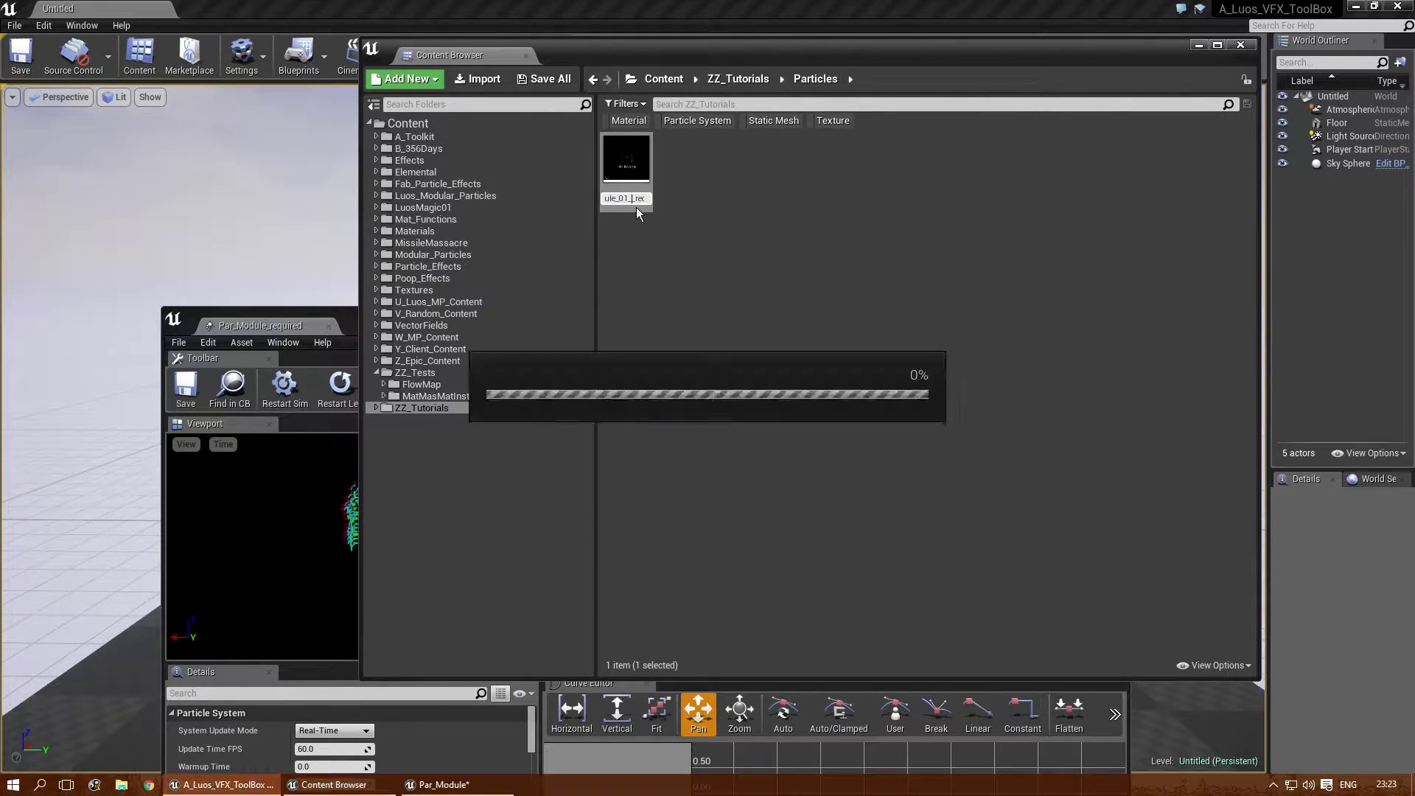
key(Return)
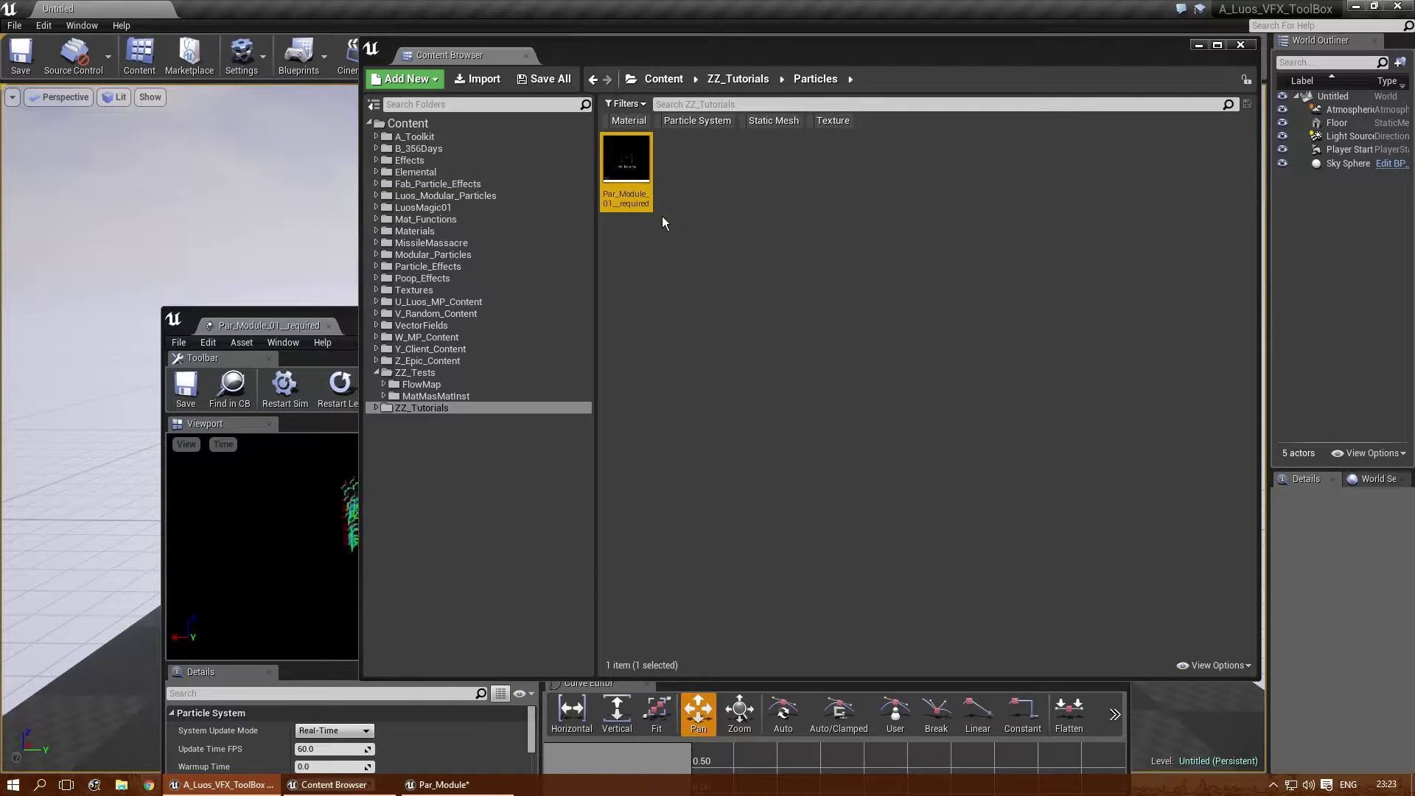
key(F2)
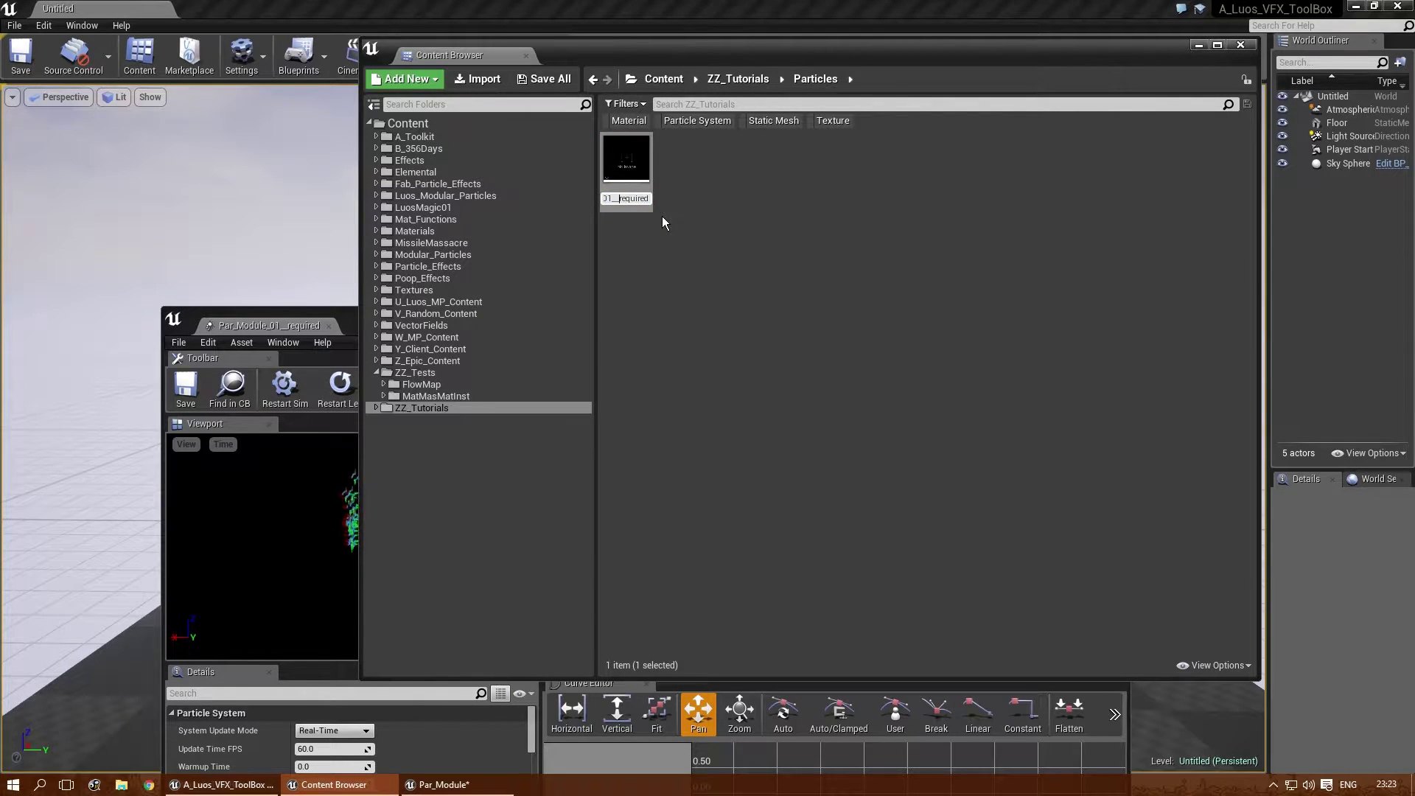
key(Return)
- Maximize the particle editor and examine the emitter's properties and the particle system's System Update Mode options
drag(352, 311, 353, 2)
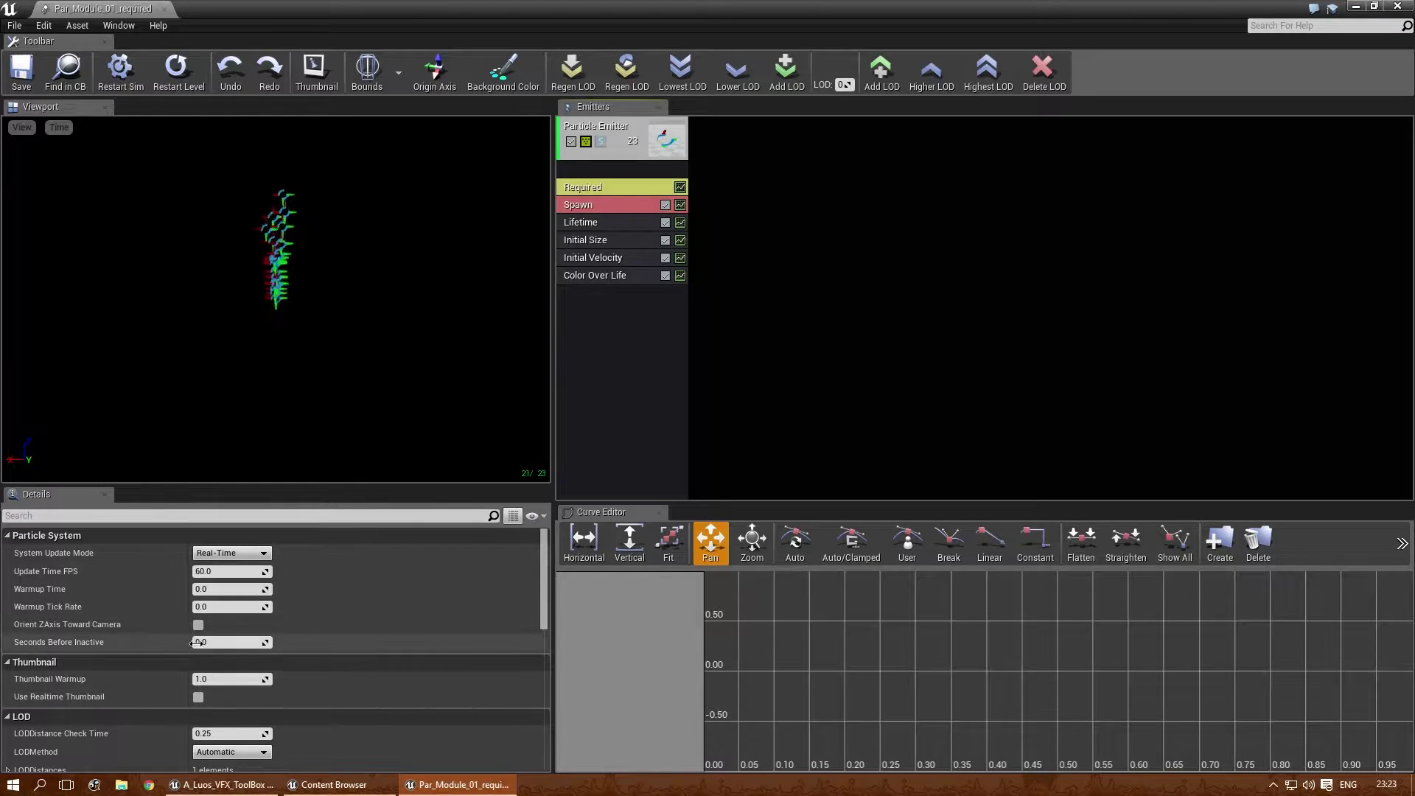
click(656, 165)
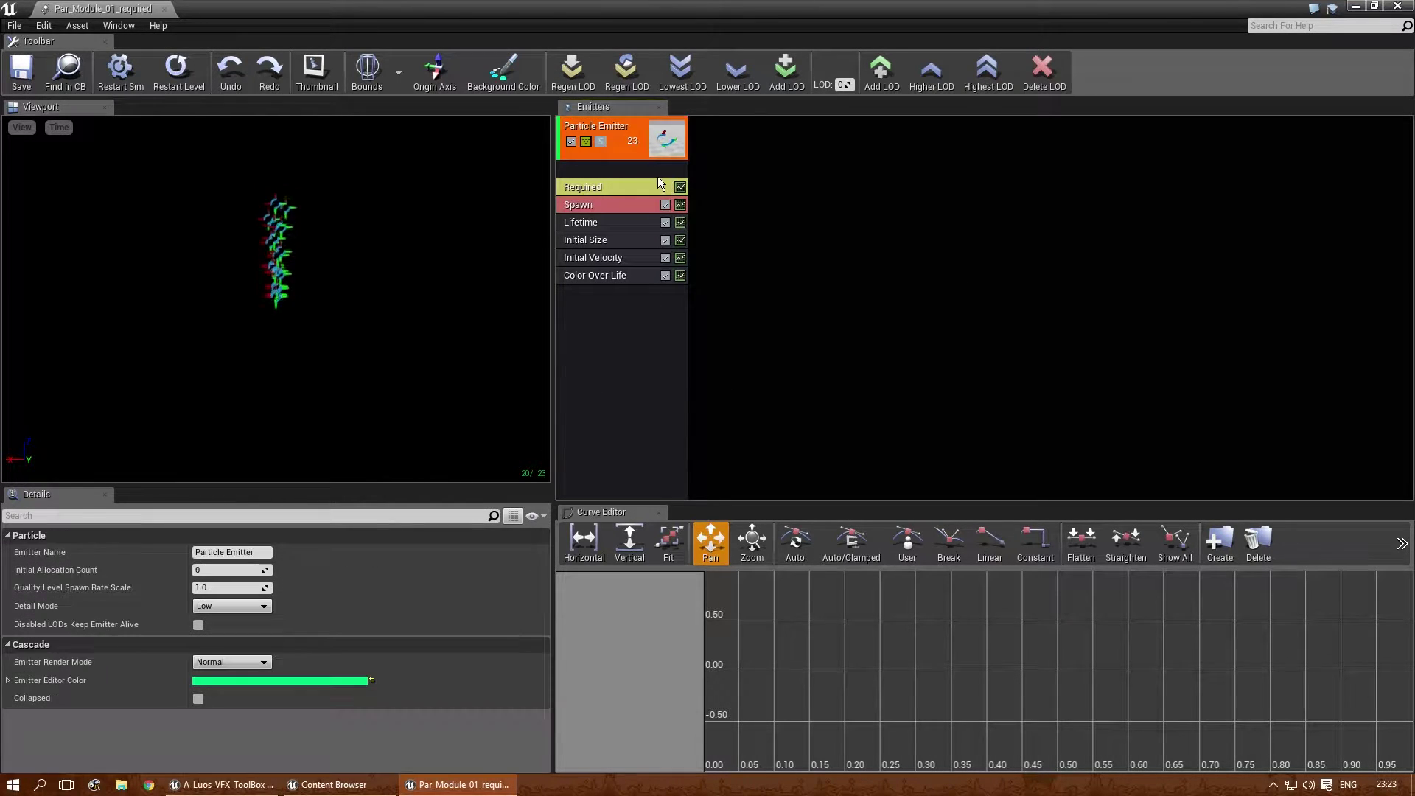
click(794, 308)
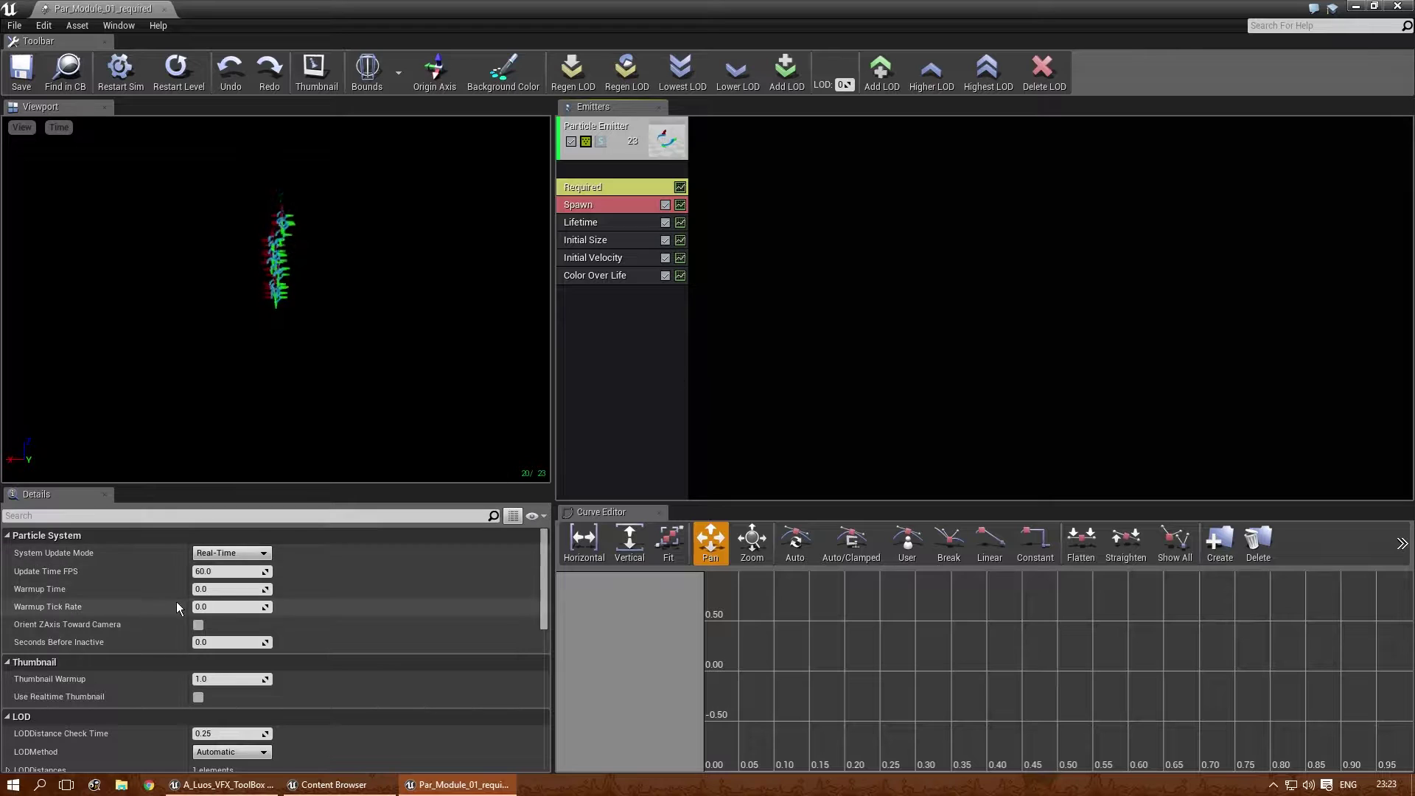
click(259, 556)
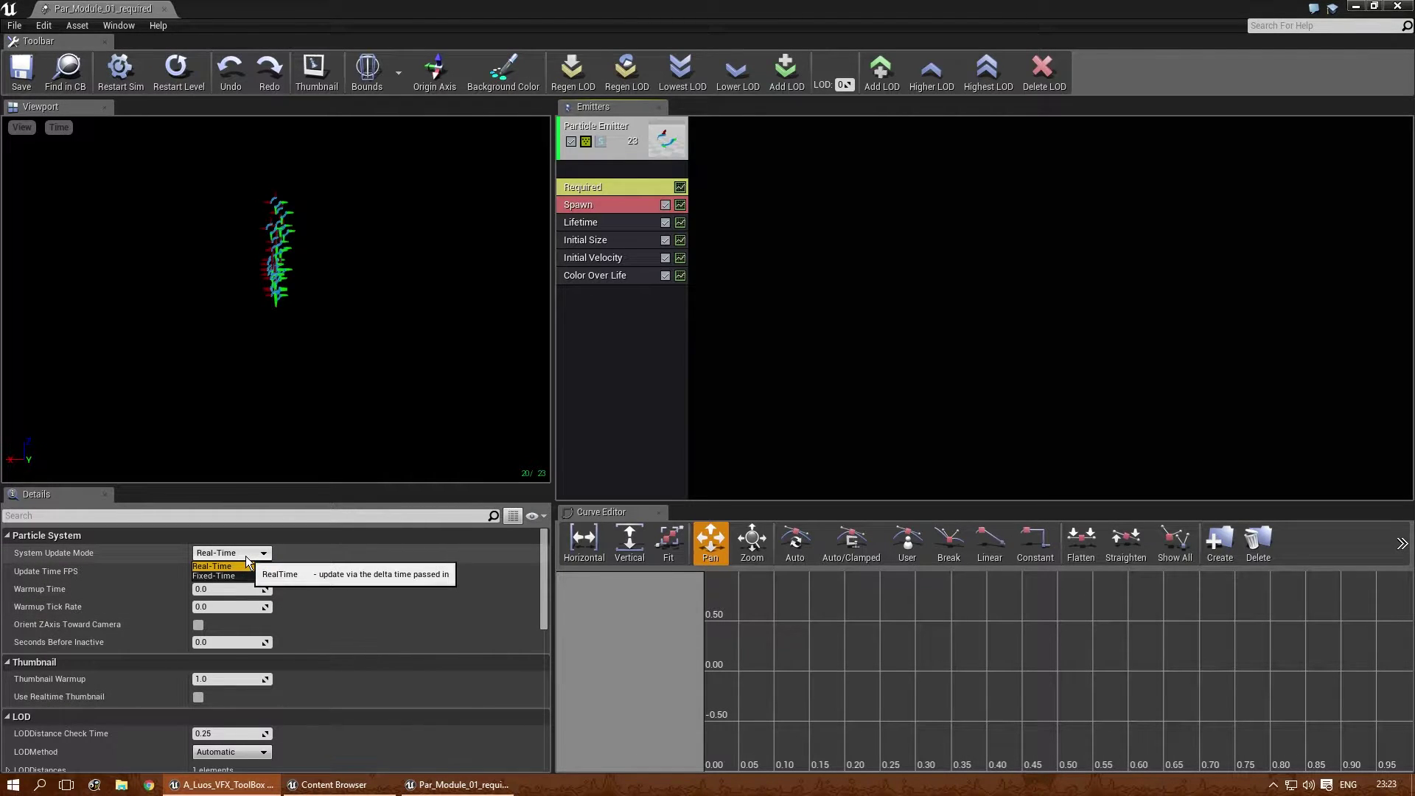
click(245, 558)
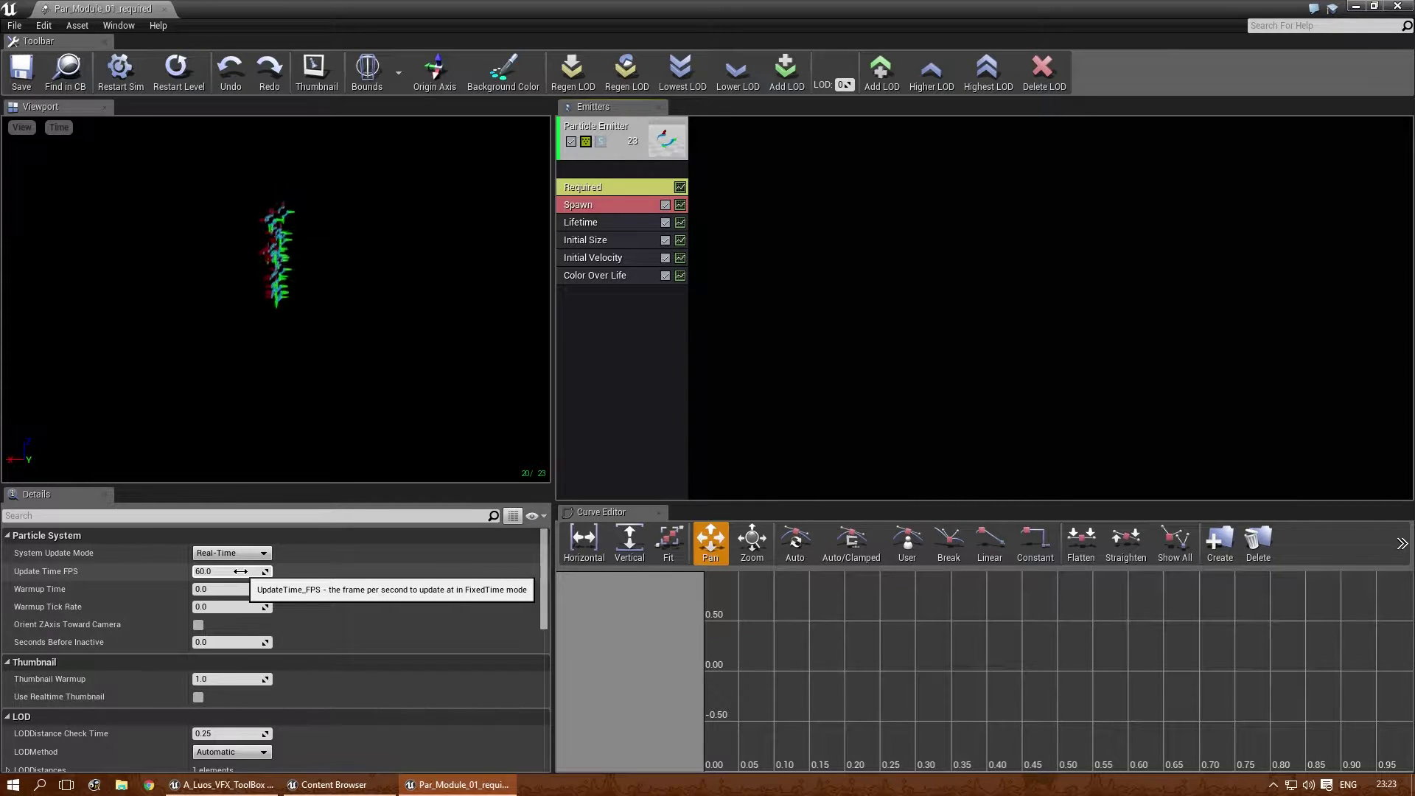
- Try an Update Time FPS of 30 for the particle system and set it back to 60
scroll(546, 562, down, 1)
scroll(545, 566, down, 1)
click(227, 584)
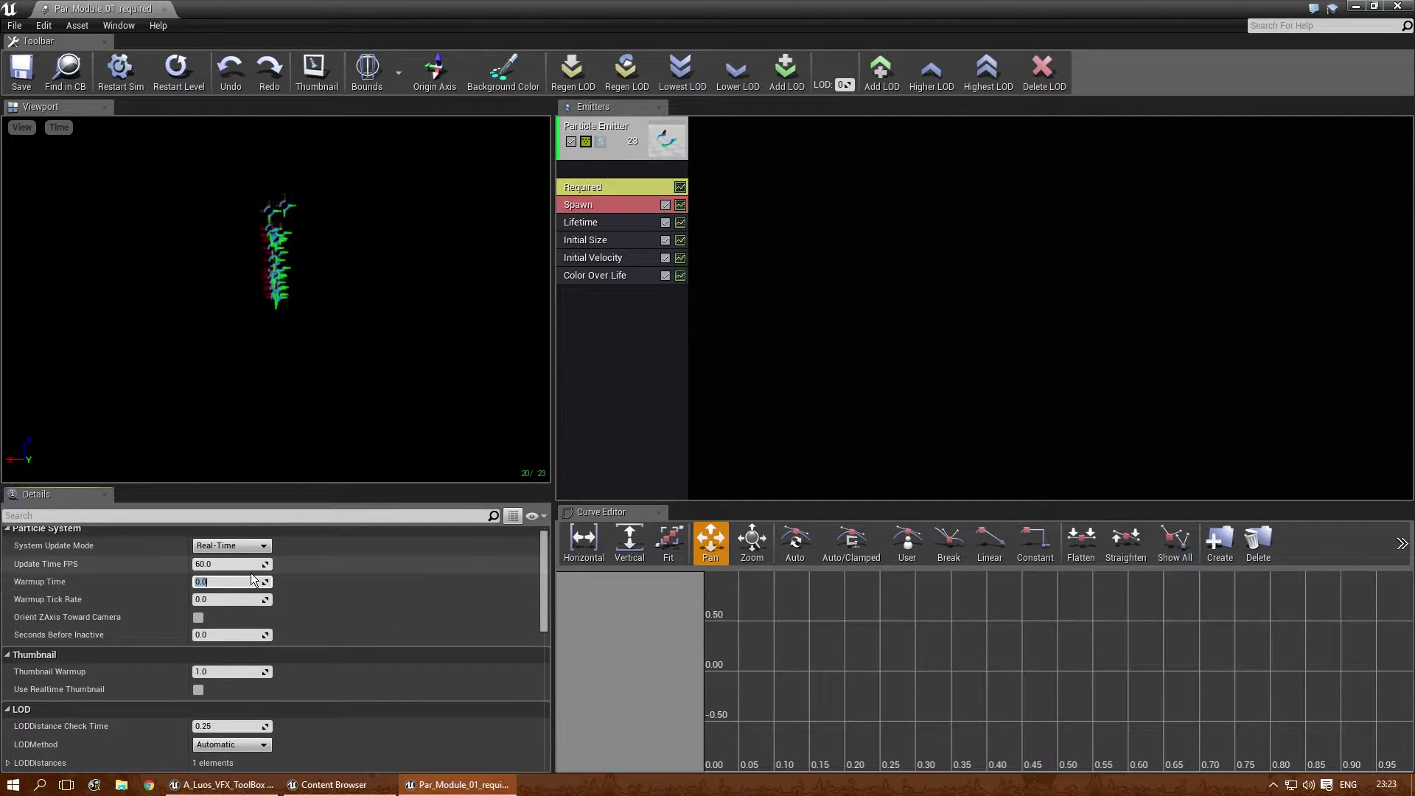
click(242, 565)
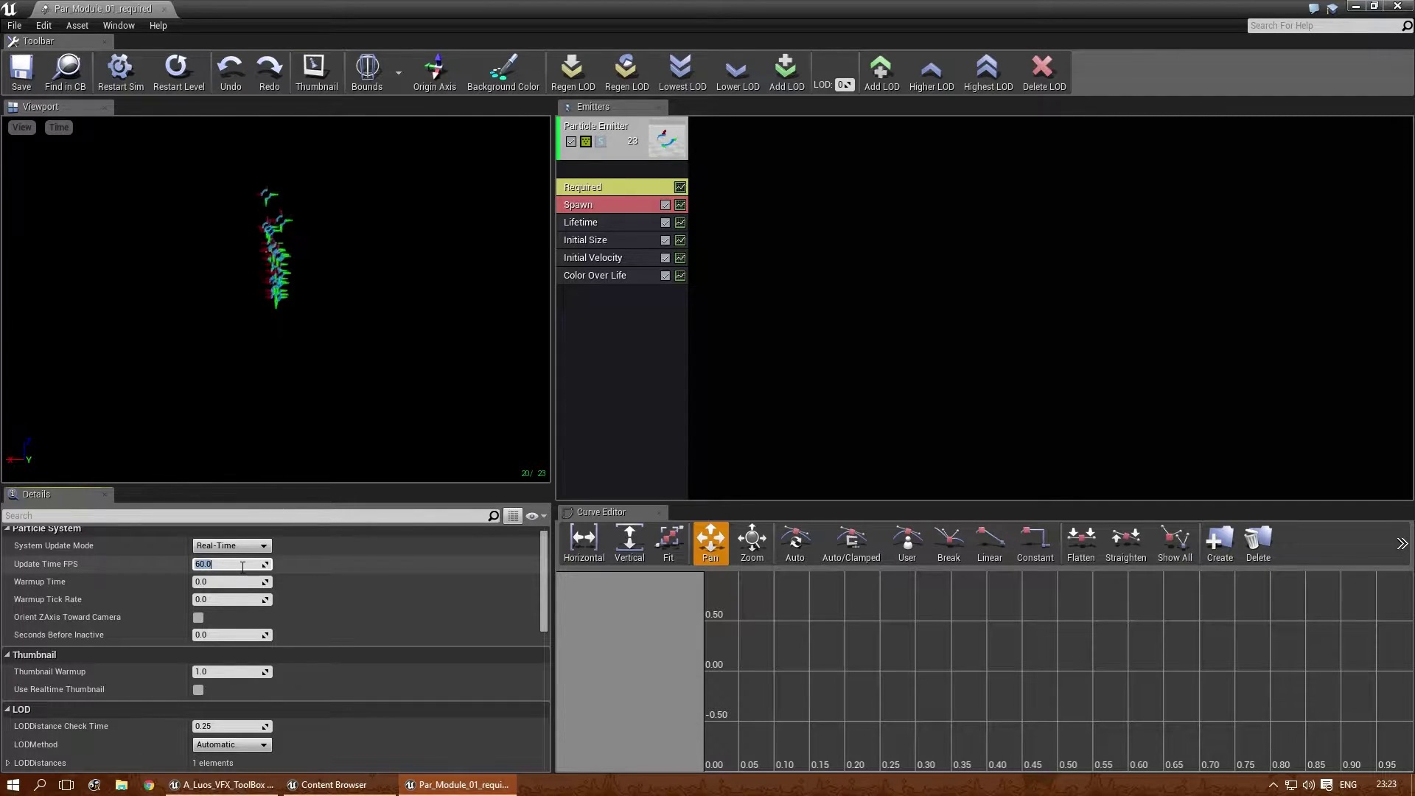
text(30)
key(Return)
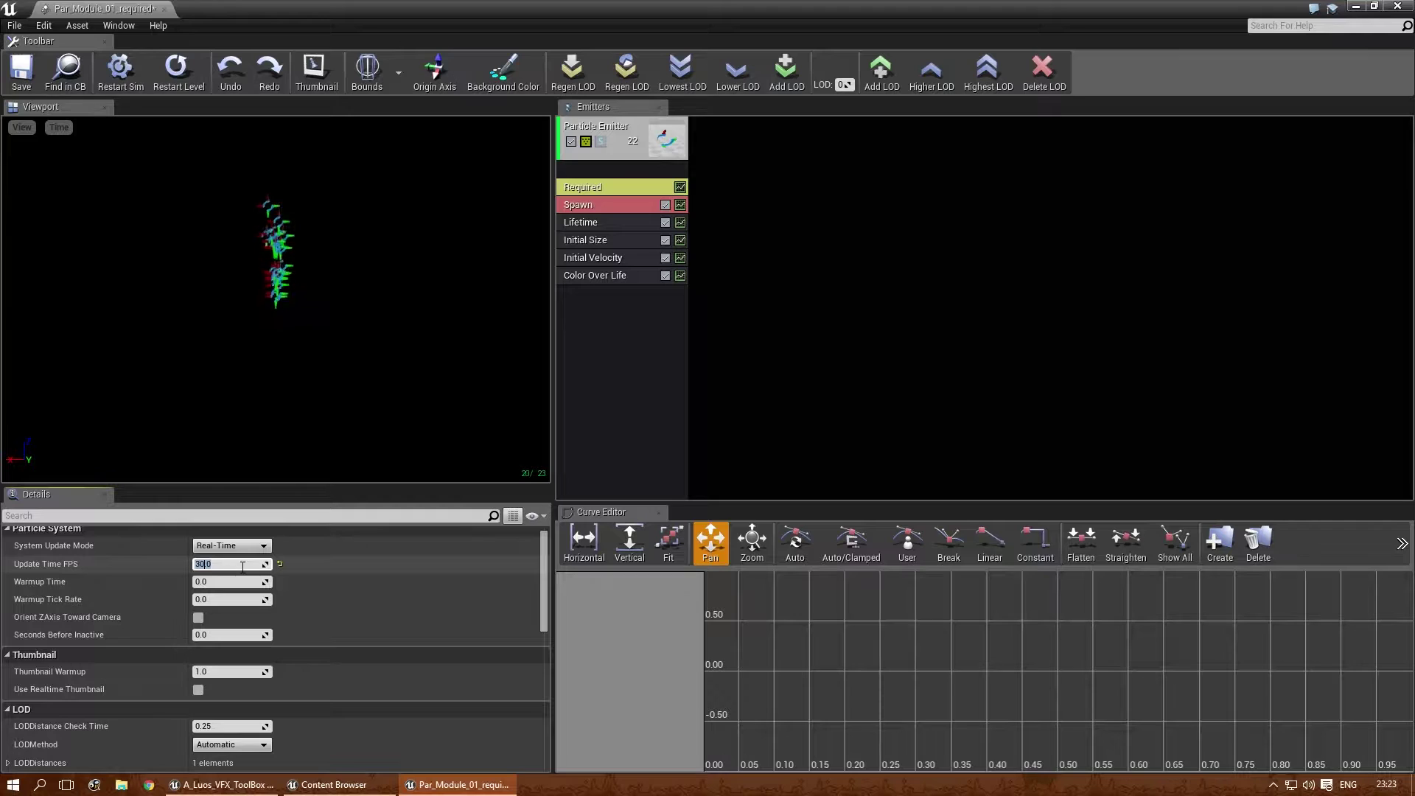
text(60)
key(Tab)
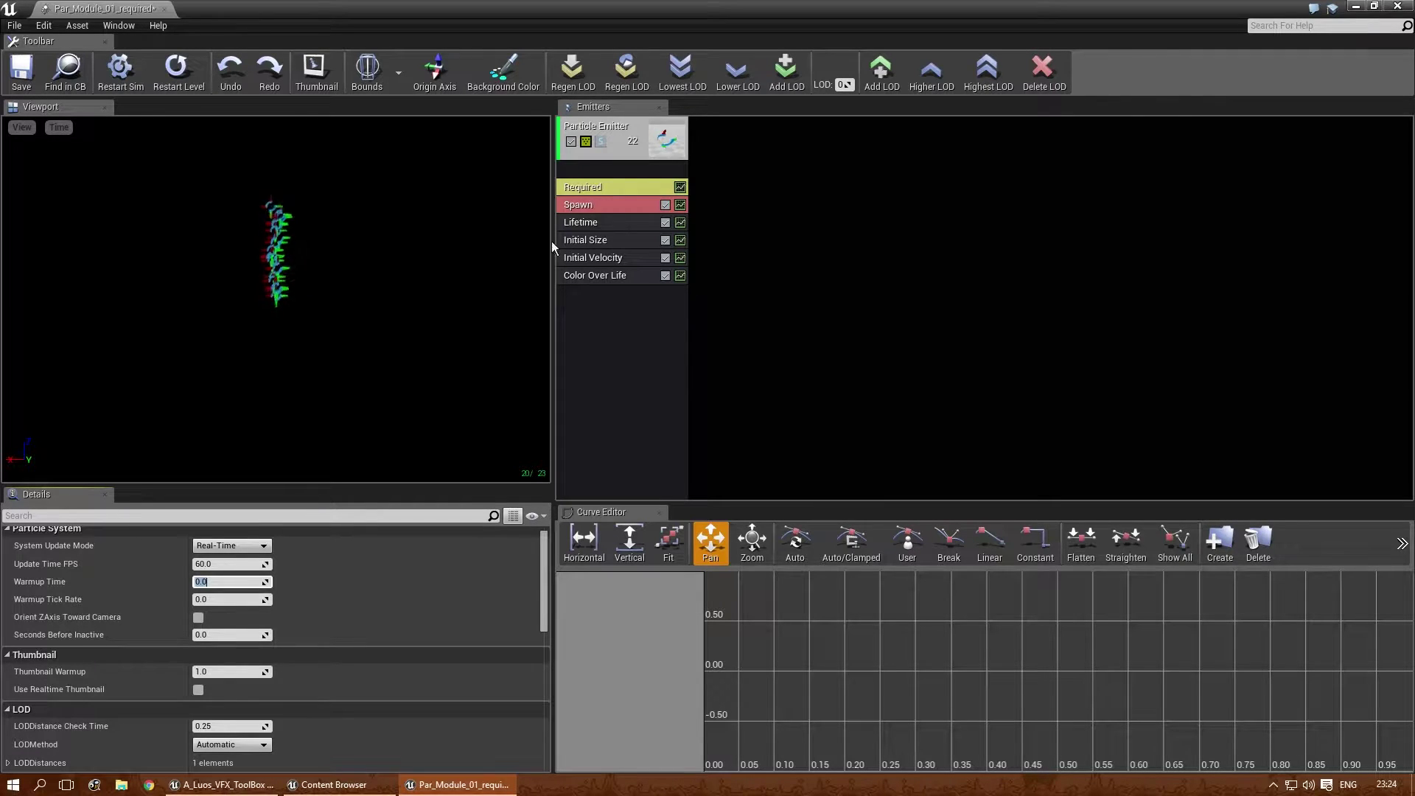
- Restart the simulation and the in-level effect to observe how the particles start without warmup
click(120, 67)
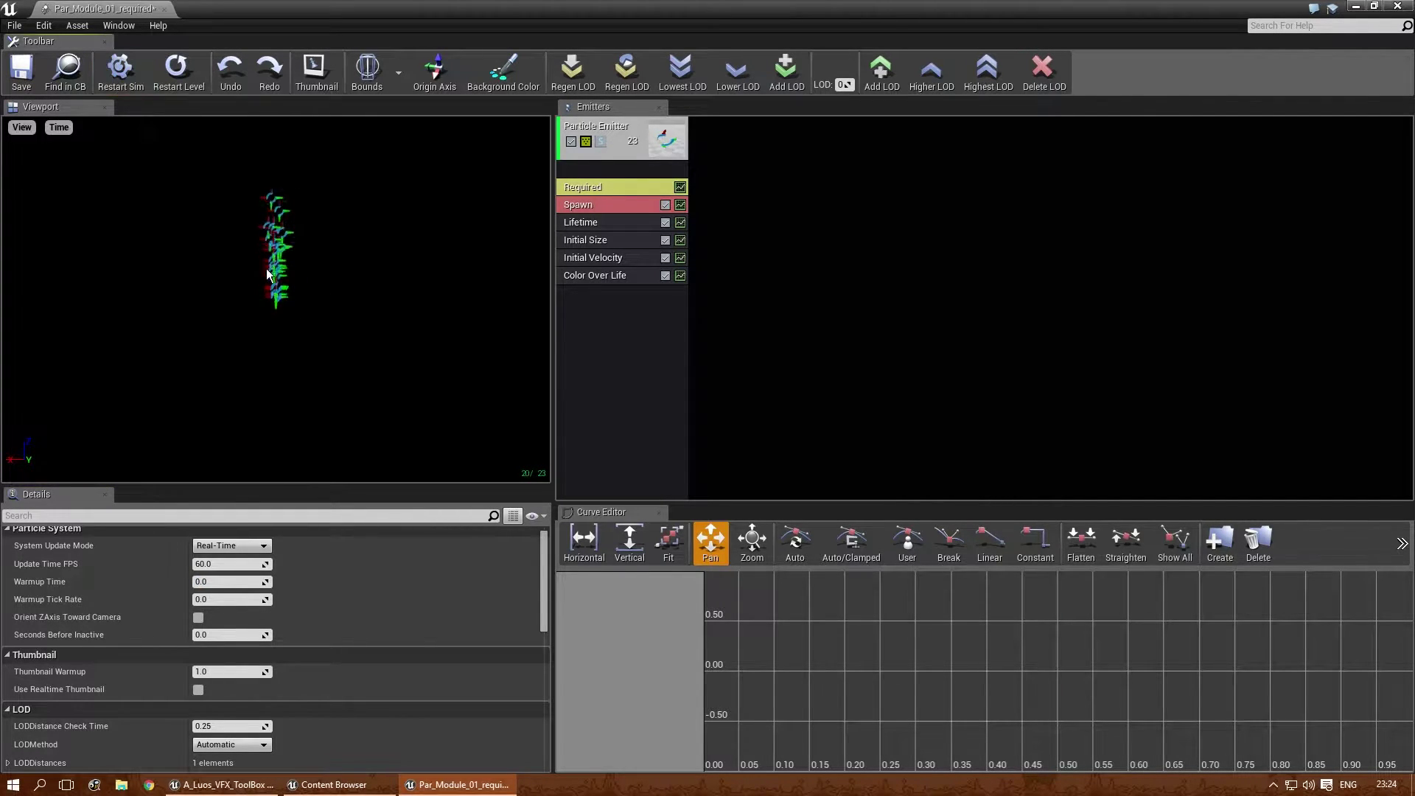
click(178, 68)
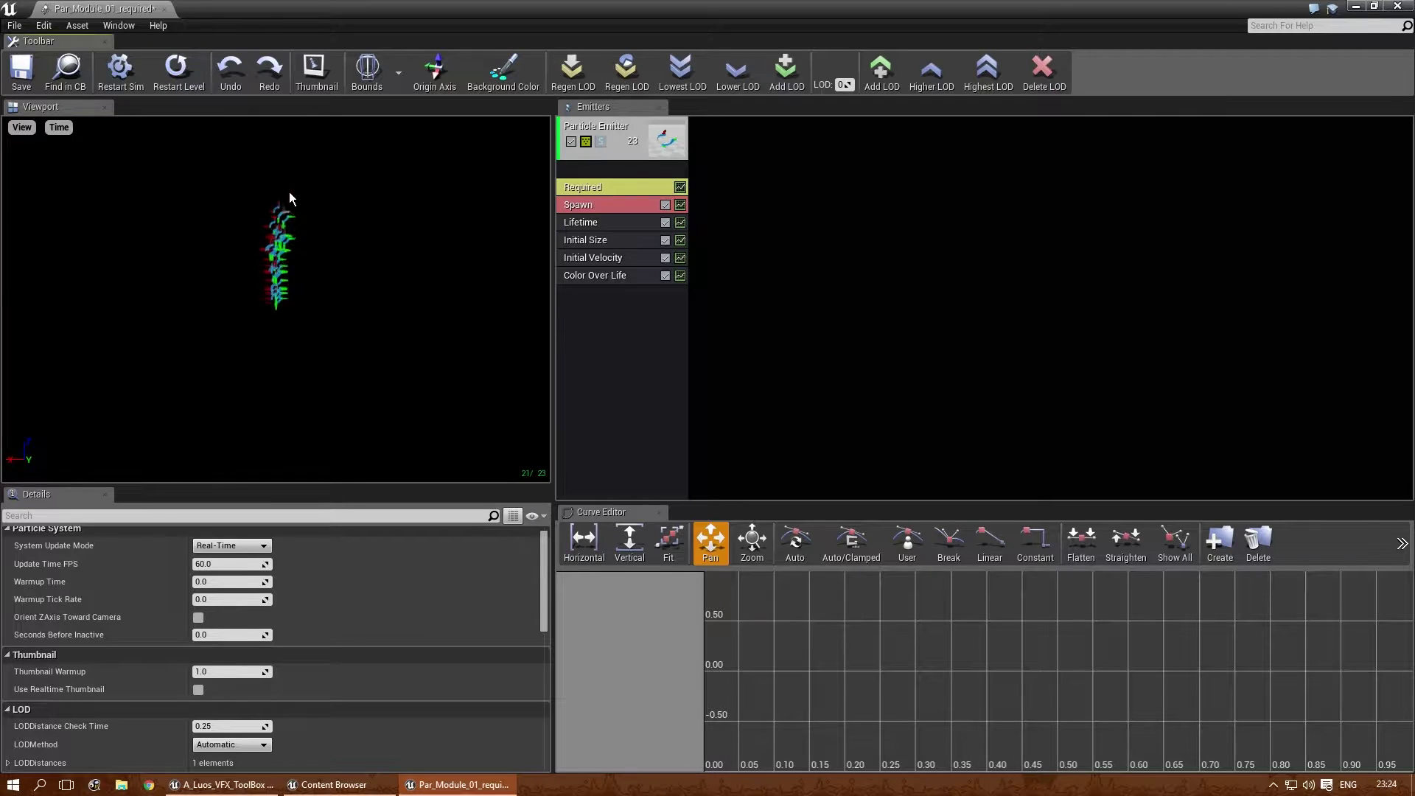
click(179, 68)
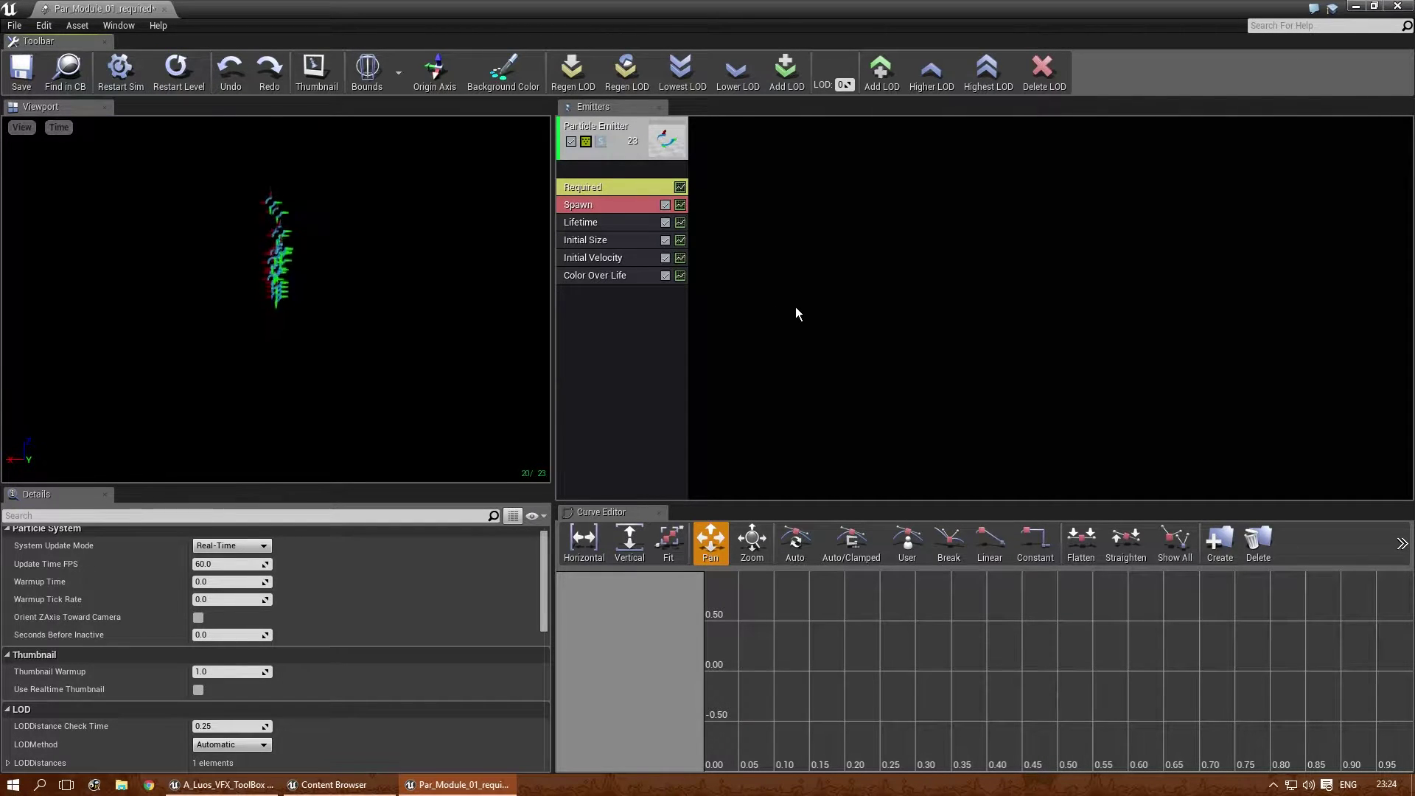
- Set the particle system's Warmup Time to 4 and restart the effect in the level
click(228, 582)
text(4)
key(Return)
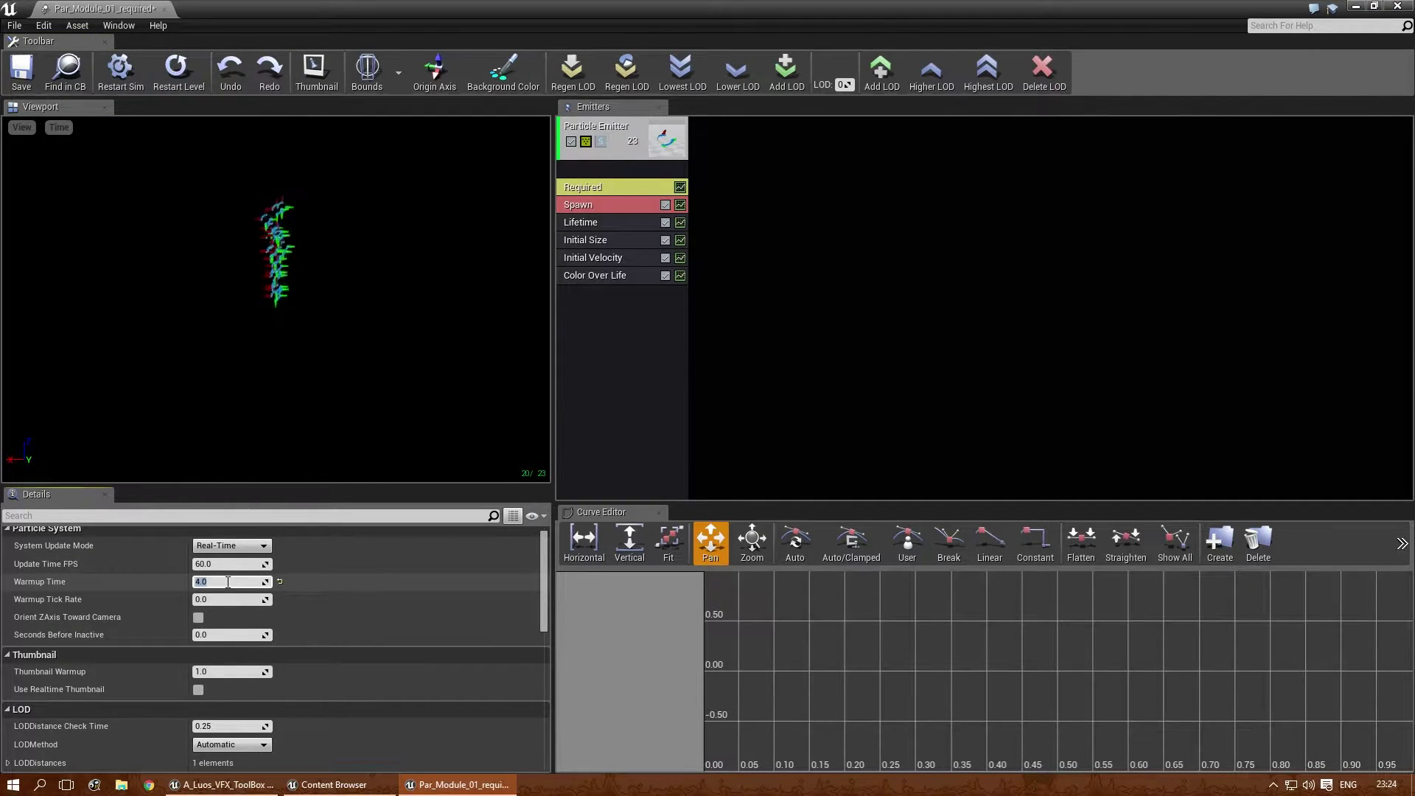
click(164, 74)
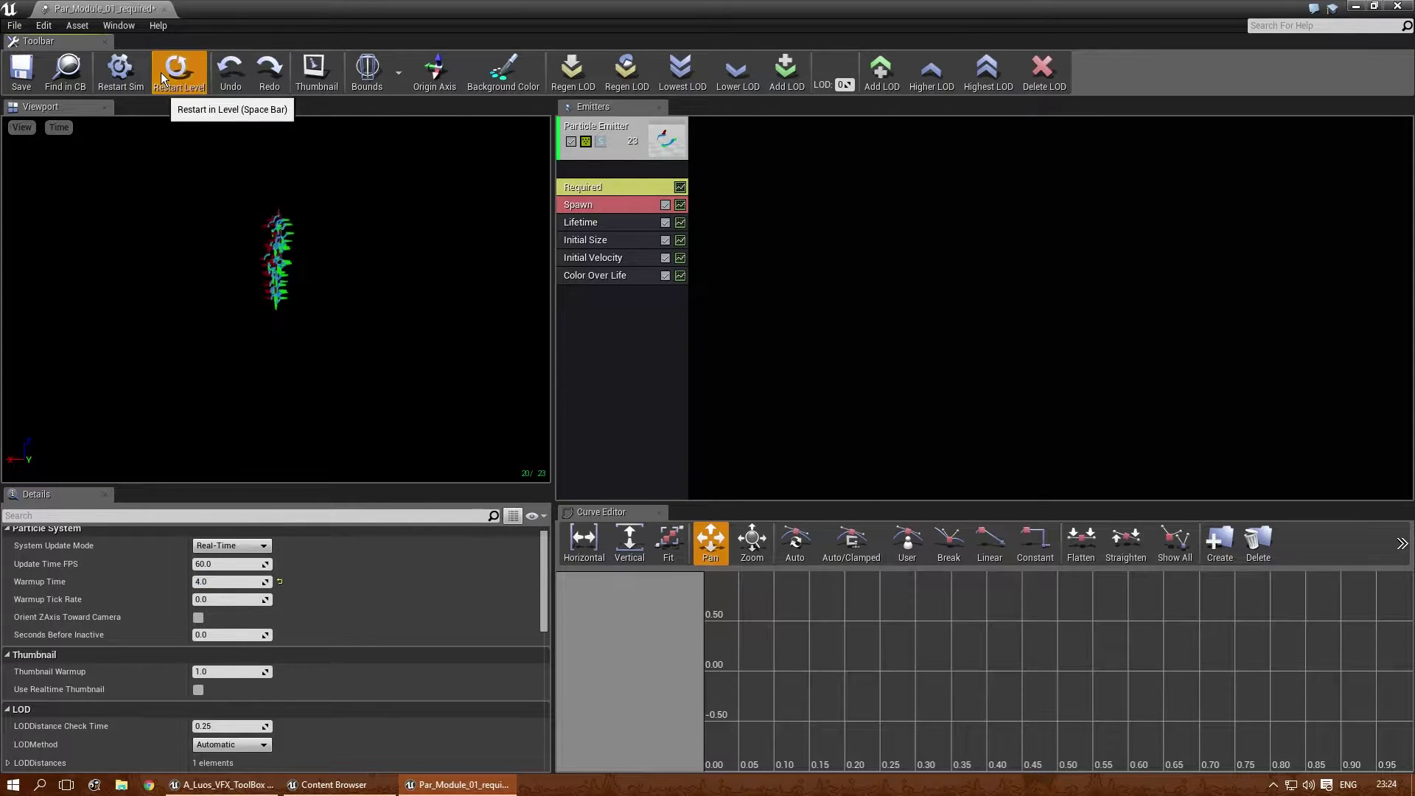
click(163, 76)
click(164, 77)
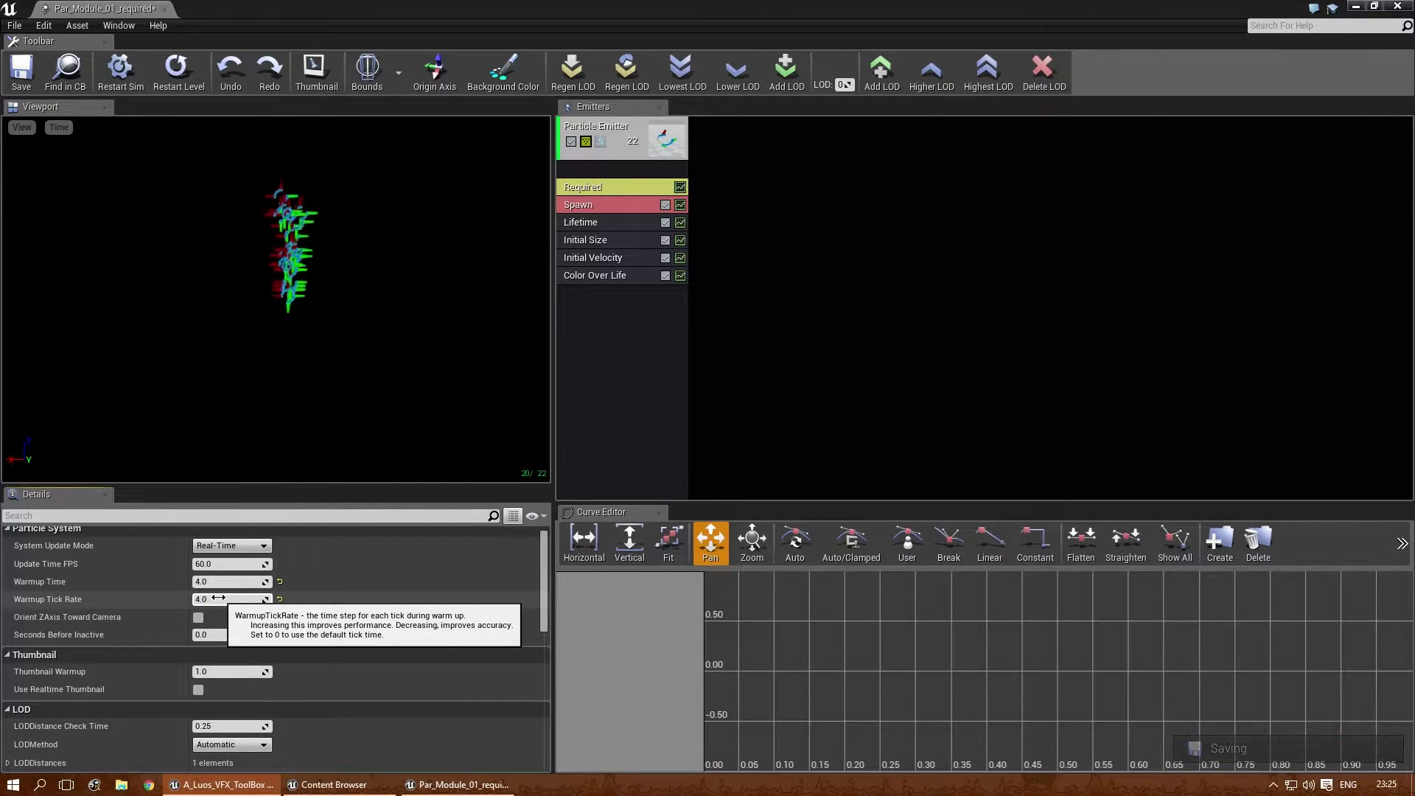
- Set the particle system's Warmup Tick Rate to 0, leaving Orient ZAxis Toward Camera off
click(218, 598)
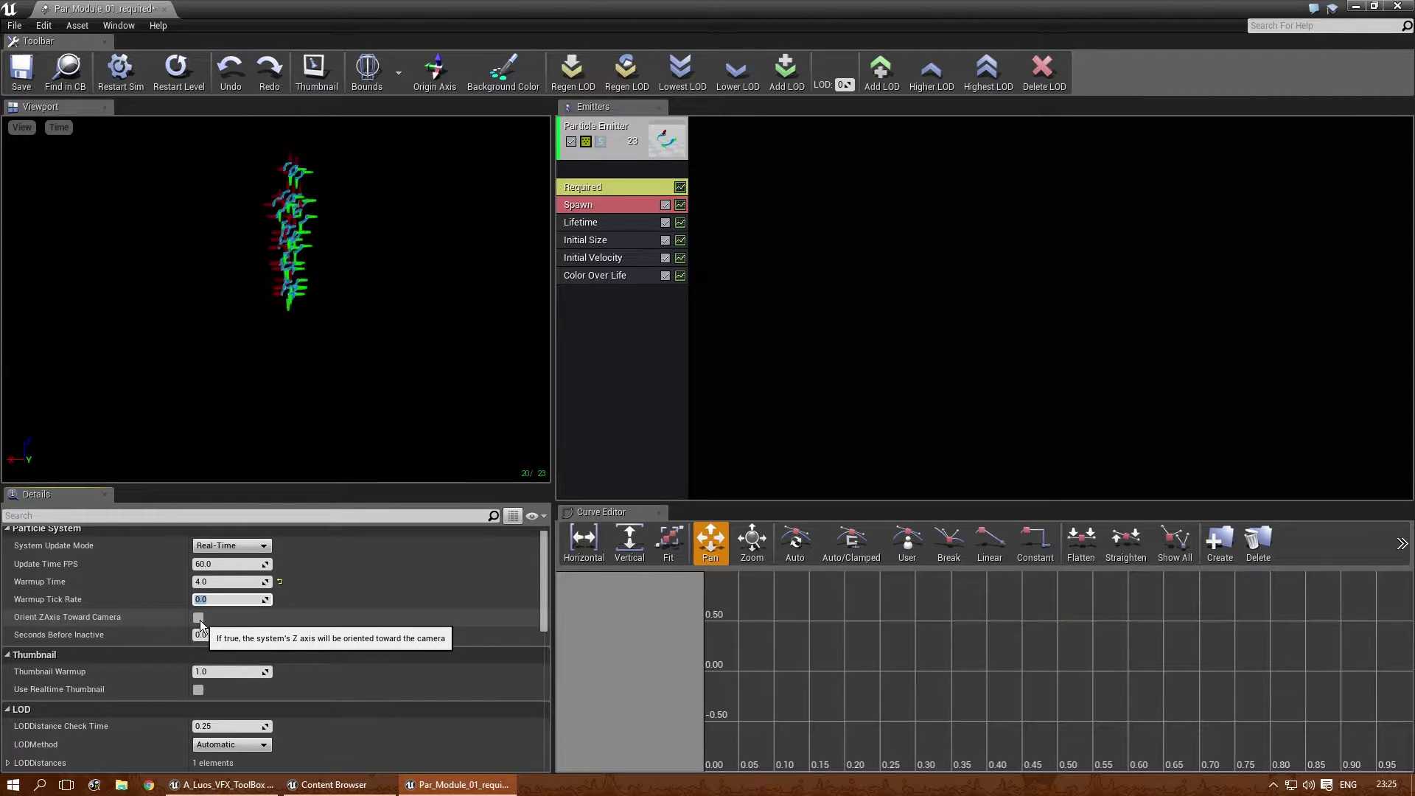
key(Return)
click(199, 619)
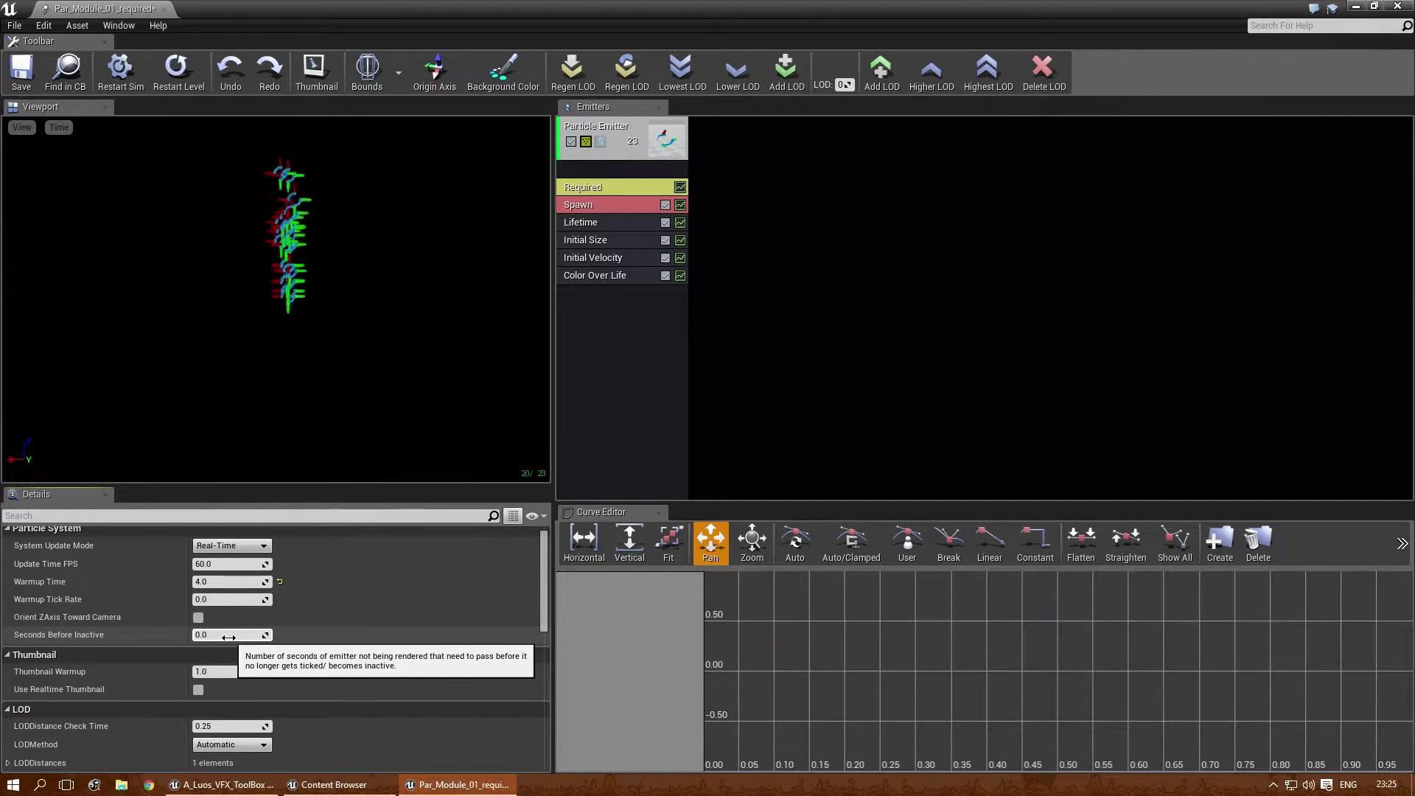
- Set the particle system's Seconds Before Inactive to 10, looking away from the effect and back to it in the preview
scroll(289, 356, up, 3)
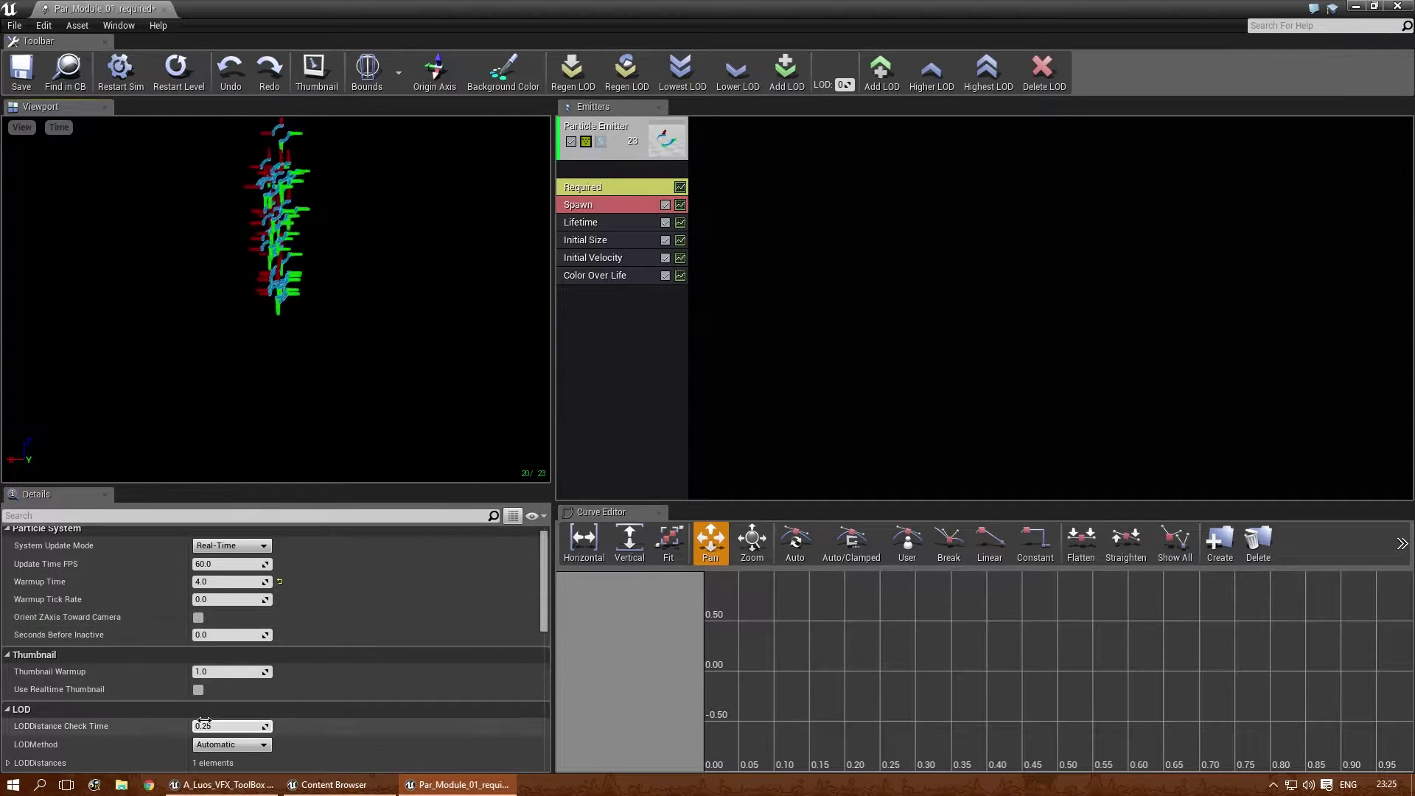
click(223, 635)
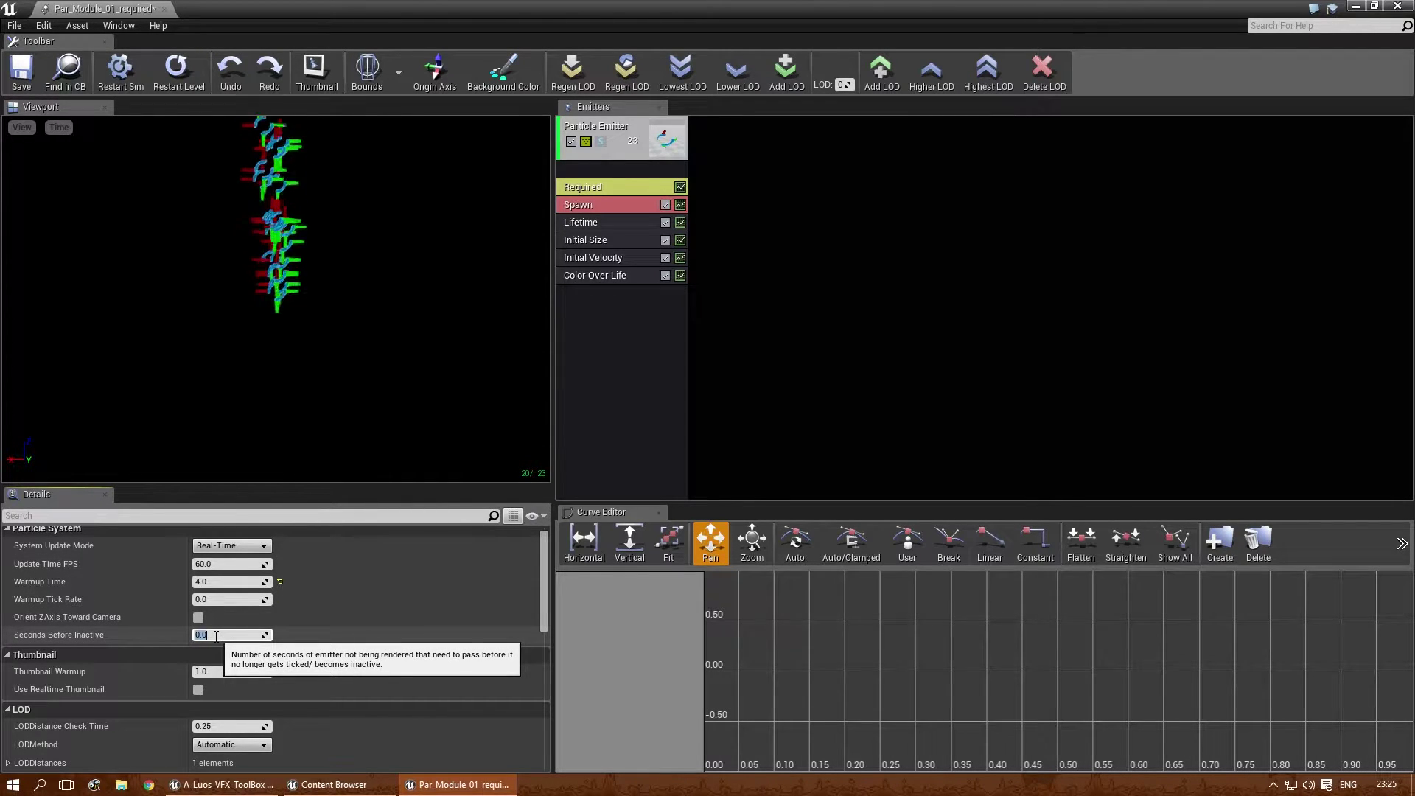
text(10)
key(Return)
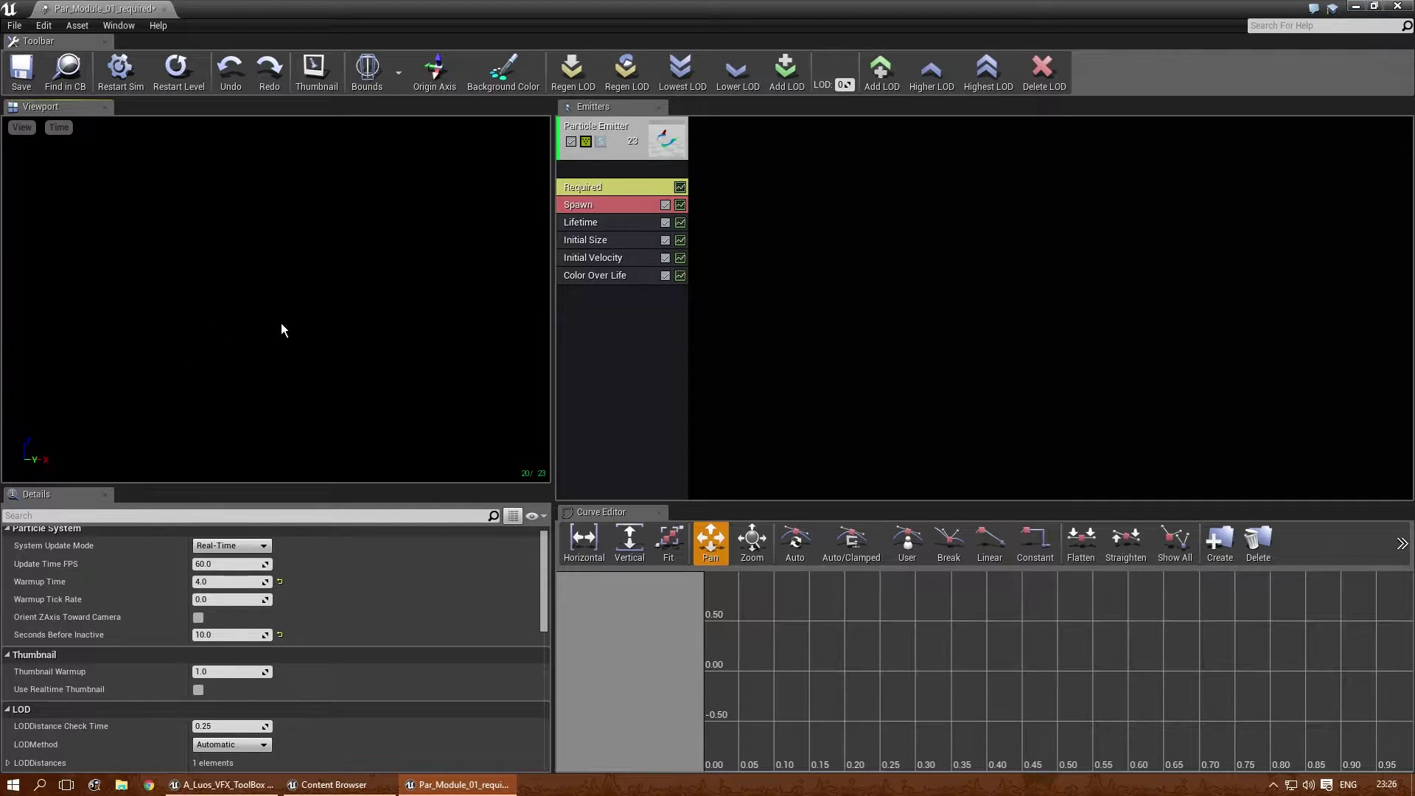
drag(277, 298, 317, 328)
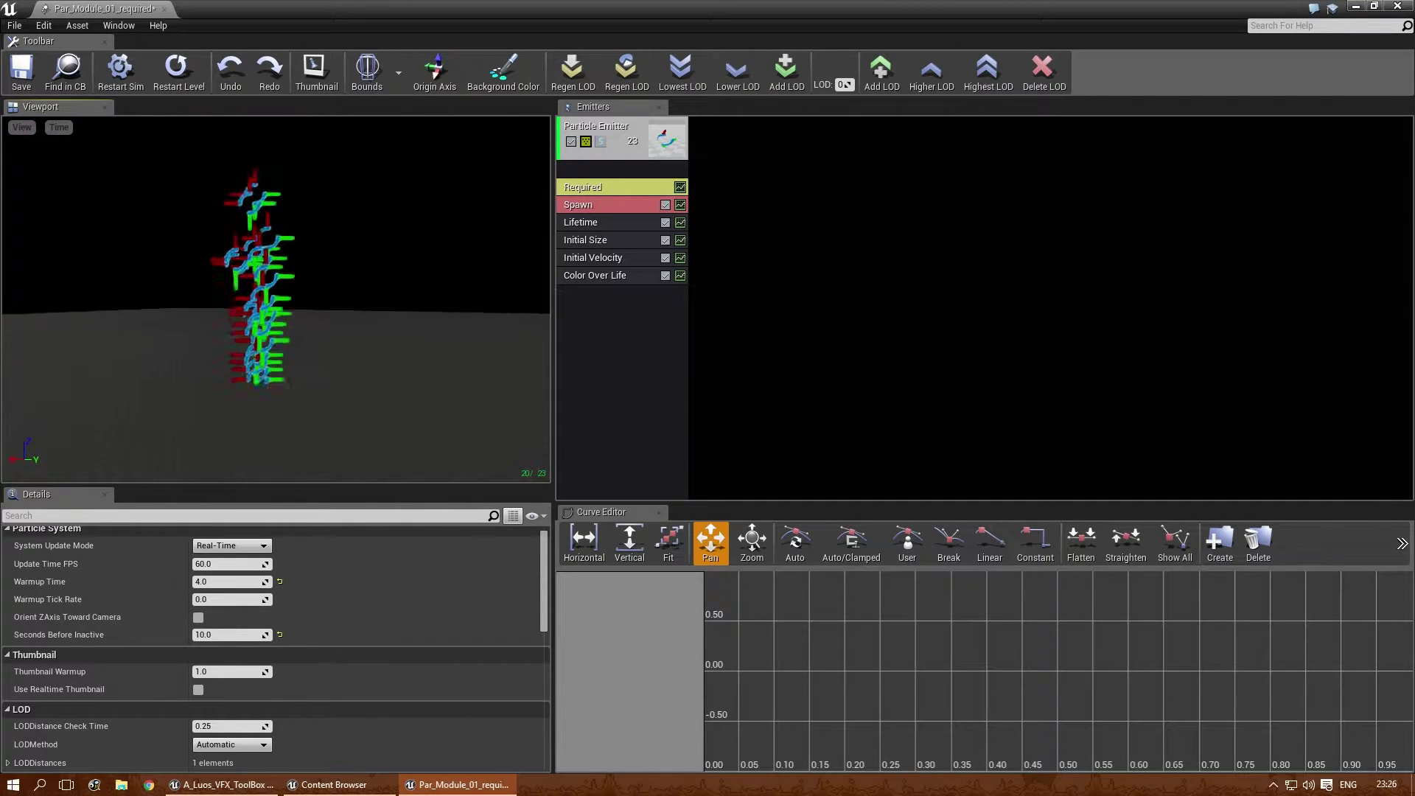
click(219, 635)
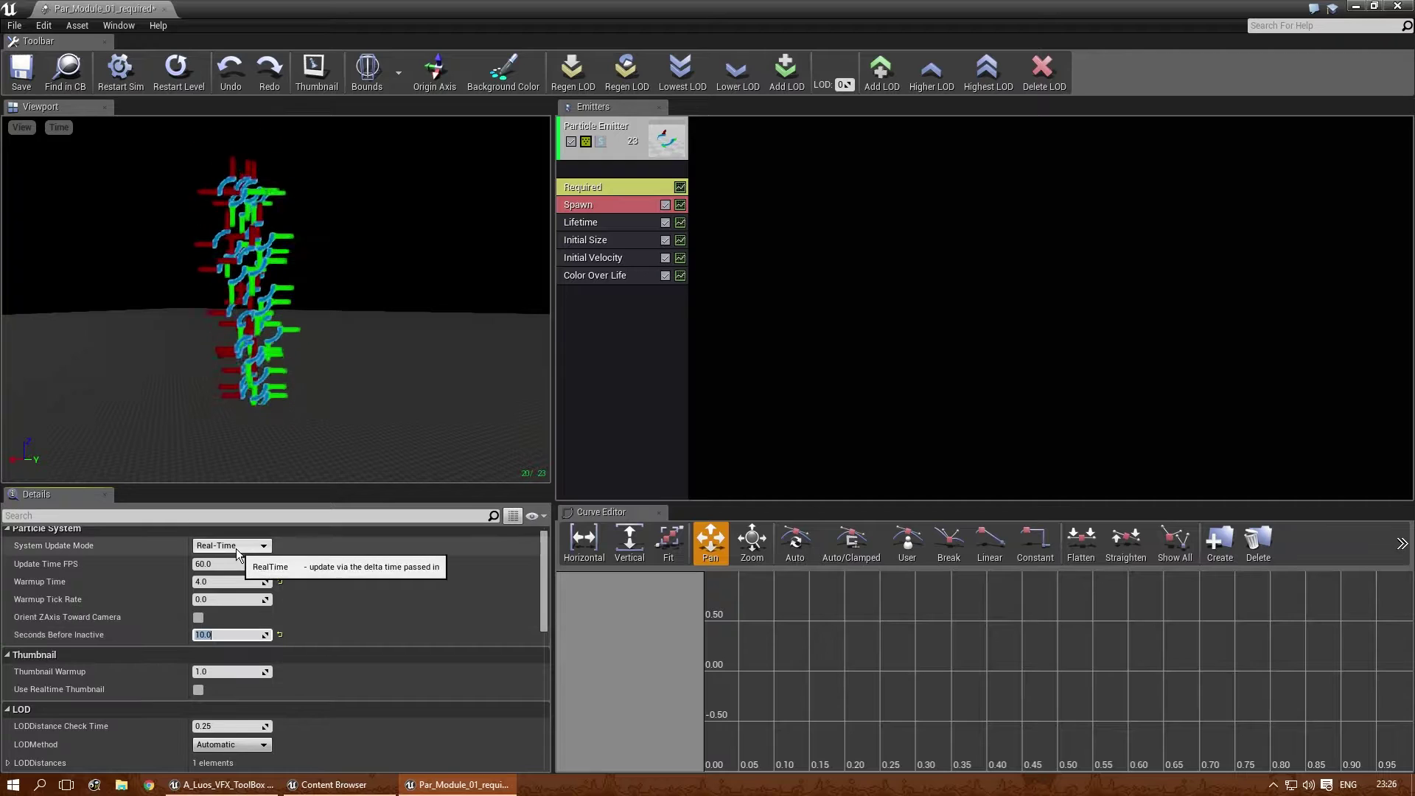
click(348, 364)
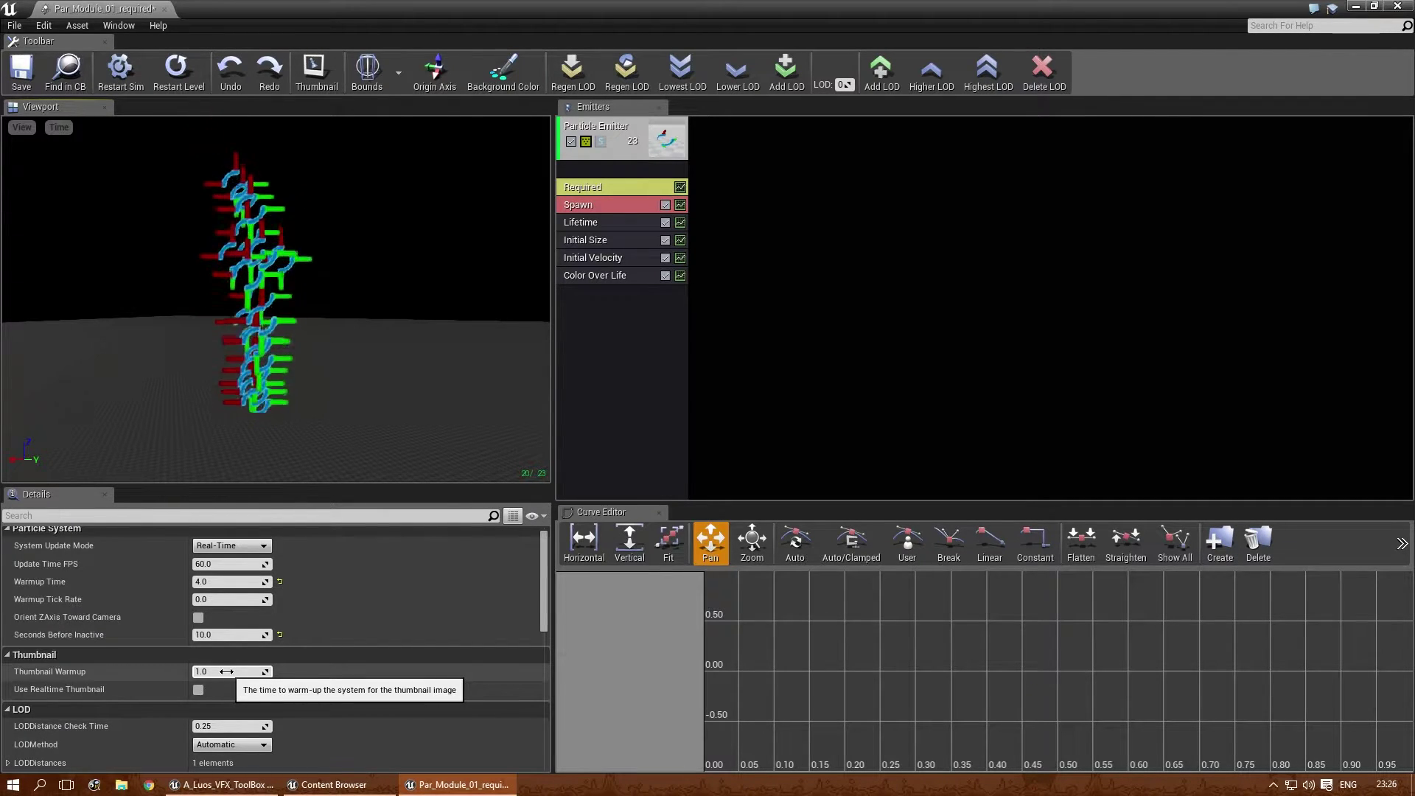
- Enable Use Realtime Thumbnail, save the particle system and check its thumbnail in the Content Browser
click(199, 694)
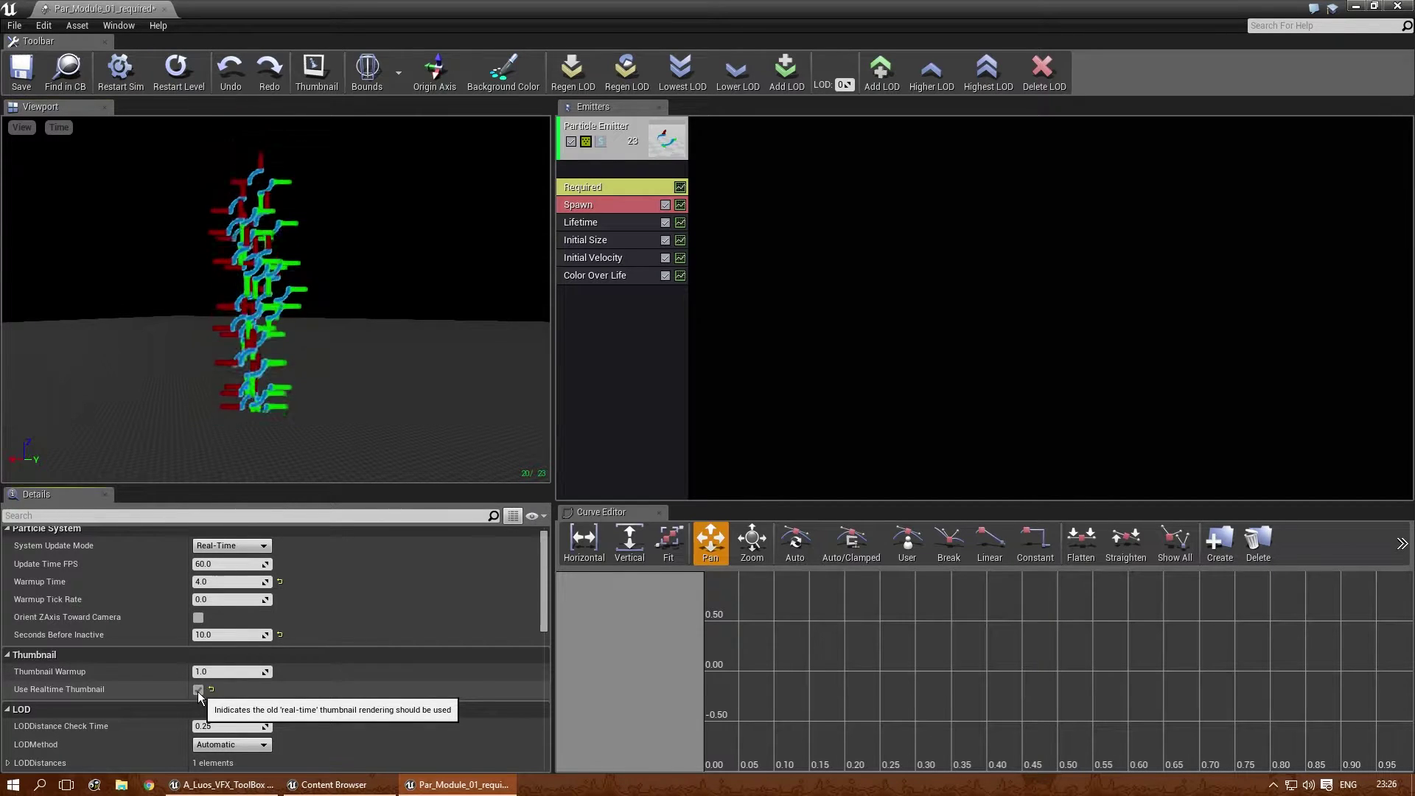
scroll(432, 348, up, 2)
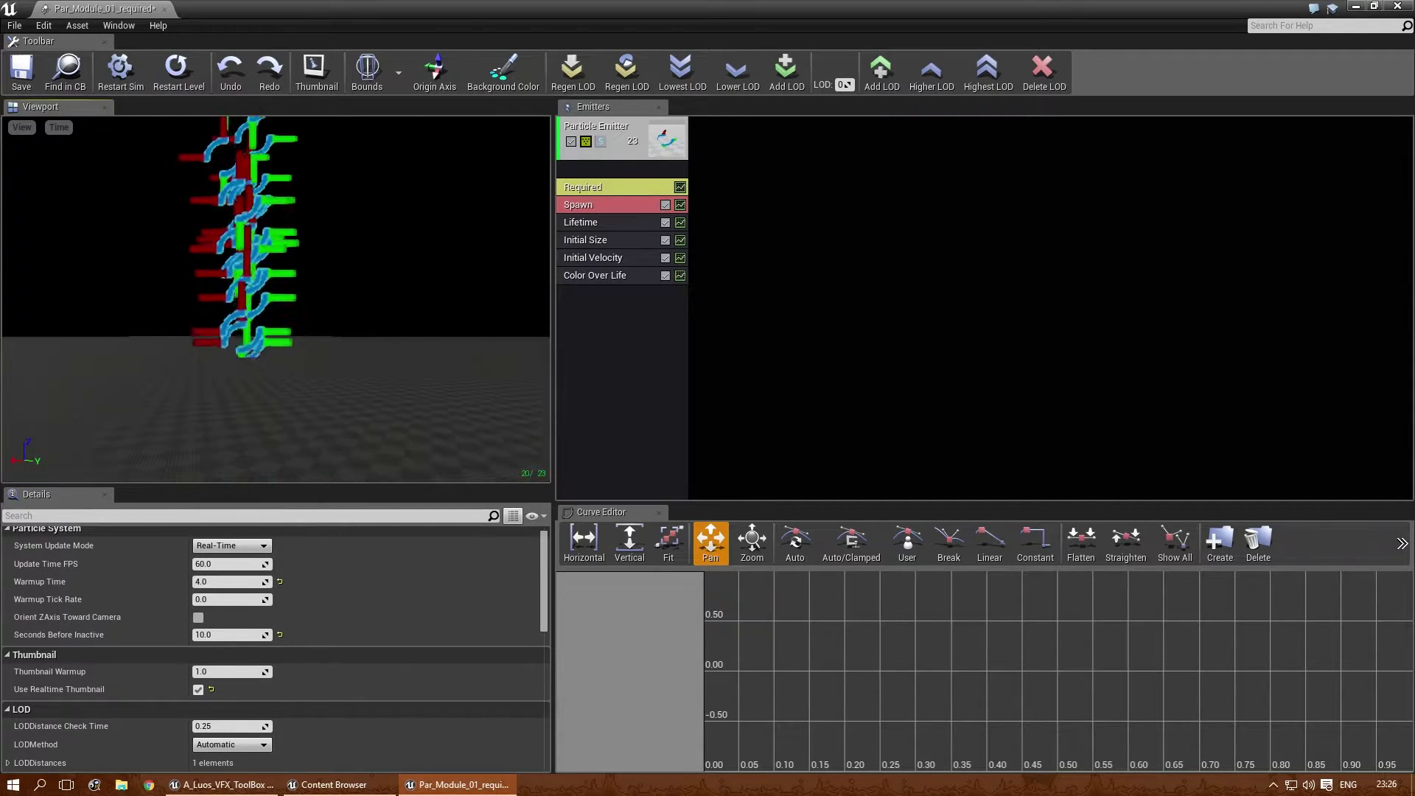
click(43, 87)
drag(442, 8, 960, 372)
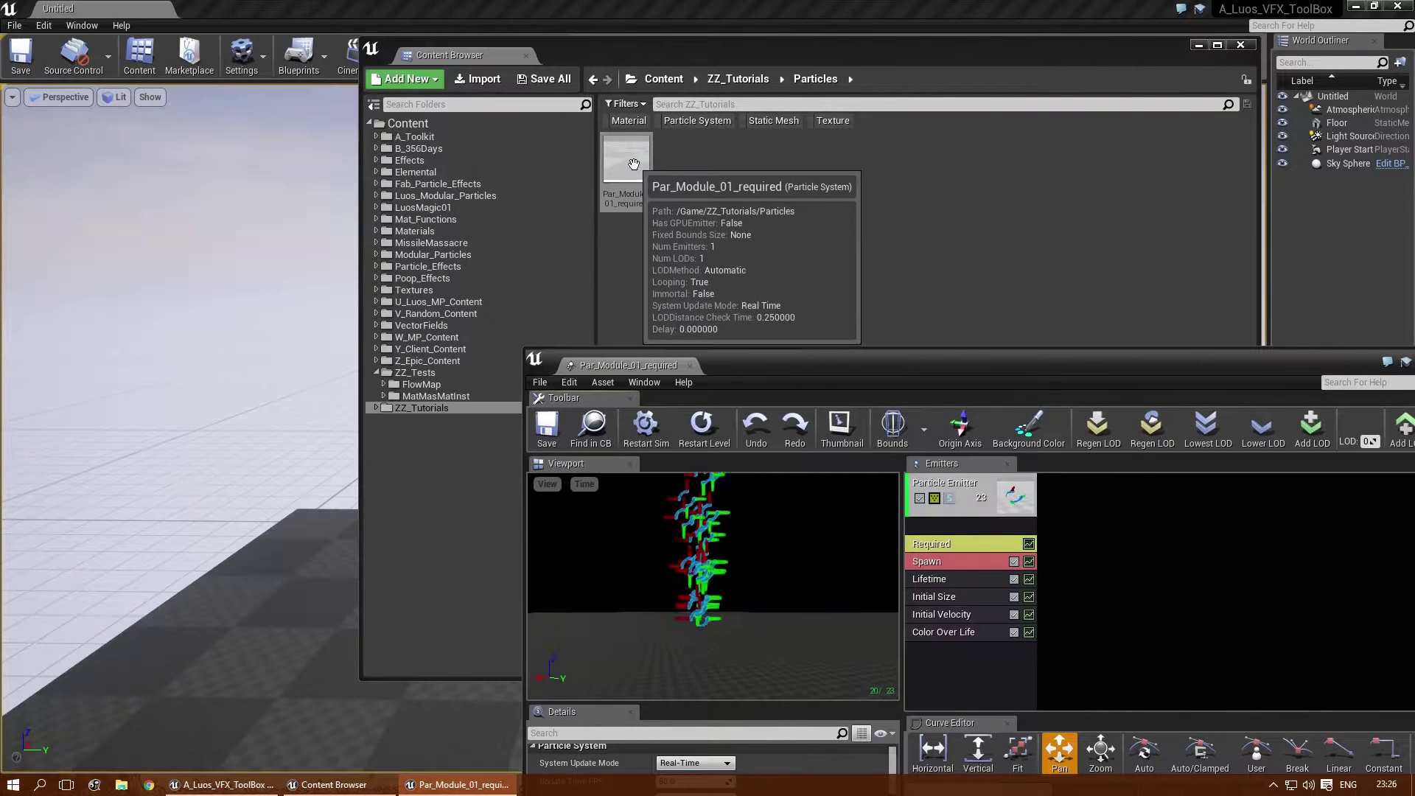
drag(766, 351, 622, 133)
- Set Thumbnail Warmup to 4 and generate the particle system's thumbnail while watching the asset in the Content Browser
scroll(551, 617, down, 1)
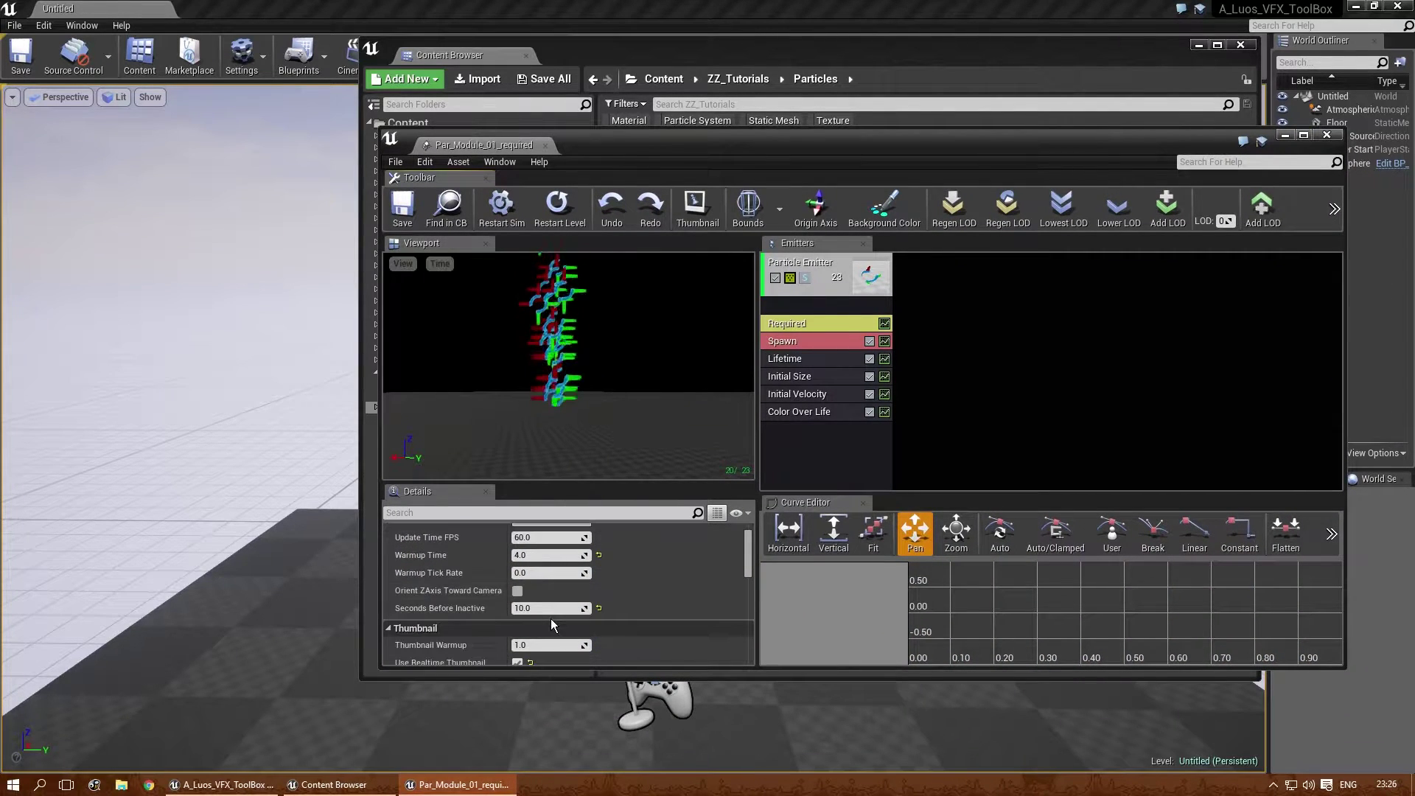
scroll(551, 618, down, 1)
click(549, 620)
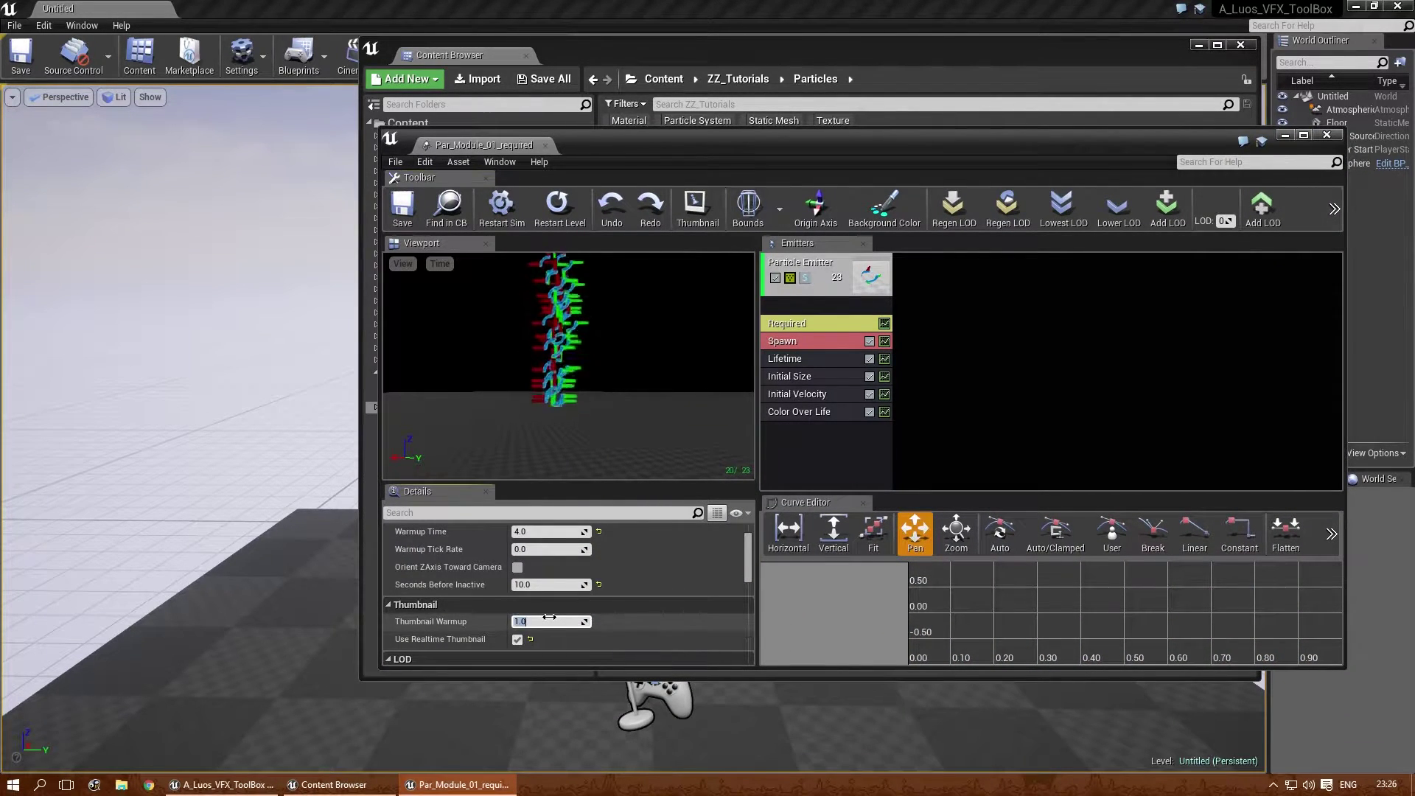
text(4)
key(Return)
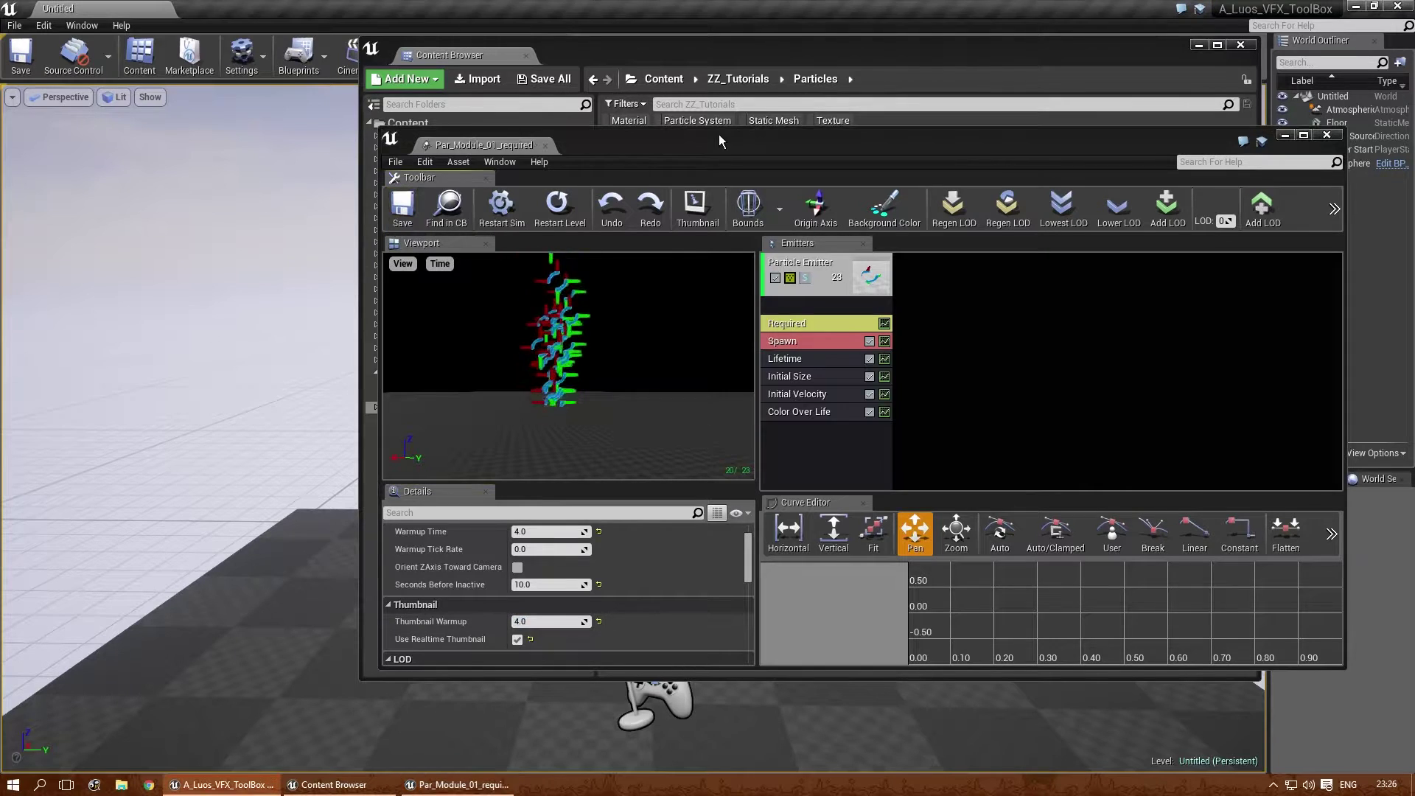
drag(720, 140, 720, 262)
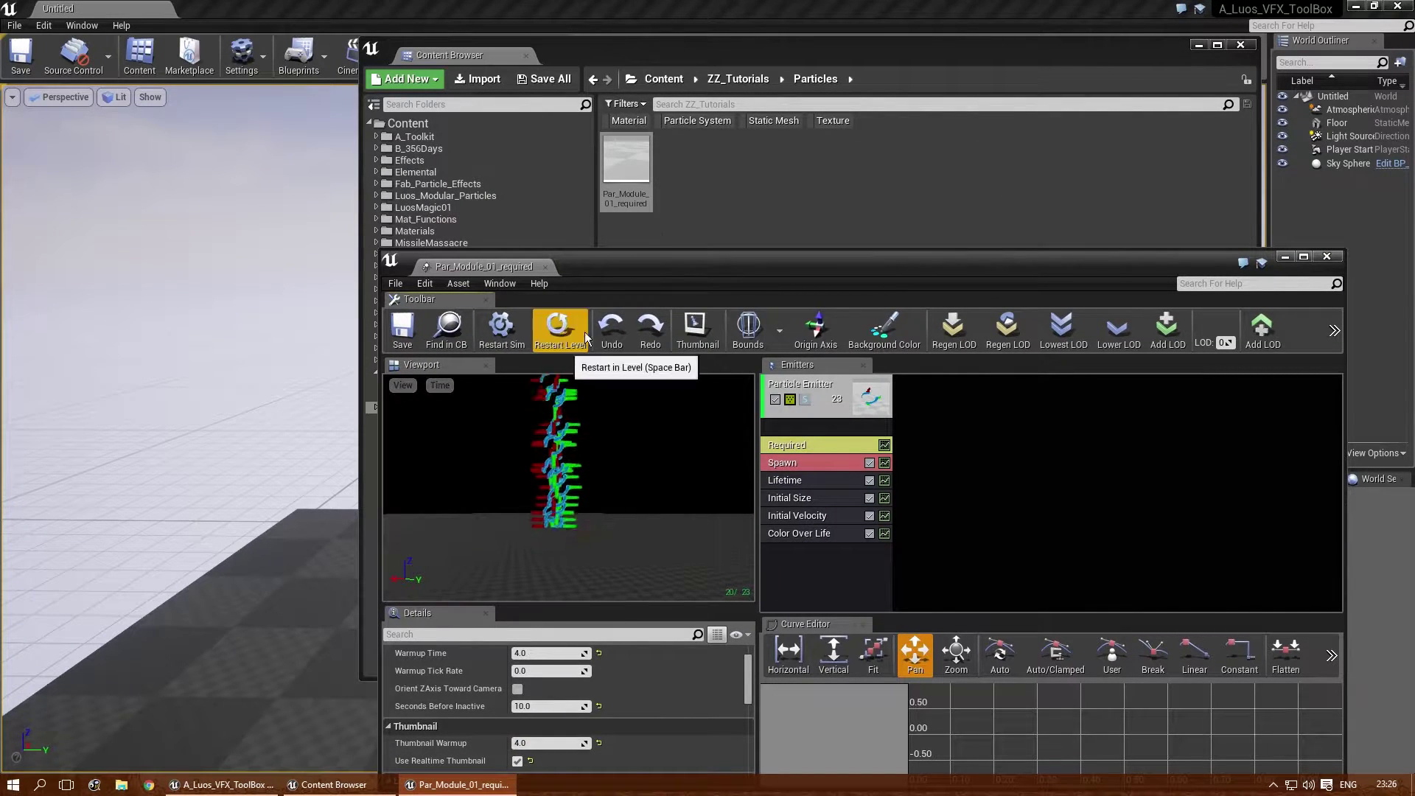
click(696, 330)
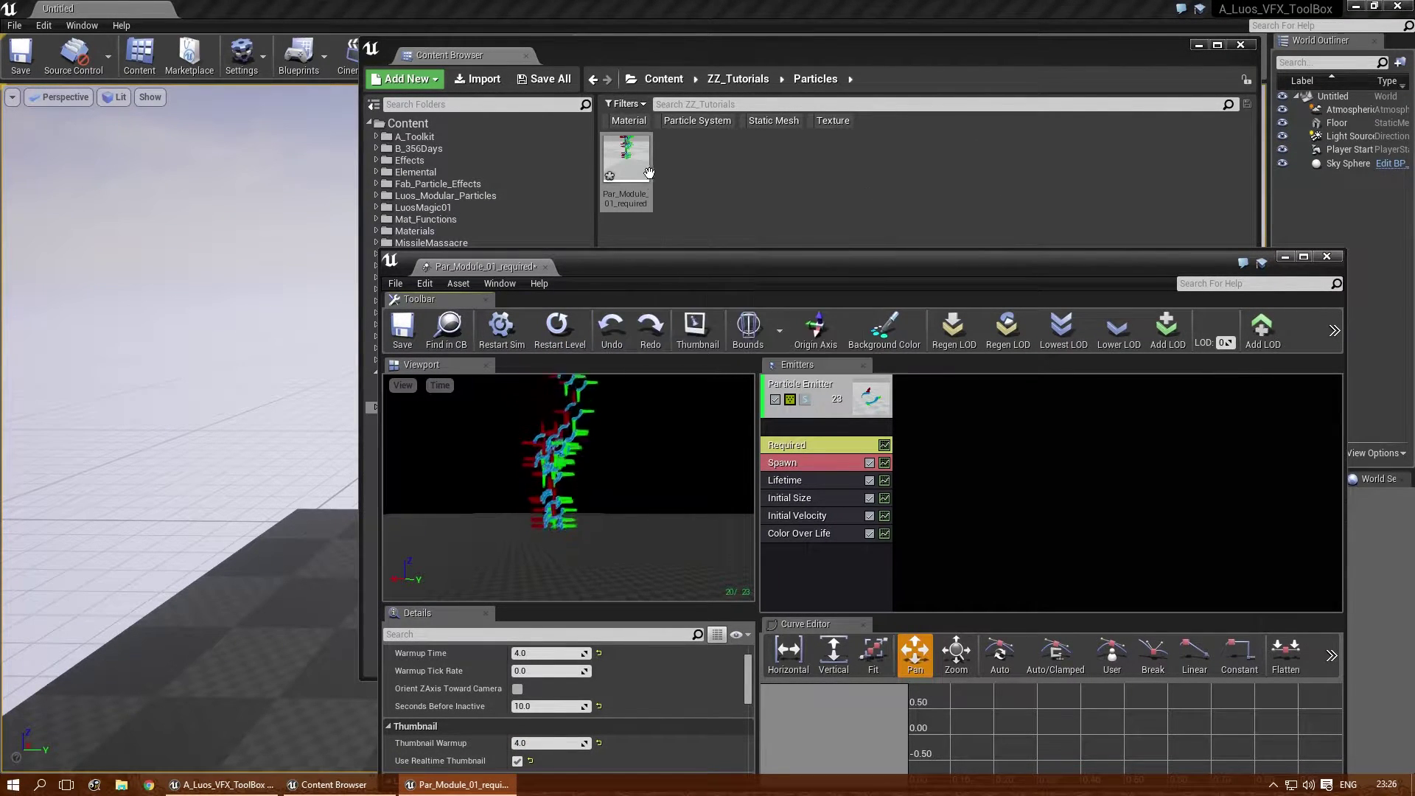
click(695, 331)
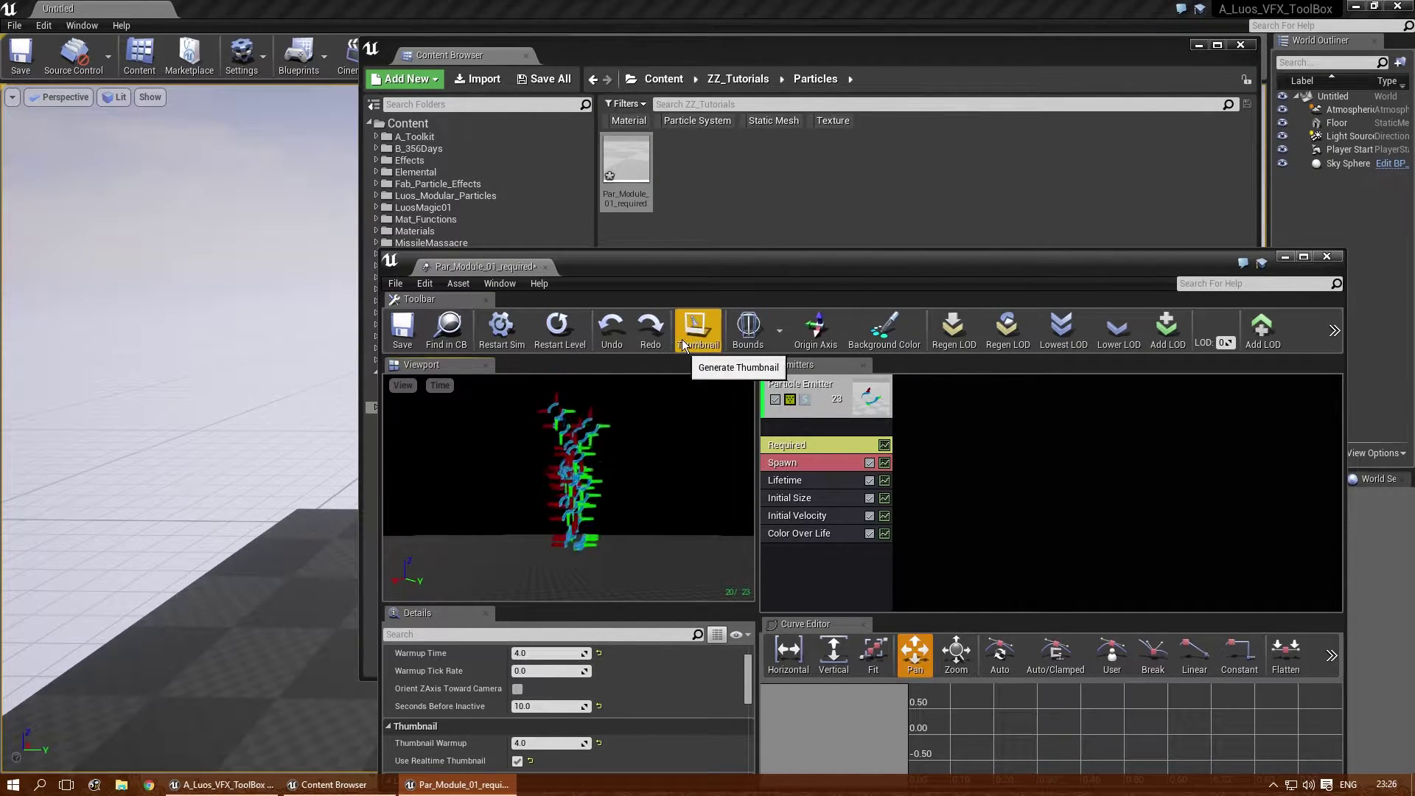
- Disable Use Realtime Thumbnail, set Thumbnail Warmup to 1, and regenerate and save the particle system's thumbnail
drag(681, 273, 646, 90)
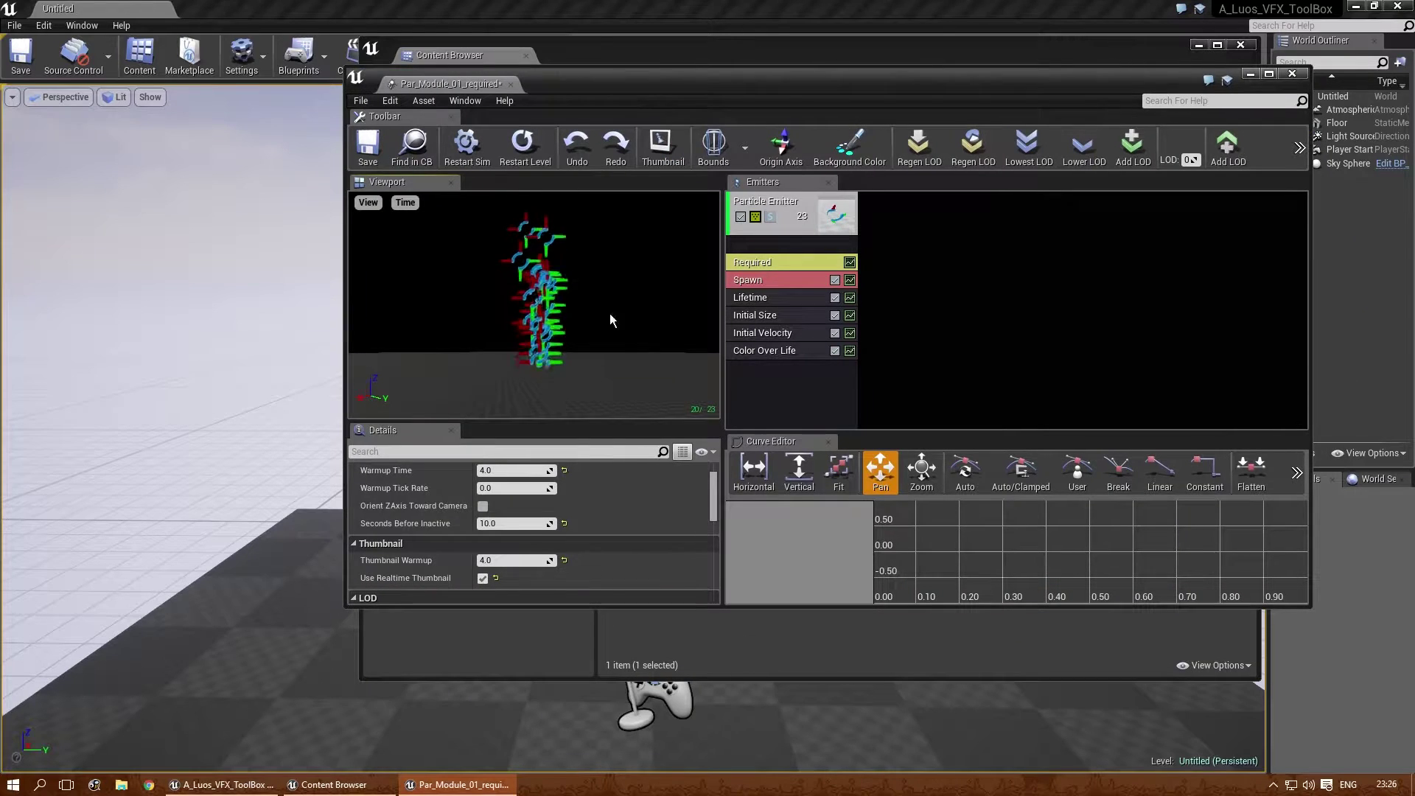
click(487, 579)
click(513, 559)
text(1)
key(Return)
drag(663, 82, 295, 207)
click(378, 309)
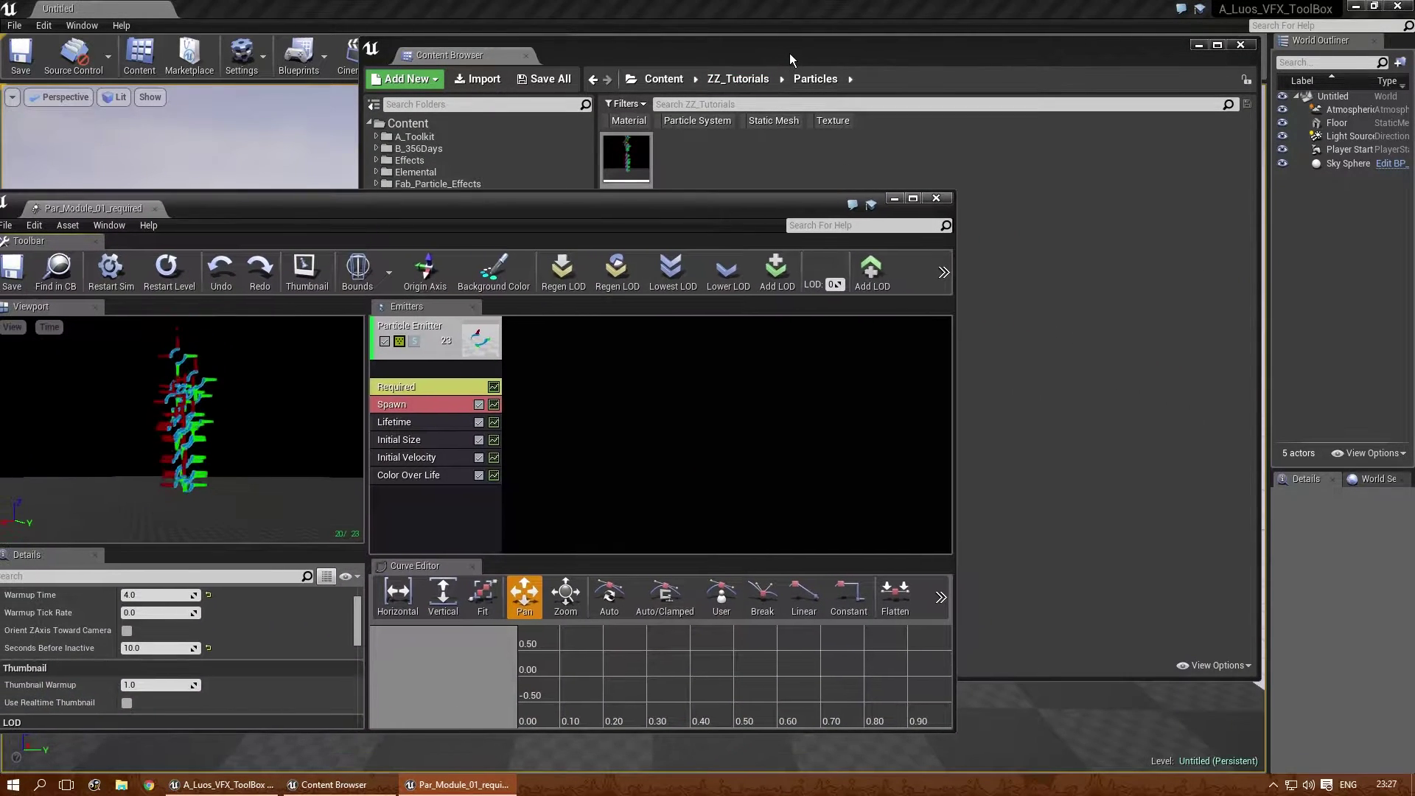
- Try the Real-Time Thumbnails view option in the Content Browser and turn it off again
drag(790, 53, 787, 59)
click(1222, 669)
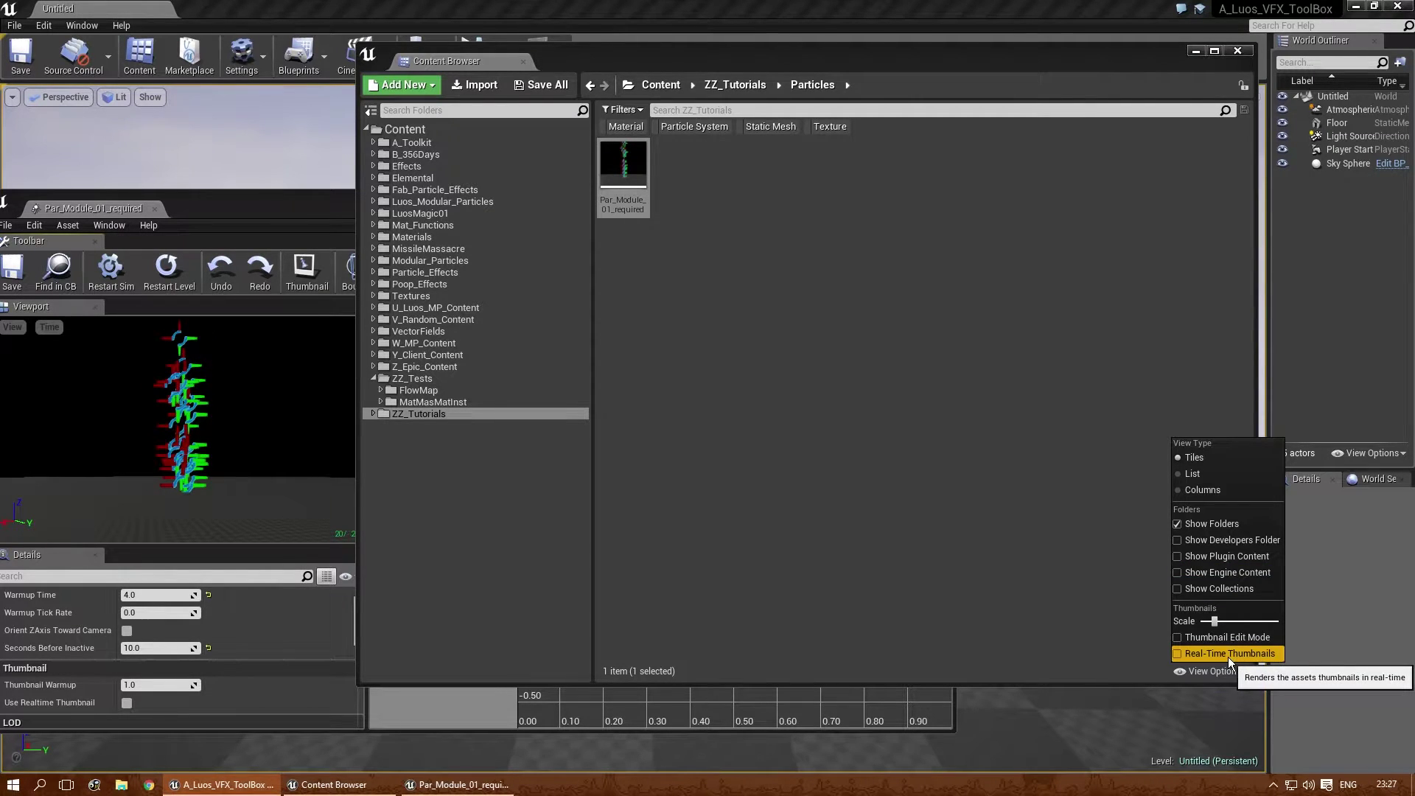
click(1228, 654)
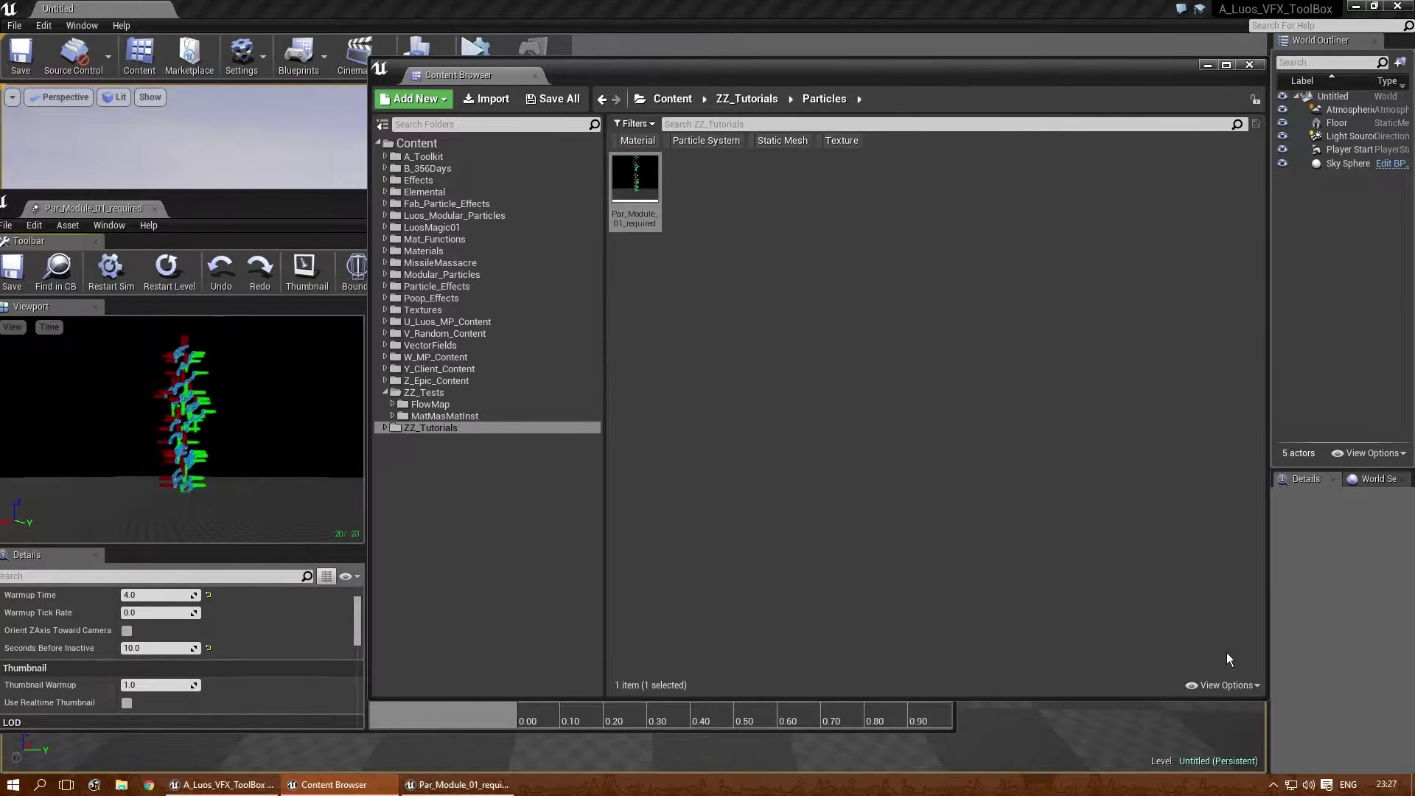
click(1233, 677)
click(1229, 668)
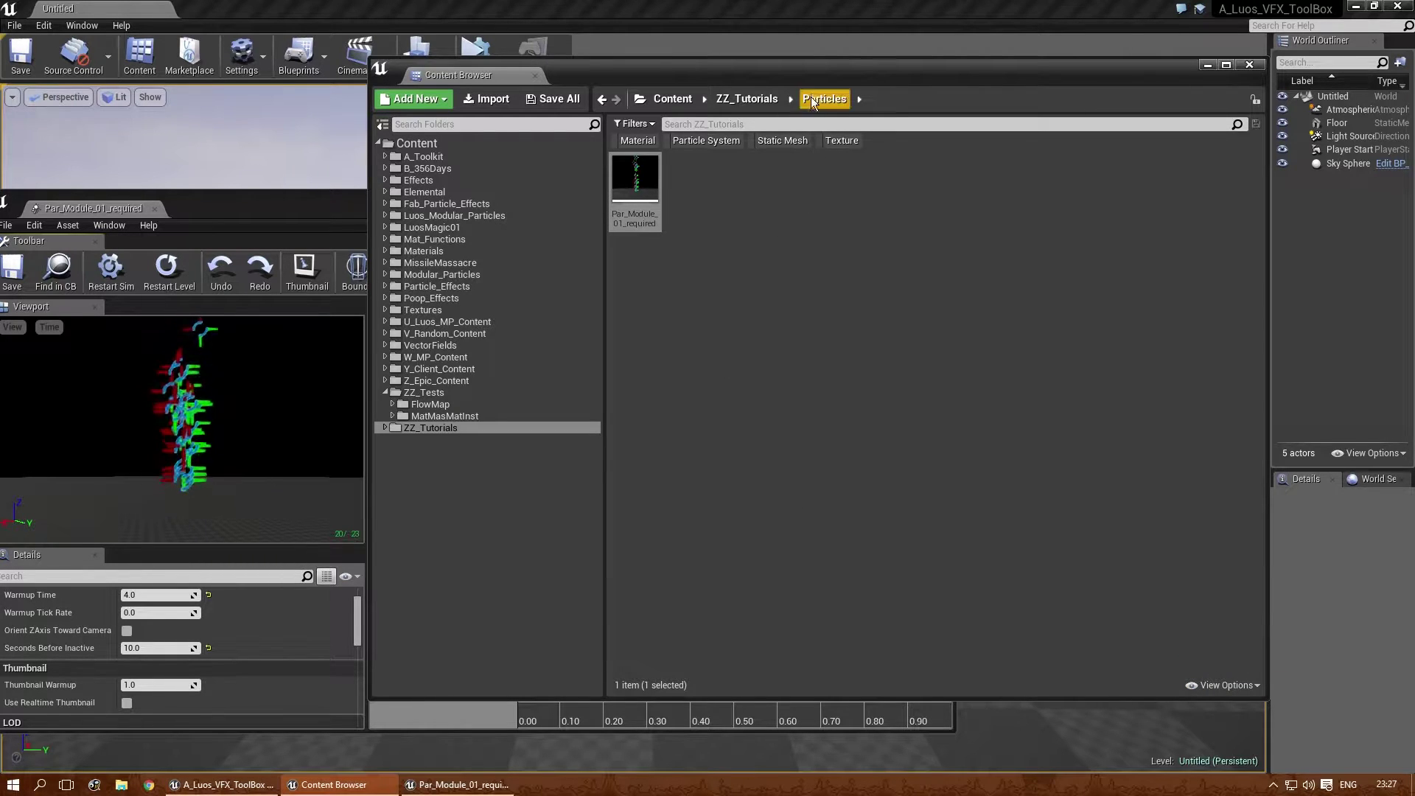
- Turn off Realtime in the level viewport and return to the particle editor with its window maximized
click(12, 97)
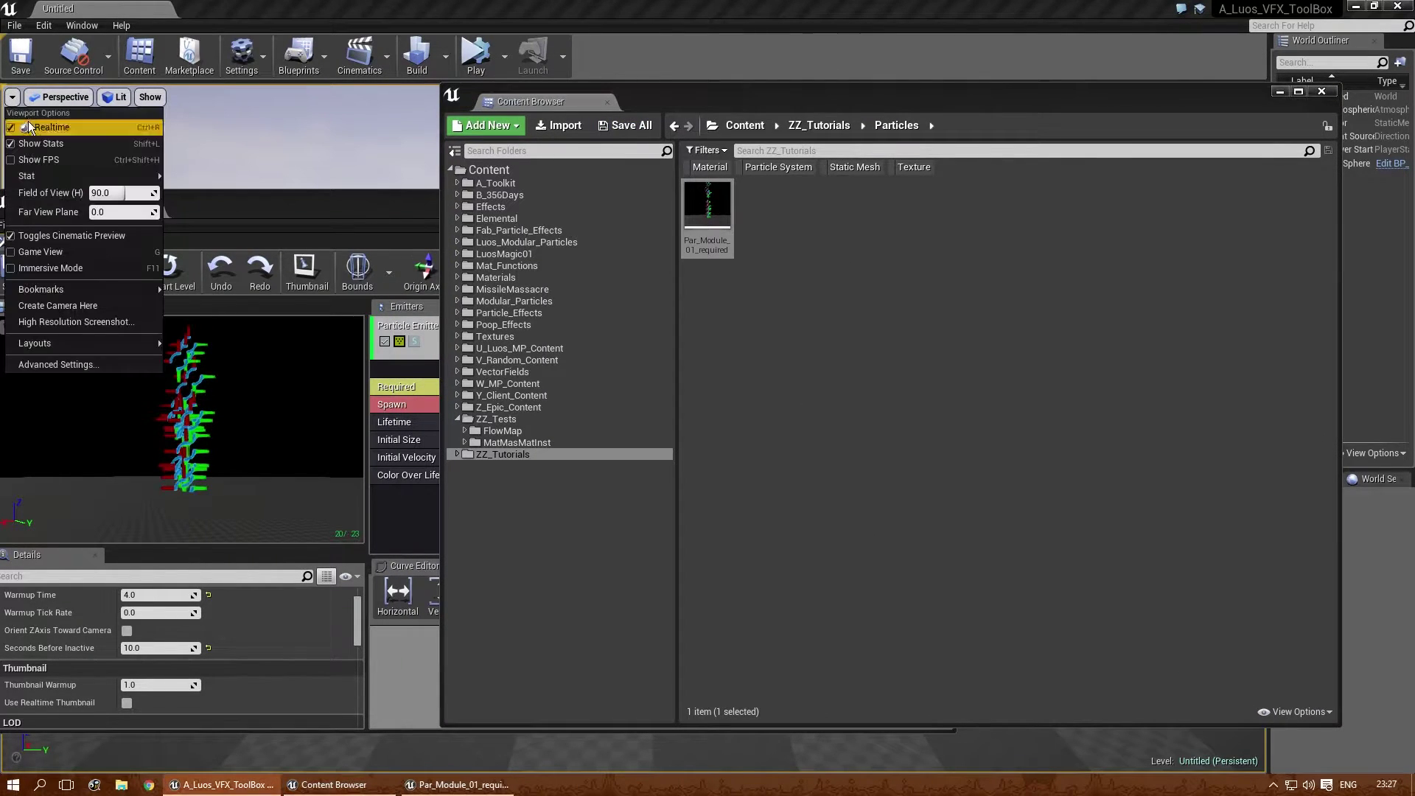
click(30, 126)
click(12, 97)
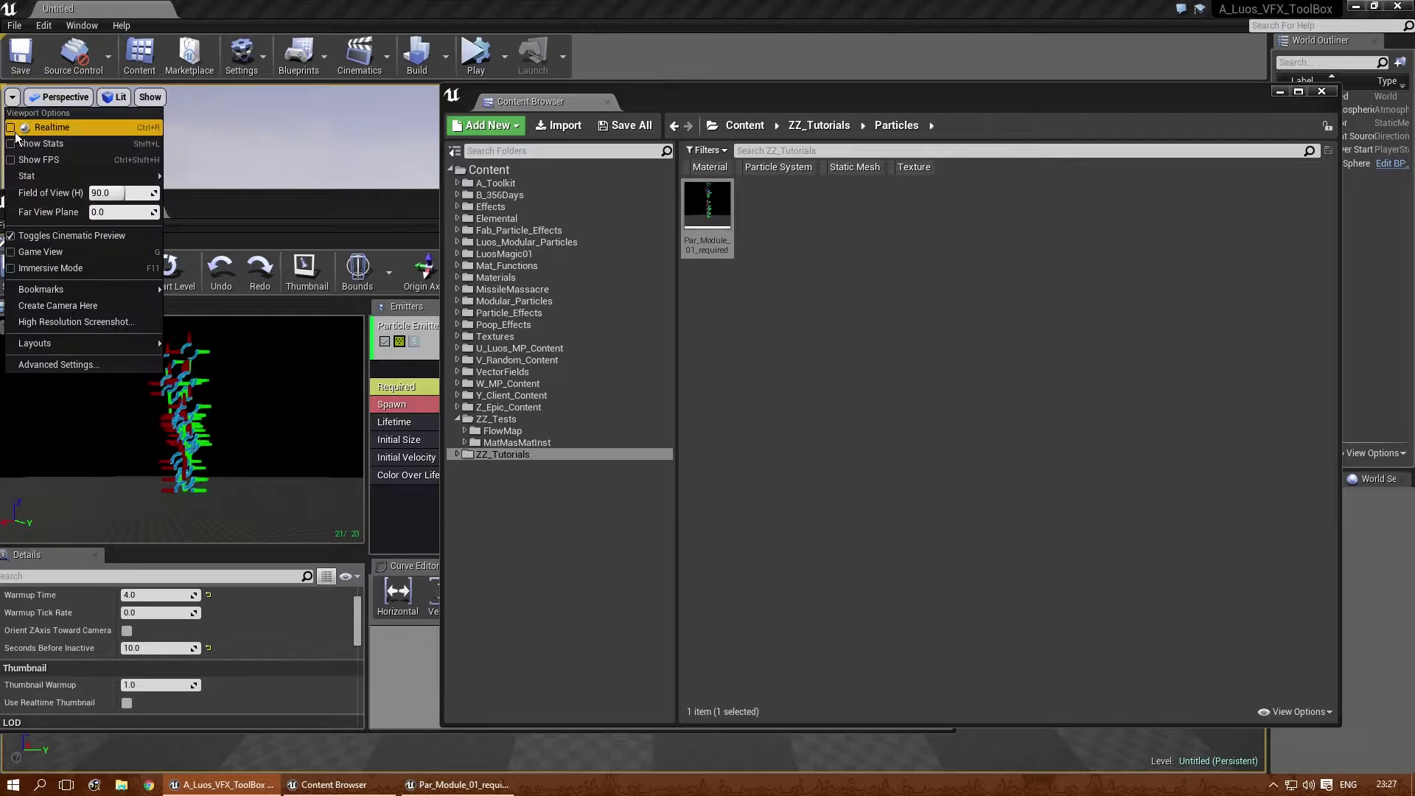
click(409, 205)
drag(411, 211, 580, 153)
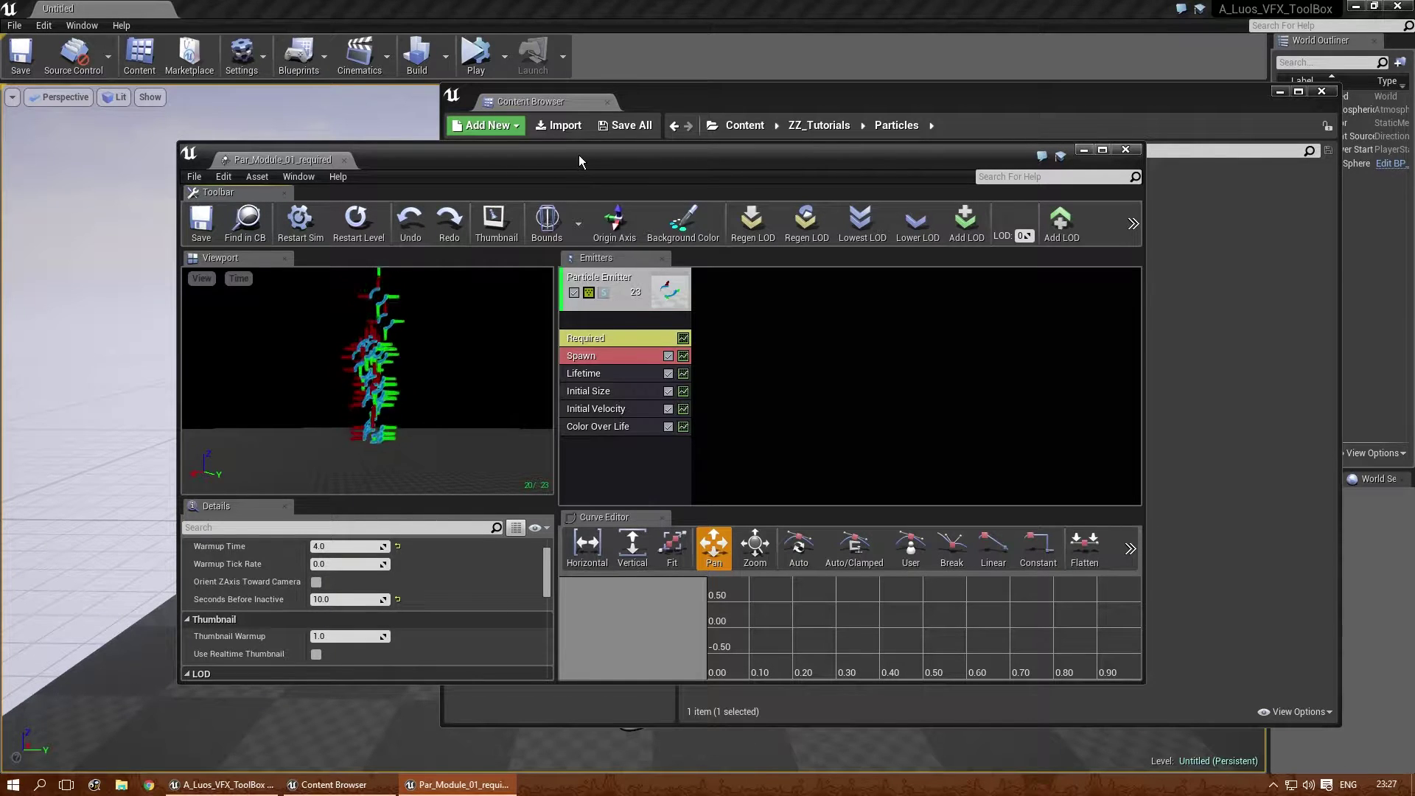
double_click(579, 161)
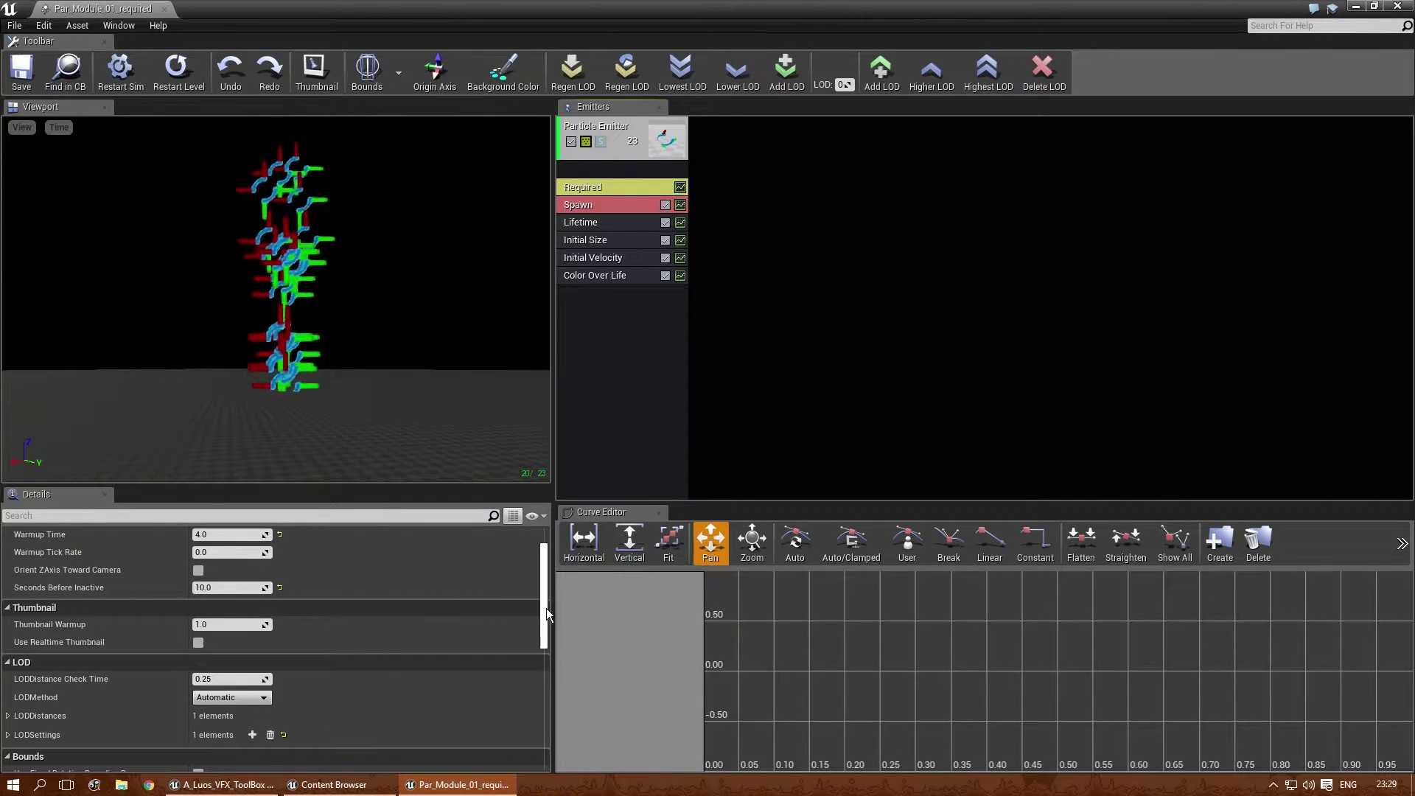
- Review the LODDistance Check Time and the available LODMethod options, leaving LODMethod on Automatic
drag(546, 608, 555, 628)
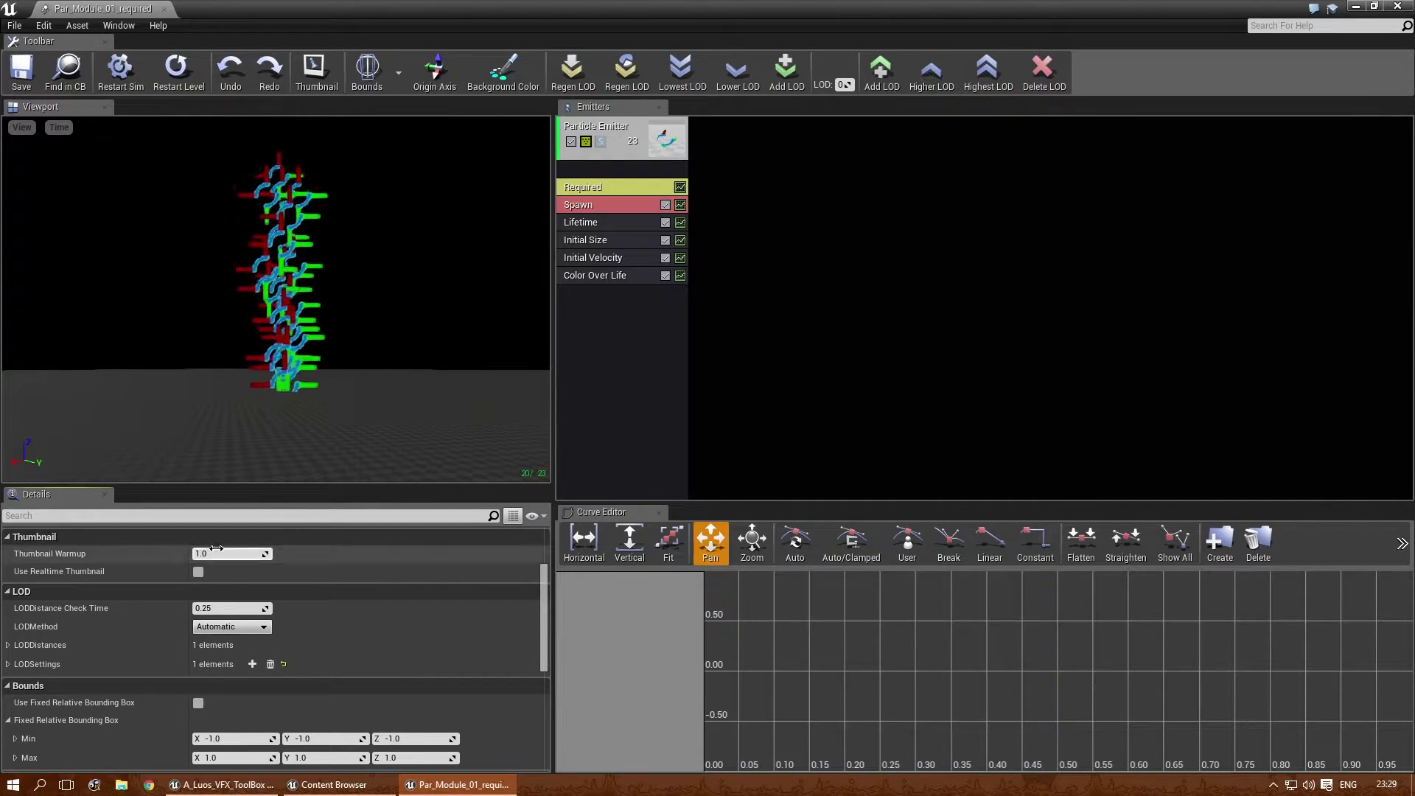
click(232, 608)
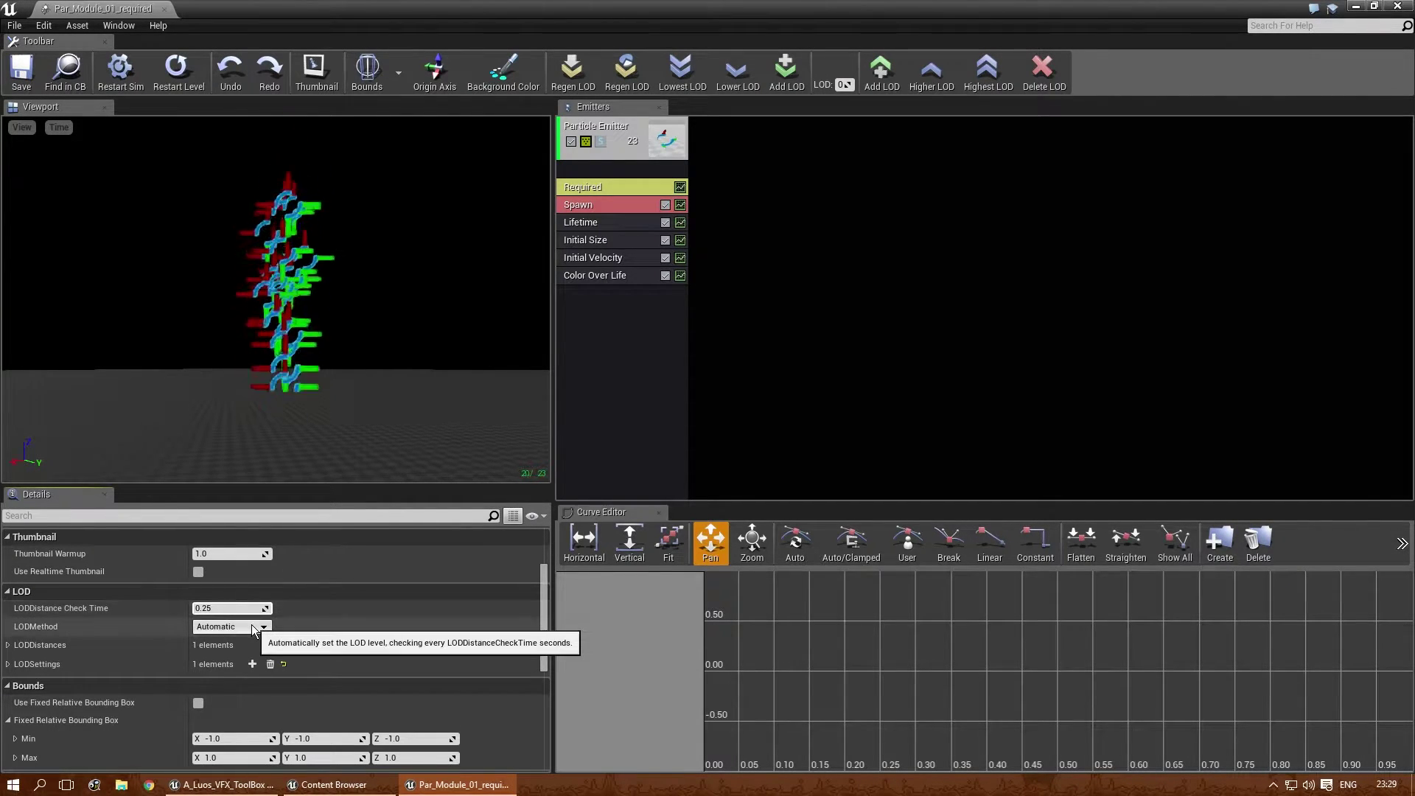
click(262, 628)
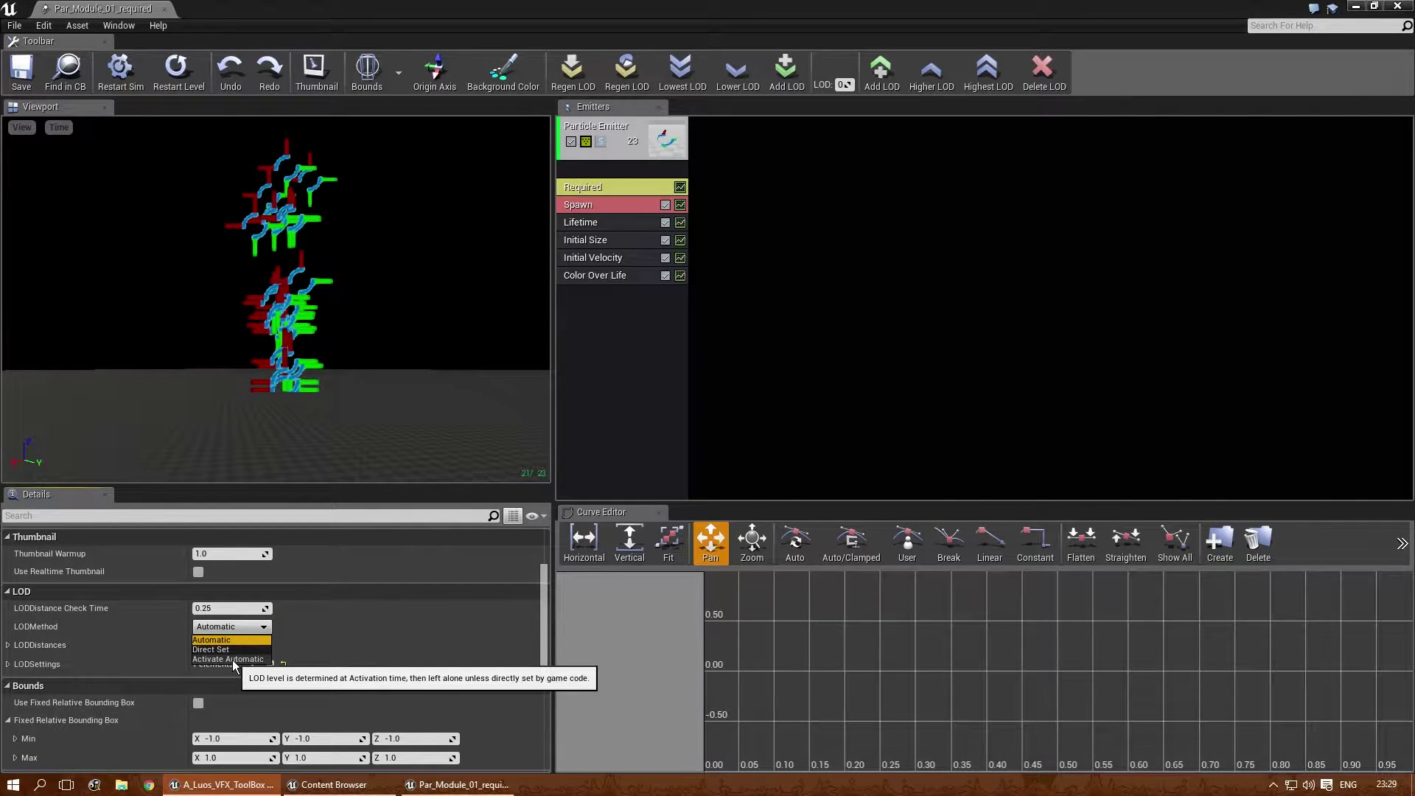
click(228, 640)
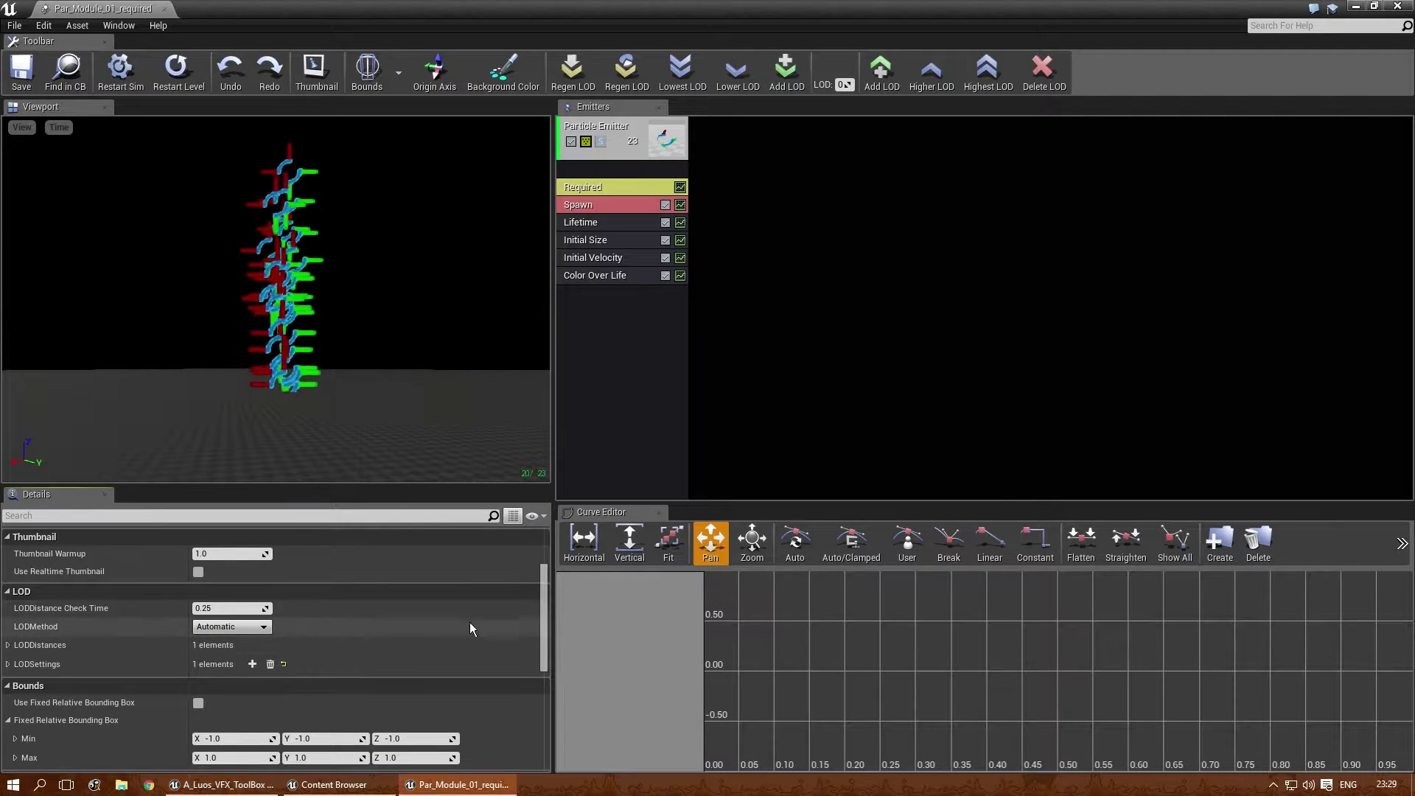
- Expand LODDistances and LODSettings, add a LODSettings element and insert another at element 0
drag(542, 630, 549, 644)
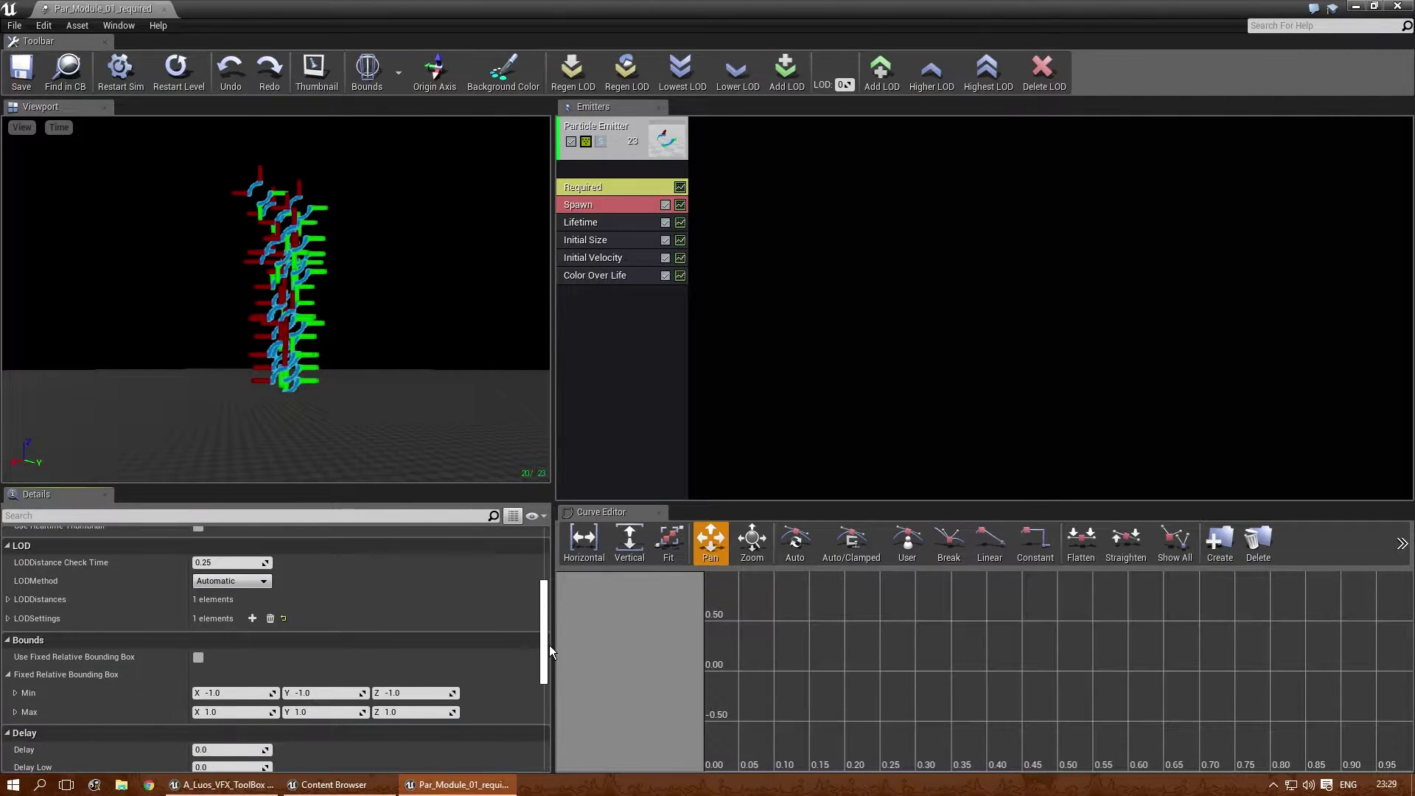
click(8, 600)
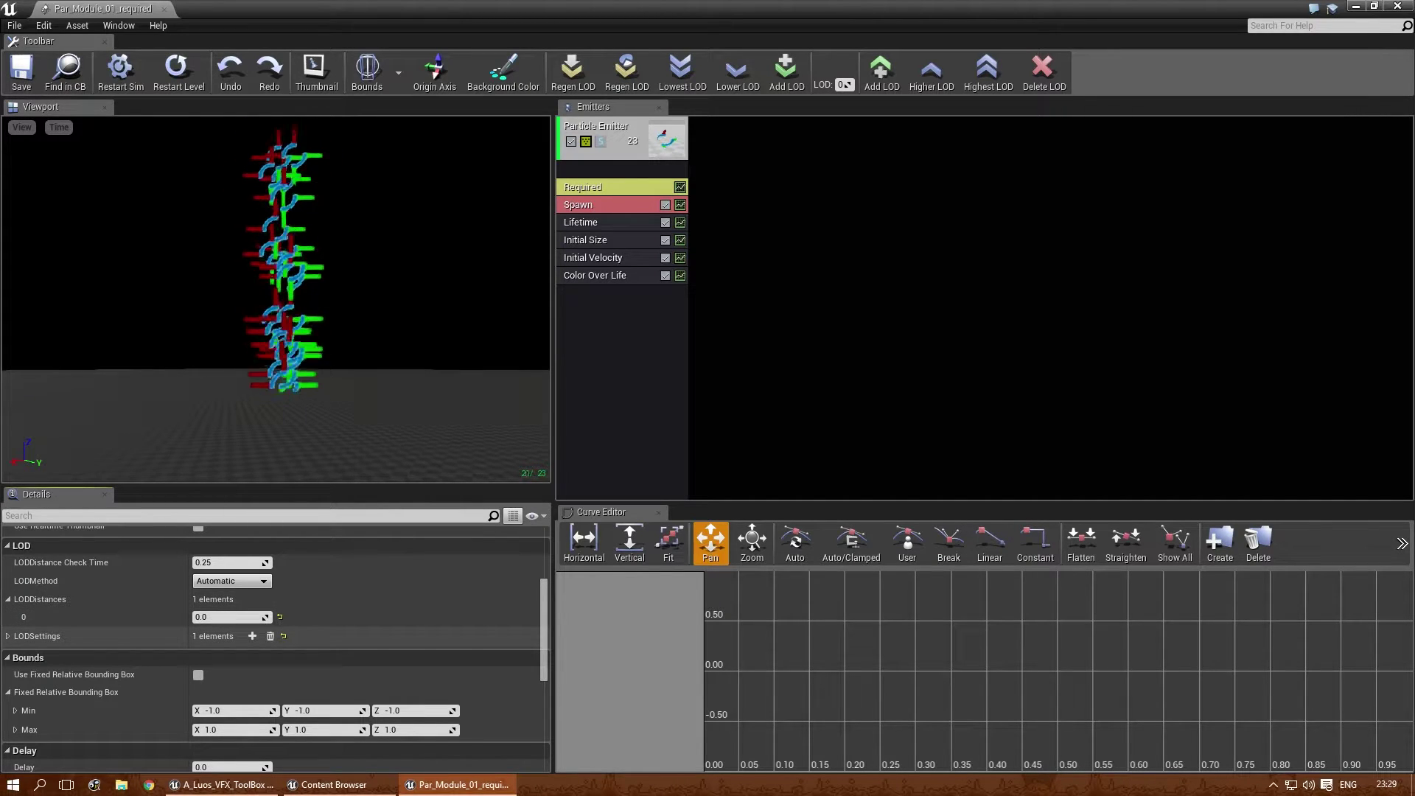
click(8, 636)
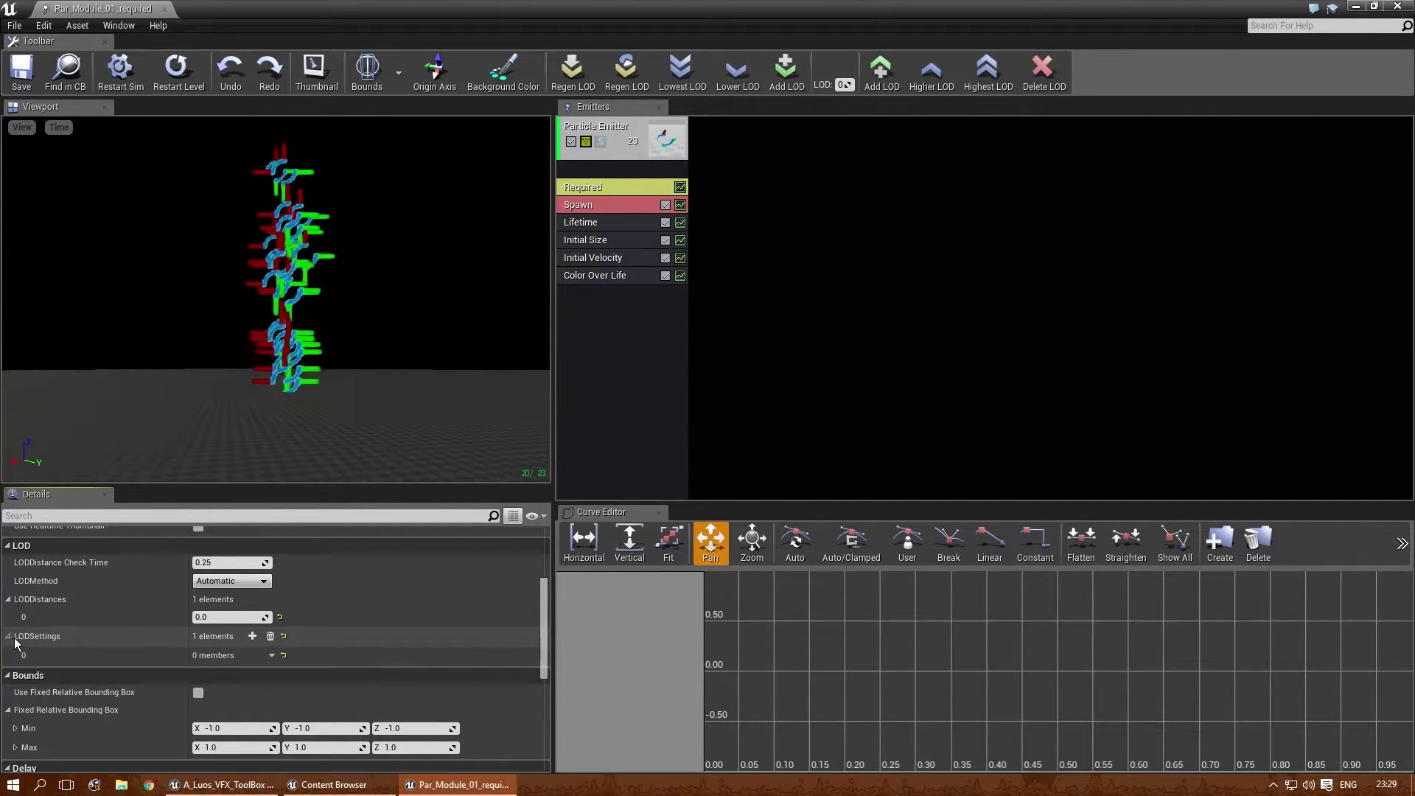
click(233, 617)
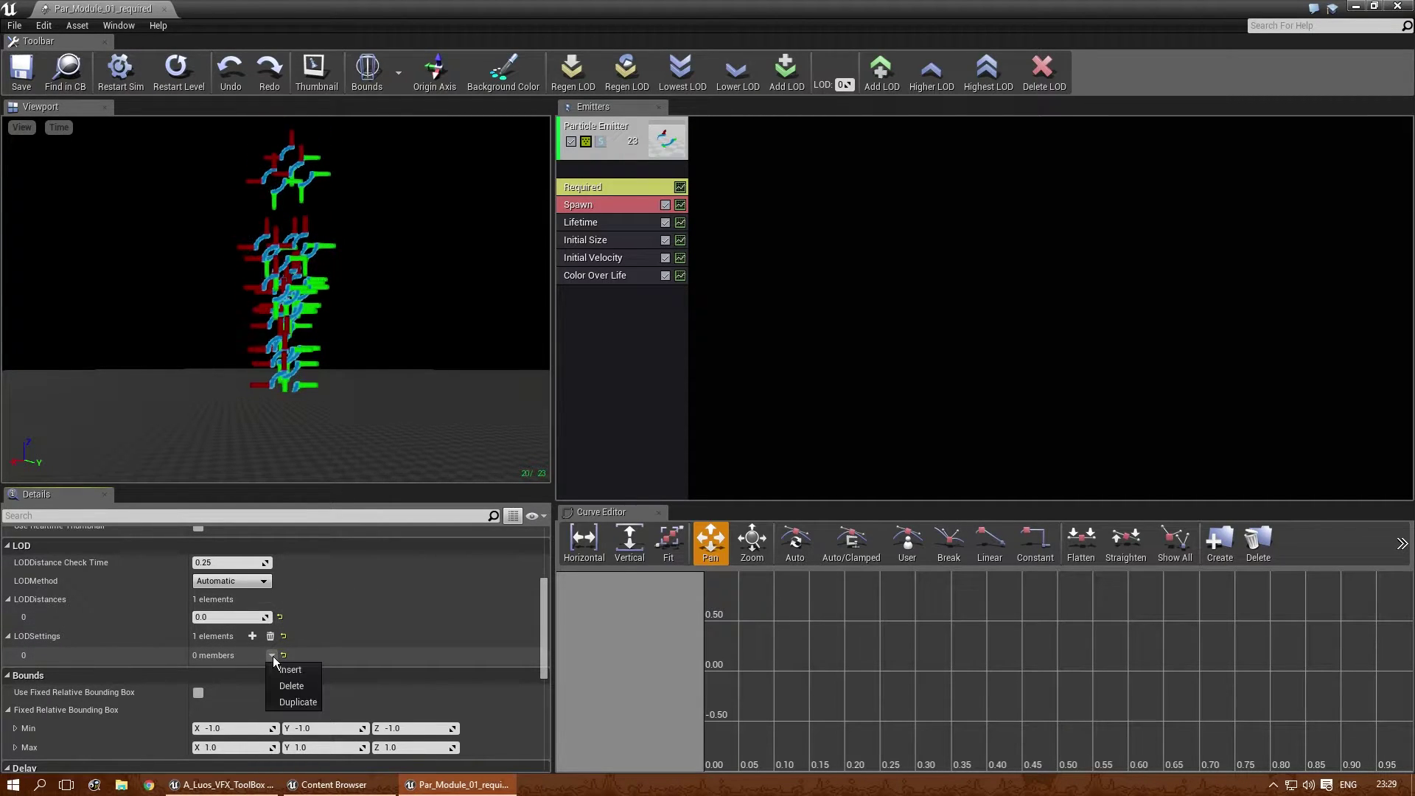
click(251, 637)
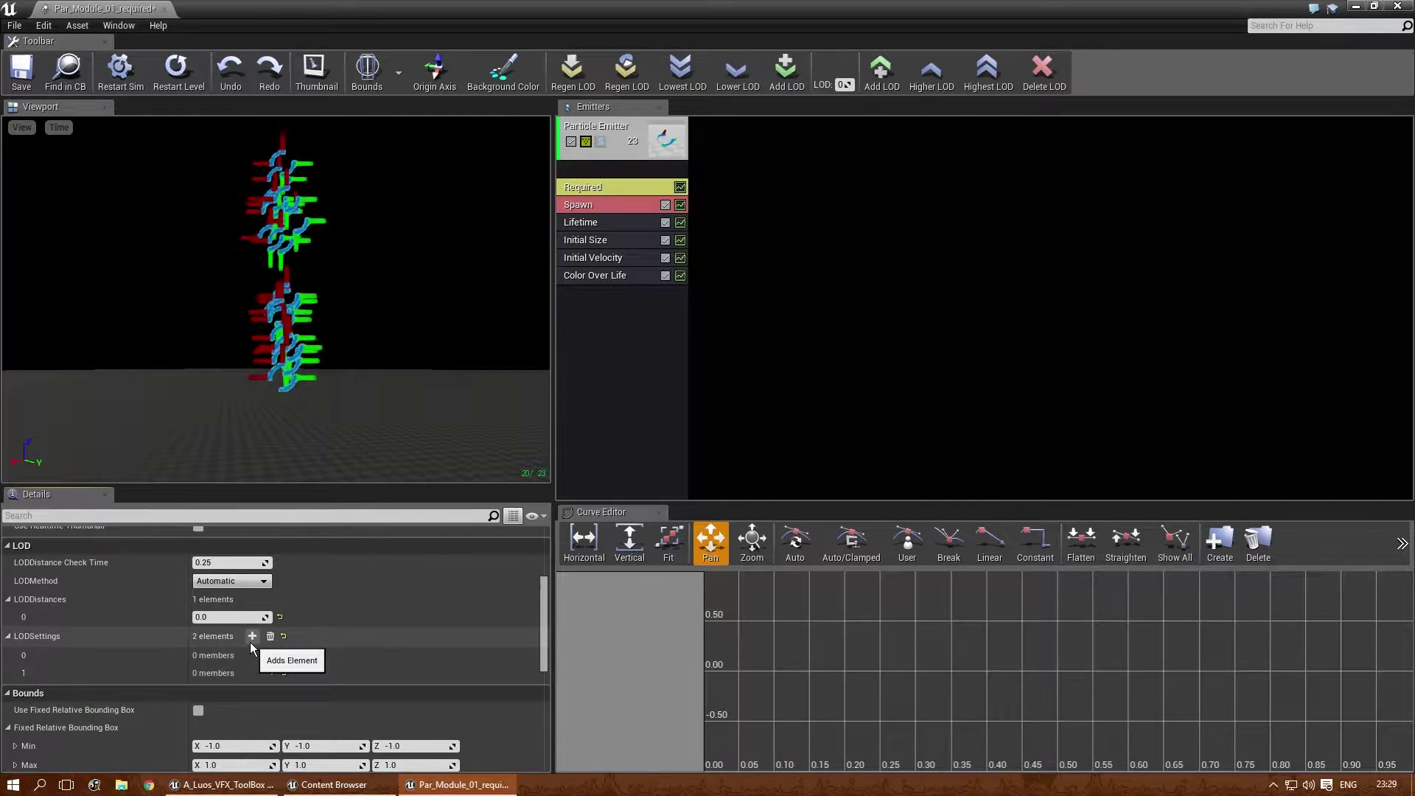
click(272, 655)
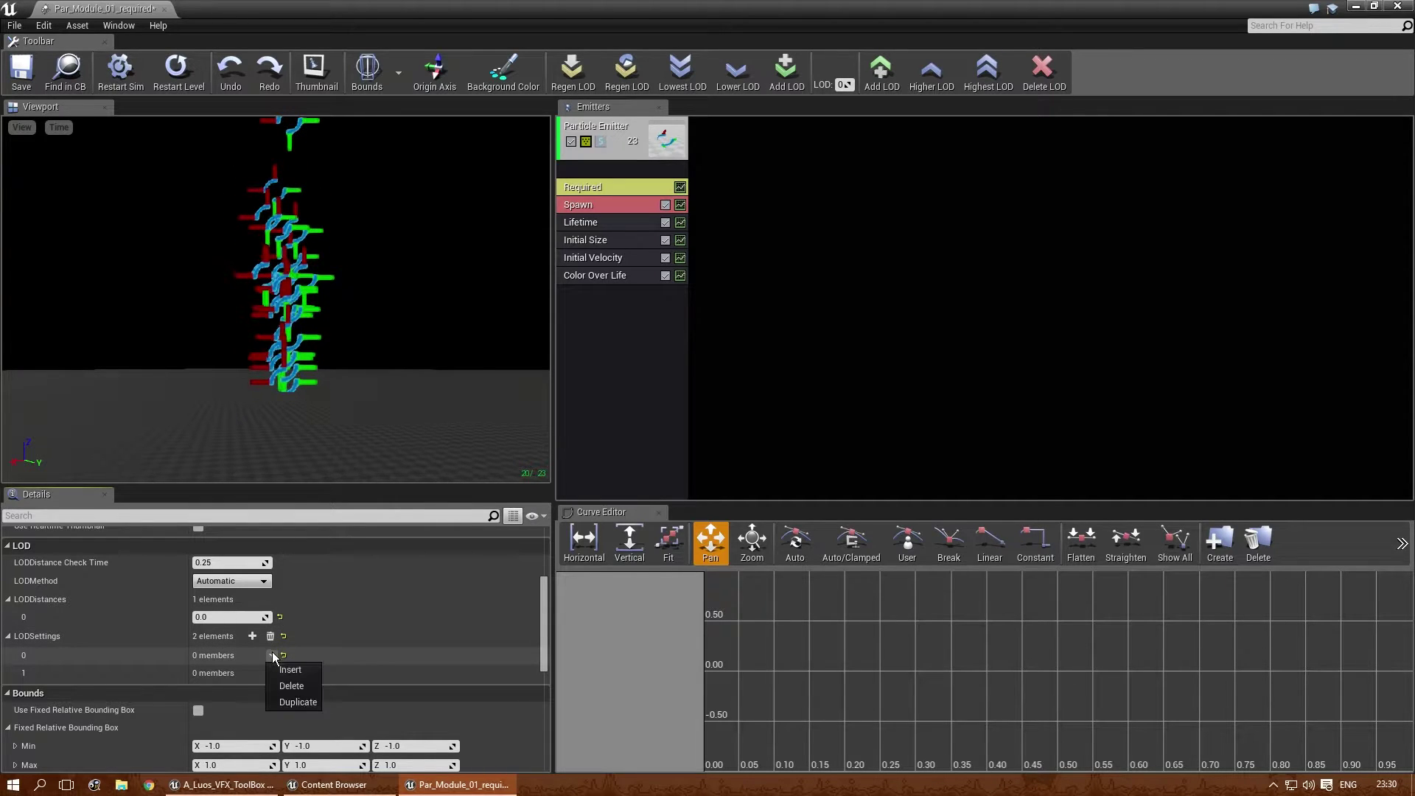
click(289, 668)
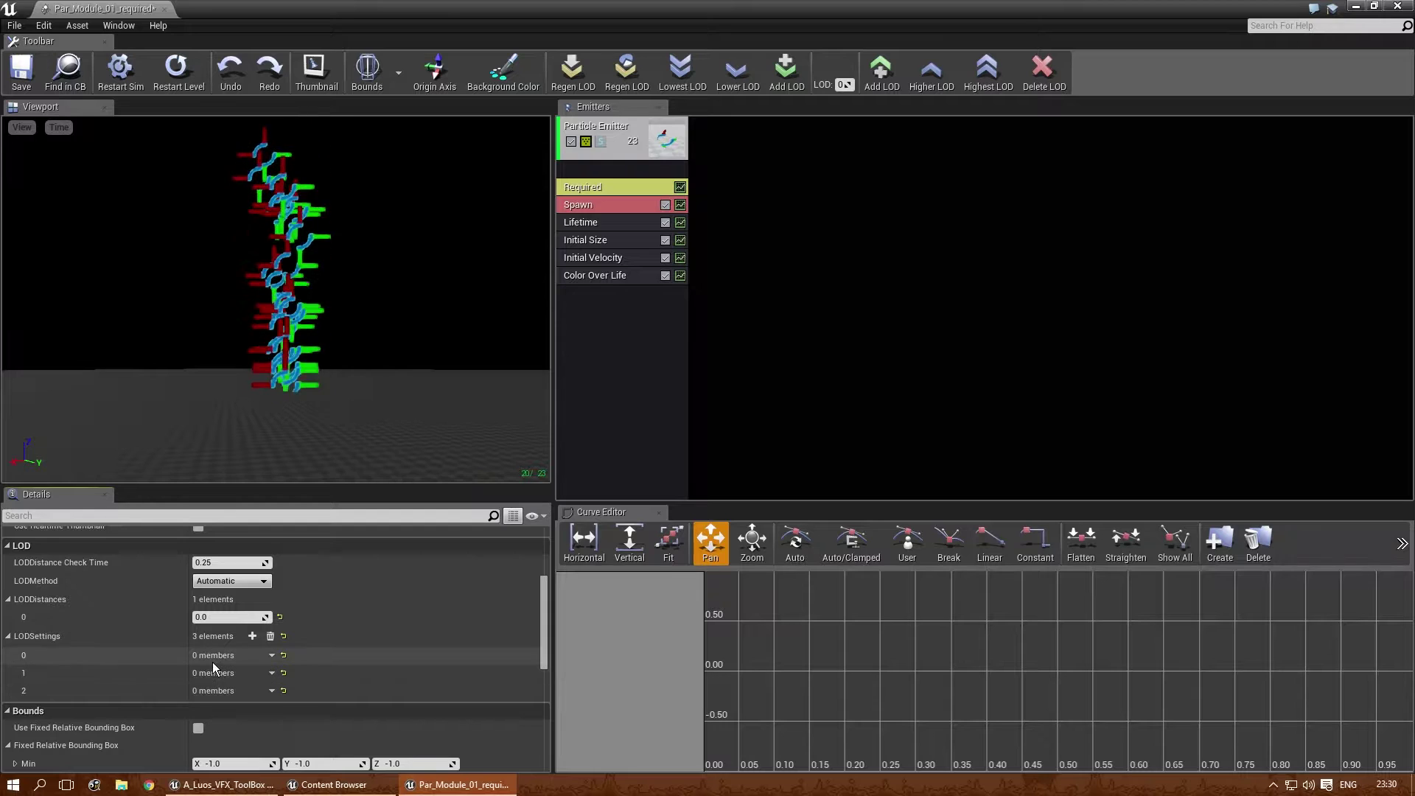
- Delete all three elements from the LODSettings array
click(271, 656)
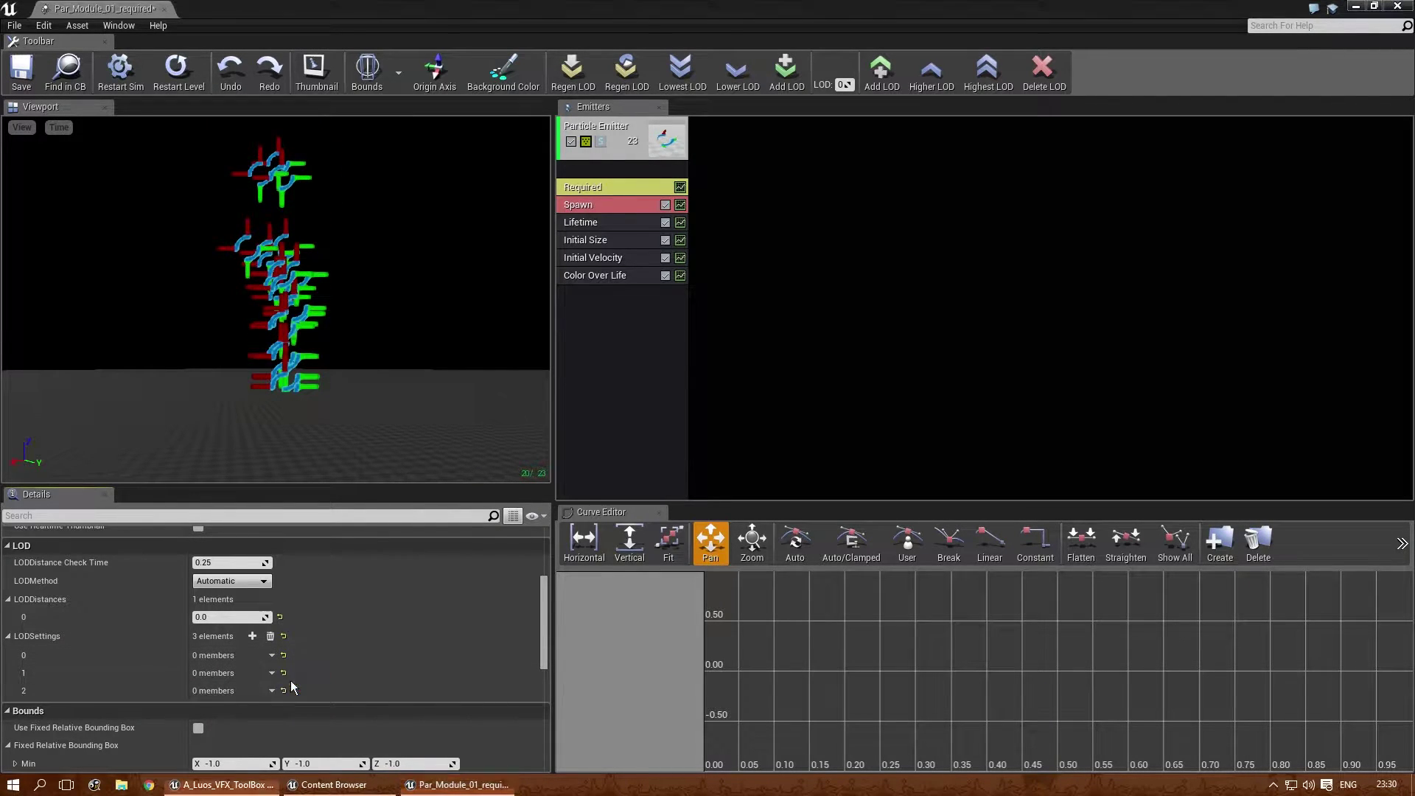
click(290, 679)
click(271, 656)
click(285, 679)
click(270, 657)
click(285, 683)
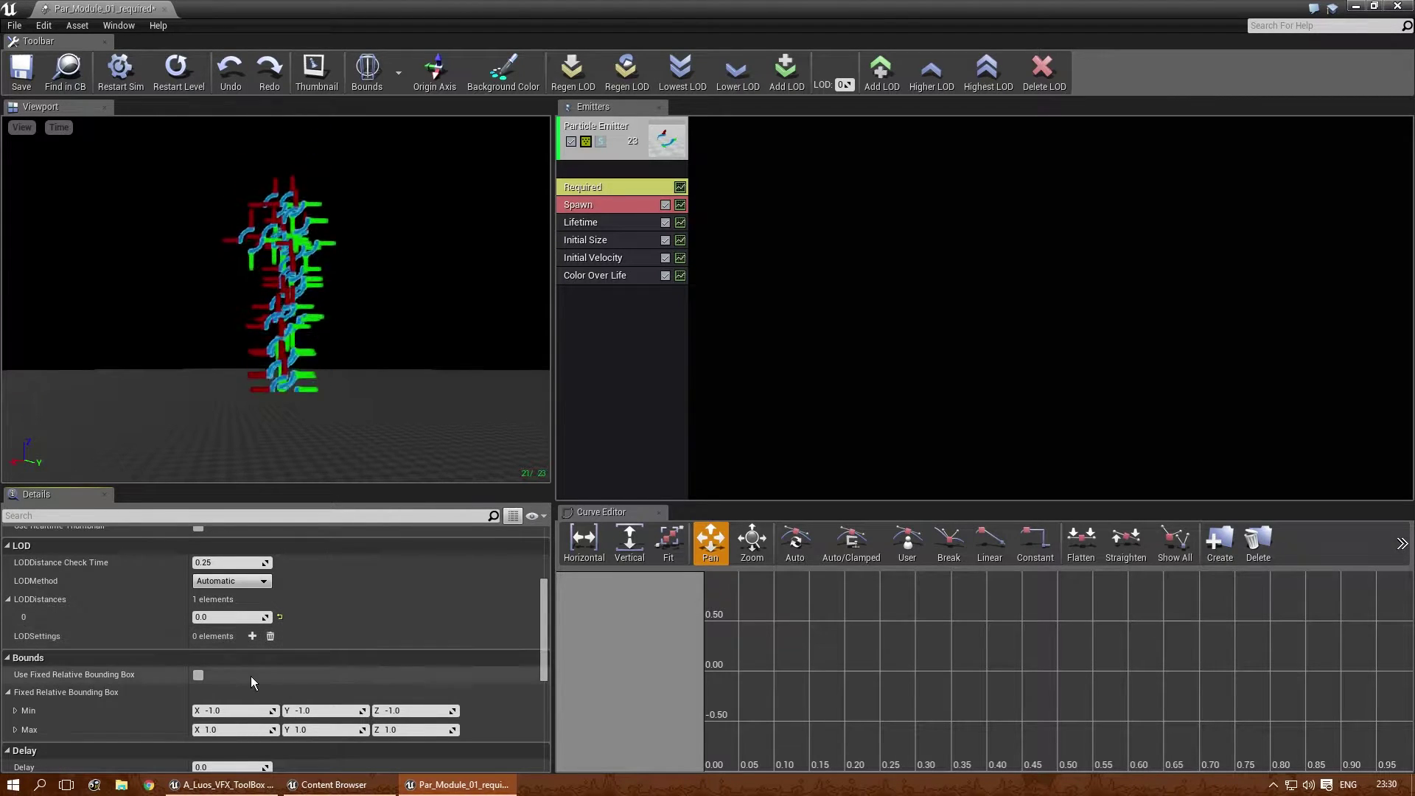
- Enable Use Fixed Relative Bounding Box for the particle system and look through the viewport's view options
drag(544, 621, 547, 655)
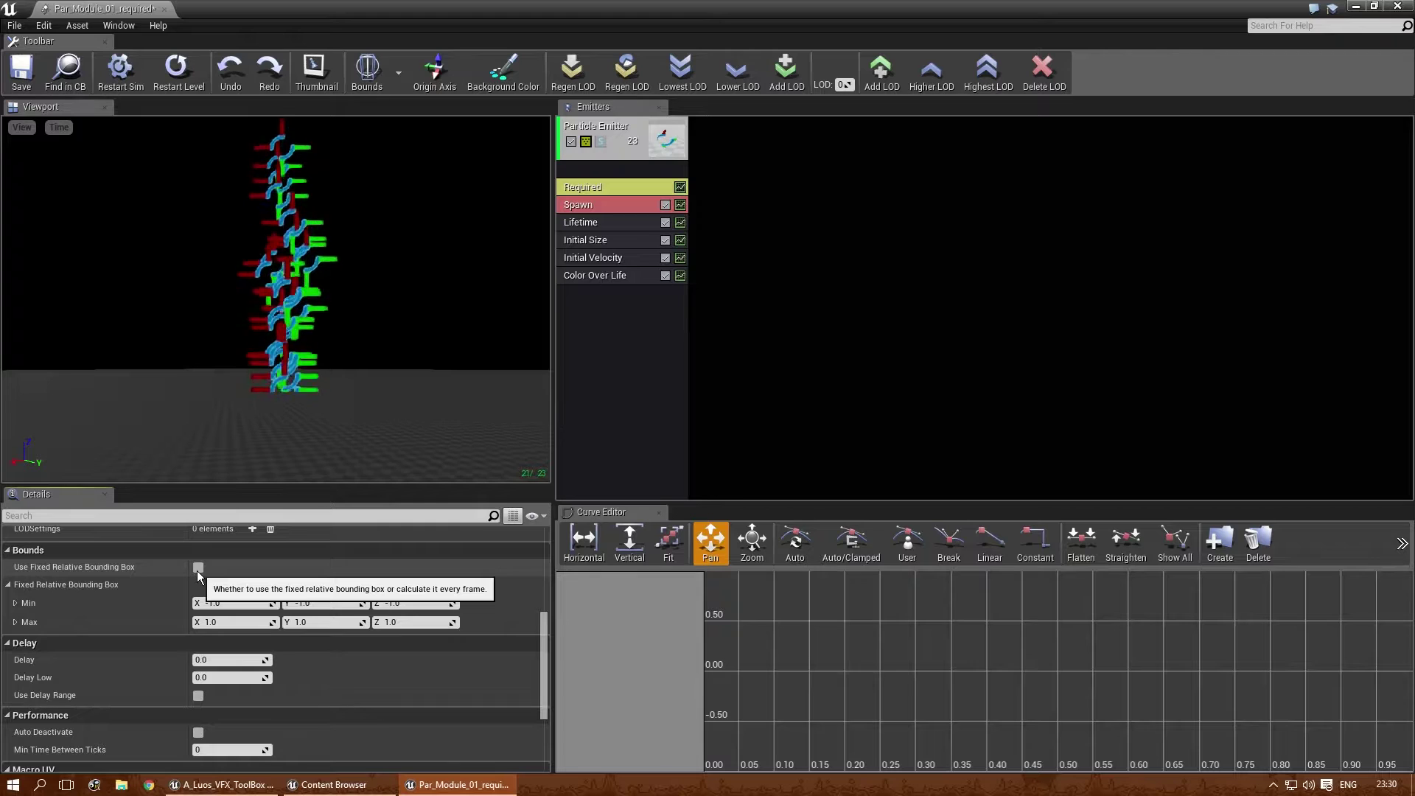
right_drag(251, 353, 309, 381)
mouse_move(154, 344)
right_down()
mouse_move(118, 337)
mouse_move(155, 343)
right_up()
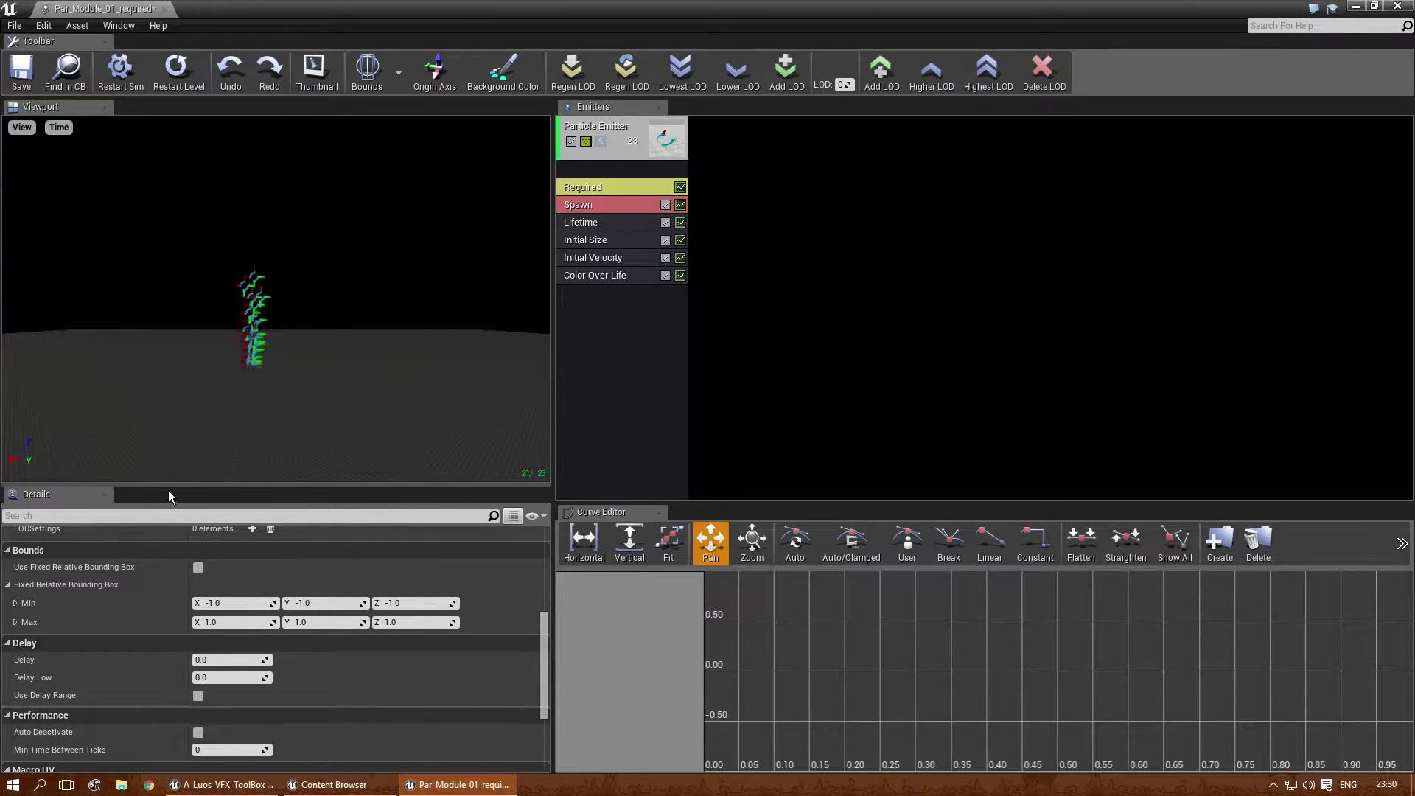
click(196, 568)
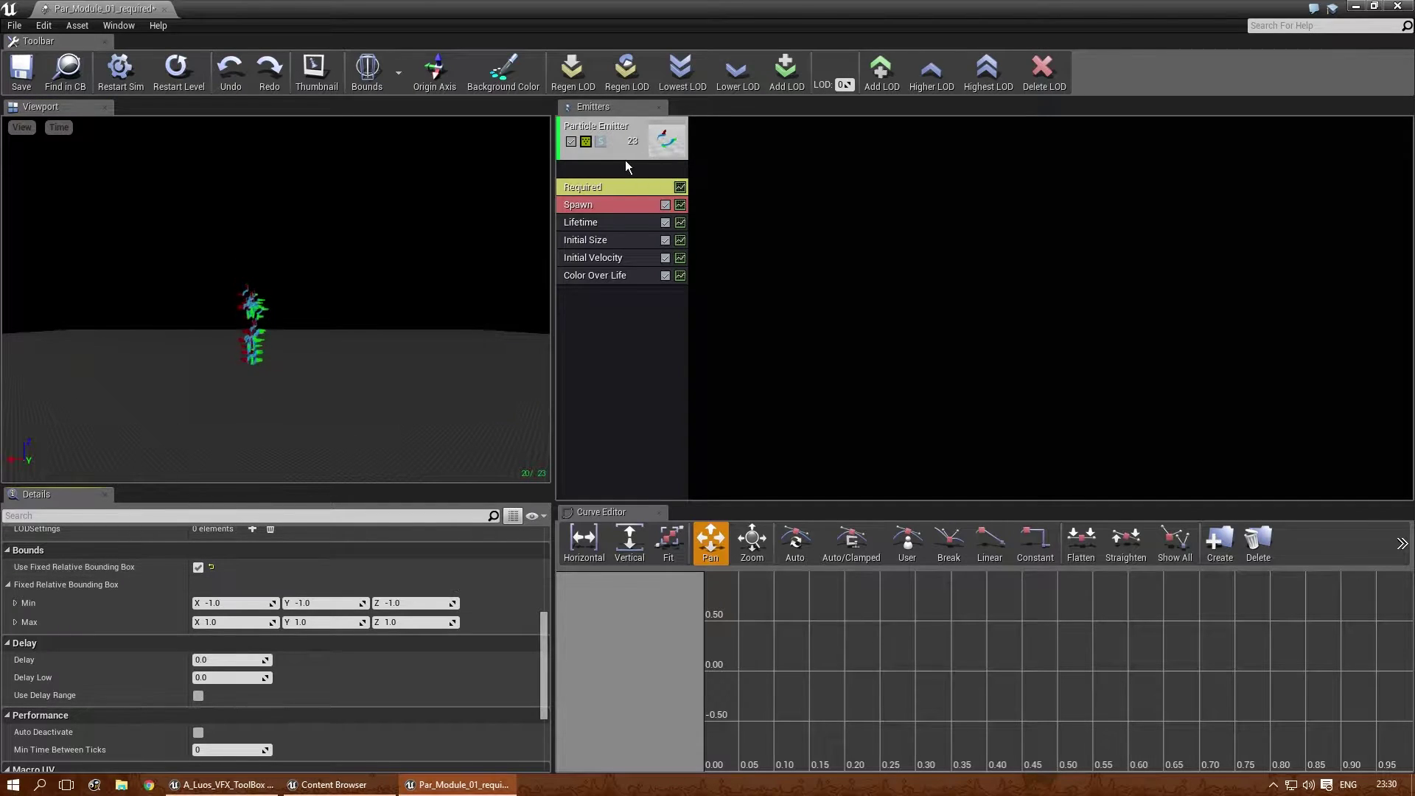
click(22, 127)
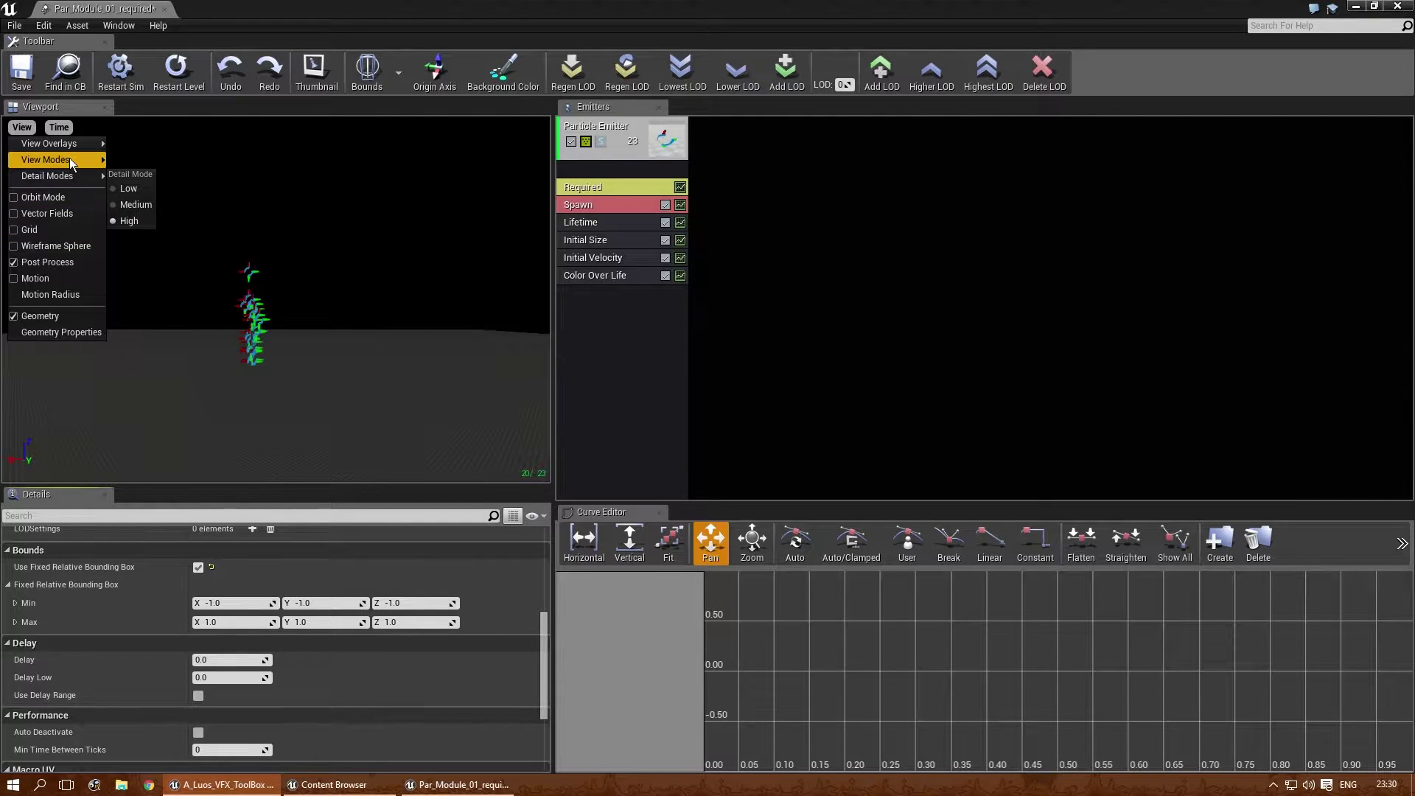
mouse_move(69, 143)
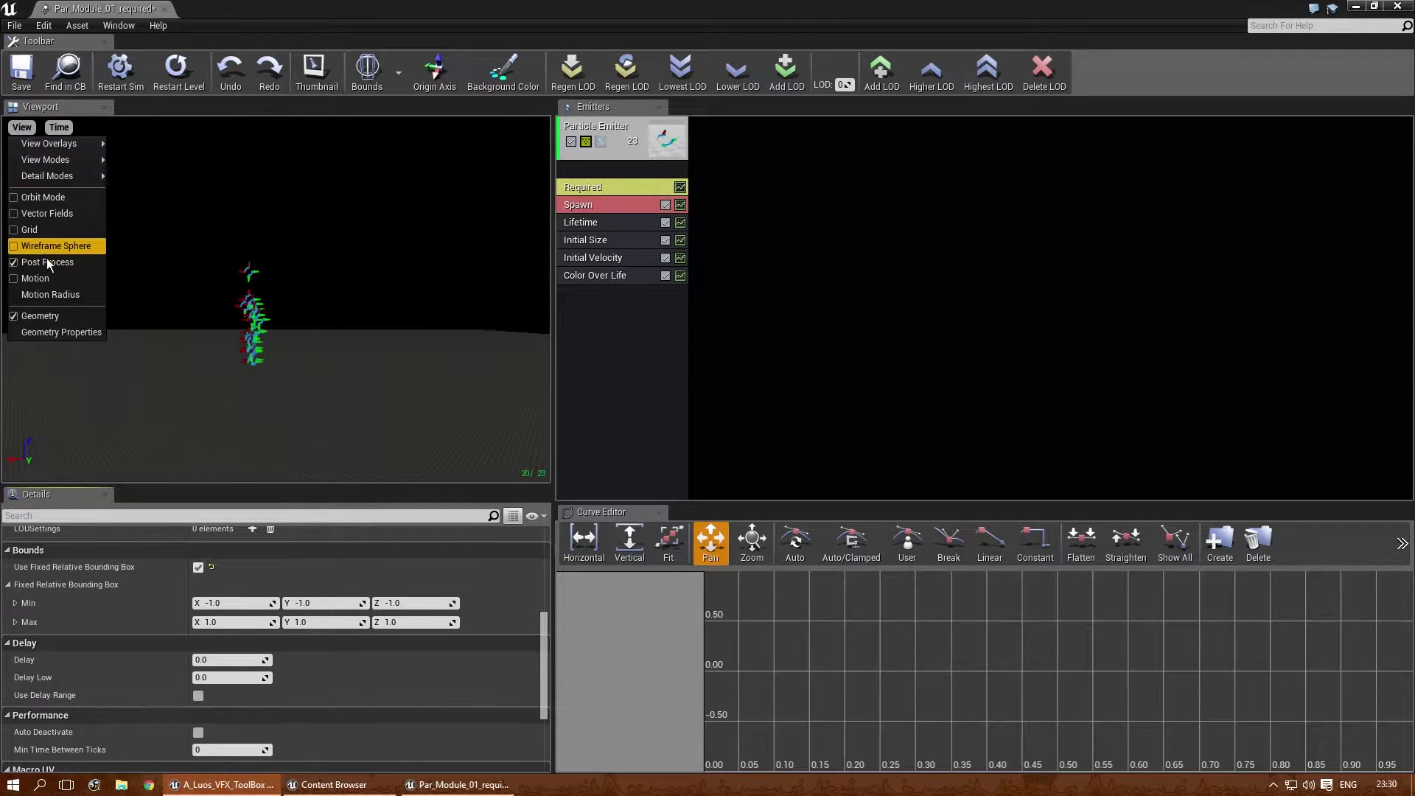
- Add the GPU Sprites type data module to the Particle Emitter and select it
click(598, 141)
right_click(593, 174)
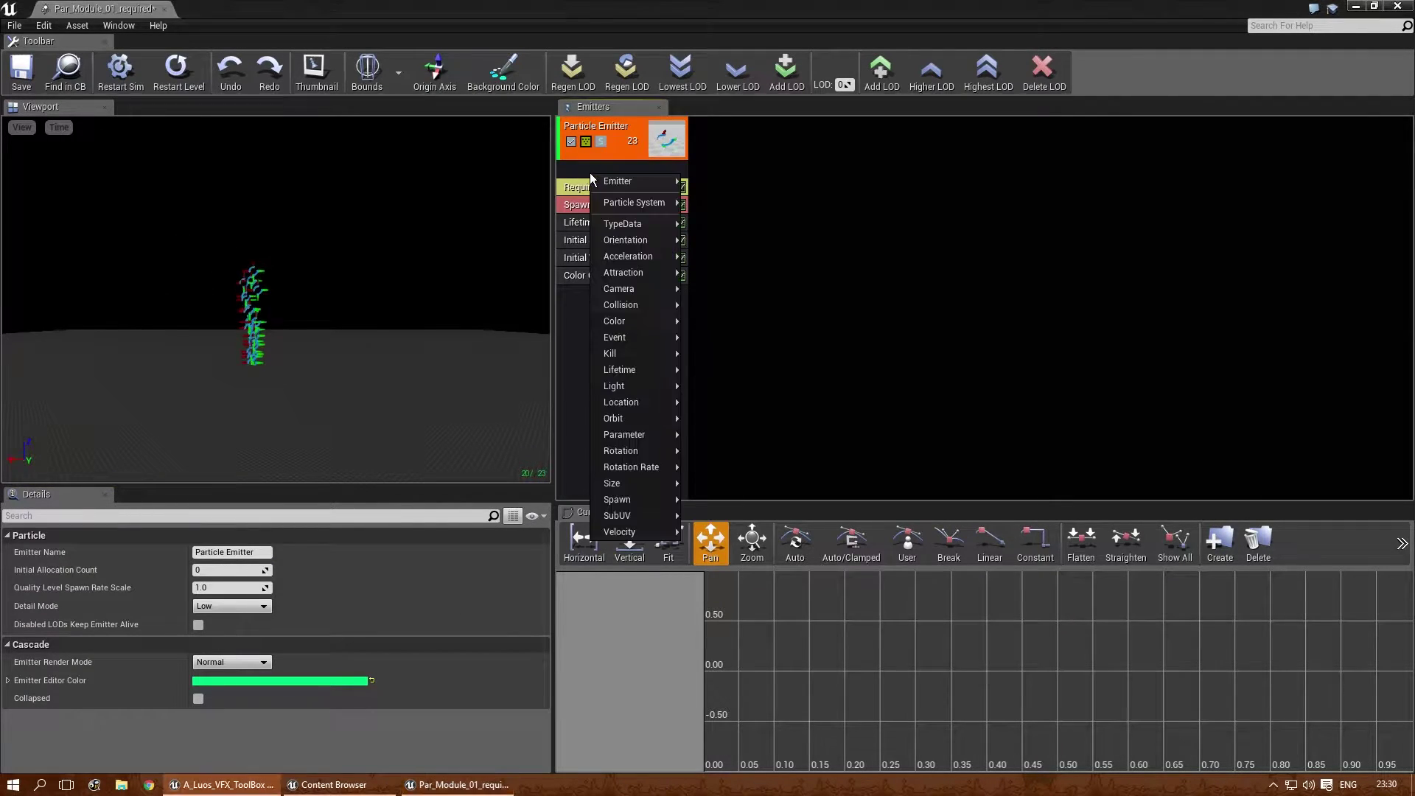
mouse_move(641, 253)
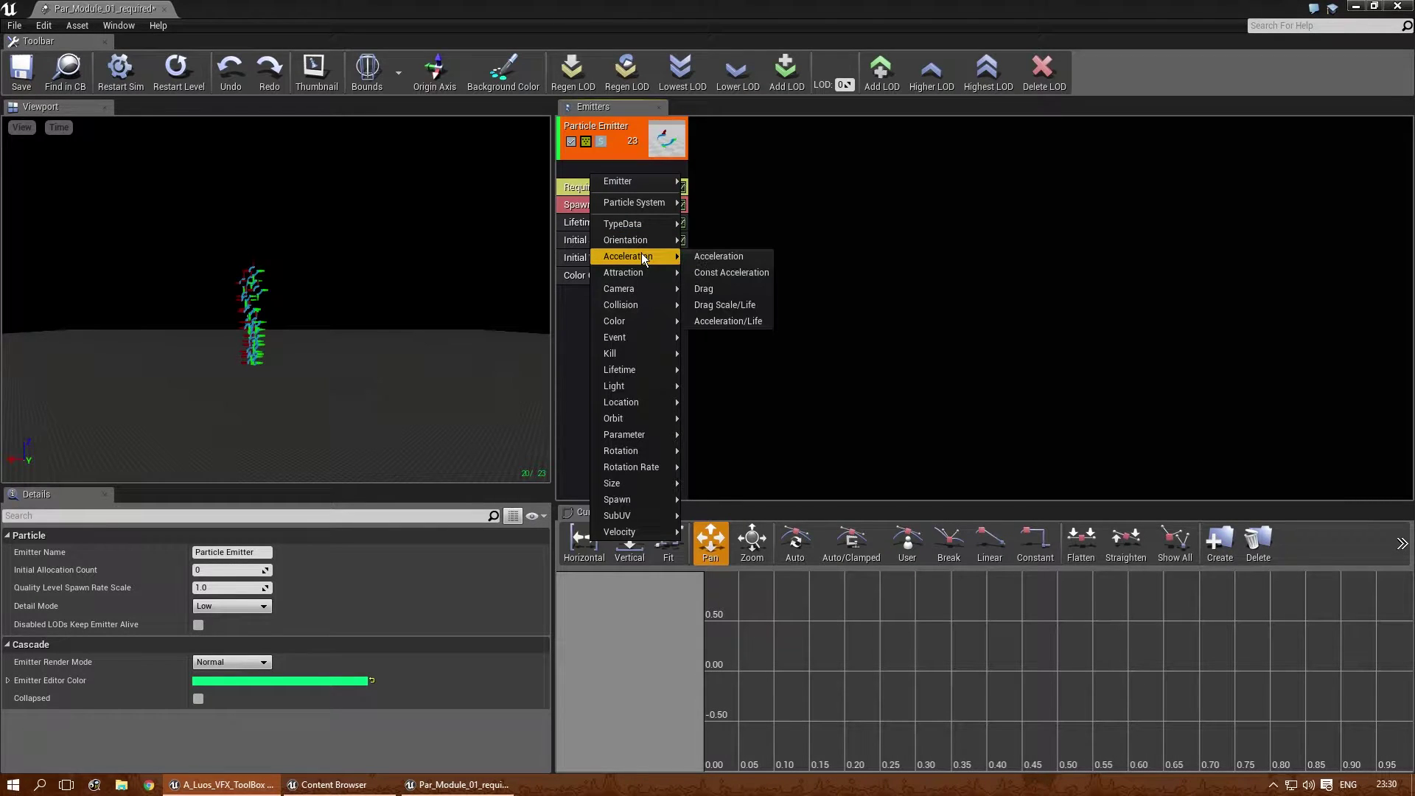
mouse_move(636, 183)
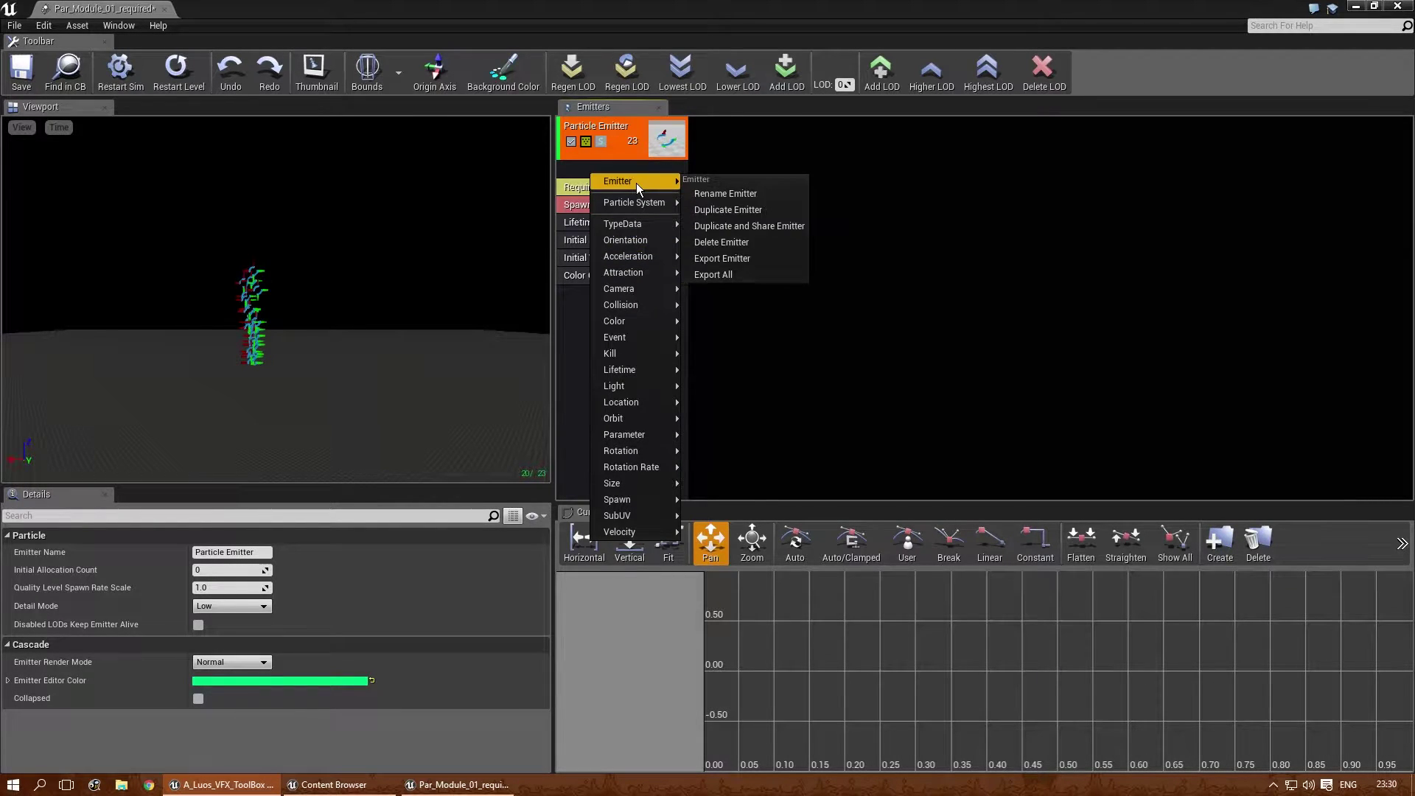
mouse_move(645, 225)
click(733, 275)
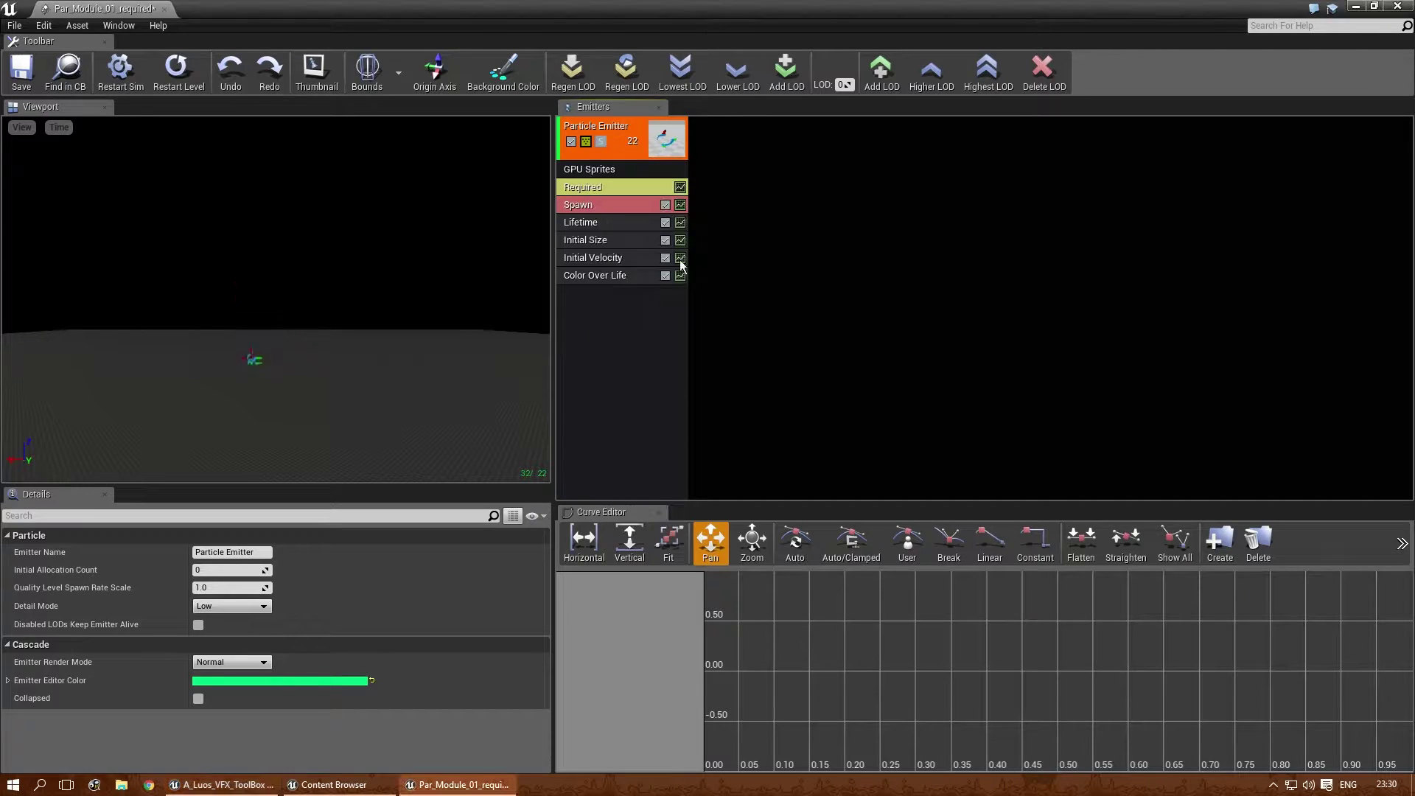
click(590, 170)
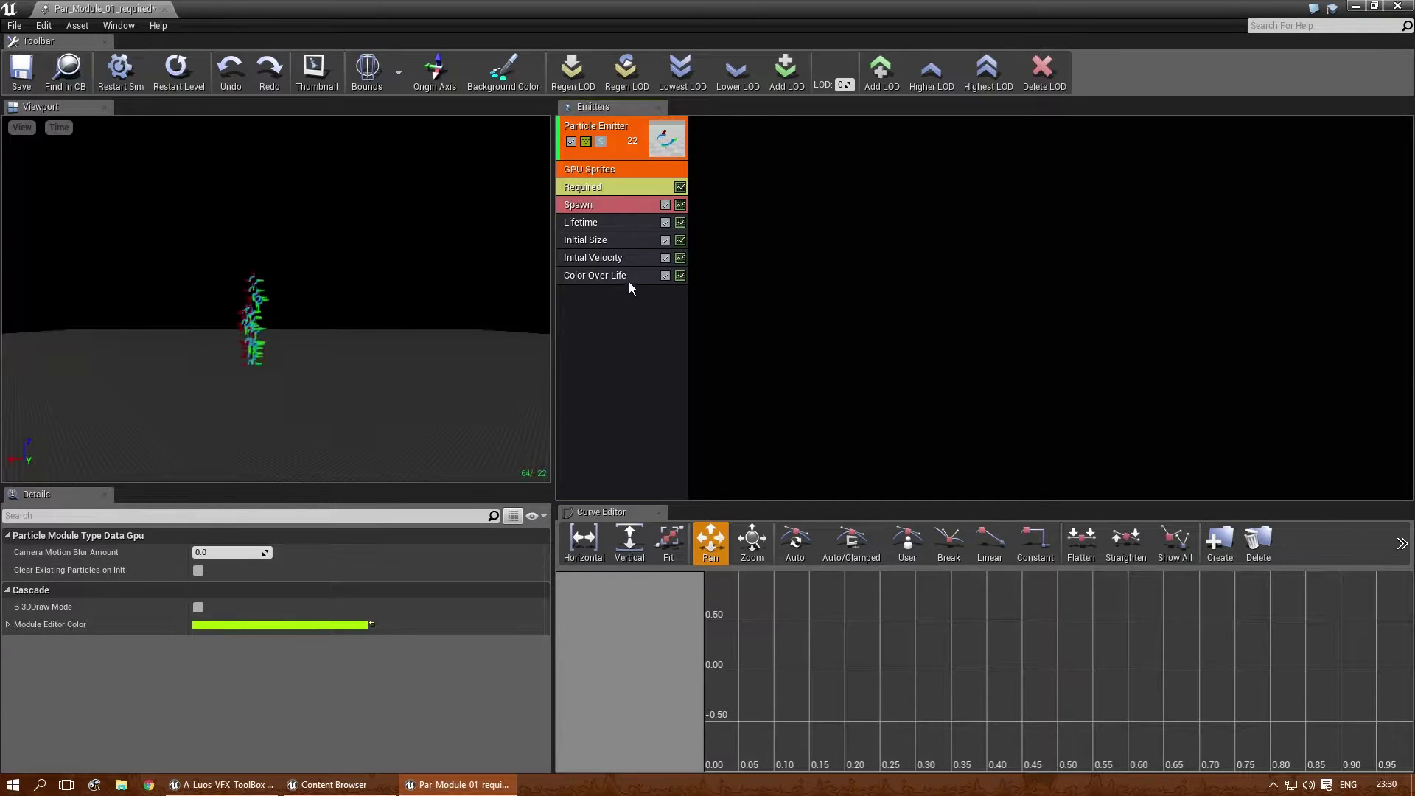
- Return to the particle system's Bounds properties and examine from several view angles how the fixed bounding box affects particle visibility
click(742, 229)
scroll(185, 619, down, 5)
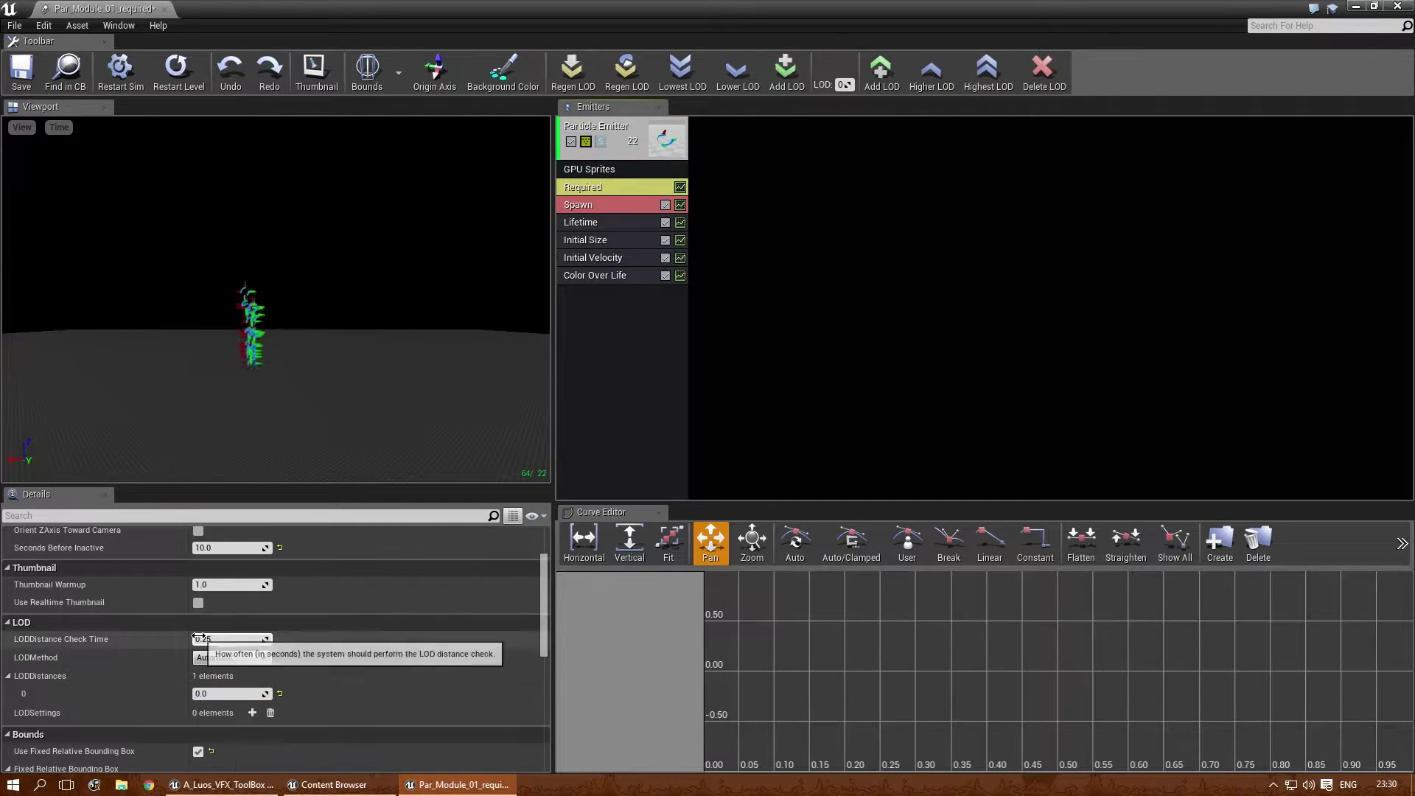
scroll(199, 638, down, 3)
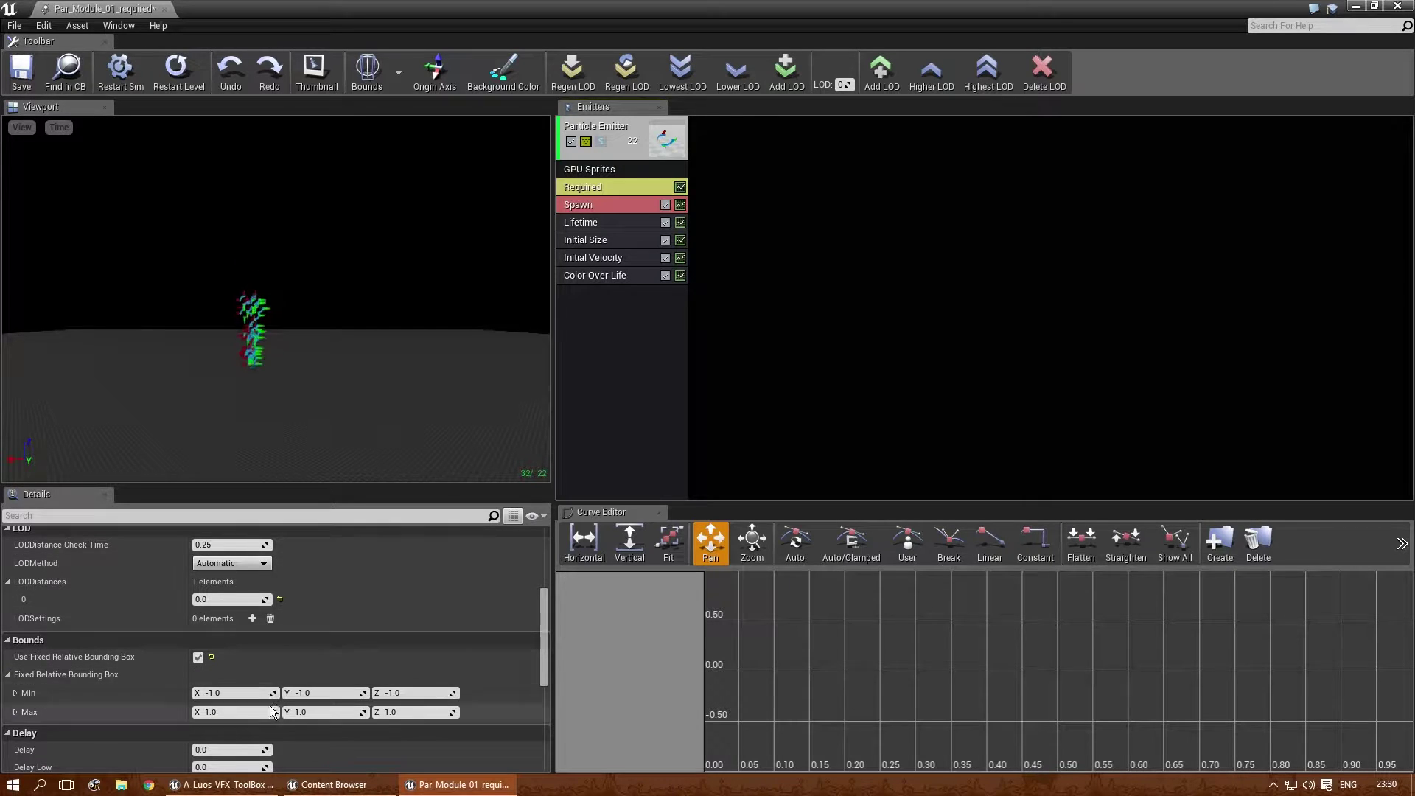
click(239, 695)
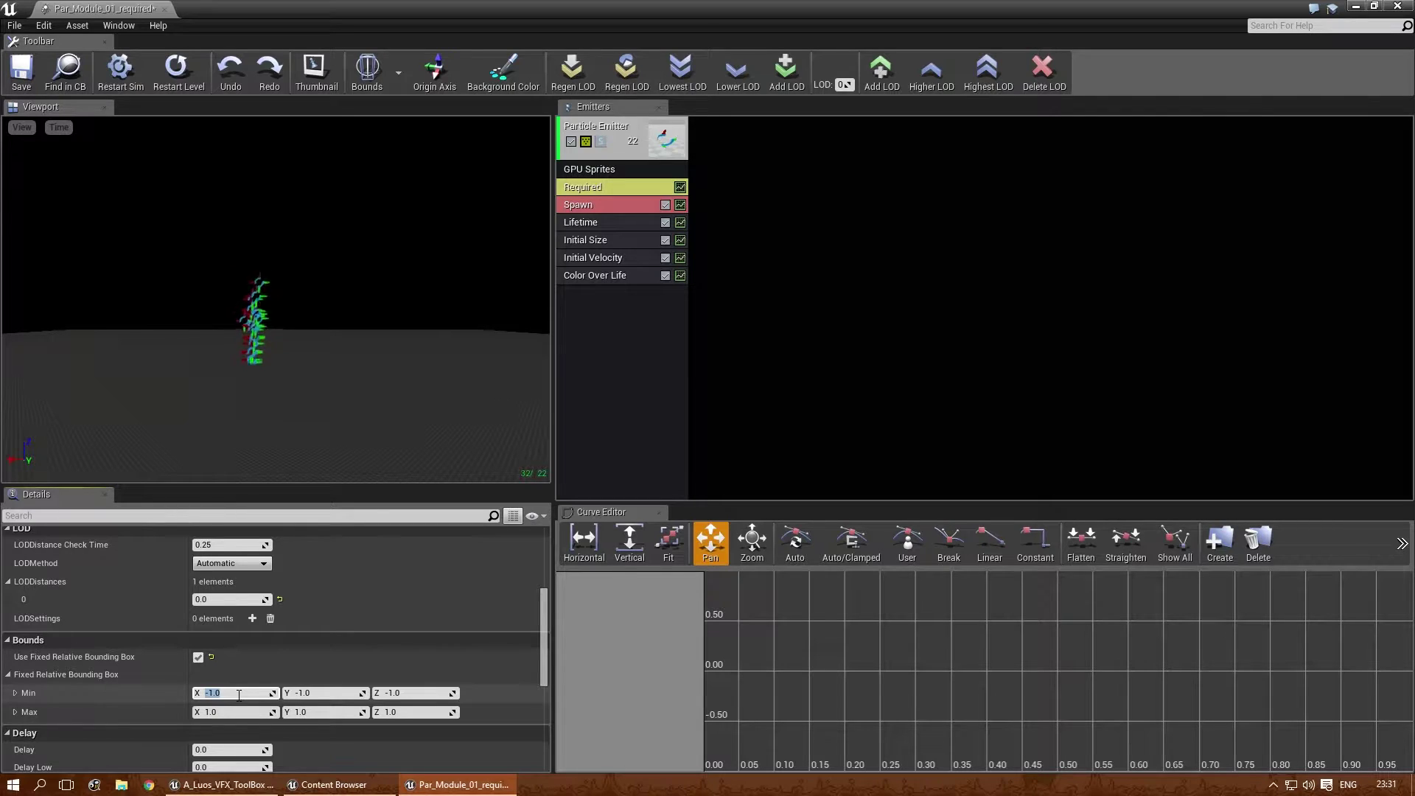
right_drag(216, 401, 151, 426)
right_drag(302, 339, 297, 392)
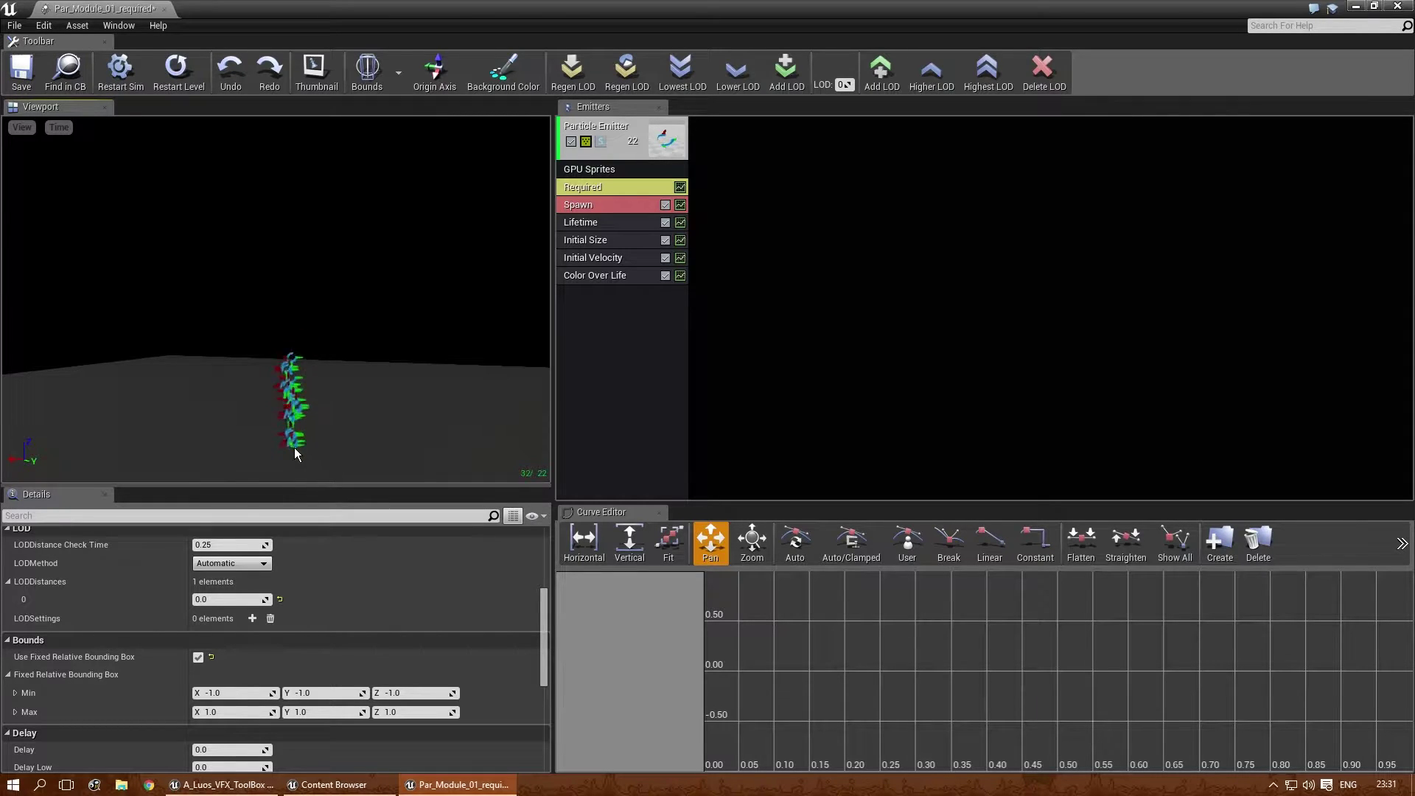
right_drag(304, 444, 303, 412)
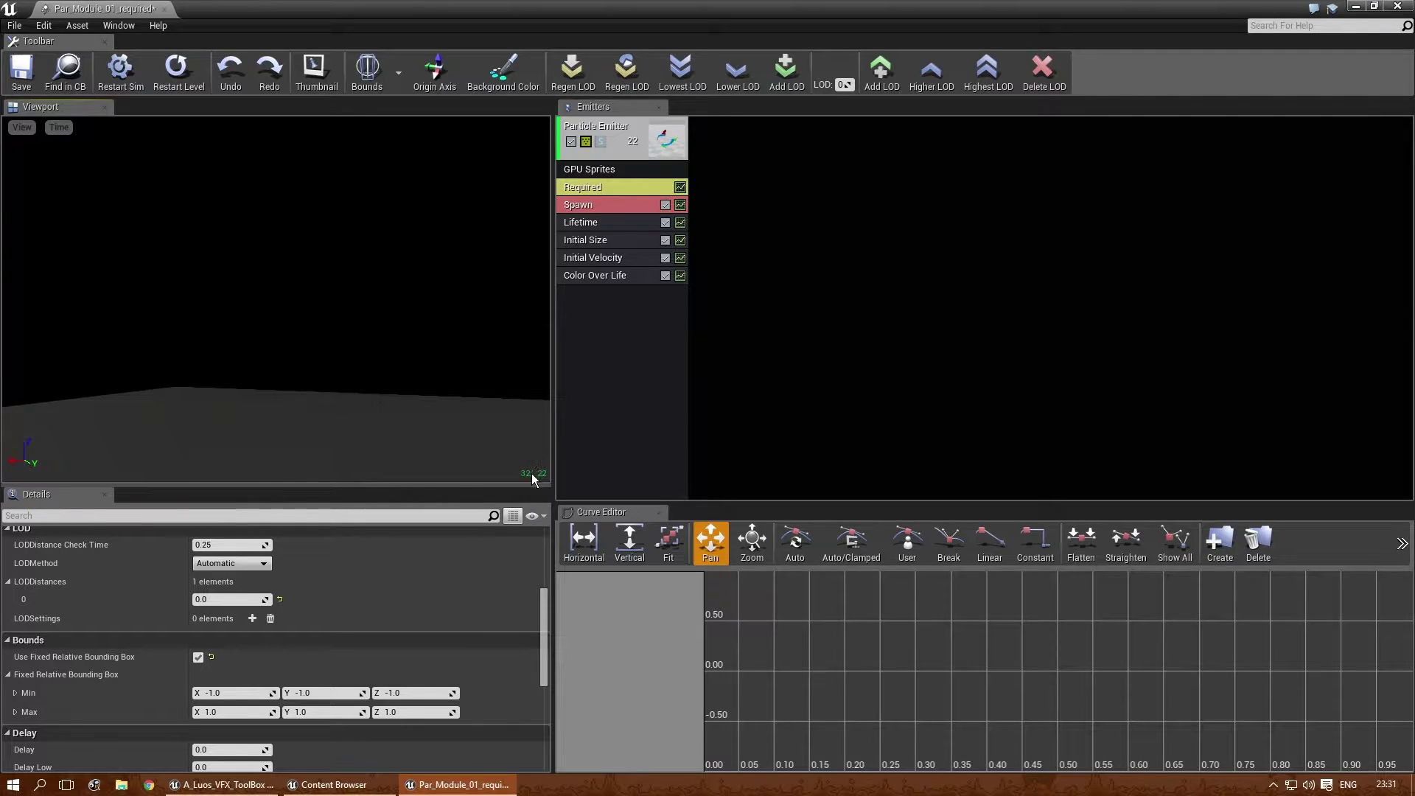
right_drag(463, 423, 463, 448)
- Try the Wireframe view mode in the particle viewport and switch back to Lit
click(23, 127)
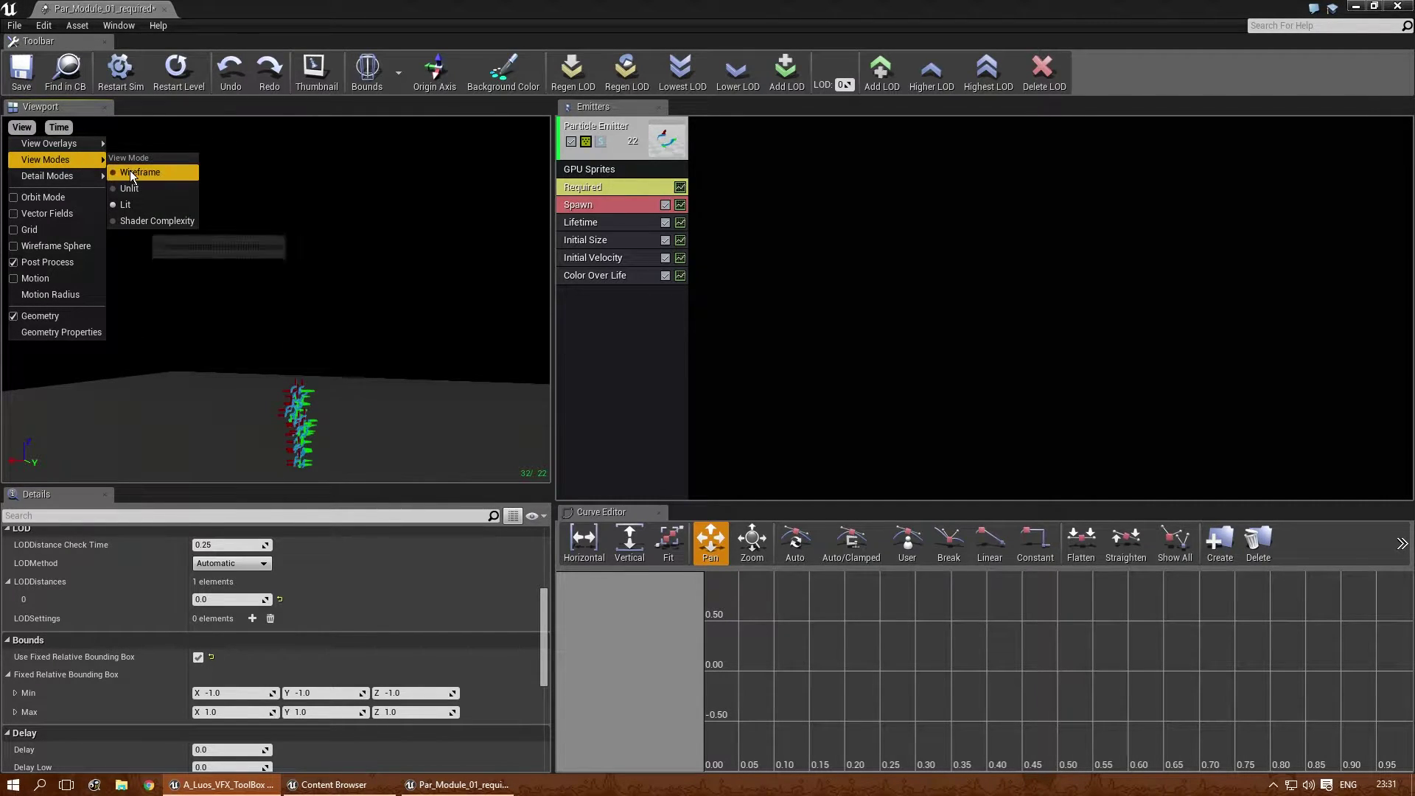
click(136, 171)
mouse_move(295, 310)
right_down()
mouse_move(295, 214)
mouse_move(286, 325)
mouse_move(303, 328)
right_up()
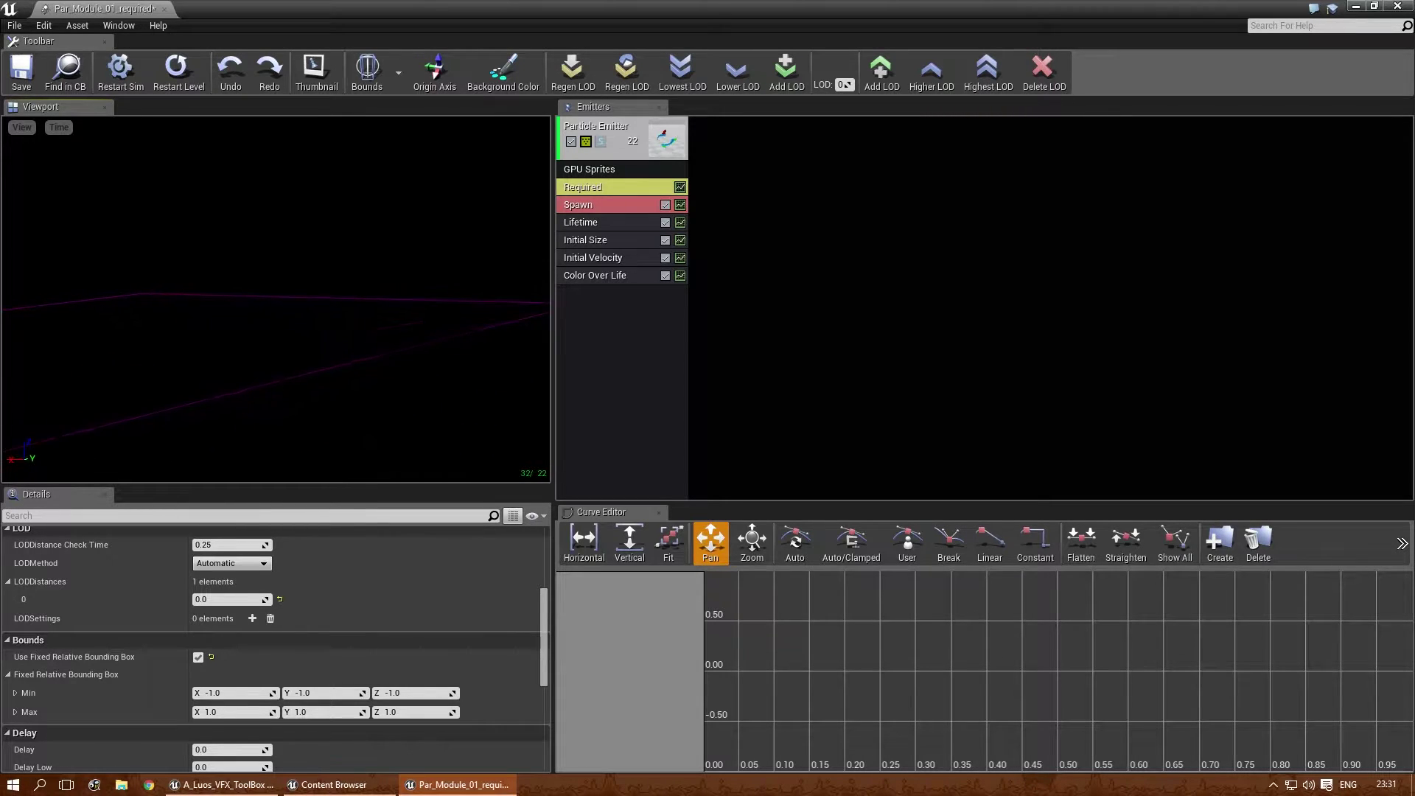
click(15, 128)
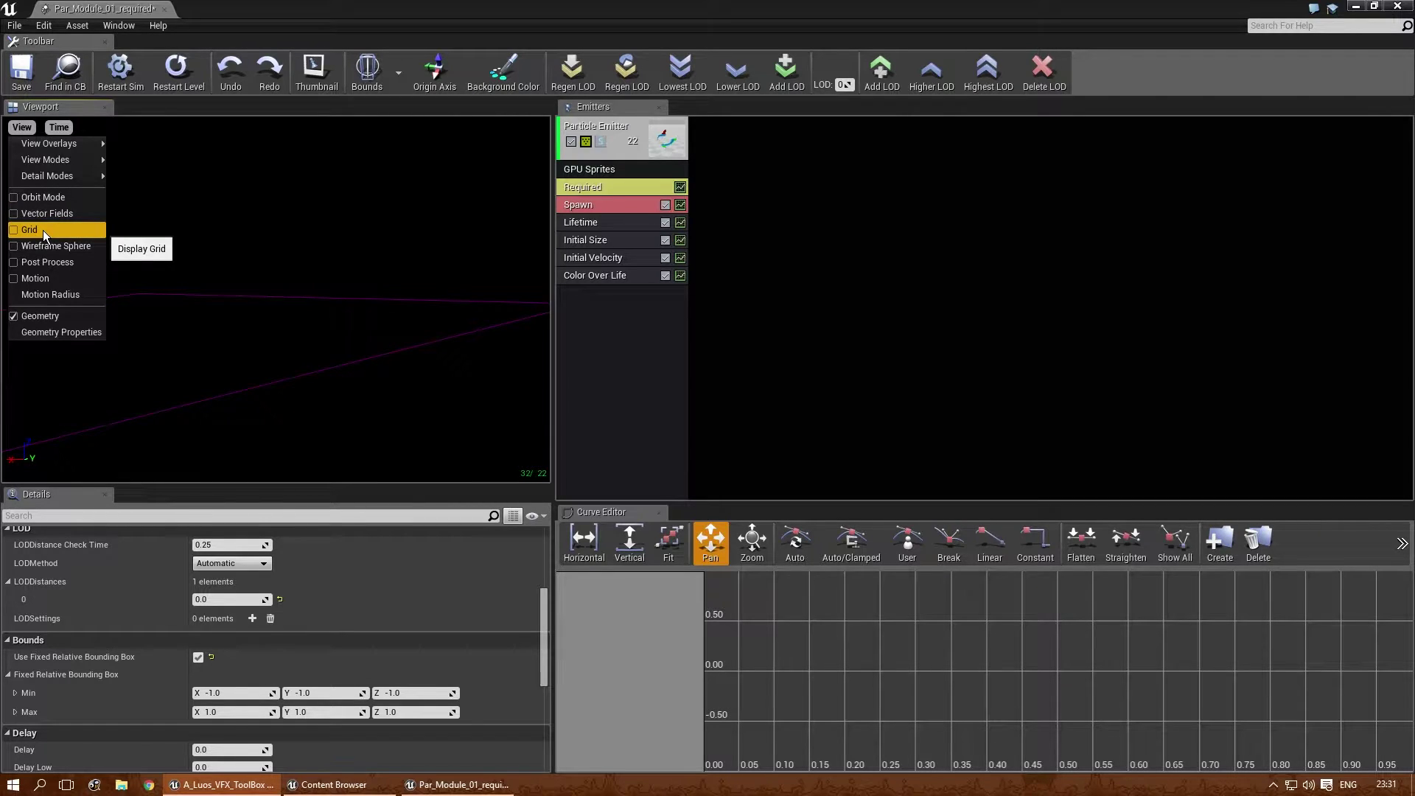
click(59, 127)
click(19, 127)
mouse_move(47, 161)
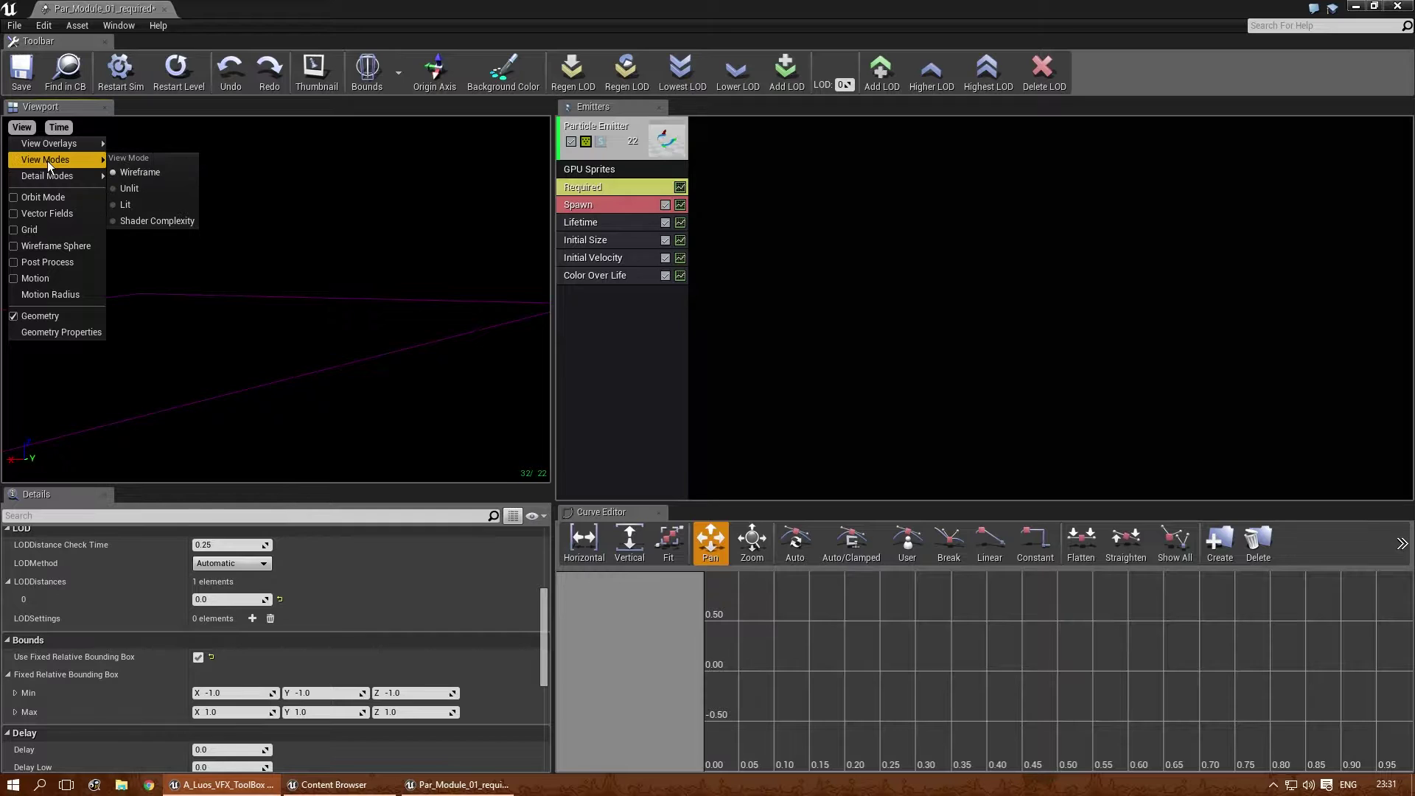
click(139, 206)
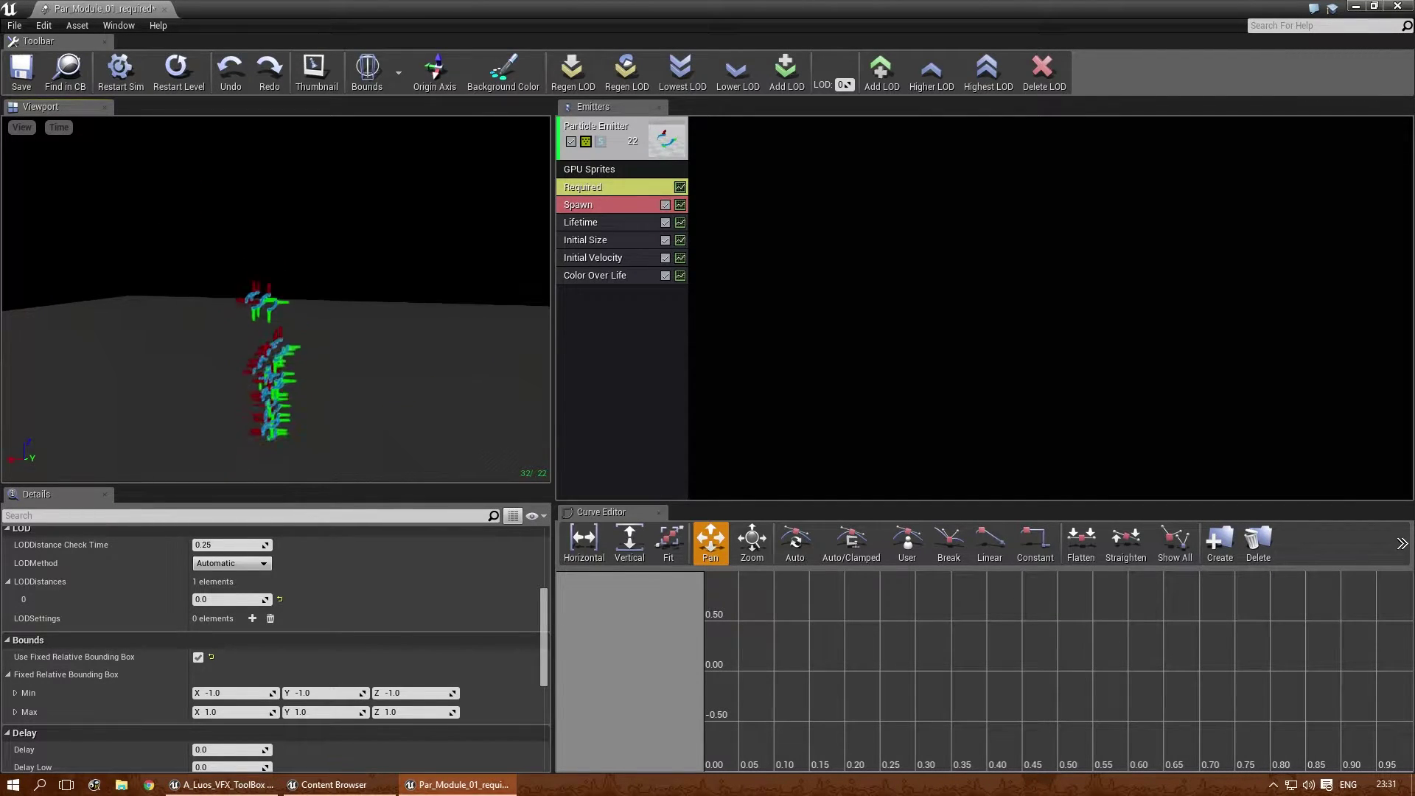
- Set the Fixed Relative Bounding Box Min to -100 and Max to 100 on all three axes
click(237, 694)
text(-100)
key(Tab)
text(-100)
key(Tab)
text(-100)
key(Tab)
text(100)
key(Tab)
text(100)
key(Tab)
text(1)
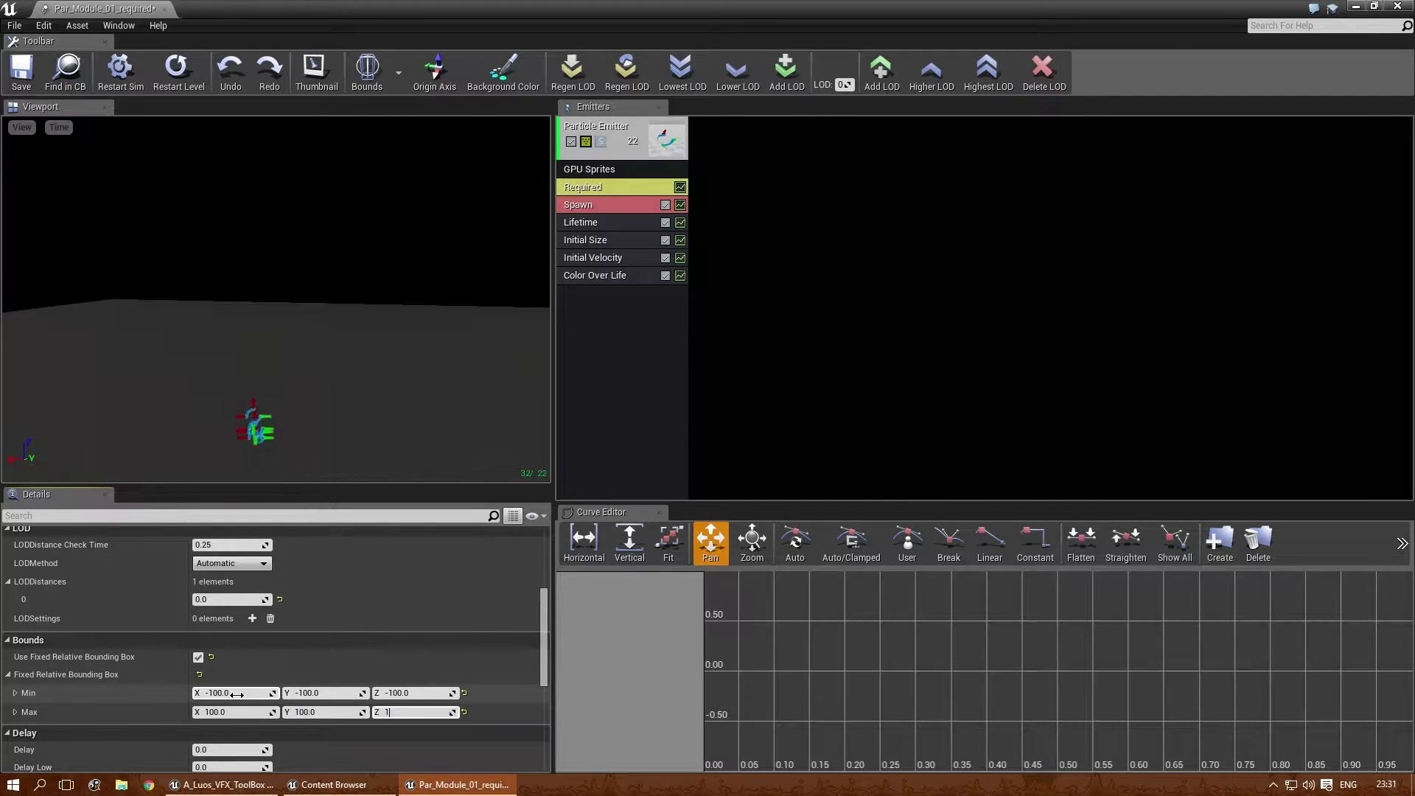
text(00)
key(Return)
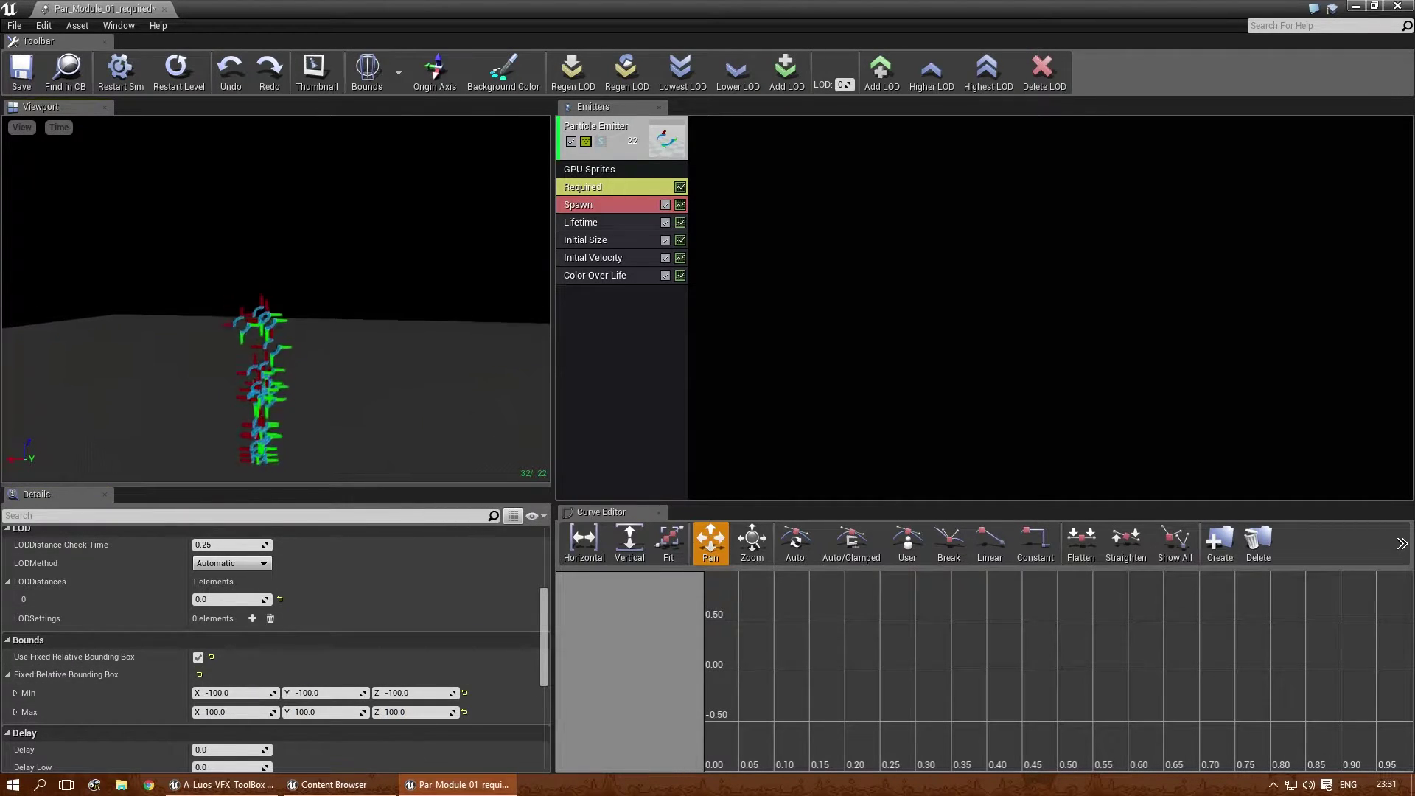
- Enlarge the Fixed Relative Bounding Box to Min -10000 and Max 10000 on X, Y and Z
mouse_move(360, 404)
right_down()
mouse_move(358, 434)
mouse_move(348, 396)
right_up()
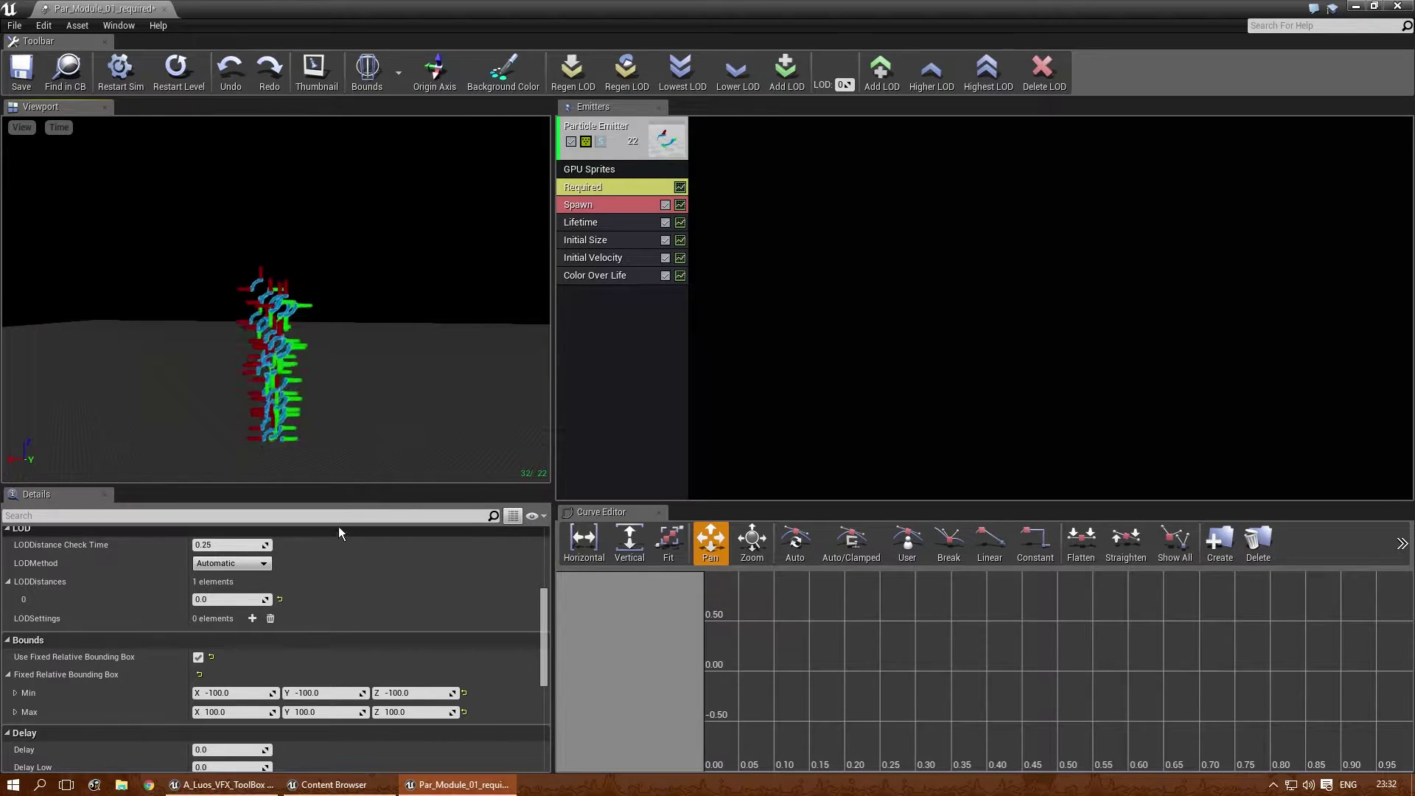
mouse_move(385, 358)
right_down()
mouse_move(384, 346)
mouse_move(385, 359)
right_up()
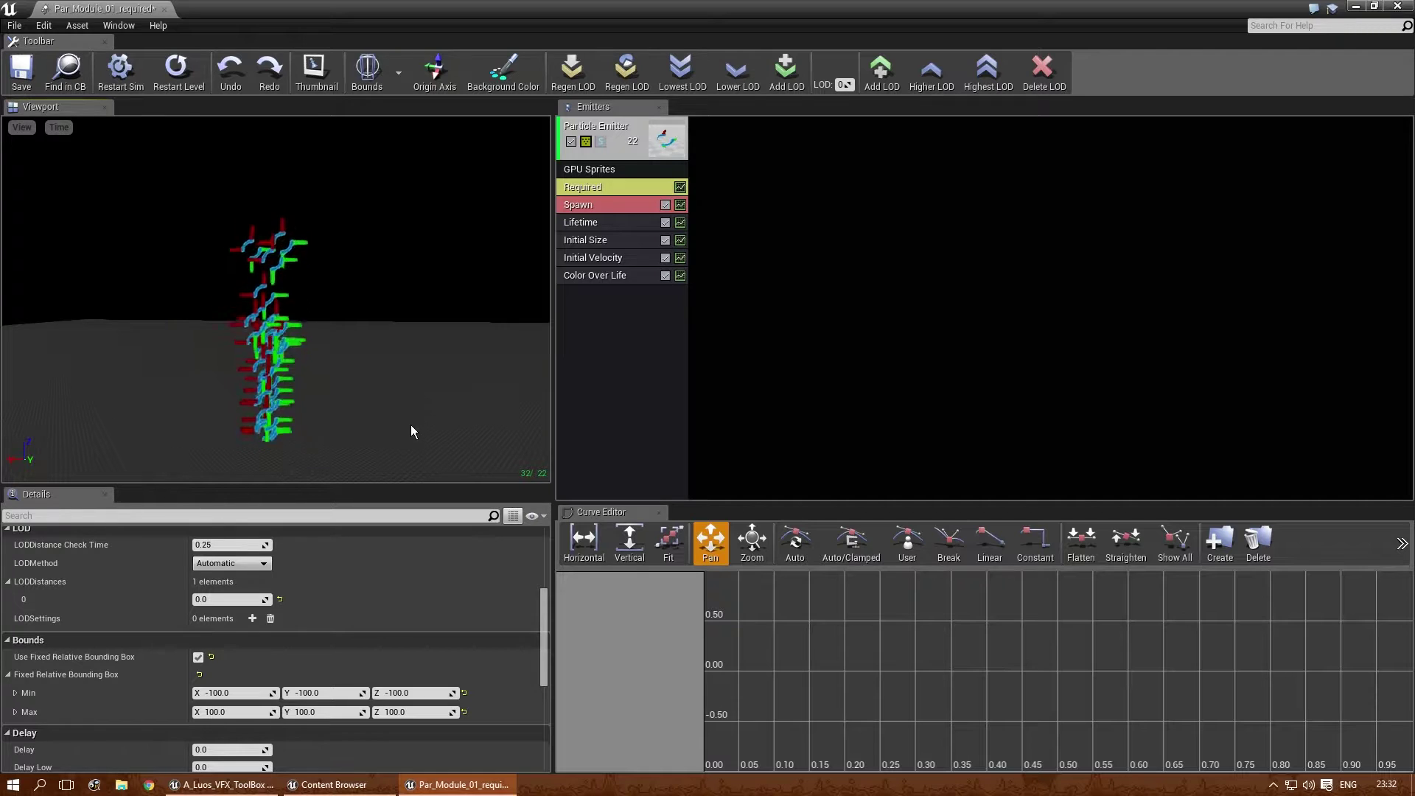
right_drag(400, 451, 378, 377)
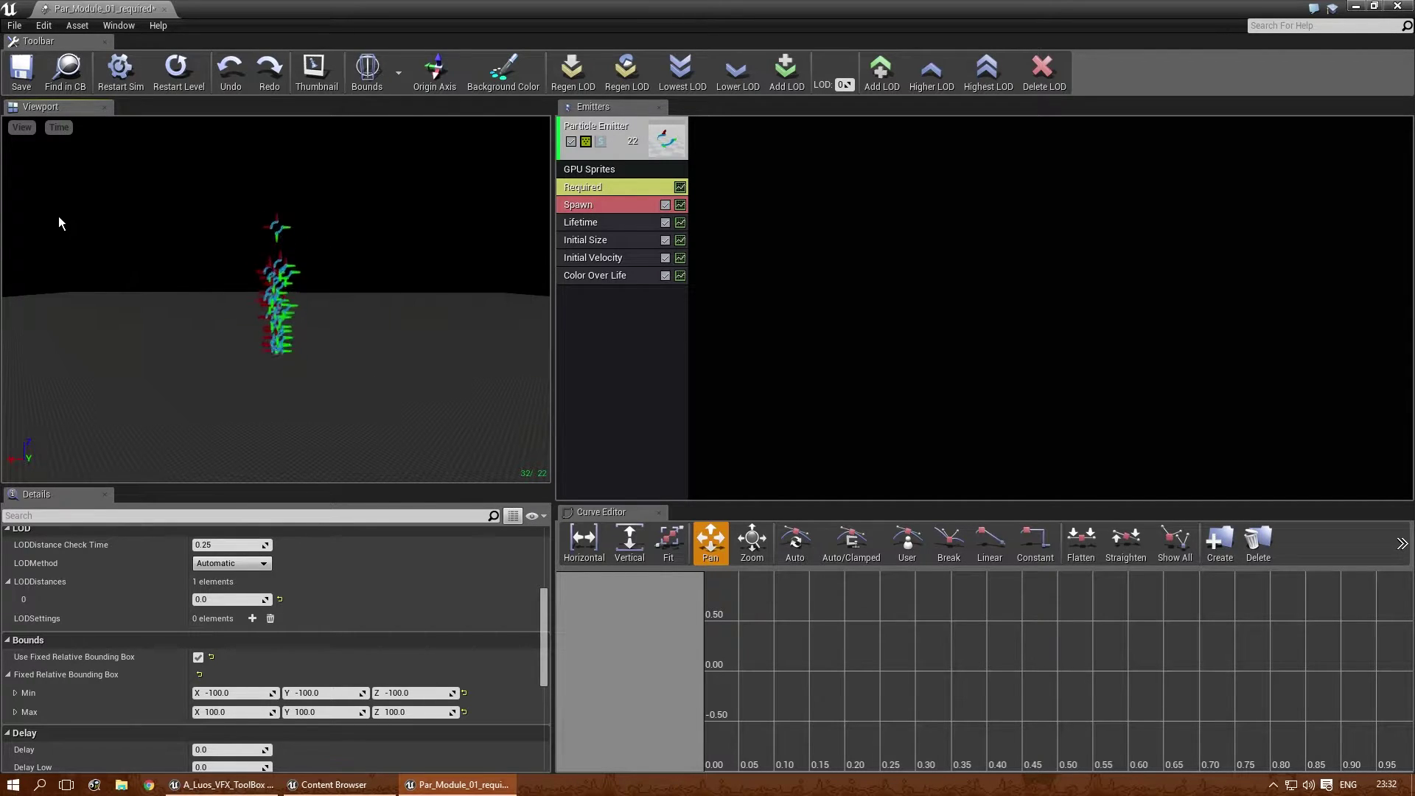
mouse_move(446, 397)
mouse_down()
mouse_move(435, 409)
mouse_move(450, 406)
mouse_move(454, 428)
mouse_move(443, 383)
mouse_up()
click(251, 691)
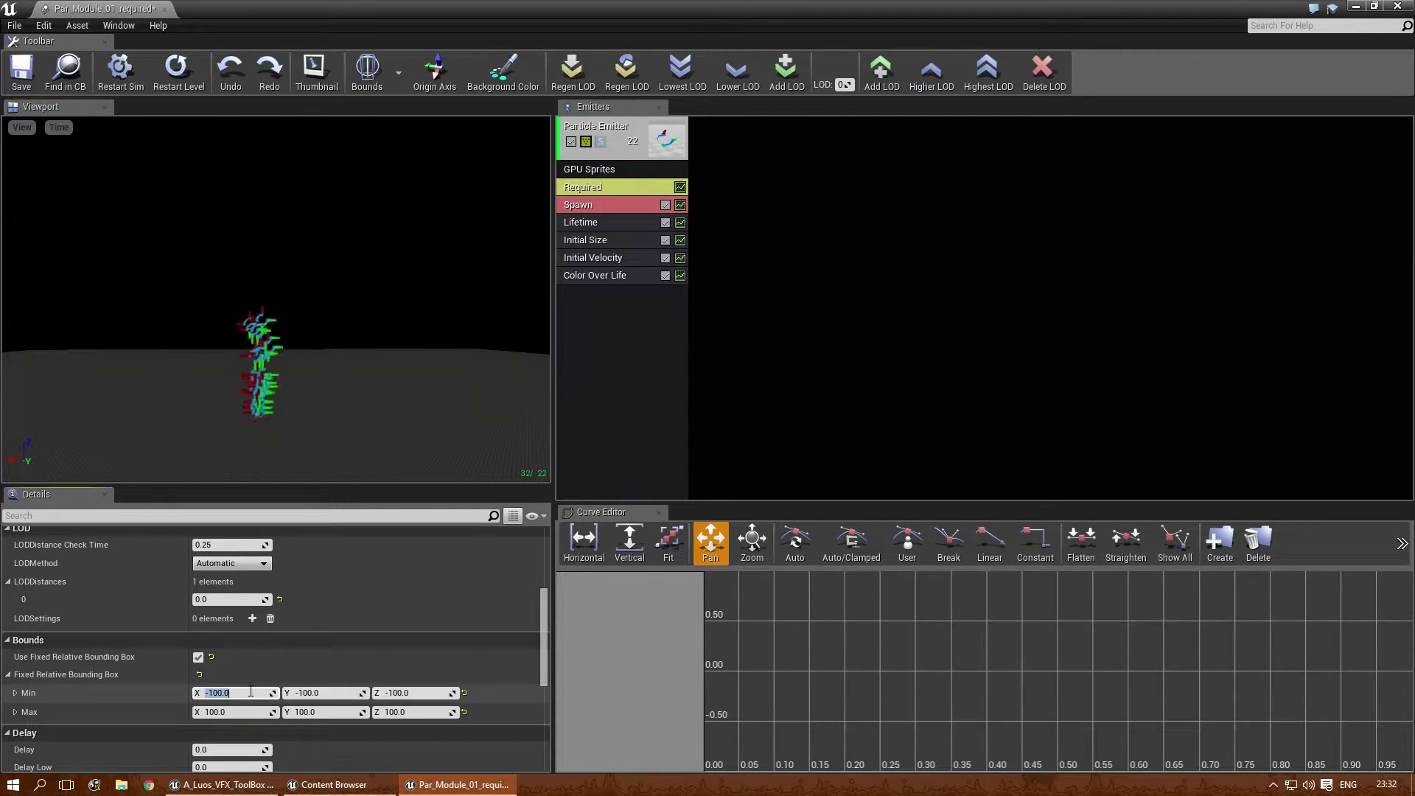
text(-10000)
key(Tab)
text(-10000)
key(Tab)
text(-10000)
key(Tab)
text(-1)
key(BackSpace)
key(BackSpace)
text(10000)
key(Tab)
text(10000)
key(Tab)
text(10000)
key(Return)
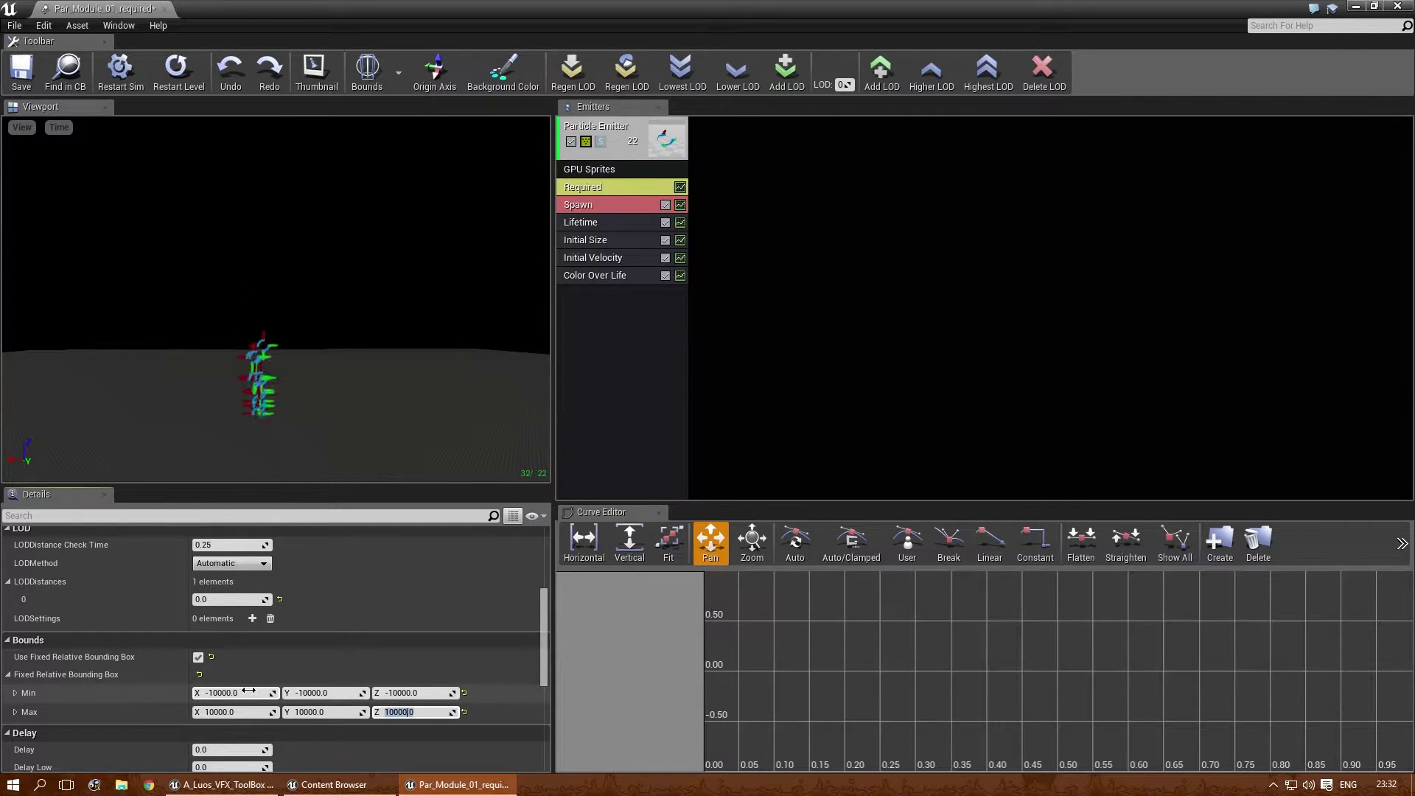
- Compare the particle system's Delay settings with the emitter delay options in the Required module
right_drag(361, 383, 346, 398)
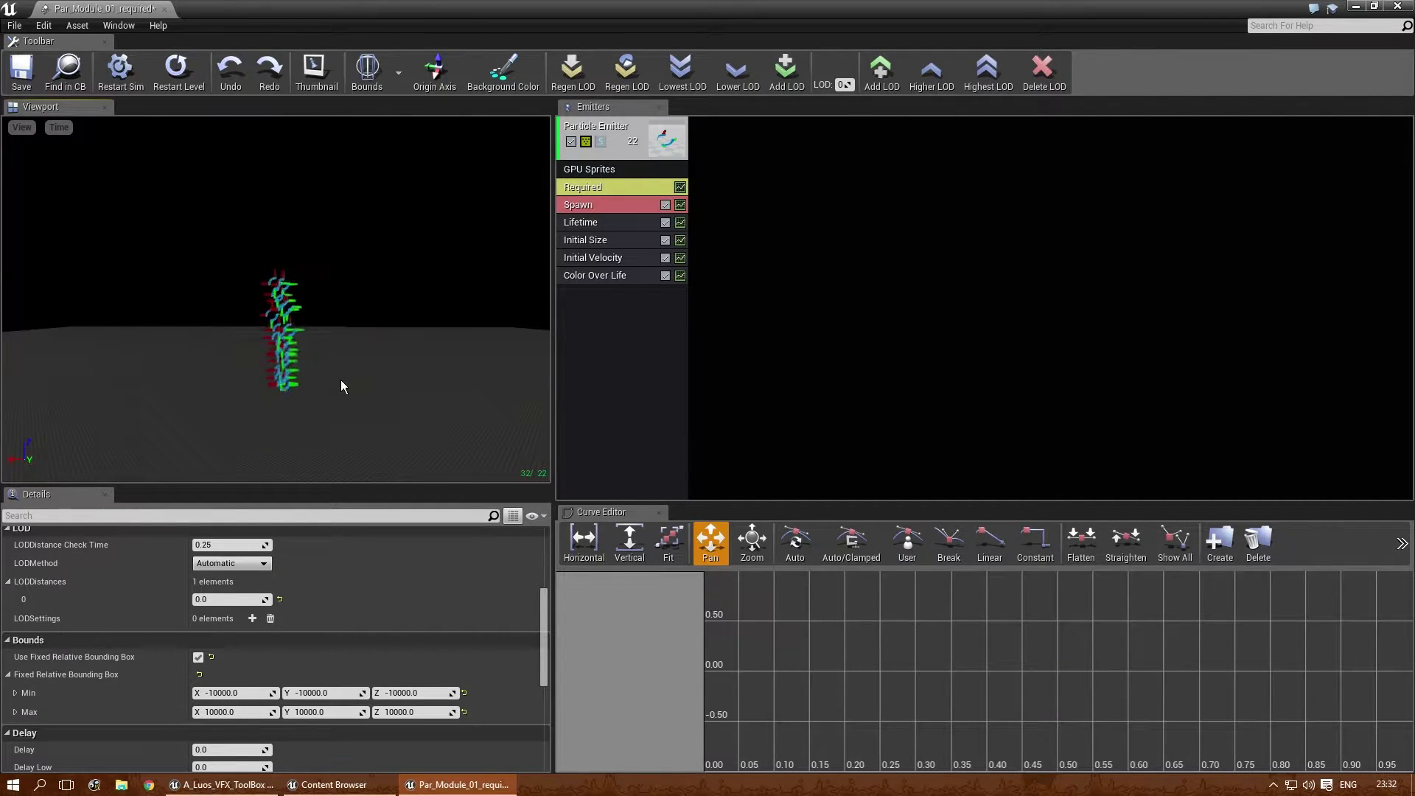
scroll(547, 609, down, 2)
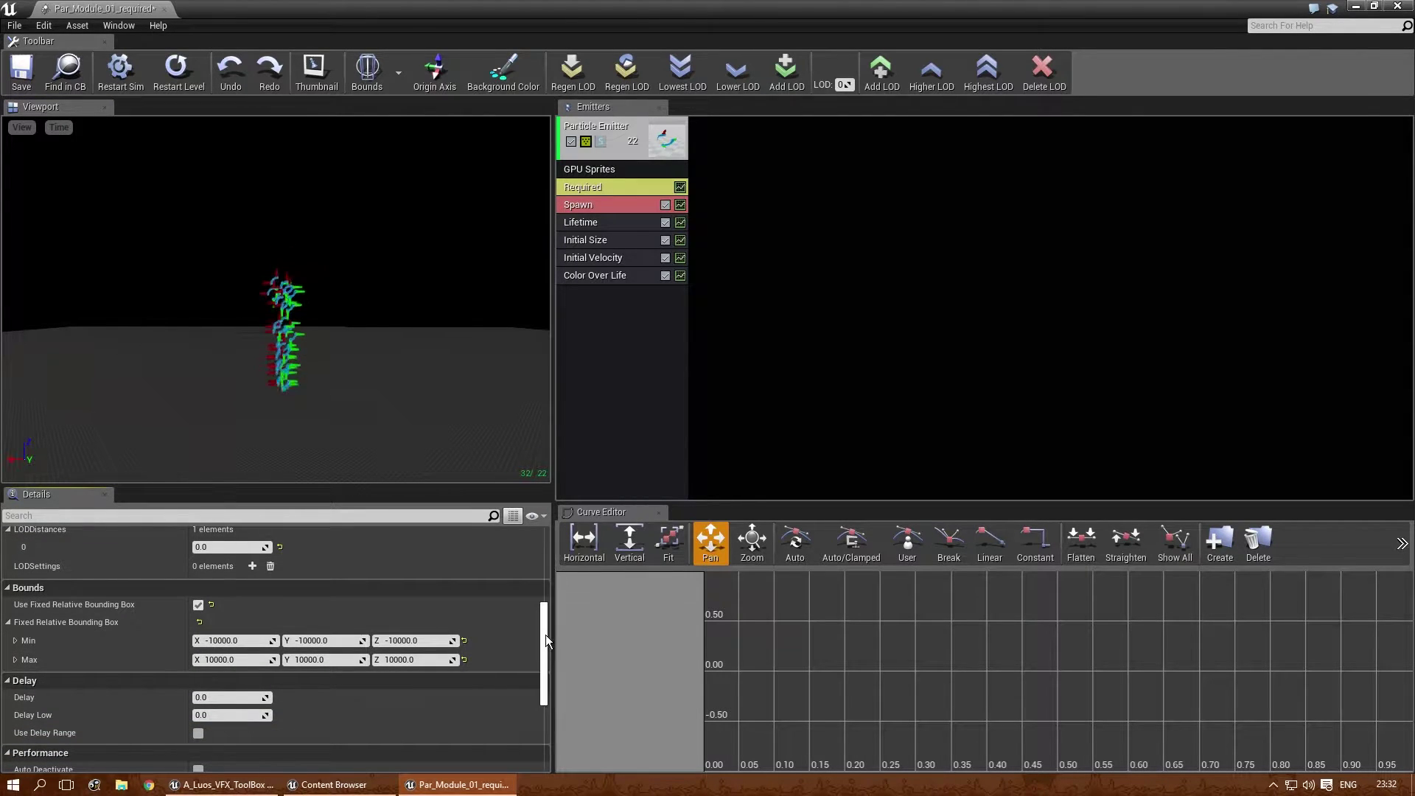
scroll(545, 634, down, 2)
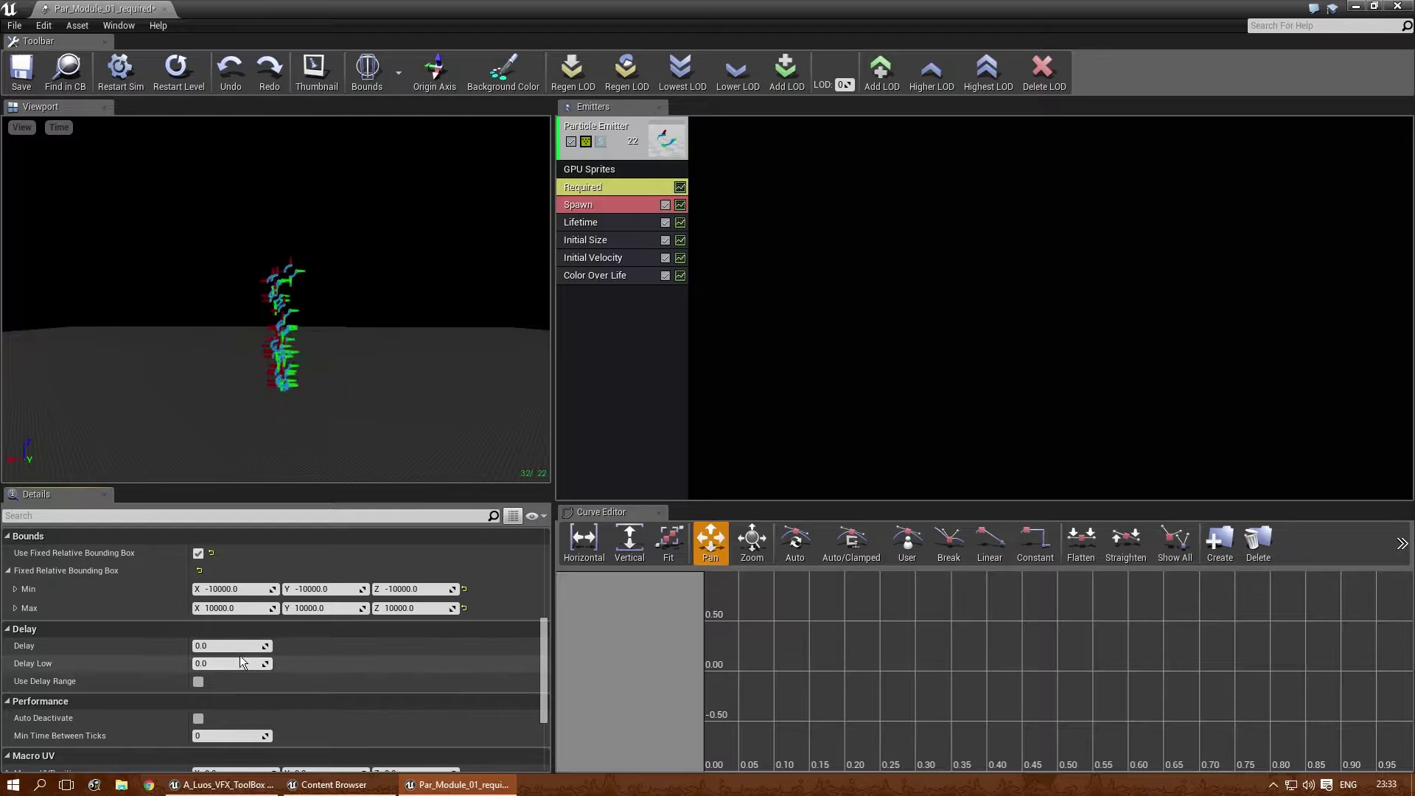
click(635, 186)
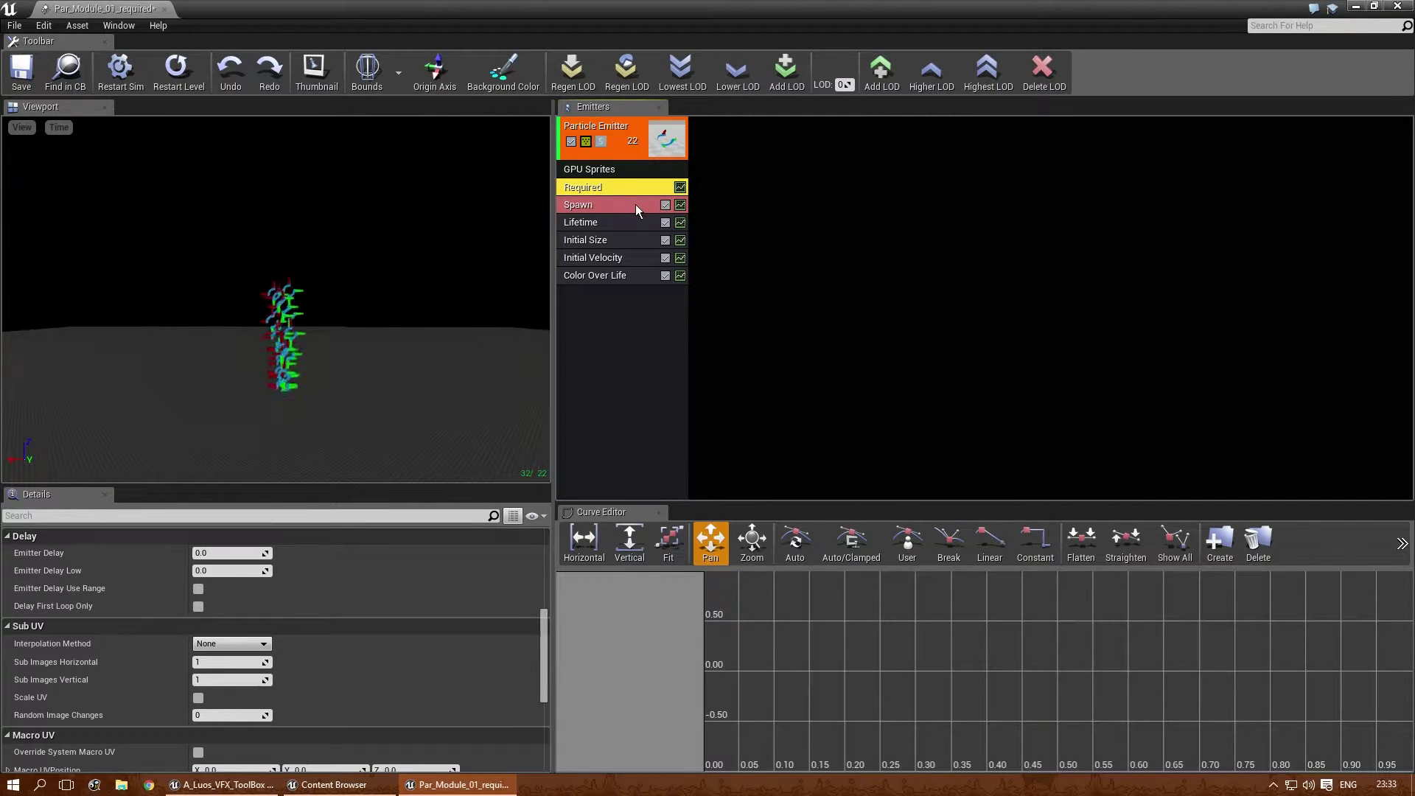
click(626, 309)
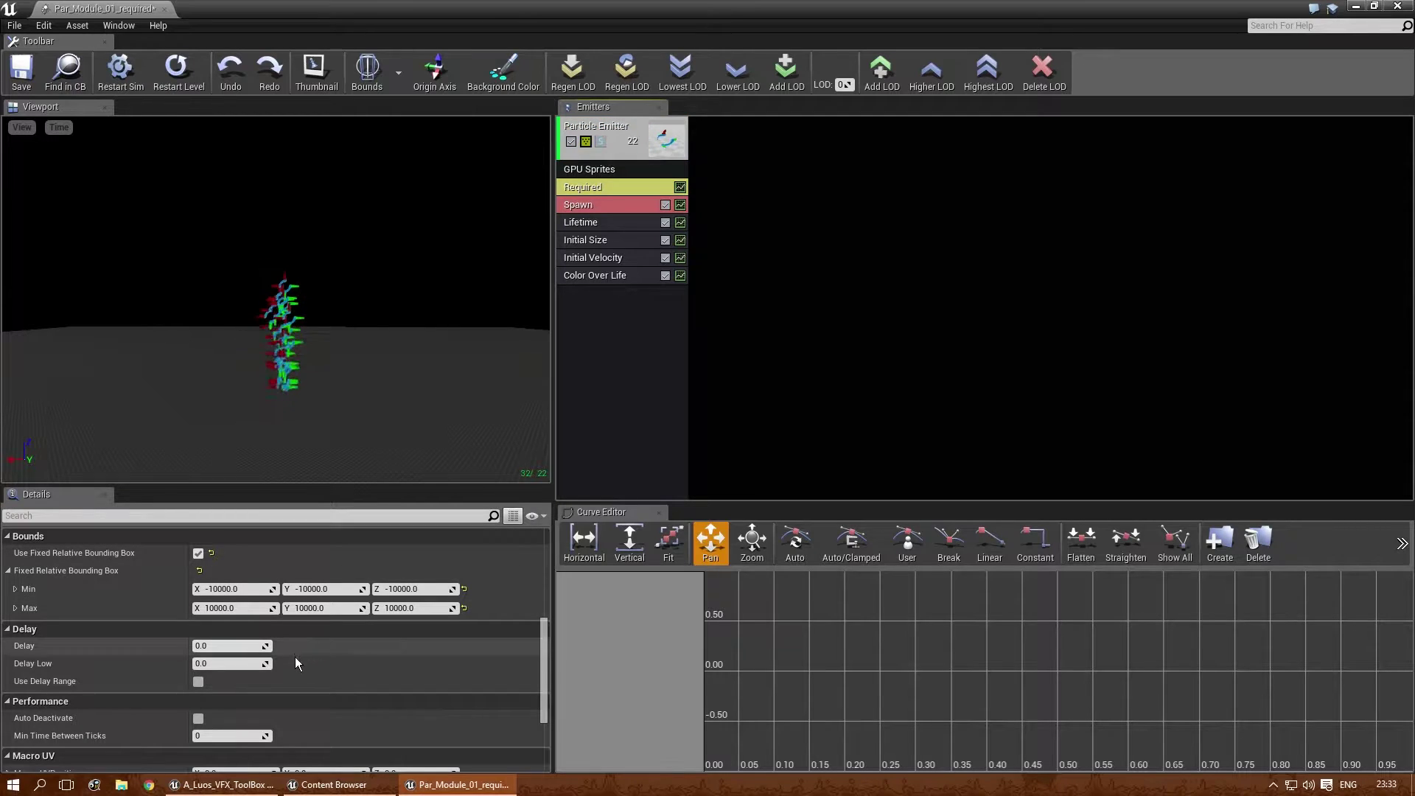
- Set the particle system's Delay to 1.0 and restart the effect to test it
click(229, 645)
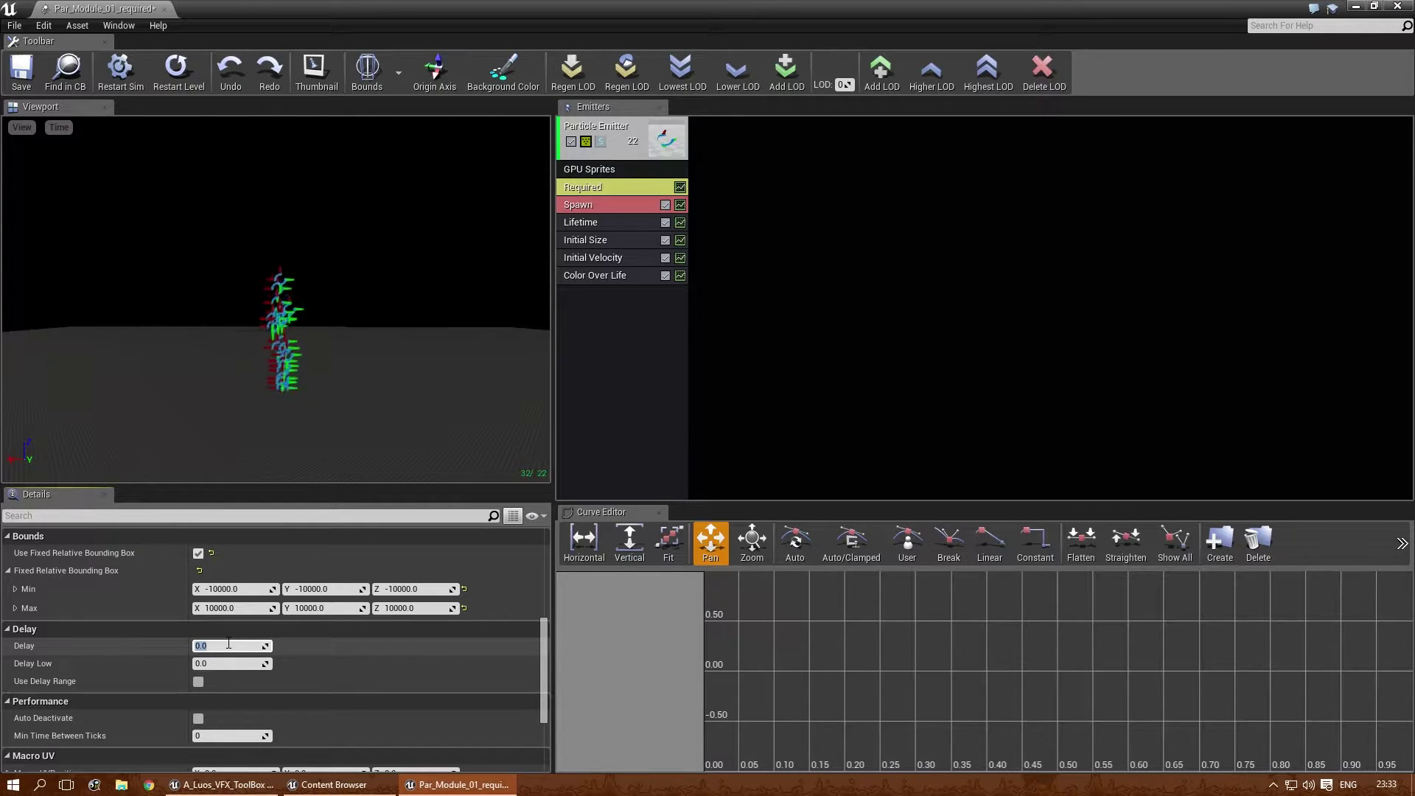
text(1)
key(Tab)
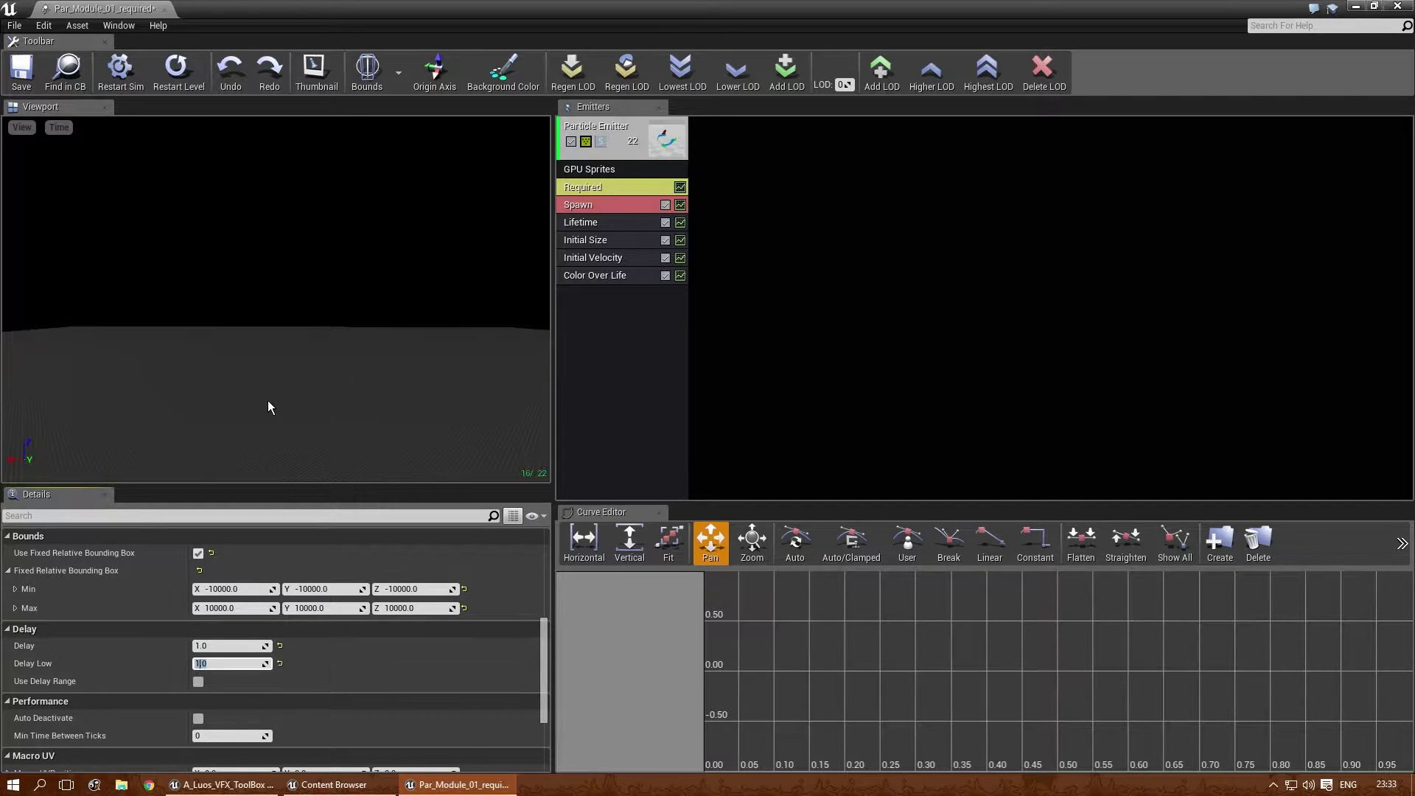
click(179, 70)
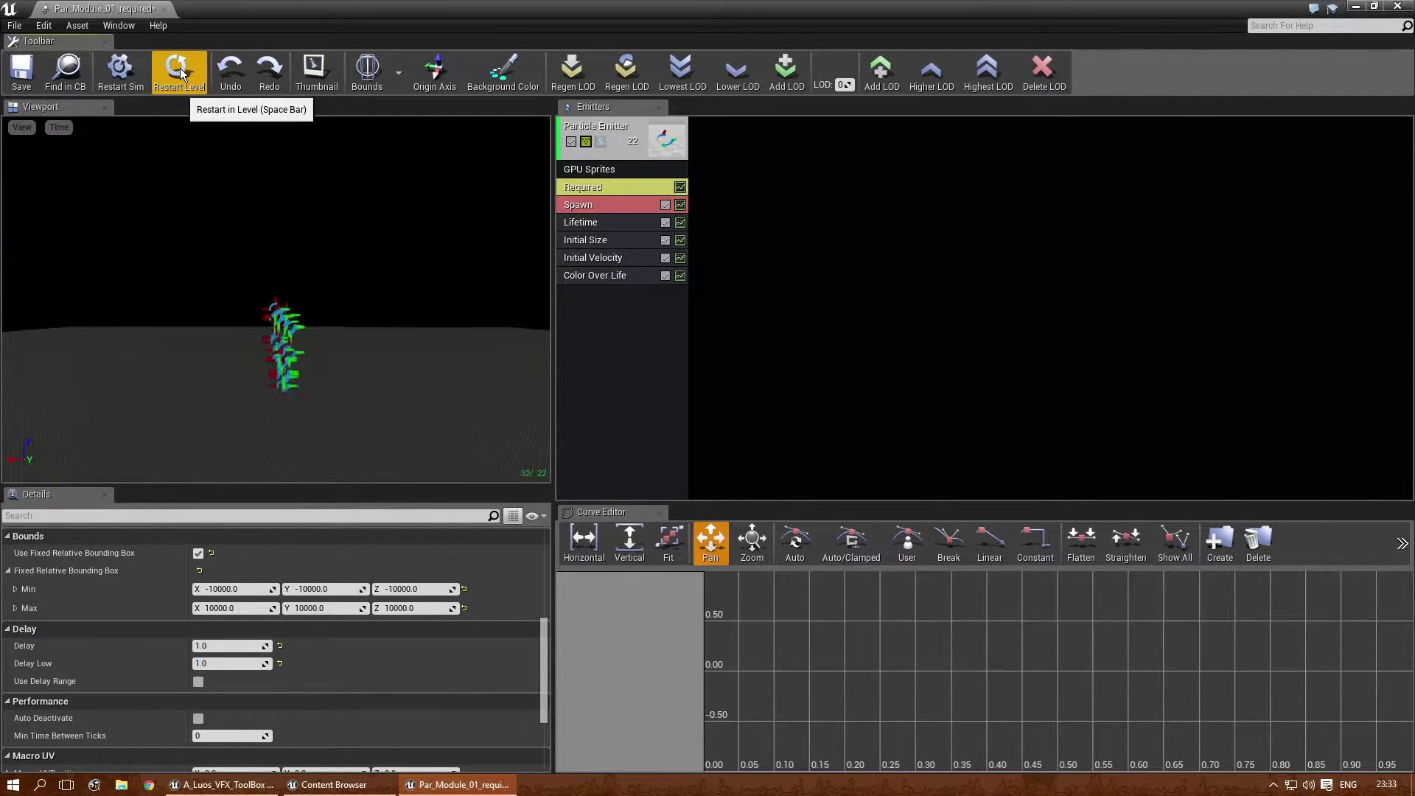
- Raise the system Delay to 2.0, restart the effect, and try the Use Delay Range option
click(227, 650)
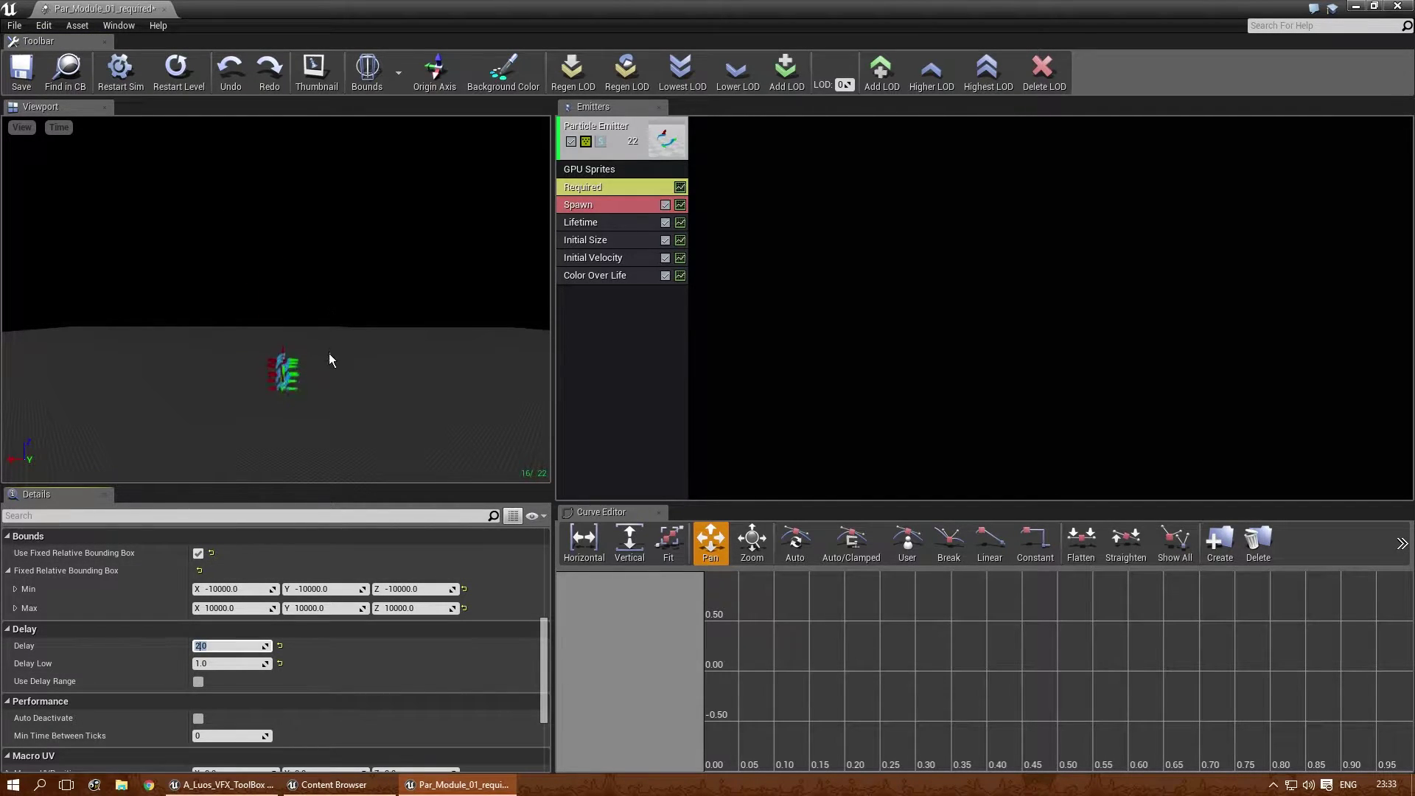
click(174, 68)
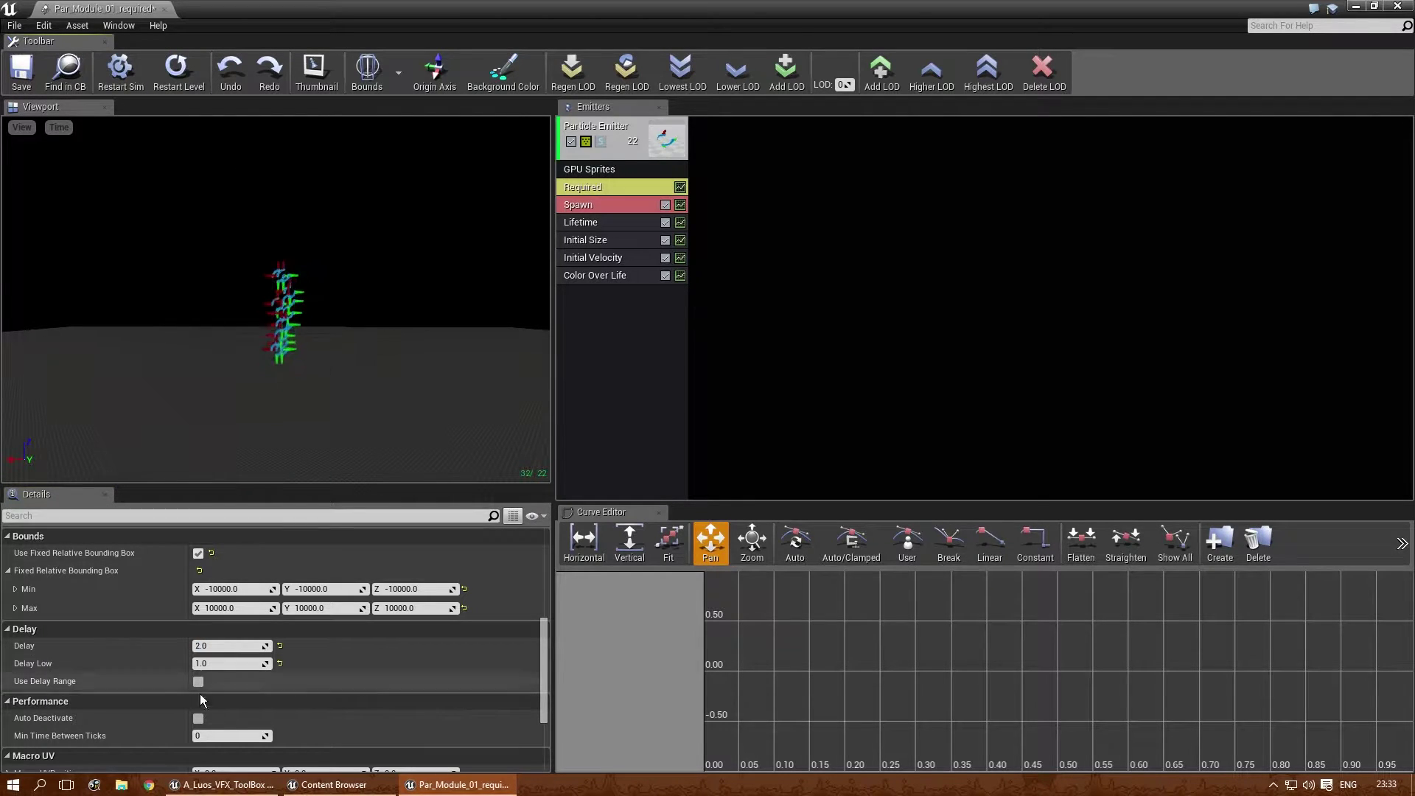
click(219, 646)
click(198, 681)
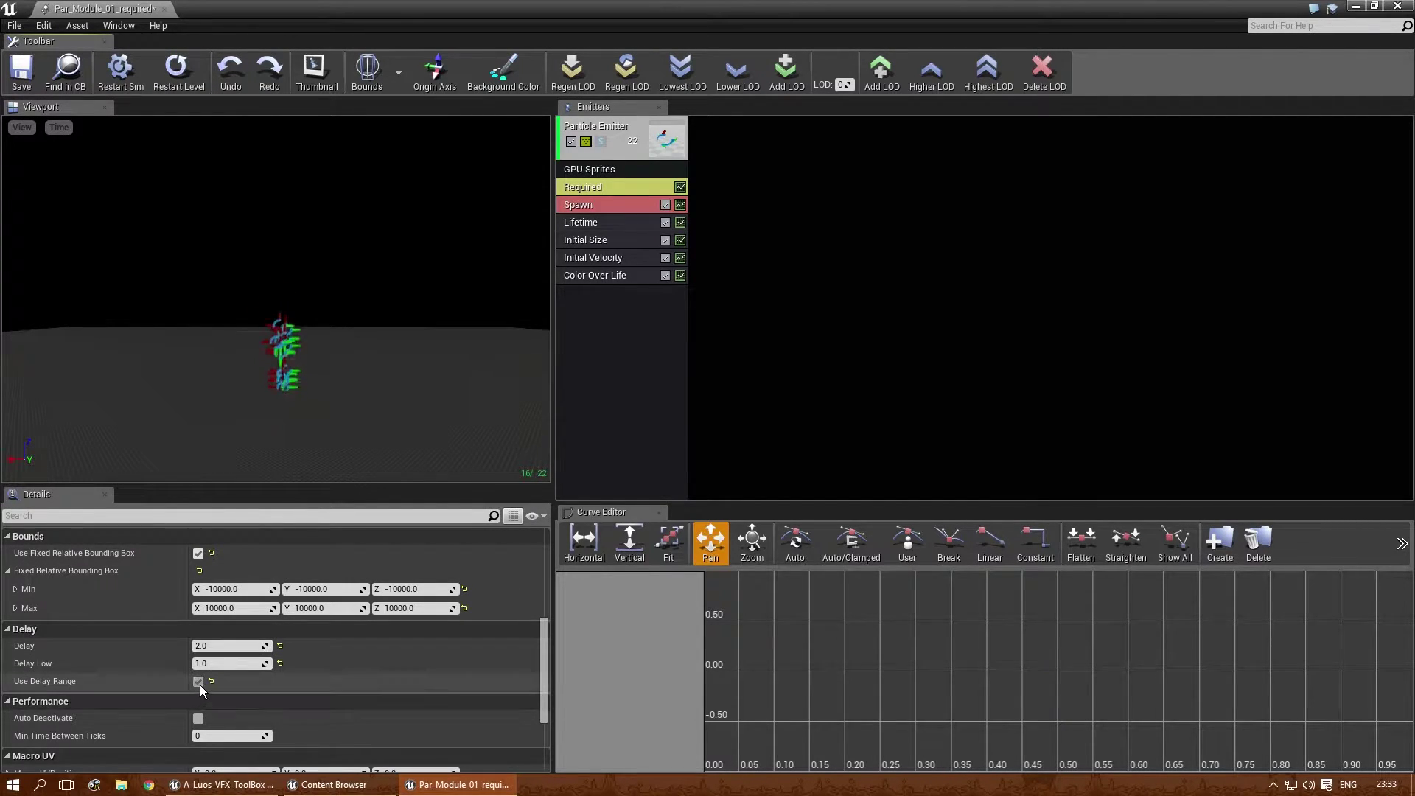
- Reset Delay and Delay Low to 0 with Use Delay Range off
click(231, 645)
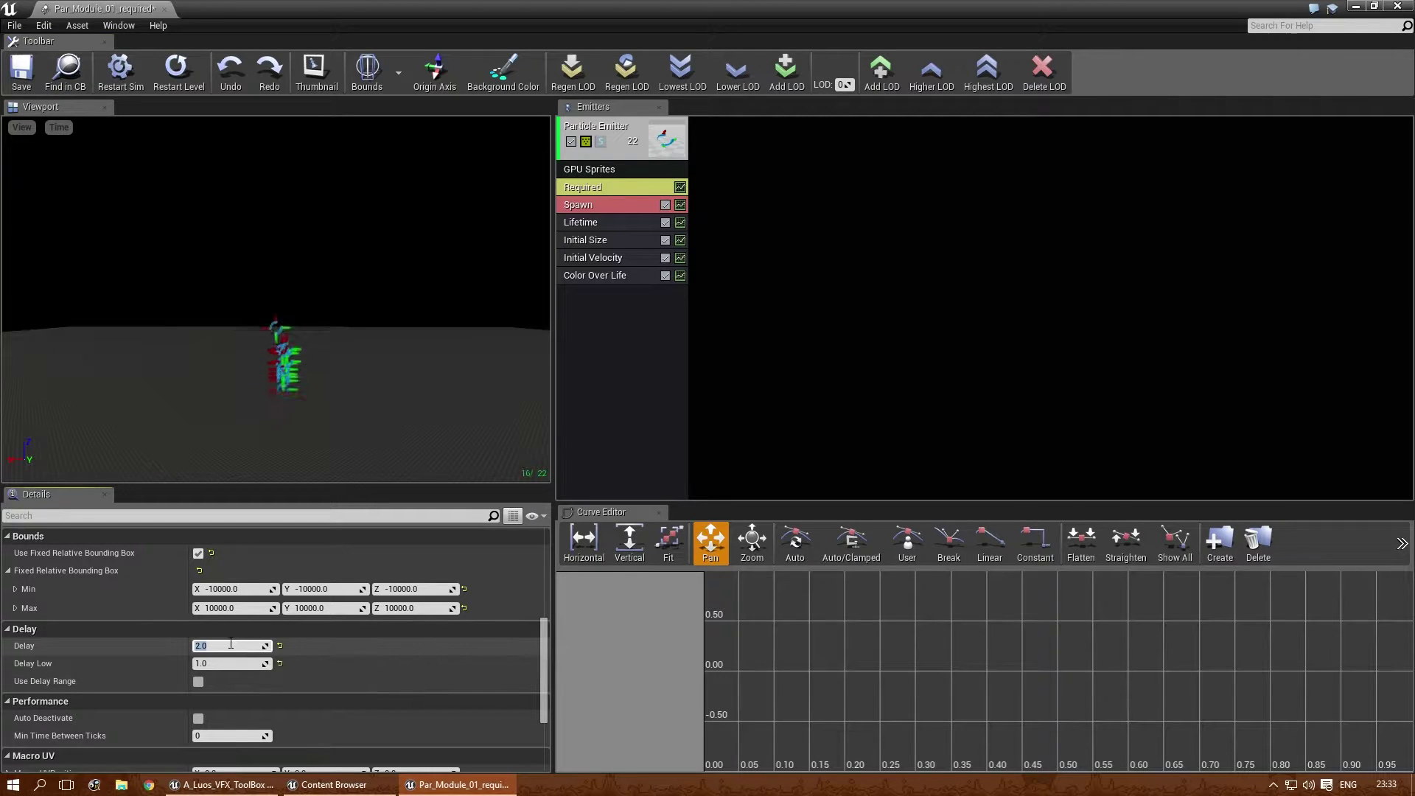
text(0)
key(Tab)
text(0)
- Review the system's Performance, Macro UV and Occlusion settings, including the occlusion bounds methods and custom occlusion bounds
scroll(289, 675, down, 1)
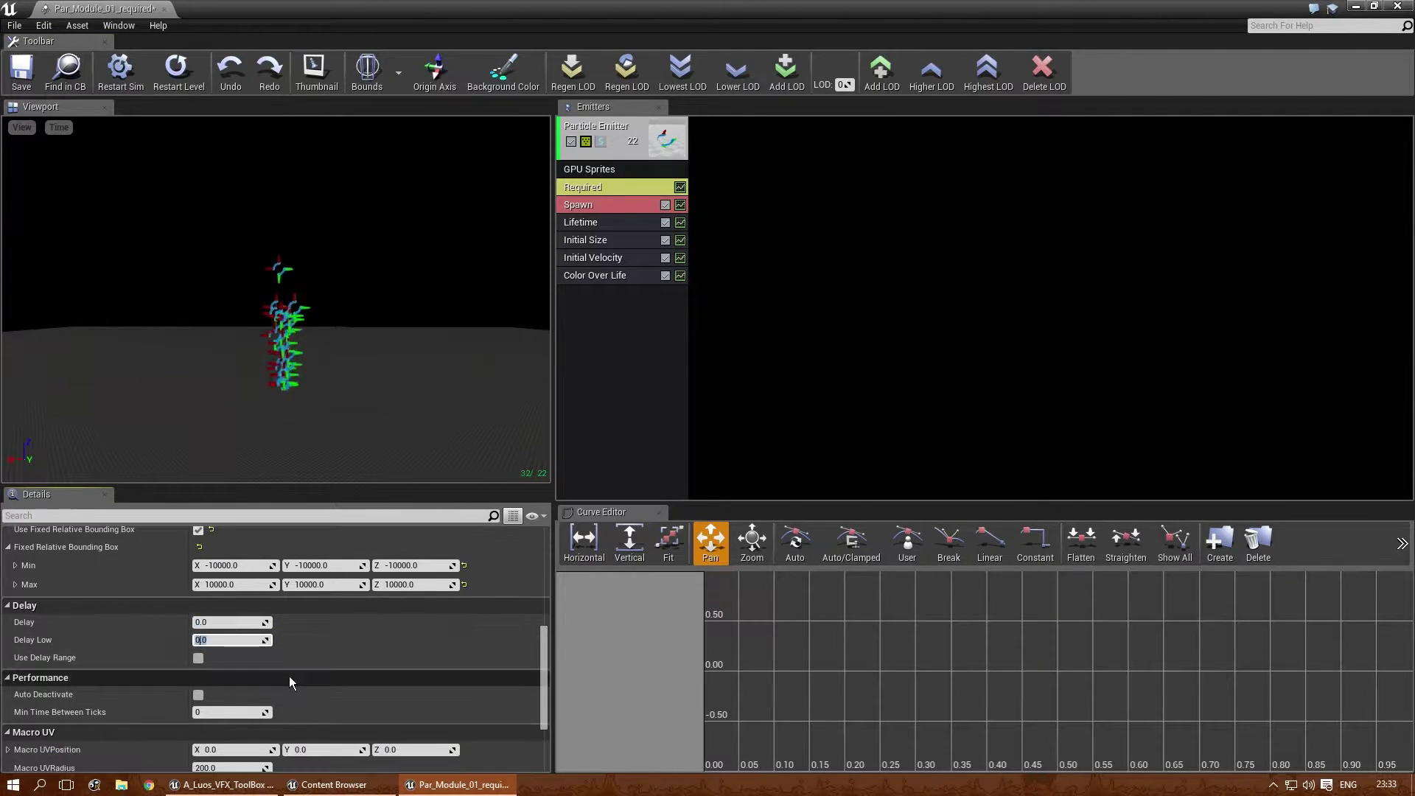
scroll(289, 675, down, 1)
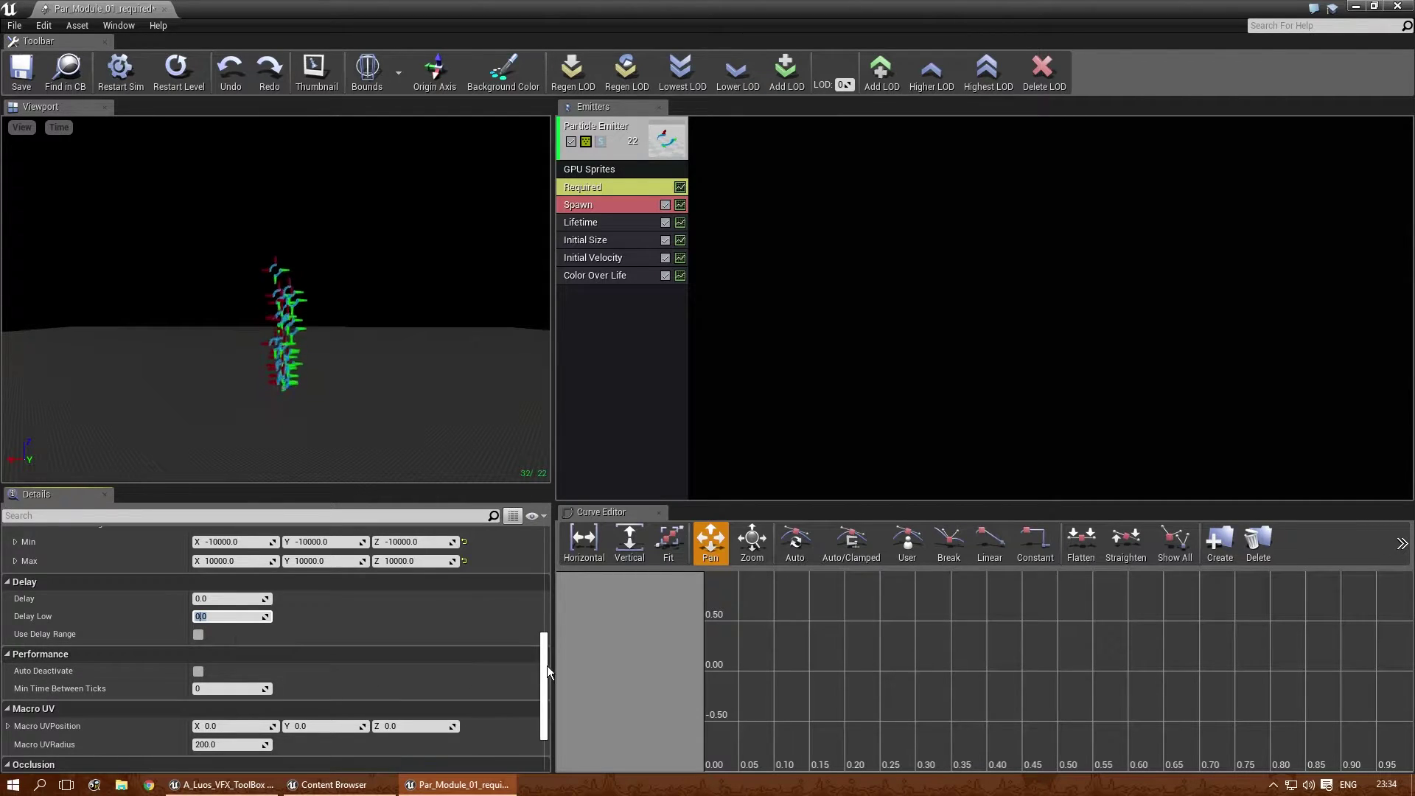
drag(547, 666, 551, 694)
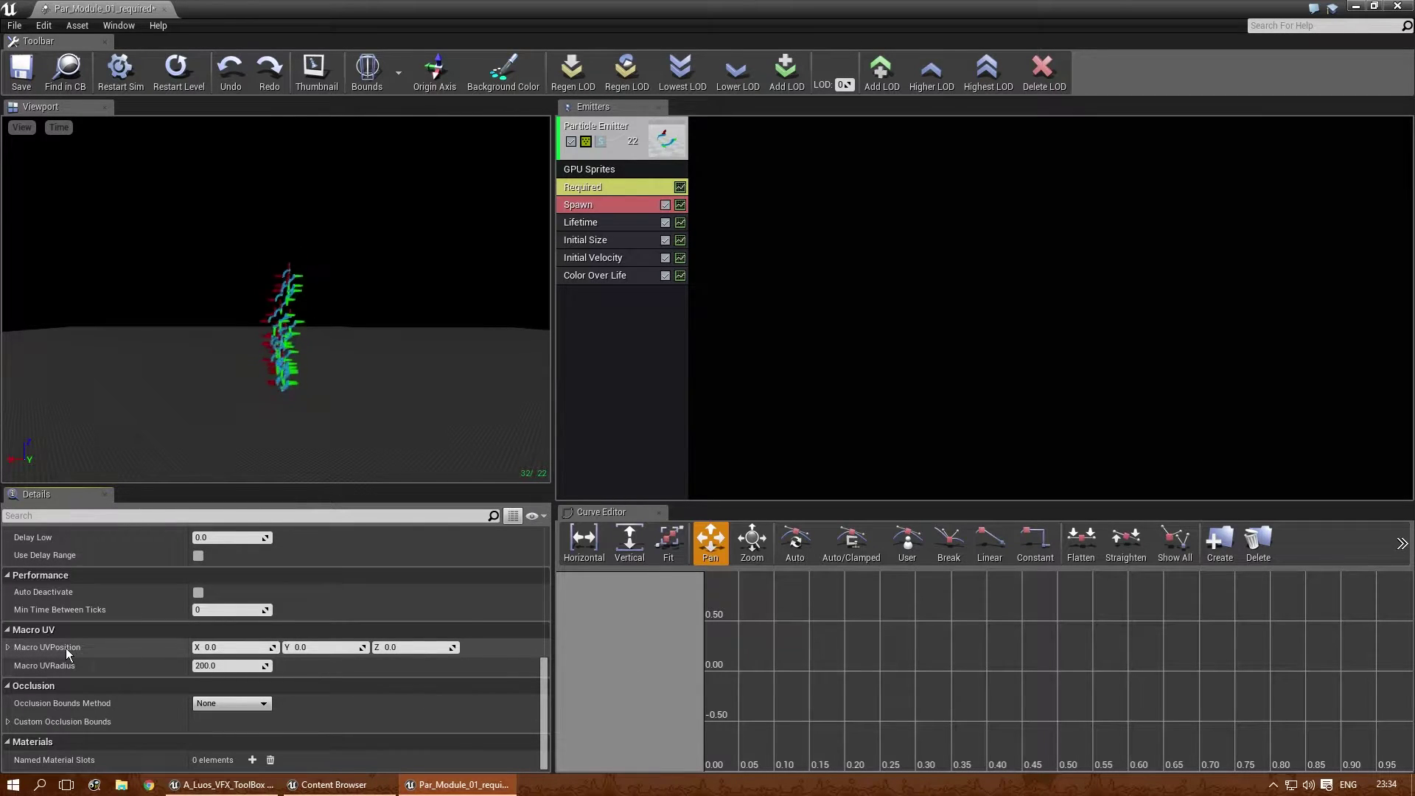
click(233, 703)
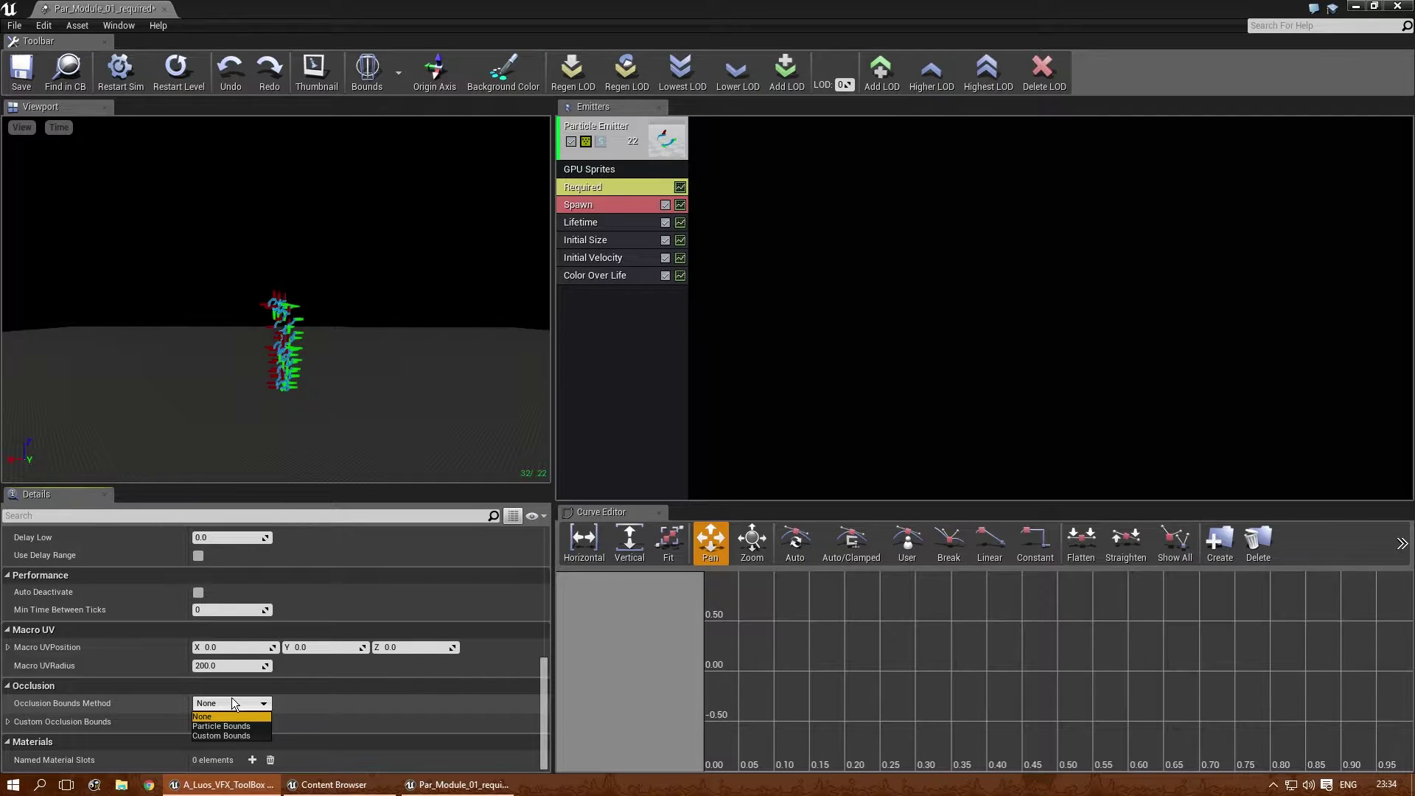
click(227, 704)
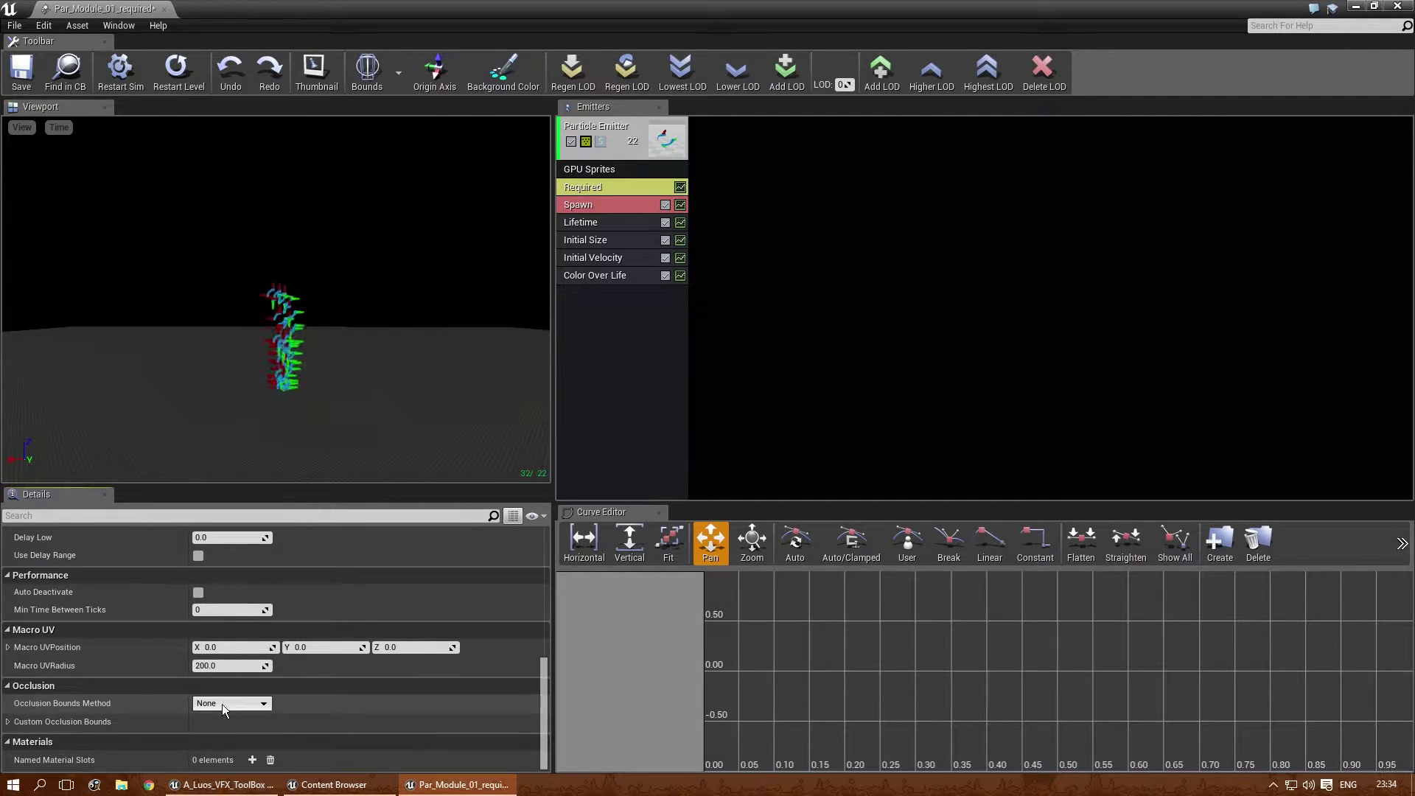
click(9, 722)
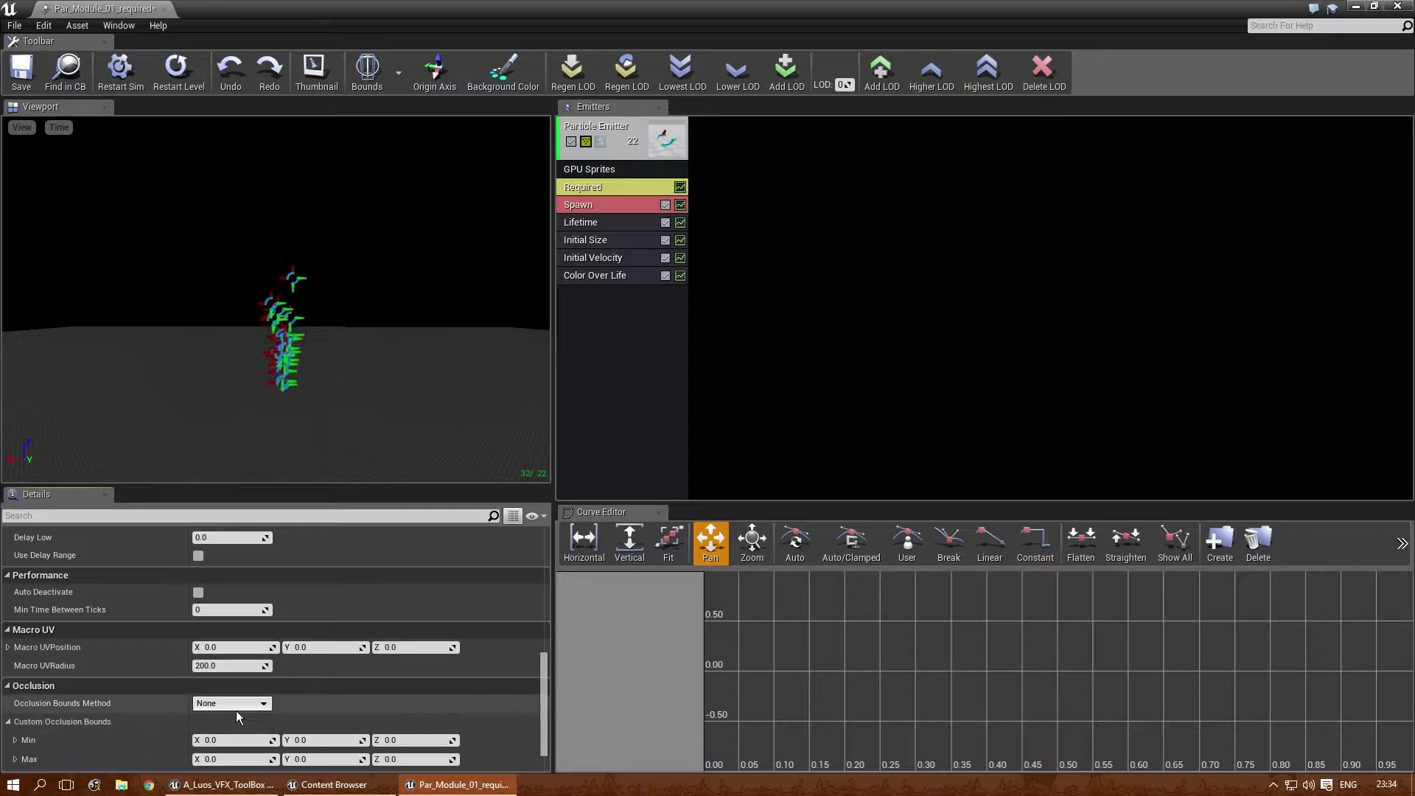
scroll(235, 701, up, 5)
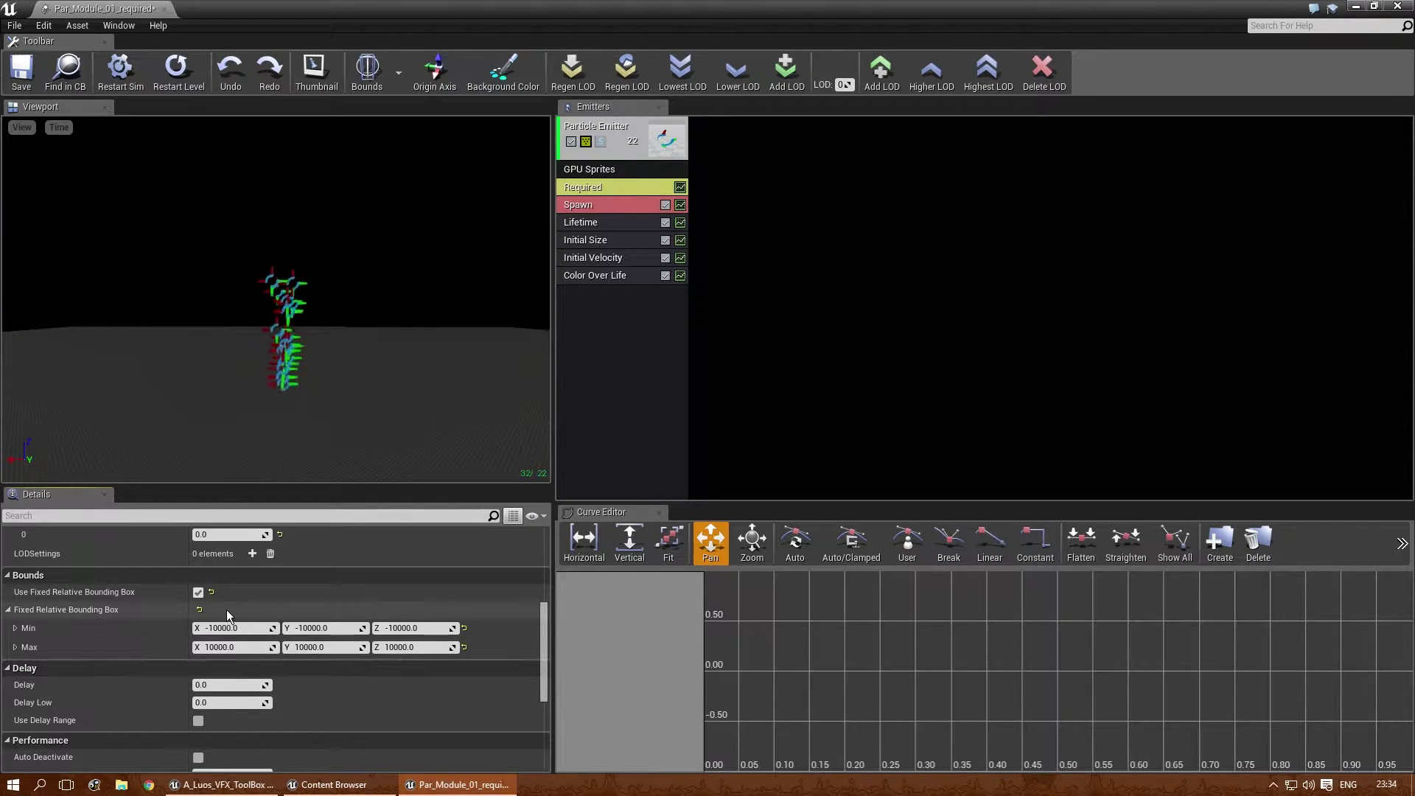
scroll(227, 609, down, 5)
mouse_move(99, 665)
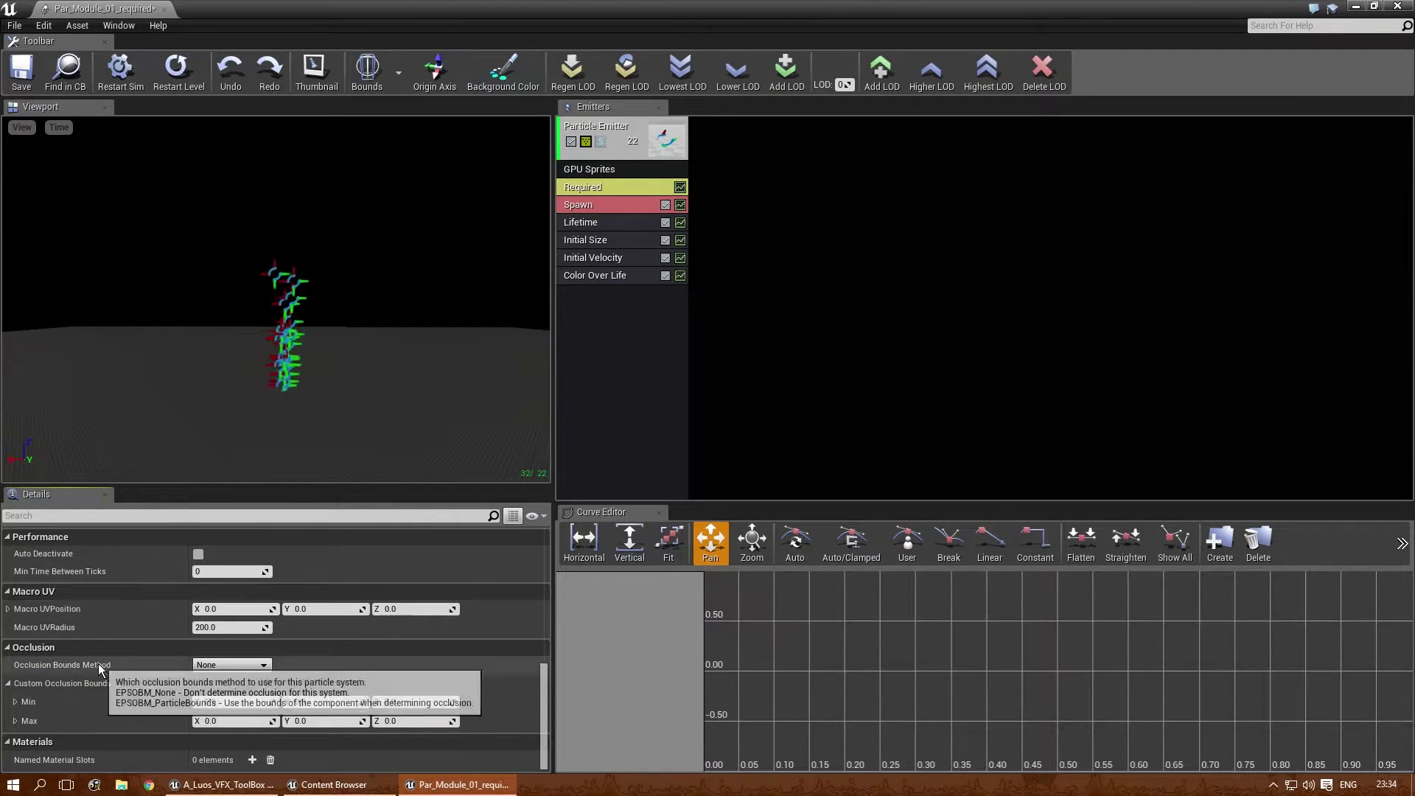
- Try Particle Bounds and Custom Bounds as the Occlusion Bounds Method
click(232, 666)
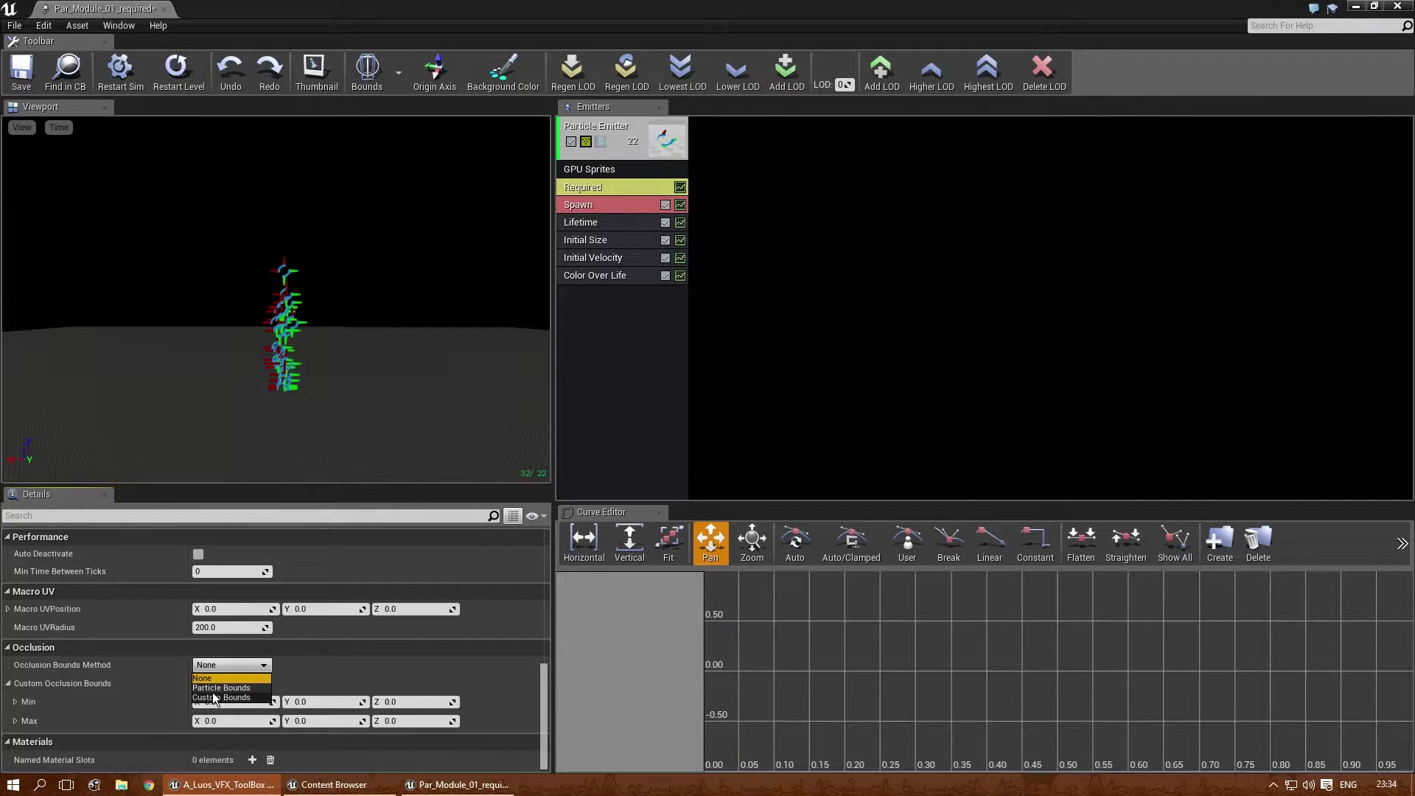
click(213, 688)
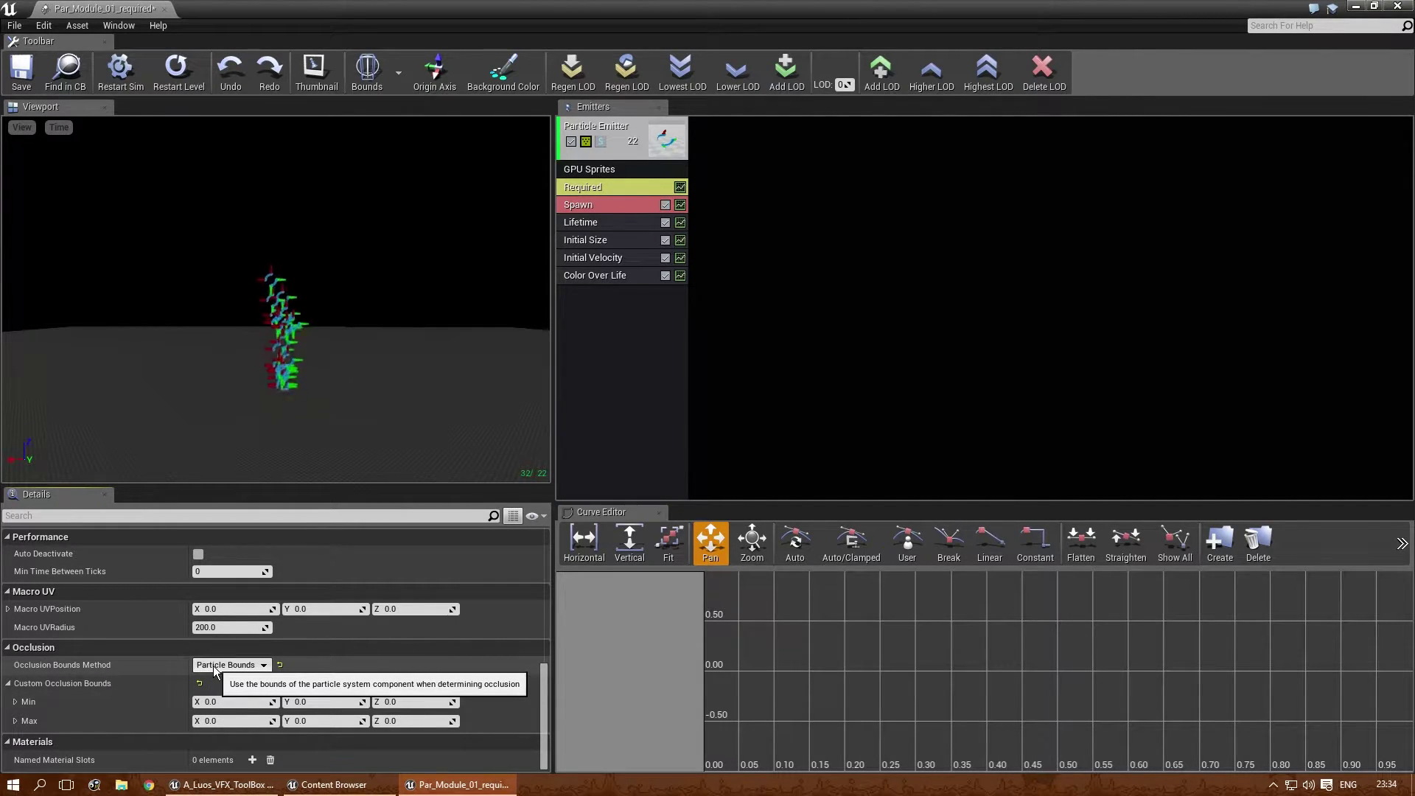
scroll(214, 666, down, 3)
scroll(221, 669, up, 3)
click(224, 671)
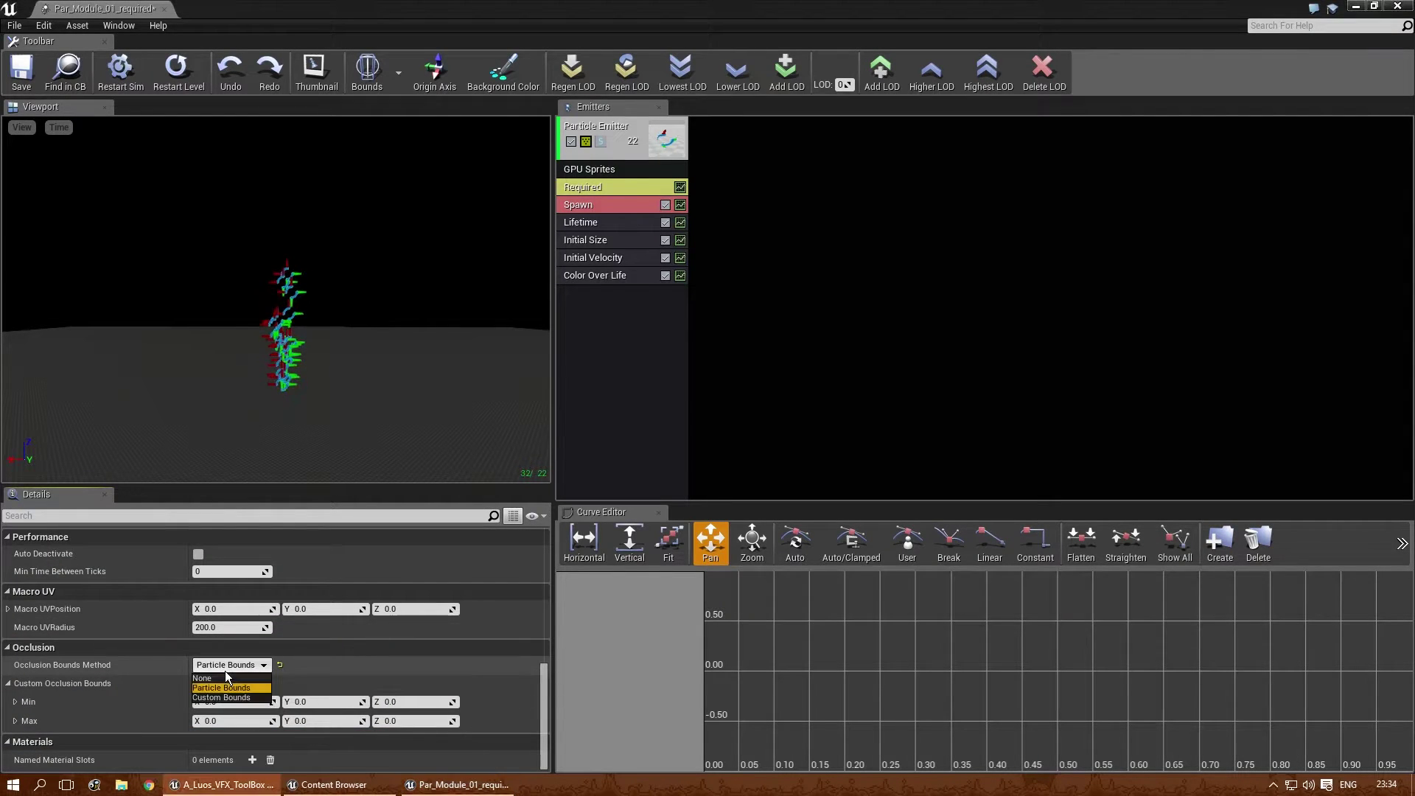
click(230, 700)
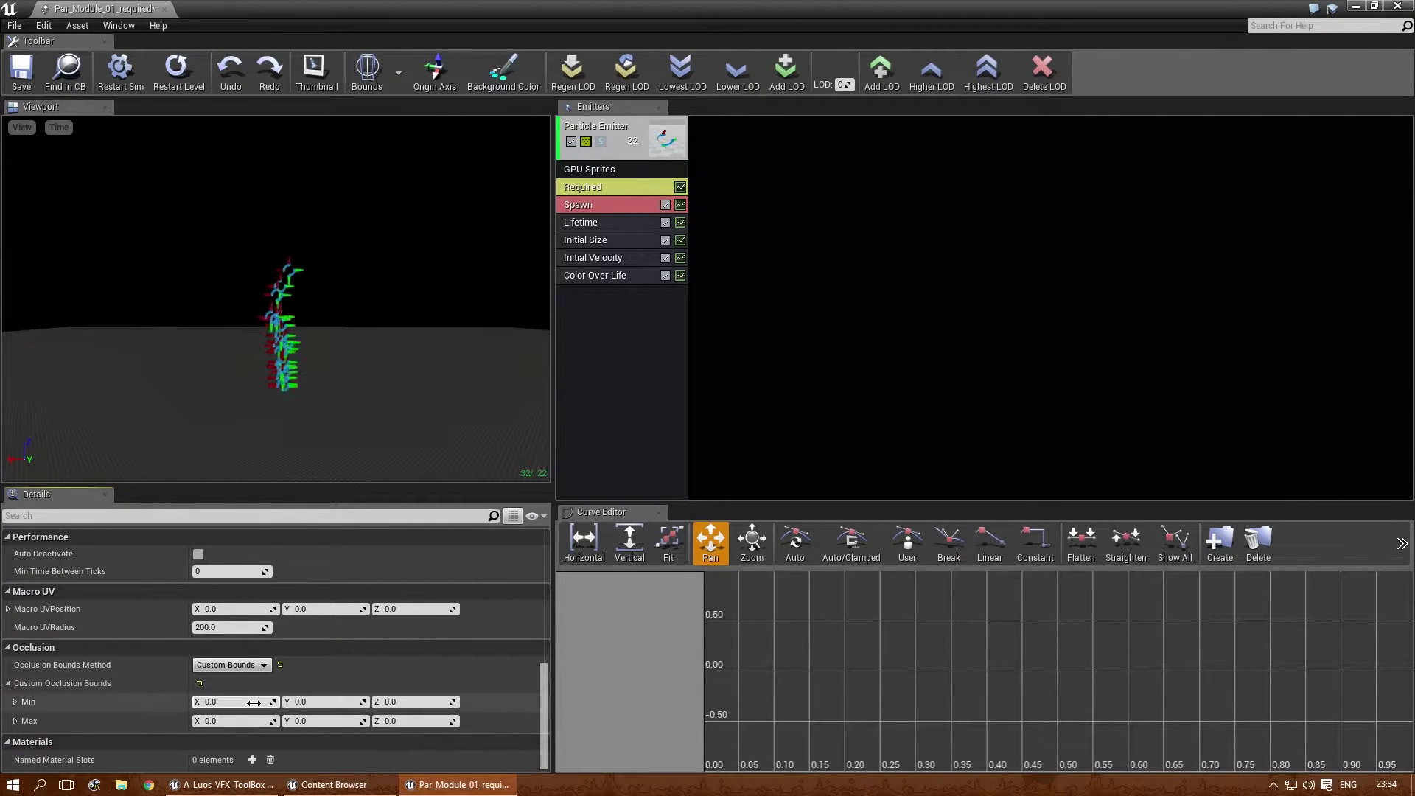
- Compare the occlusion settings with the fixed bounds and return the Occlusion Bounds Method to None
scroll(246, 710, up, 5)
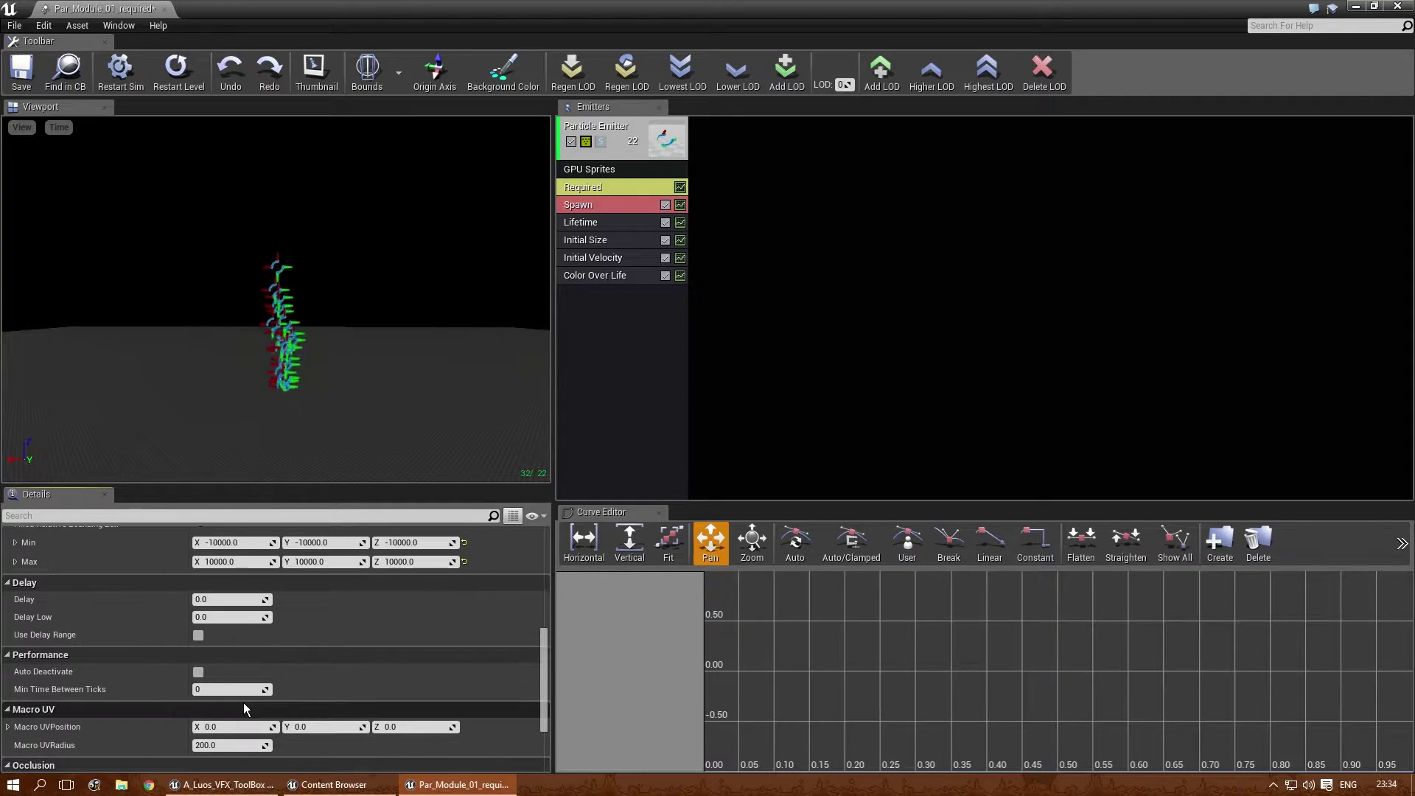
scroll(229, 664, down, 5)
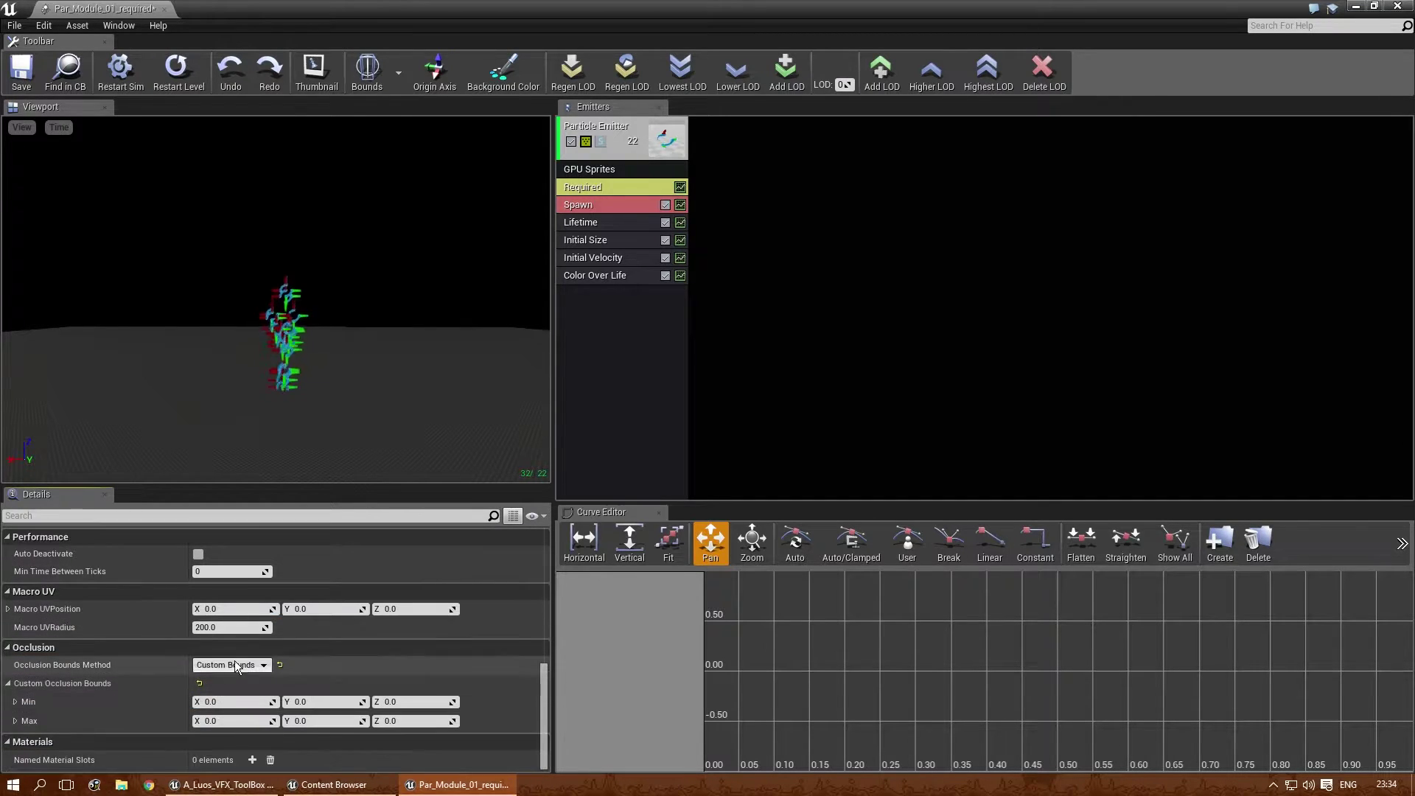
click(230, 664)
click(217, 677)
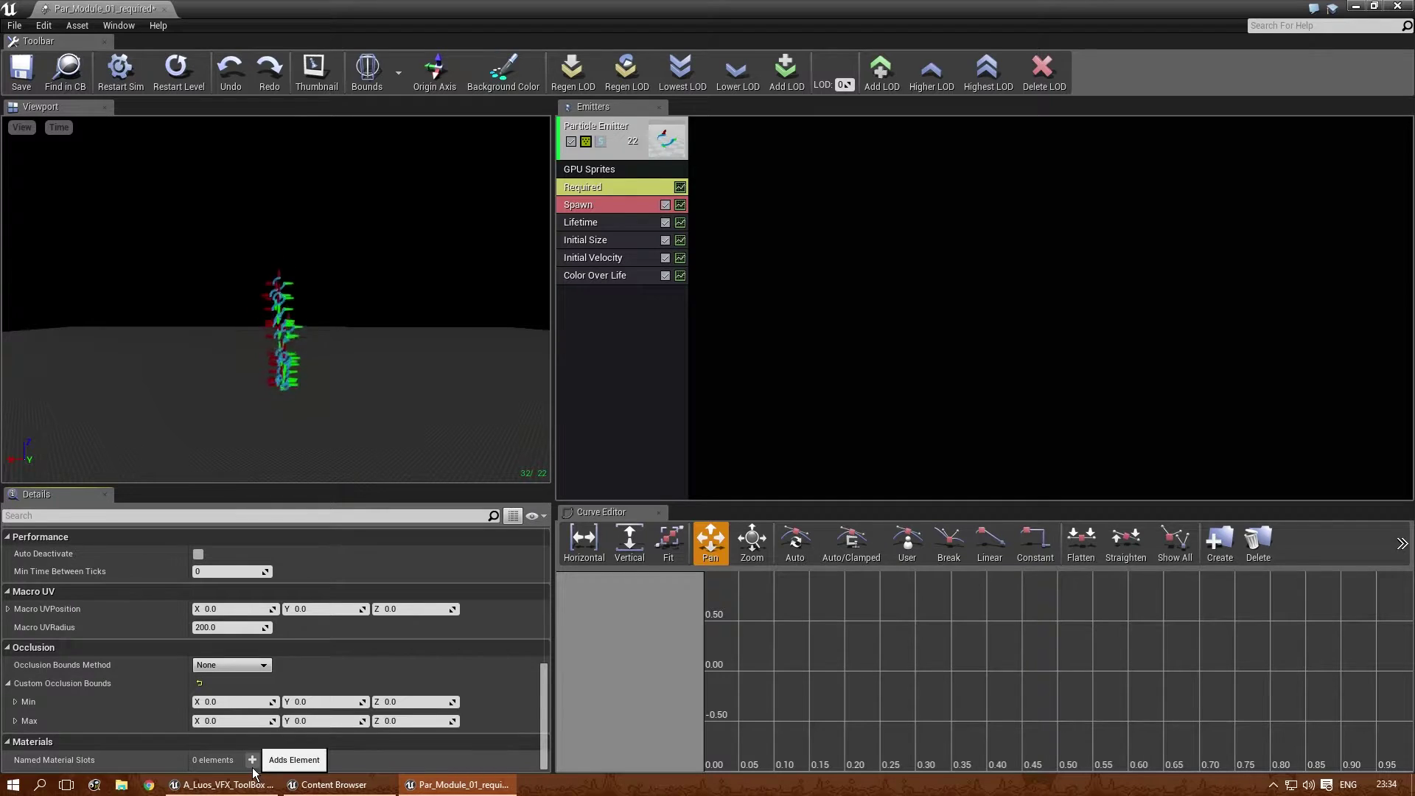
- Delete the GPU Sprites module from the particle emitter
click(634, 151)
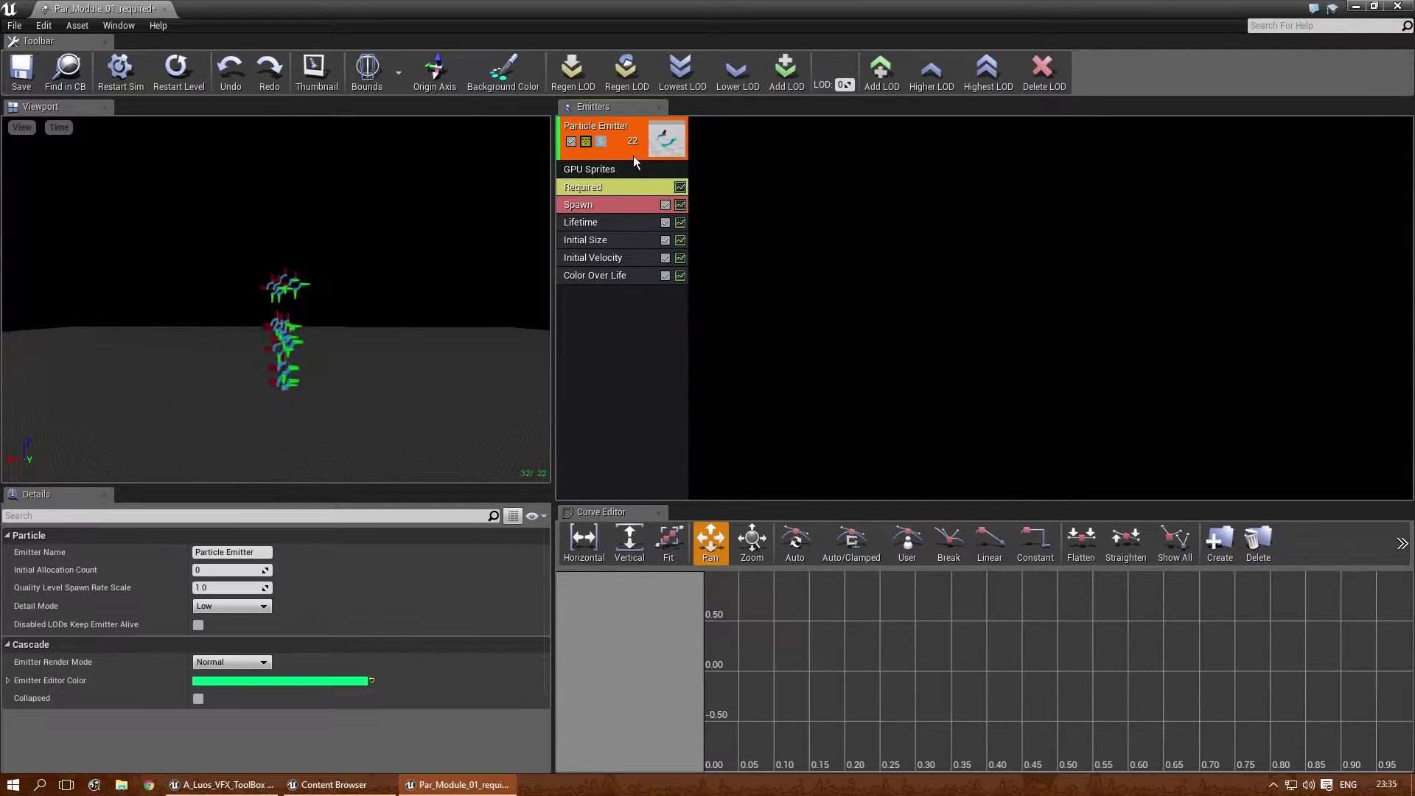
click(767, 206)
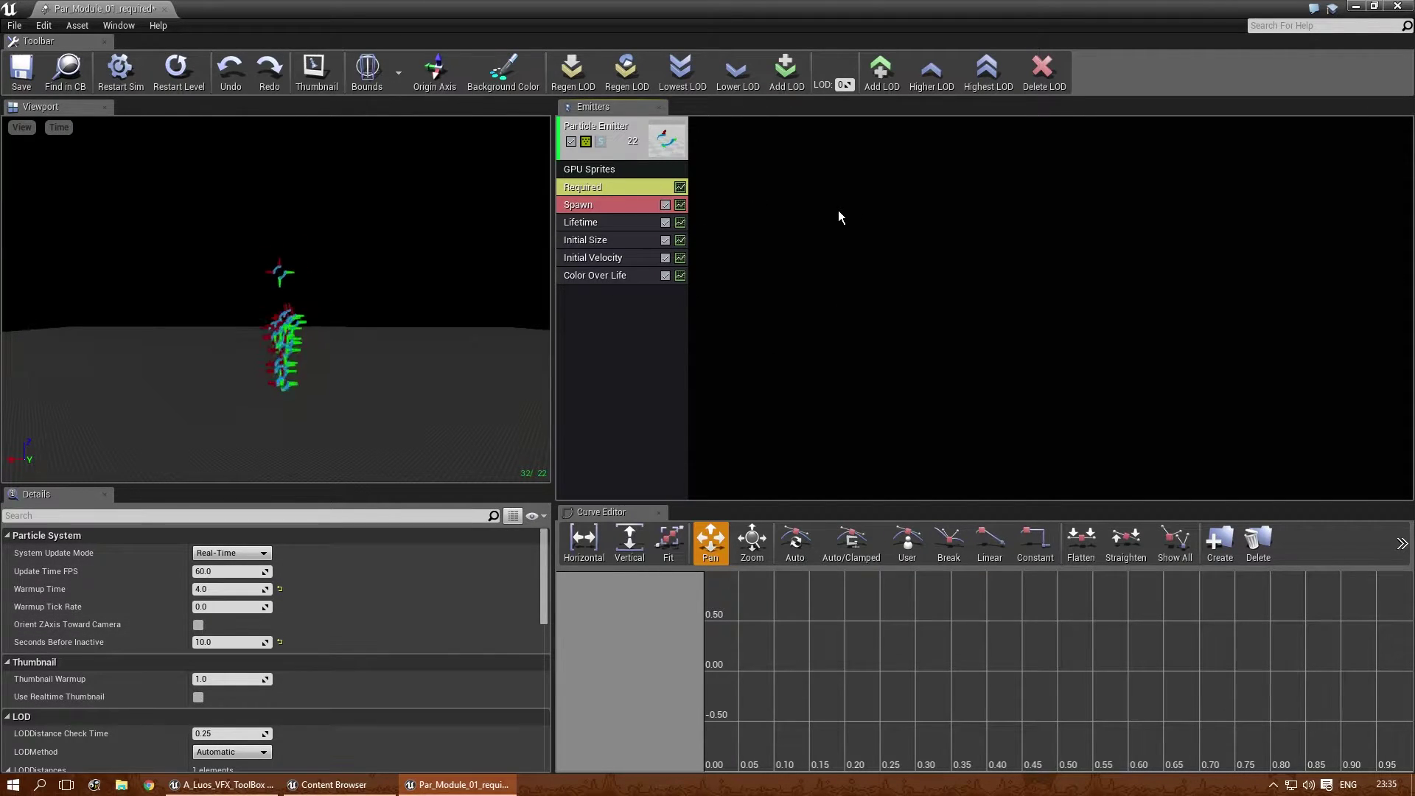
click(637, 171)
key(Delete)
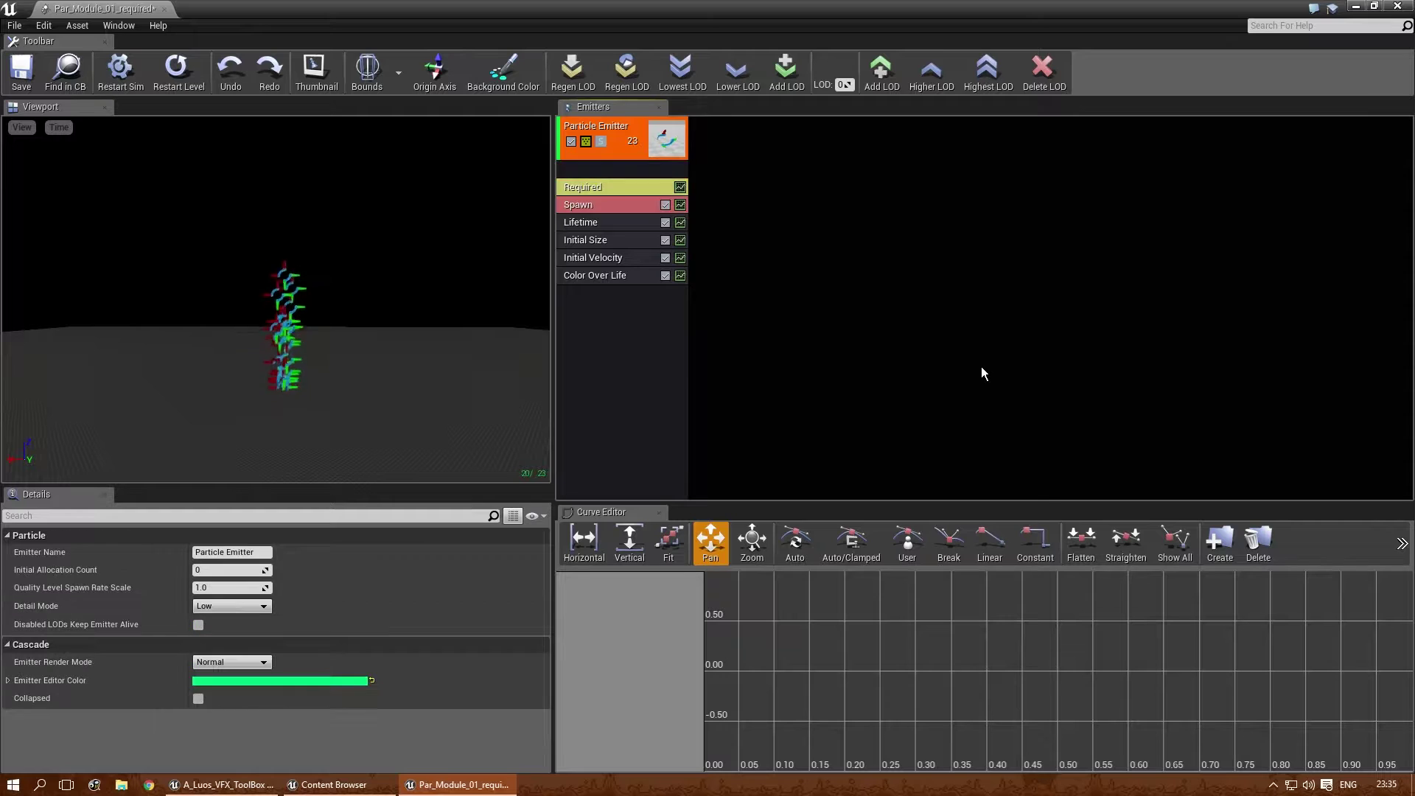
- Show the Required module's properties in a taller area and expand the Emitter Origin values
click(599, 187)
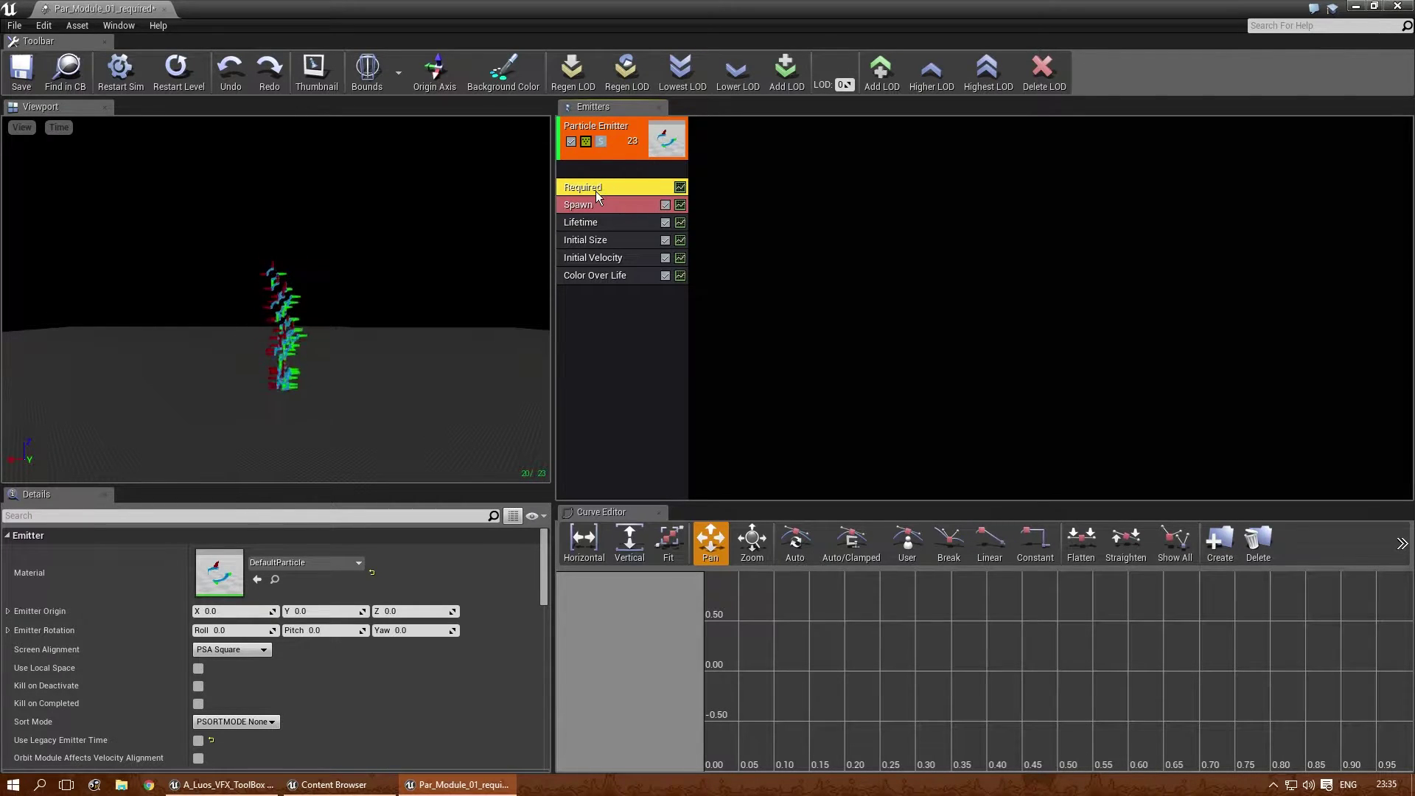
drag(387, 489, 397, 387)
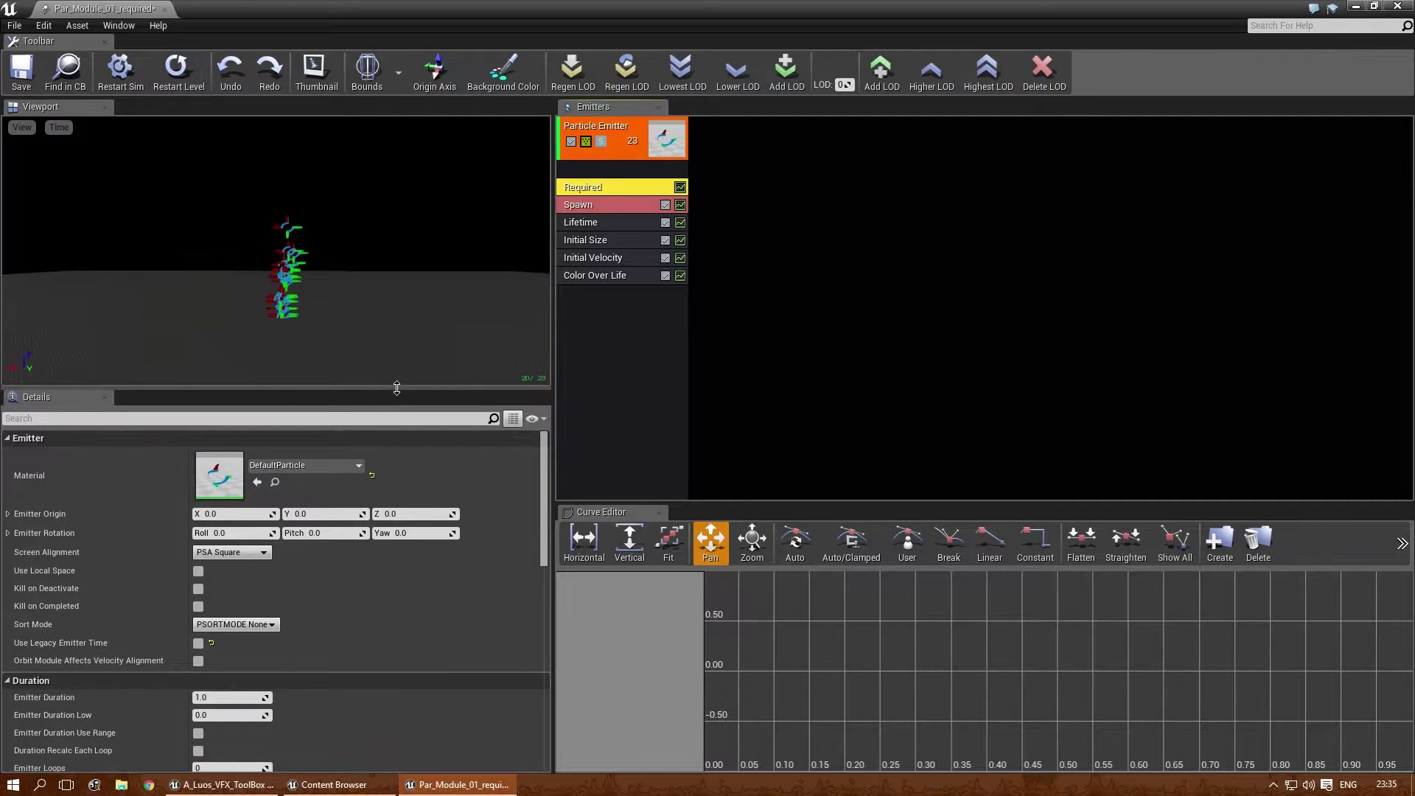
click(8, 514)
click(225, 533)
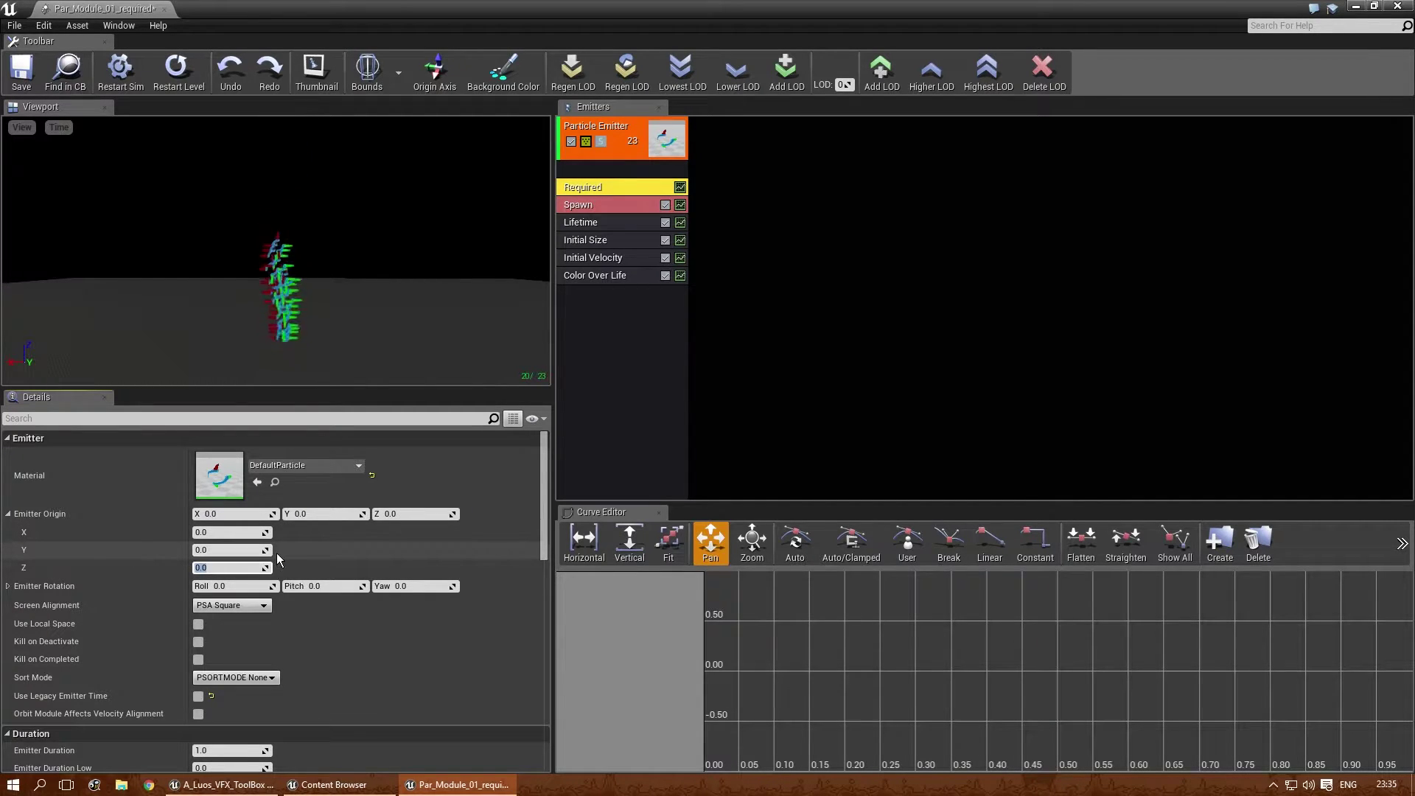
- Add an Initial Location module to the emitter for comparison with Emitter Origin, and delete it again
right_click(597, 325)
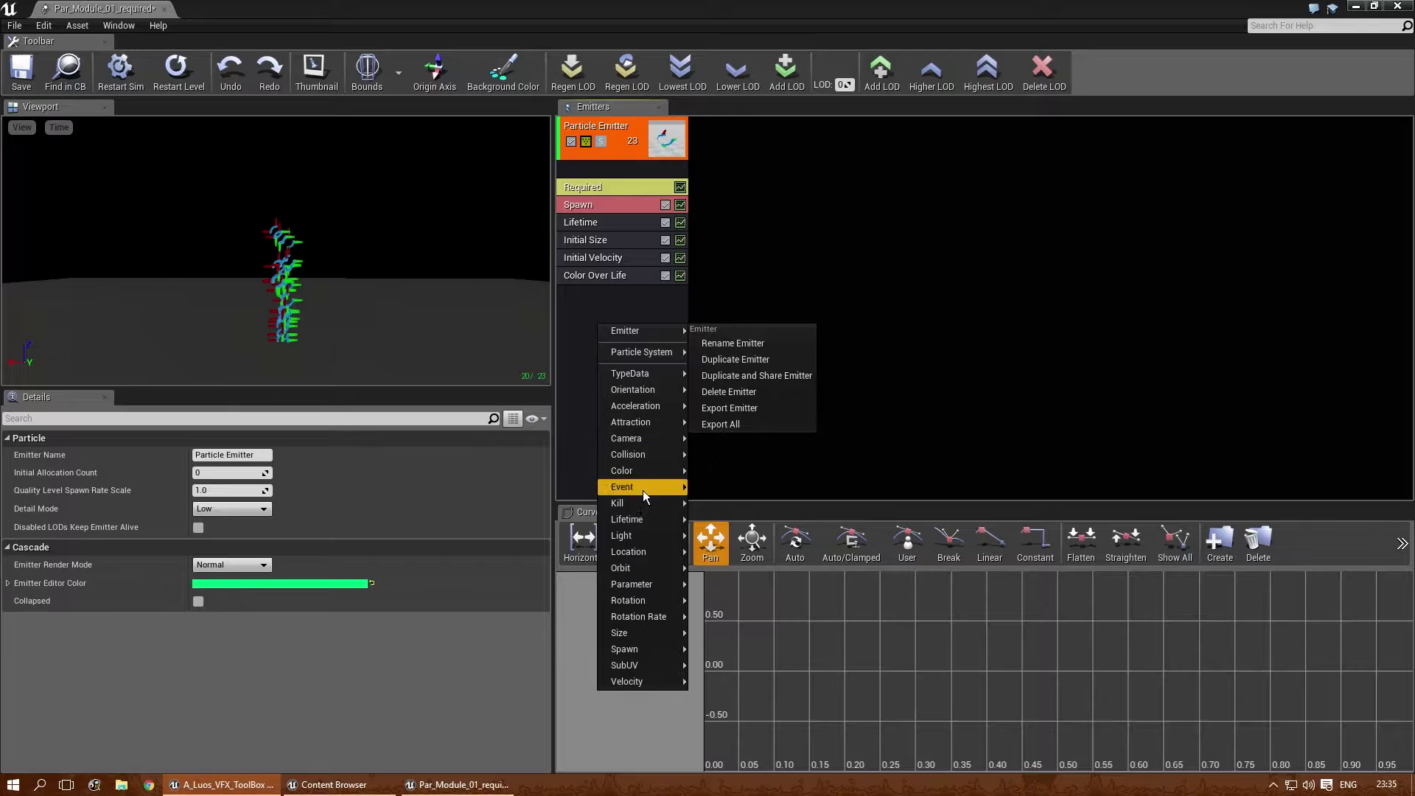
mouse_move(662, 550)
click(719, 529)
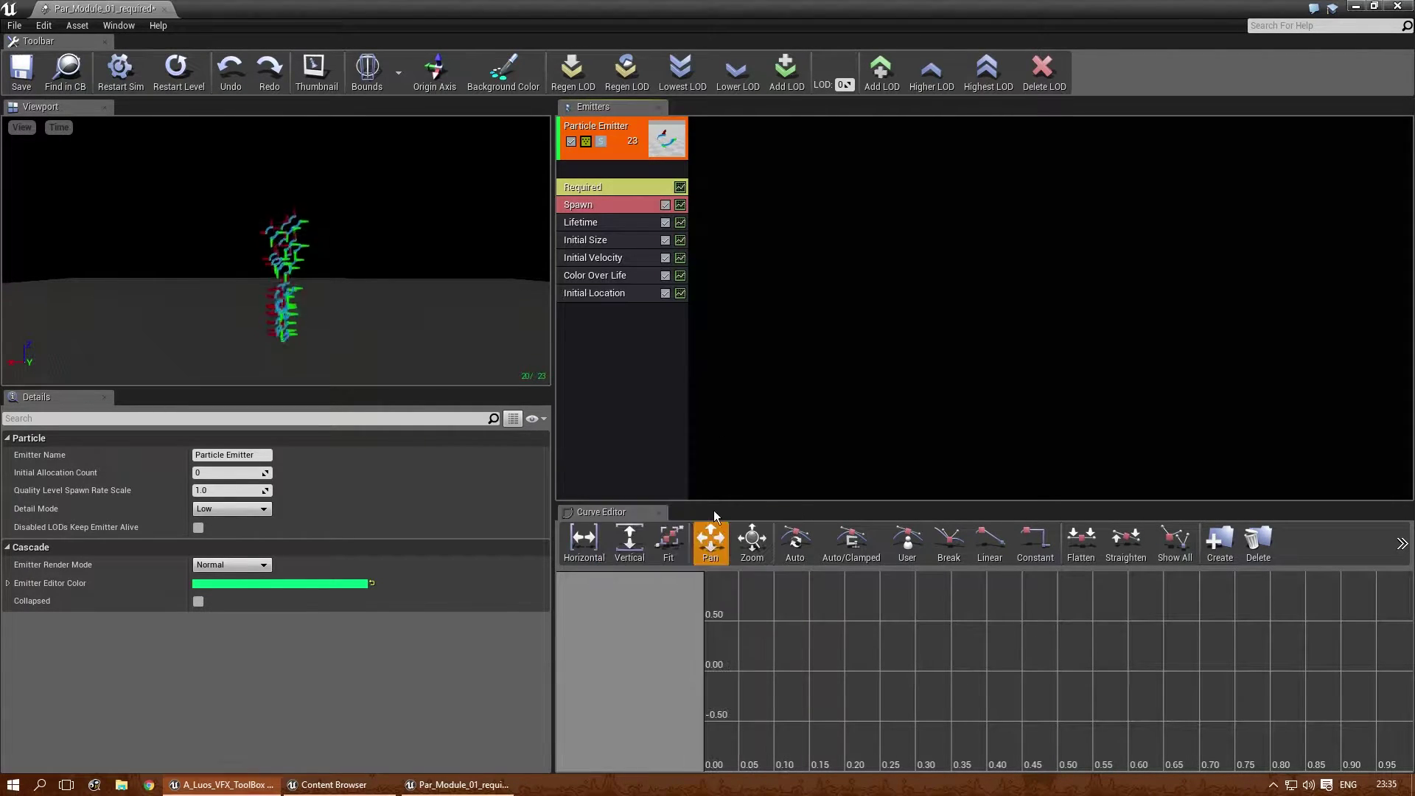
click(612, 299)
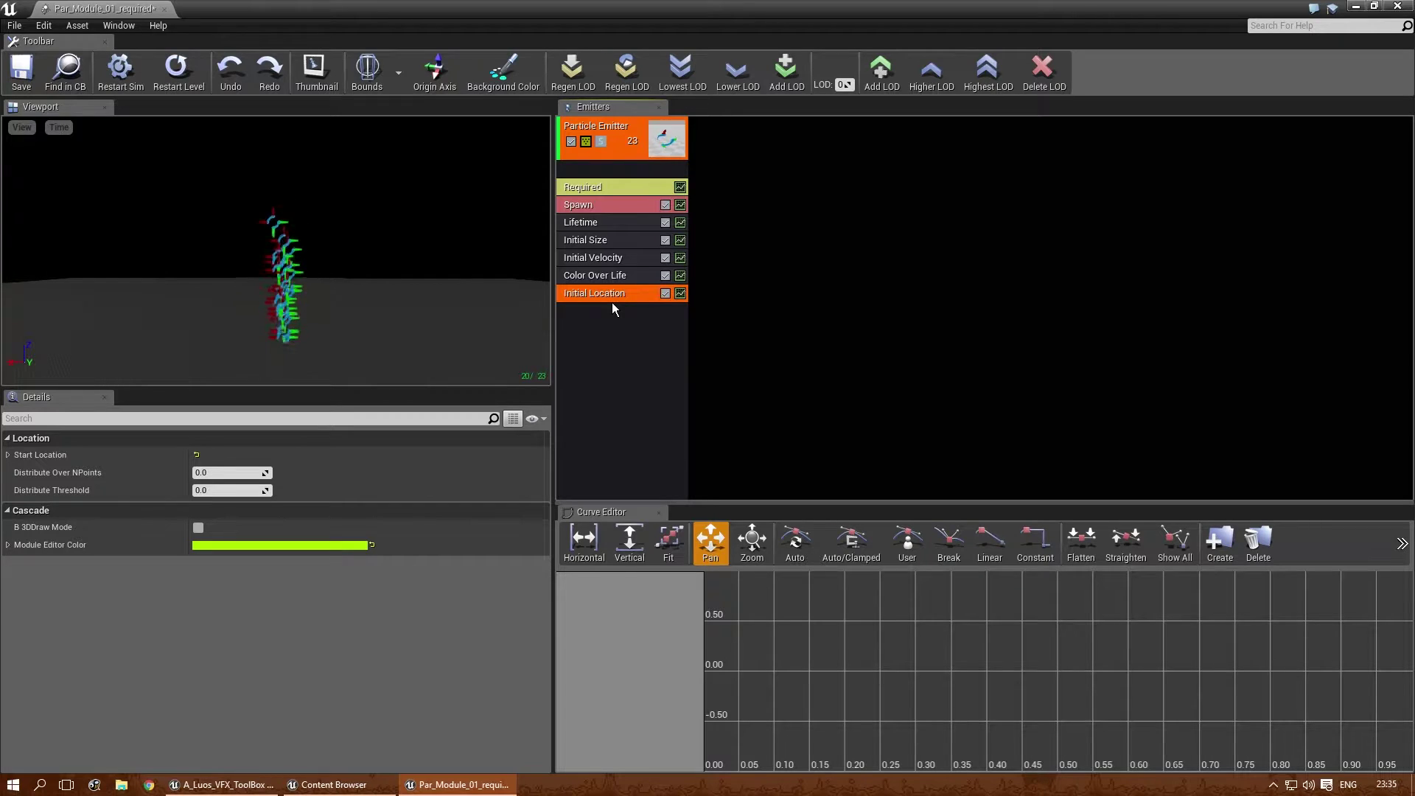
key(Delete)
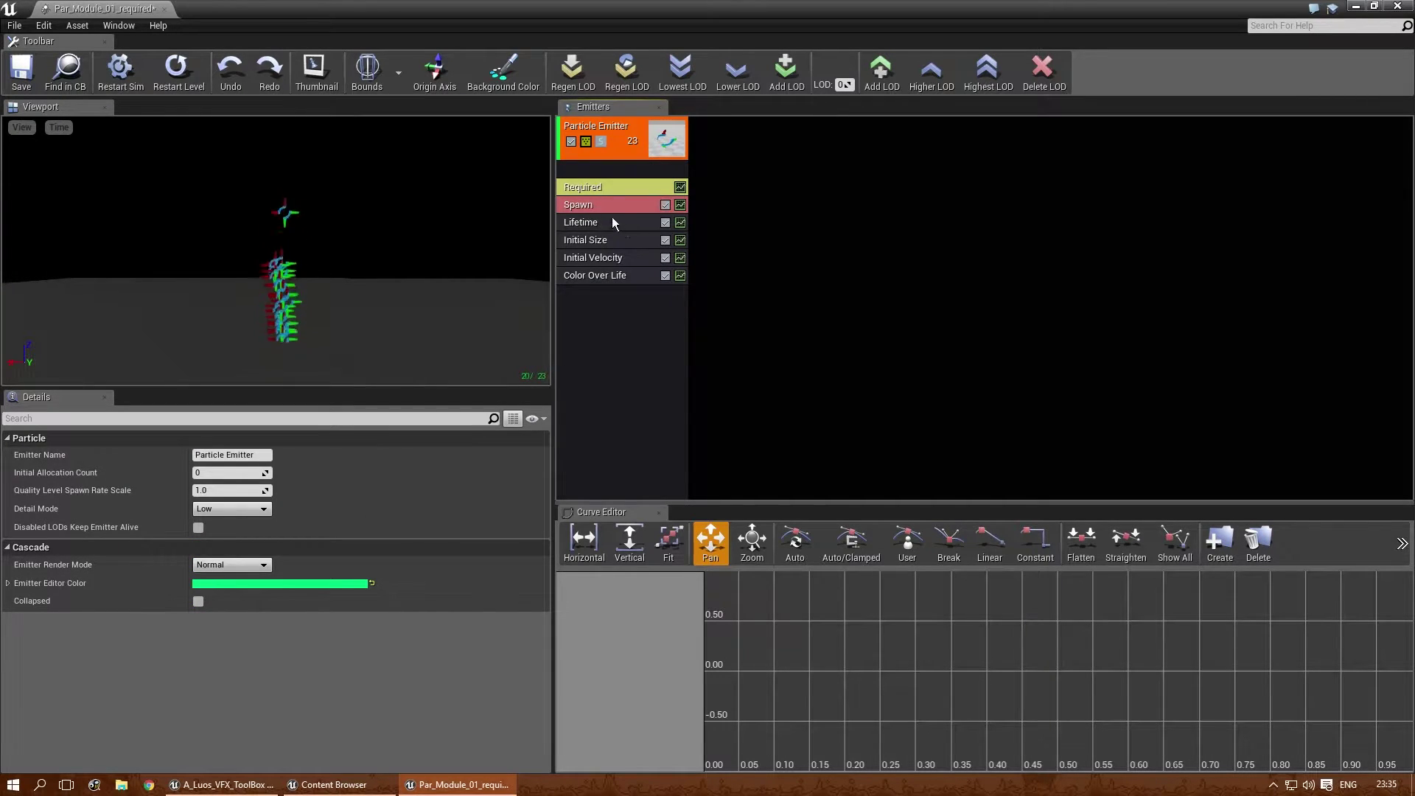
- Add an Initial Location module to the particle emitter and expand its Start Location distribution
click(586, 188)
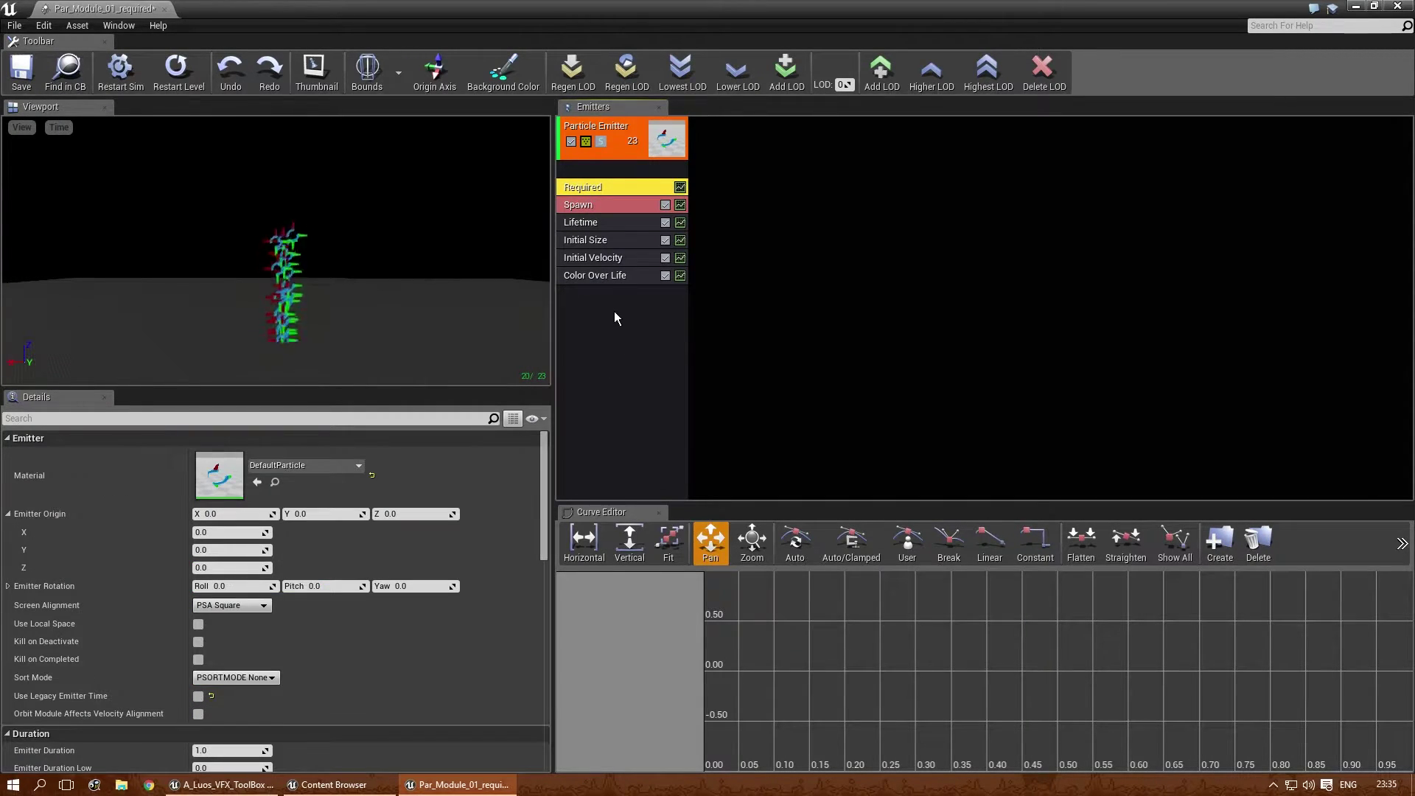
click(609, 330)
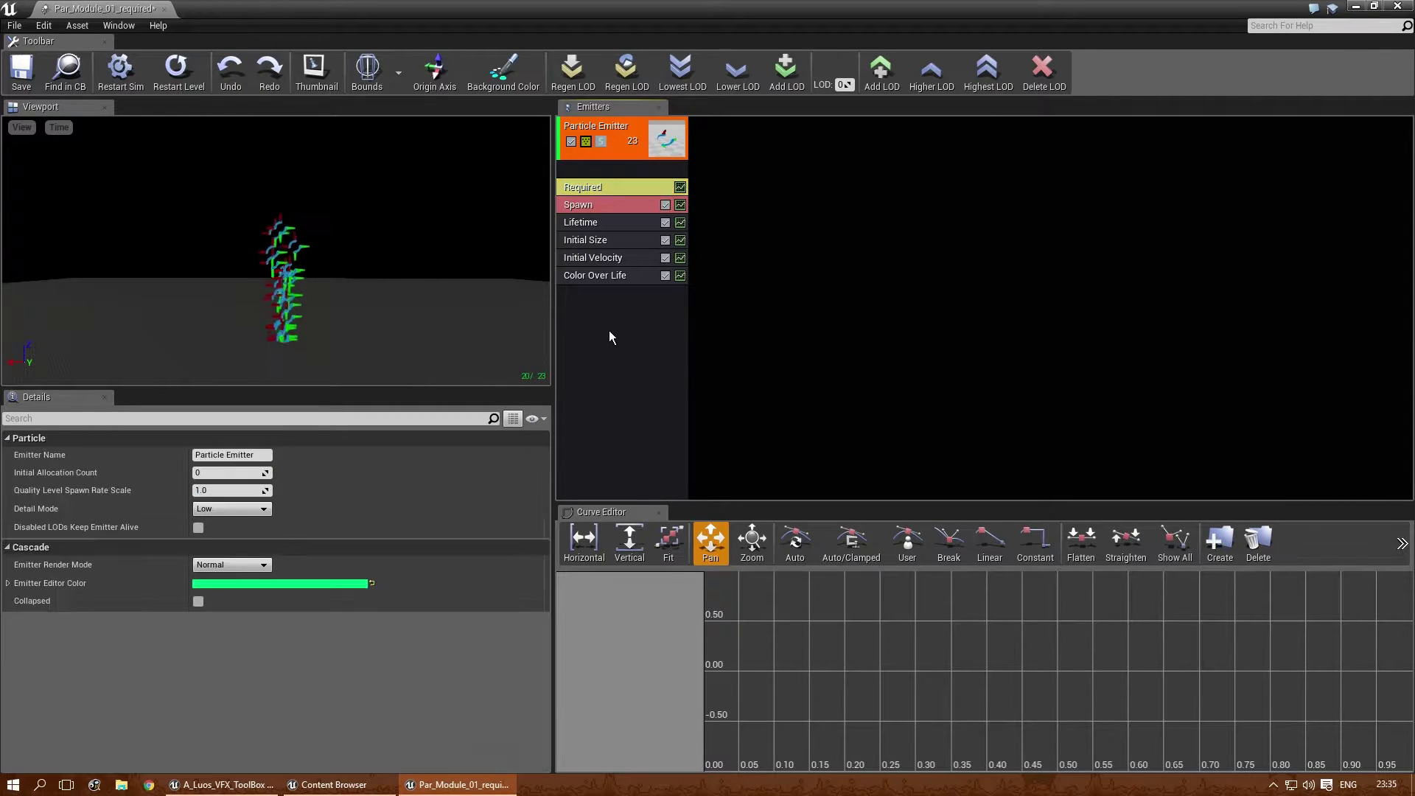
right_click(608, 327)
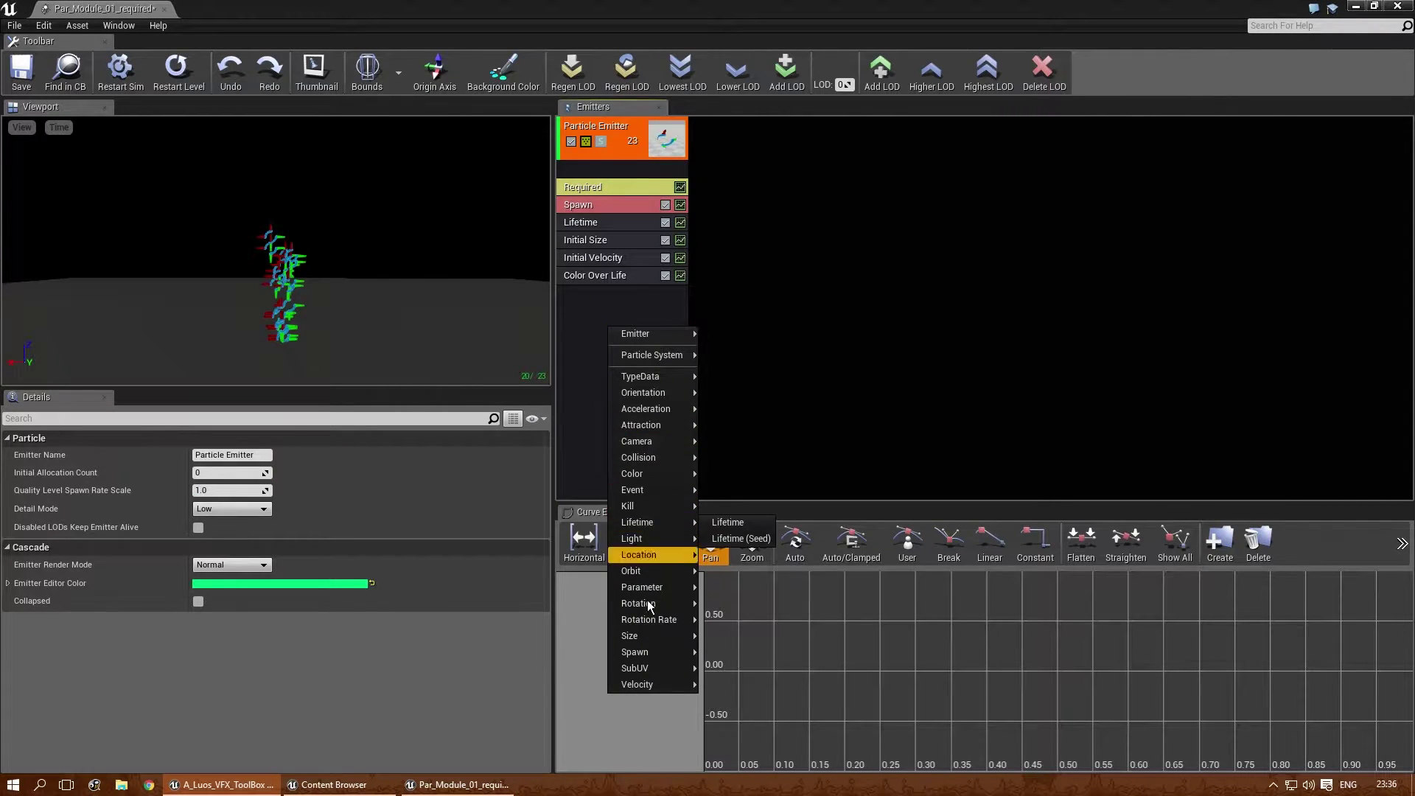
mouse_move(643, 555)
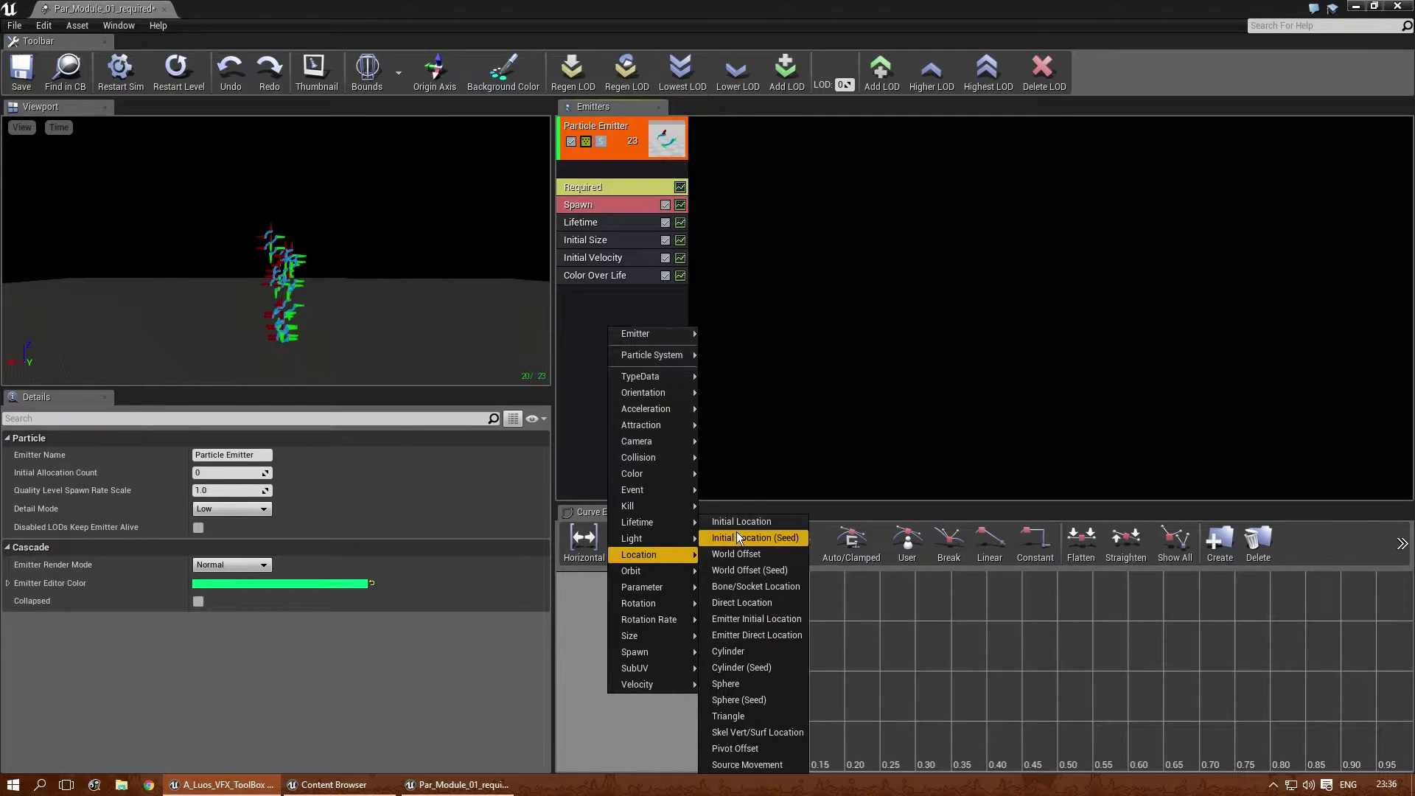
click(737, 623)
click(597, 292)
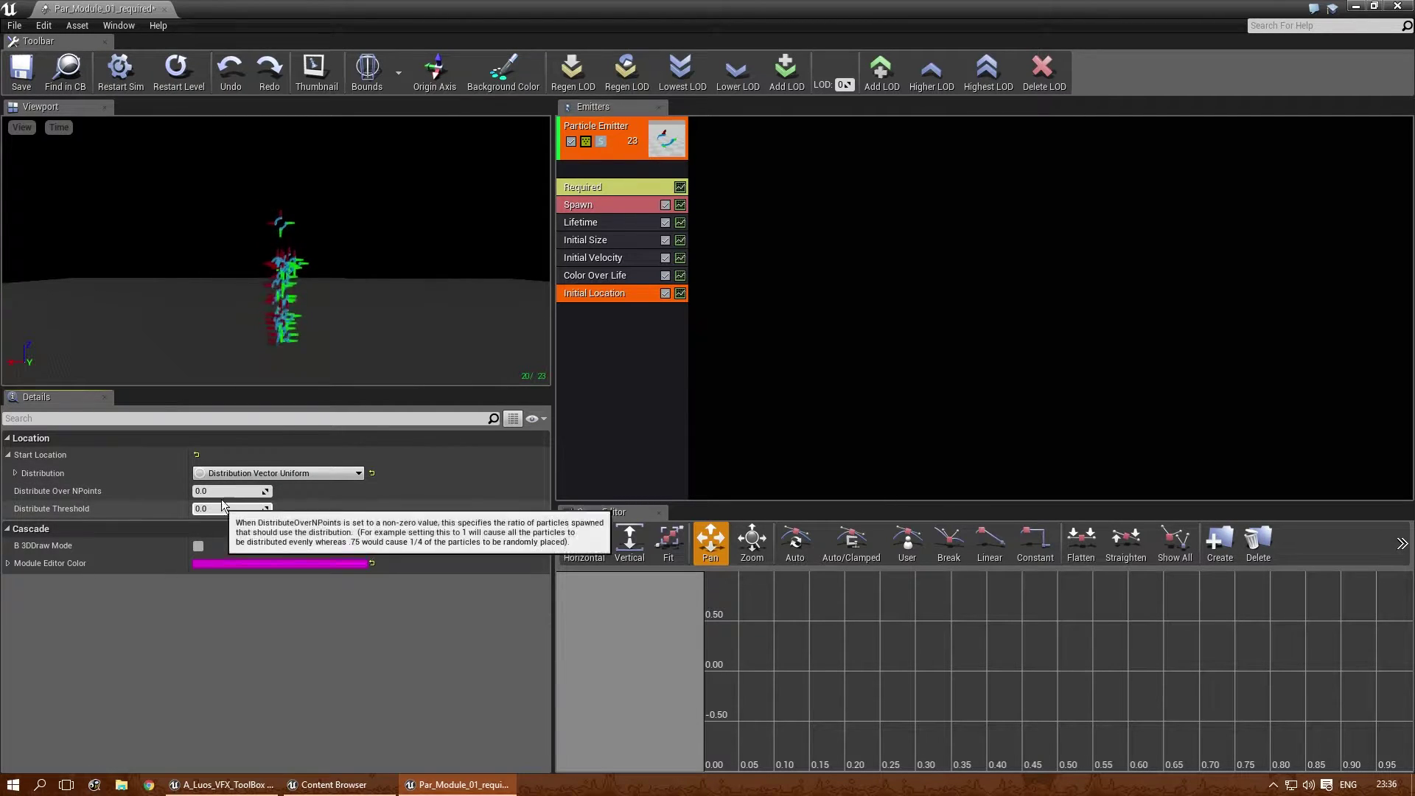
click(15, 474)
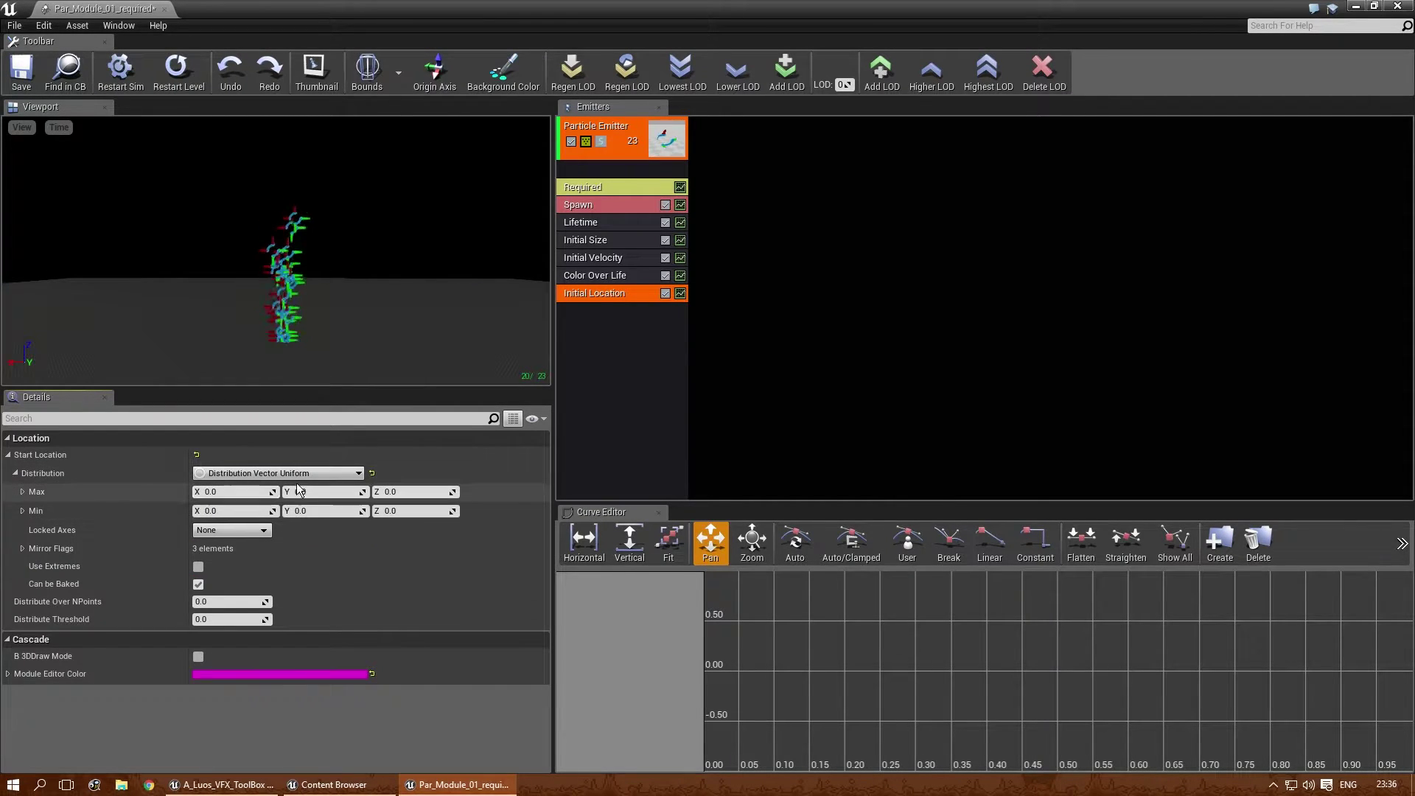
- Delete the Initial Location module from the particle emitter
click(589, 302)
click(591, 298)
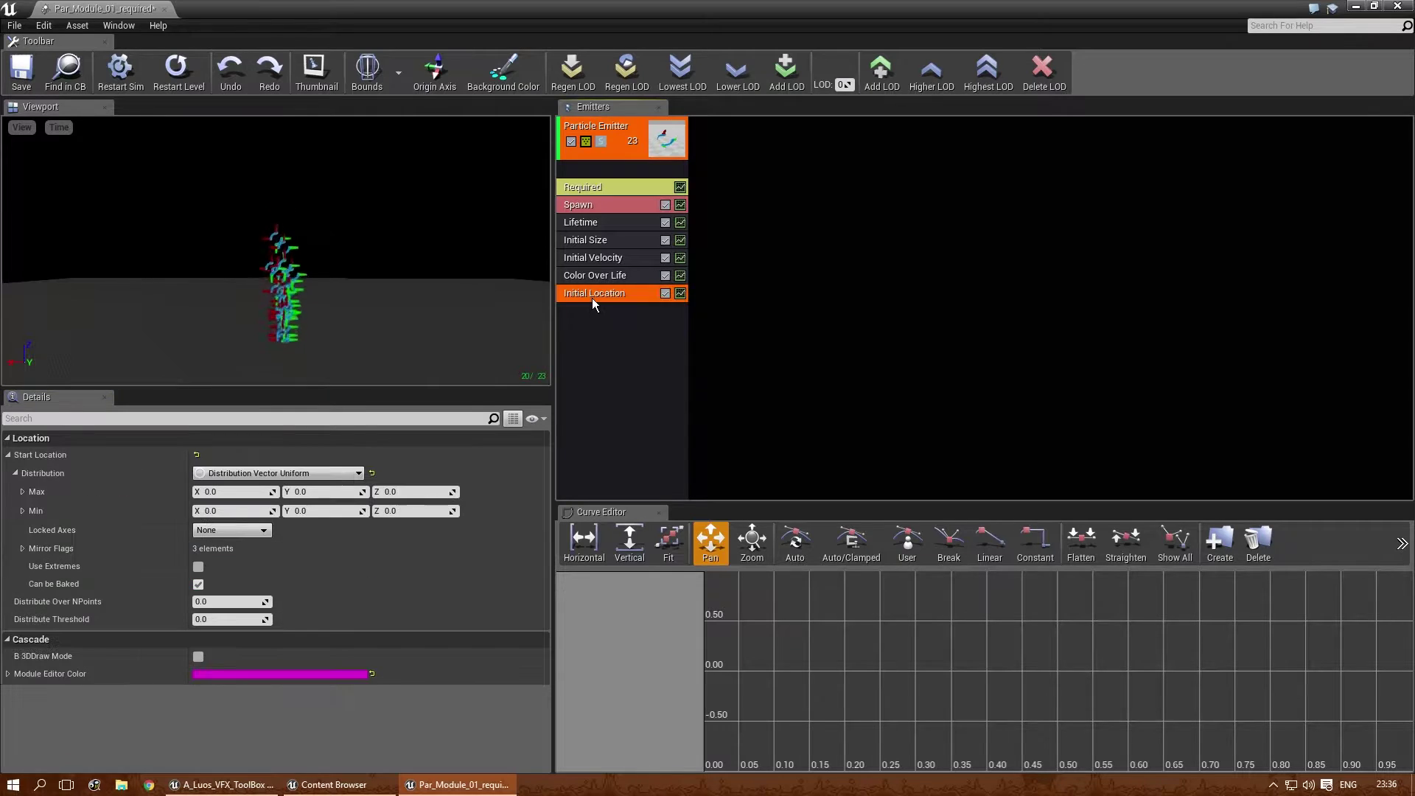
key(Delete)
- Try an Emitter Rotation Roll of 90 in the Required module, view it from another angle, and set Roll back to 0
click(590, 189)
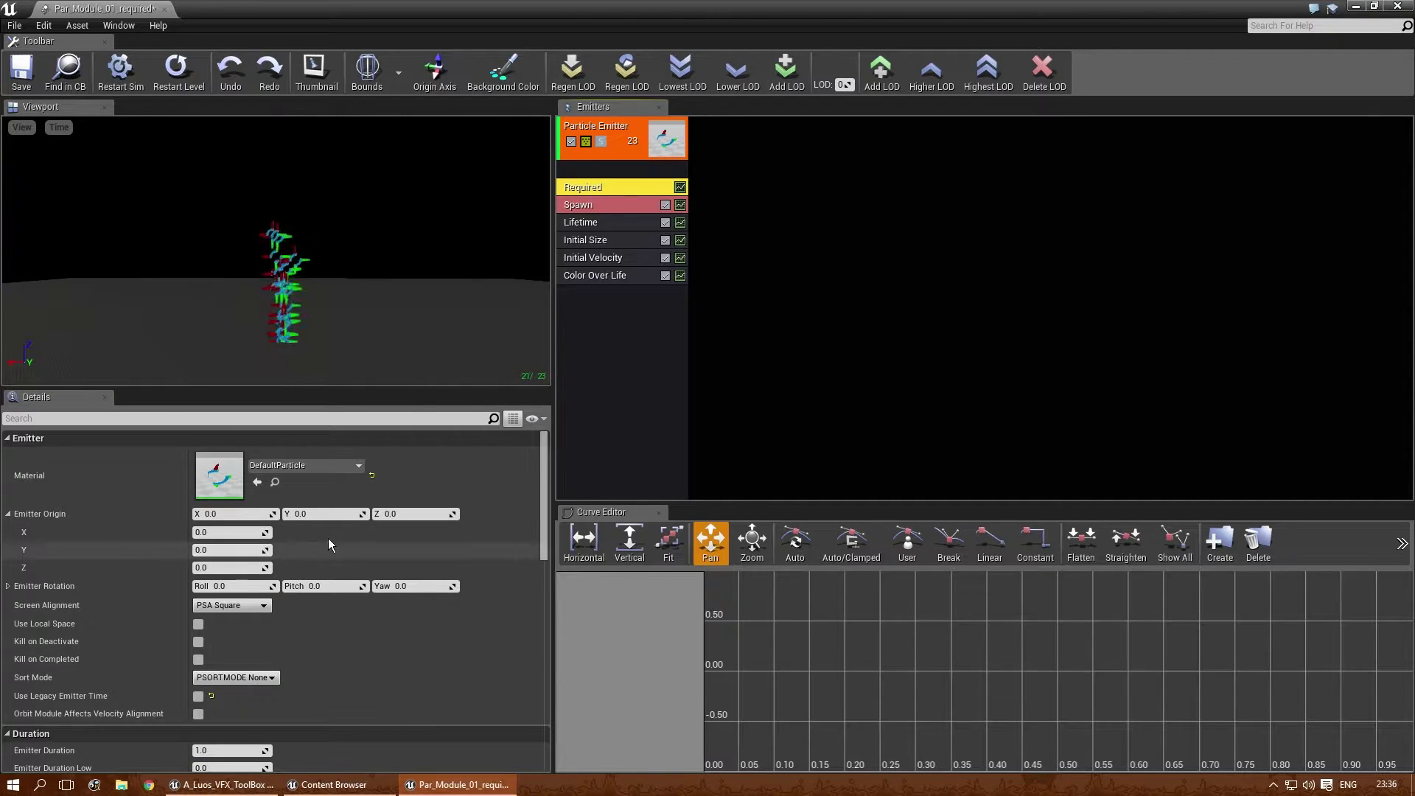
scroll(403, 515, down, 2)
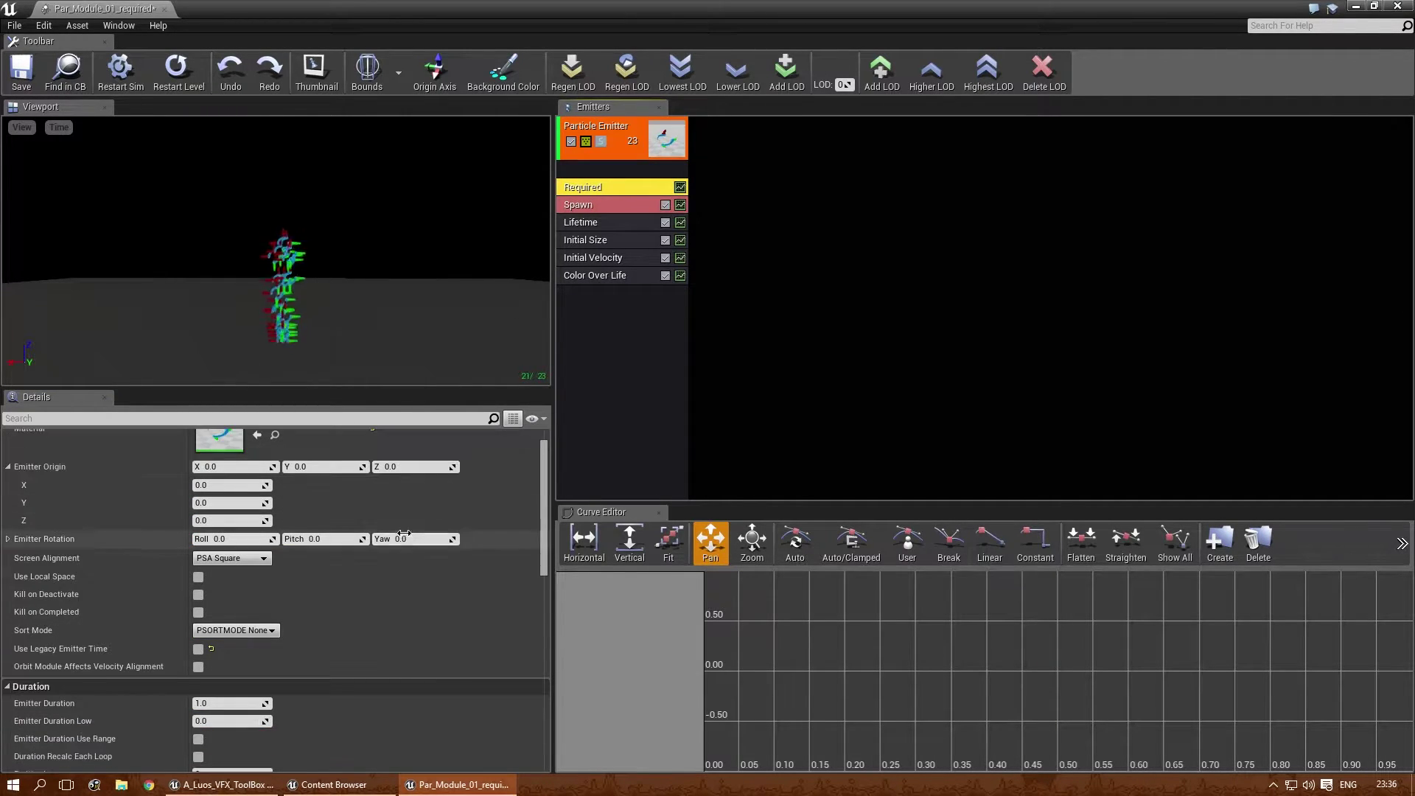
click(8, 539)
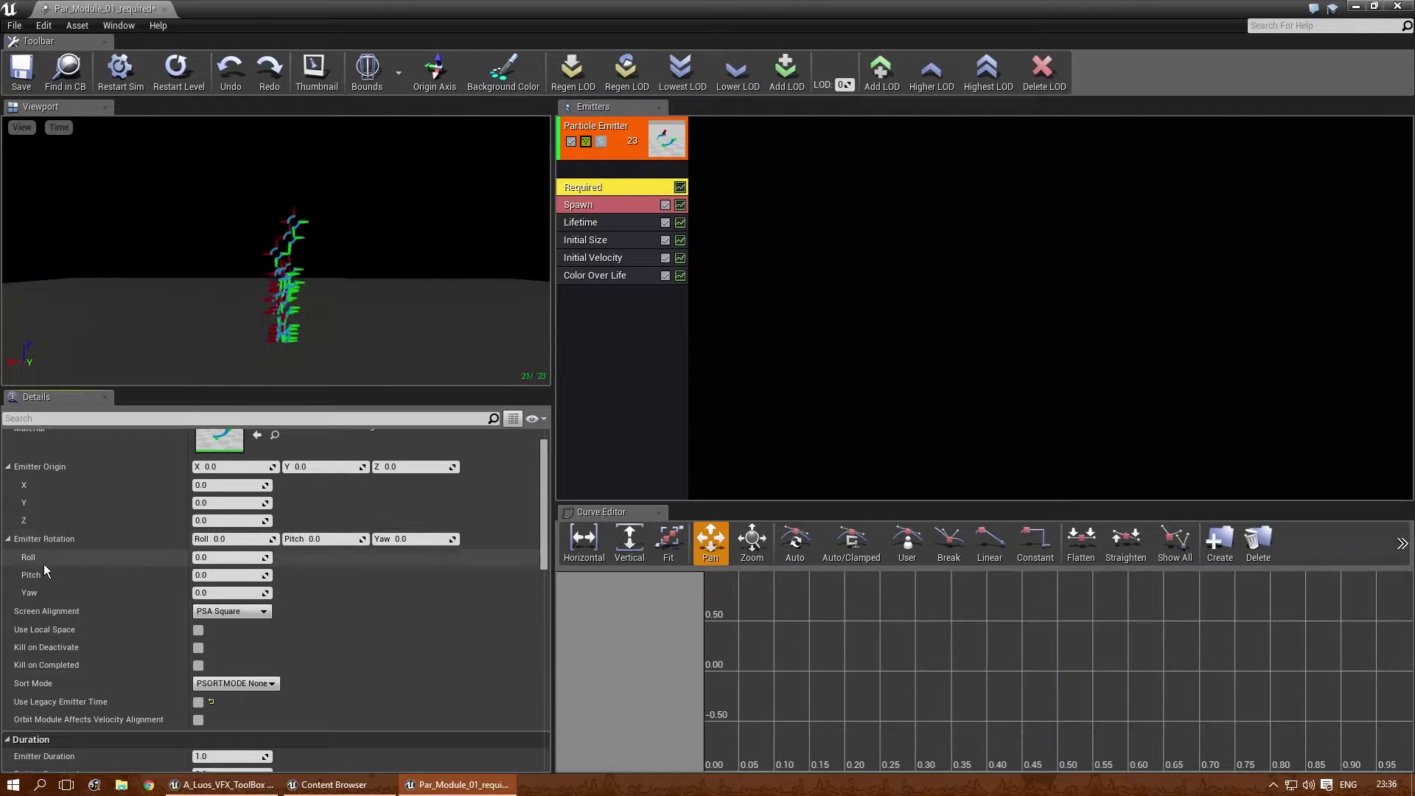
scroll(258, 597, up, 1)
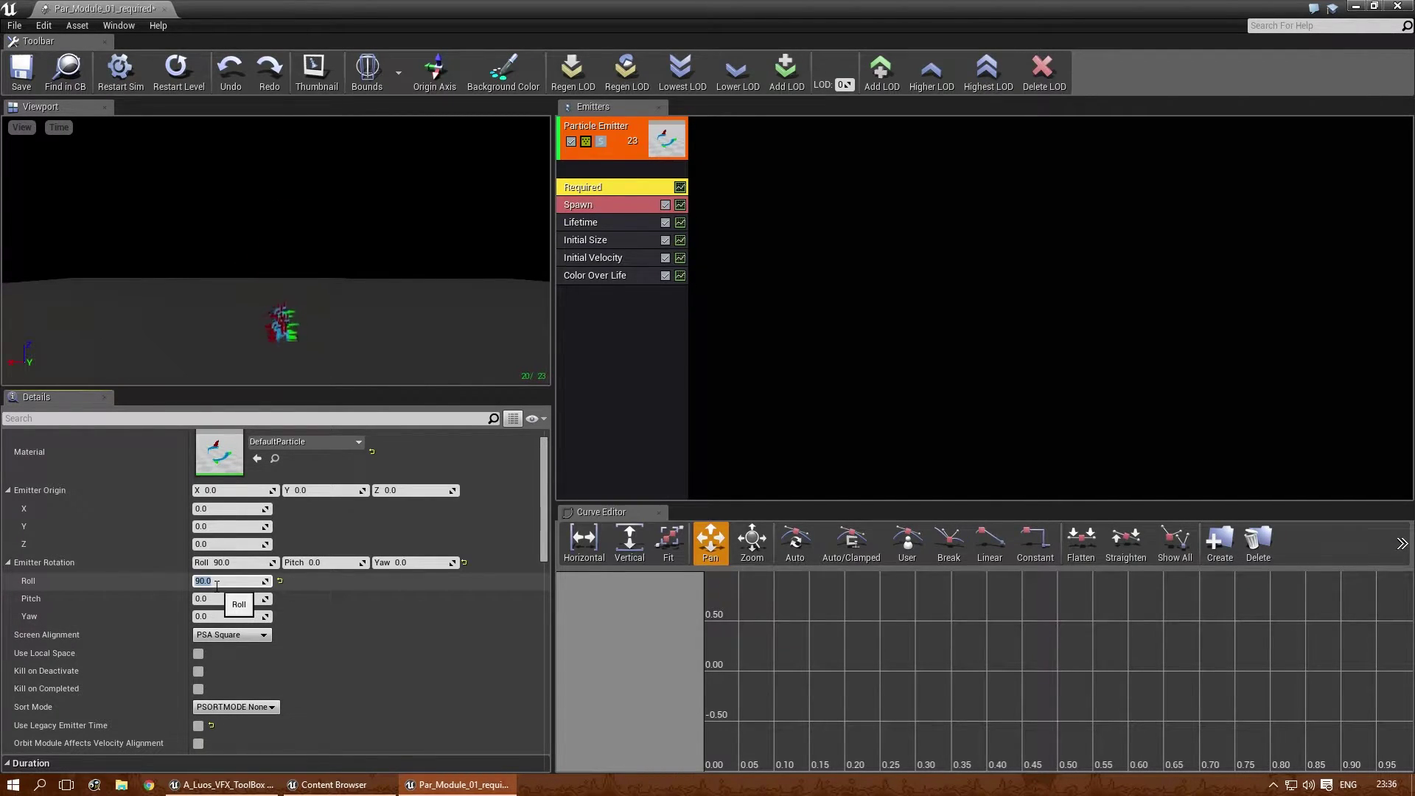
drag(308, 208, 537, 277)
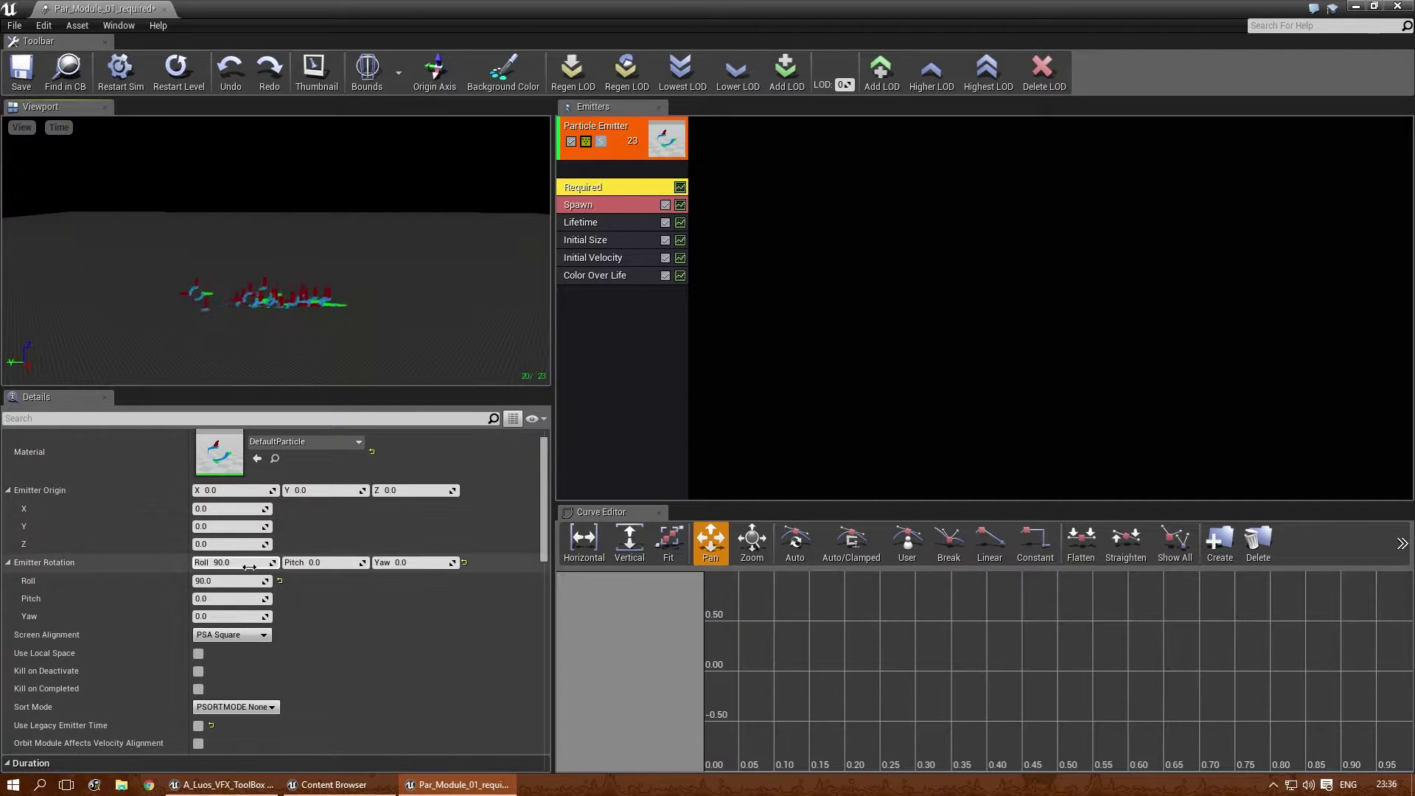
key(Return)
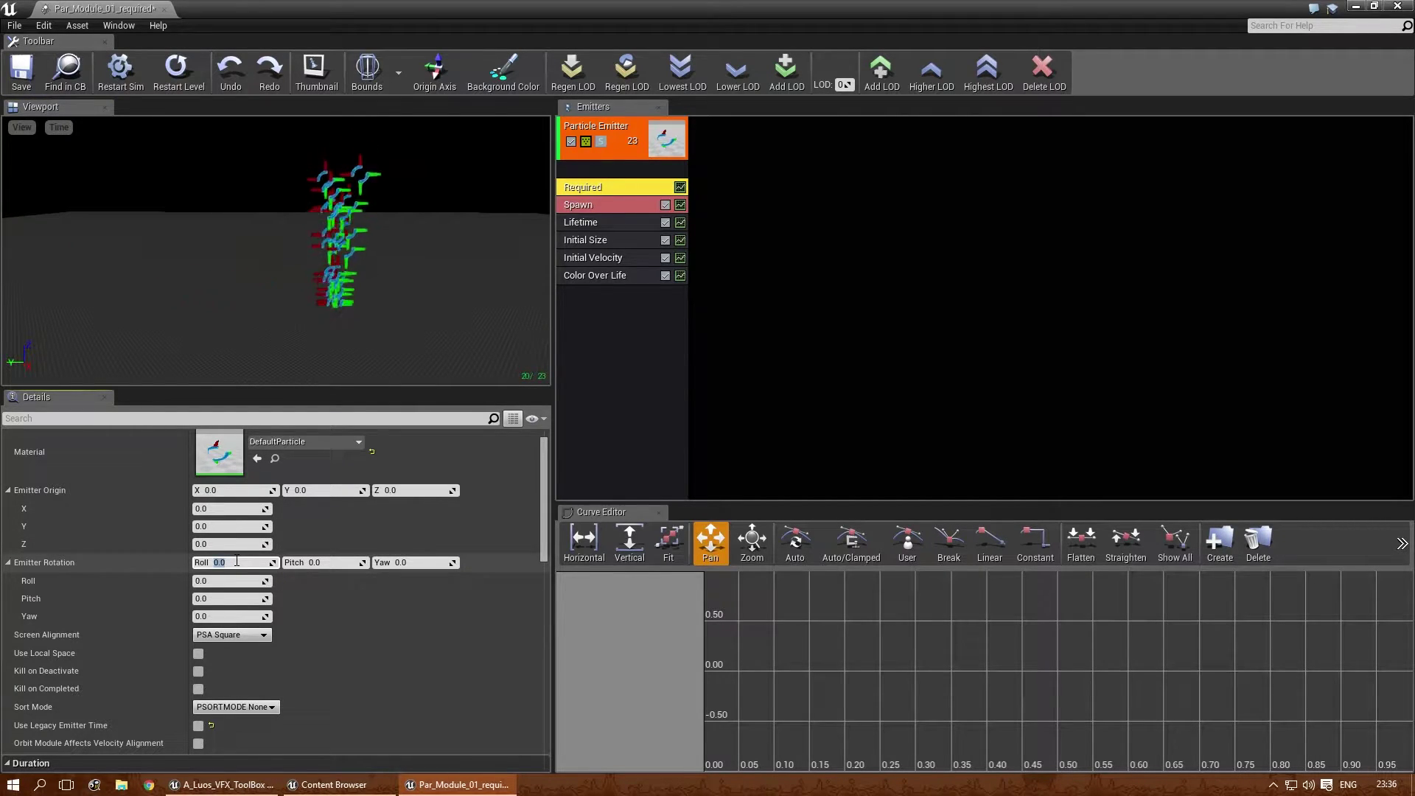
- Set the Required module's Screen Alignment to PSA Facing Camera Position and view the particles from several angles
scroll(239, 567, down, 1)
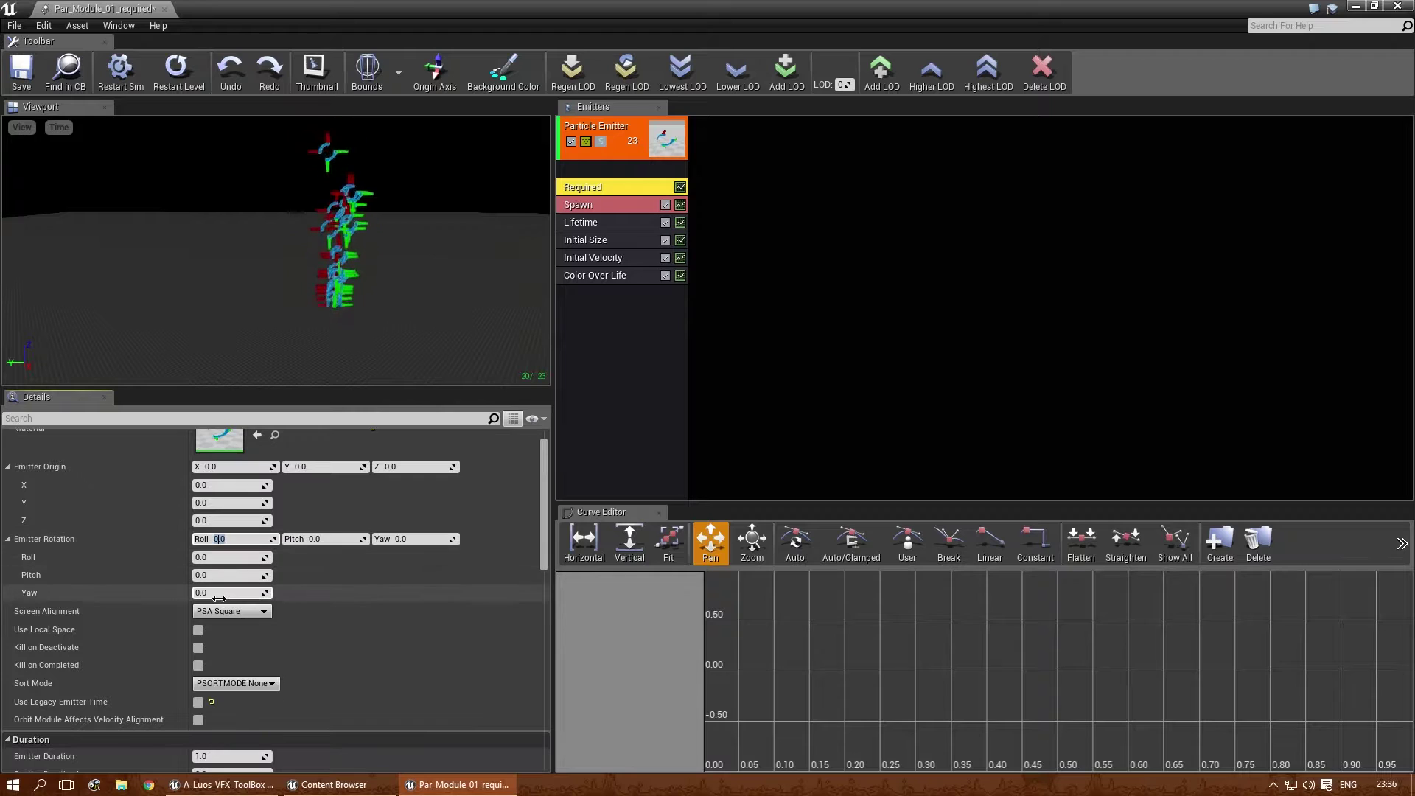
scroll(237, 614, down, 1)
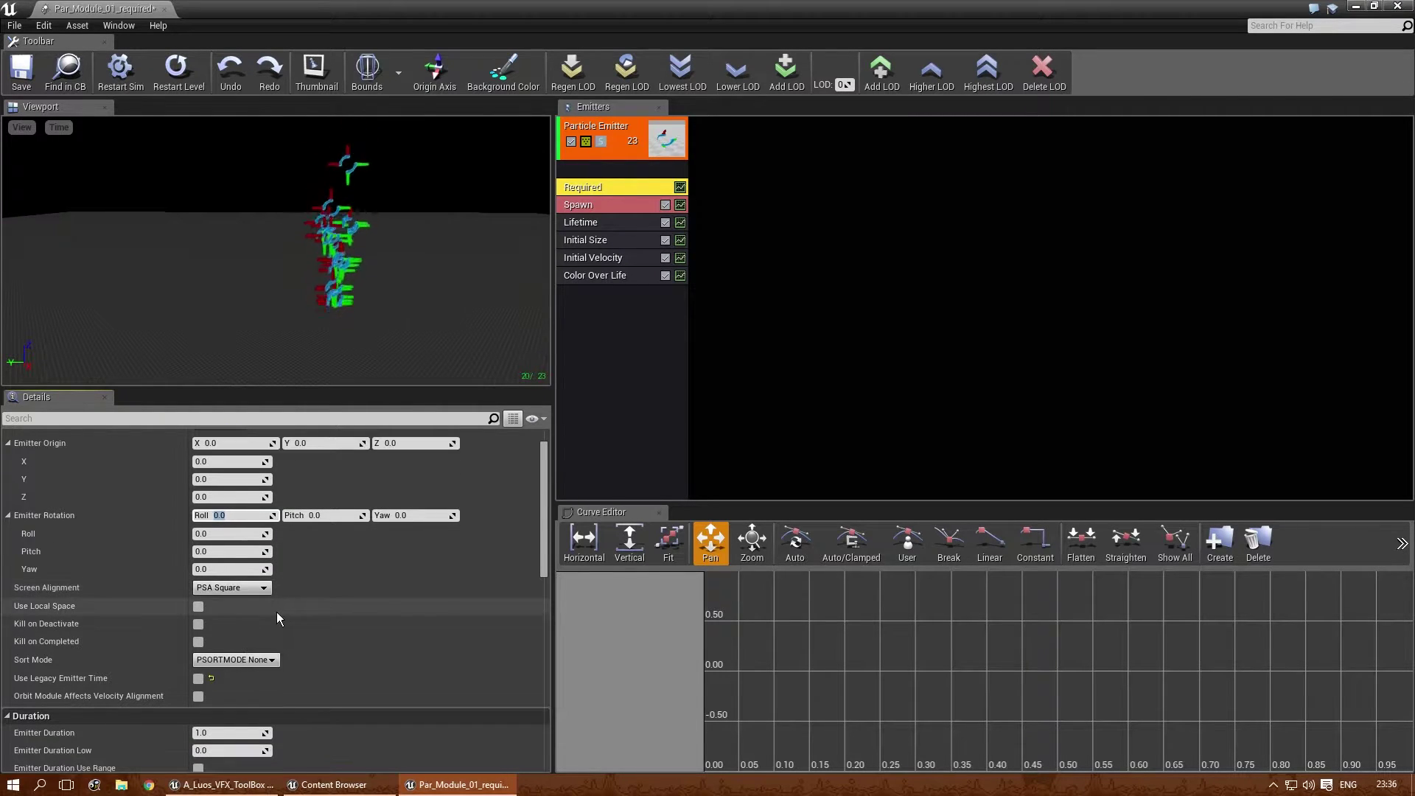
mouse_move(238, 590)
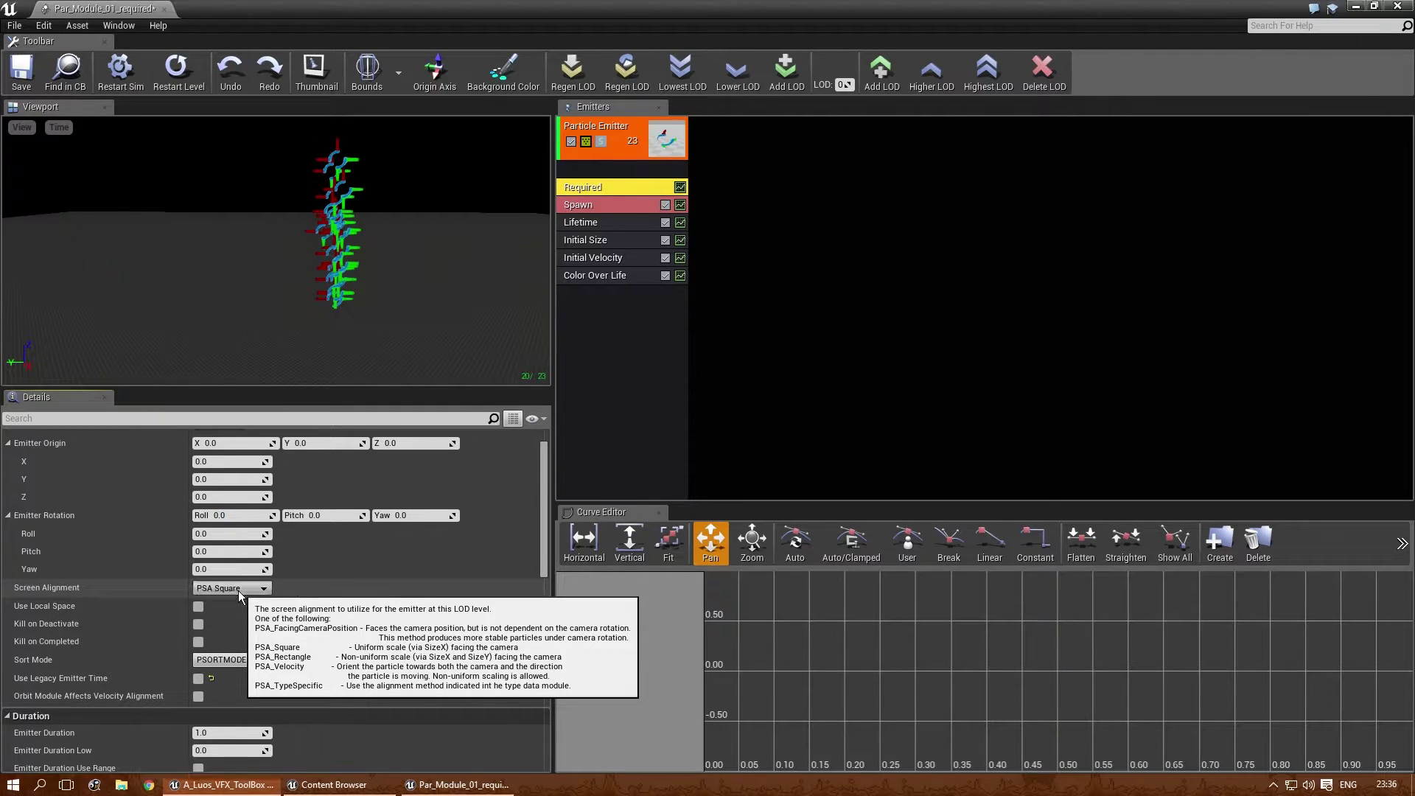
drag(397, 356, 397, 356)
click(228, 588)
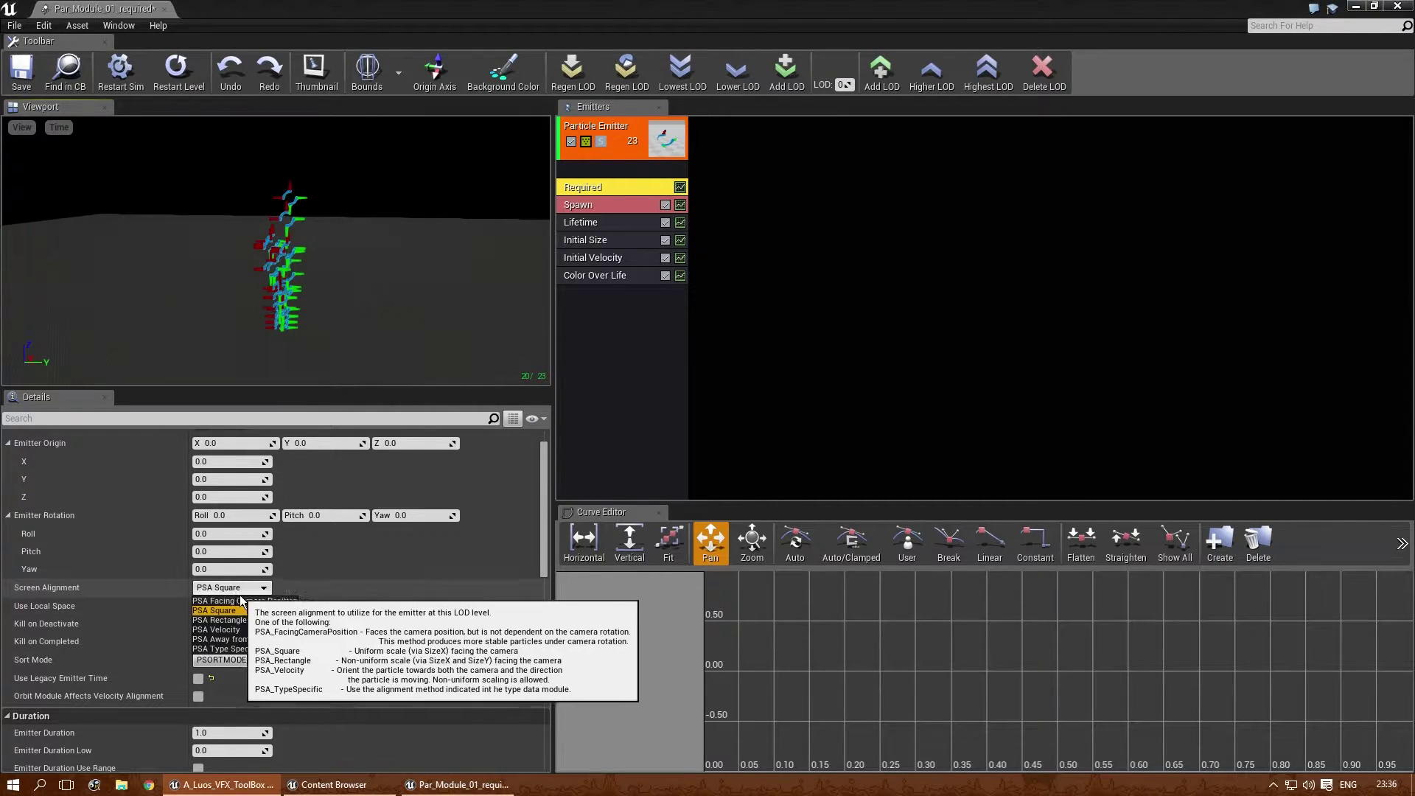
click(246, 601)
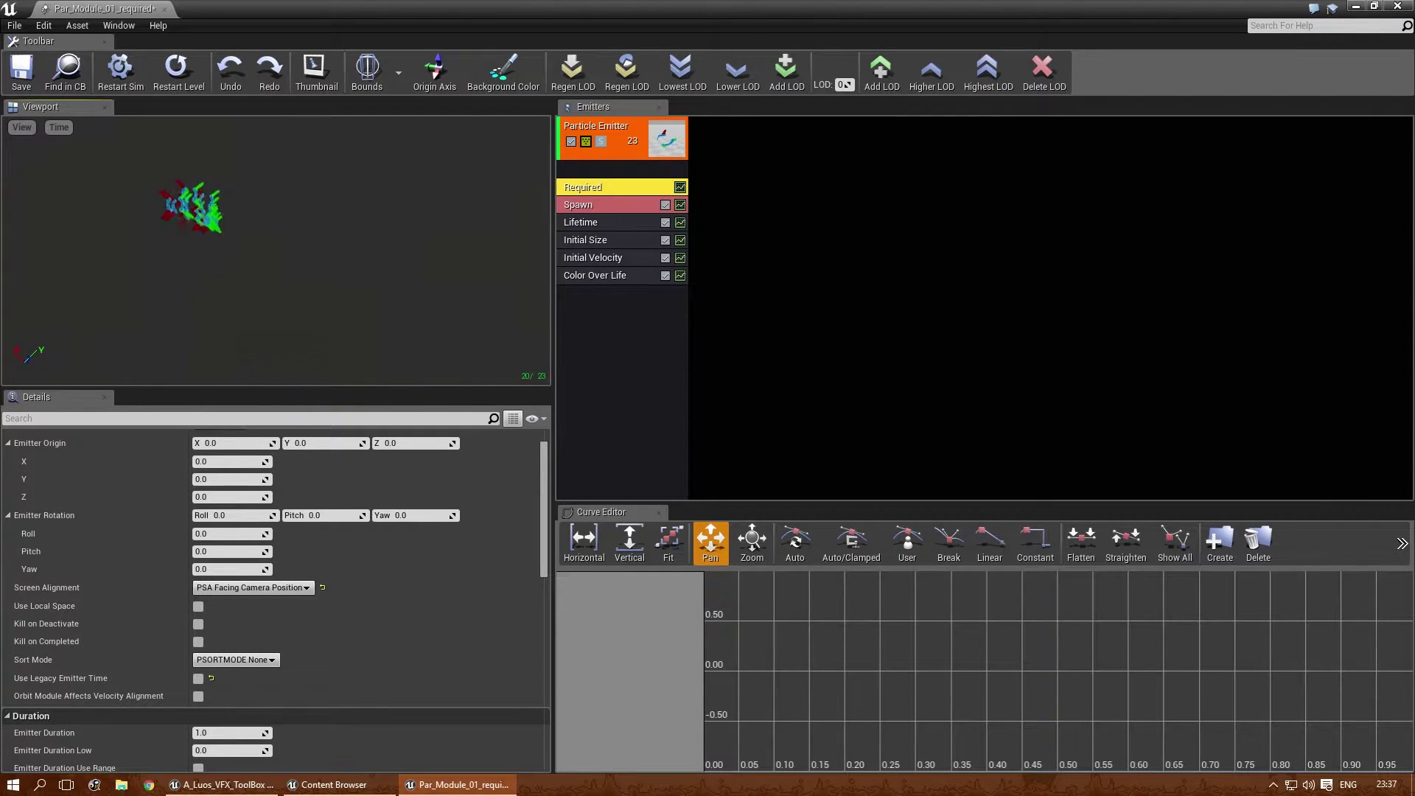
drag(303, 282, 302, 282)
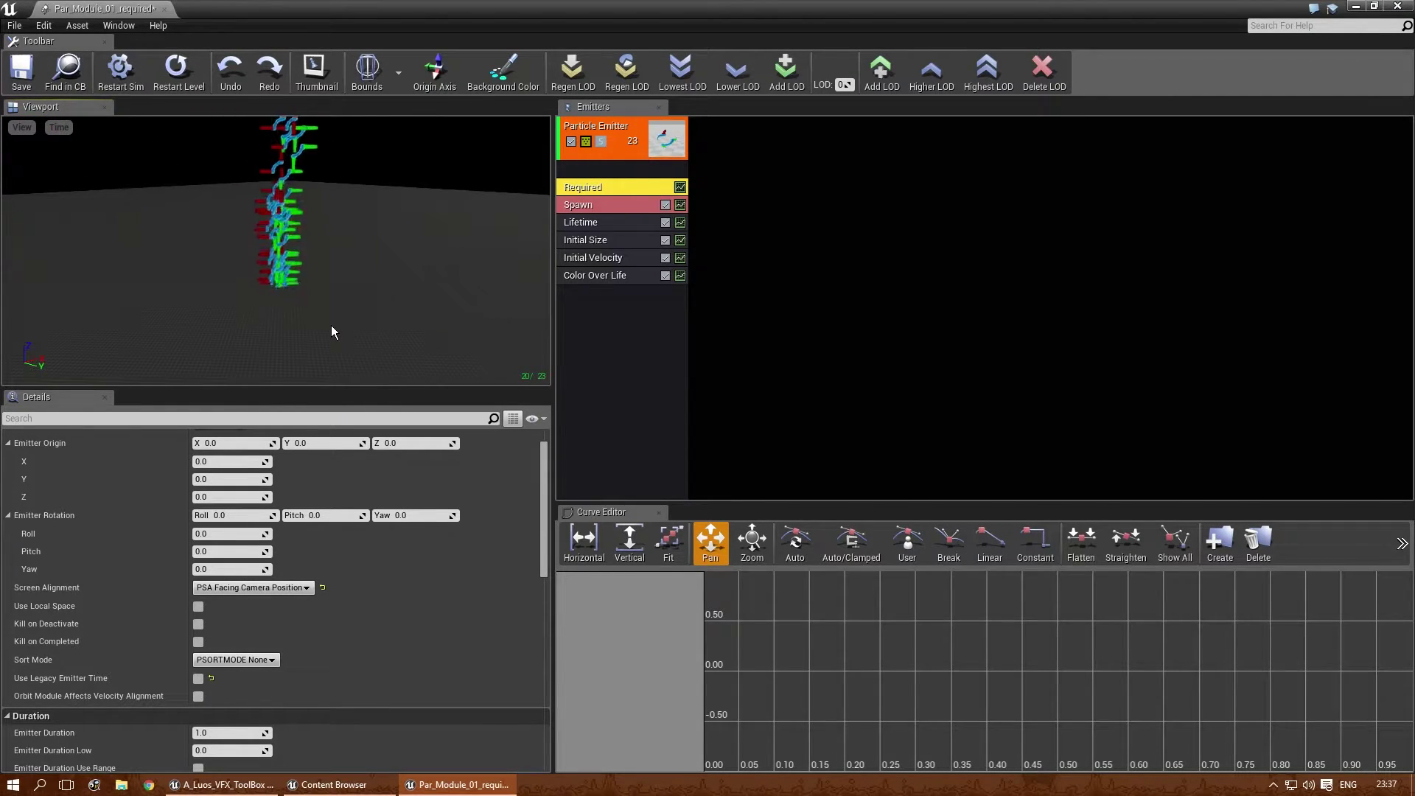
- Change the Screen Alignment to PSA Rectangle
mouse_move(241, 593)
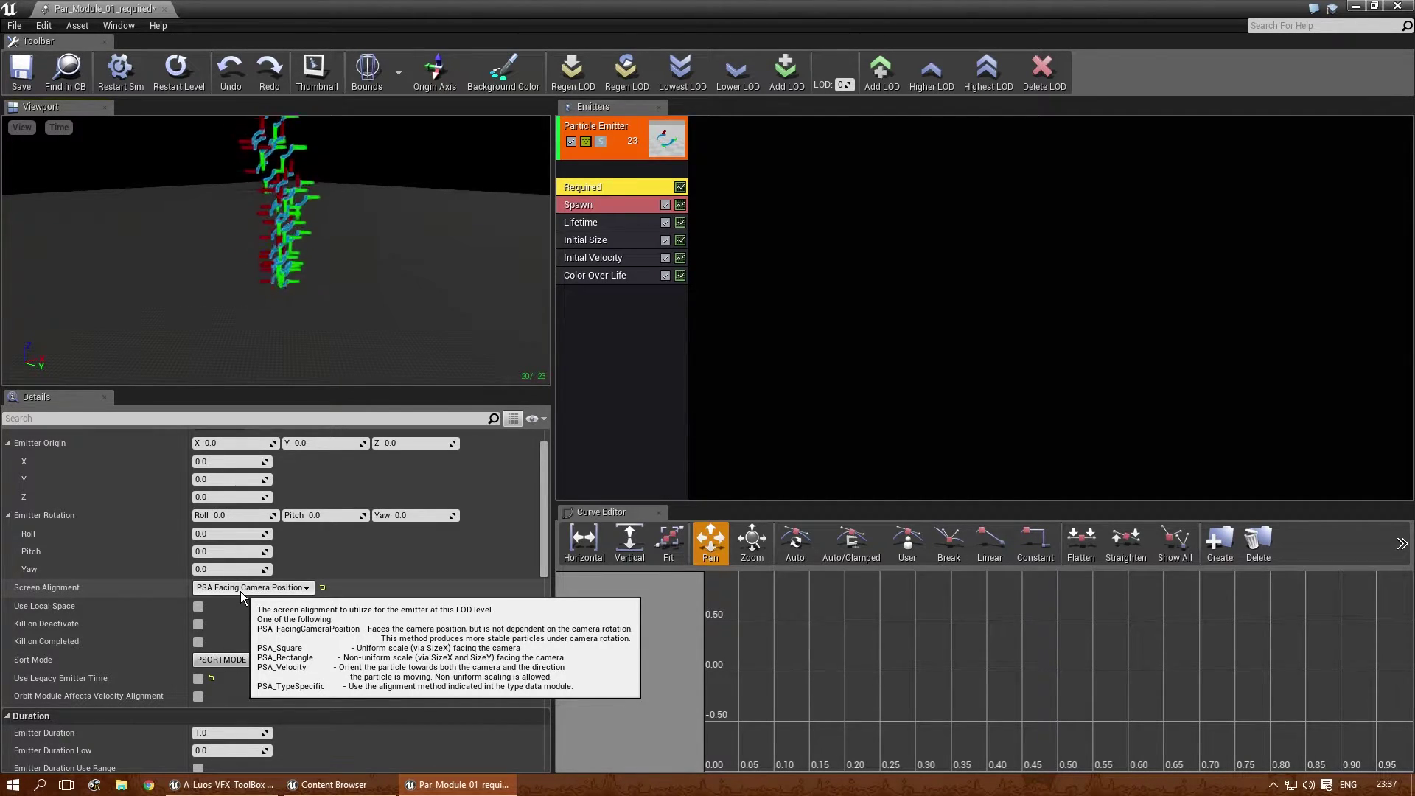
click(240, 591)
click(276, 623)
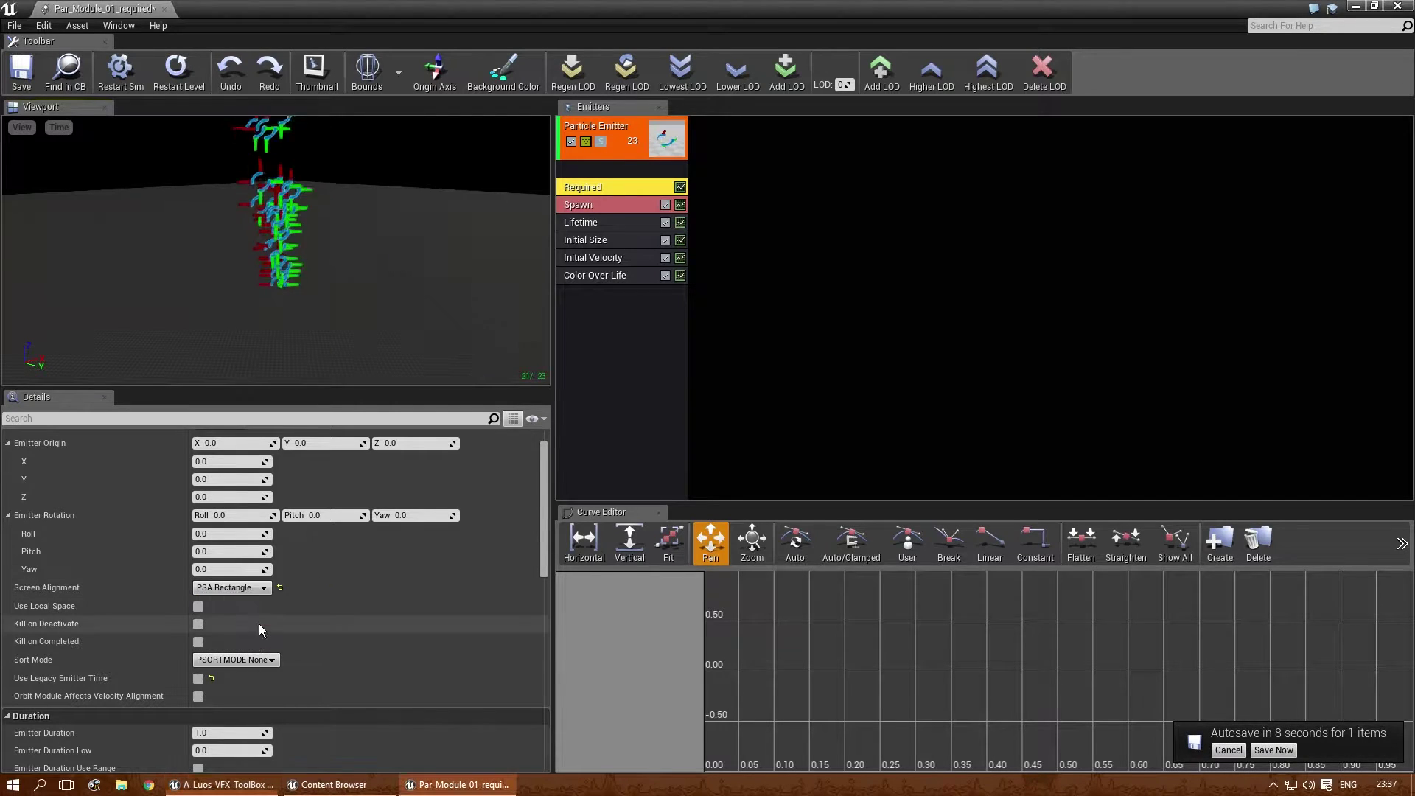
- Enable Use Extremes in the Initial Size module's Start Size distribution and set its Min X to 1
click(610, 235)
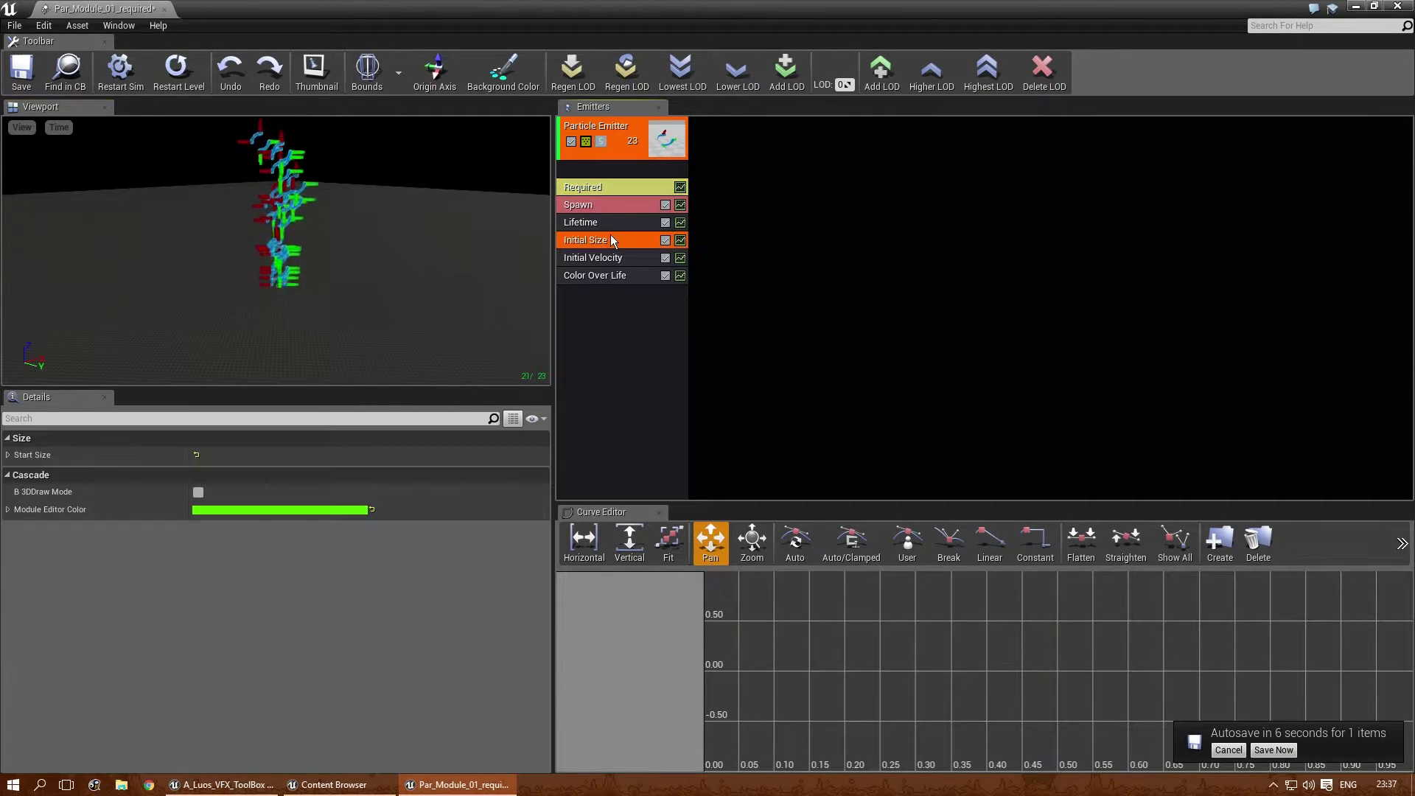
click(8, 455)
click(15, 473)
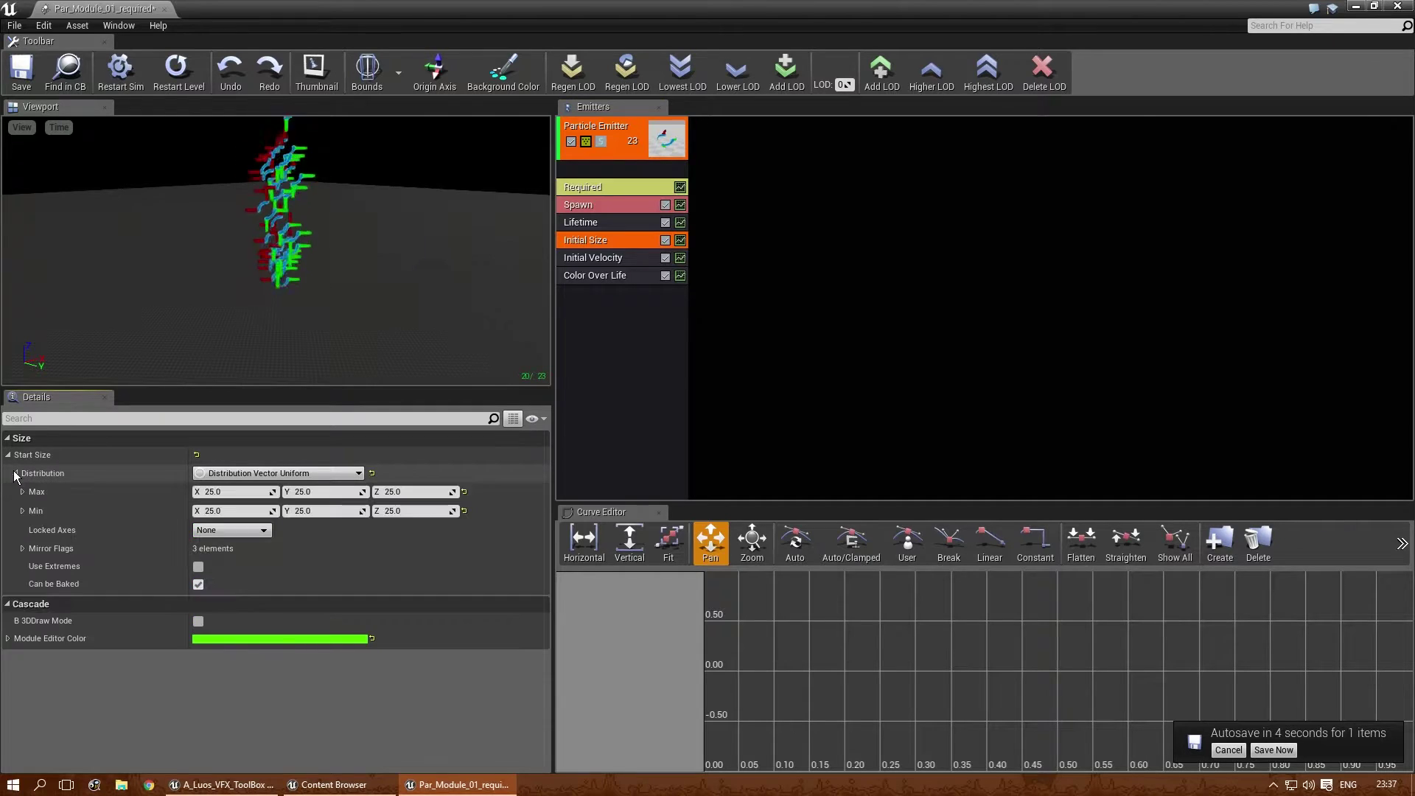
click(200, 567)
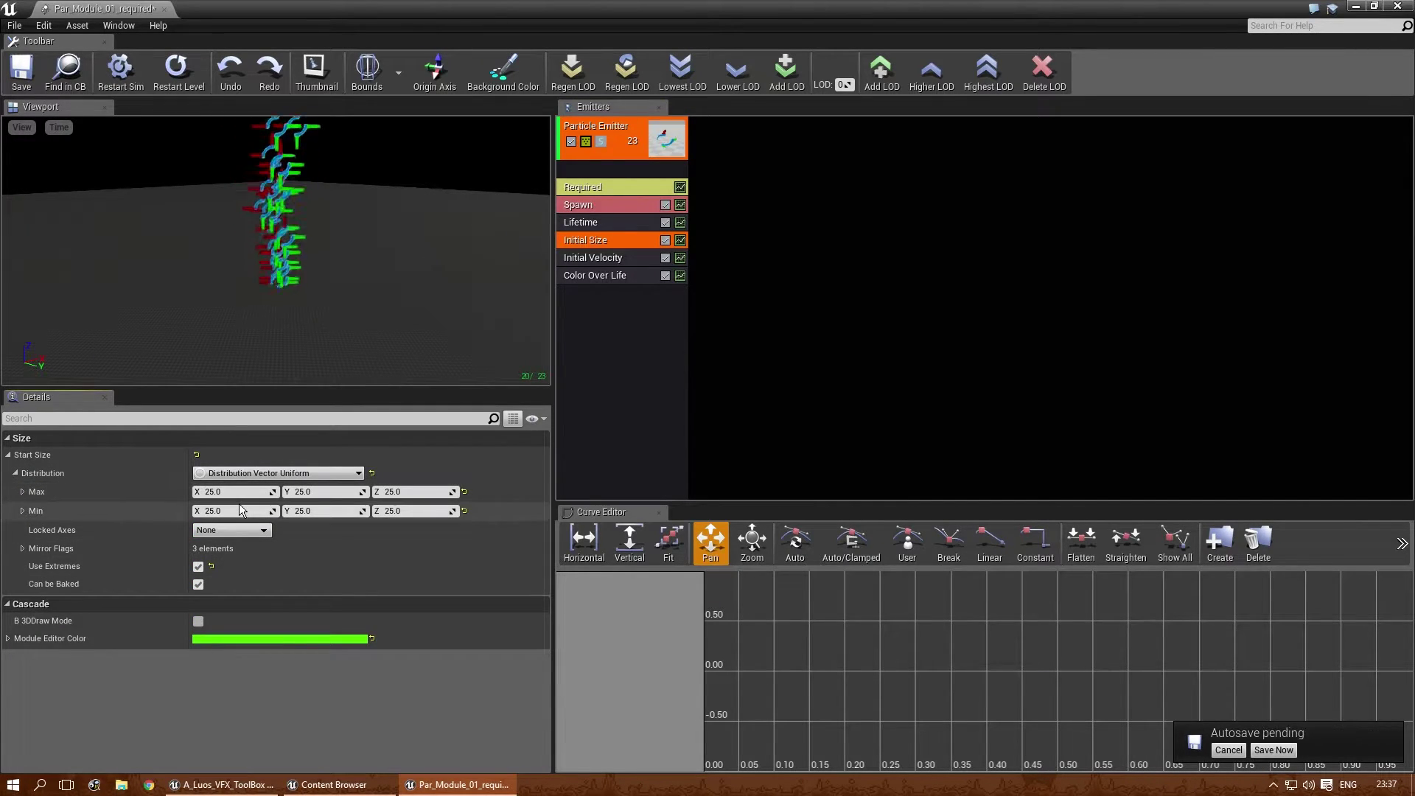
click(230, 510)
text(1)
key(Return)
click(257, 295)
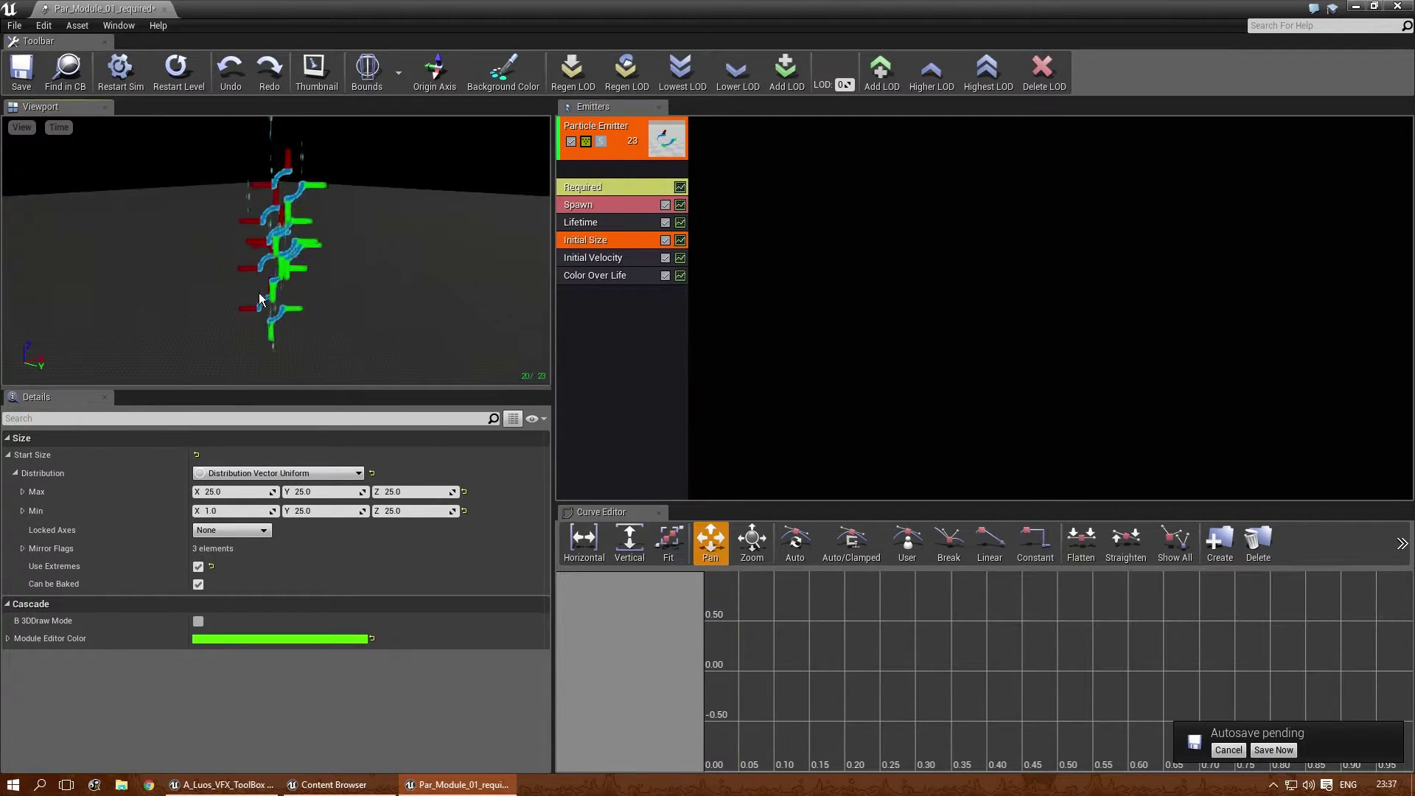
mouse_move(267, 304)
mouse_down()
mouse_move(267, 276)
mouse_move(266, 304)
mouse_up()
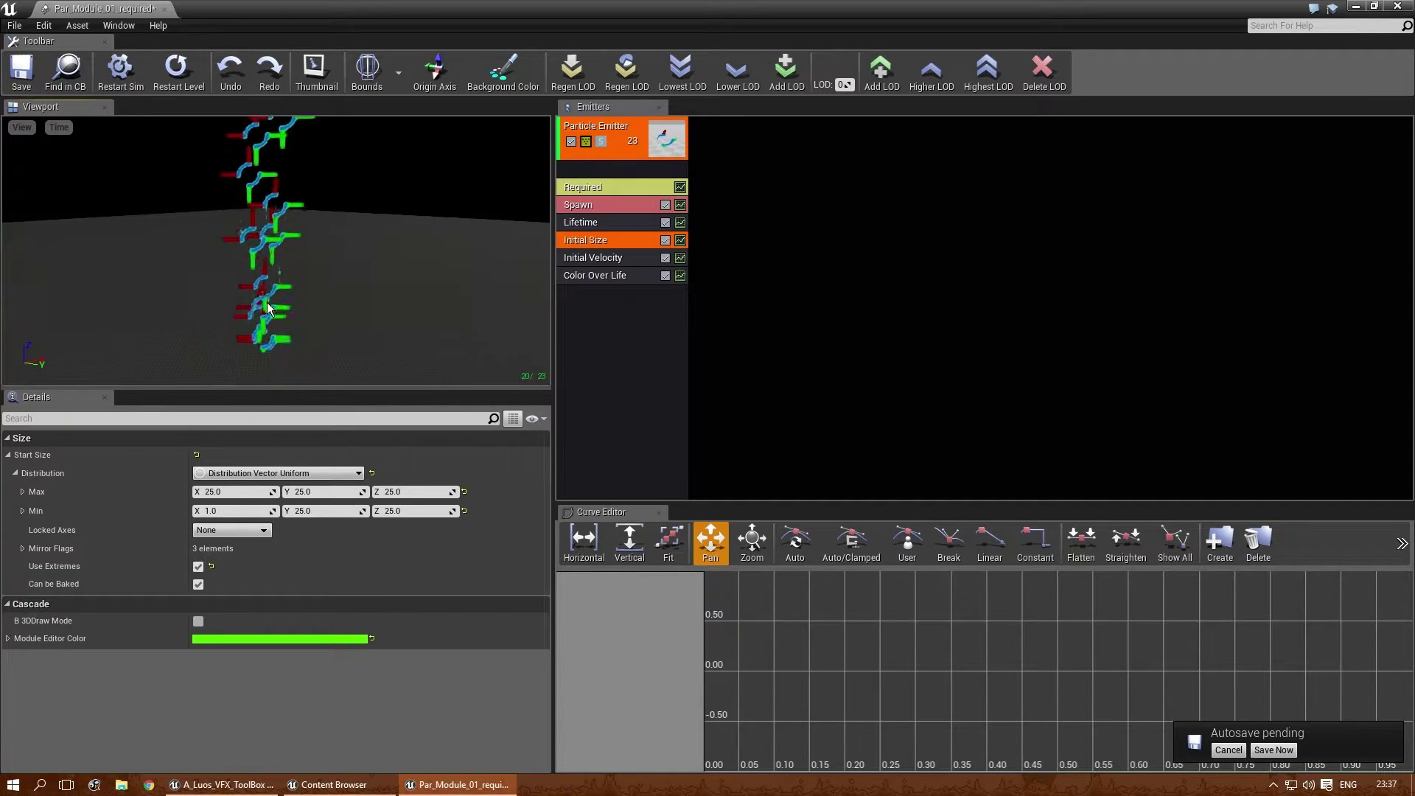
- Set the Start Size distribution's Max Y to 5 and Min X to 5
click(232, 494)
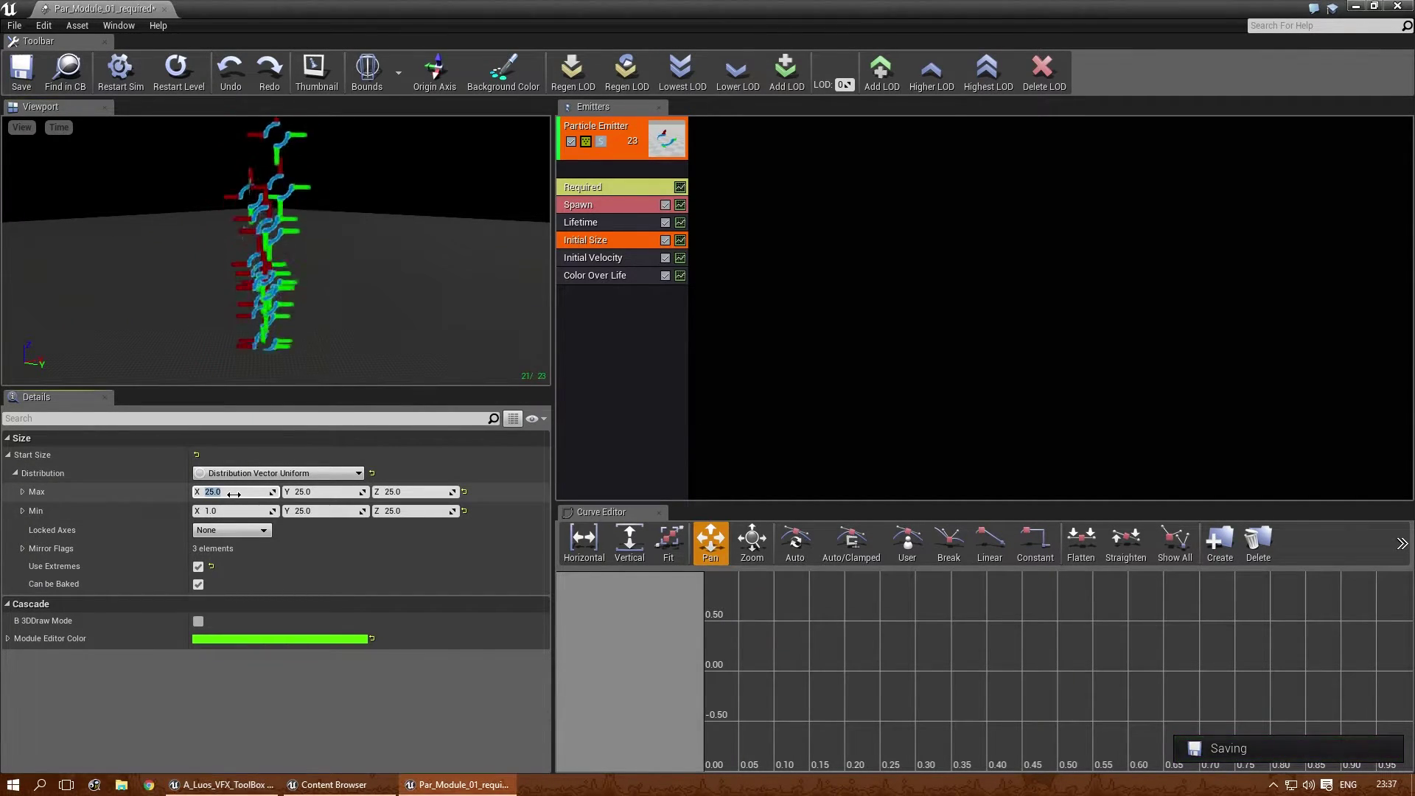
key(Tab)
text(5)
key(Return)
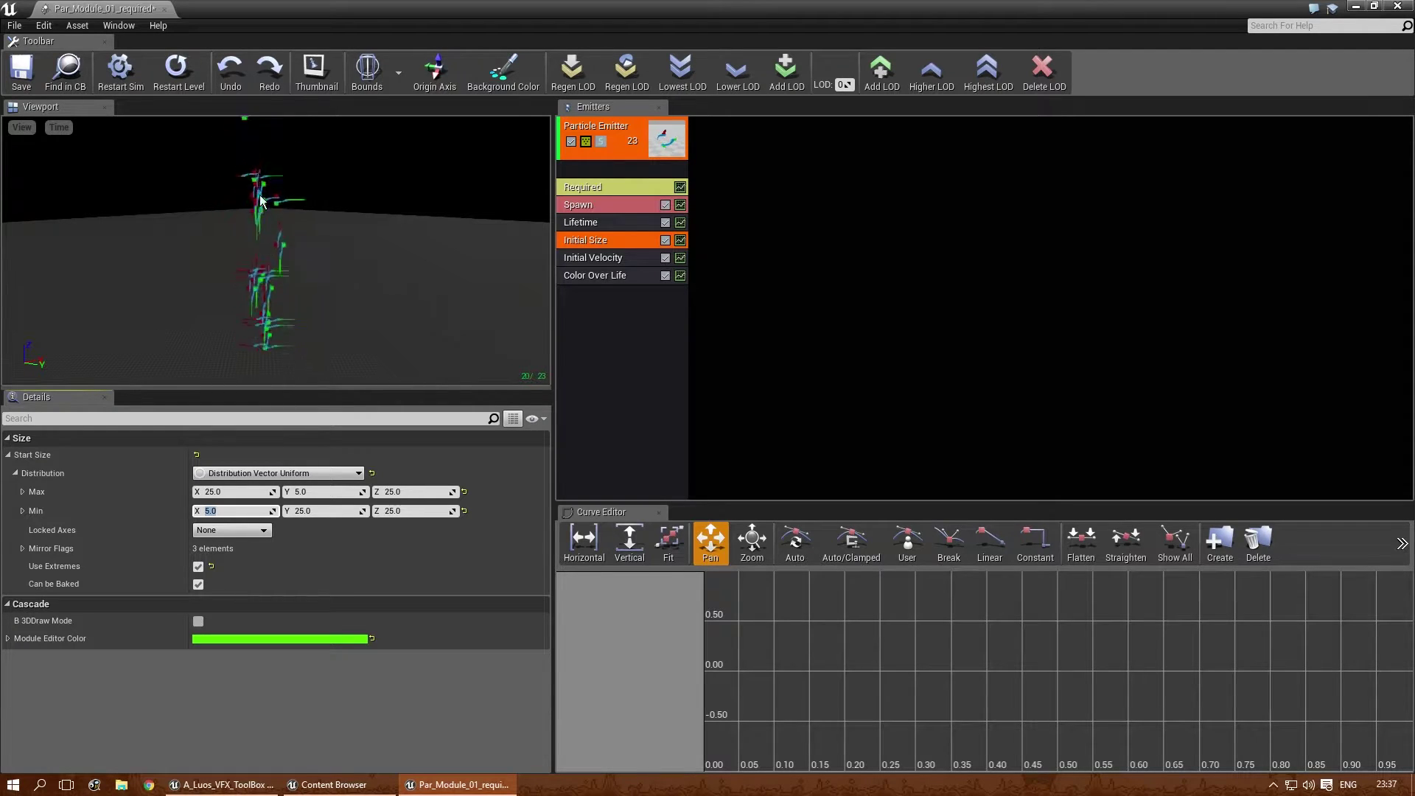
- Turn off Use Extremes and restore the Start Size distribution's Max Y and Min X to 25
click(199, 566)
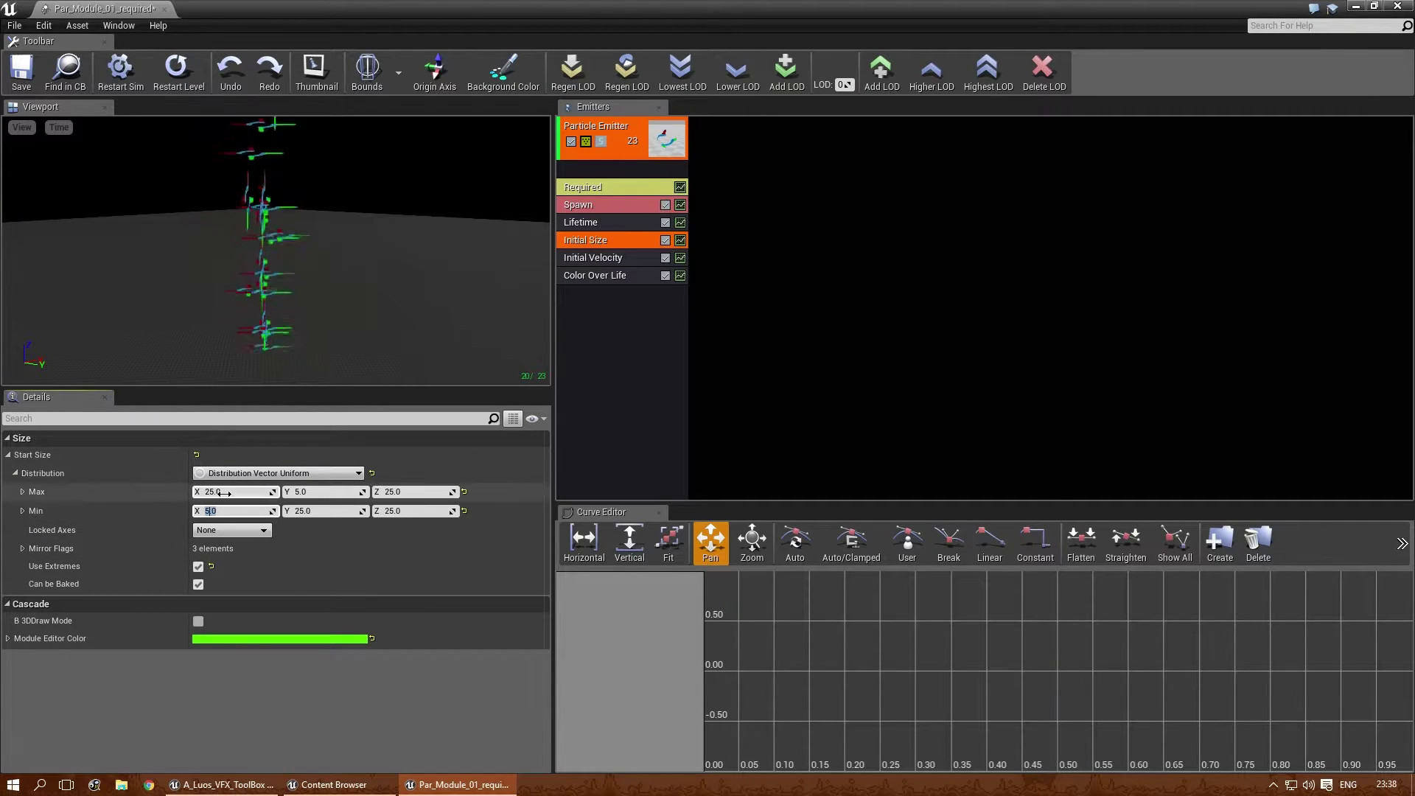
click(198, 567)
click(309, 491)
text(25)
key(Return)
click(310, 492)
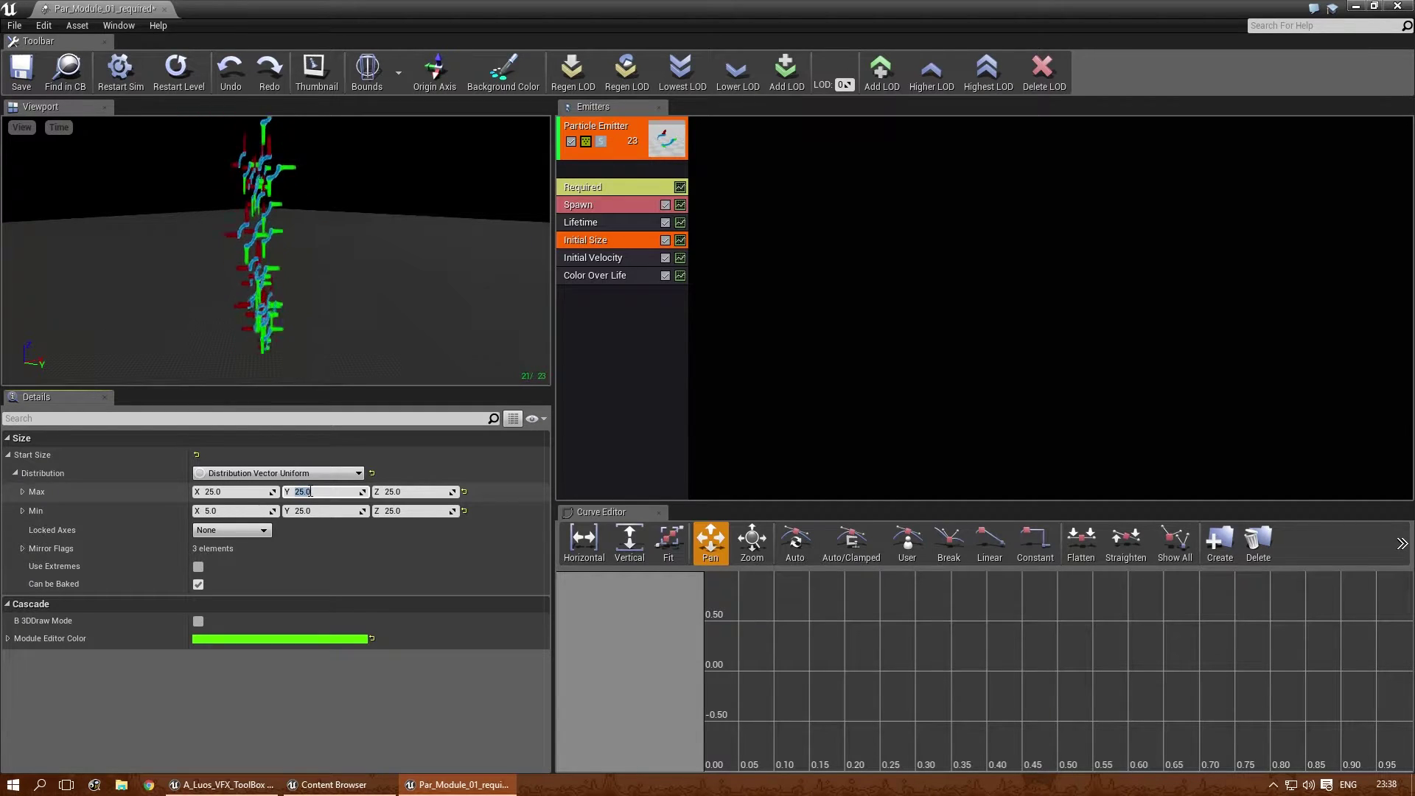
click(254, 512)
text(25)
key(Return)
click(253, 512)
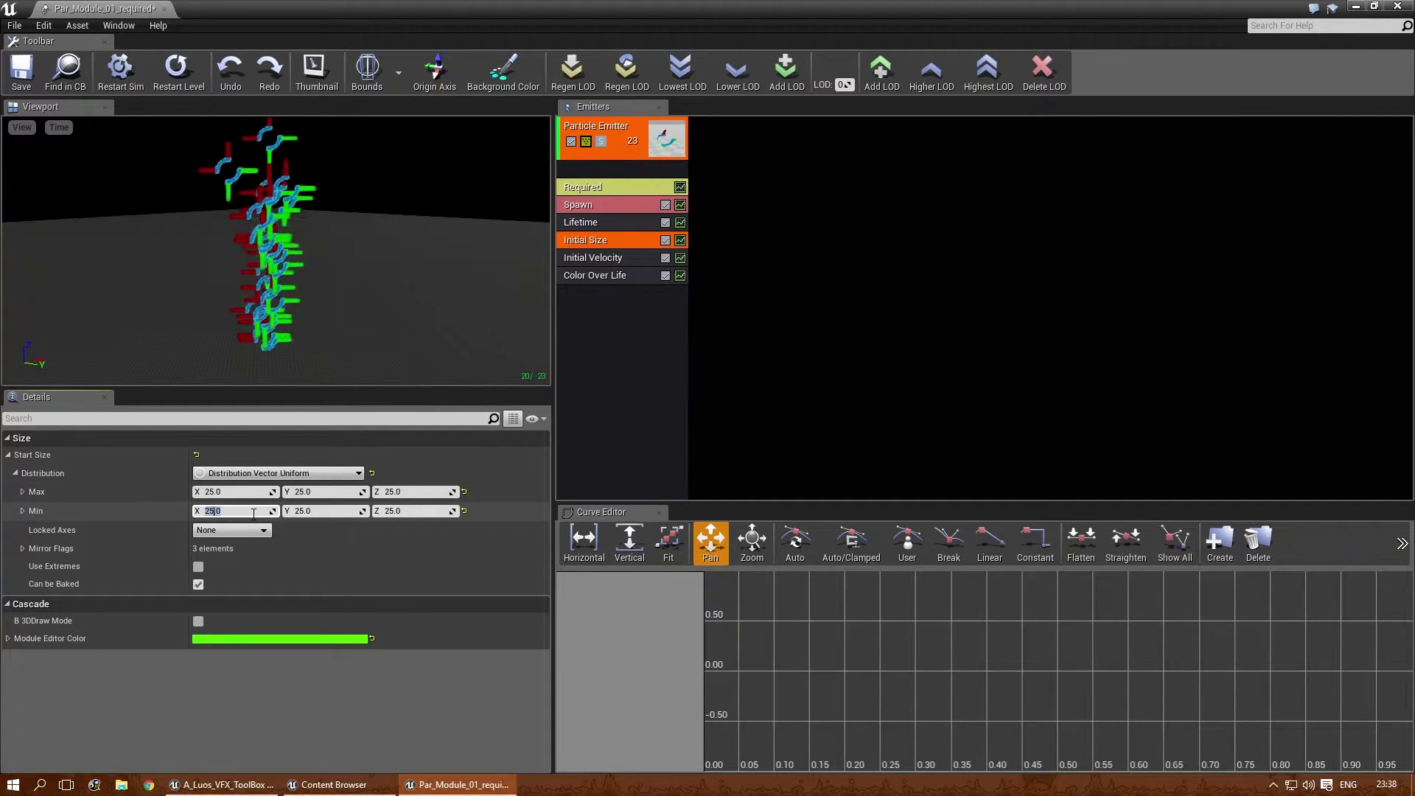
- Set the Required module's Screen Alignment to PSA Velocity and view the particles from farther away
click(590, 188)
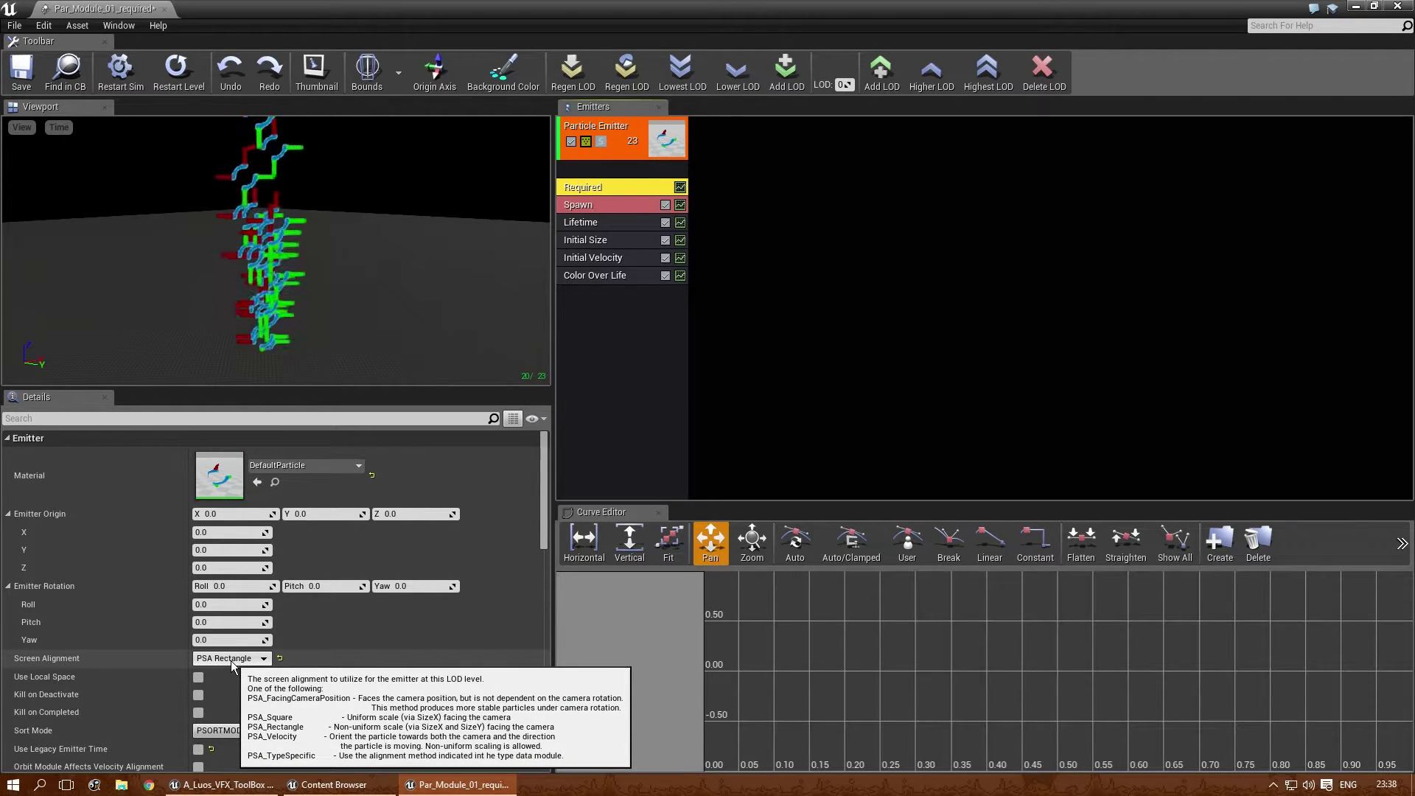
click(261, 659)
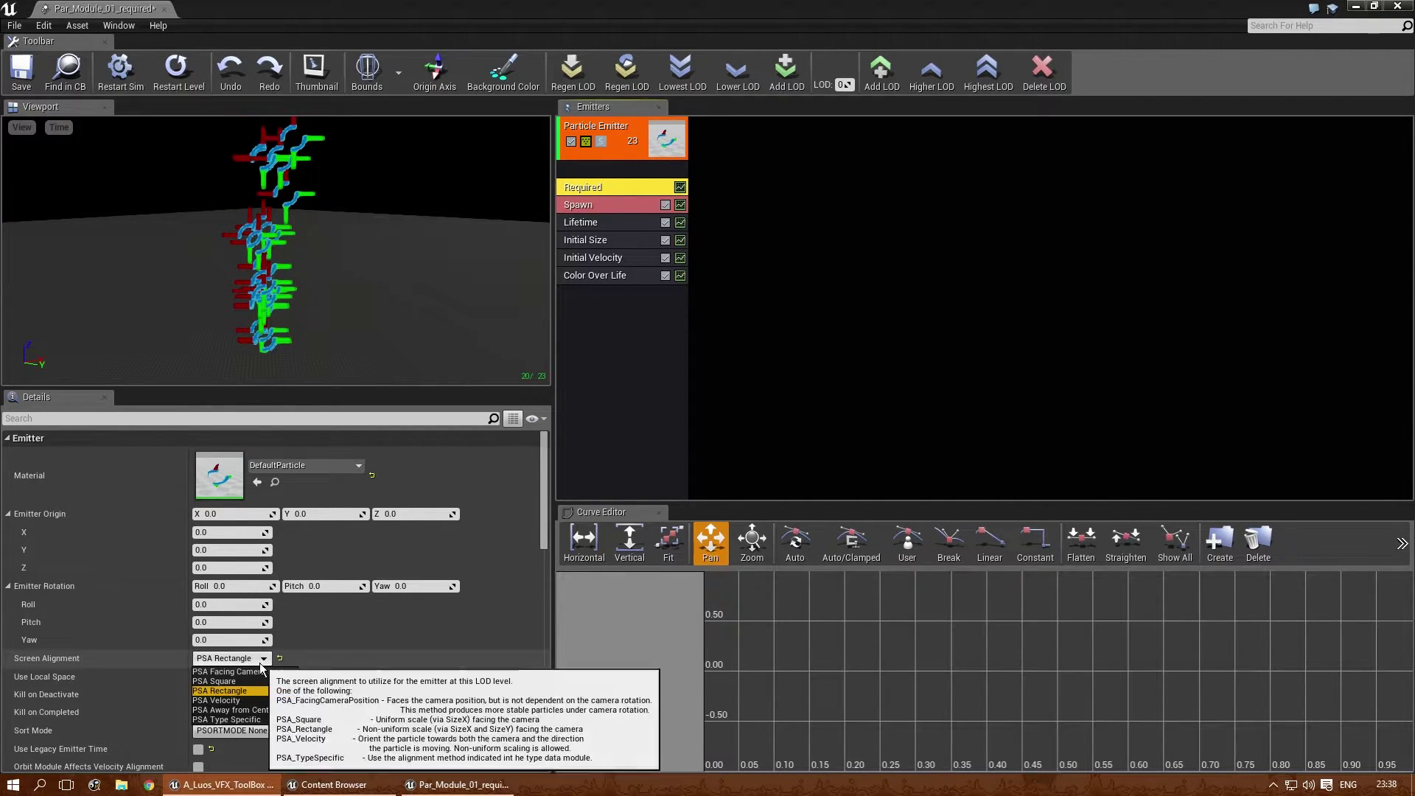
scroll(259, 666, down, 1)
click(227, 676)
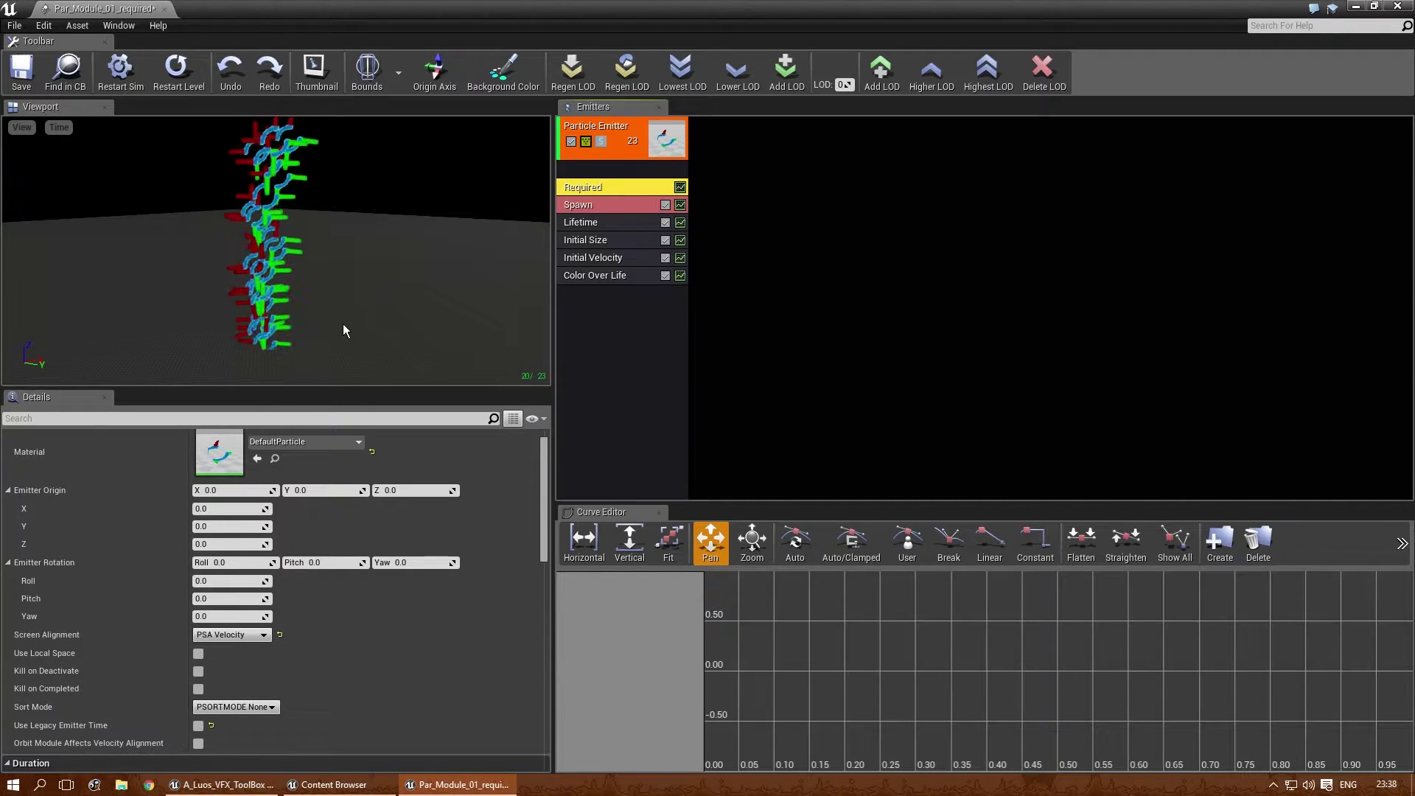
scroll(342, 324, down, 3)
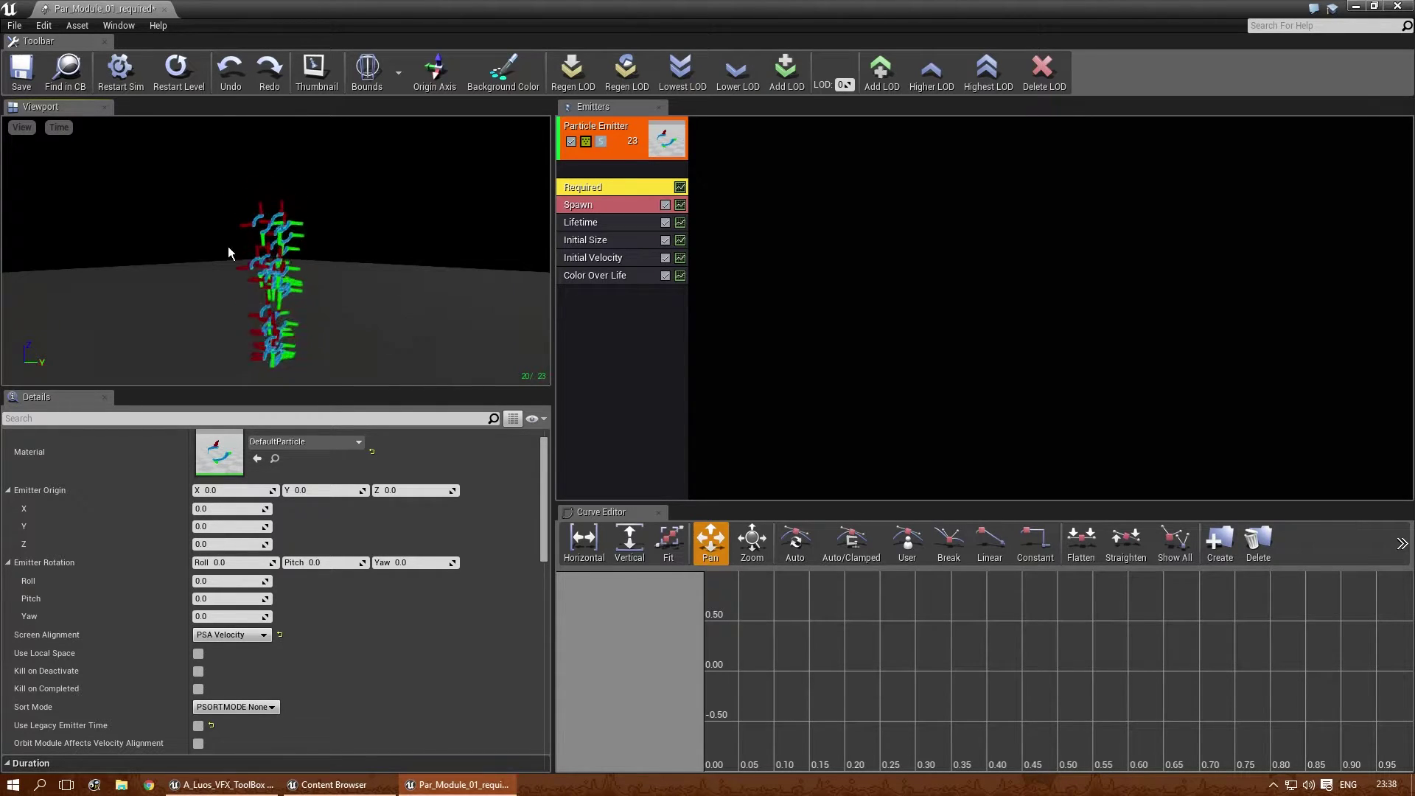
- Set both Max X and Min X of the Initial Velocity module's Start Velocity distribution to 100
click(616, 258)
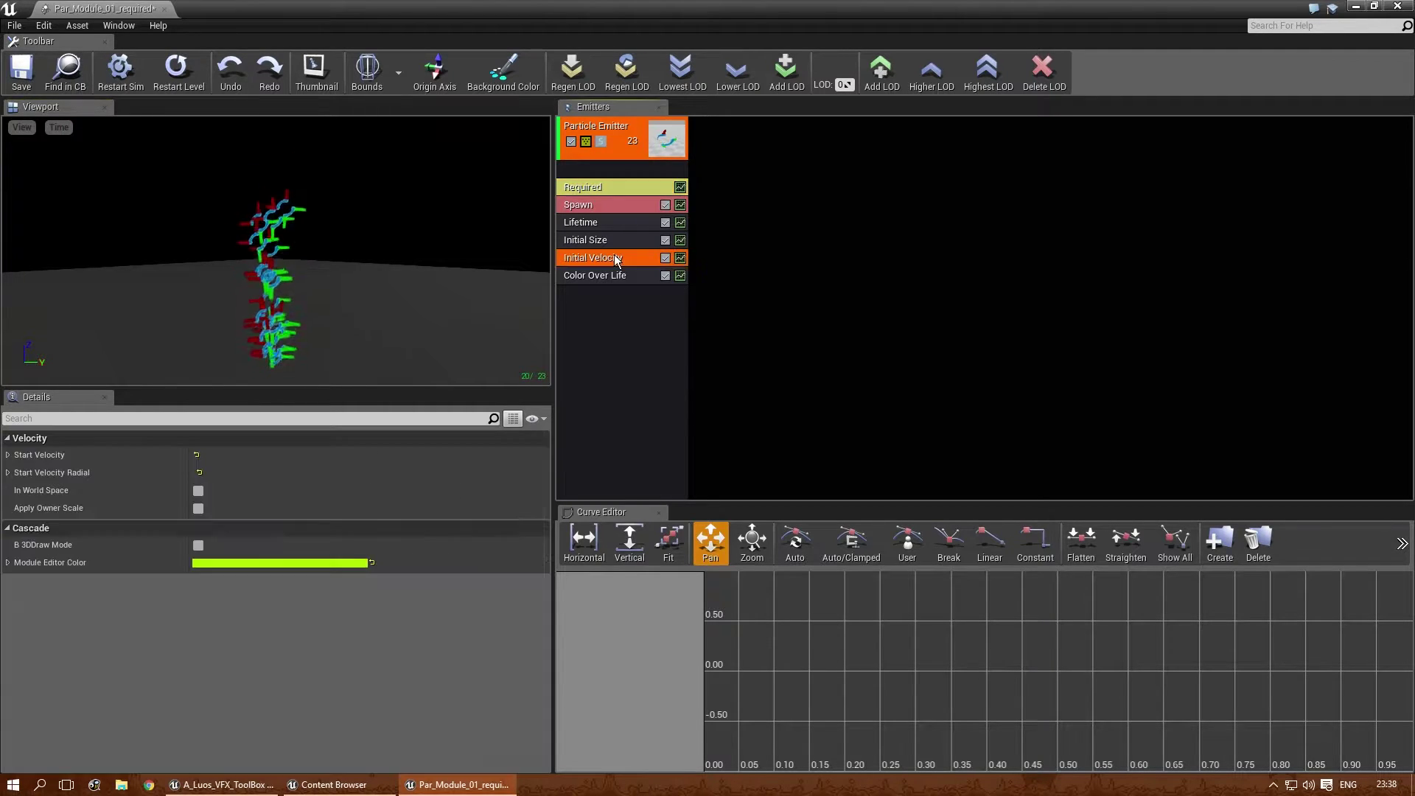
click(7, 455)
click(16, 473)
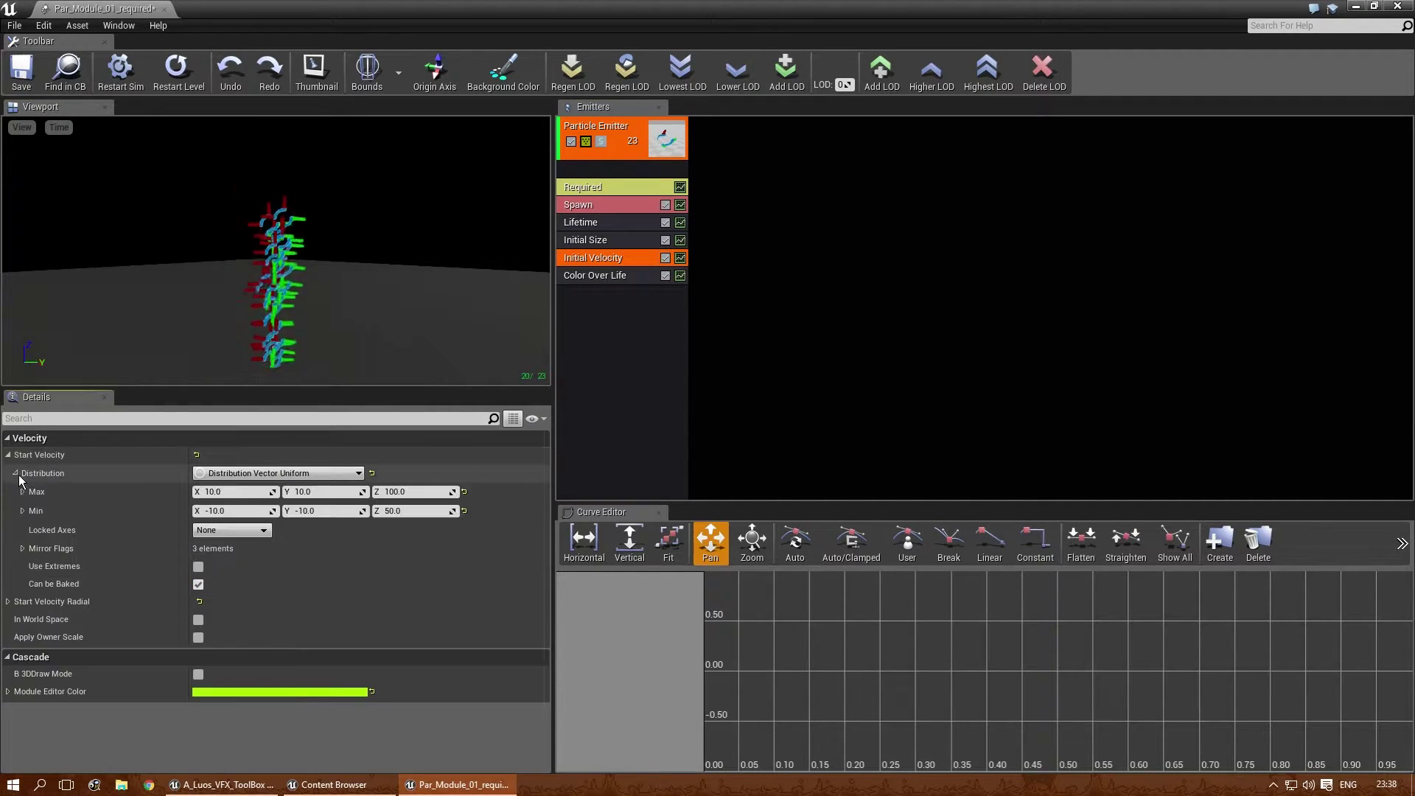
click(257, 495)
text(100)
key(Return)
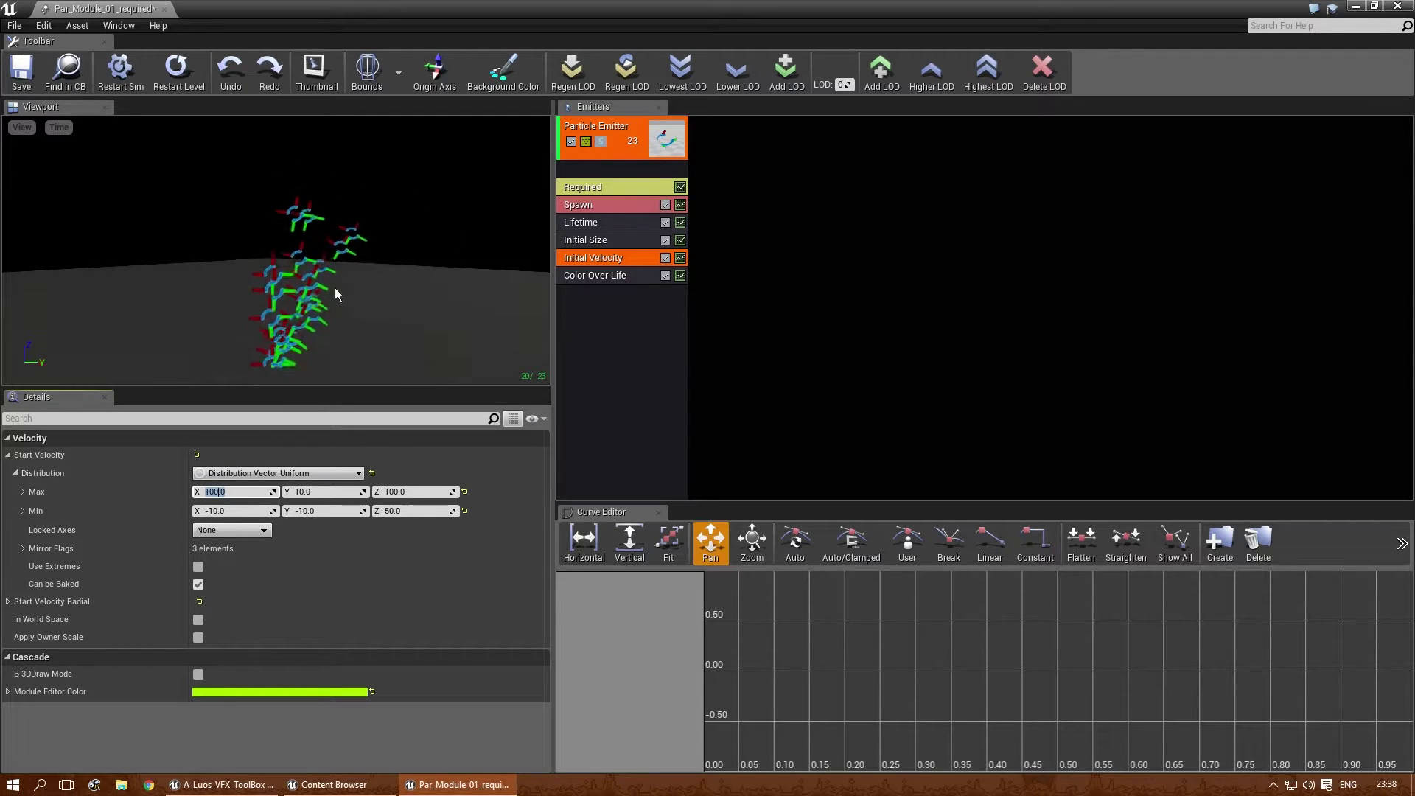
click(248, 509)
text(100)
key(Return)
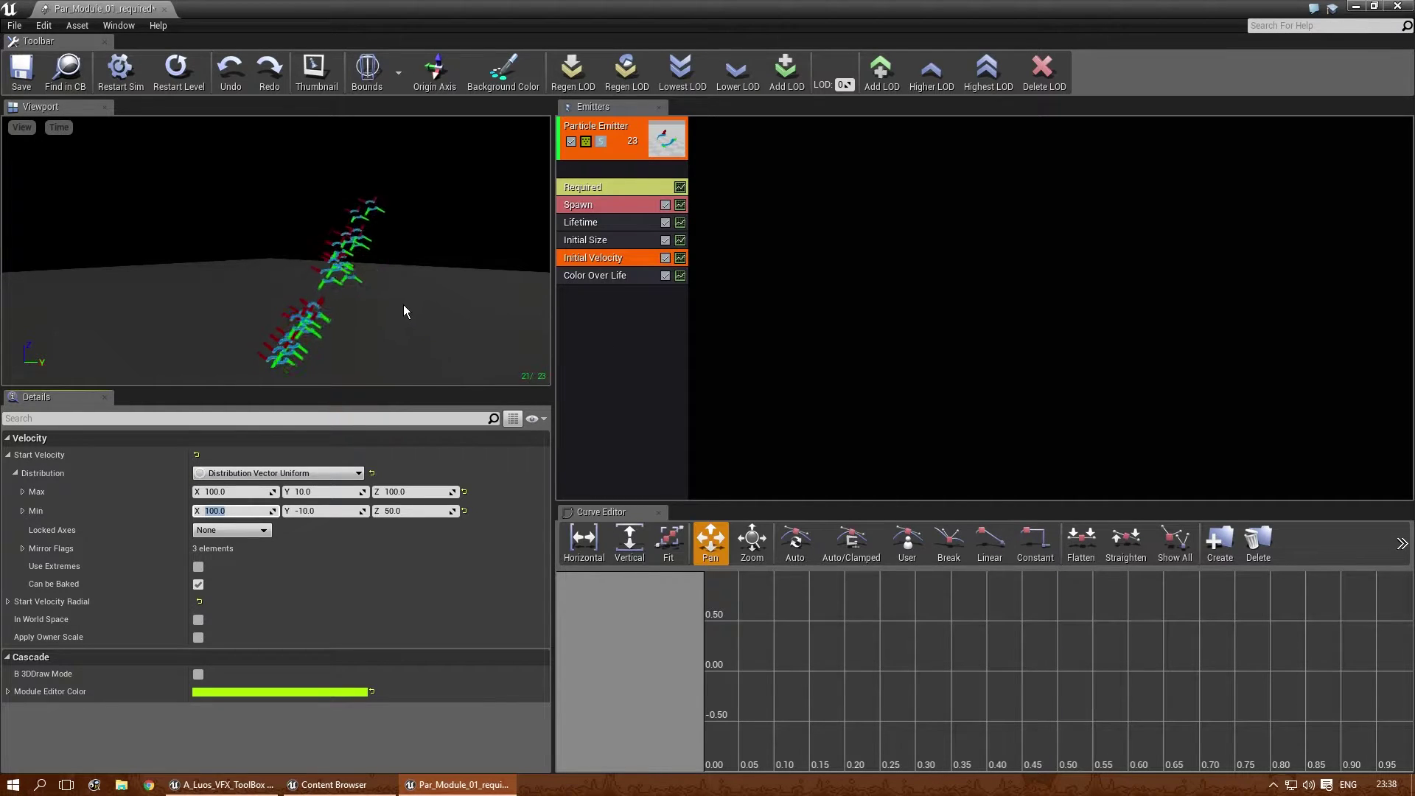
- Add a Size By Speed module to the emitter with Speed Scale Y set to 1 and Max Scale Y set to 10
right_click(599, 308)
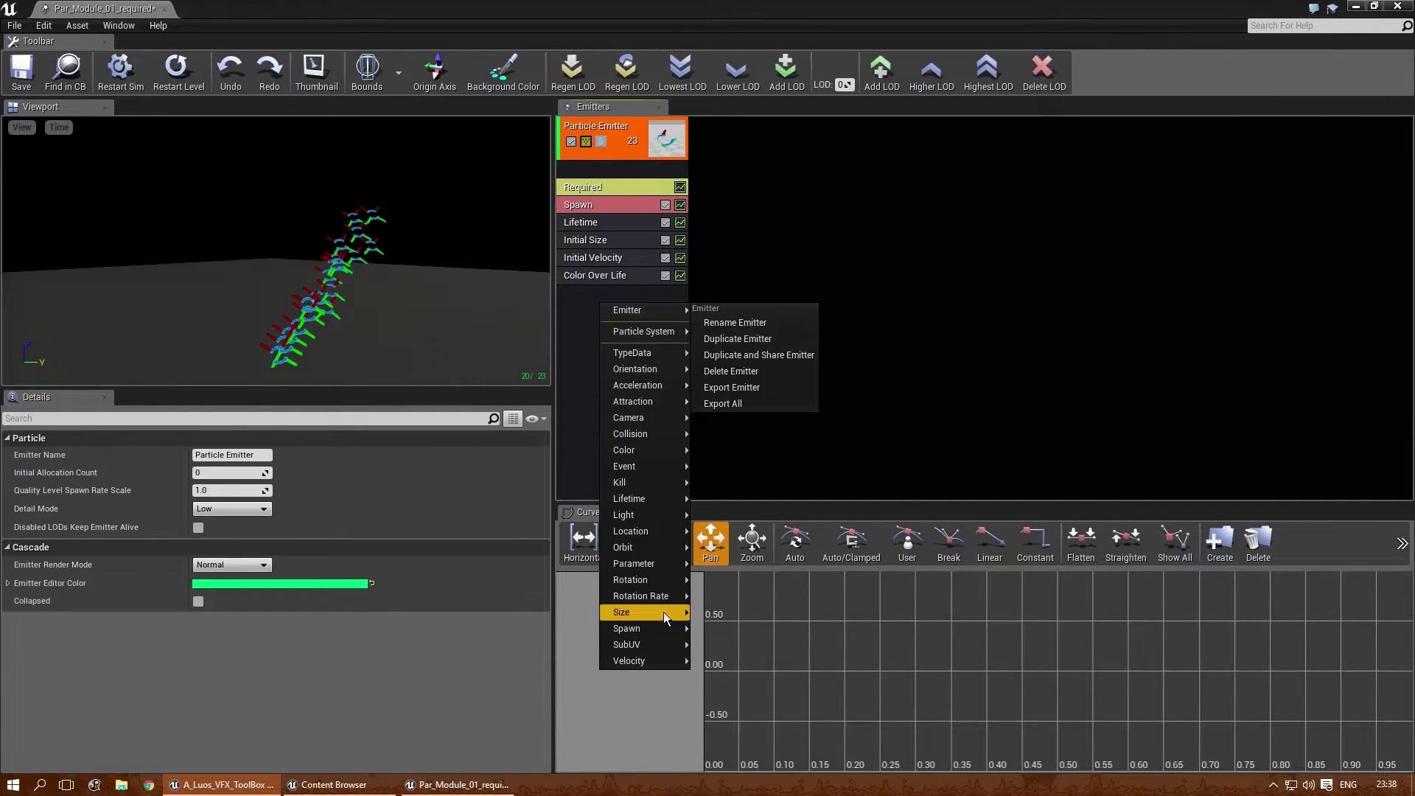
mouse_move(648, 613)
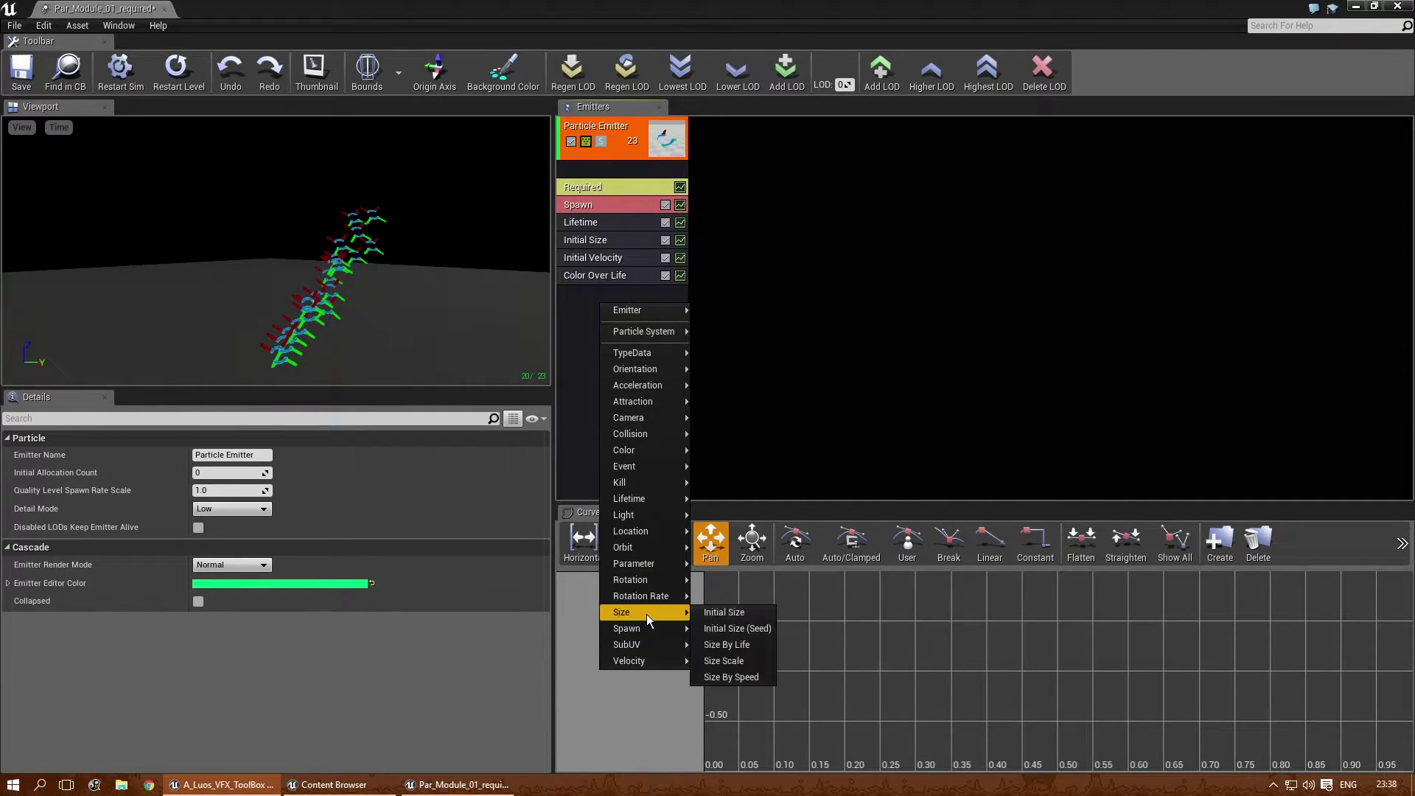
click(752, 674)
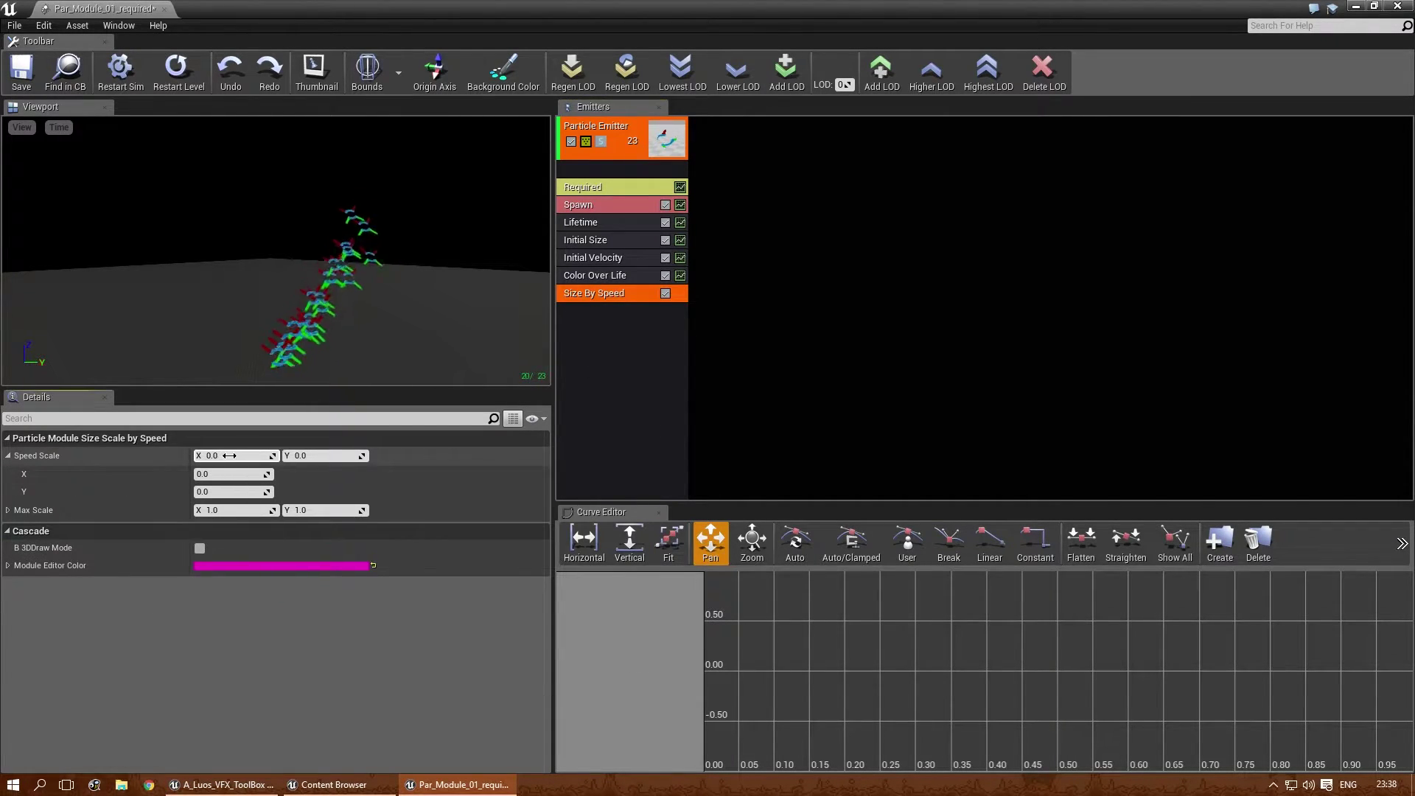
text(1)
key(Return)
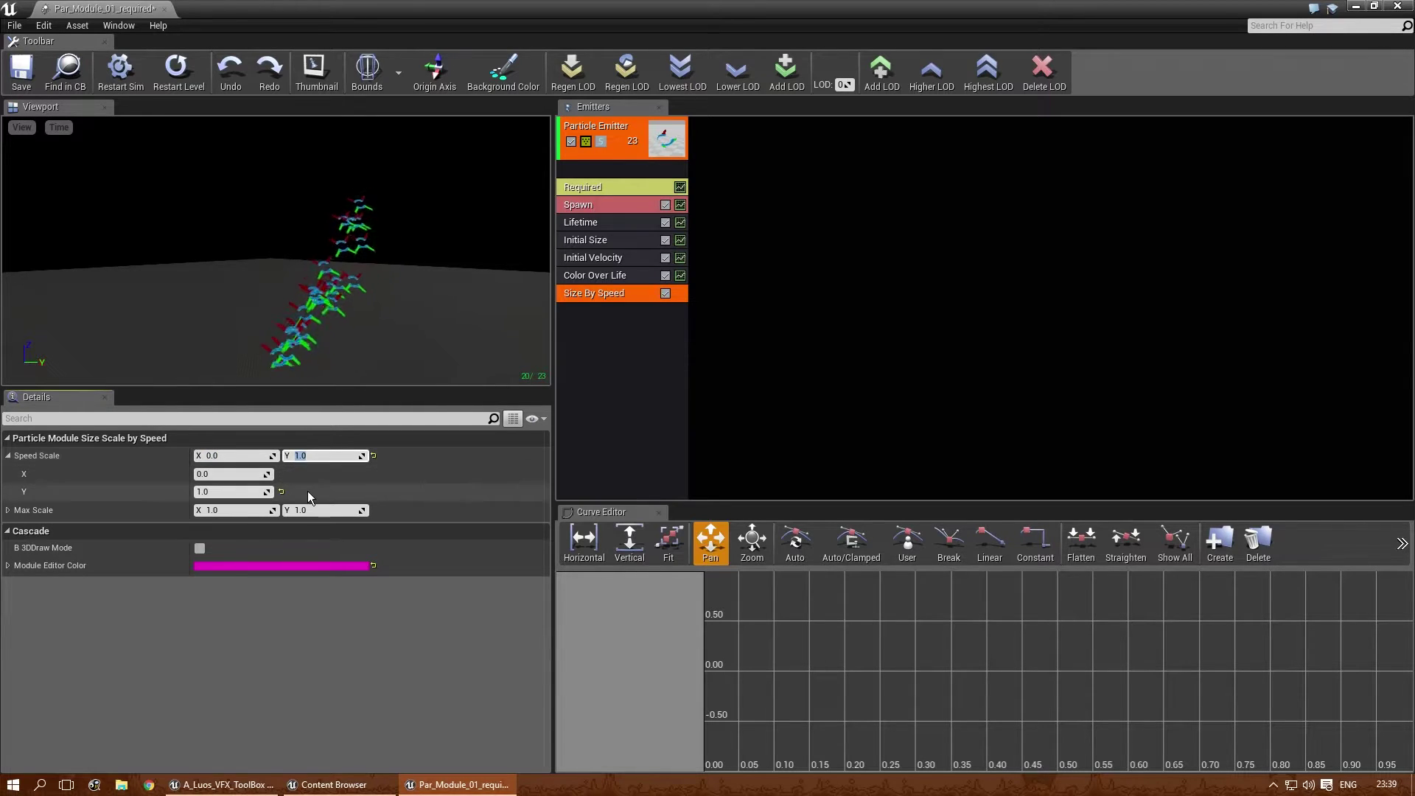
click(329, 509)
text(10)
key(Return)
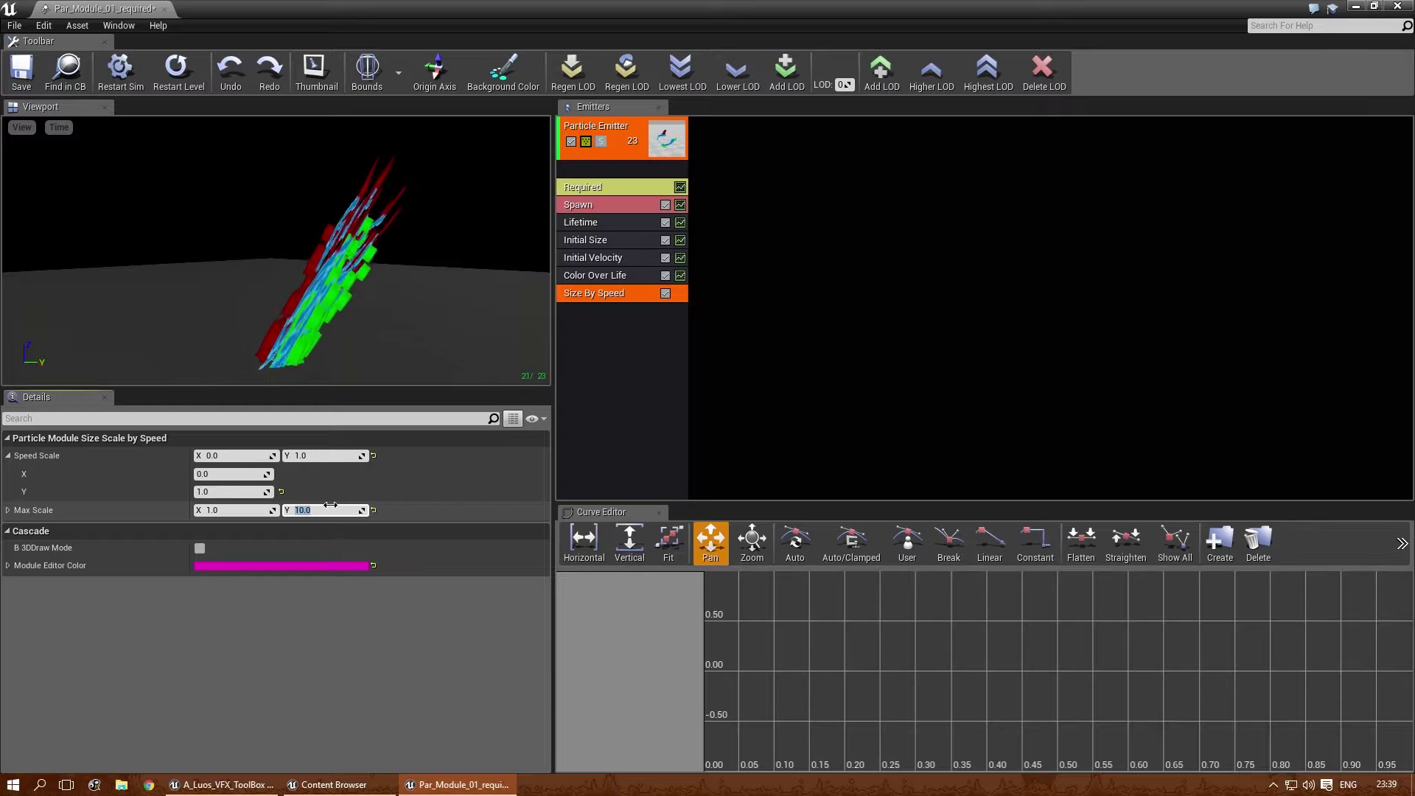
- Try PSA Square as the Required module's Screen Alignment, and switch the alignment to PSA Away from Center
click(596, 192)
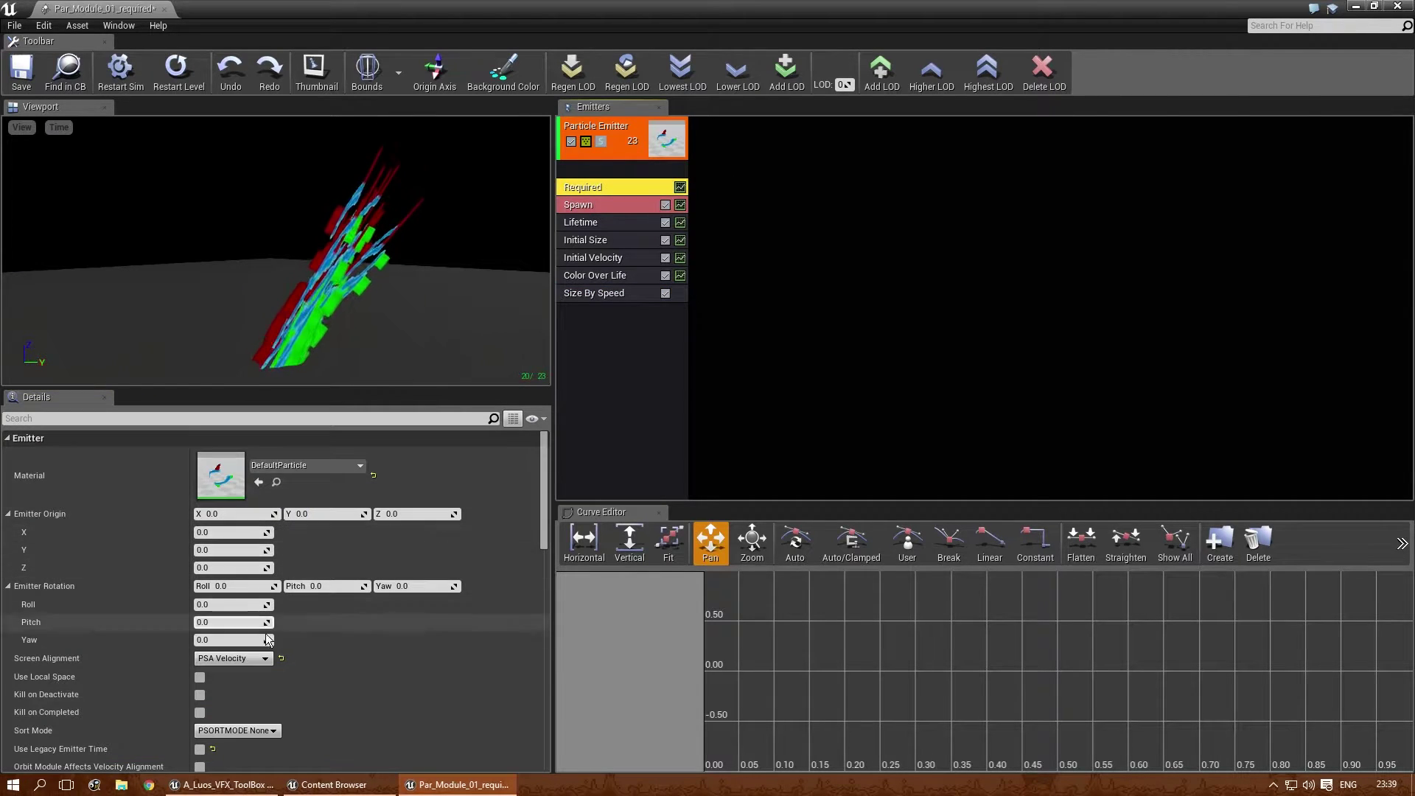
click(232, 659)
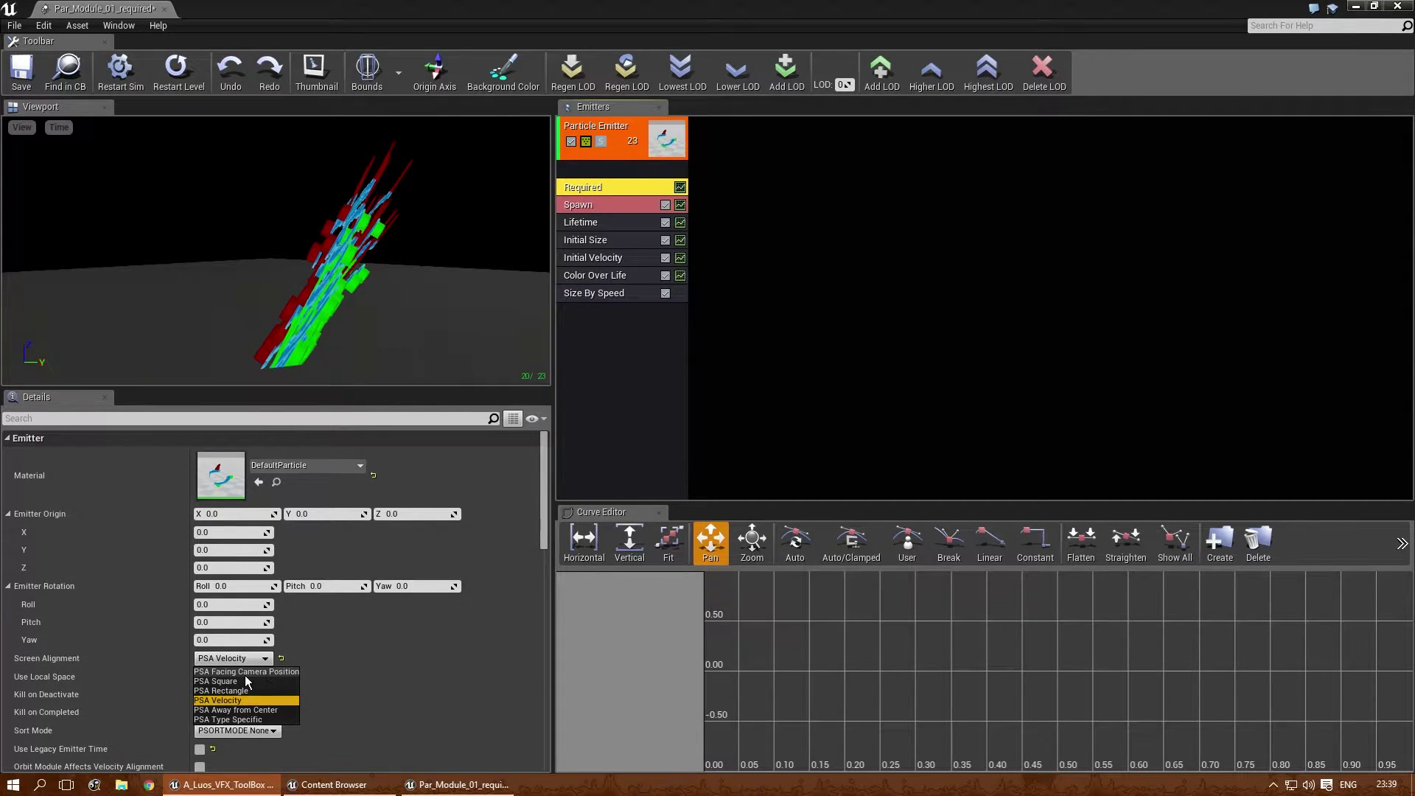
click(234, 681)
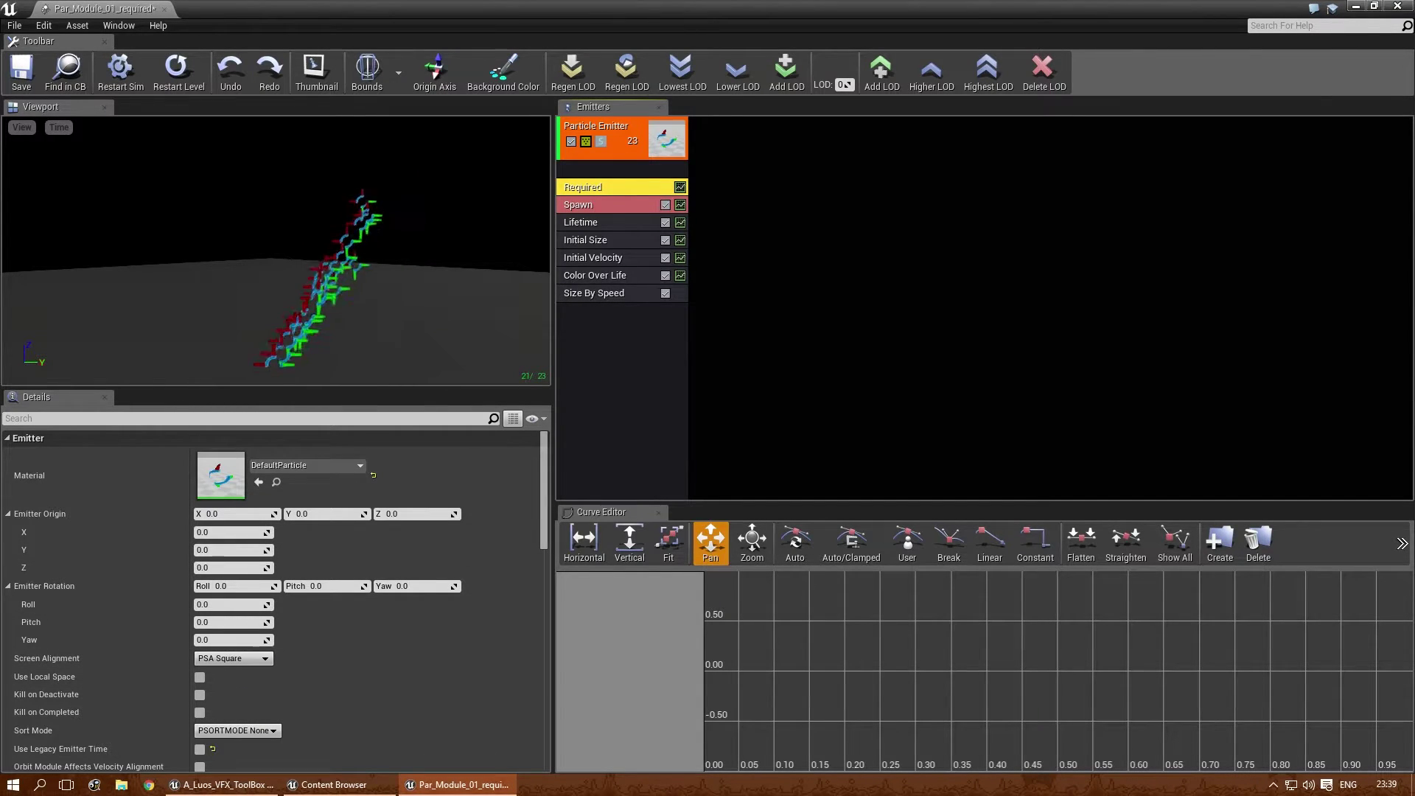
click(225, 657)
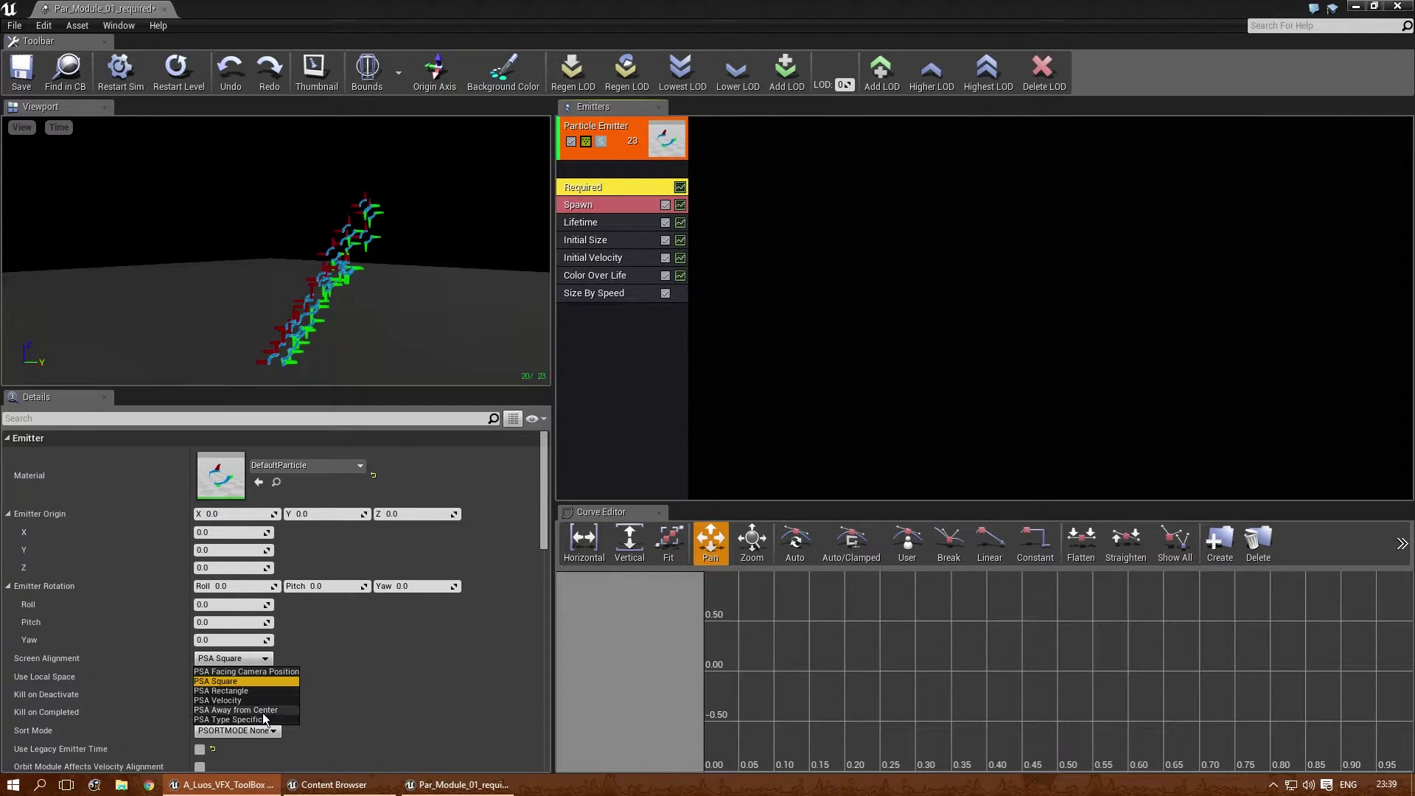
click(262, 711)
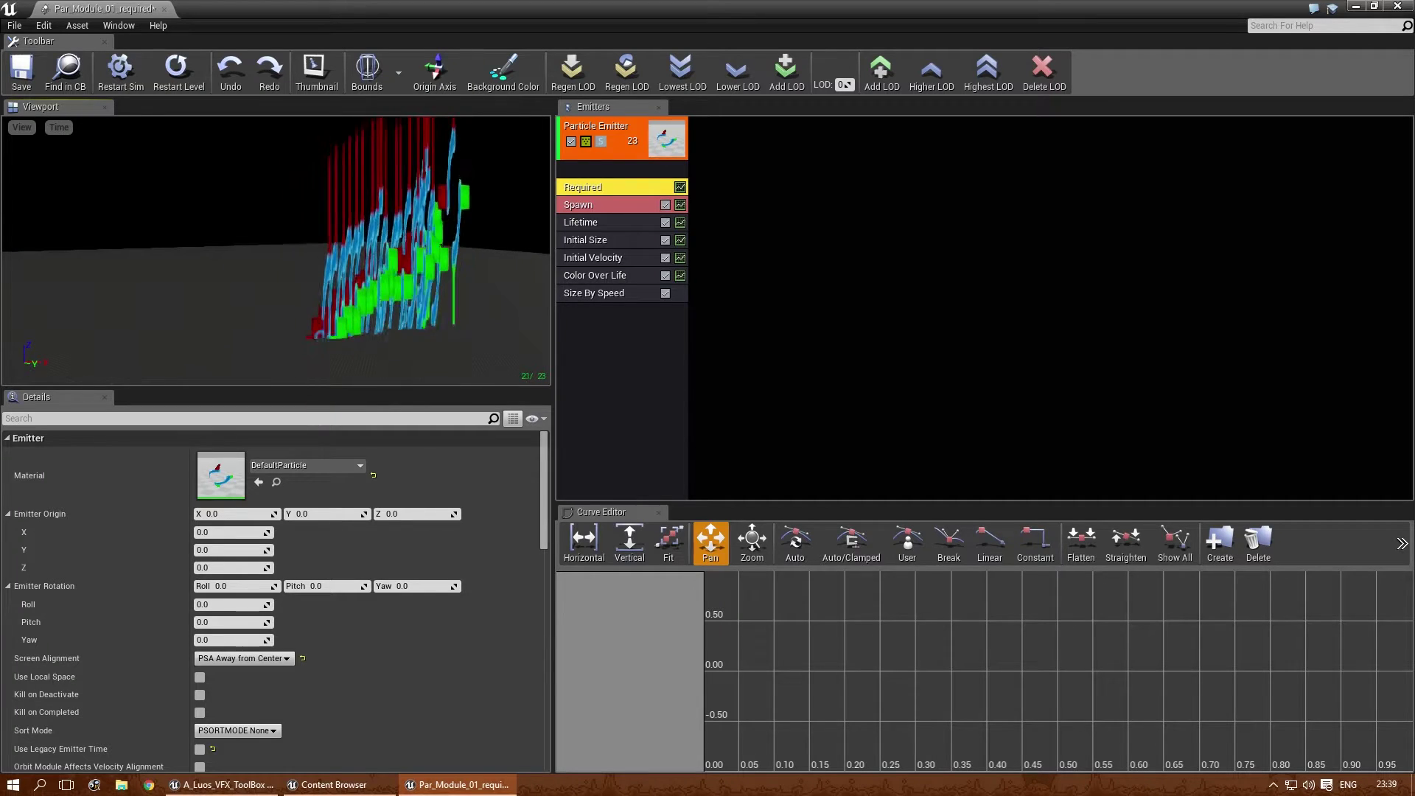
- Set the Start Velocity distribution's Min X to -100 and view the spreading particles from another angle
click(594, 258)
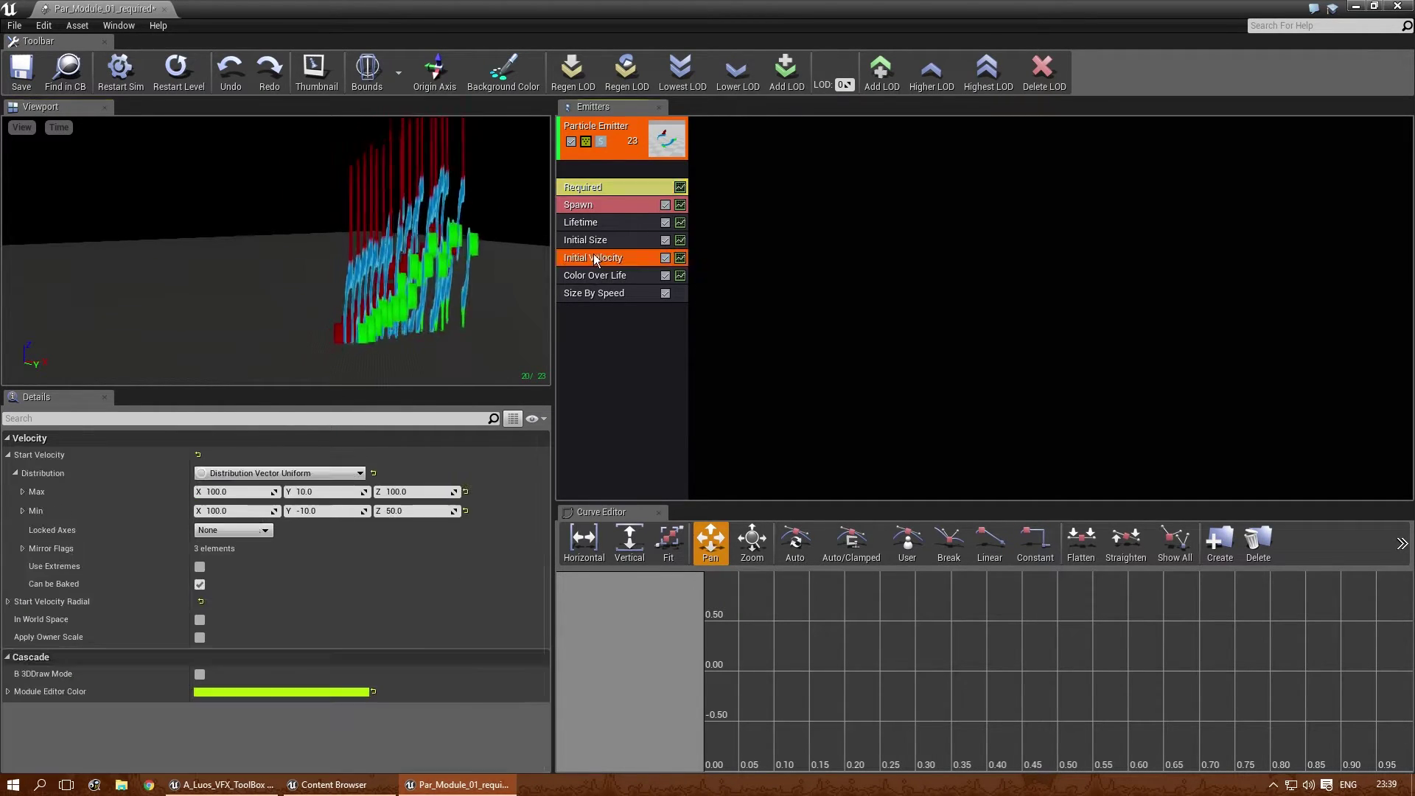
click(244, 511)
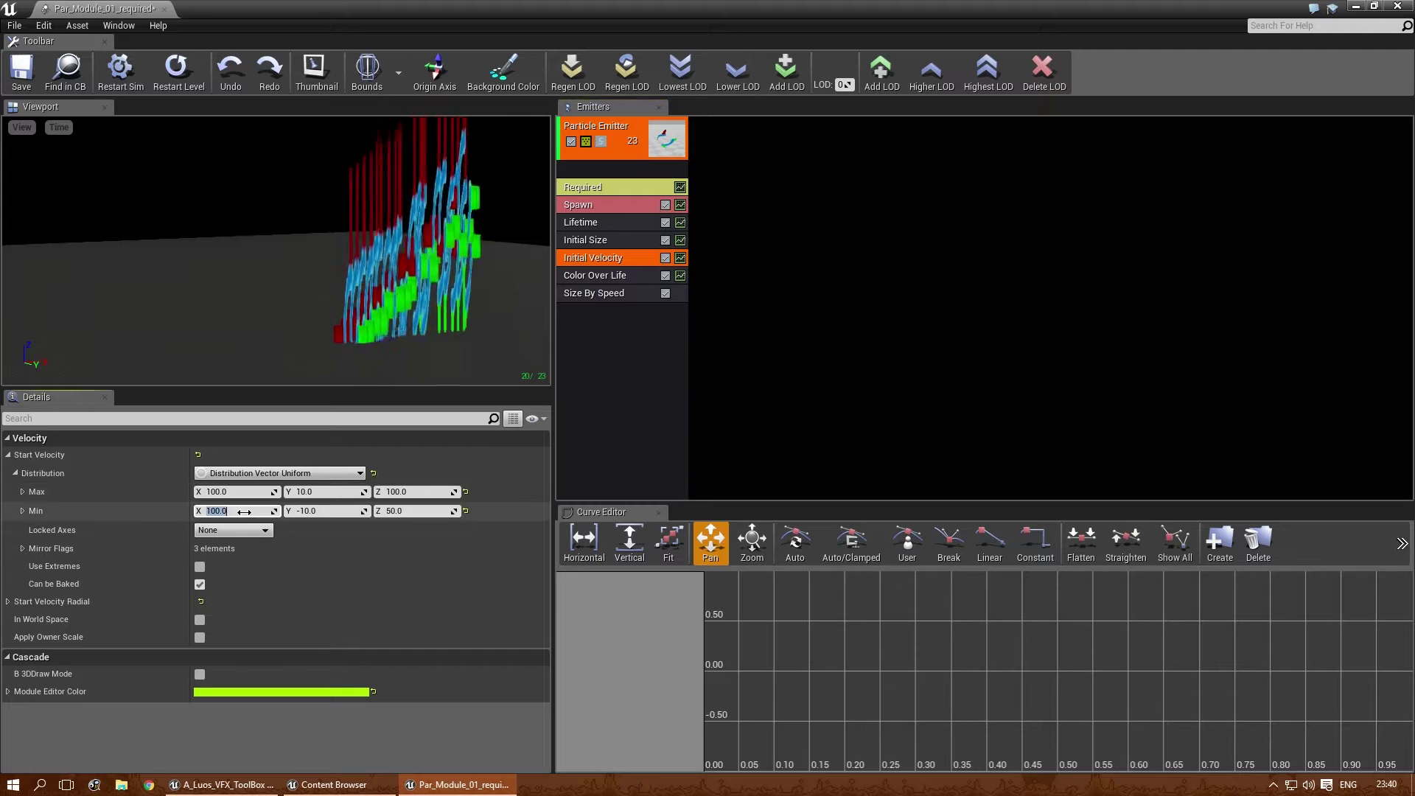
text(-100)
key(Return)
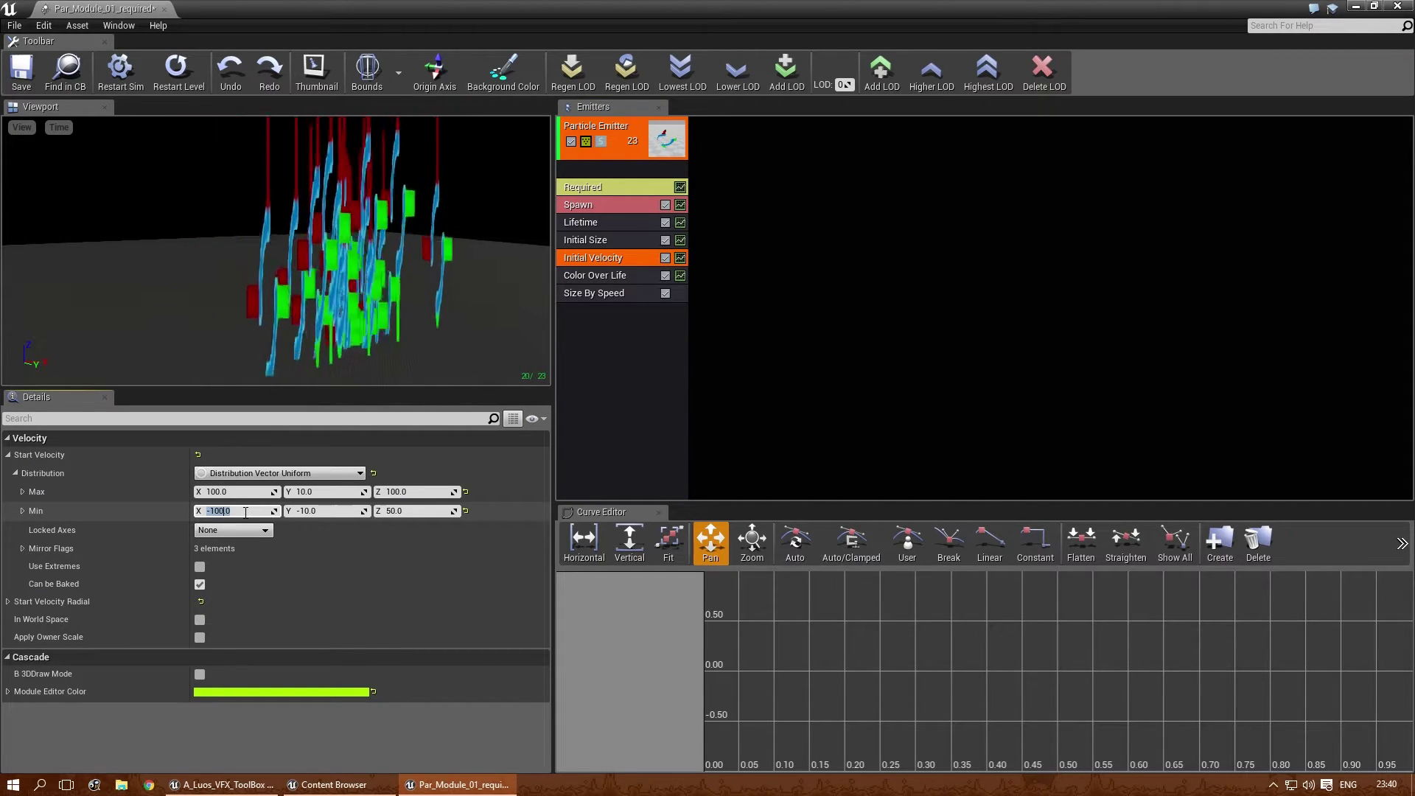
drag(431, 354, 356, 302)
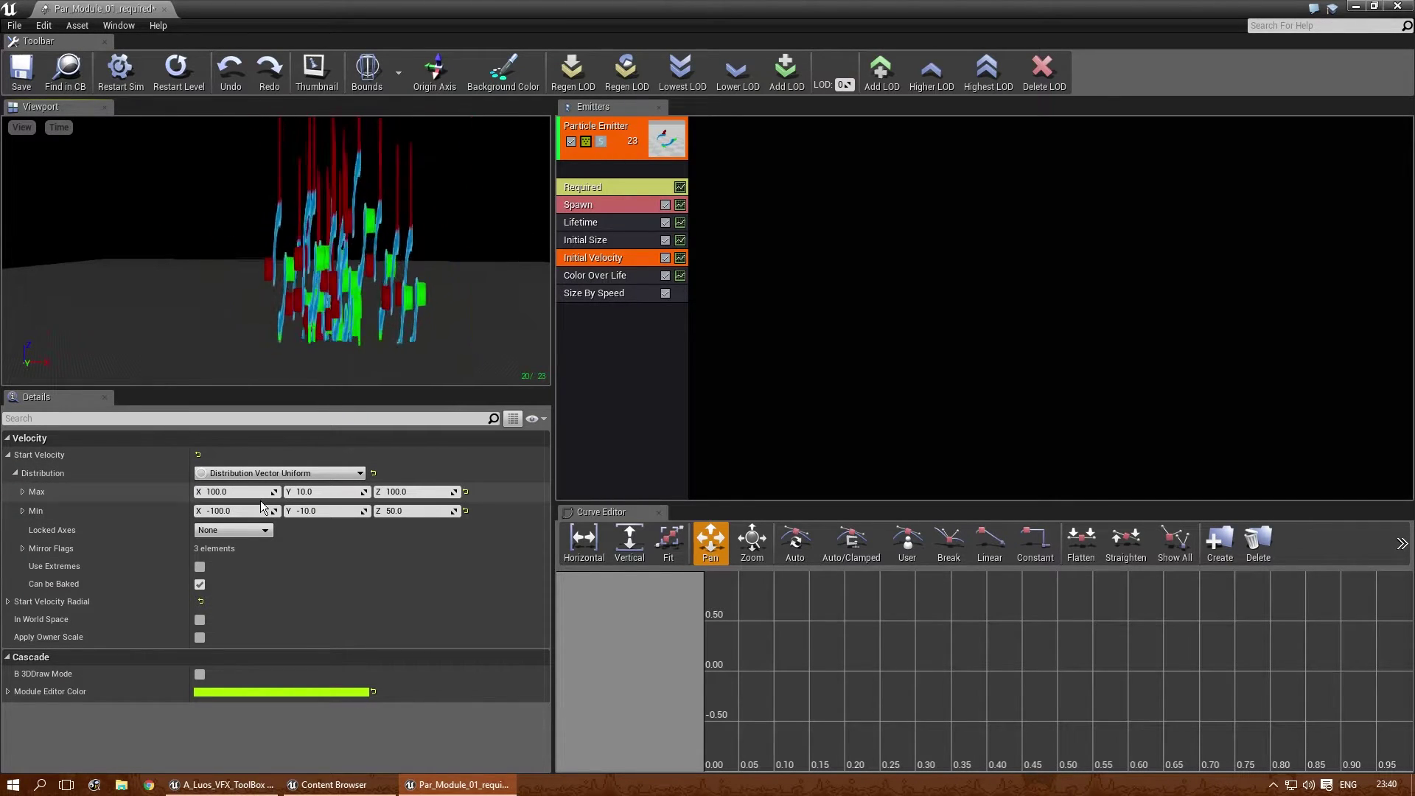
- Toggle the Size By Speed module off and on, and check the Required module's Screen Alignment description
click(599, 241)
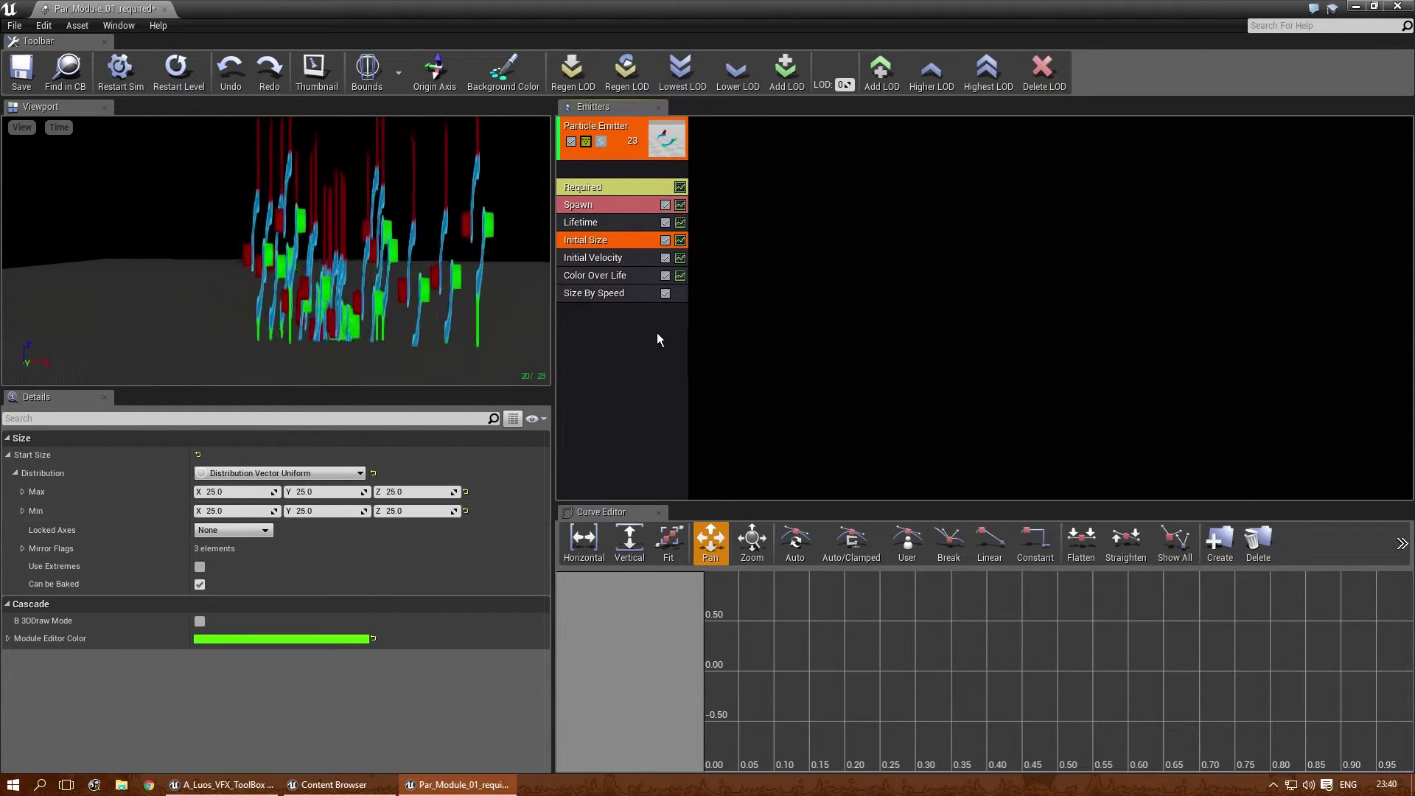
click(663, 293)
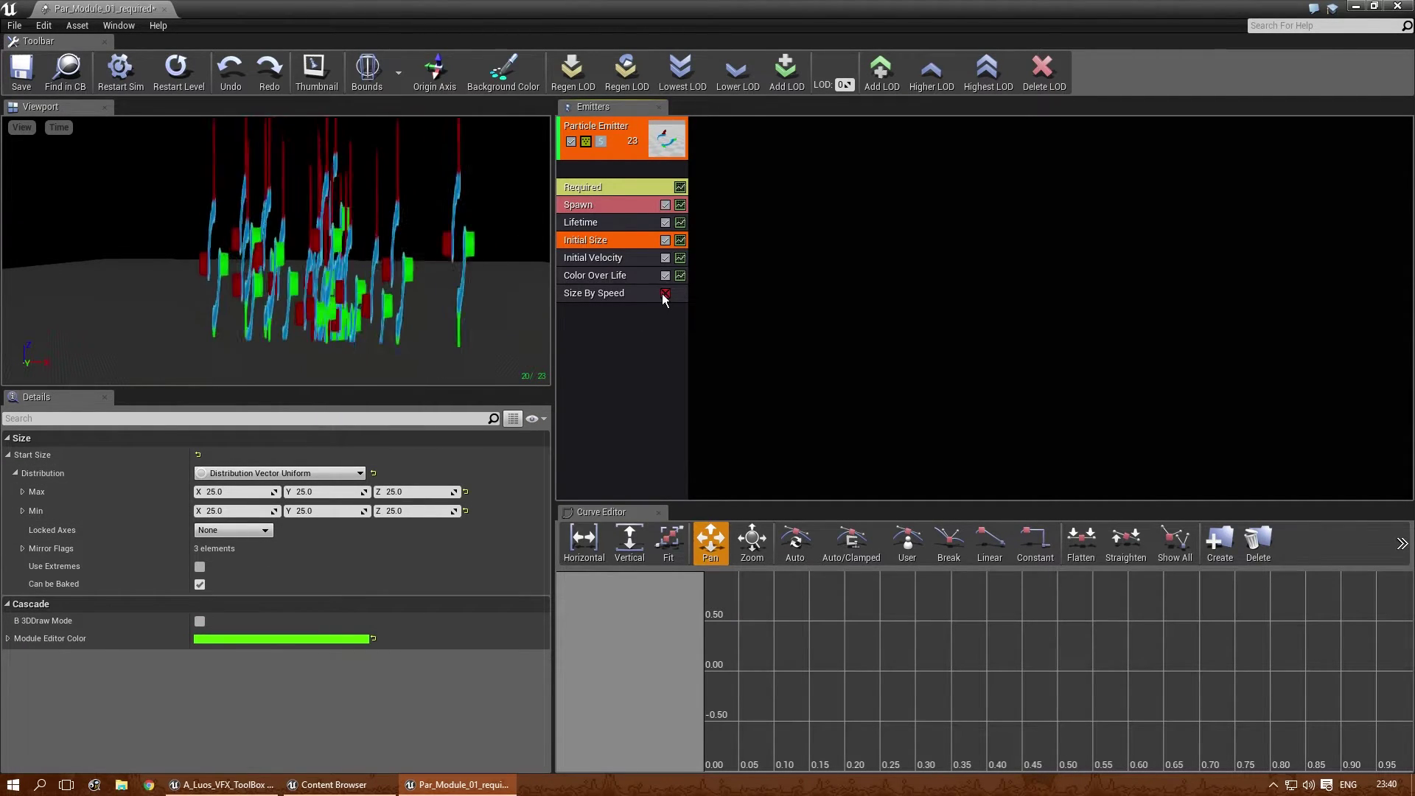
click(603, 204)
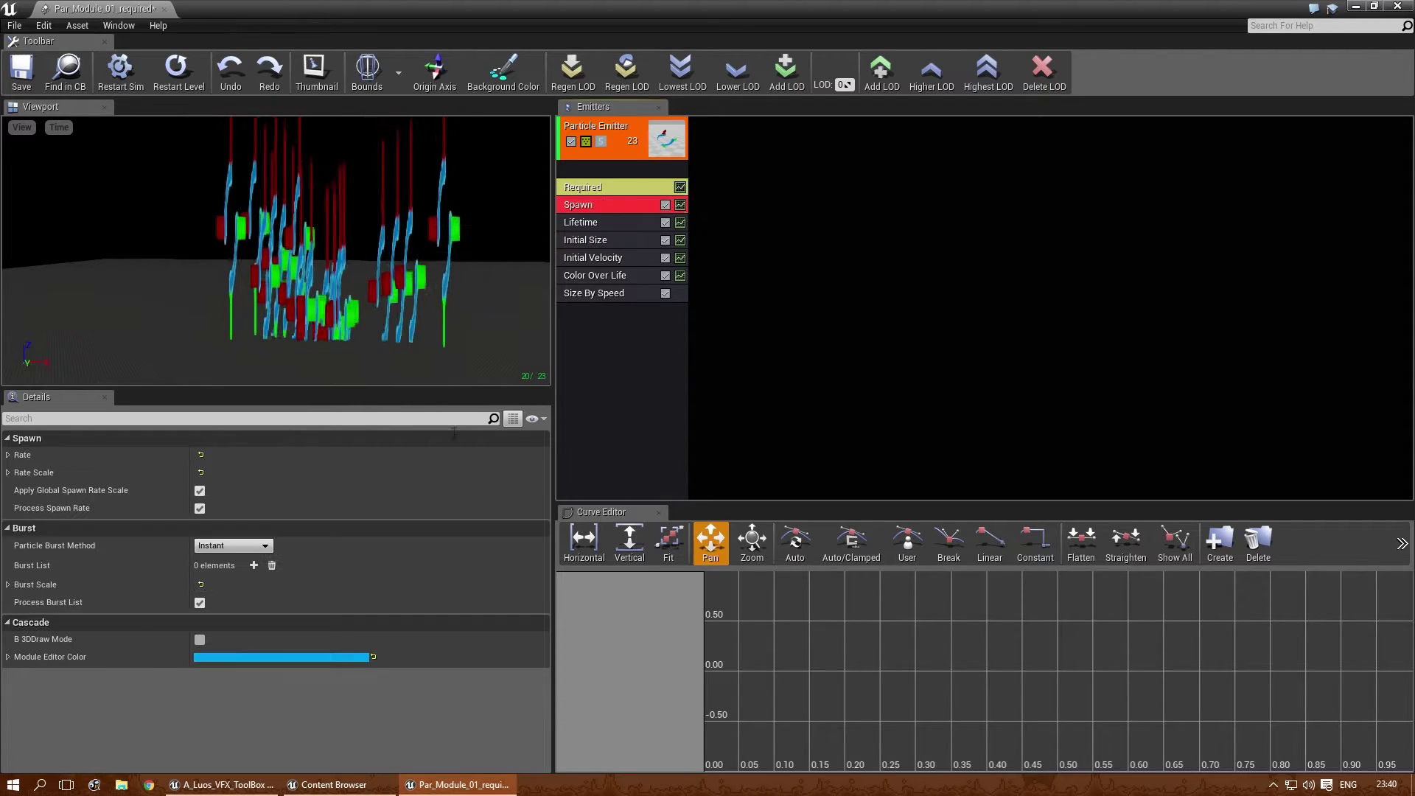
click(616, 187)
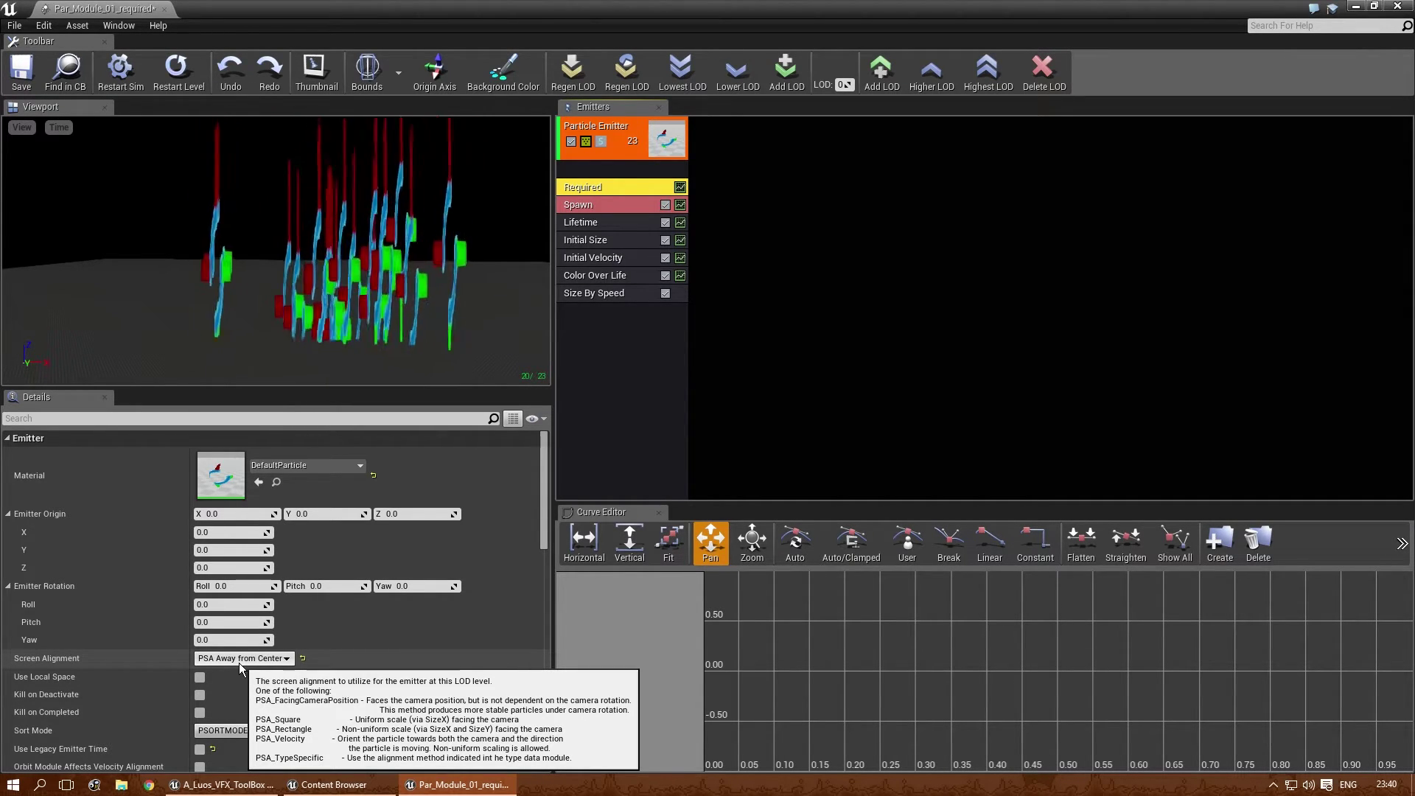
- Disable the Size By Speed module and inspect the particles' orientation from several angles
click(618, 295)
click(665, 293)
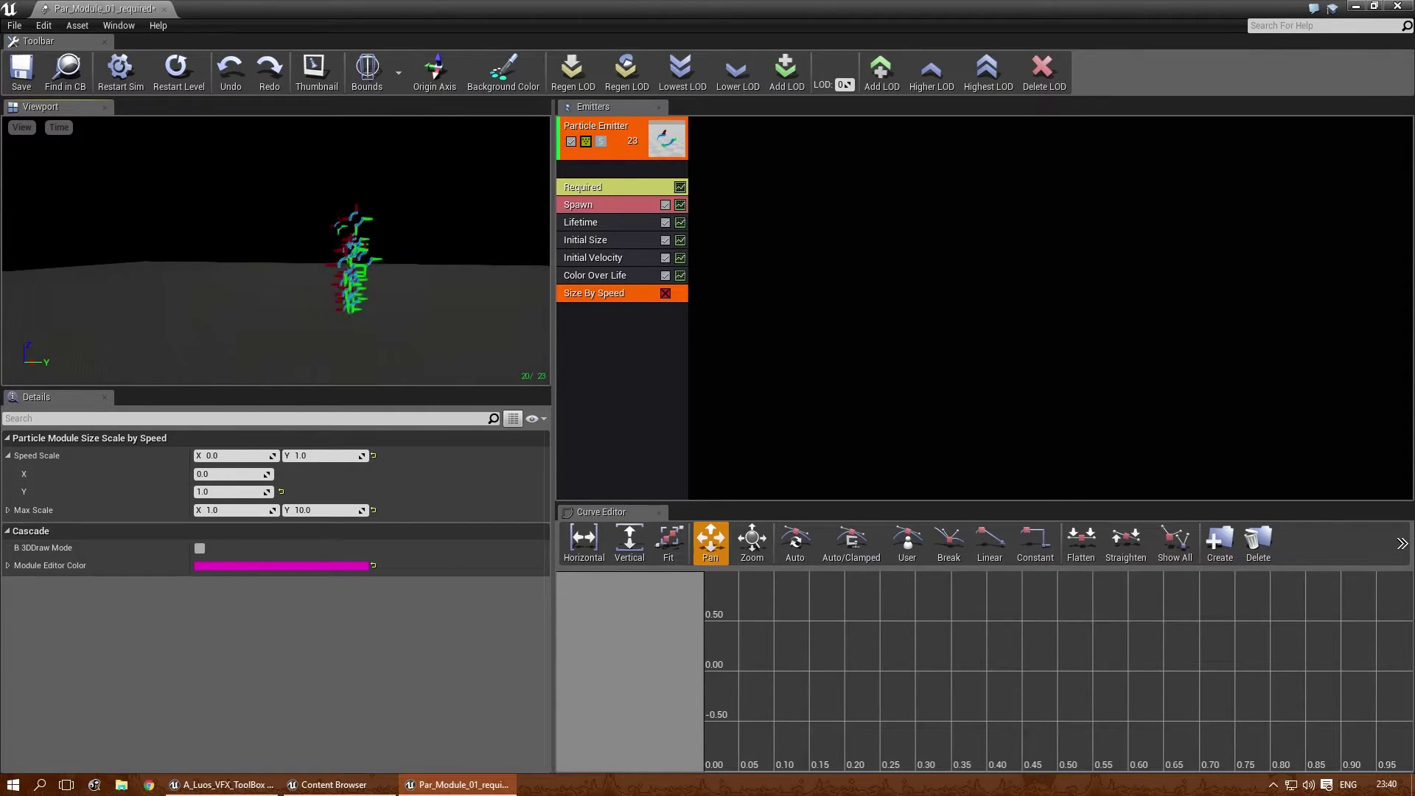
mouse_move(295, 265)
mouse_down()
mouse_move(384, 266)
mouse_move(295, 258)
mouse_move(353, 258)
mouse_move(295, 261)
mouse_move(306, 273)
mouse_up()
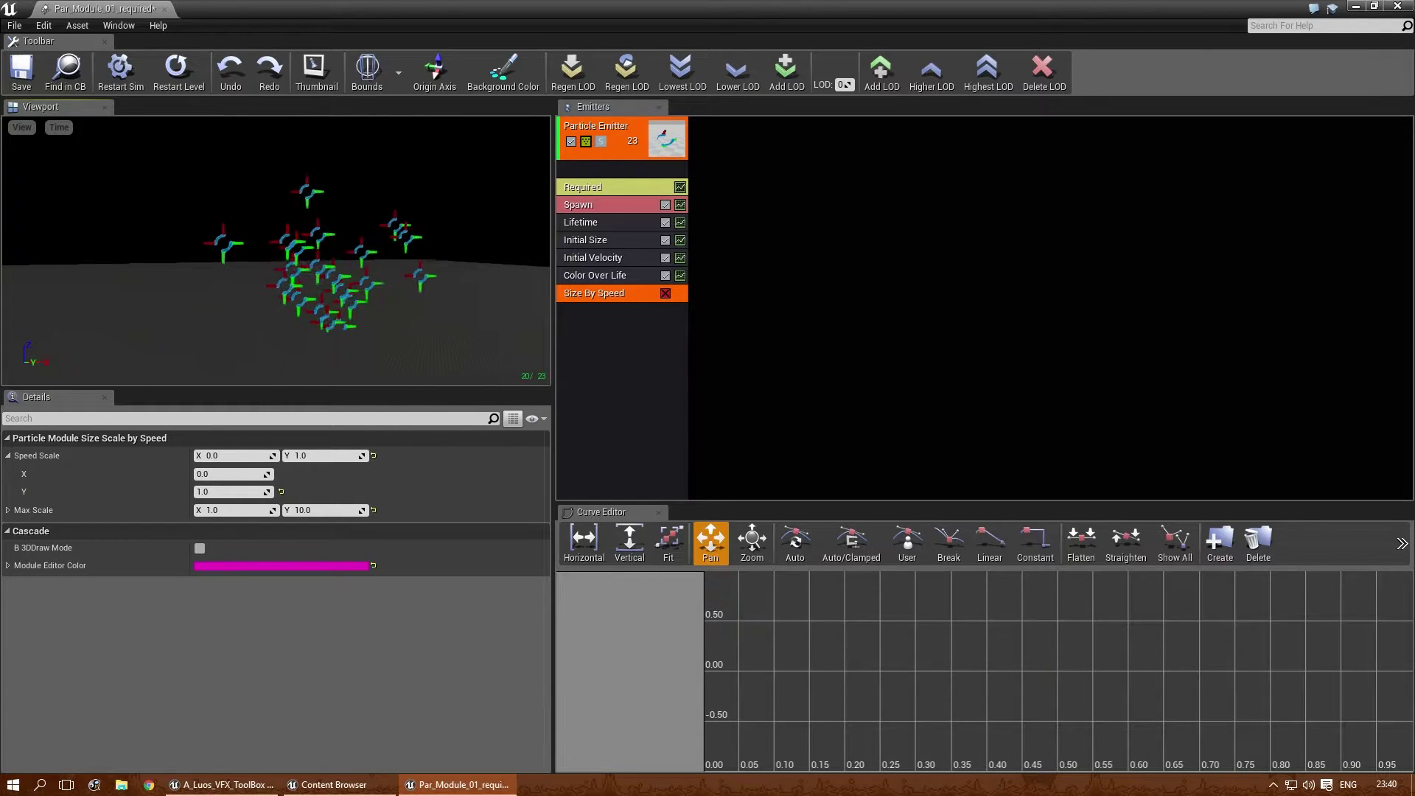
- Review the Initial Velocity, Initial Size and Required module settings, including the available Screen Alignment options
click(618, 258)
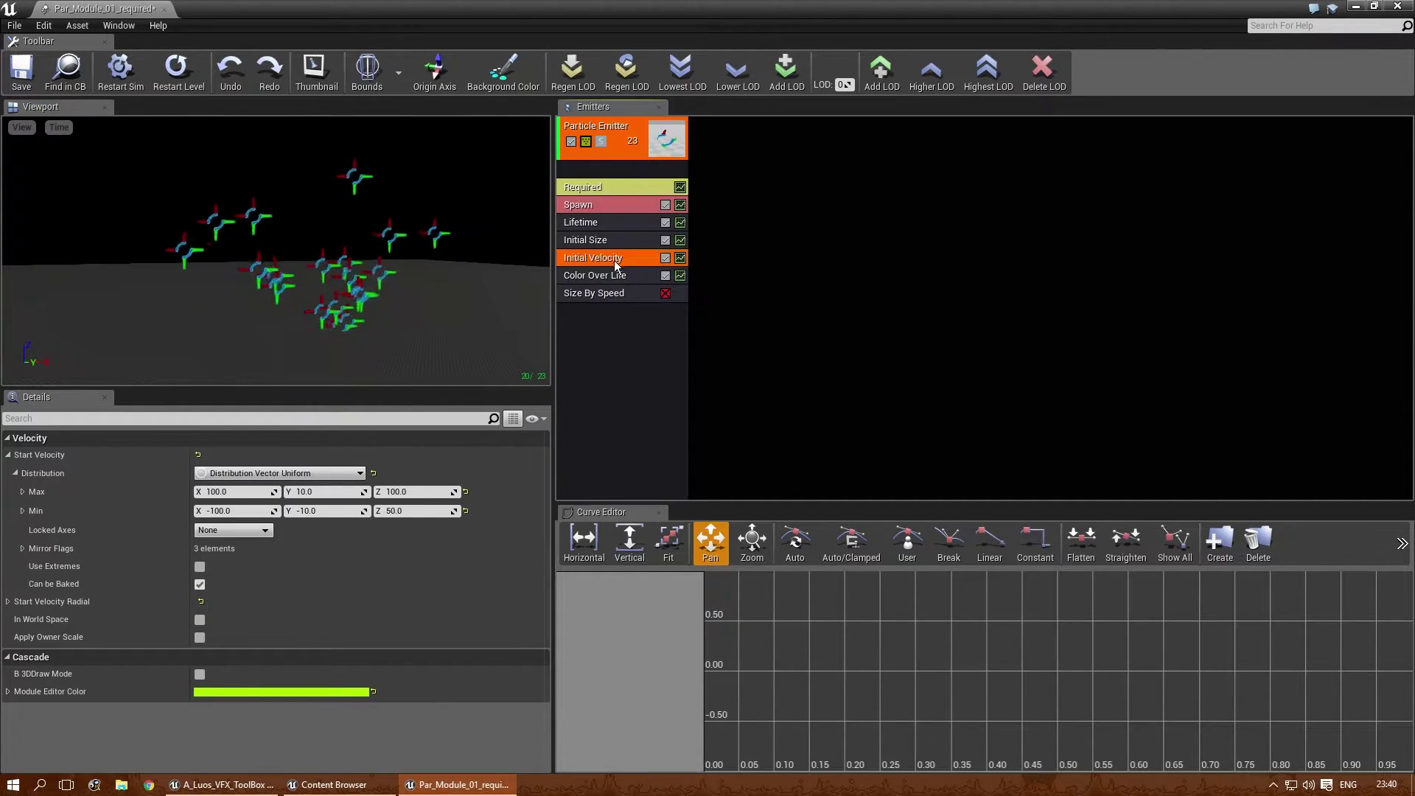
click(603, 273)
click(608, 246)
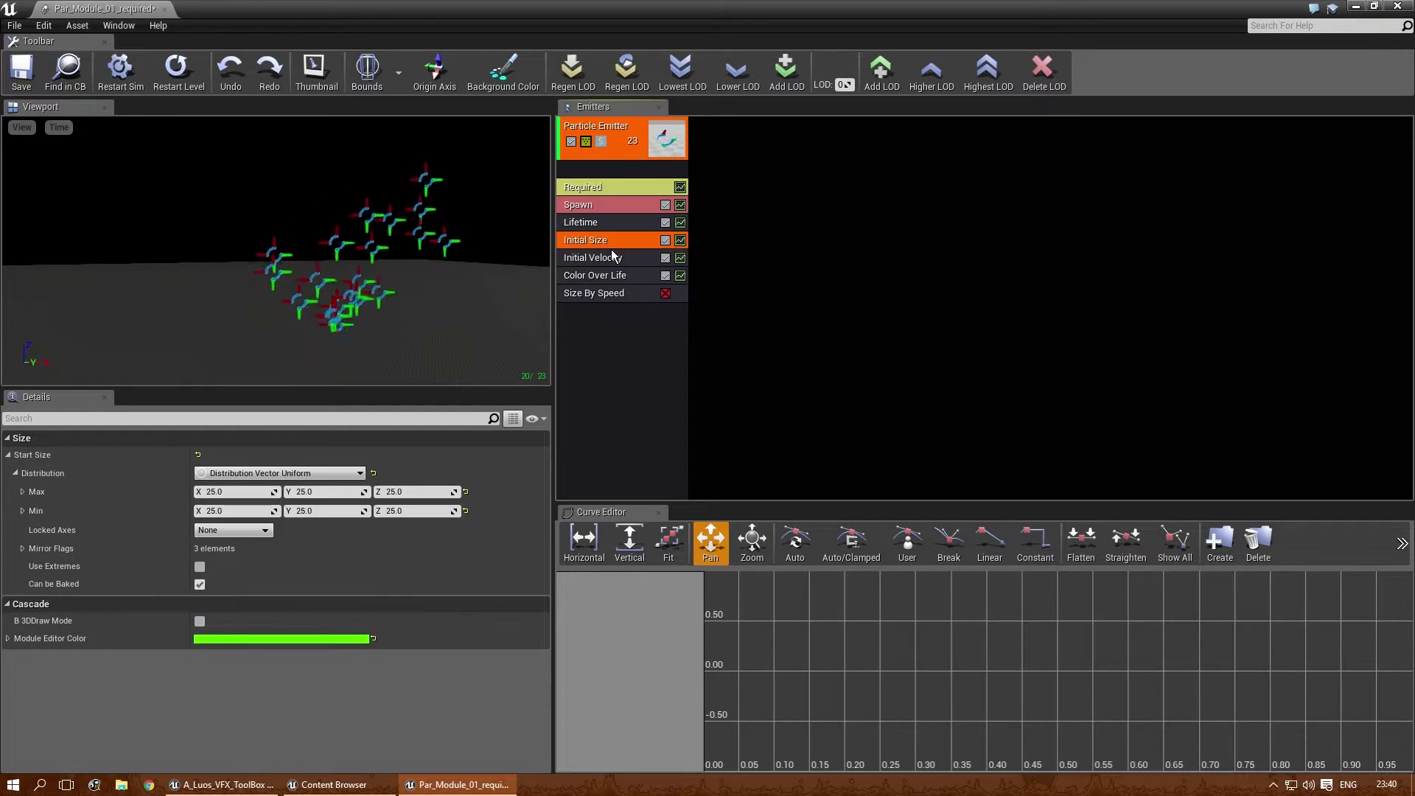
click(603, 204)
click(604, 186)
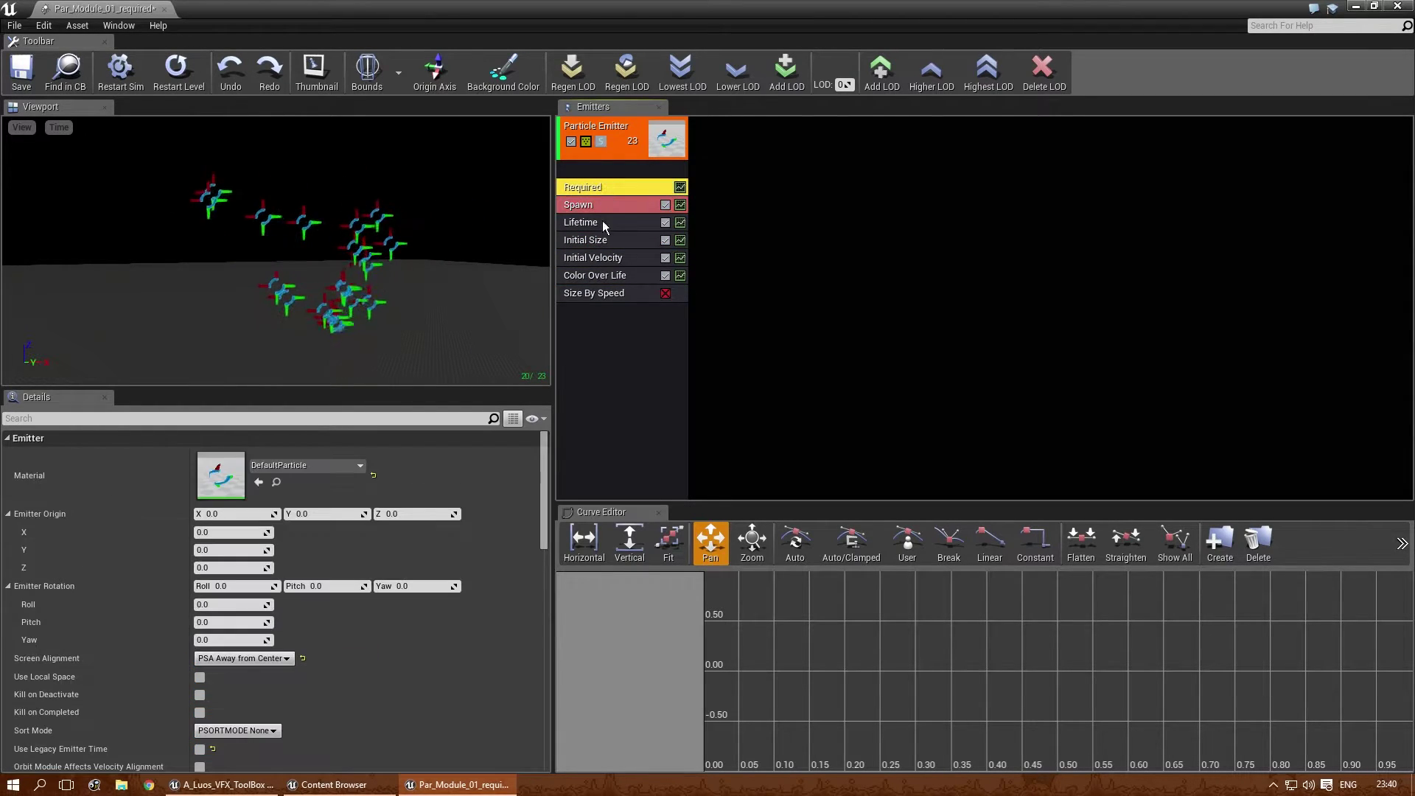
click(266, 659)
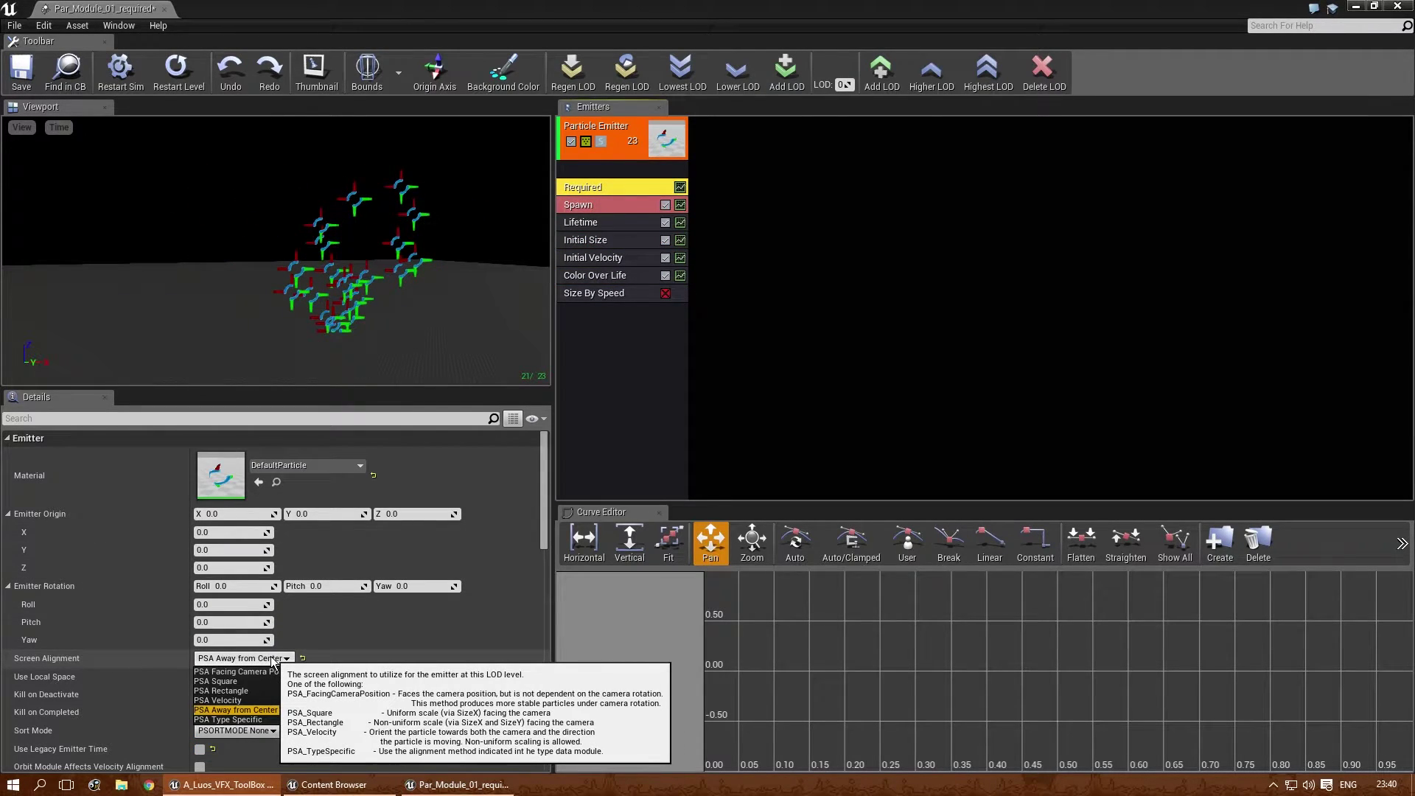
click(270, 709)
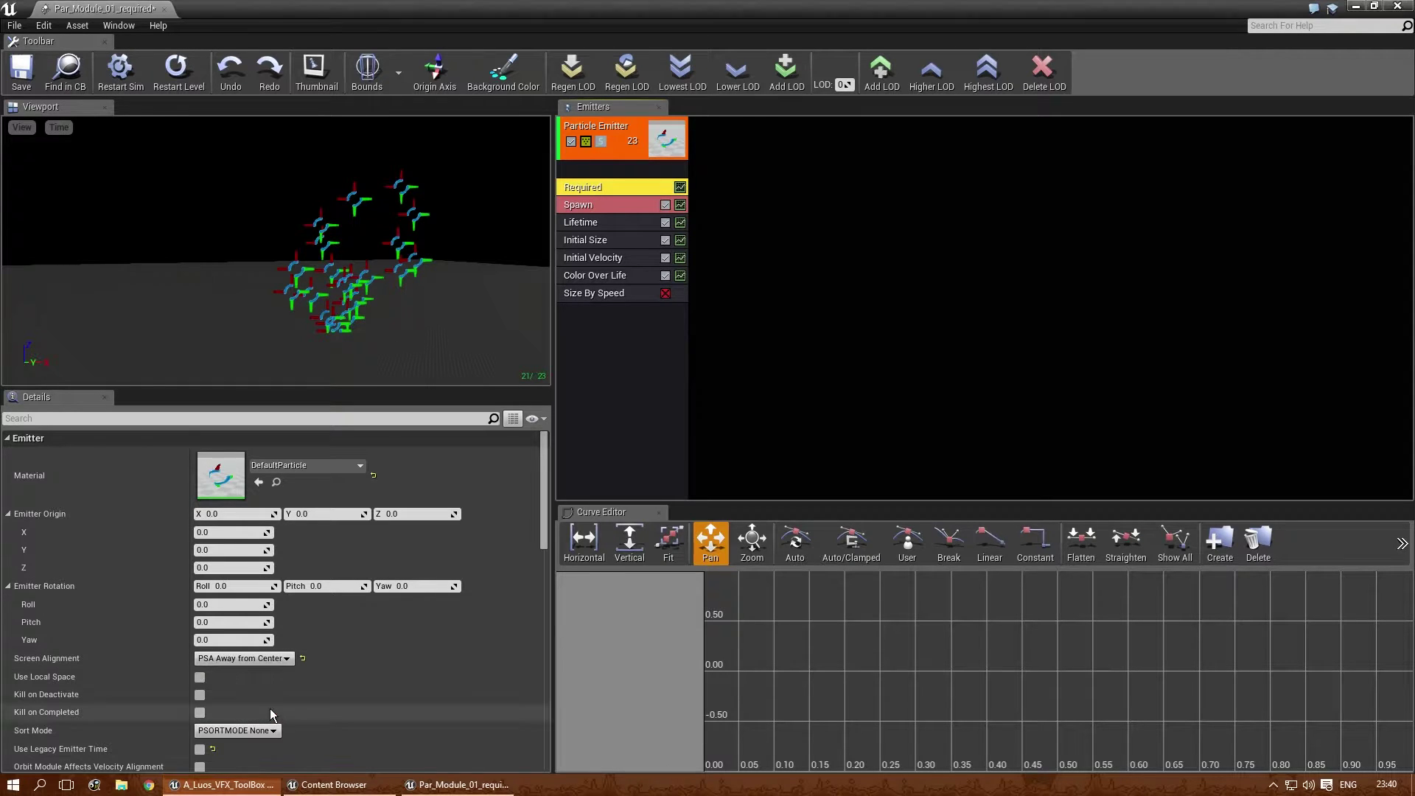
- Re-enable Size By Speed and set its Max Scale Y to 1, Speed Scale X to 1 and Max Scale X to 5
click(643, 293)
click(666, 293)
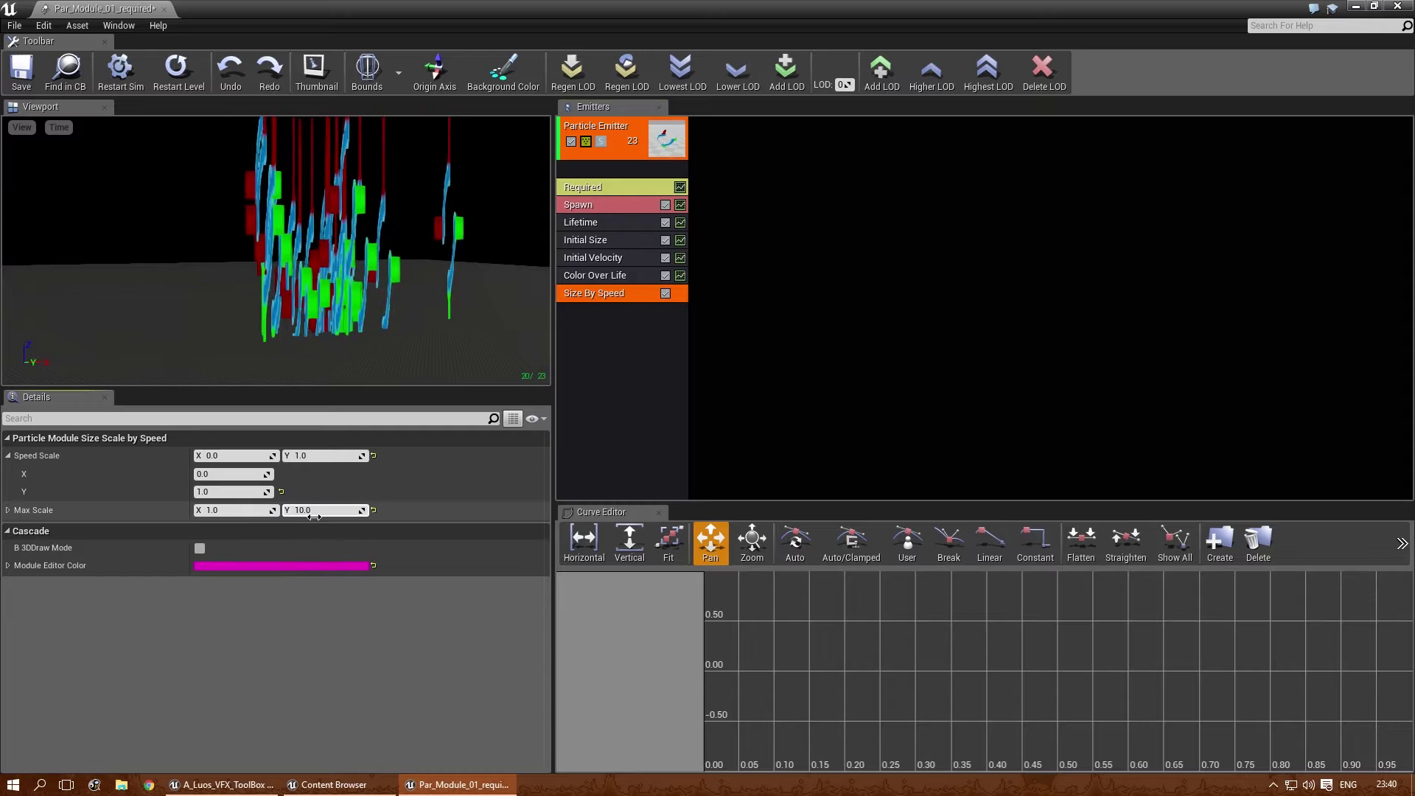
drag(314, 516, 249, 528)
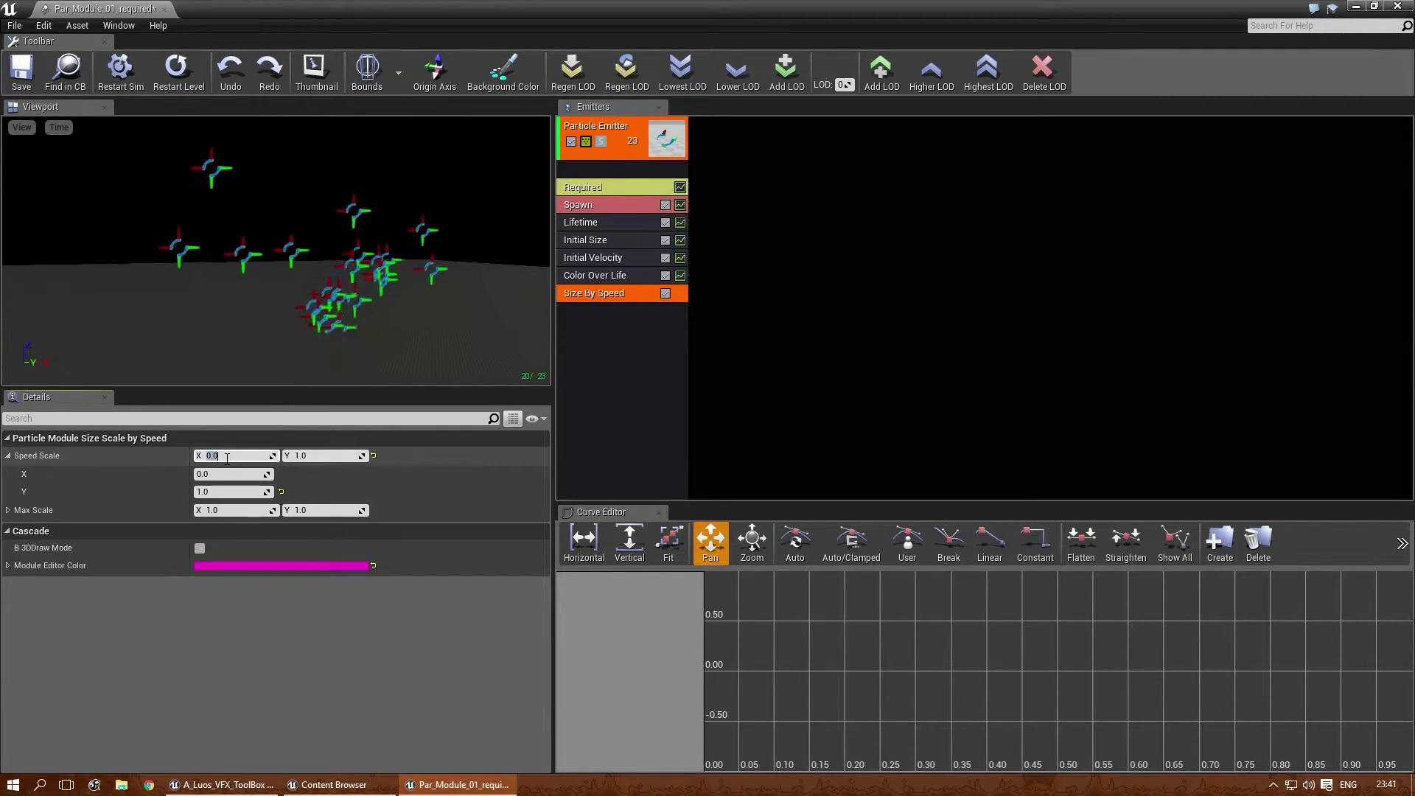
text(1)
key(Return)
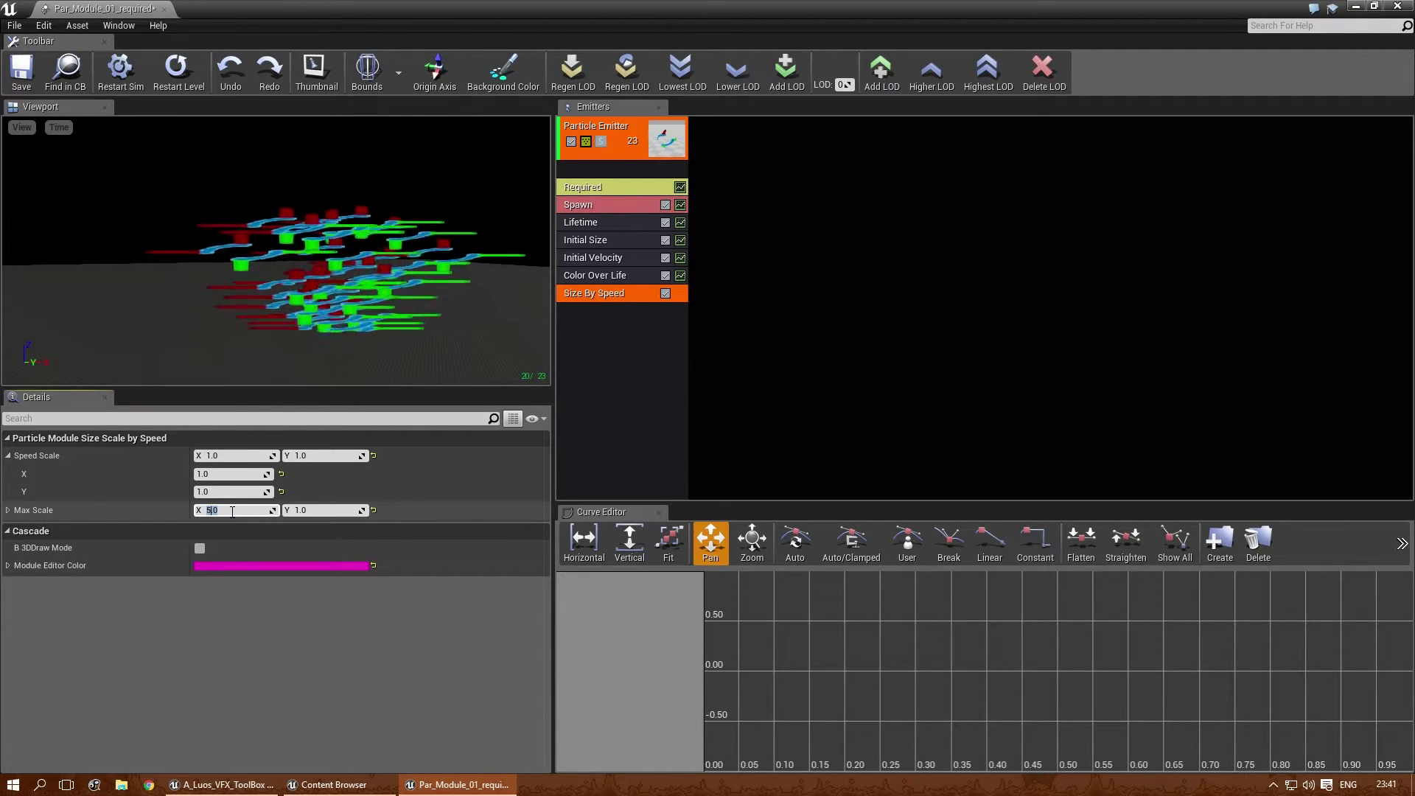
- Set Min X of the Initial Velocity module's Start Velocity distribution to 20
click(597, 257)
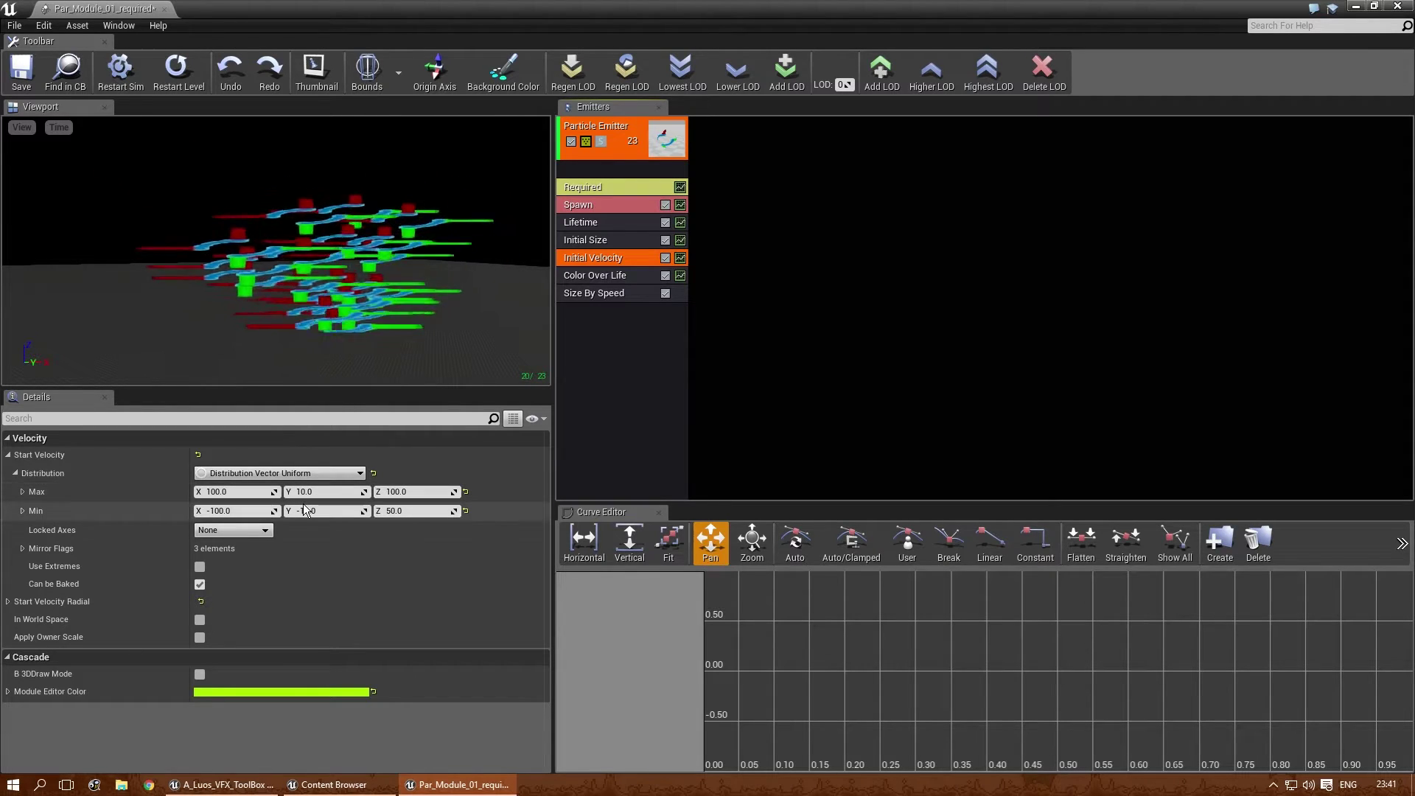
click(251, 507)
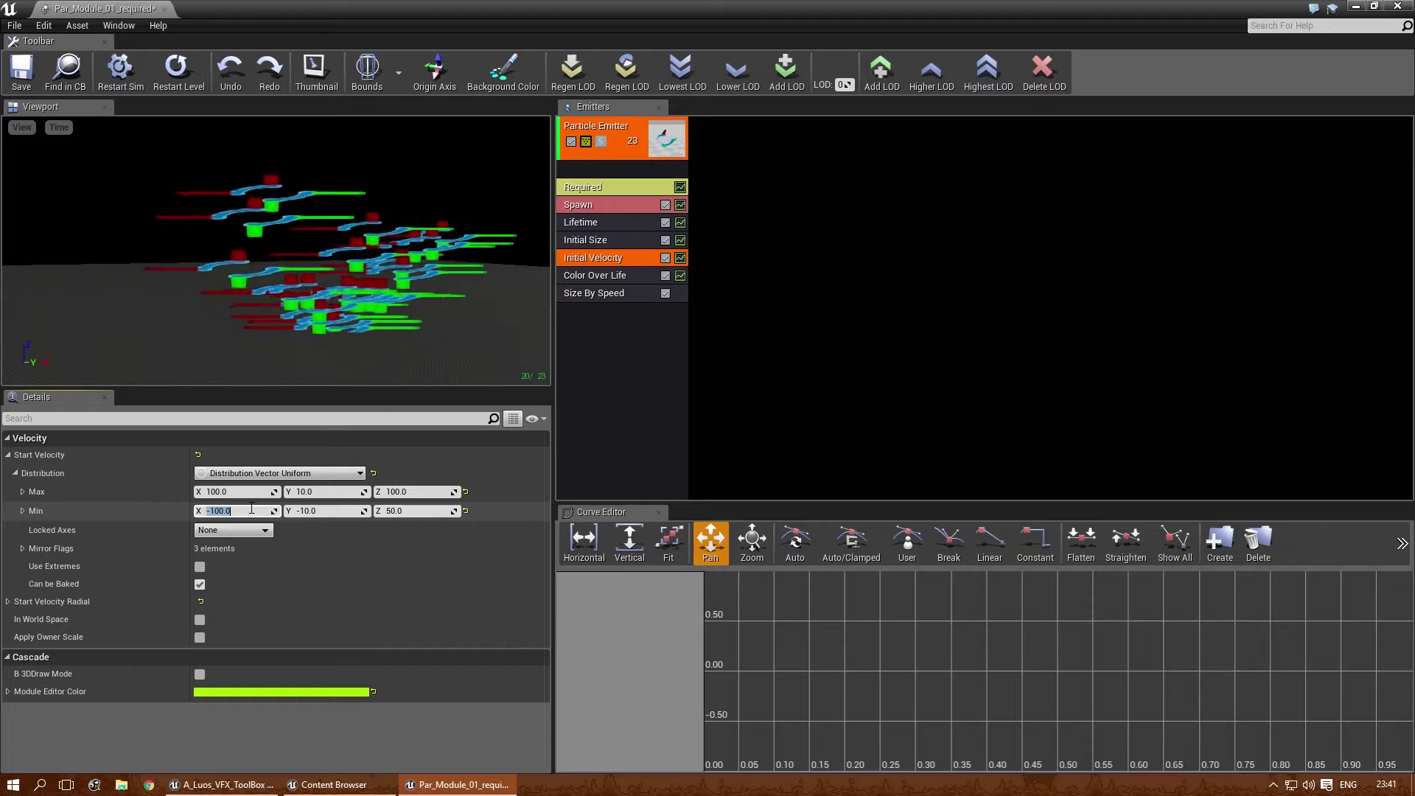
text(20)
key(Return)
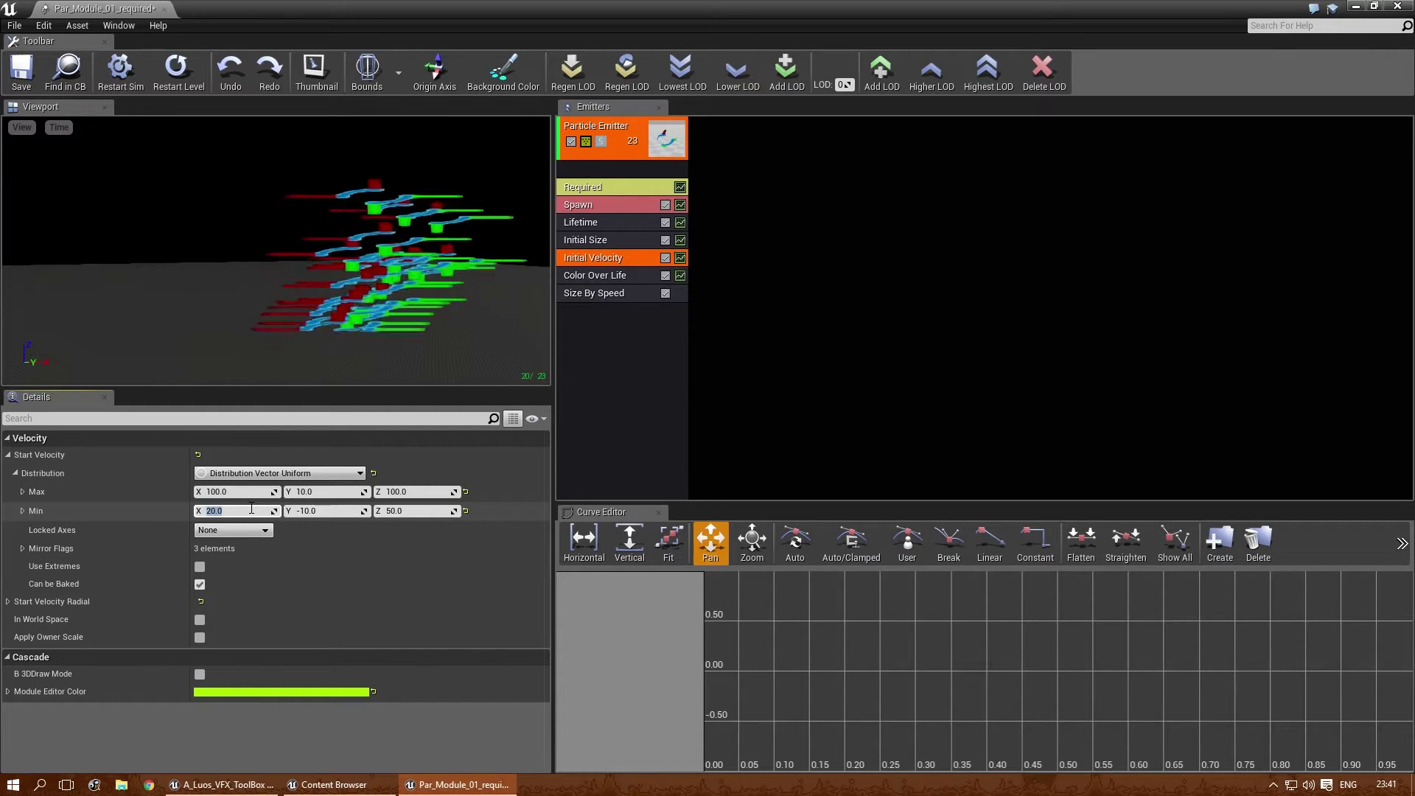
- Set Min X of the Initial Velocity module's Start Velocity distribution to -20
text(-20)
key(Return)
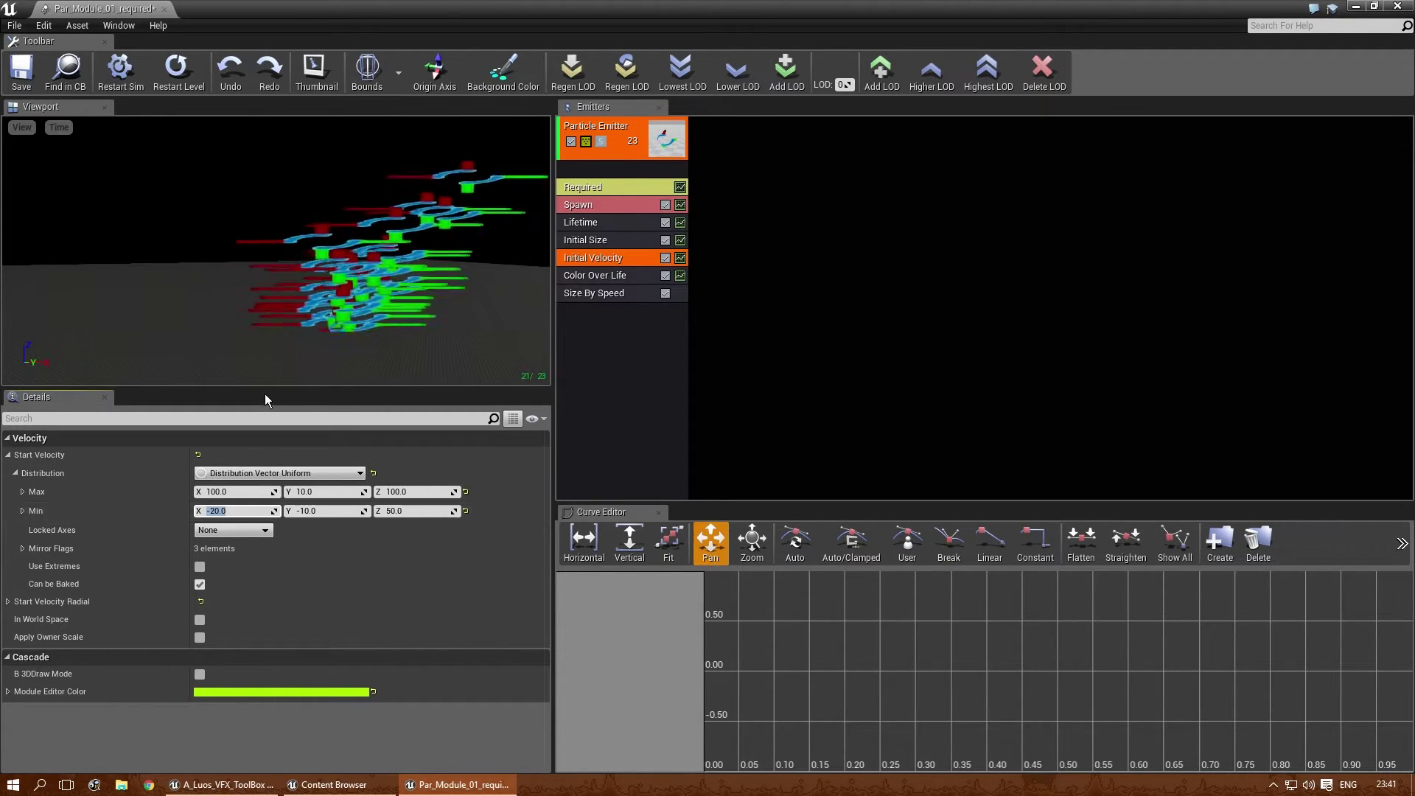
drag(389, 224, 358, 230)
right_drag(389, 223, 389, 184)
- Set the Spawn module's Rate distribution constant to 10 and inspect the thinned-out particles
click(621, 202)
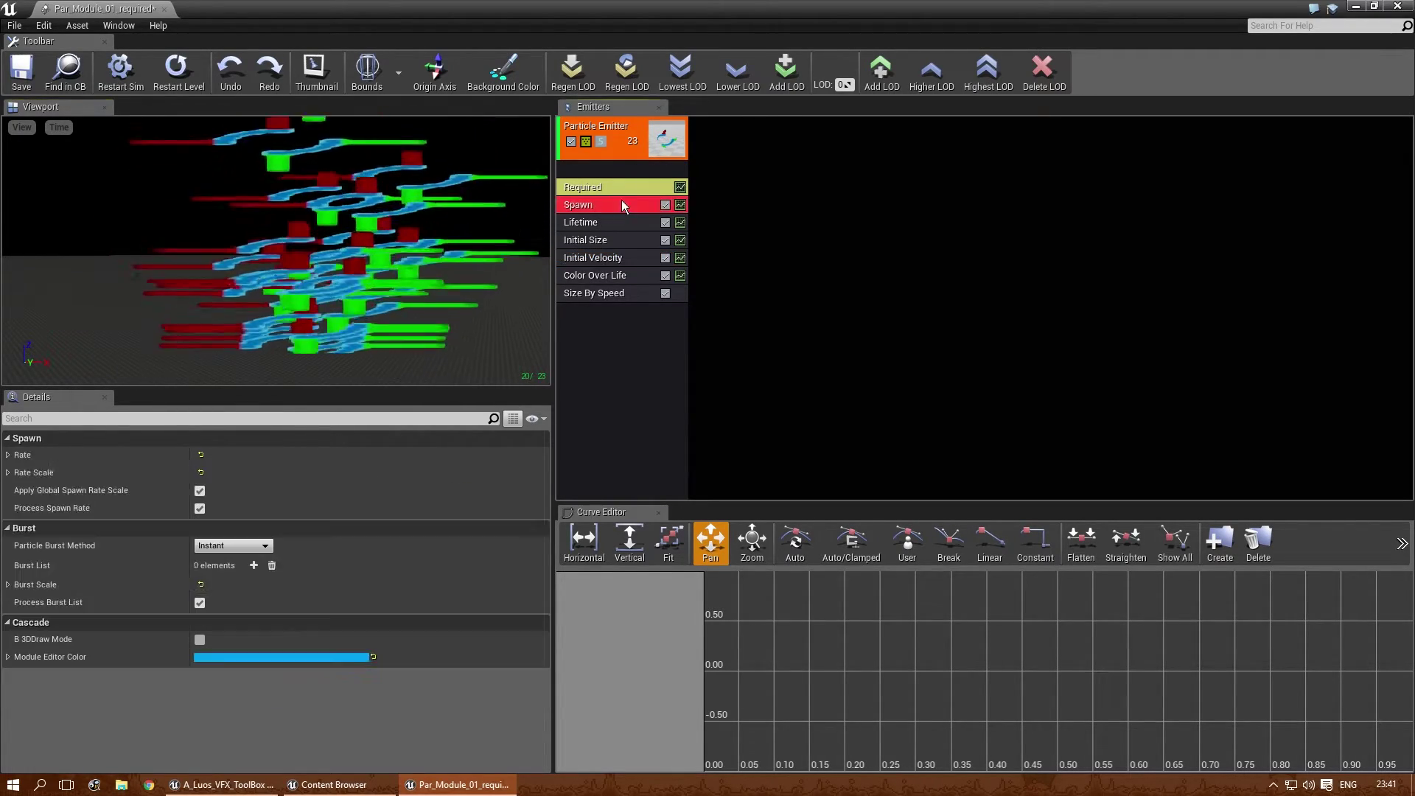
click(8, 455)
click(15, 472)
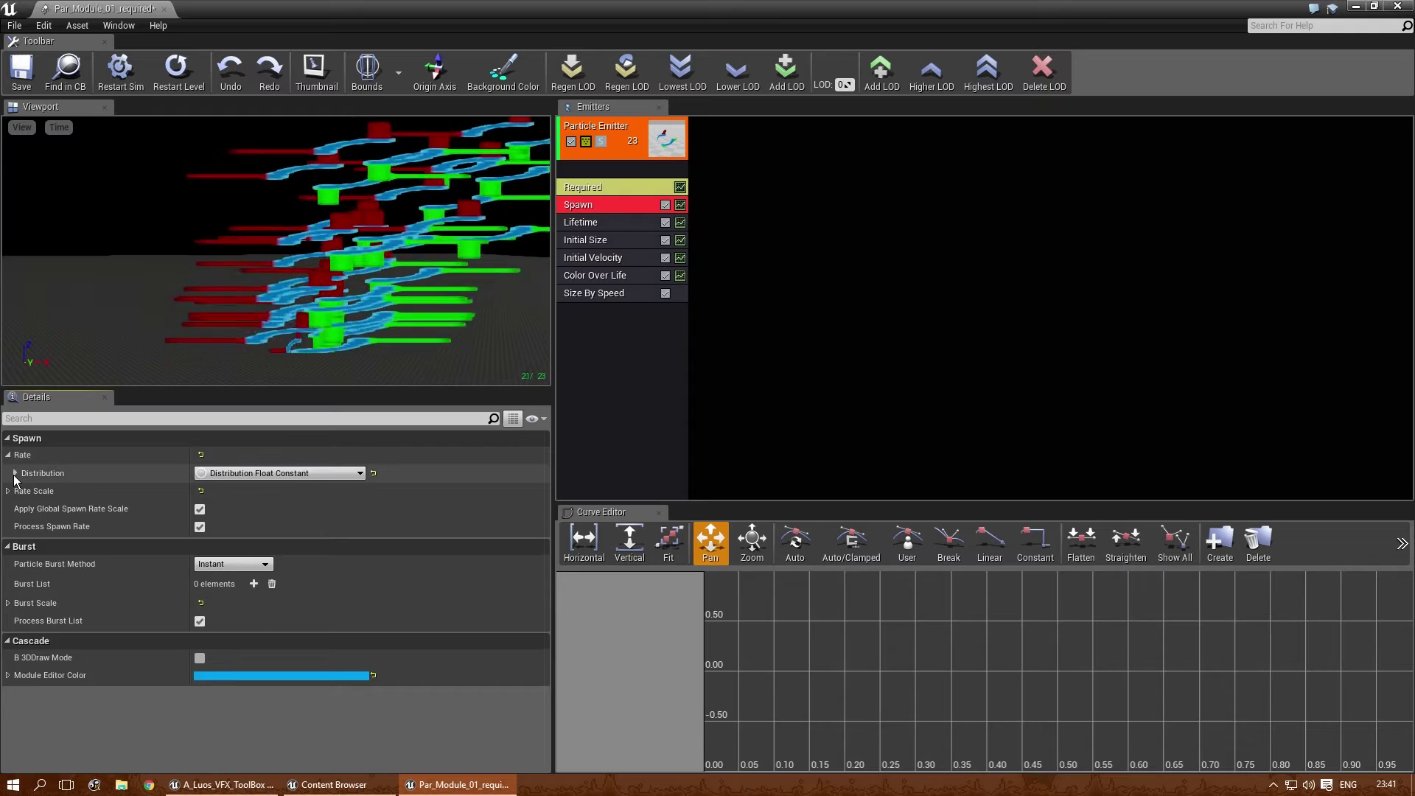
click(233, 491)
text(10)
key(Return)
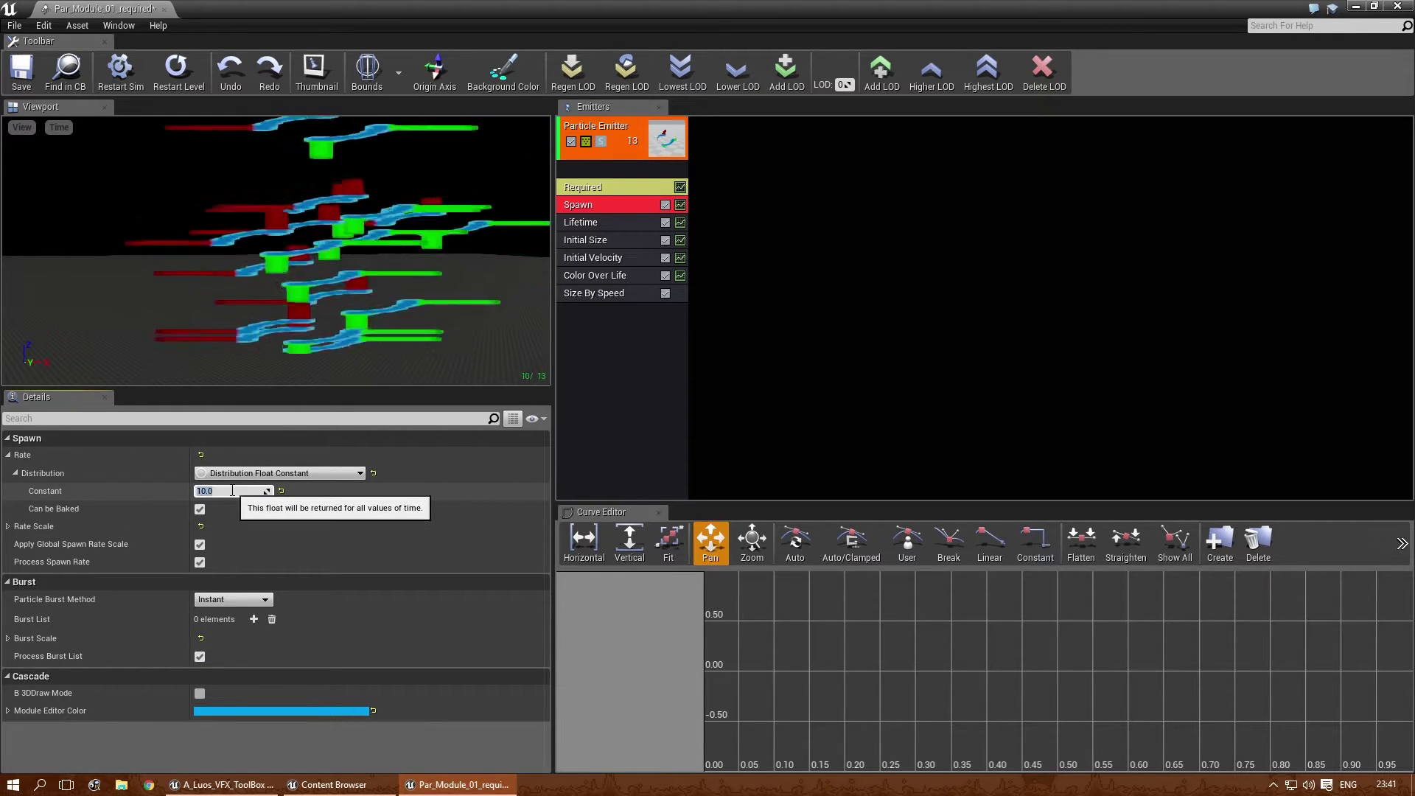
drag(315, 218, 316, 273)
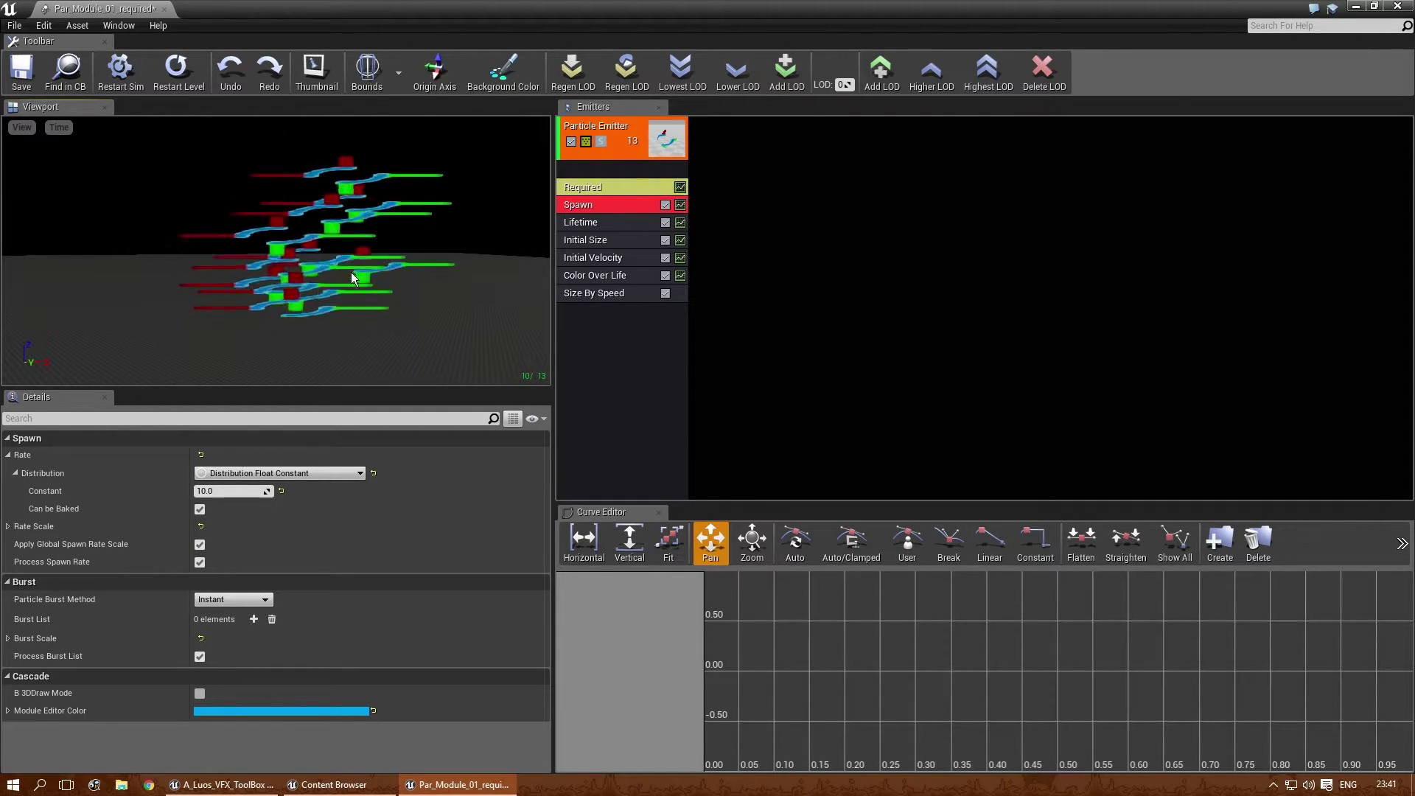
- Disable the Size By Speed module and set the Required module's Screen Alignment to PSA Type Specific
click(623, 294)
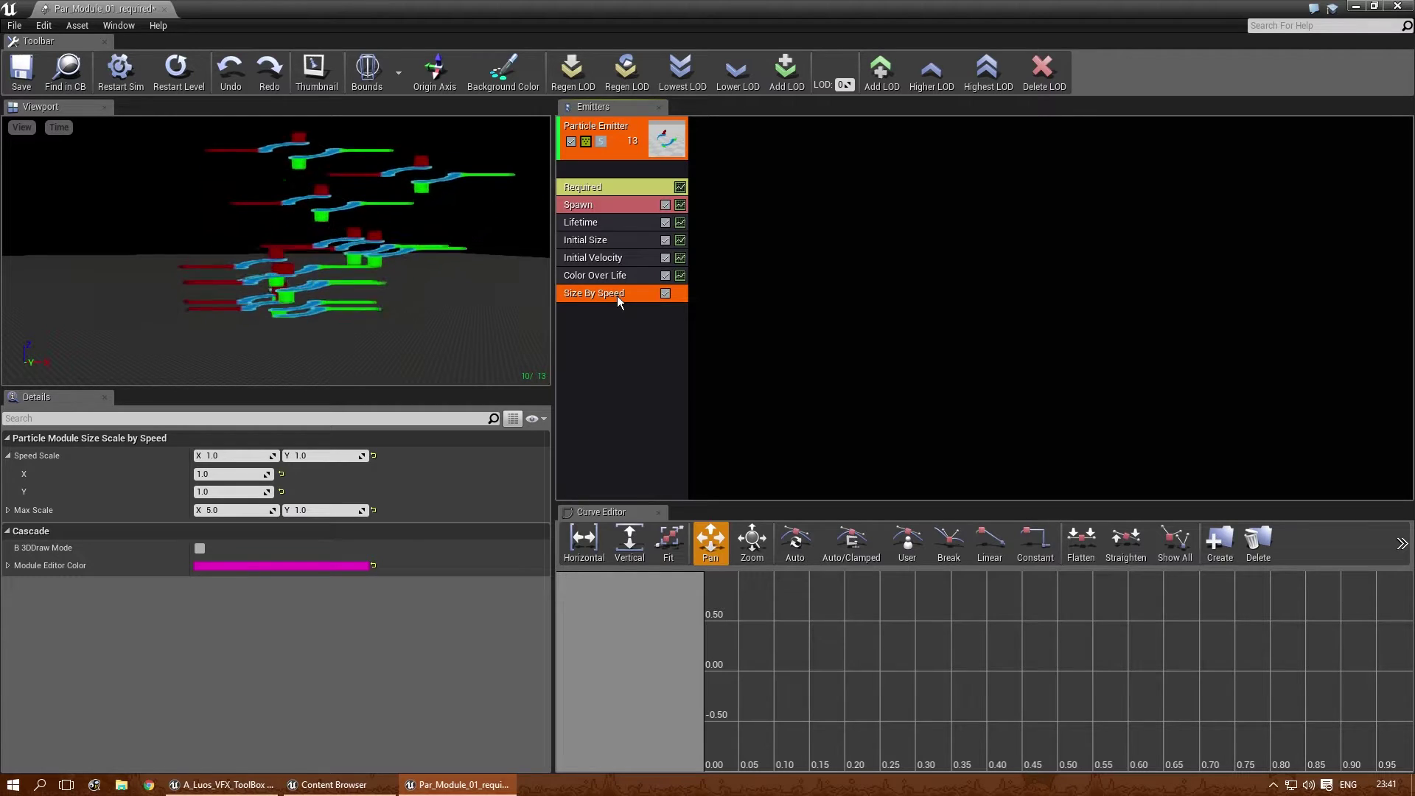
click(666, 293)
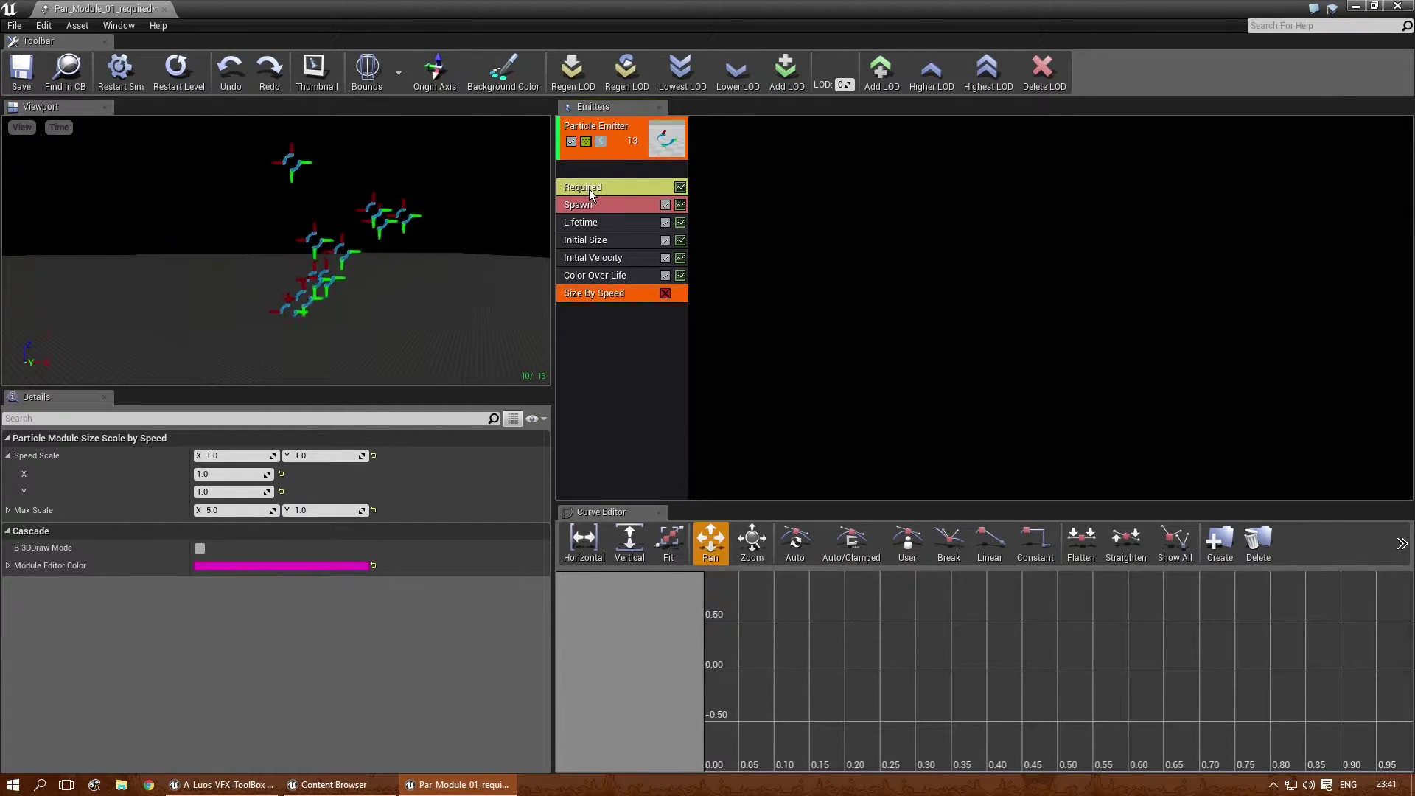
click(589, 188)
scroll(303, 609, down, 2)
click(255, 562)
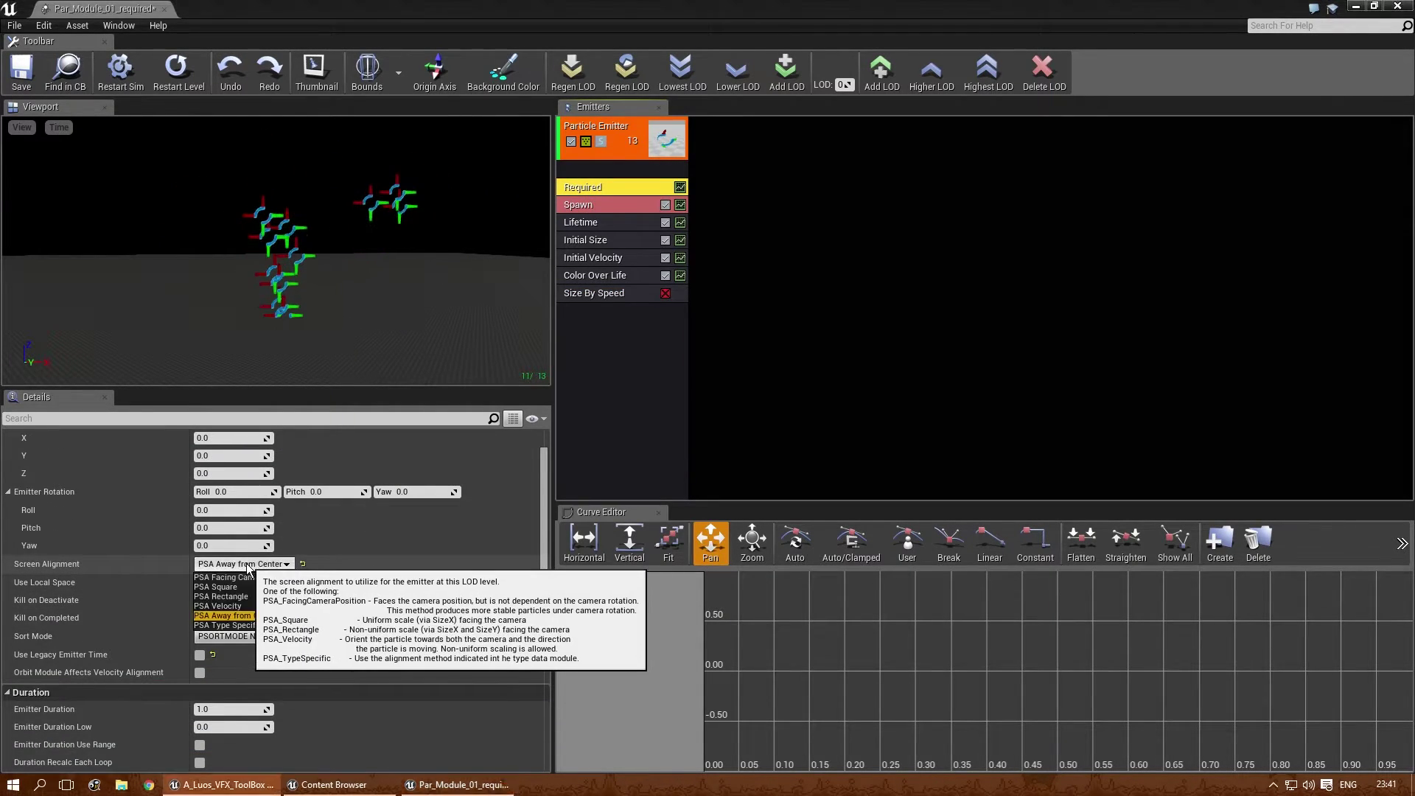
click(258, 626)
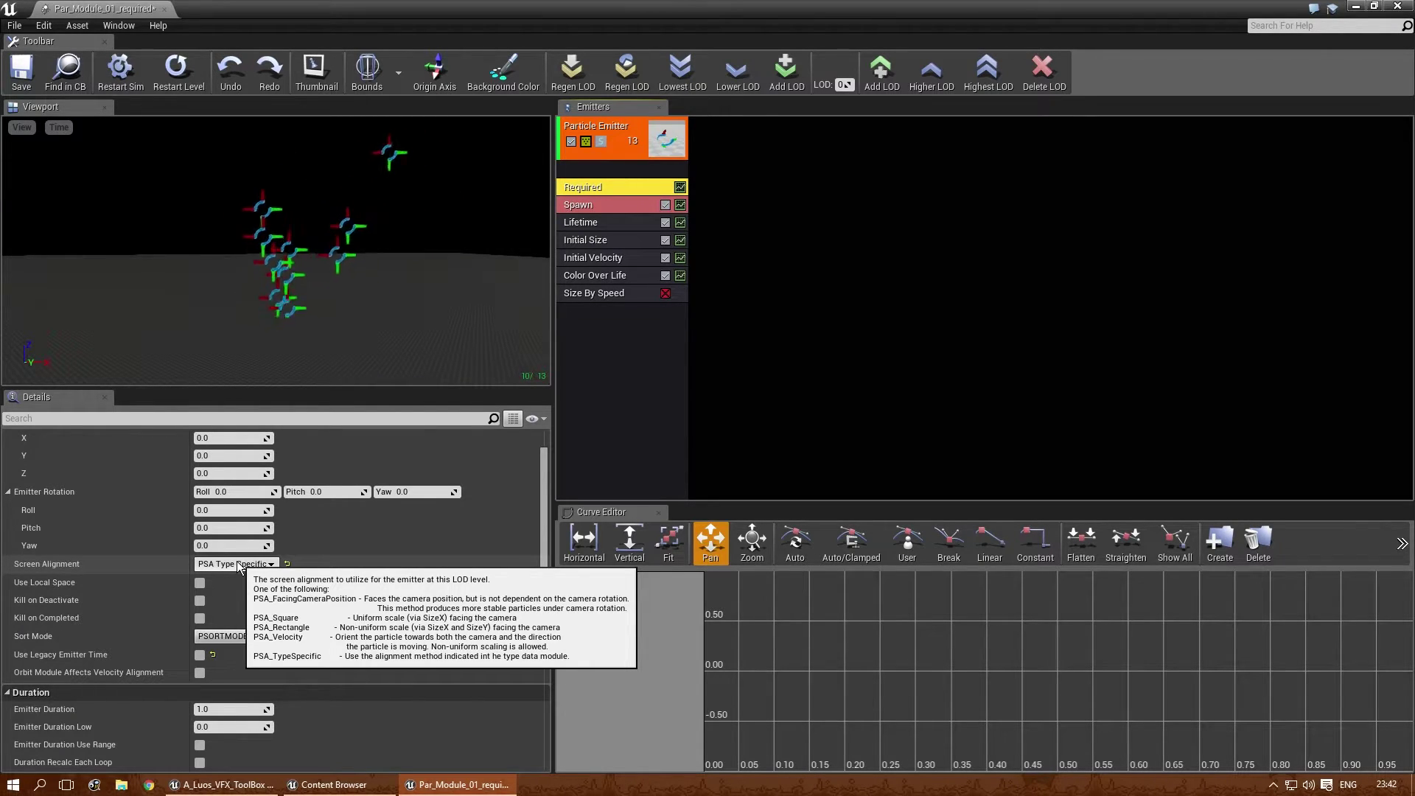
- Review the TypeData modules that can be added to the emitter, without adding one
click(618, 361)
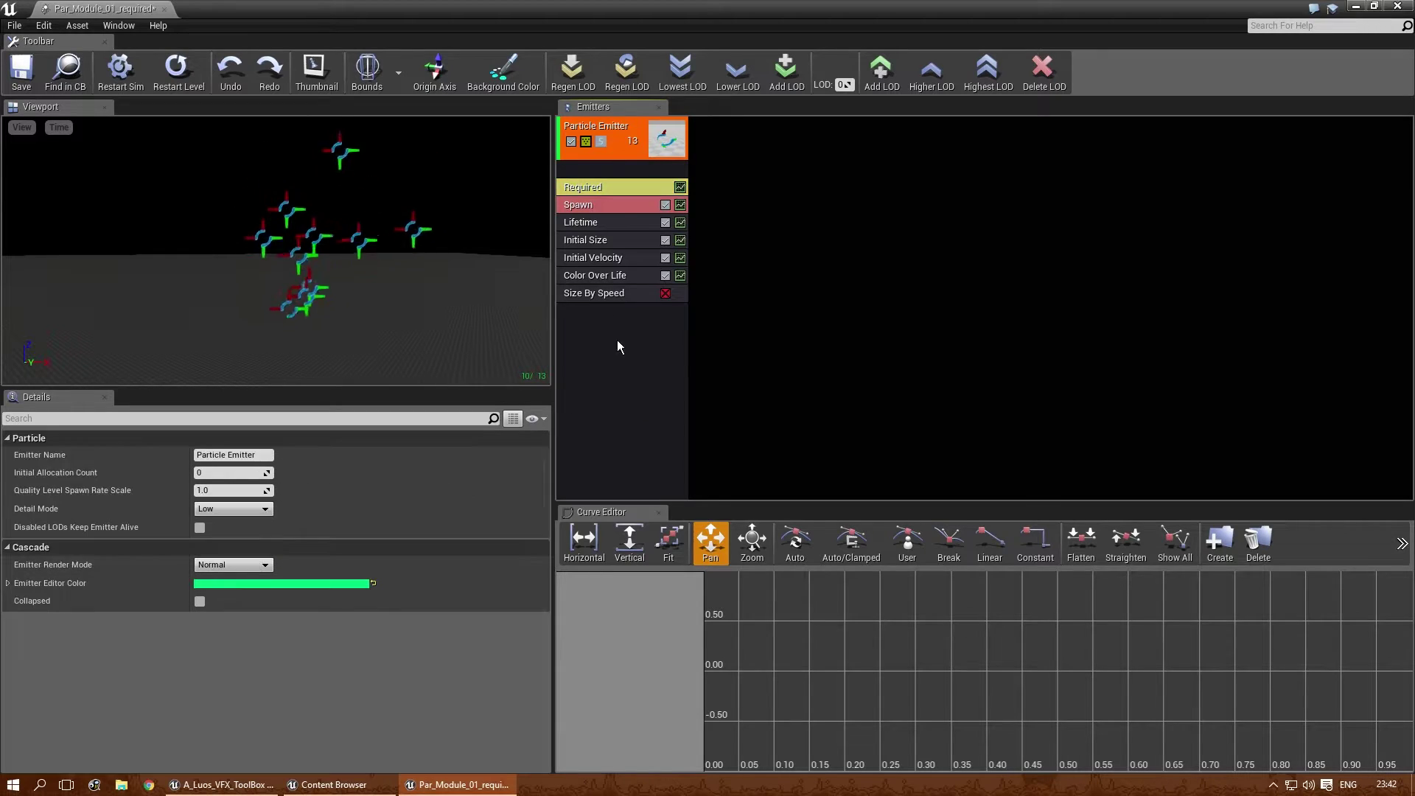
right_click(590, 170)
mouse_move(646, 223)
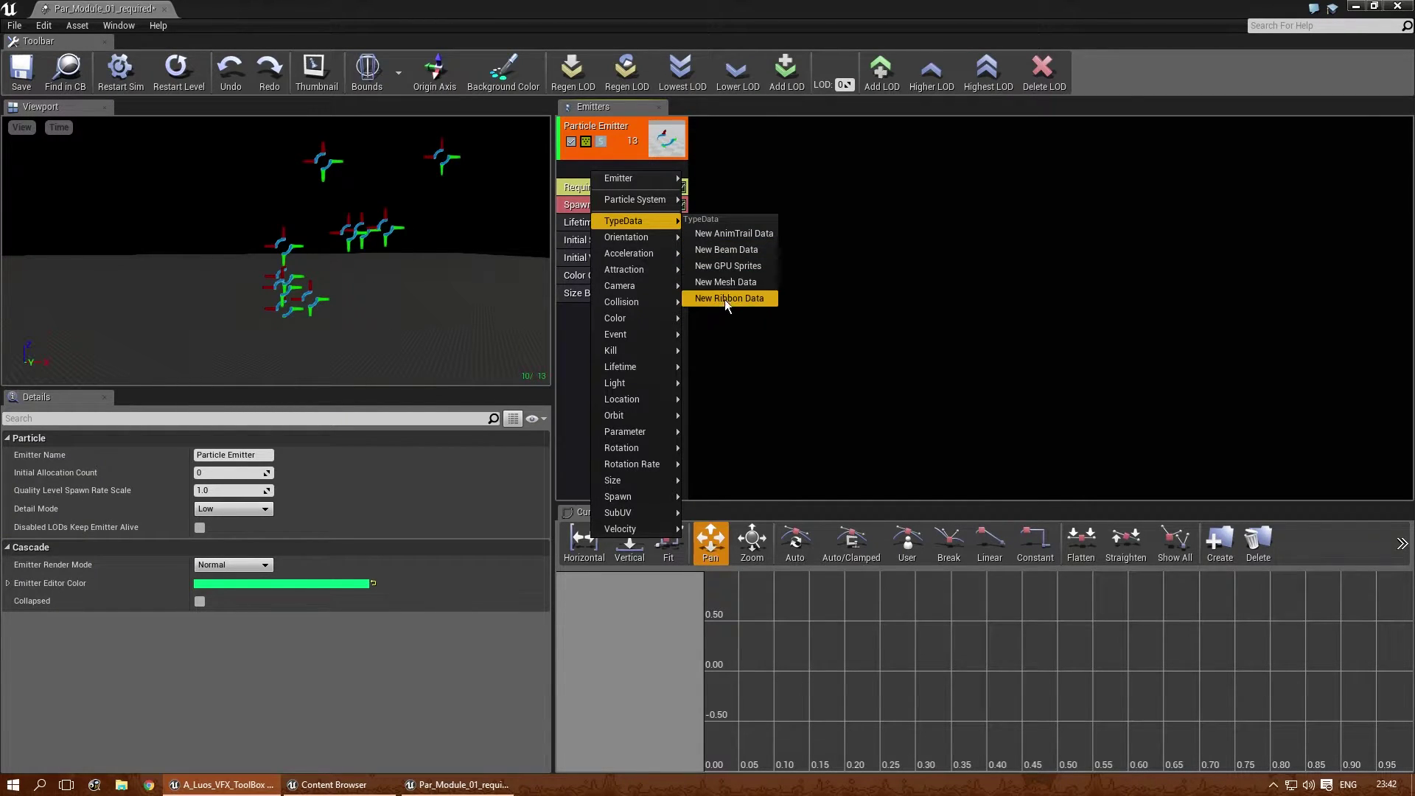
click(755, 408)
- Set the Required module's Screen Alignment to PSA Square
click(612, 184)
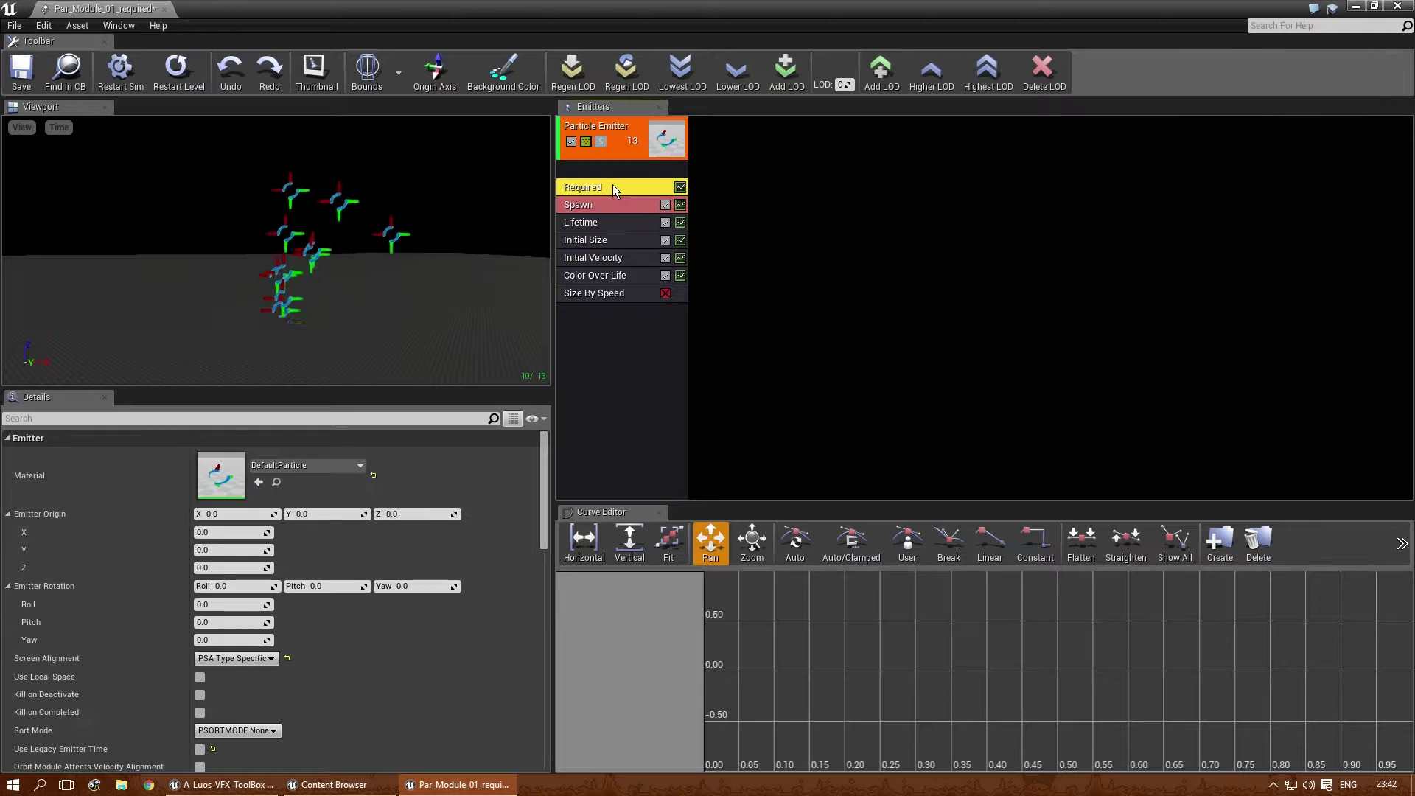
scroll(222, 671, down, 3)
click(233, 613)
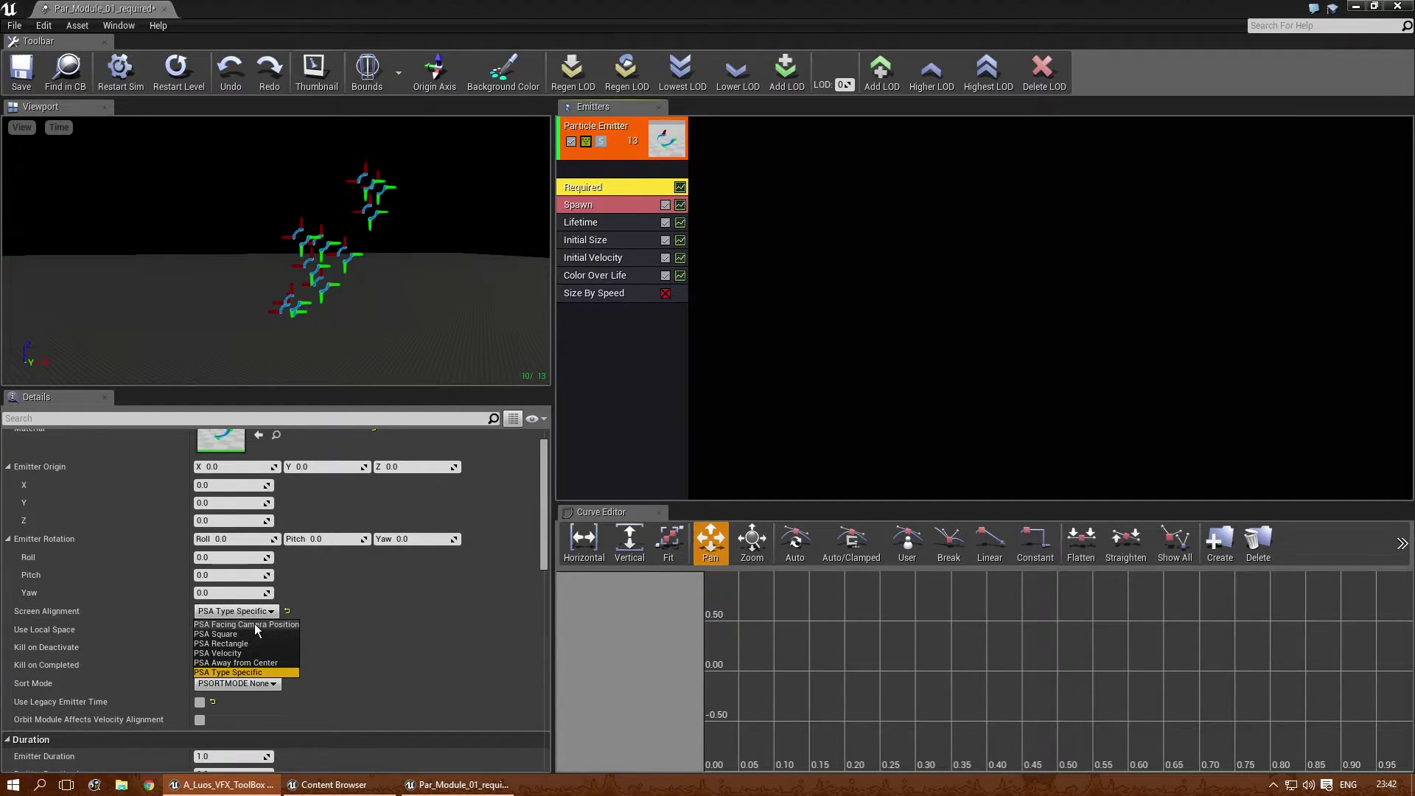
click(224, 633)
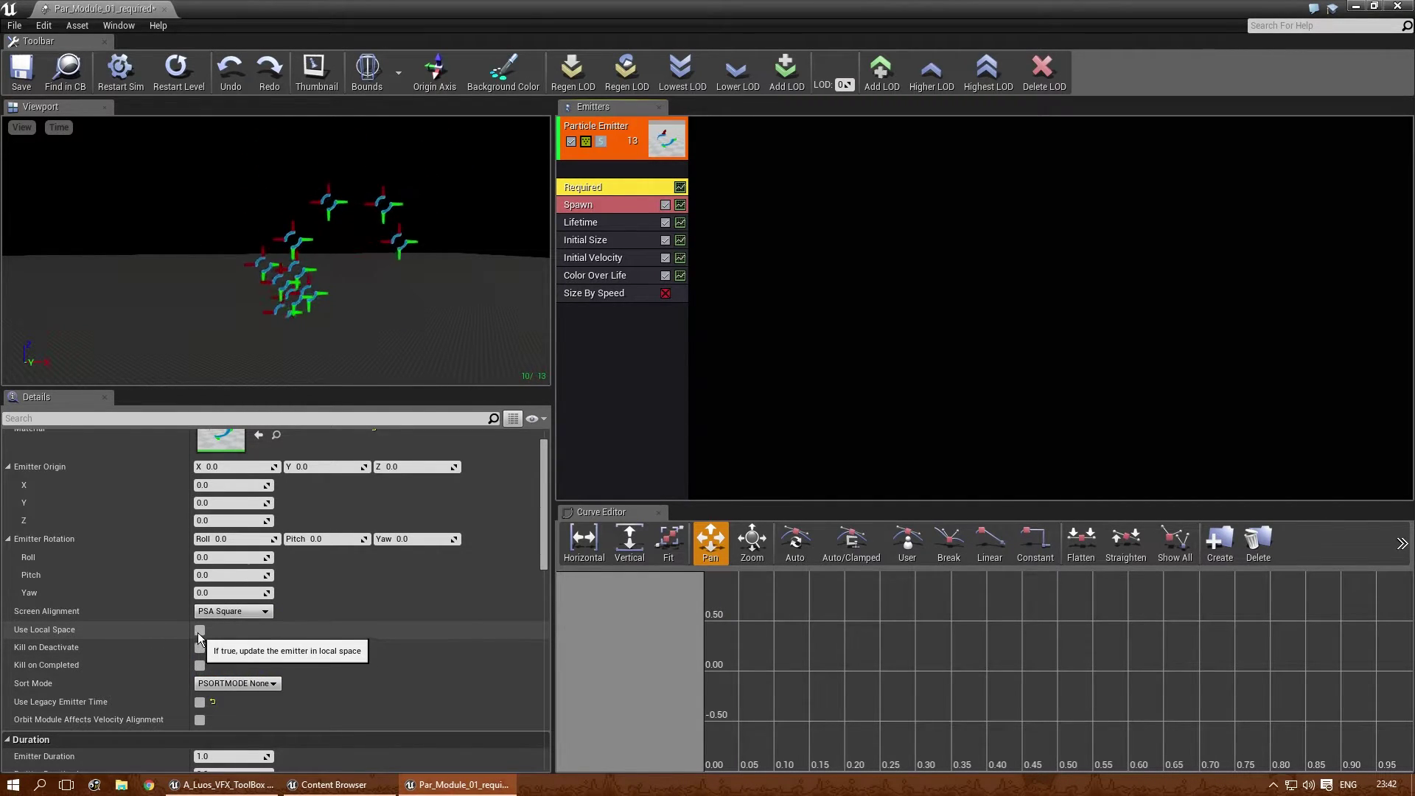
- Enable the Motion option for the particle preview and inspect the moving emitter
mouse_move(177, 295)
right_down()
mouse_move(179, 335)
mouse_move(181, 320)
right_up()
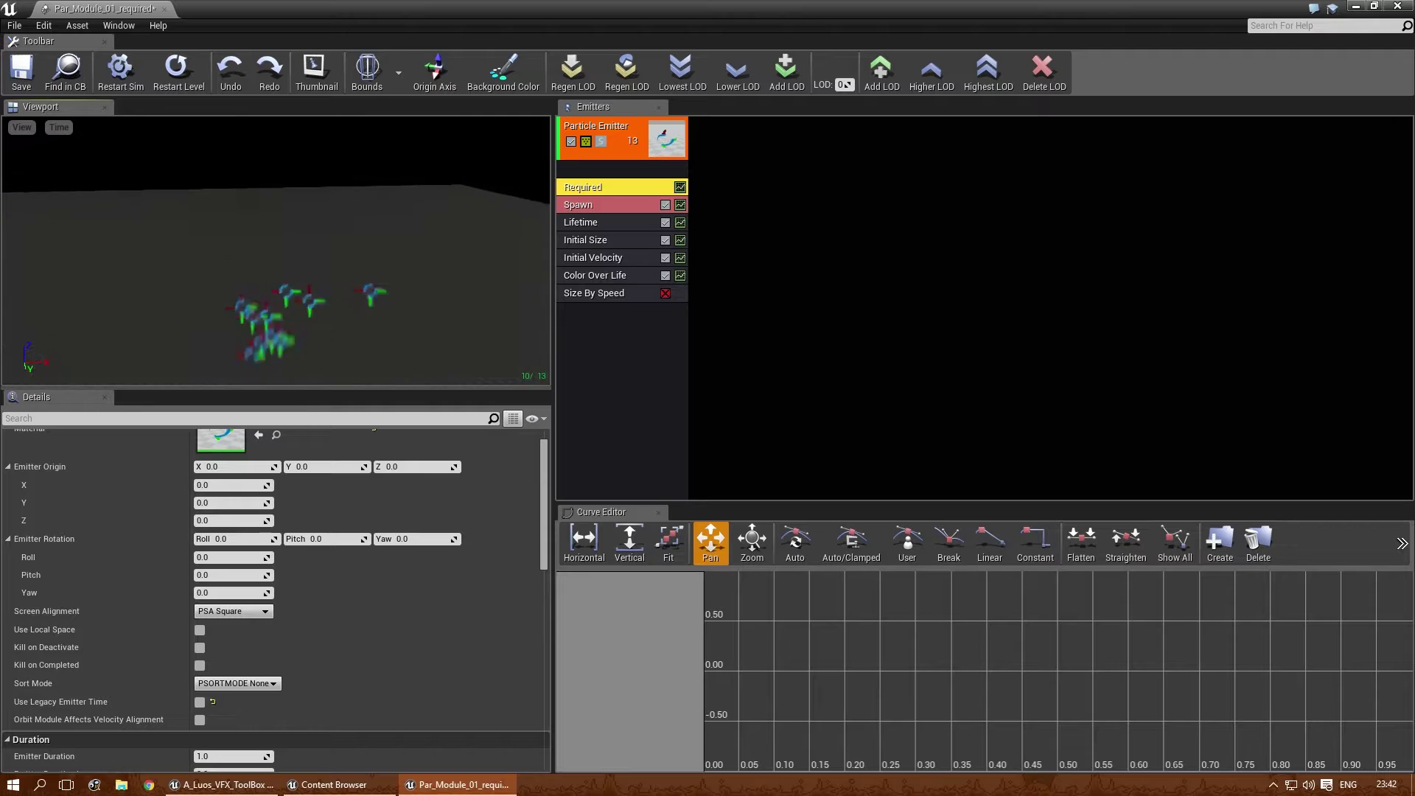
click(21, 128)
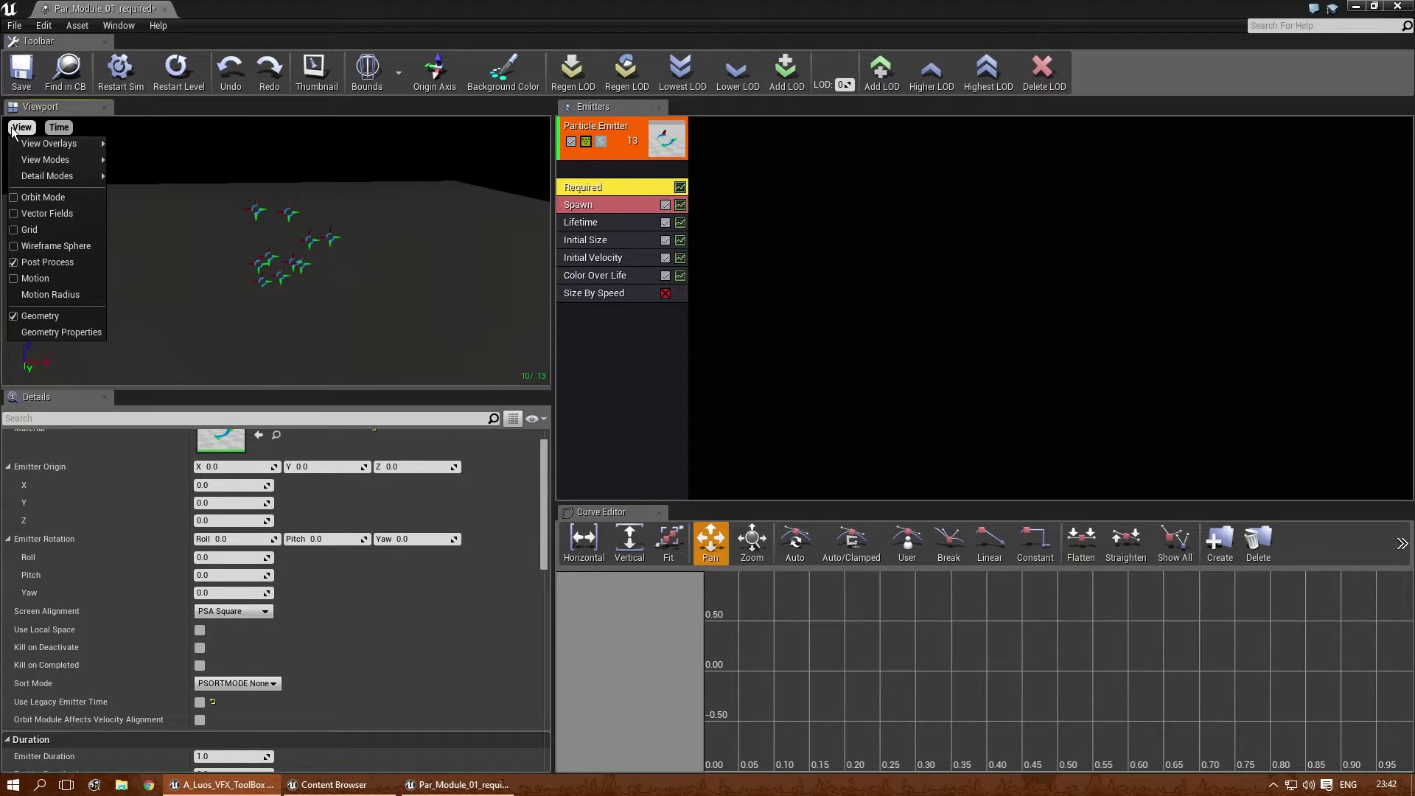
click(56, 272)
right_drag(286, 272, 287, 280)
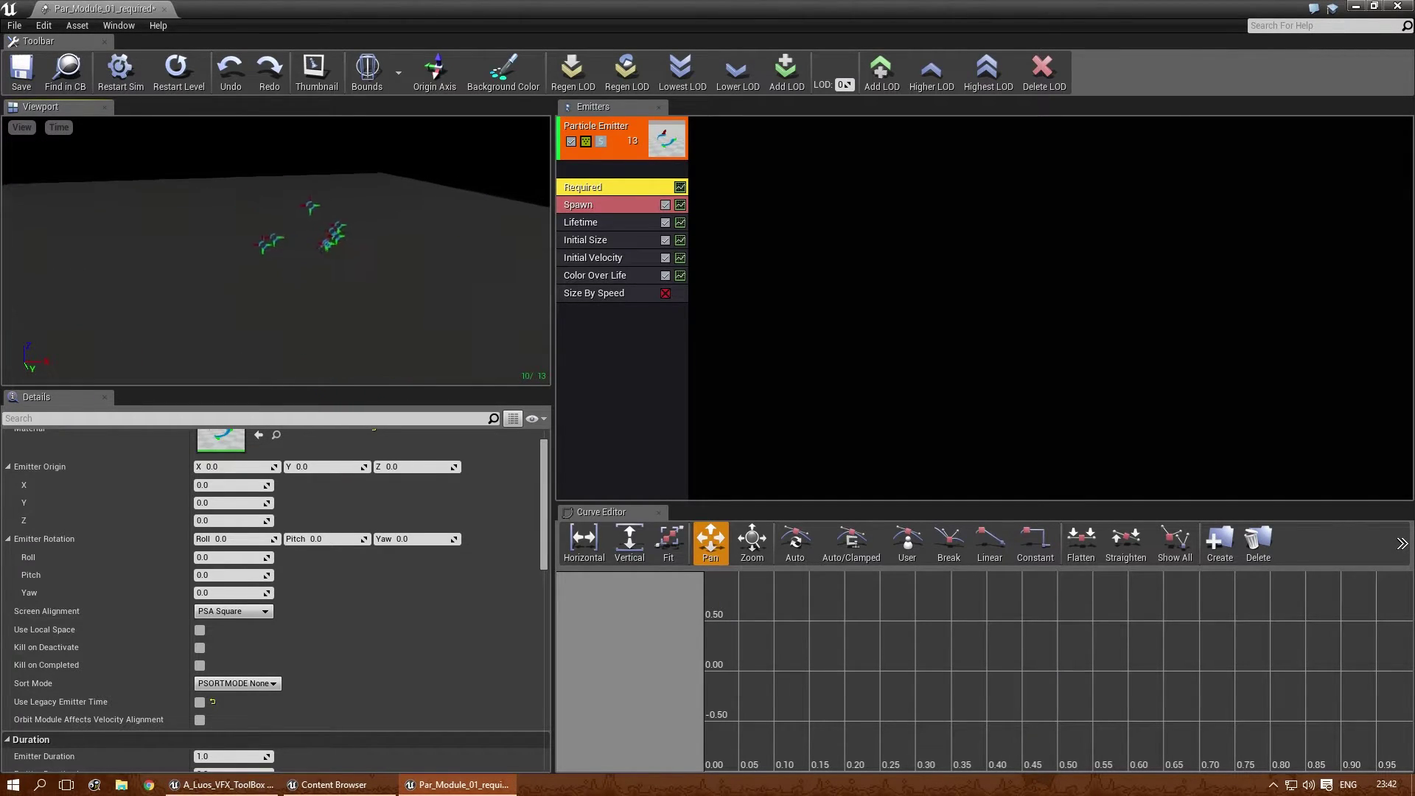
- Set the Spawn module's Rate distribution constant to 20
click(588, 213)
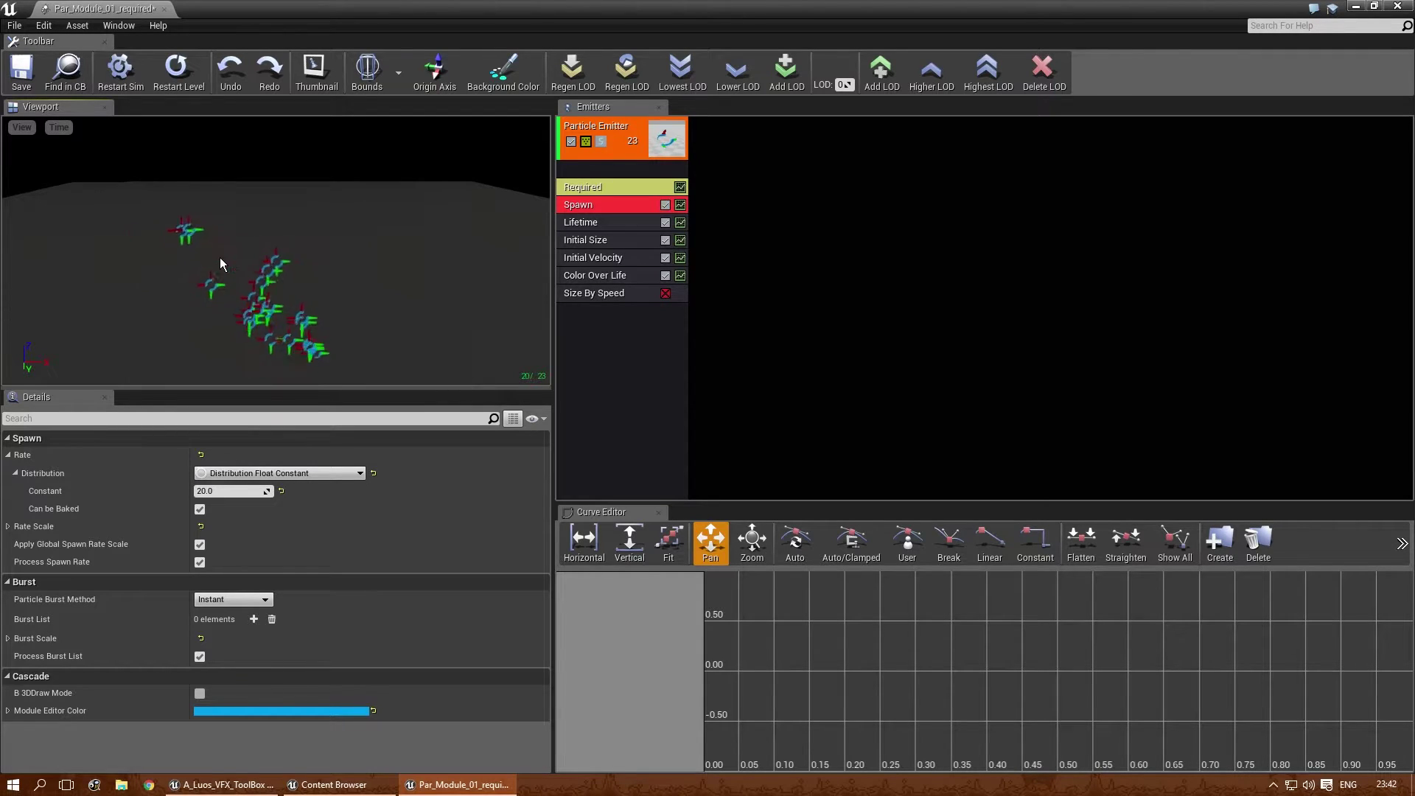
click(23, 129)
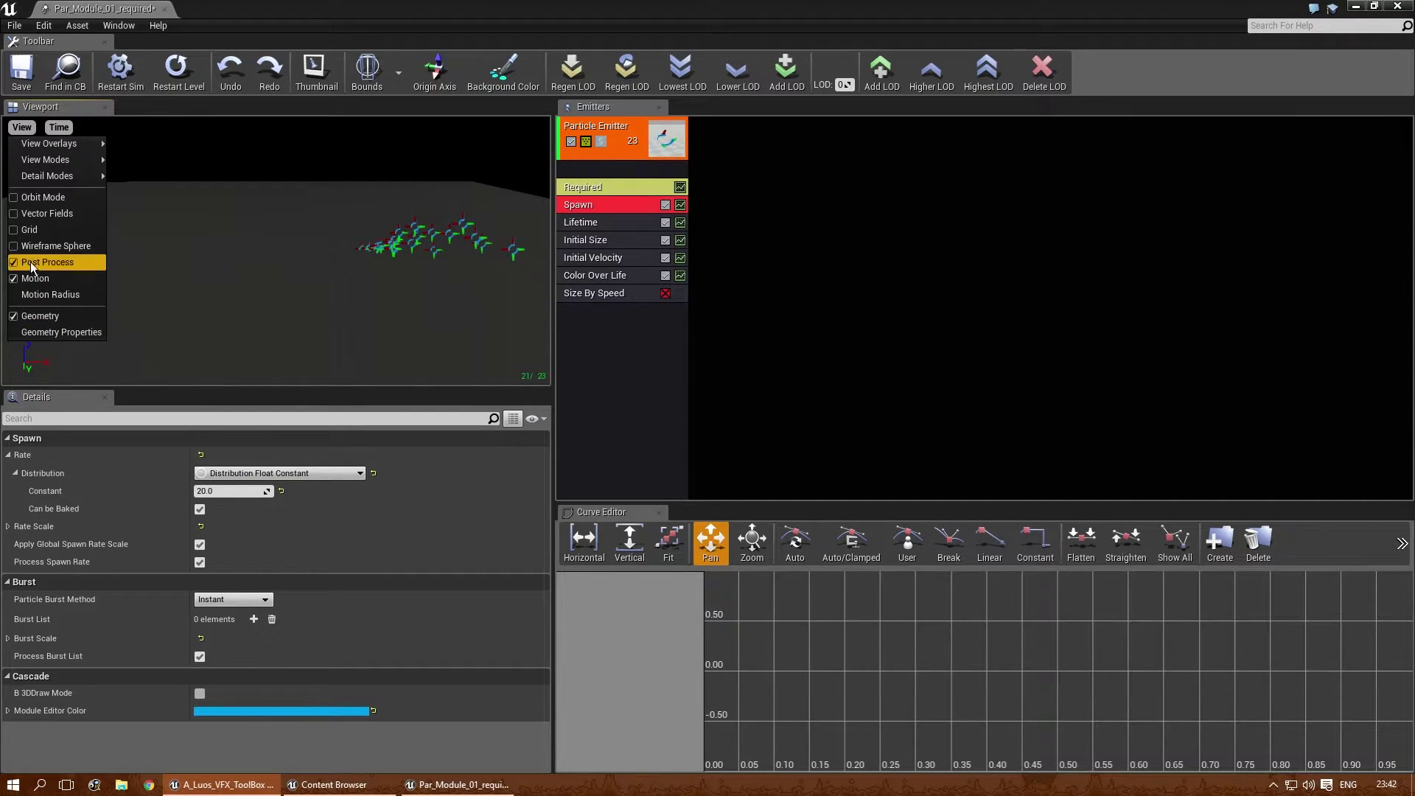
click(198, 285)
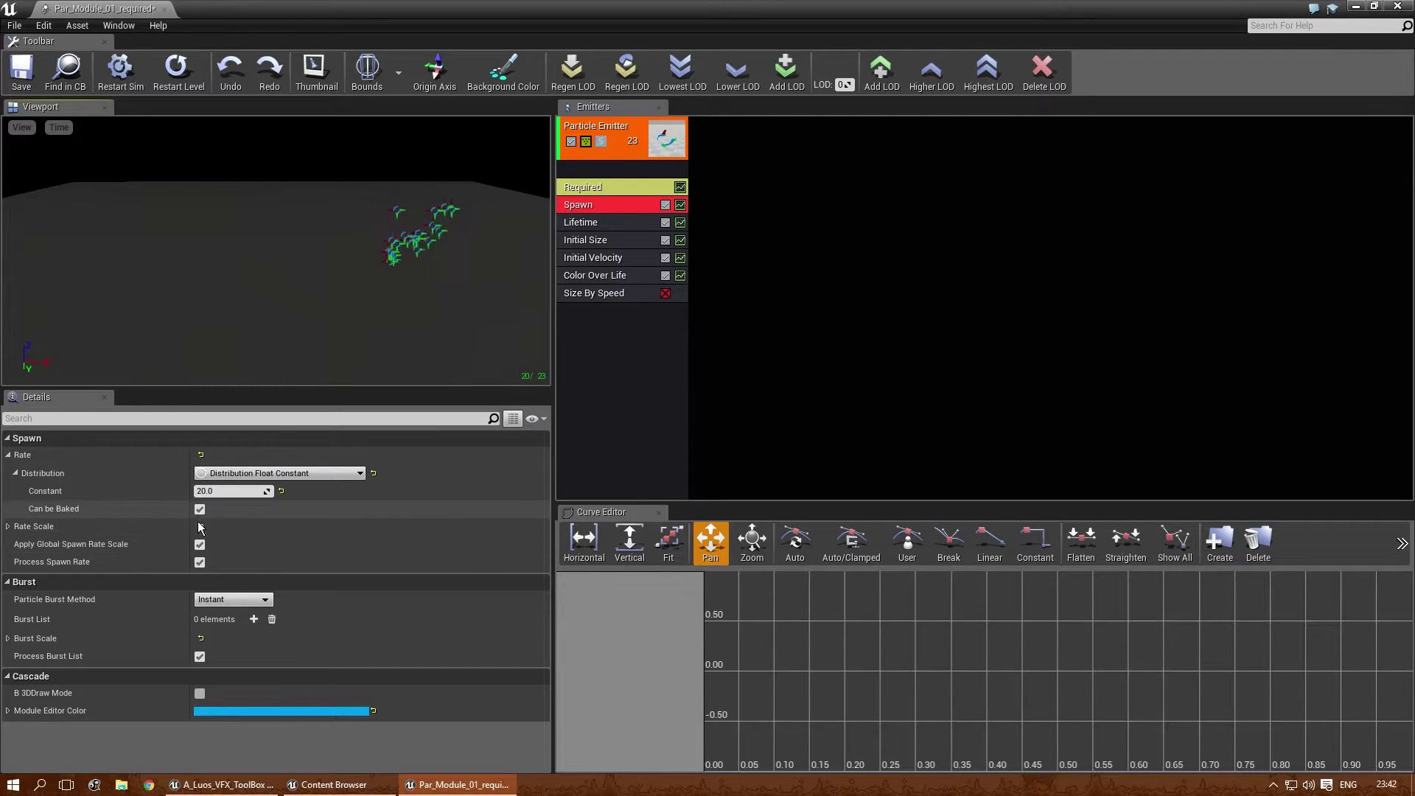
- Enable Use Local Space in the Required module and turn off the preview's Motion option
click(599, 189)
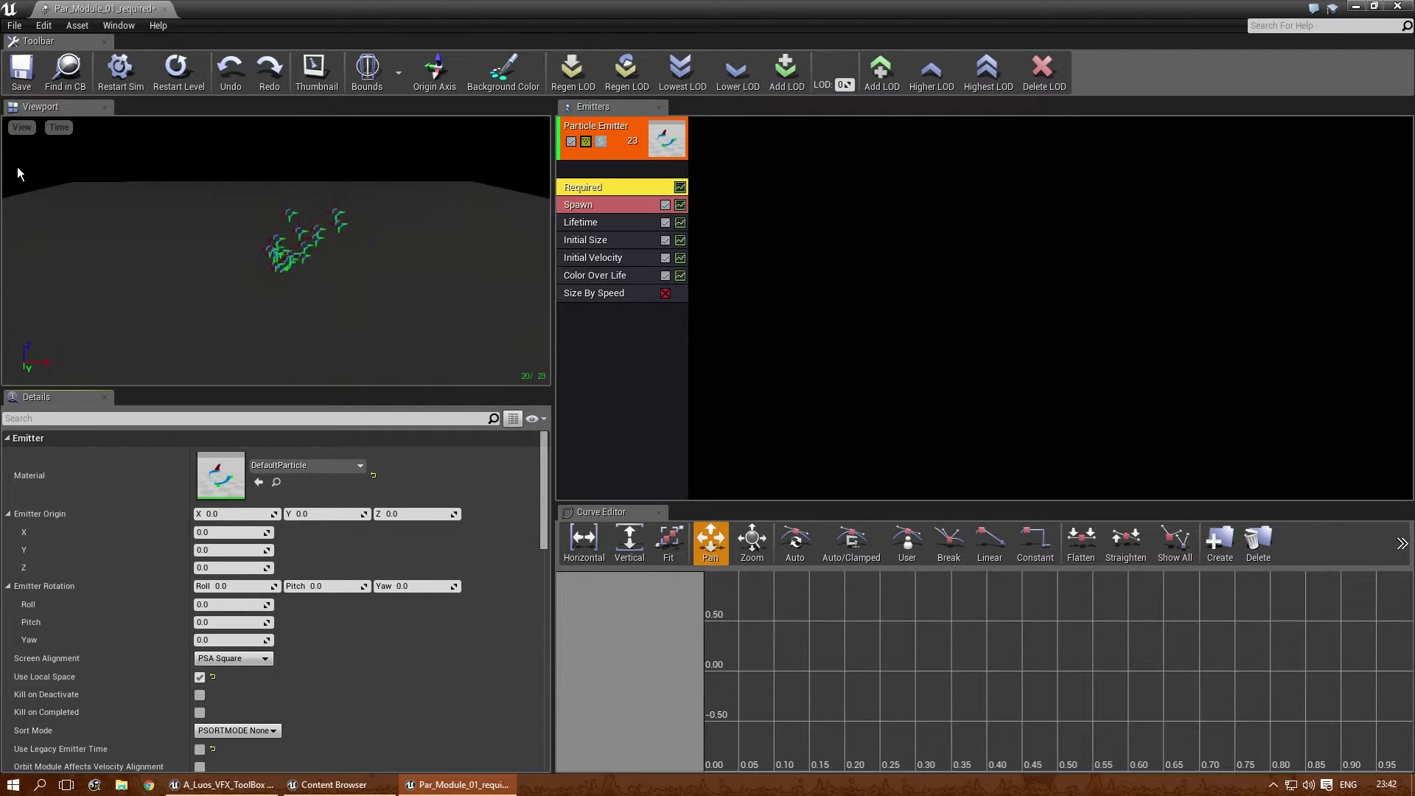
click(22, 128)
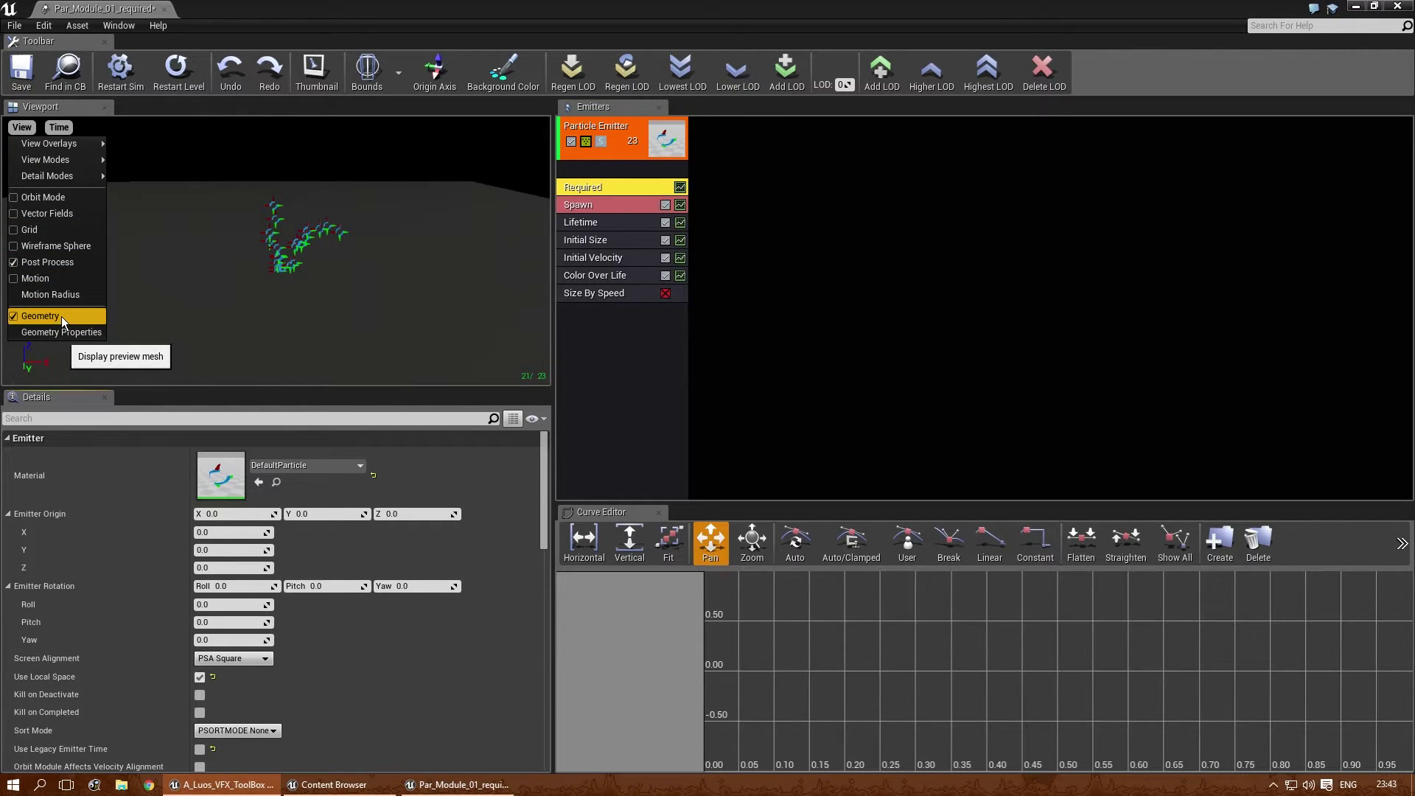
click(28, 281)
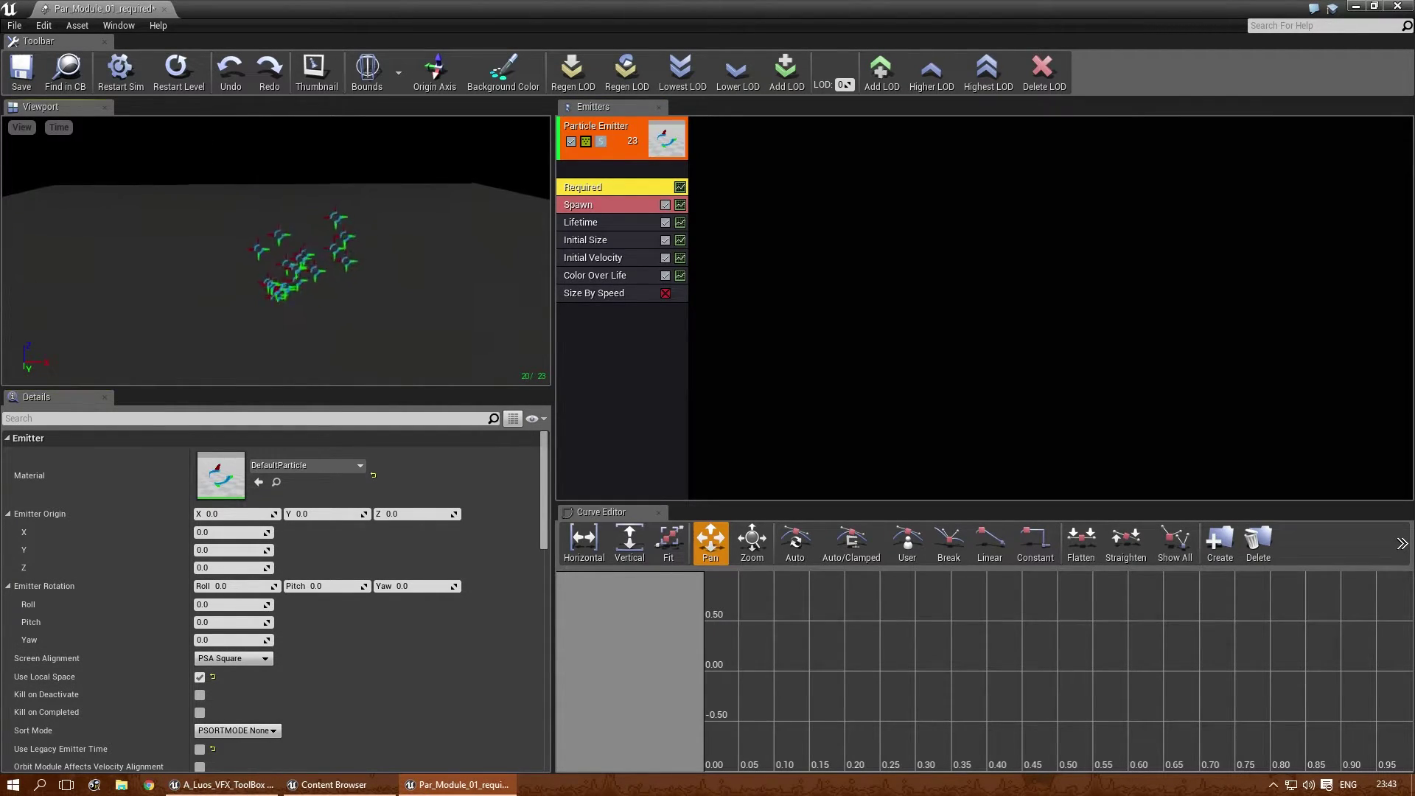
drag(294, 273, 294, 247)
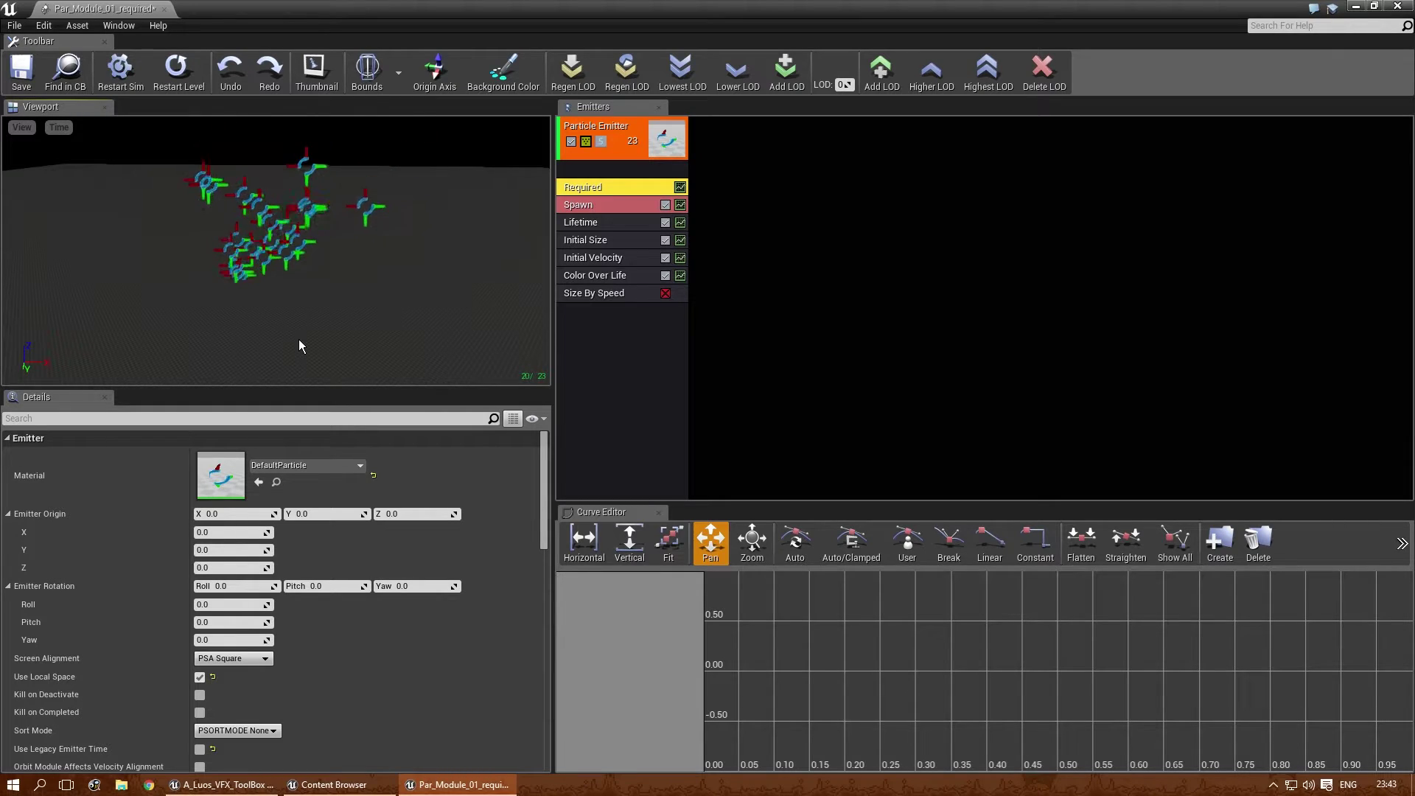
- Bring up the Content Browser and save all modified content, including Par_Module_01_required
drag(685, 9, 804, 251)
drag(933, 82, 865, 70)
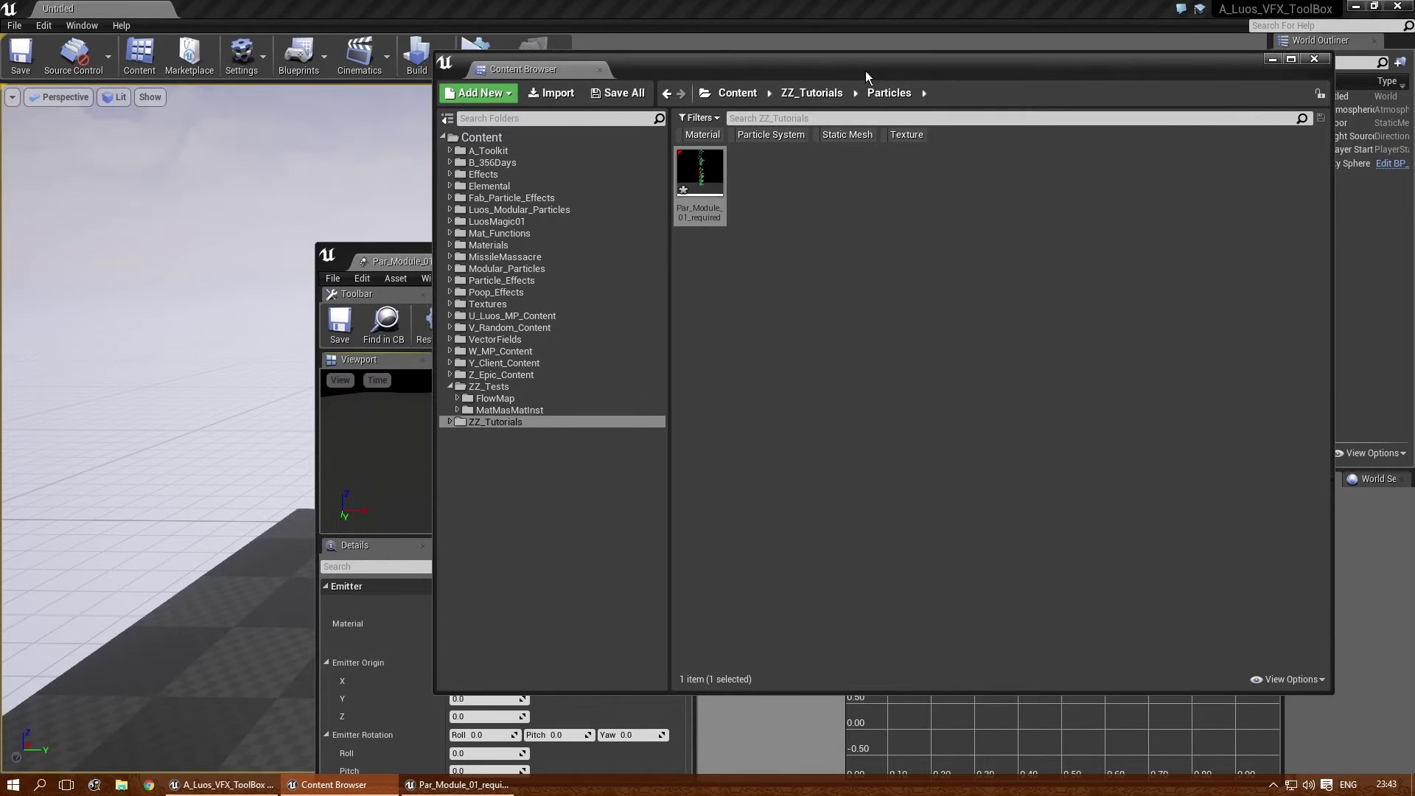
click(633, 94)
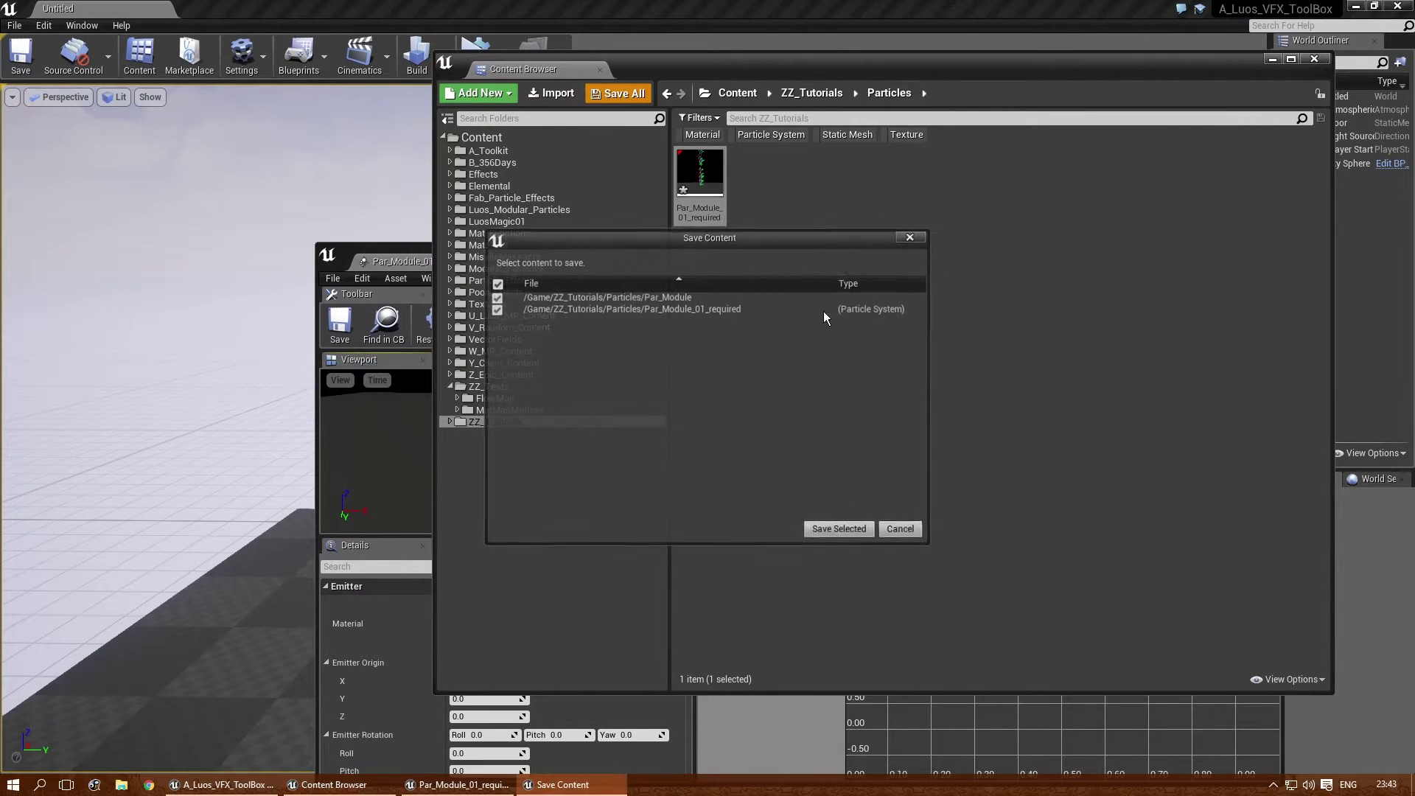
click(862, 532)
- Place the Par_Module_01_required particle system on the level floor and close the Content Browser
drag(771, 77, 926, 66)
drag(853, 166, 236, 623)
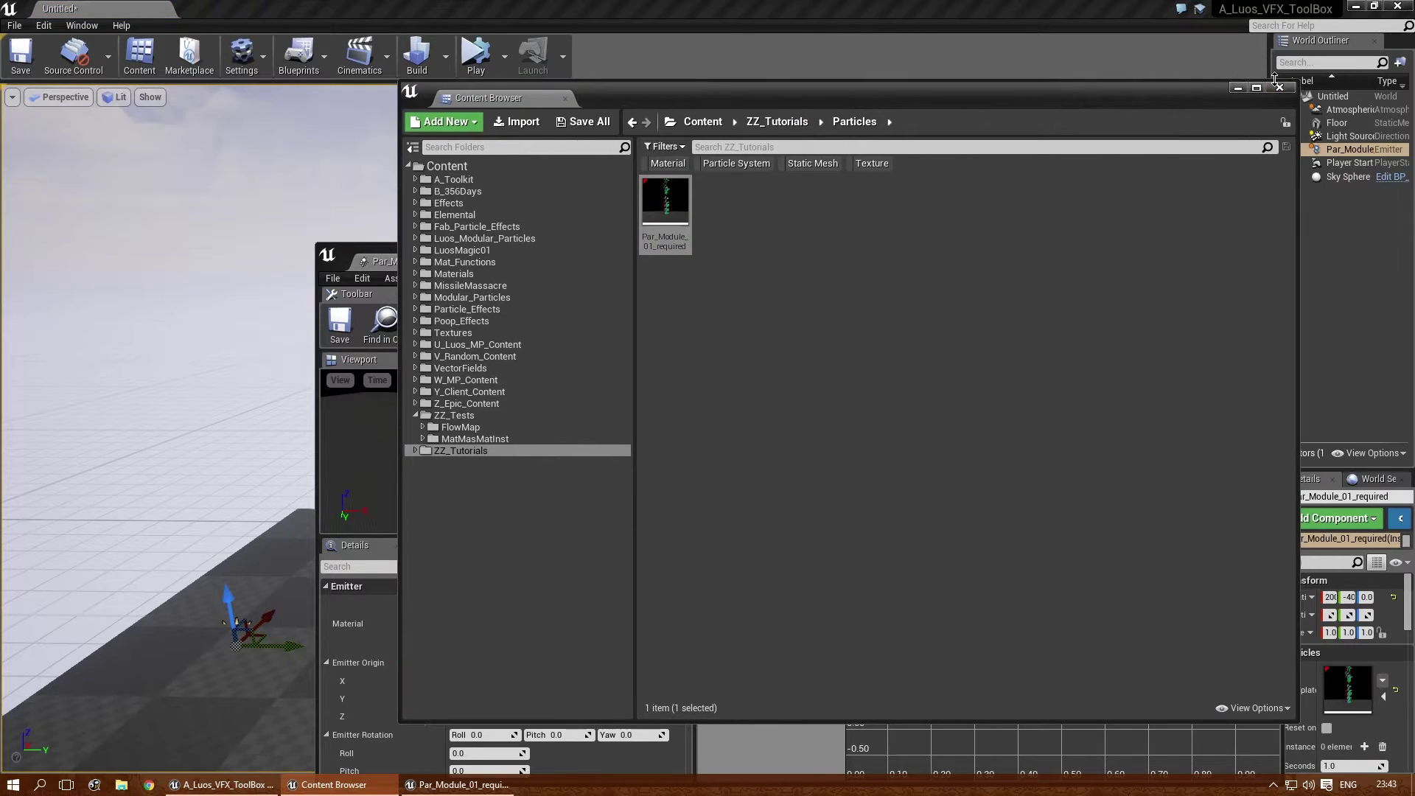
click(1287, 87)
- Move the particle editor window aside and enable Realtime rendering for the level viewport
drag(815, 262, 1268, 175)
right_drag(516, 412, 663, 442)
right_drag(308, 161, 330, 158)
right_drag(166, 170, 78, 190)
click(12, 97)
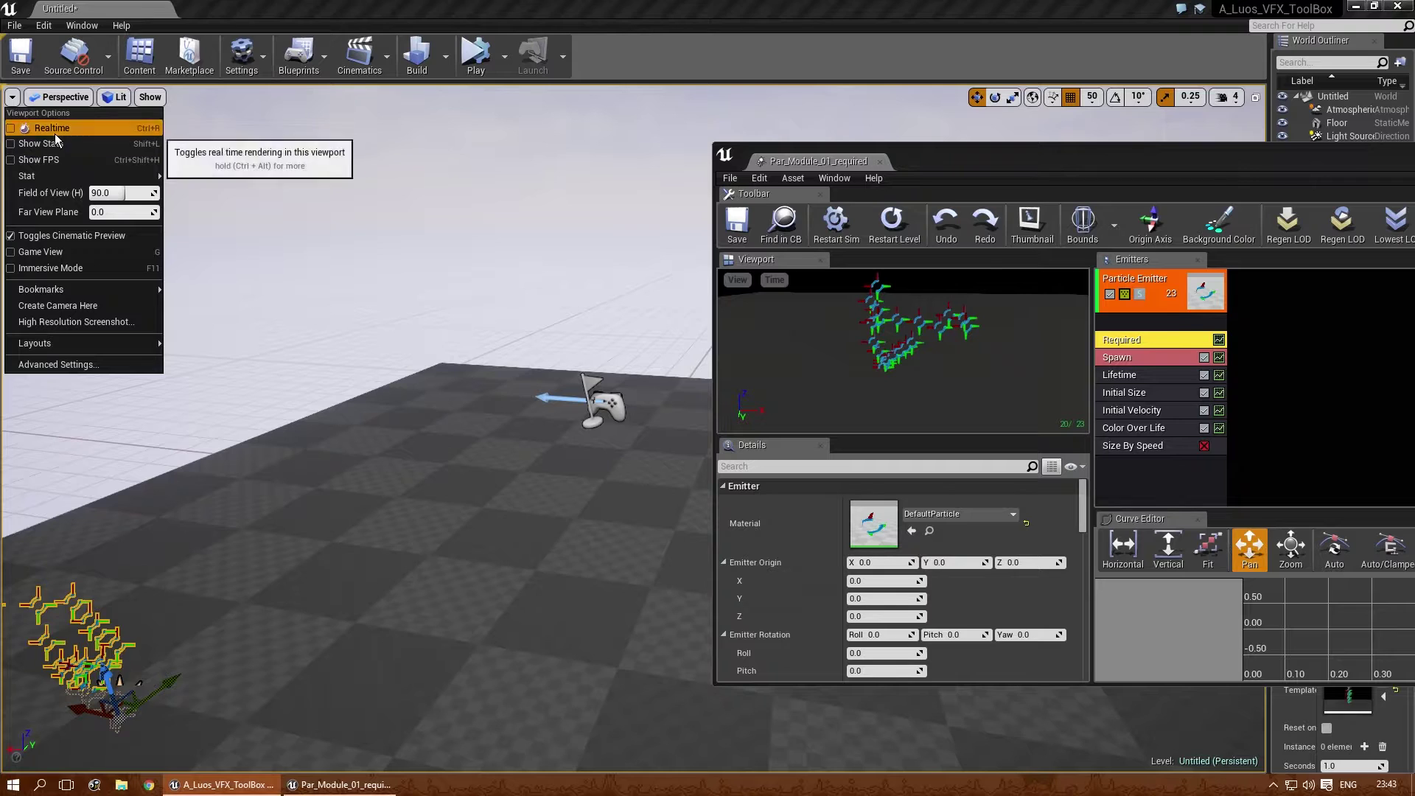
click(140, 125)
- Move the placed emitter around the level to examine how its particles follow it in local space
drag(221, 604, 418, 398)
alt+drag(419, 446, 351, 514)
drag(457, 465, 333, 451)
drag(451, 499, 382, 450)
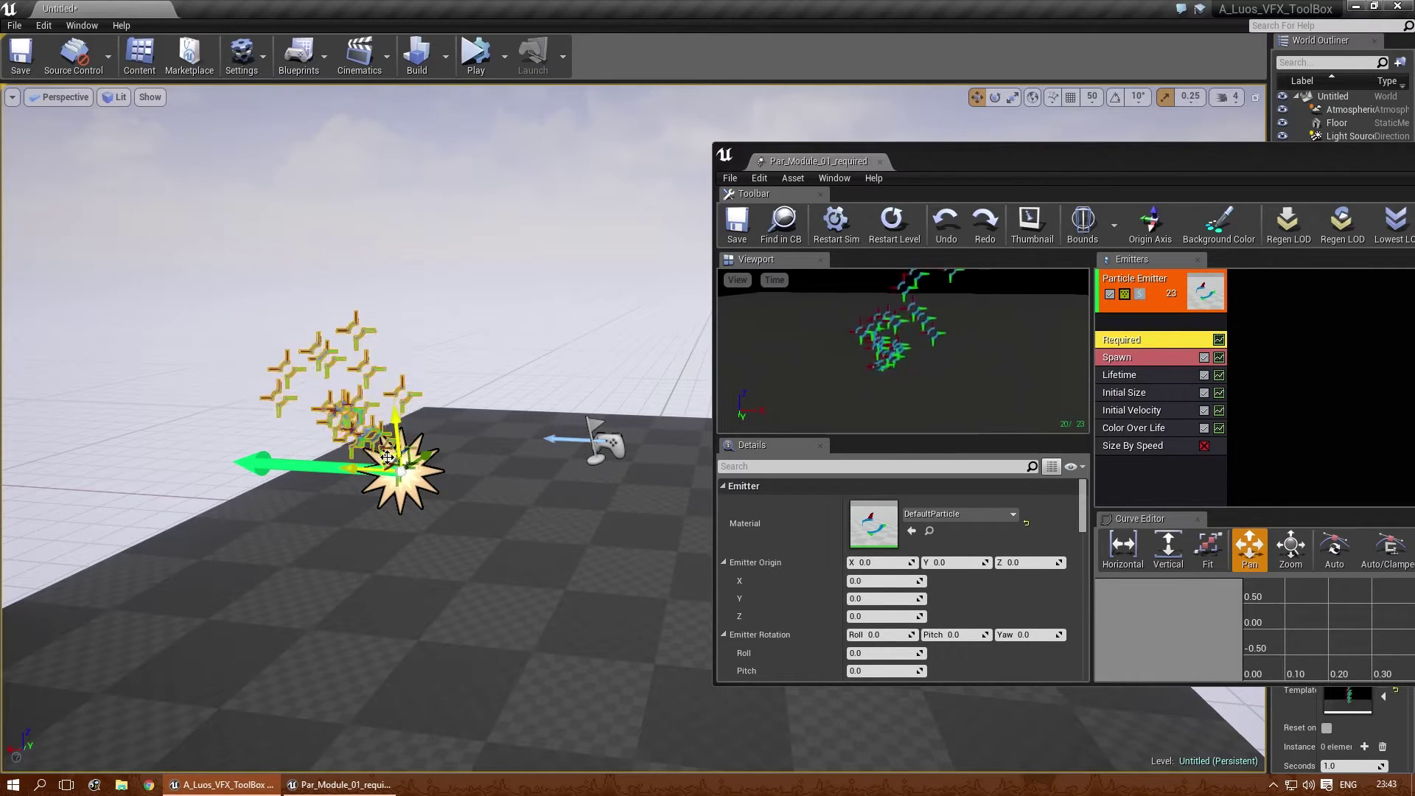
drag(467, 487, 393, 361)
drag(403, 416, 341, 487)
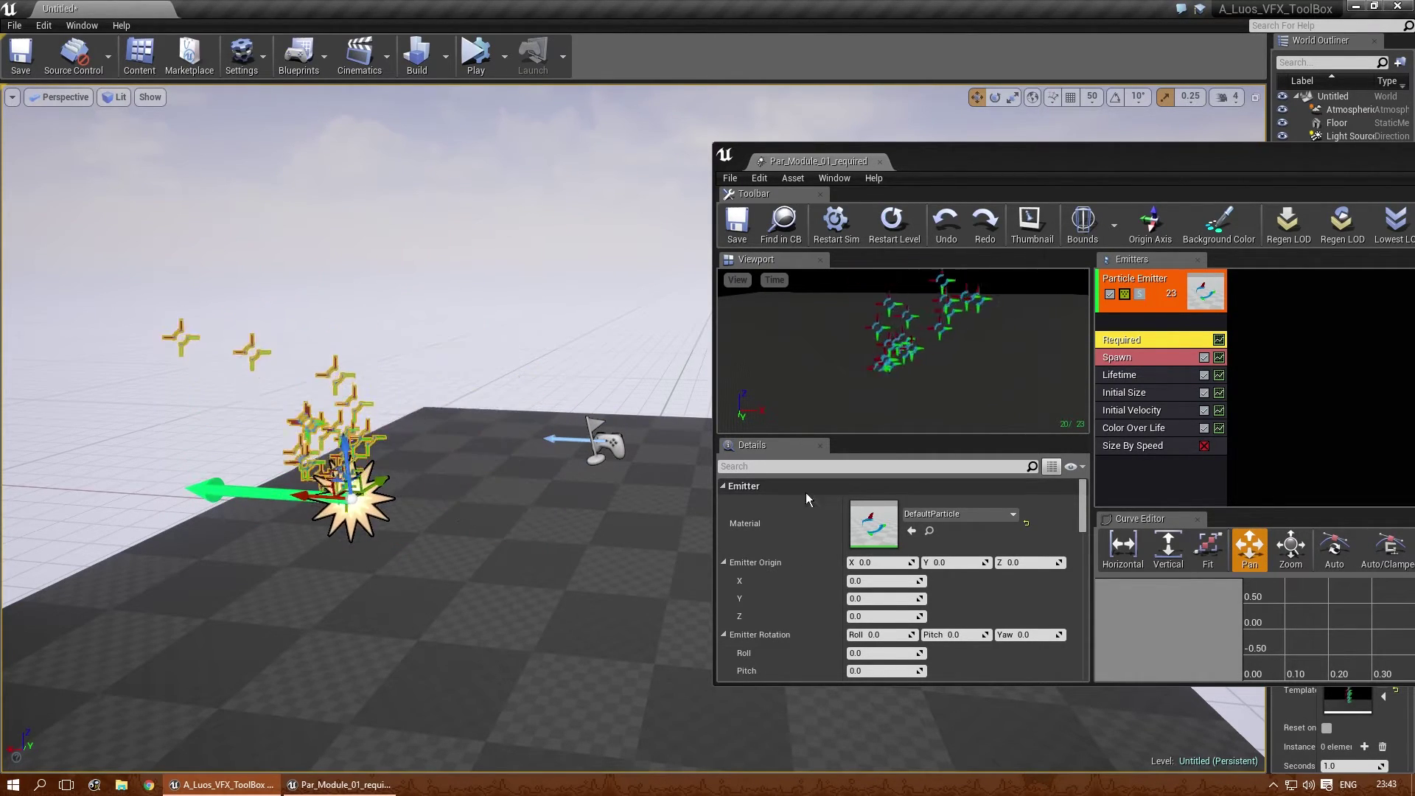
- Disable Use Local Space in the Required module and move the placed emitter to compare its particles' behaviour
scroll(885, 575, down, 5)
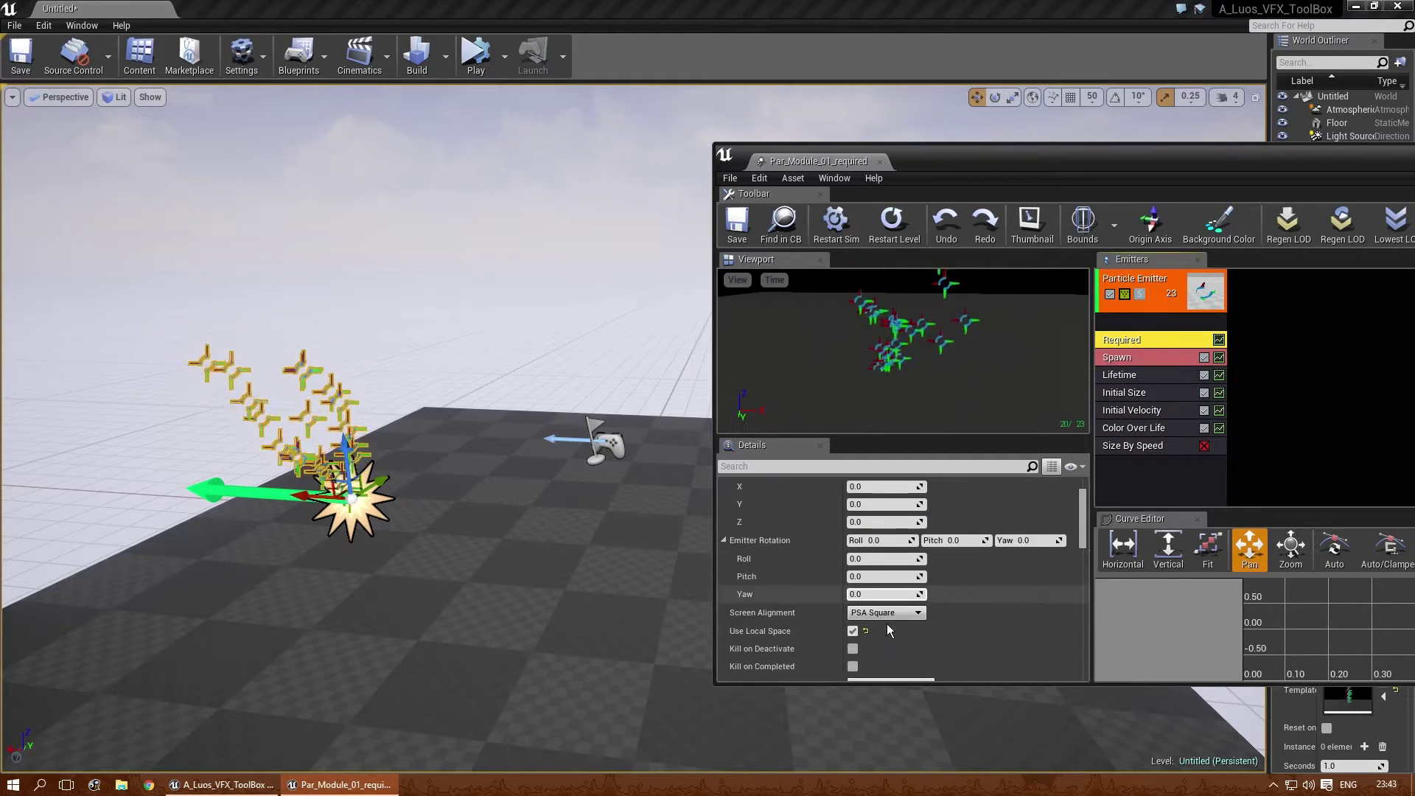
click(853, 608)
drag(334, 488, 430, 372)
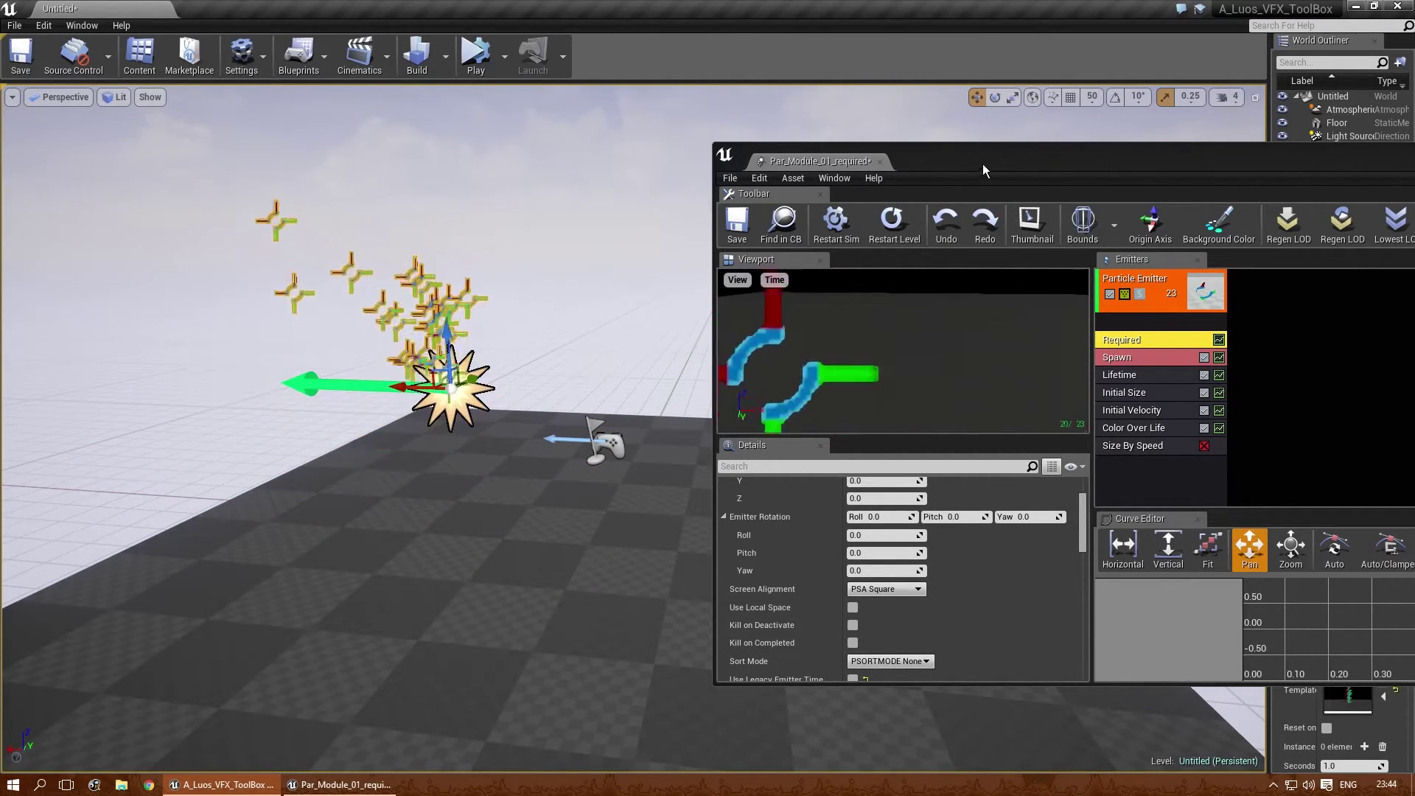
drag(984, 163, 904, 110)
scroll(810, 544, down, 1)
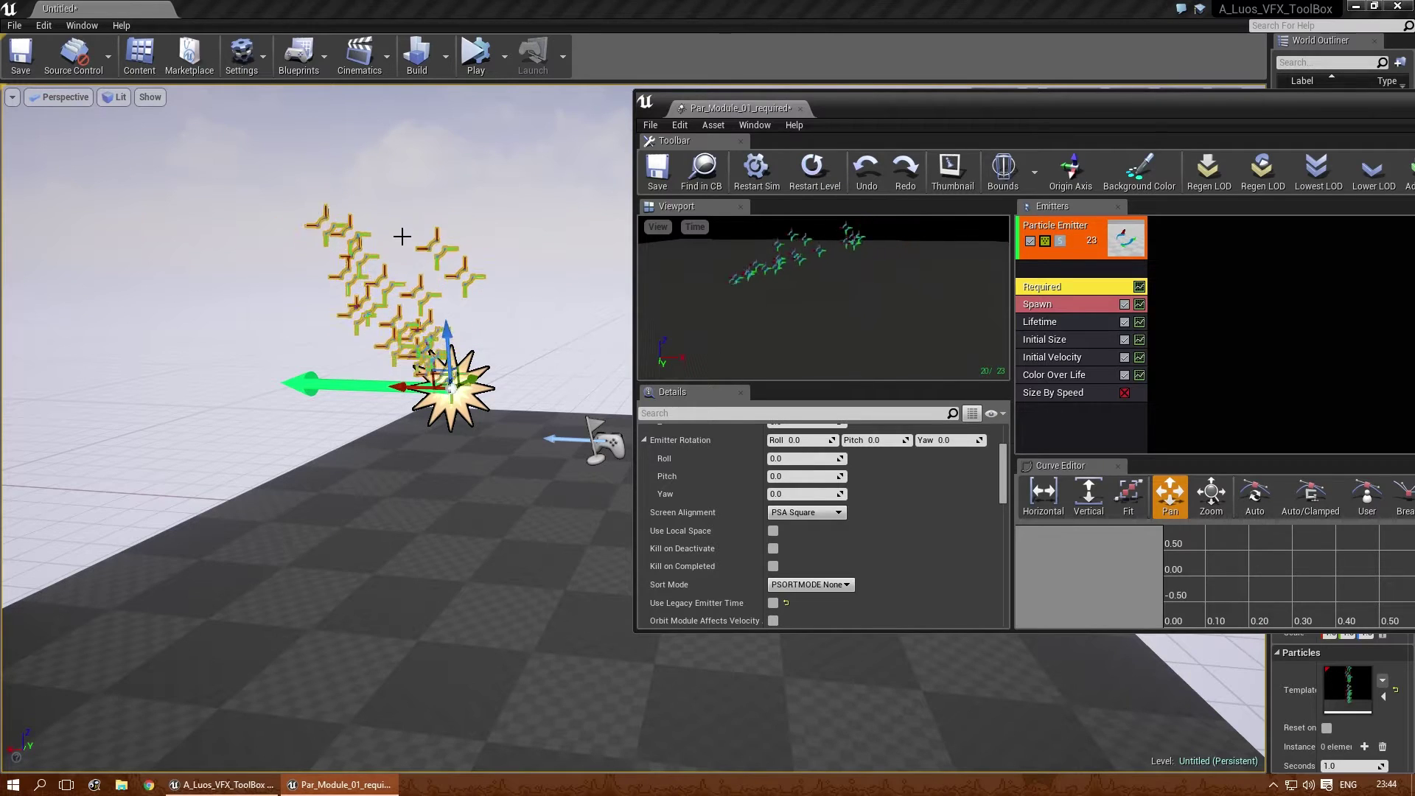
- Set the Lifetime module's uniform distribution Min and Max both to 4.0
click(1060, 322)
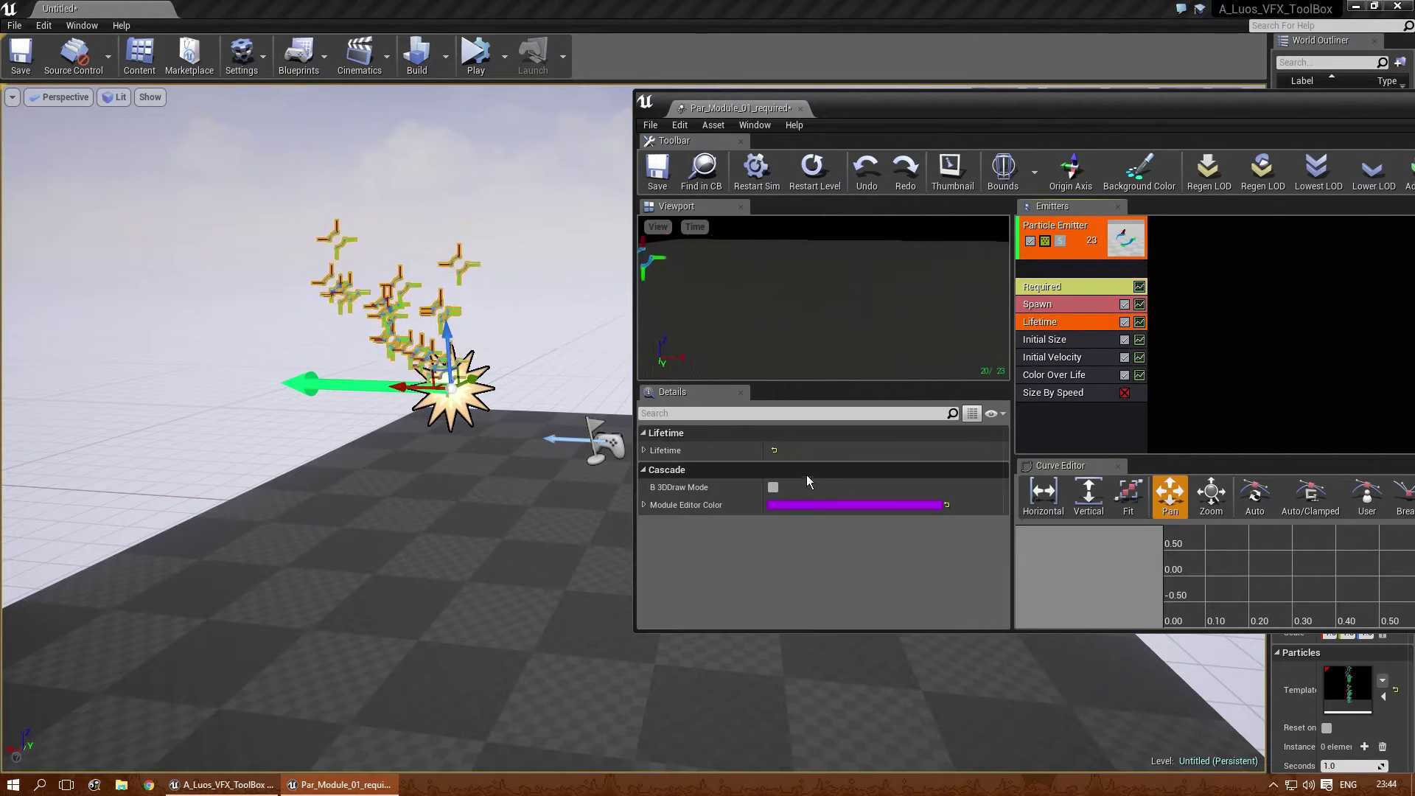
click(644, 451)
click(652, 468)
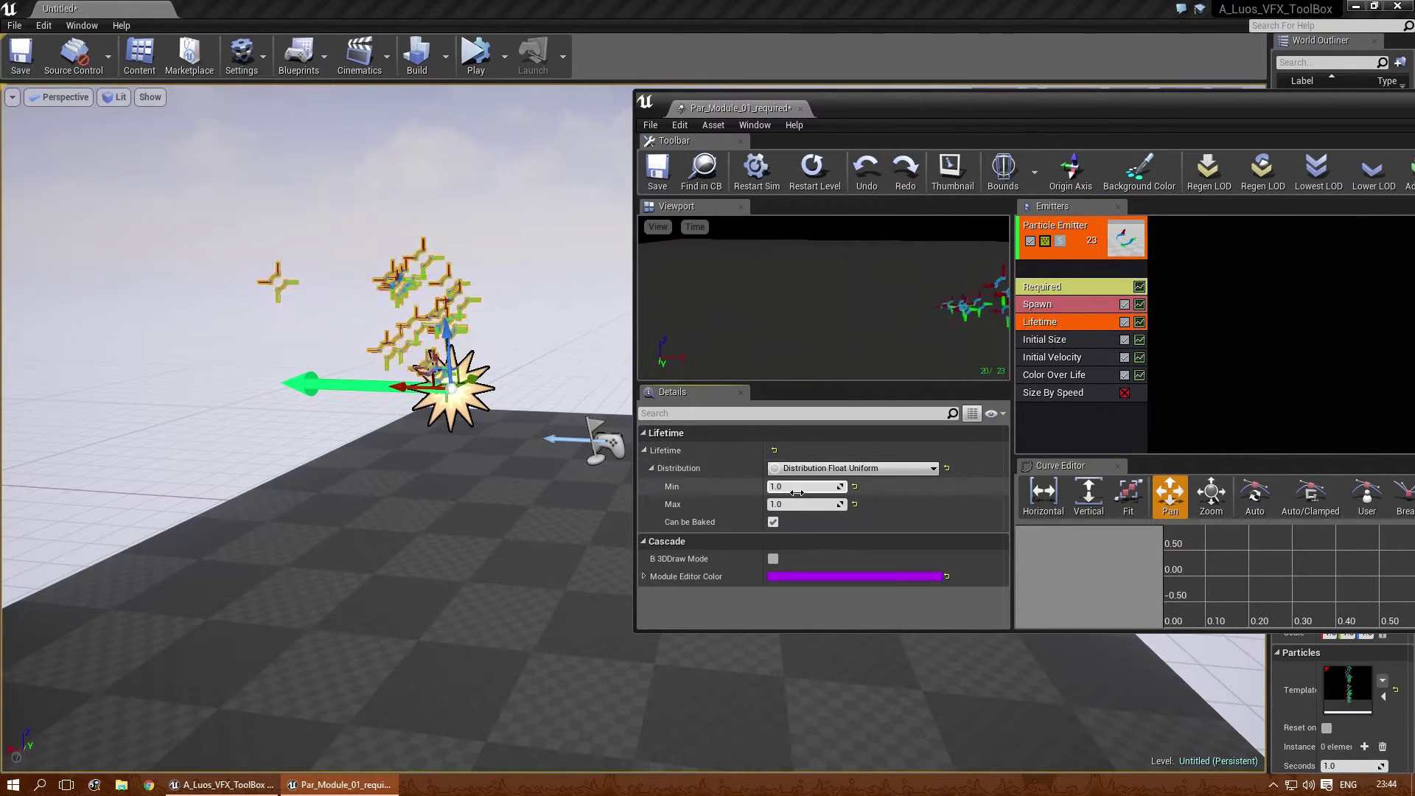
text(4)
key(Tab)
text(4)
key(Return)
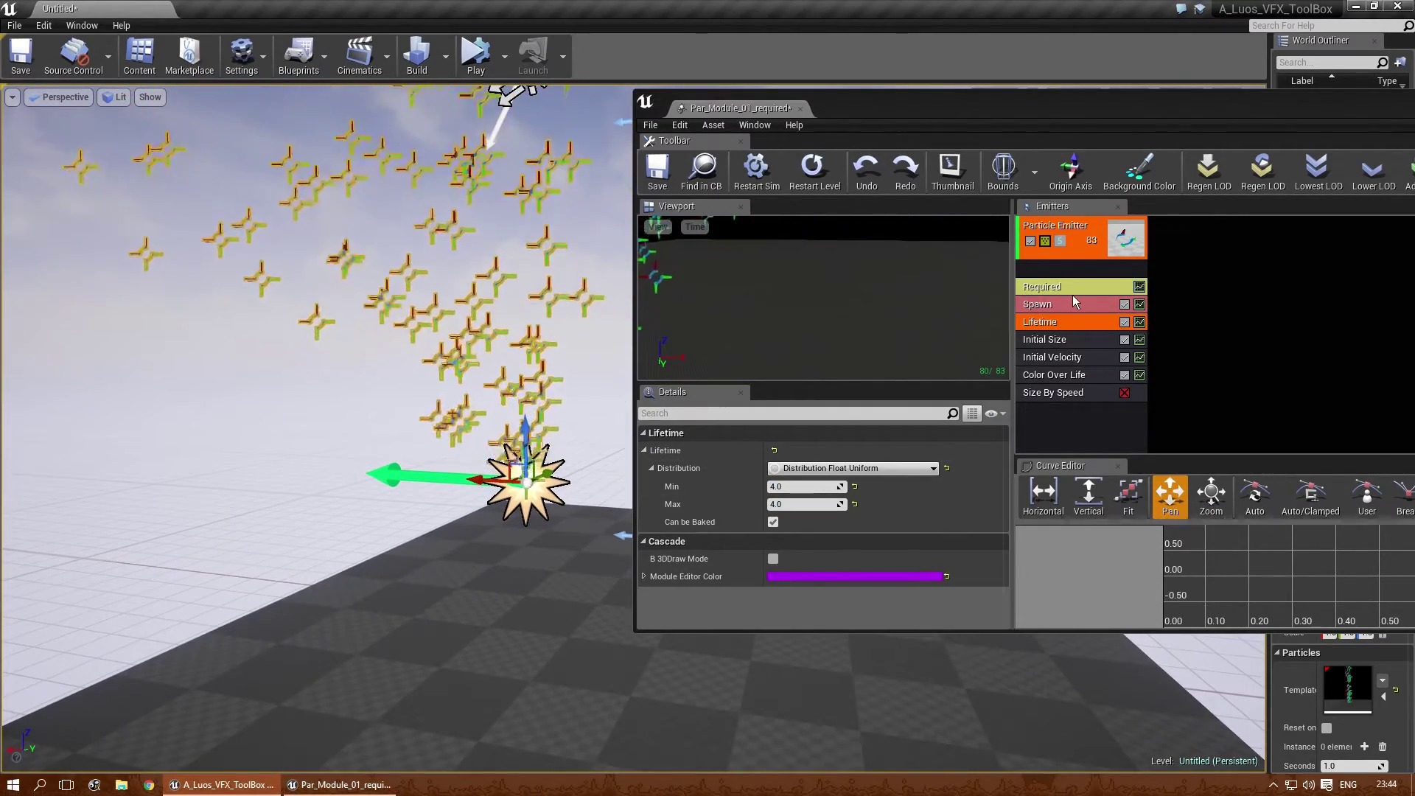
- Reopen the Required module's settings and reposition and heighten the particle editor window to show more of its properties
click(1070, 294)
drag(953, 96, 959, 36)
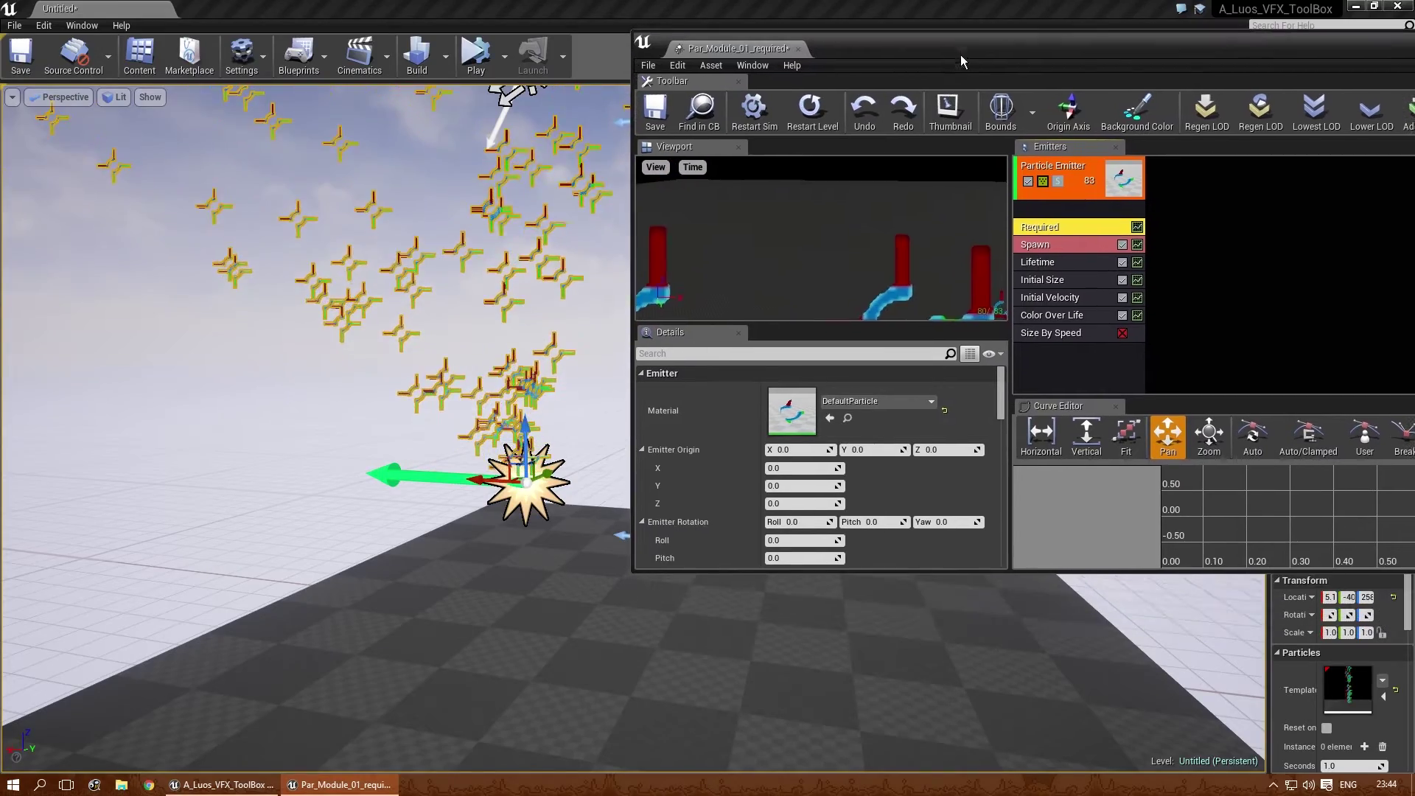
drag(913, 571, 959, 737)
scroll(881, 645, down, 5)
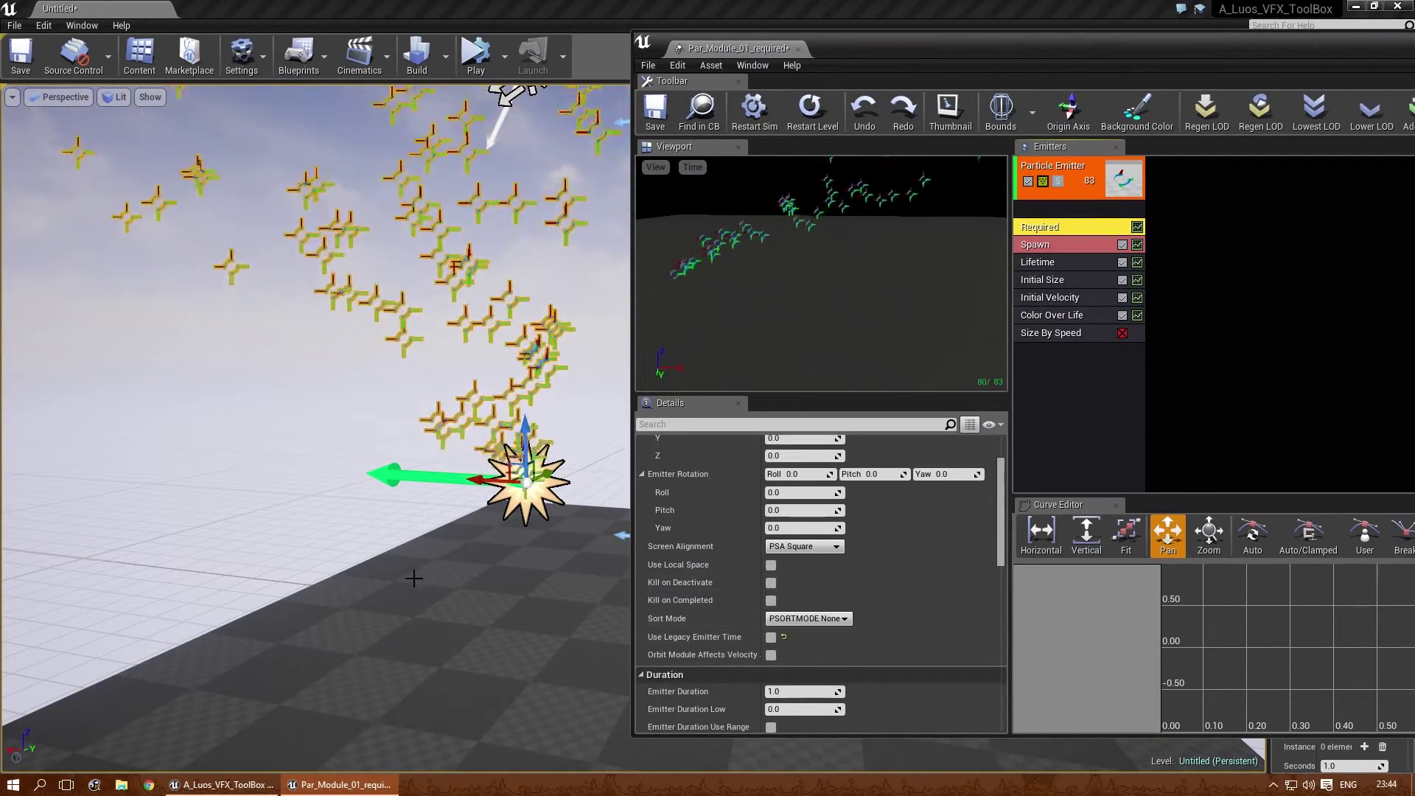
- Shift the placed emitter in the level to examine how its longer-lived particles trail behind it
right_drag(451, 578, 475, 575)
right_drag(473, 485, 429, 473)
drag(502, 493, 417, 491)
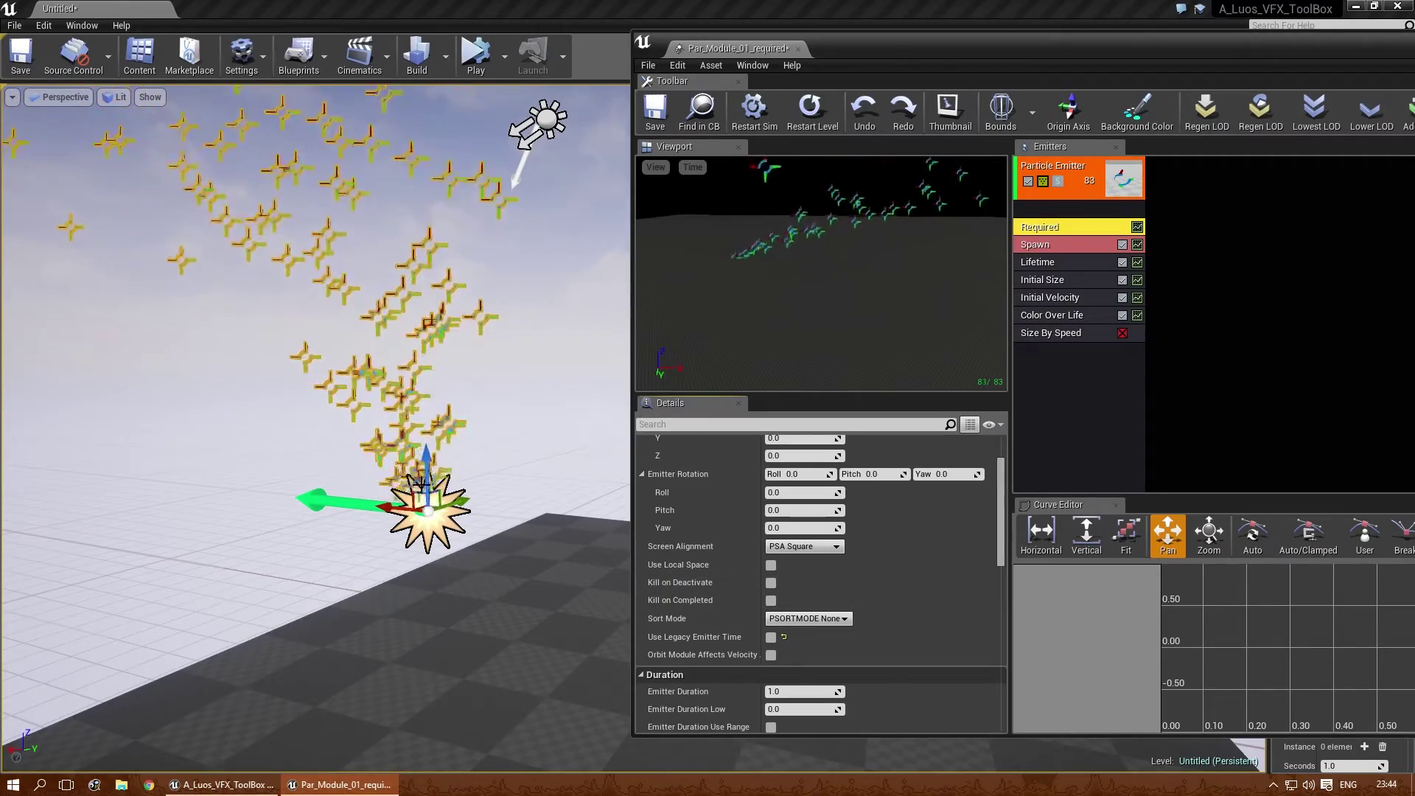
mouse_move(413, 493)
mouse_down()
mouse_move(387, 484)
mouse_move(414, 504)
mouse_up()
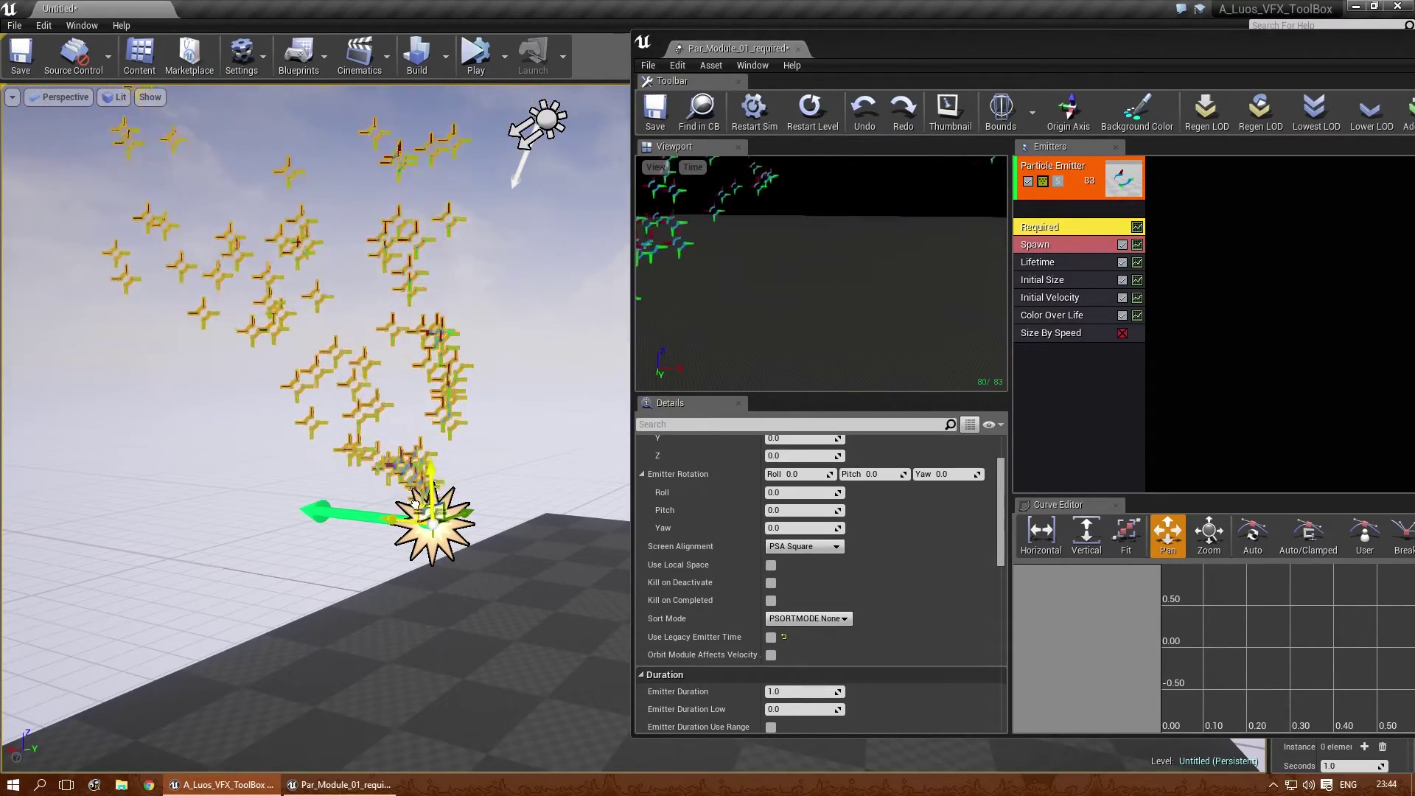
- Try Kill on Deactivate in the Required module and switch it back off
click(770, 583)
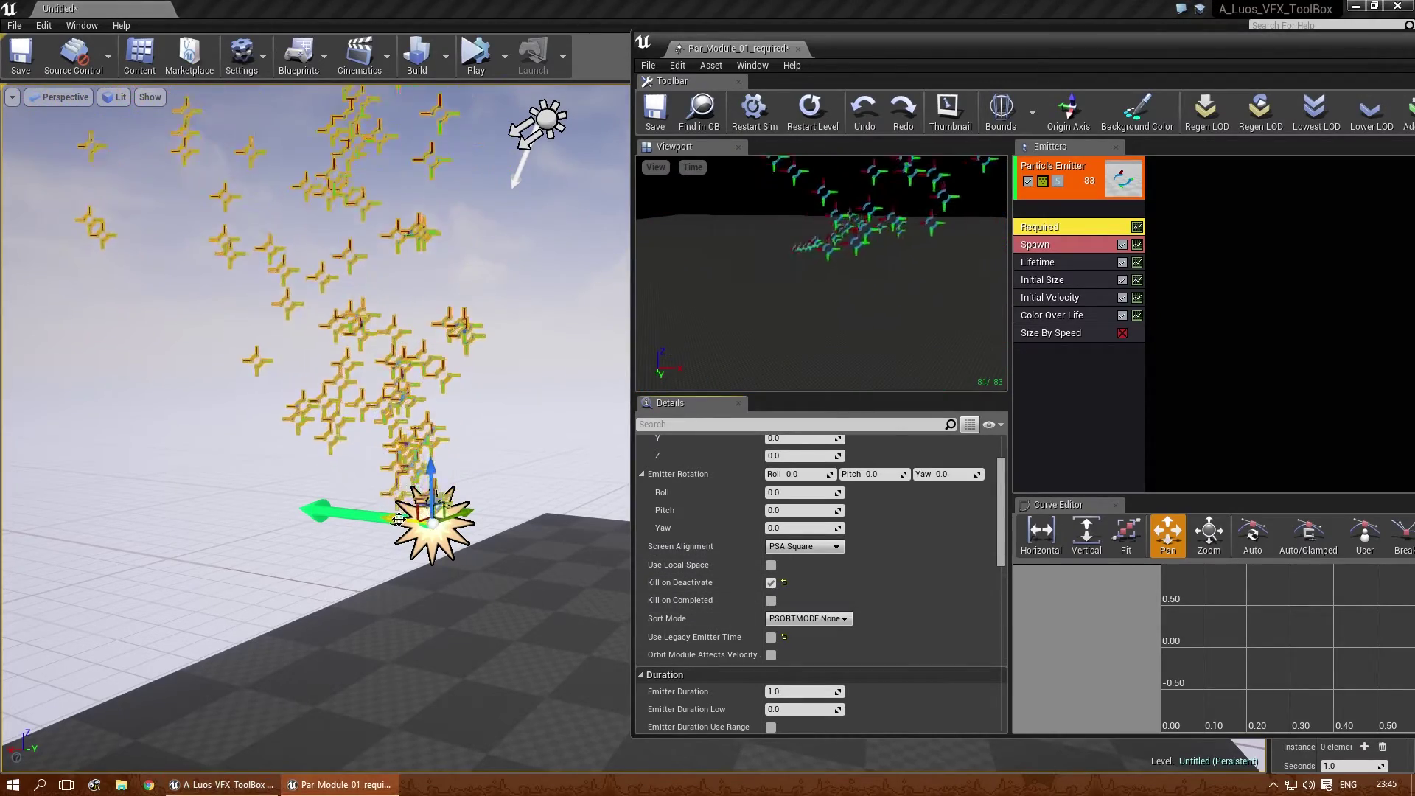
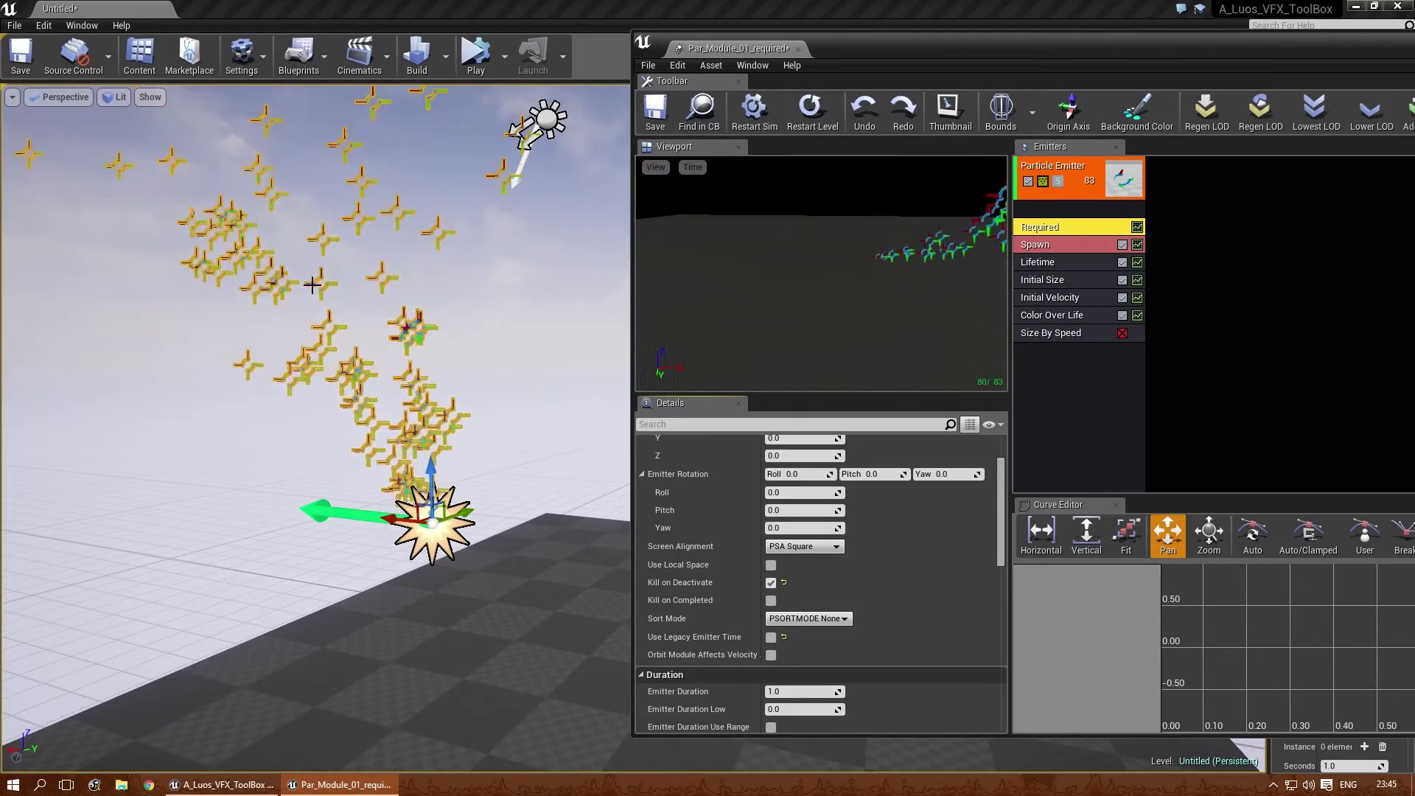
click(771, 583)
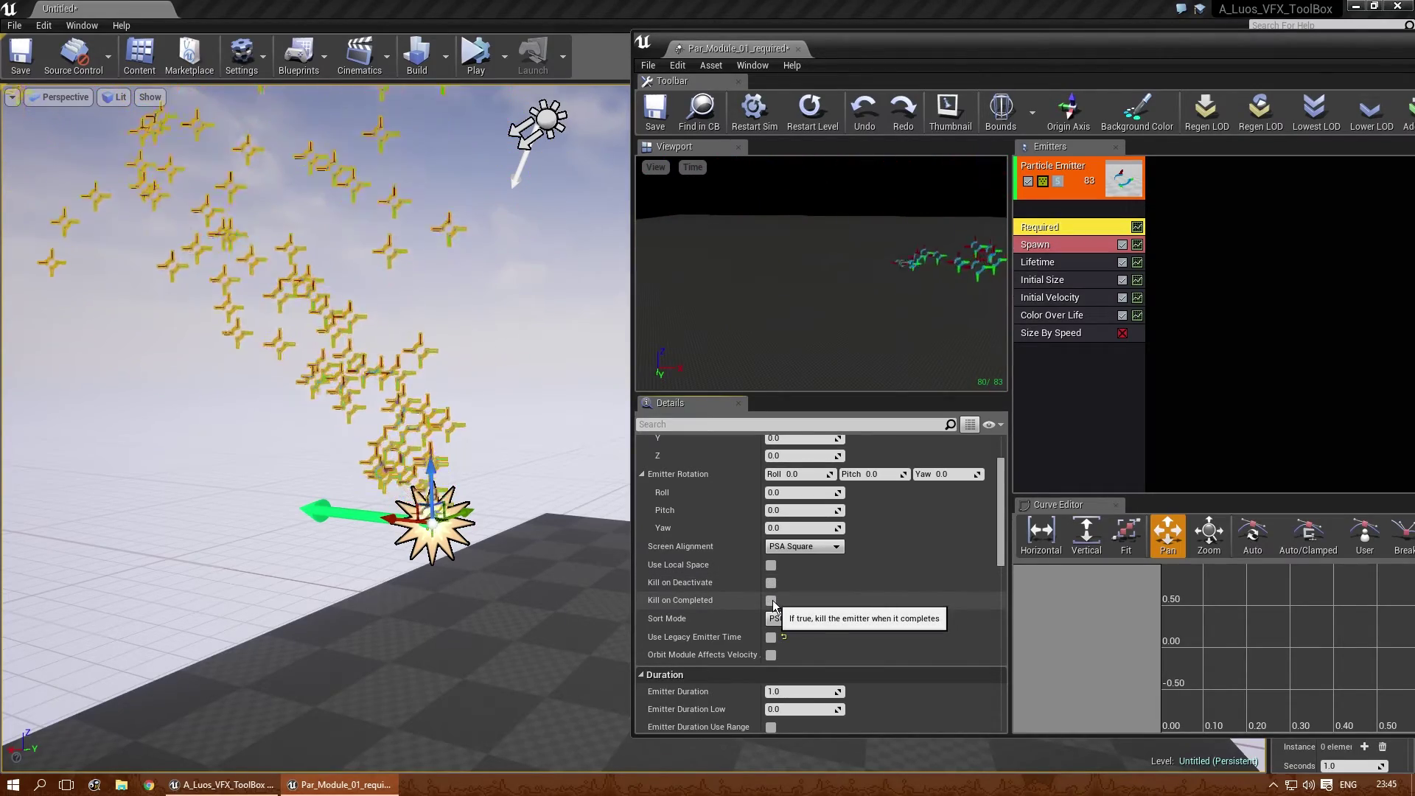
- Try Kill on Completed with Emitter Loops set to 1 and examine the emitter in the level
click(771, 601)
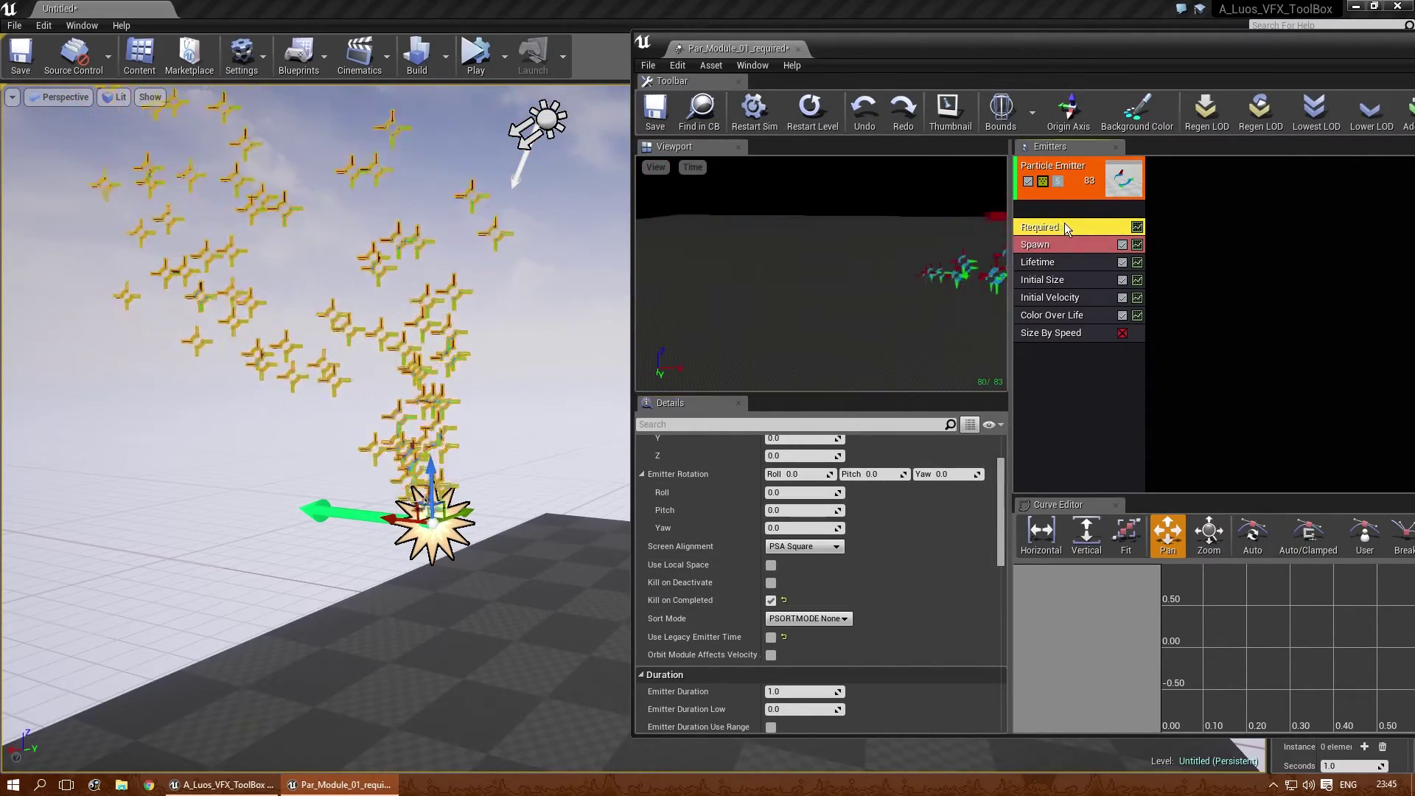
scroll(855, 597, down, 2)
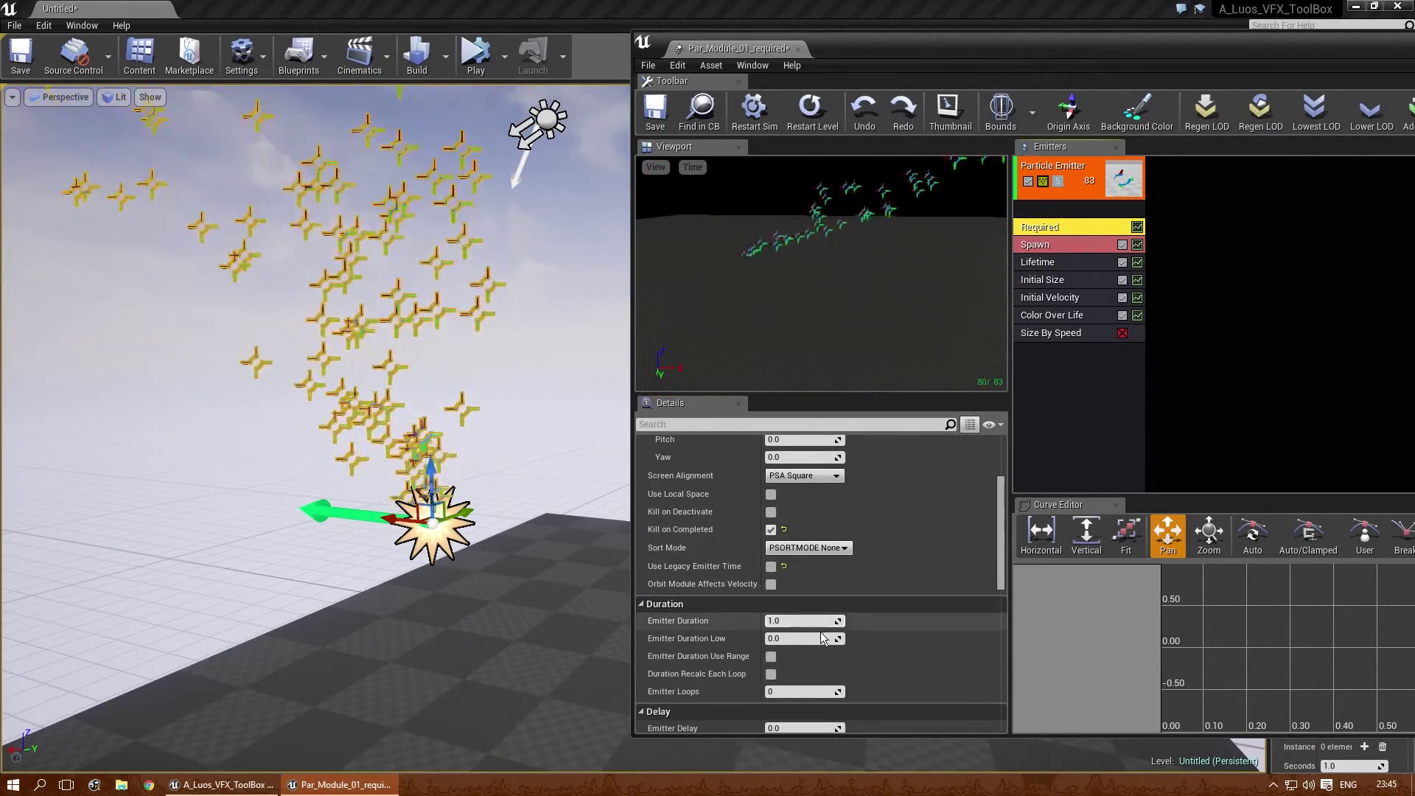
scroll(819, 645, down, 1)
click(806, 668)
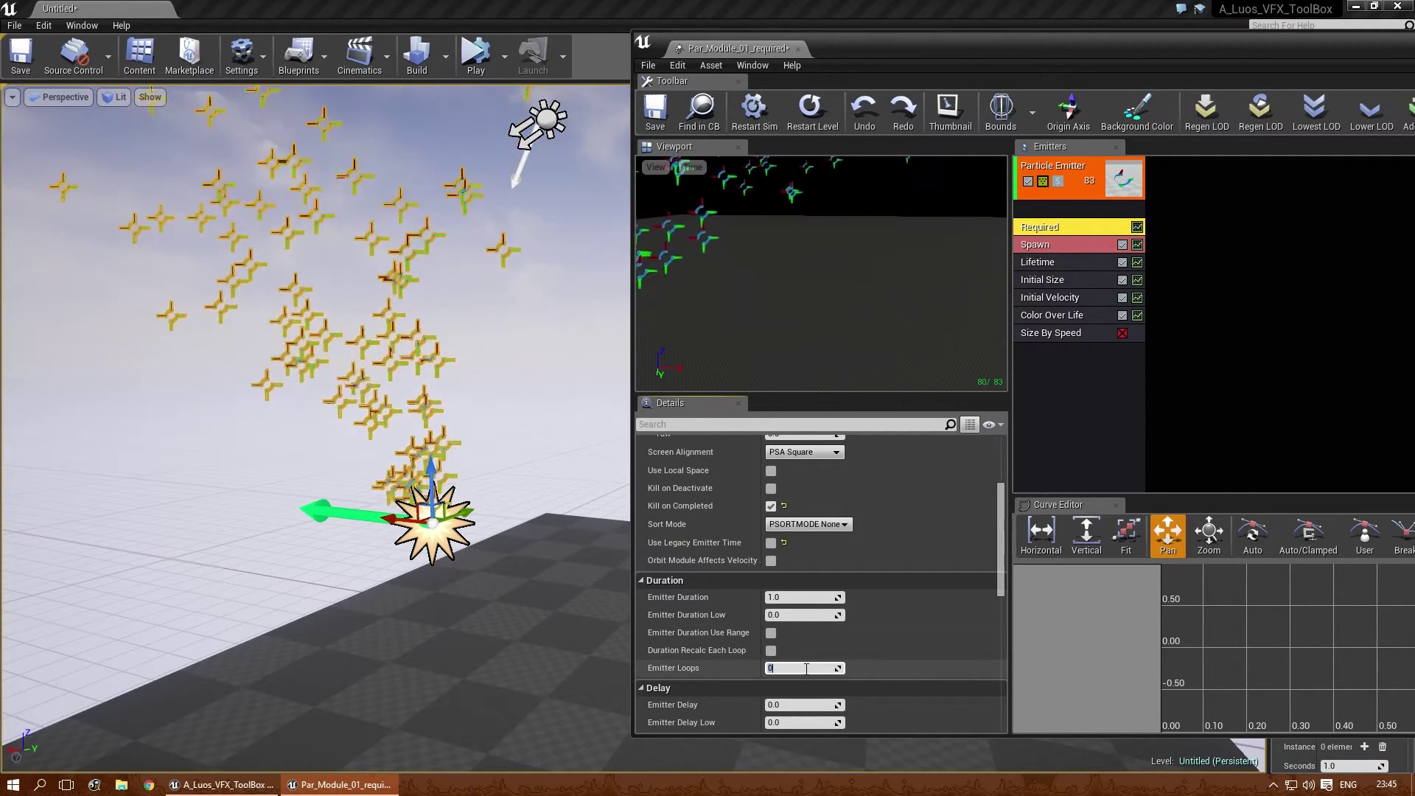
mouse_move(387, 614)
right_down()
mouse_move(389, 625)
mouse_move(448, 612)
mouse_move(372, 606)
mouse_move(408, 603)
right_up()
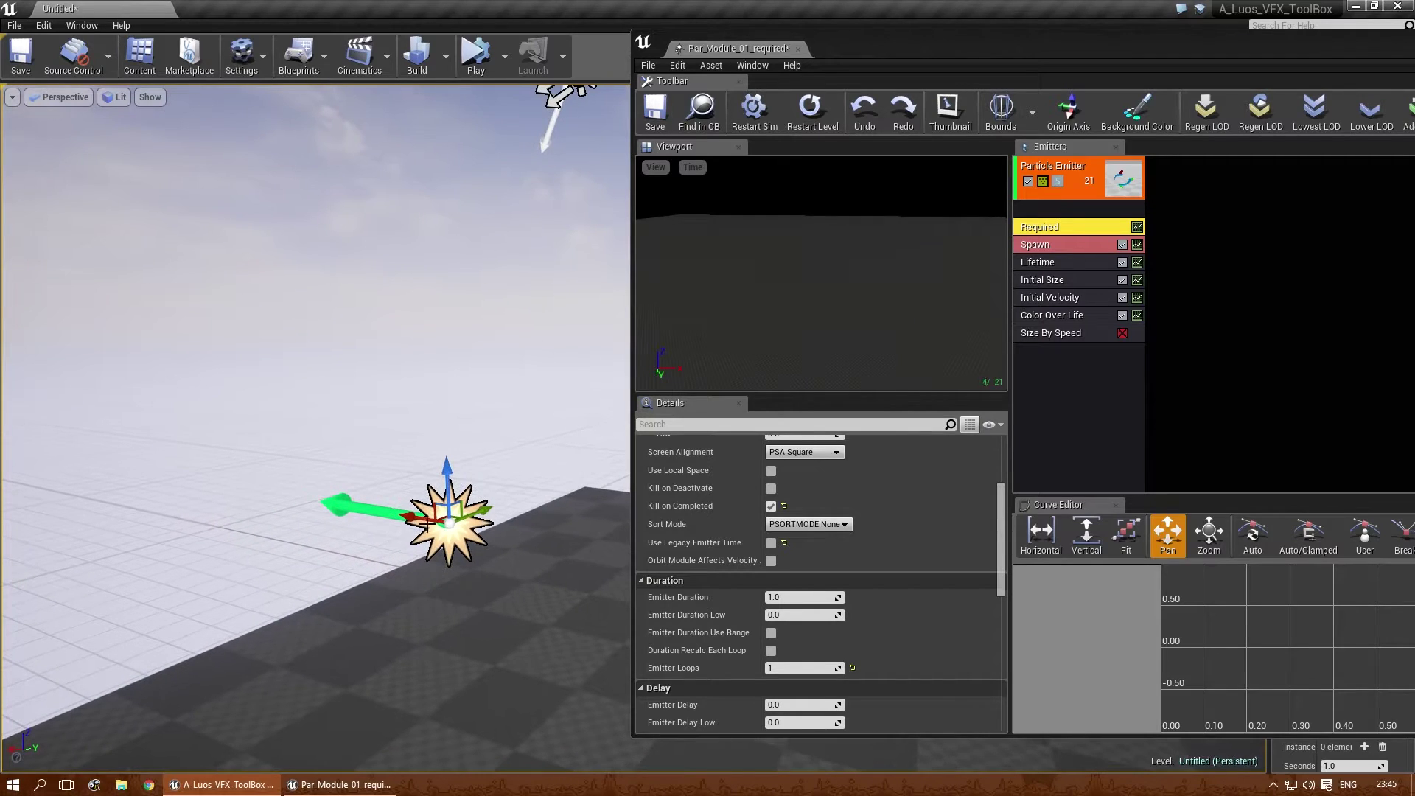
- Restore Emitter Loops to 0 and disable Kill on Completed
click(795, 668)
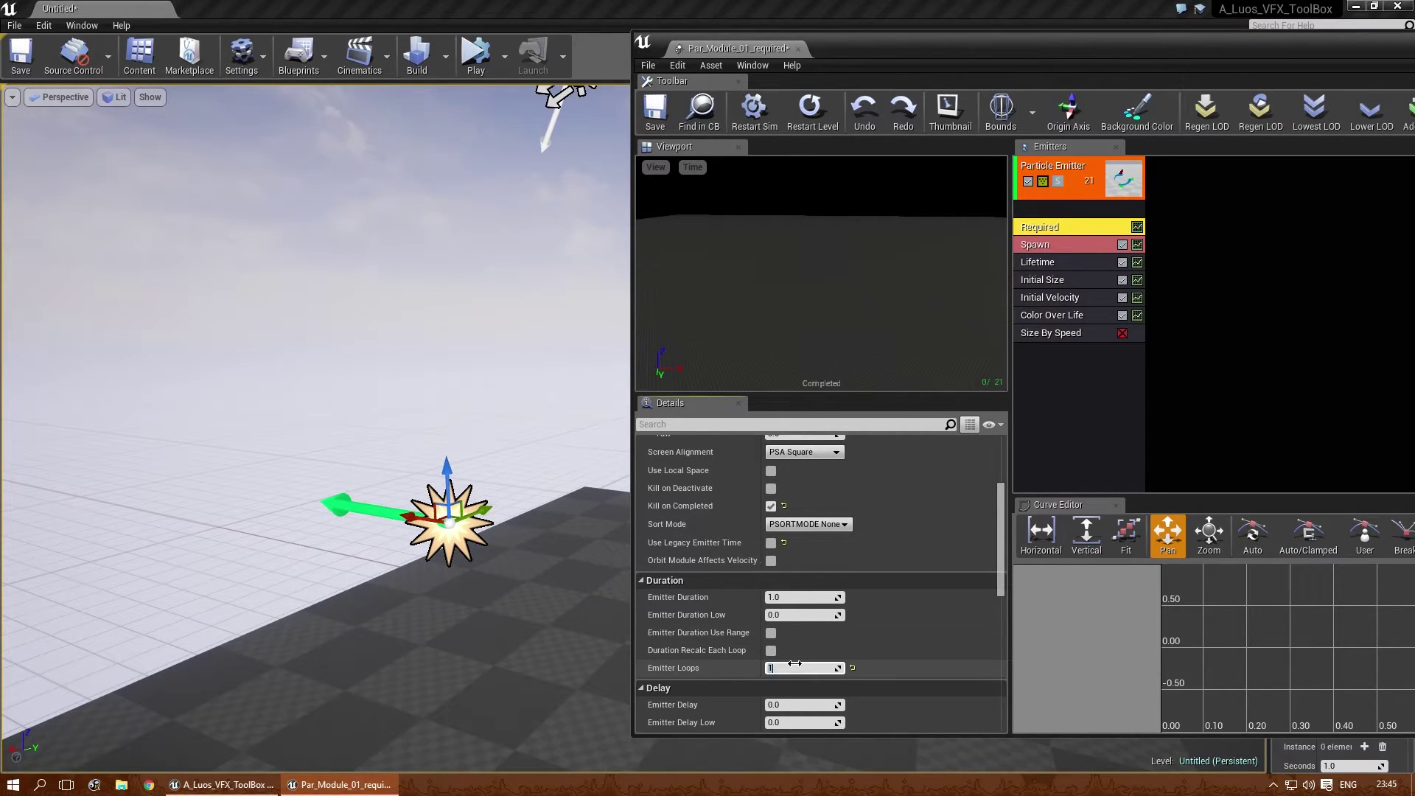
key(Return)
scroll(782, 547, up, 4)
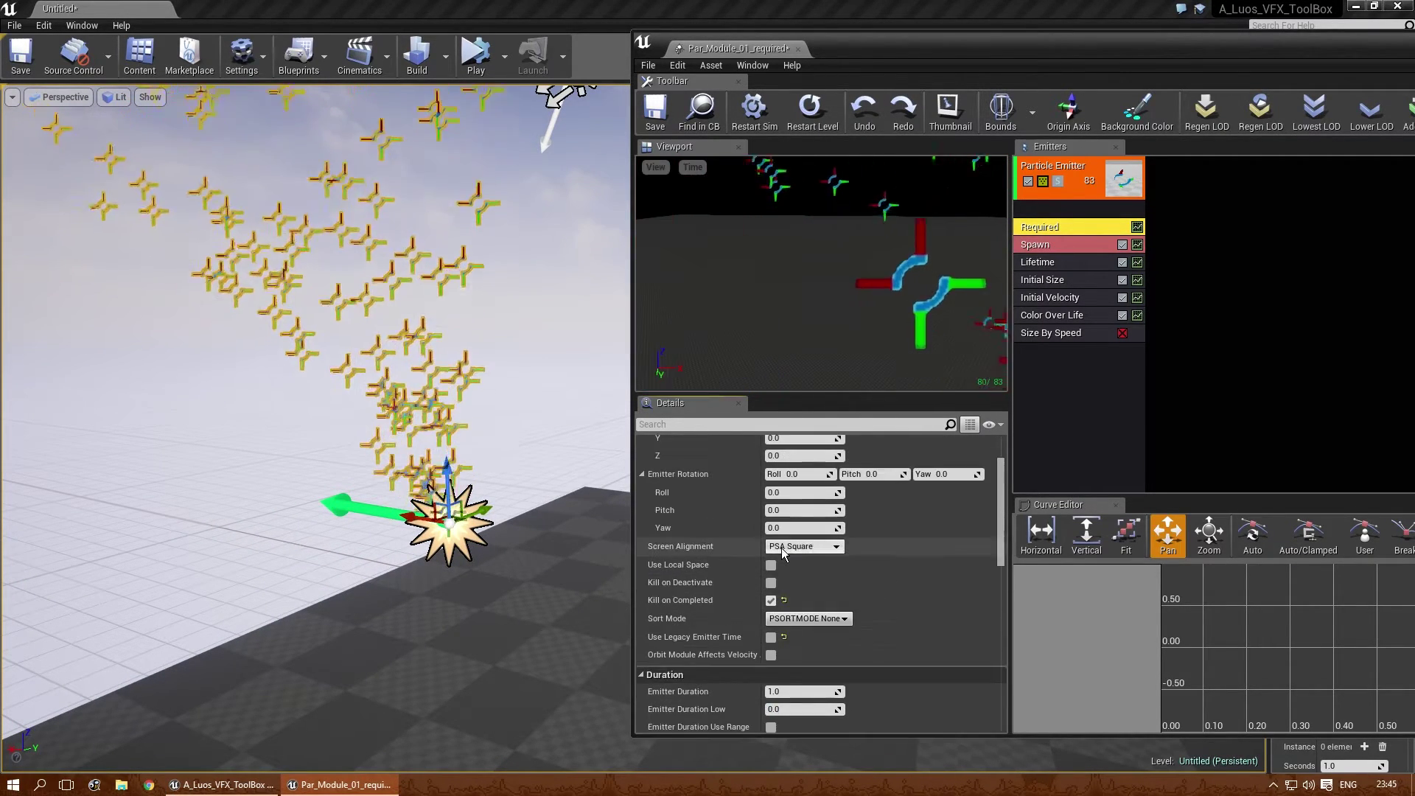
click(771, 601)
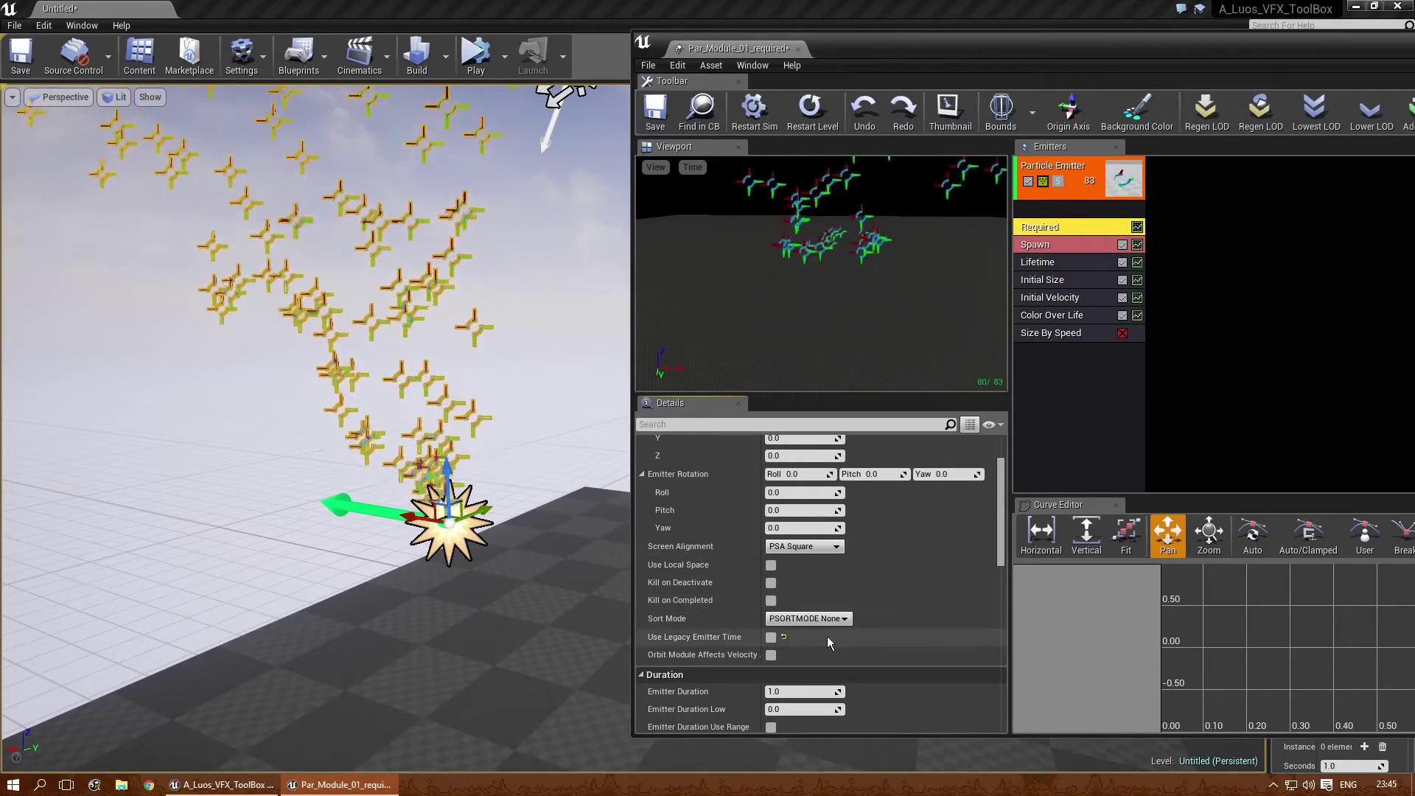
- Set the Required module's Sort Mode to PSORTMODE Age Newest First
right_drag(442, 627, 553, 553)
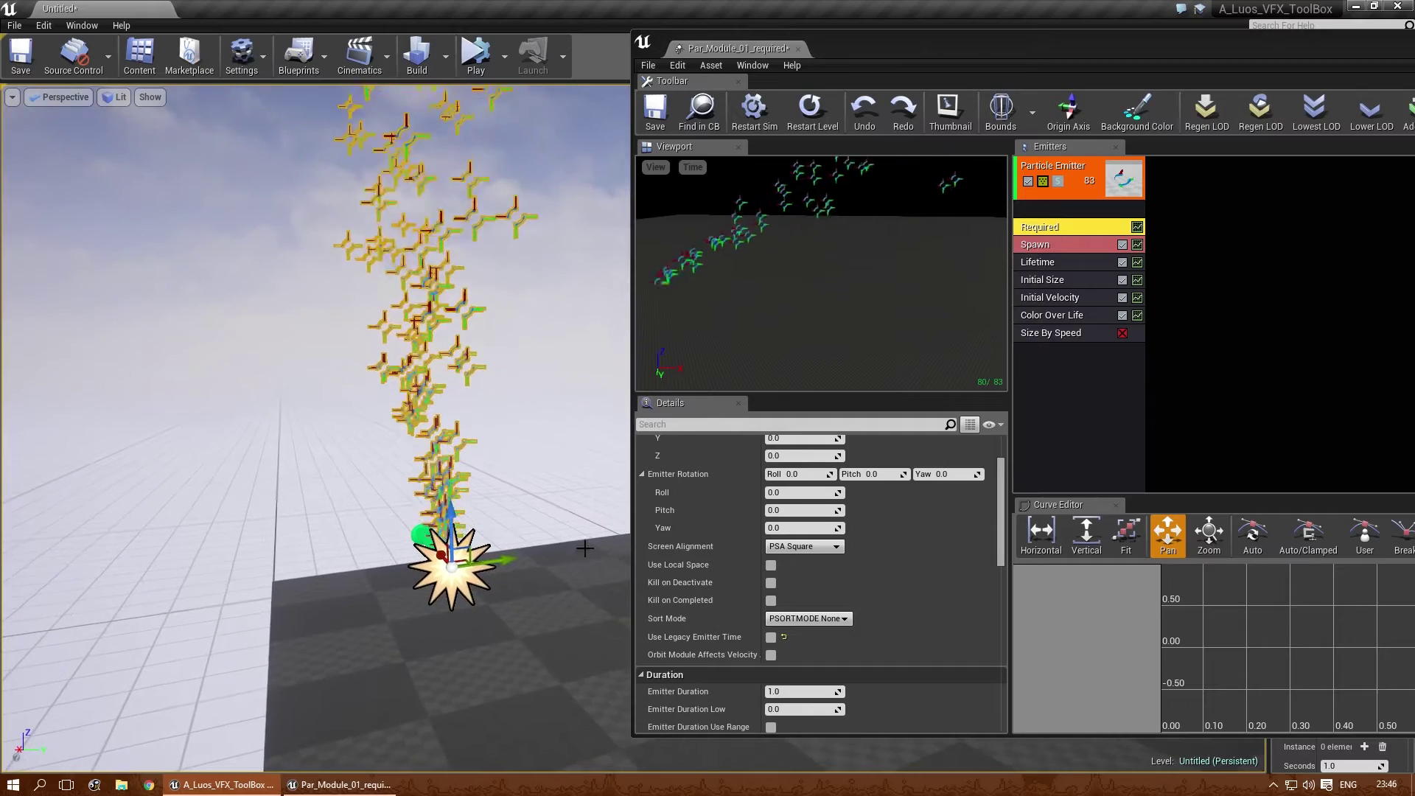
scroll(805, 605, down, 1)
scroll(805, 605, down, 1)
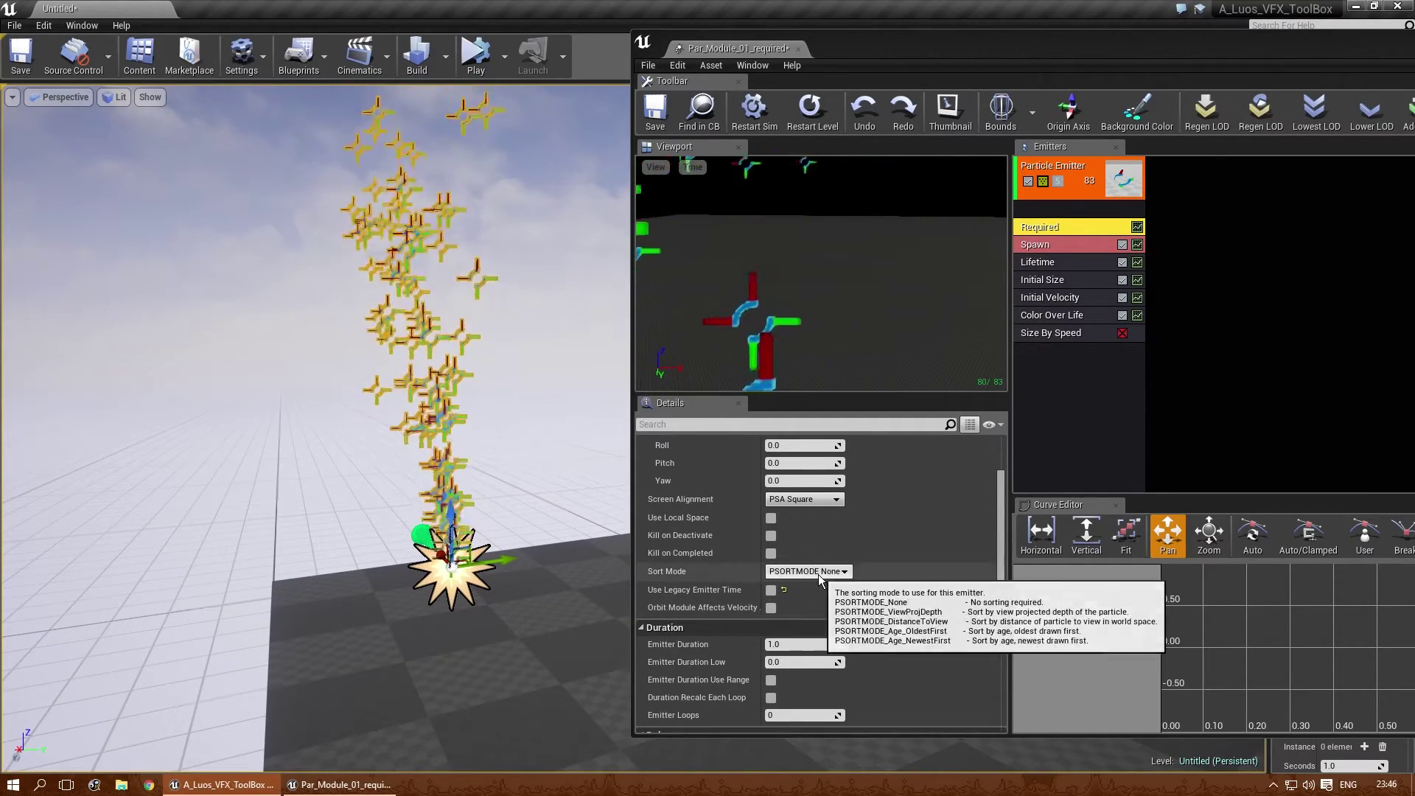
click(818, 573)
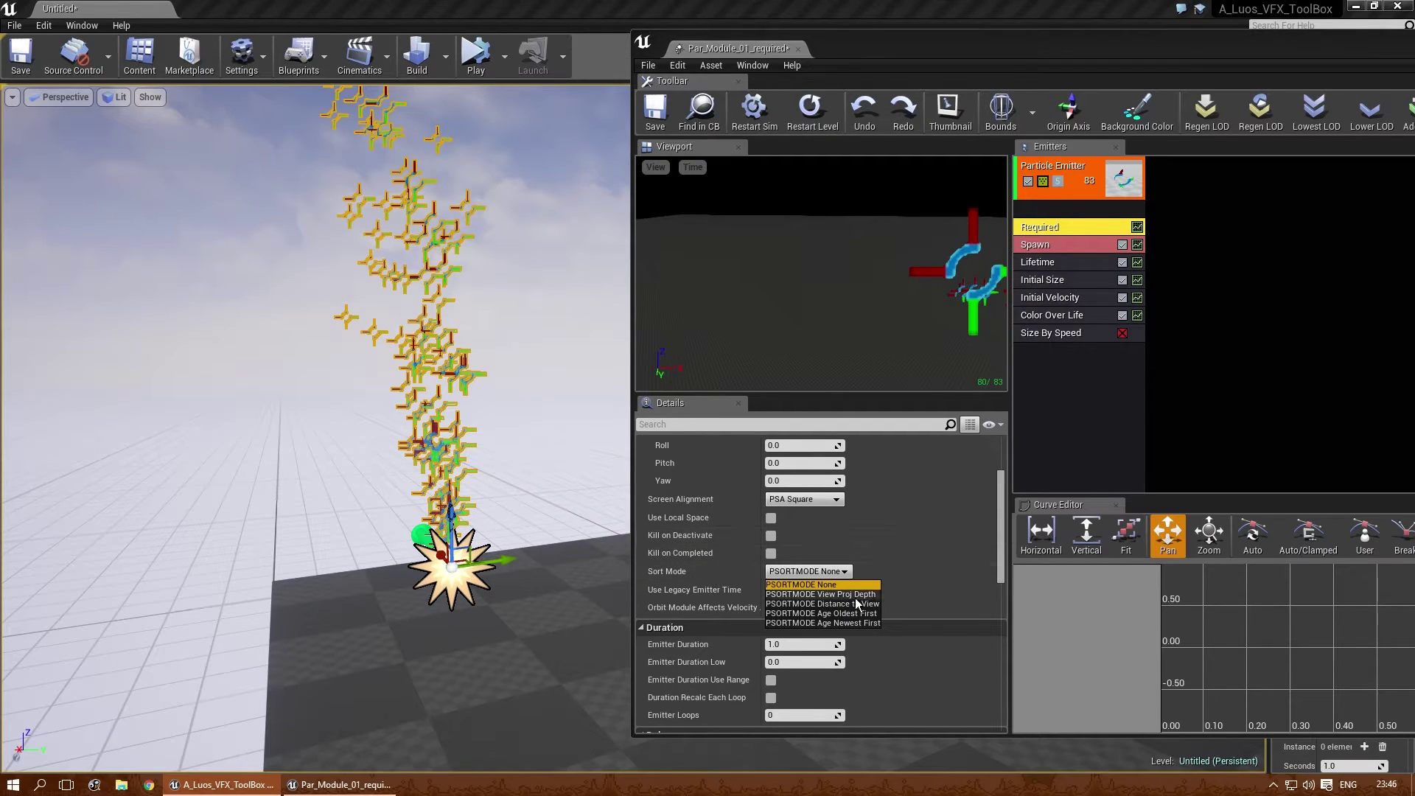
click(816, 623)
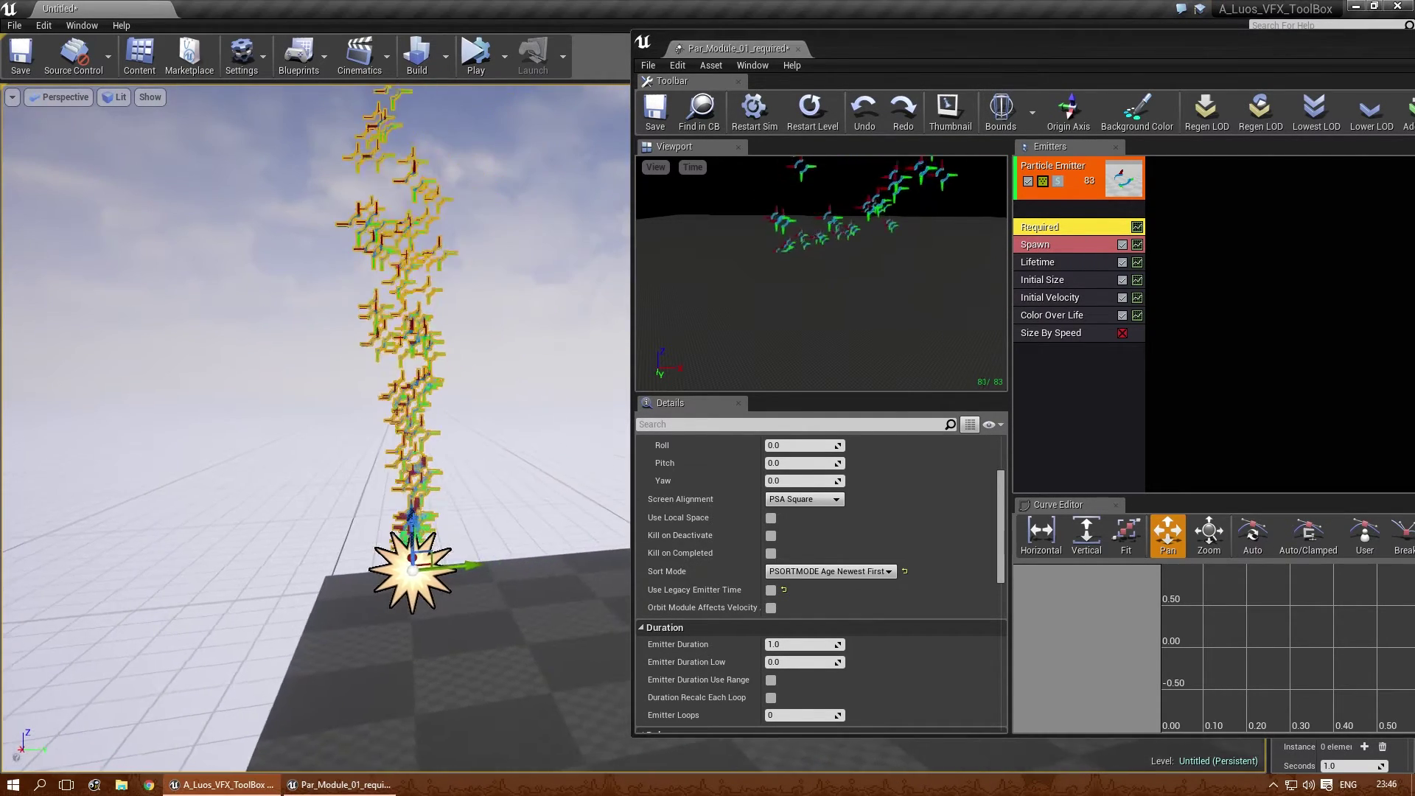
- Turn off the emitter's motion in the particle preview and maximize the particle editor window
click(657, 168)
click(688, 326)
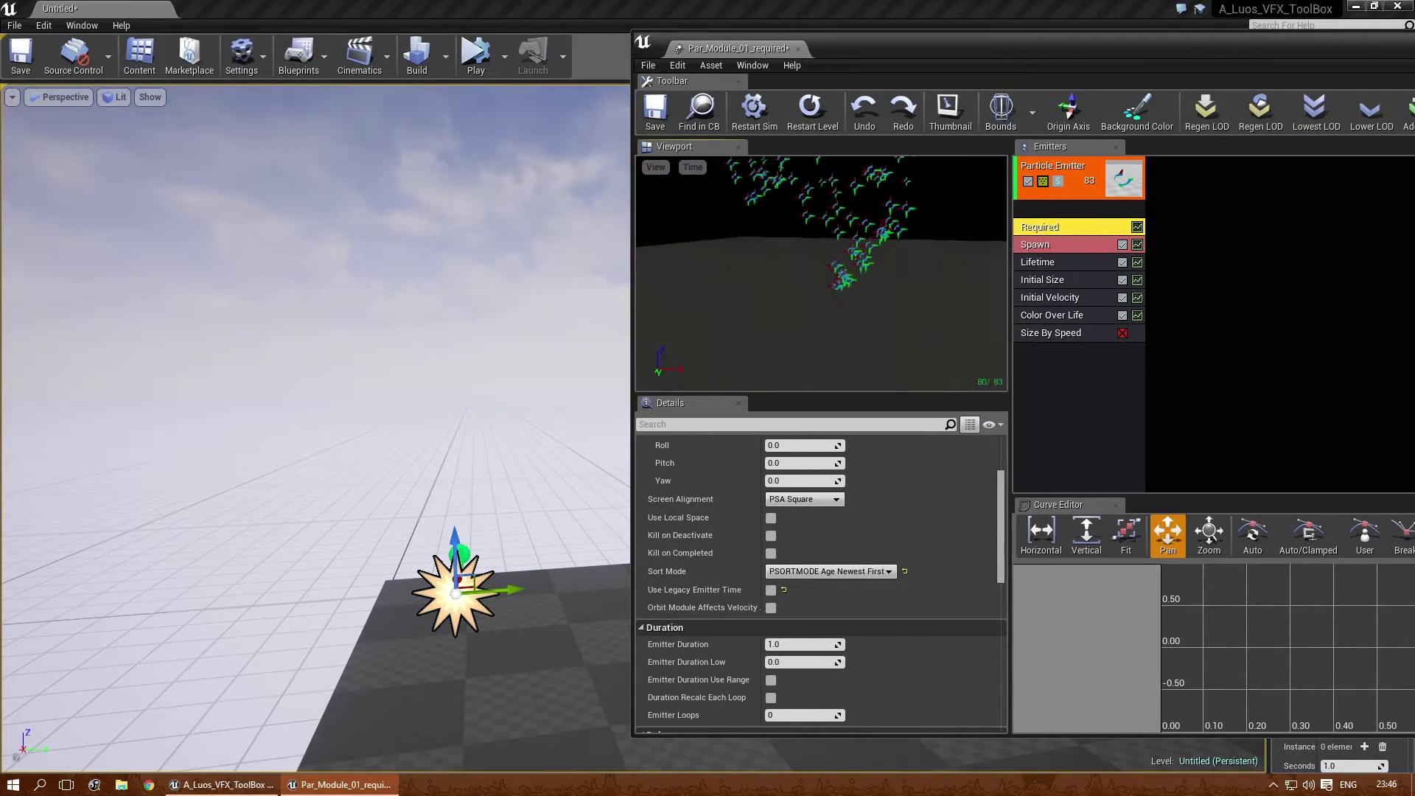
drag(958, 51, 674, 133)
double_click(674, 133)
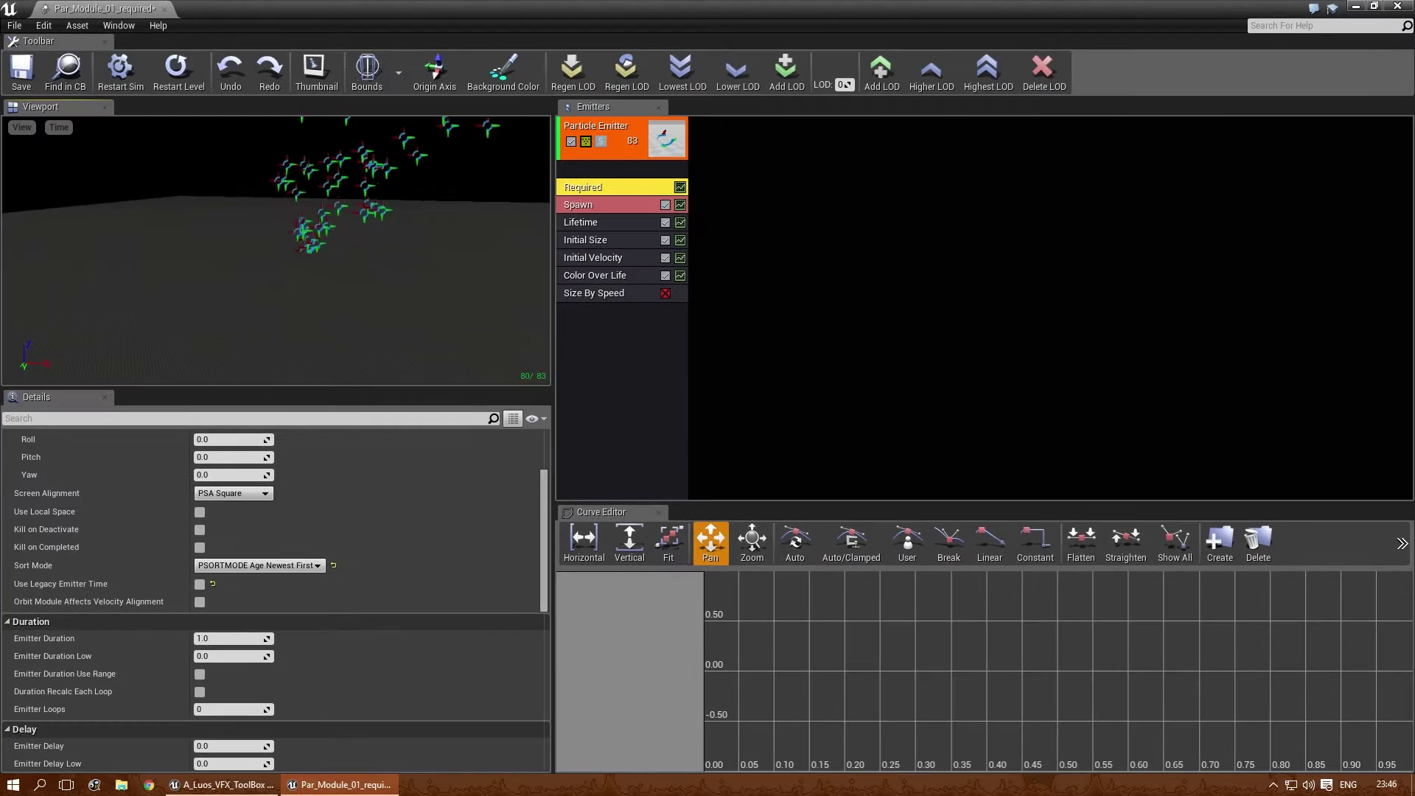
- Set the Initial Velocity Max to X 10 and Z 50 and Min X and Y to 0, and enlarge the preview
click(240, 491)
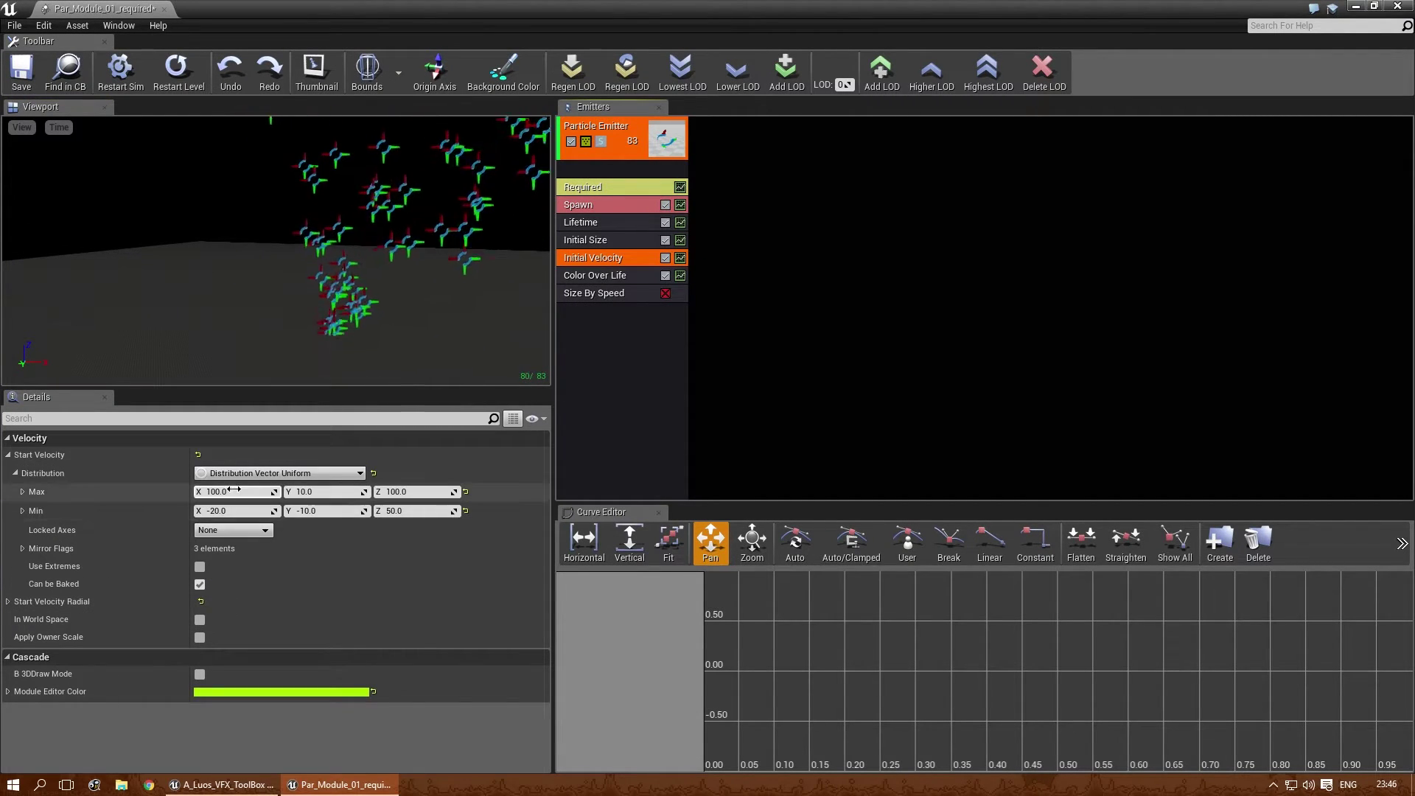
text(10)
key(Tab)
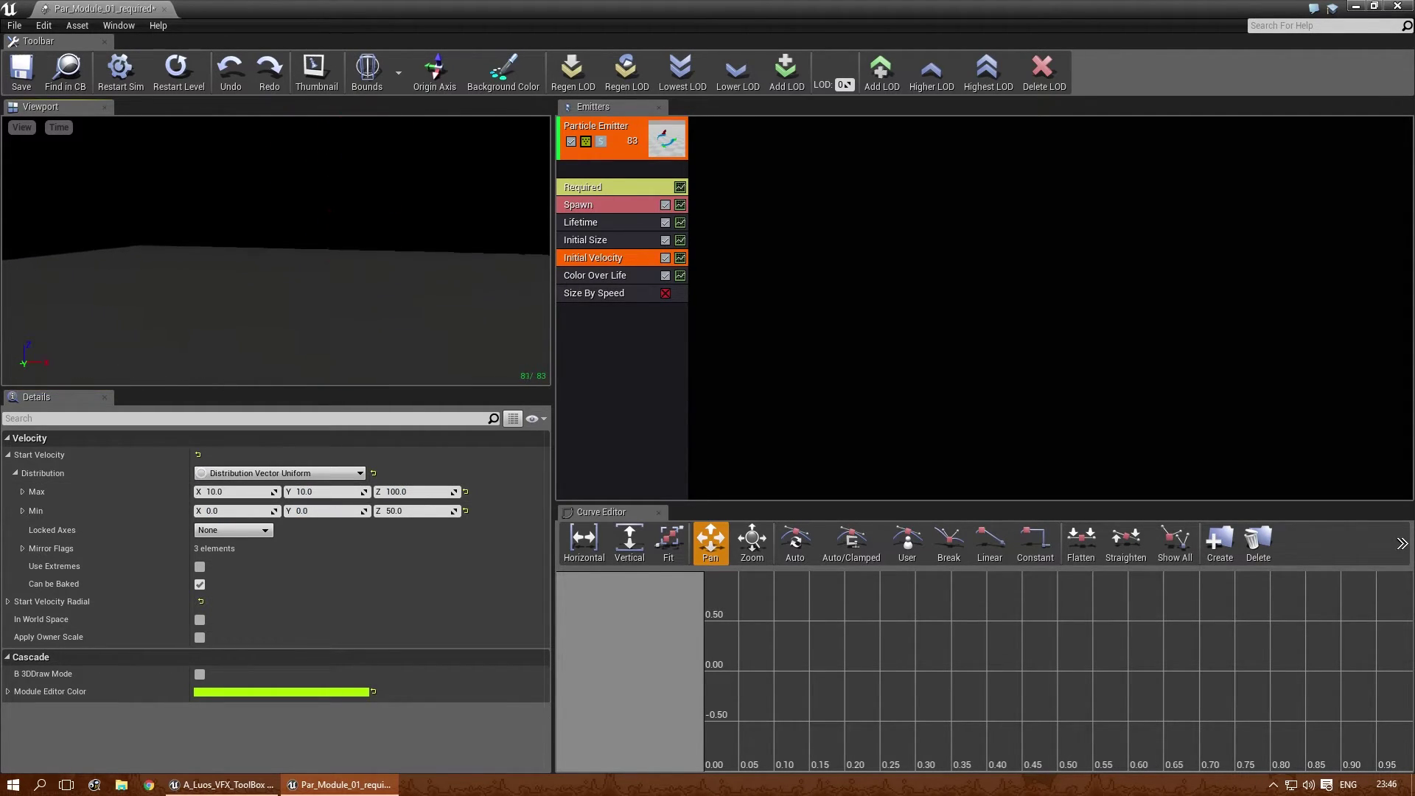
click(416, 488)
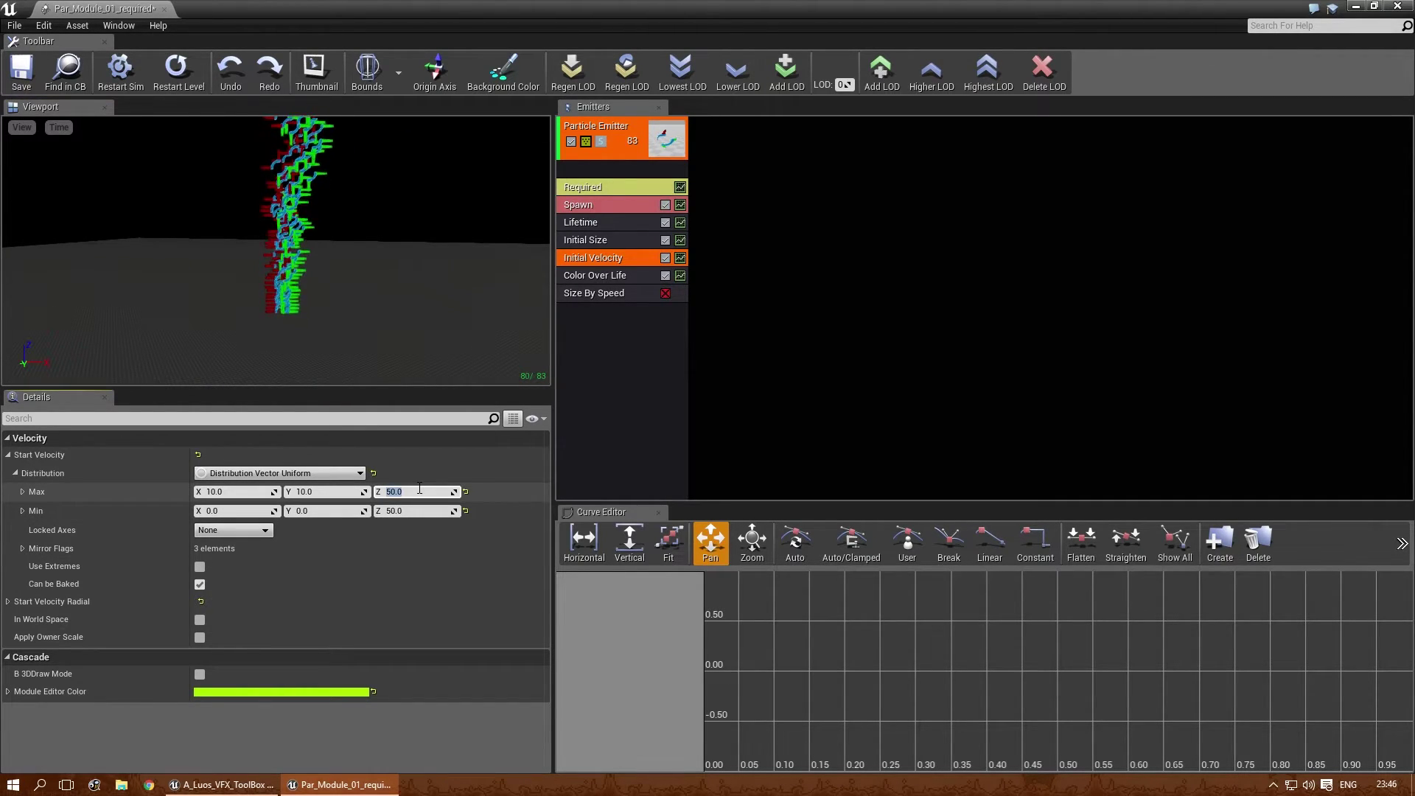
mouse_move(304, 328)
mouse_down()
mouse_move(304, 299)
mouse_move(300, 328)
mouse_up()
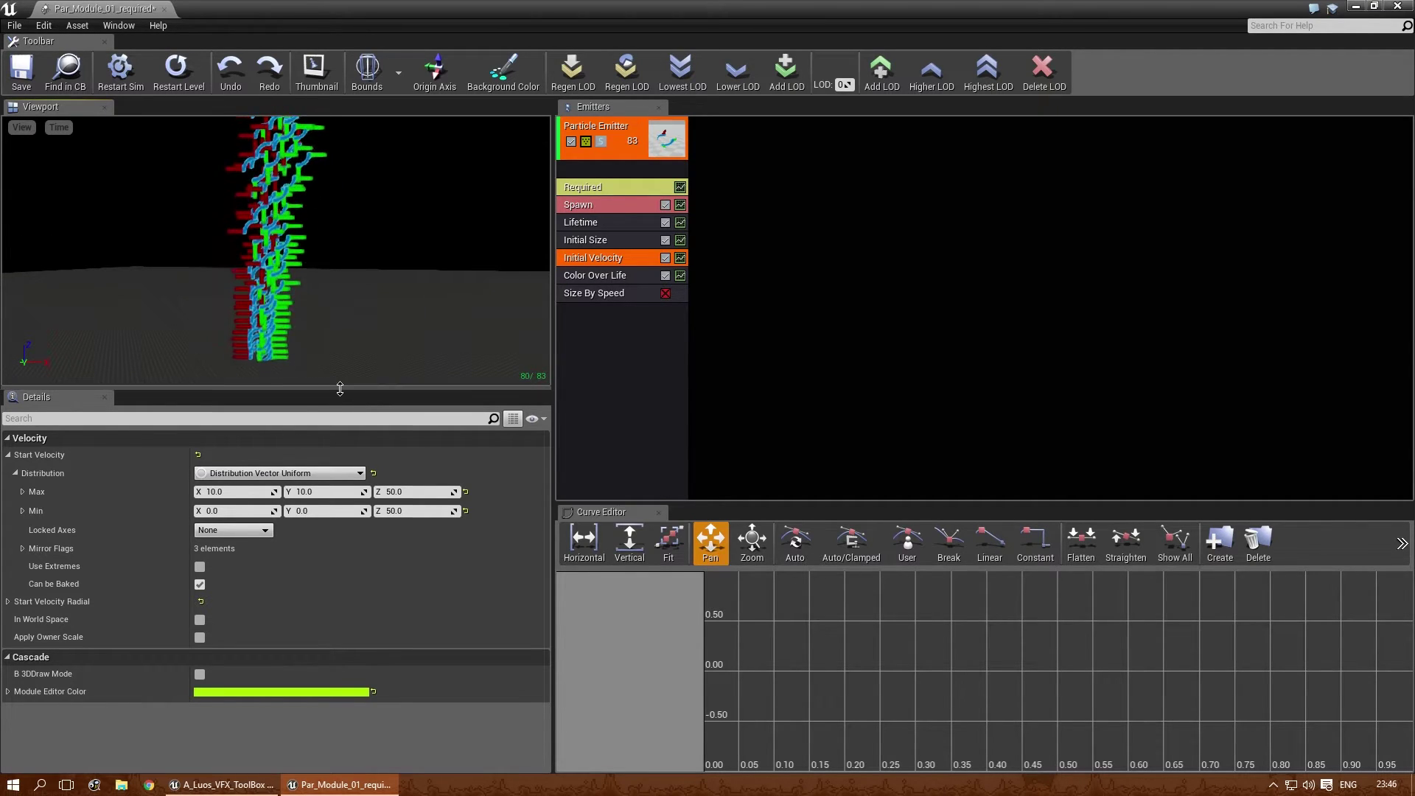
drag(340, 388, 339, 419)
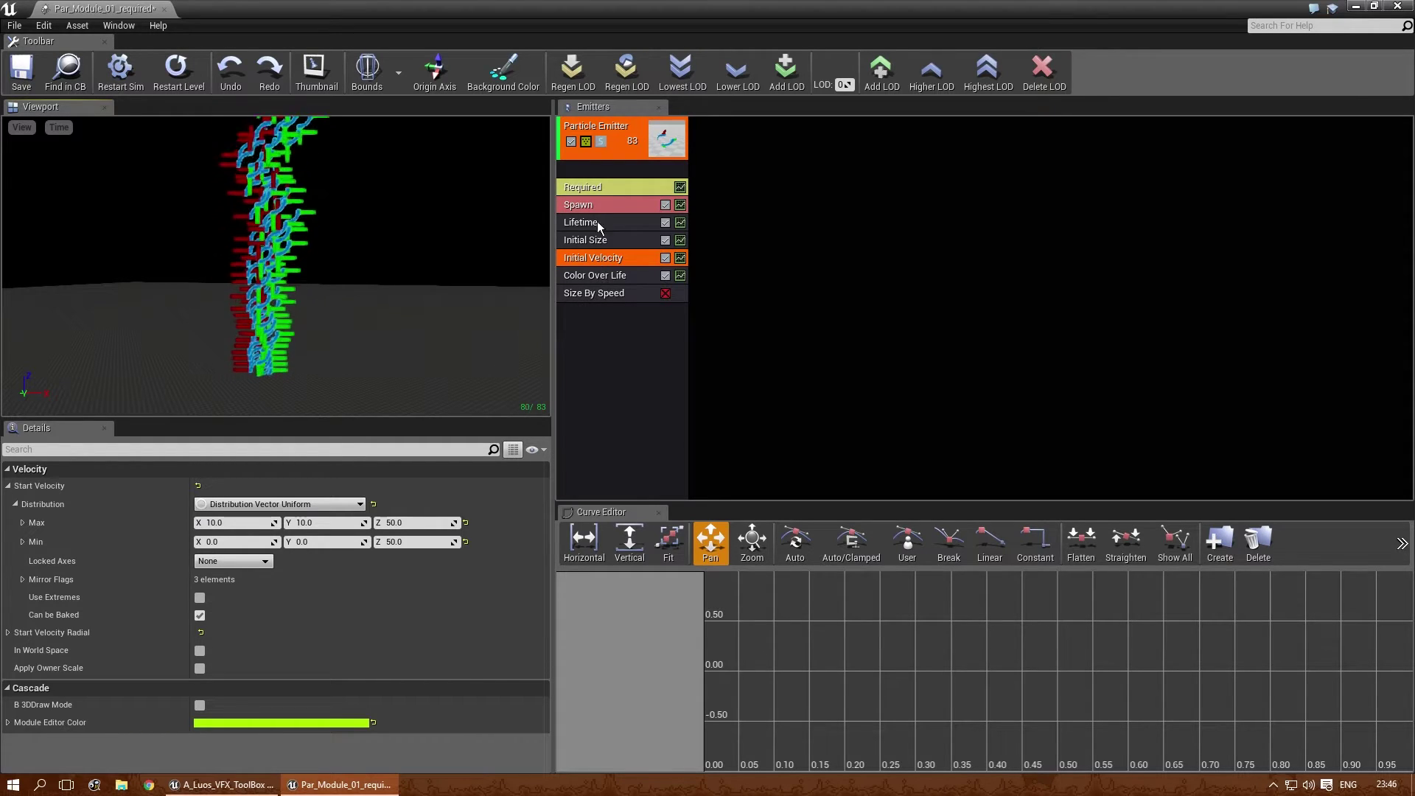
- Alternate the Required module's Sort Mode between Age Oldest First and Age Newest First to compare particle draw order, ending on Age Newest First
click(596, 187)
scroll(226, 660, down, 5)
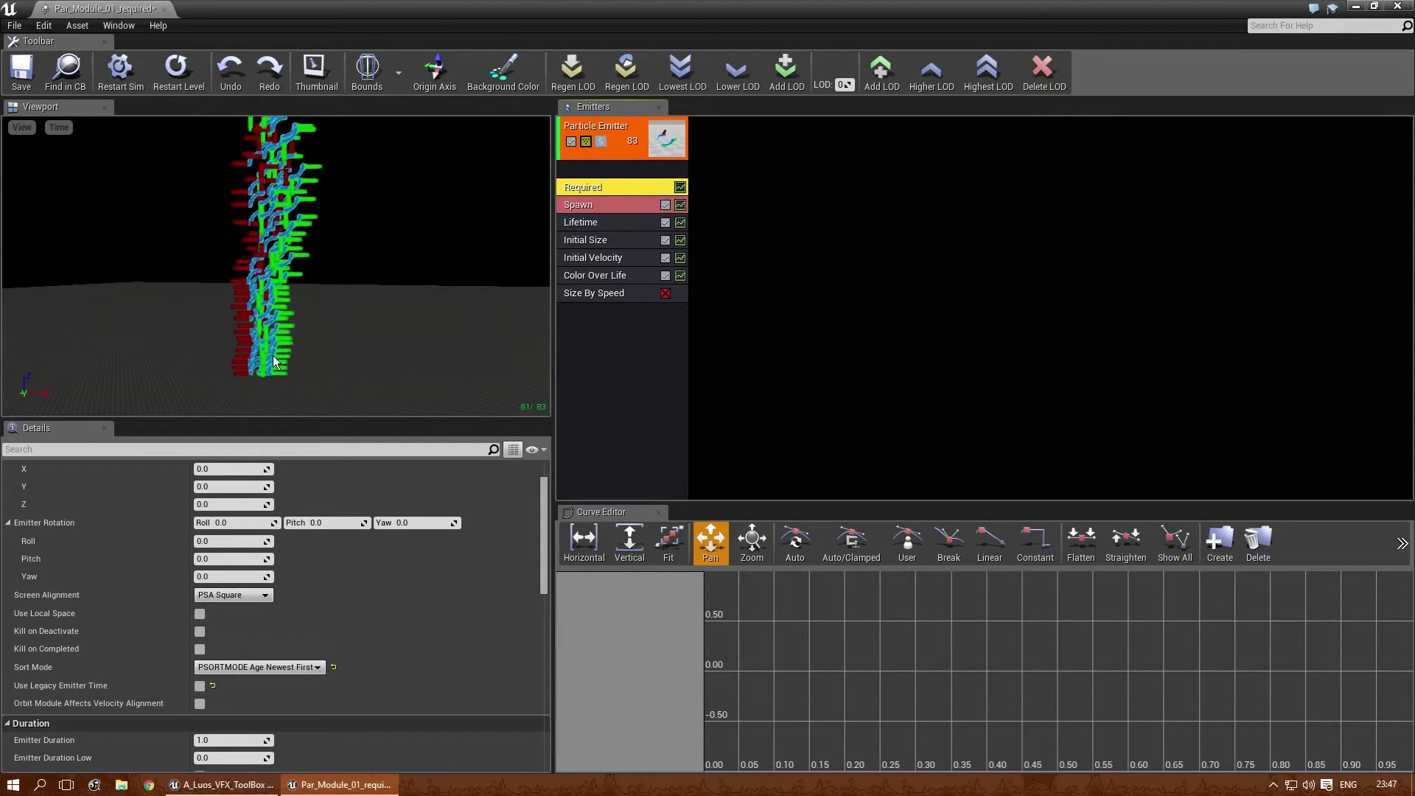
click(289, 668)
click(301, 709)
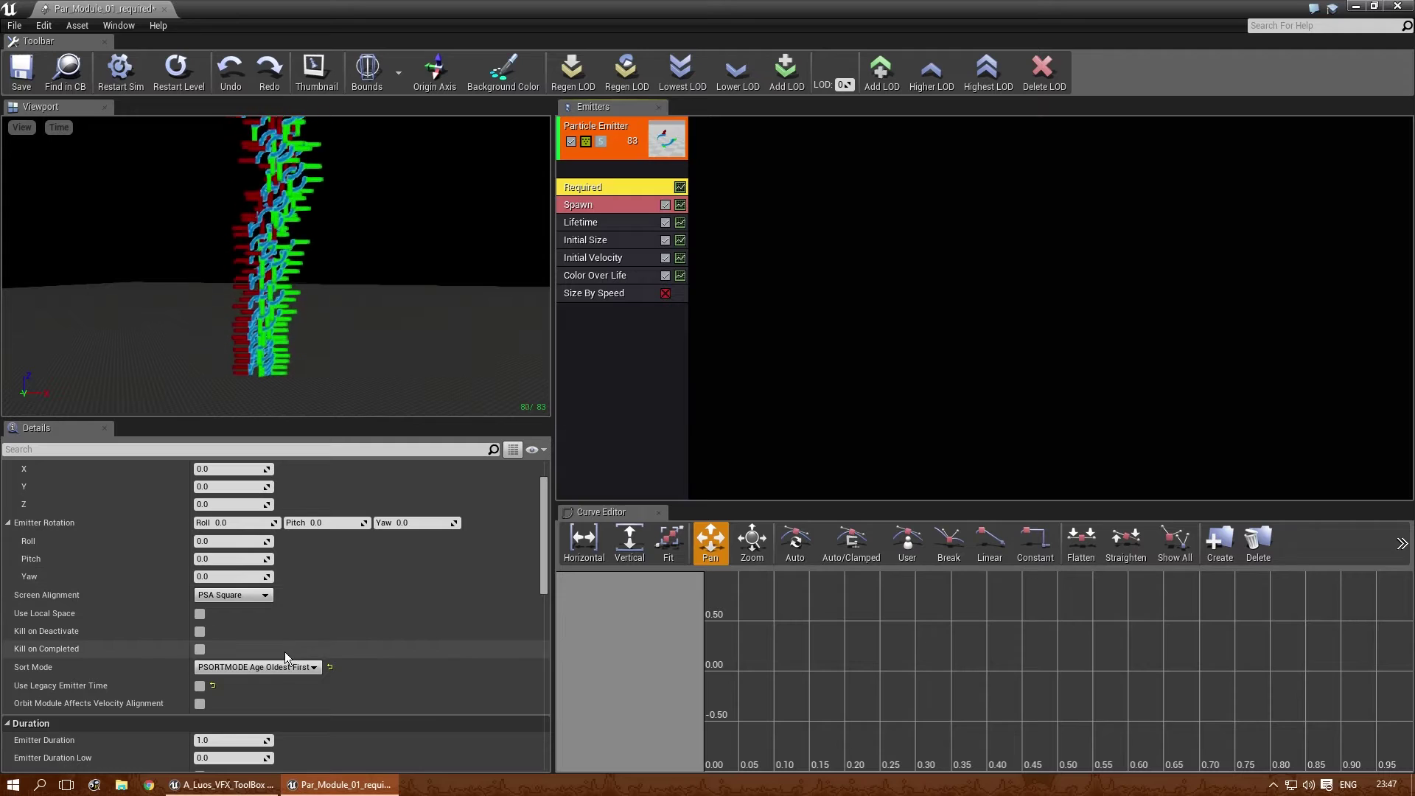
click(251, 667)
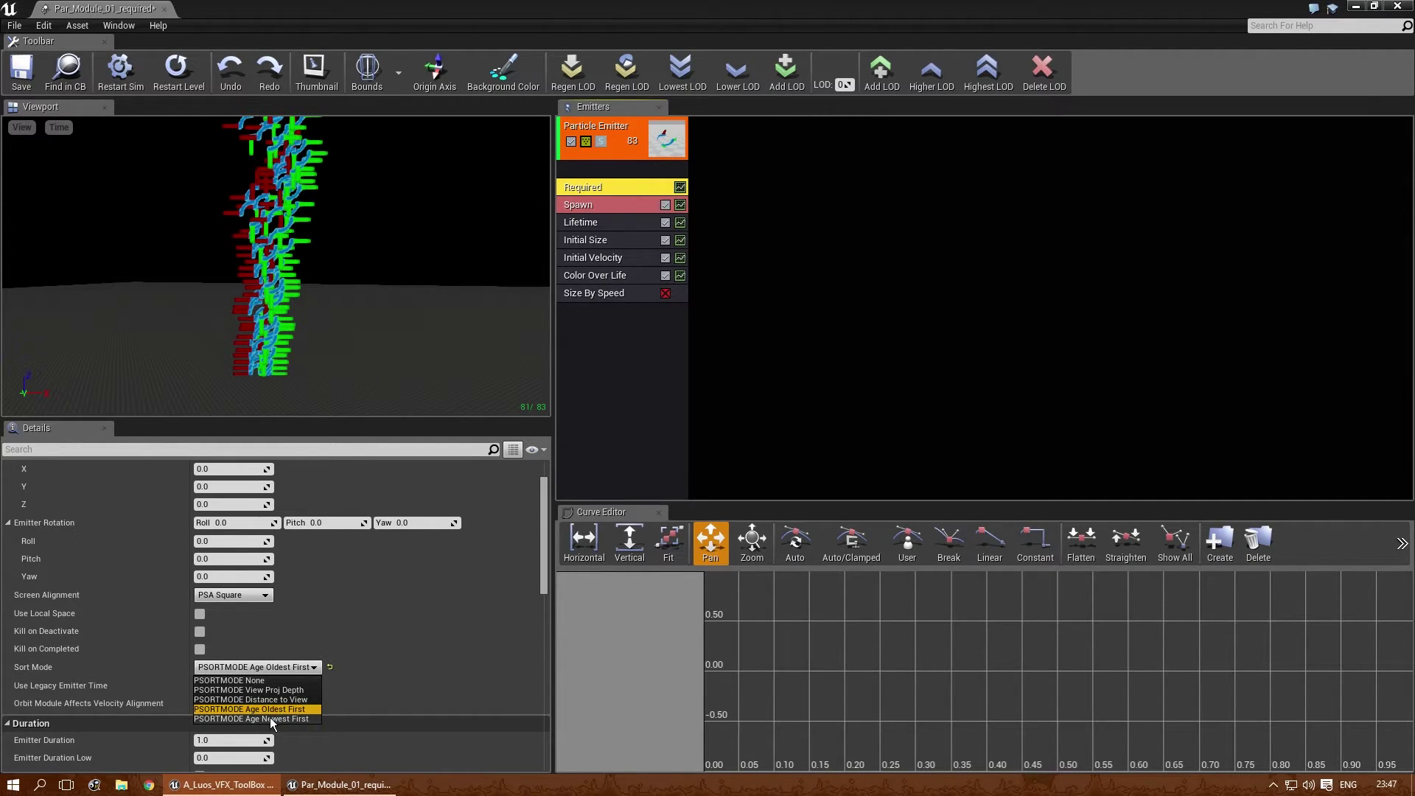
click(270, 719)
click(272, 668)
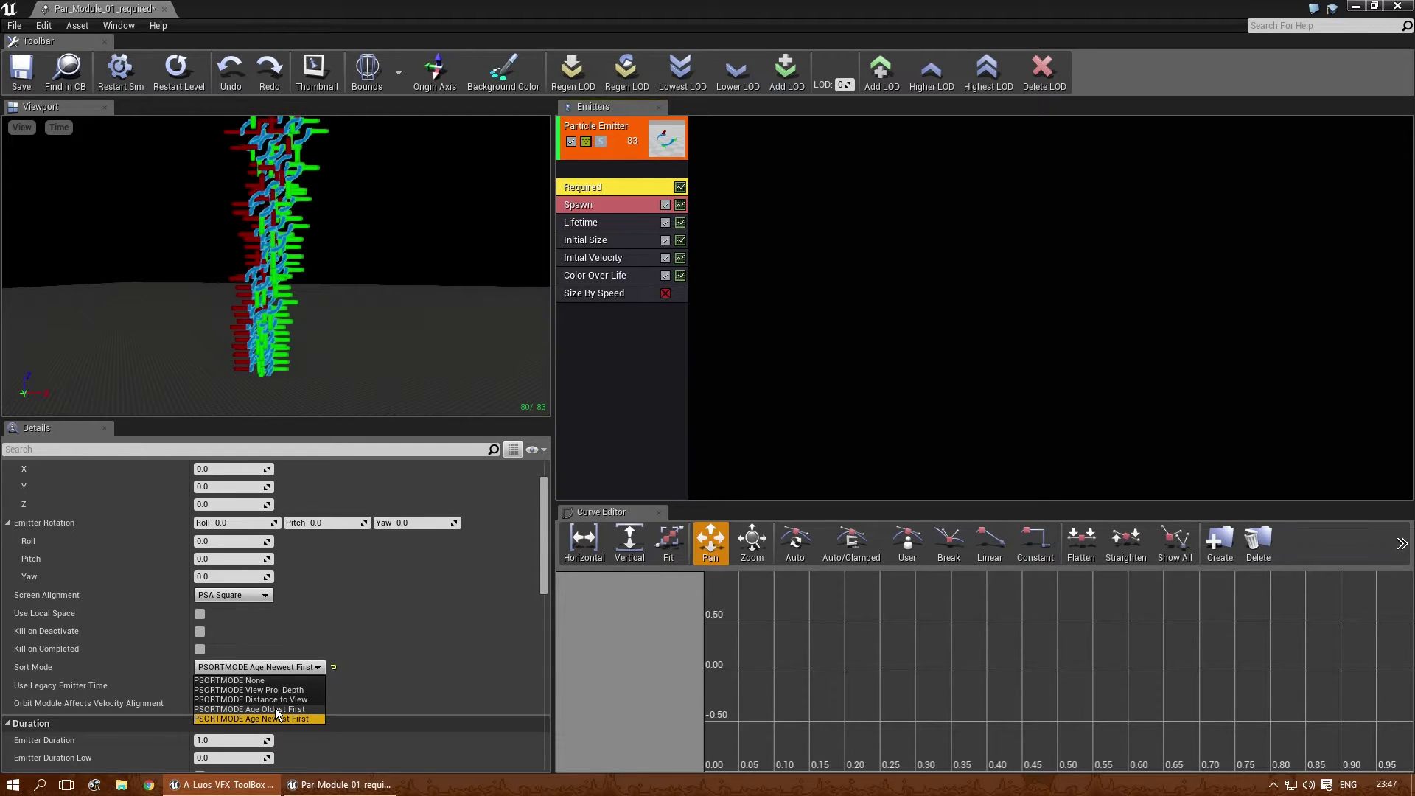
click(276, 708)
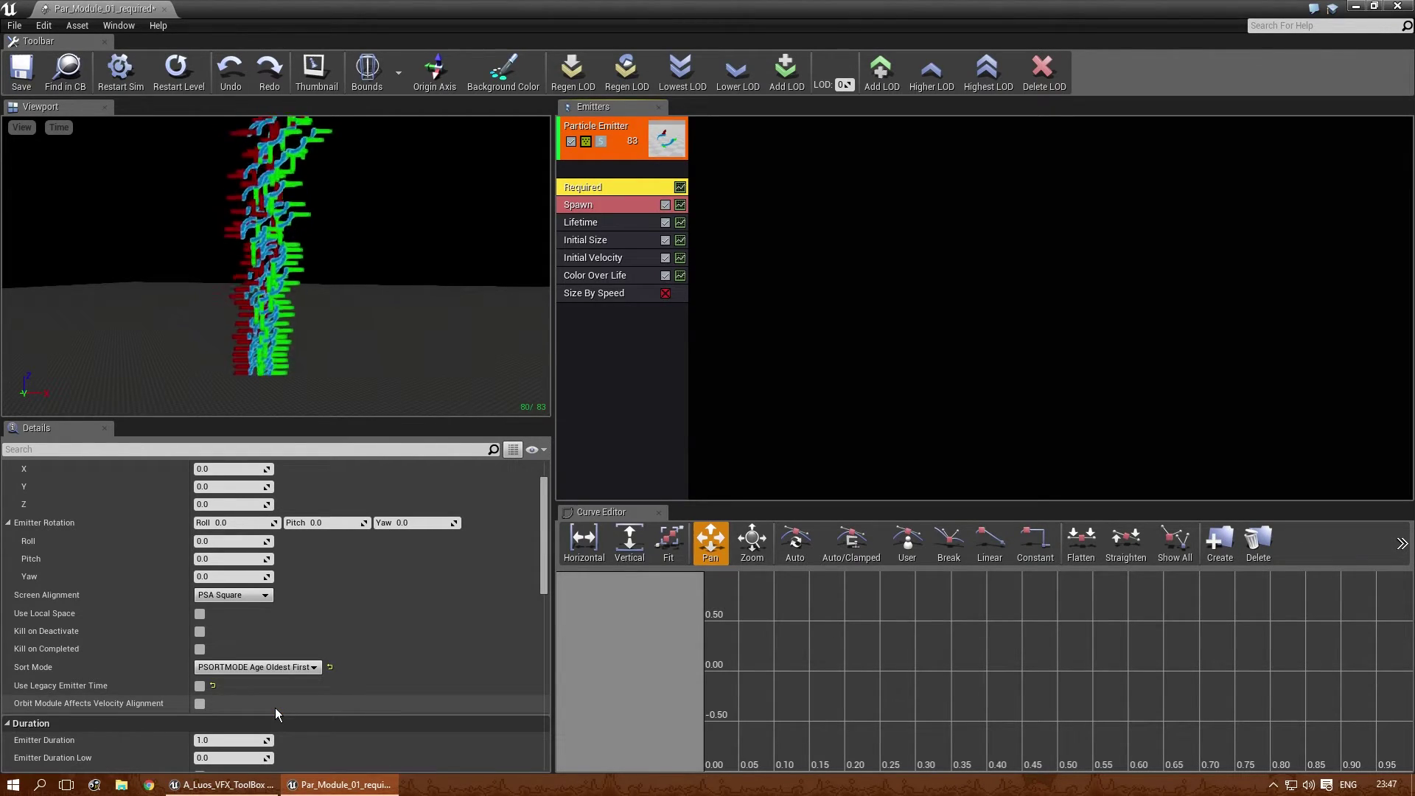
click(265, 671)
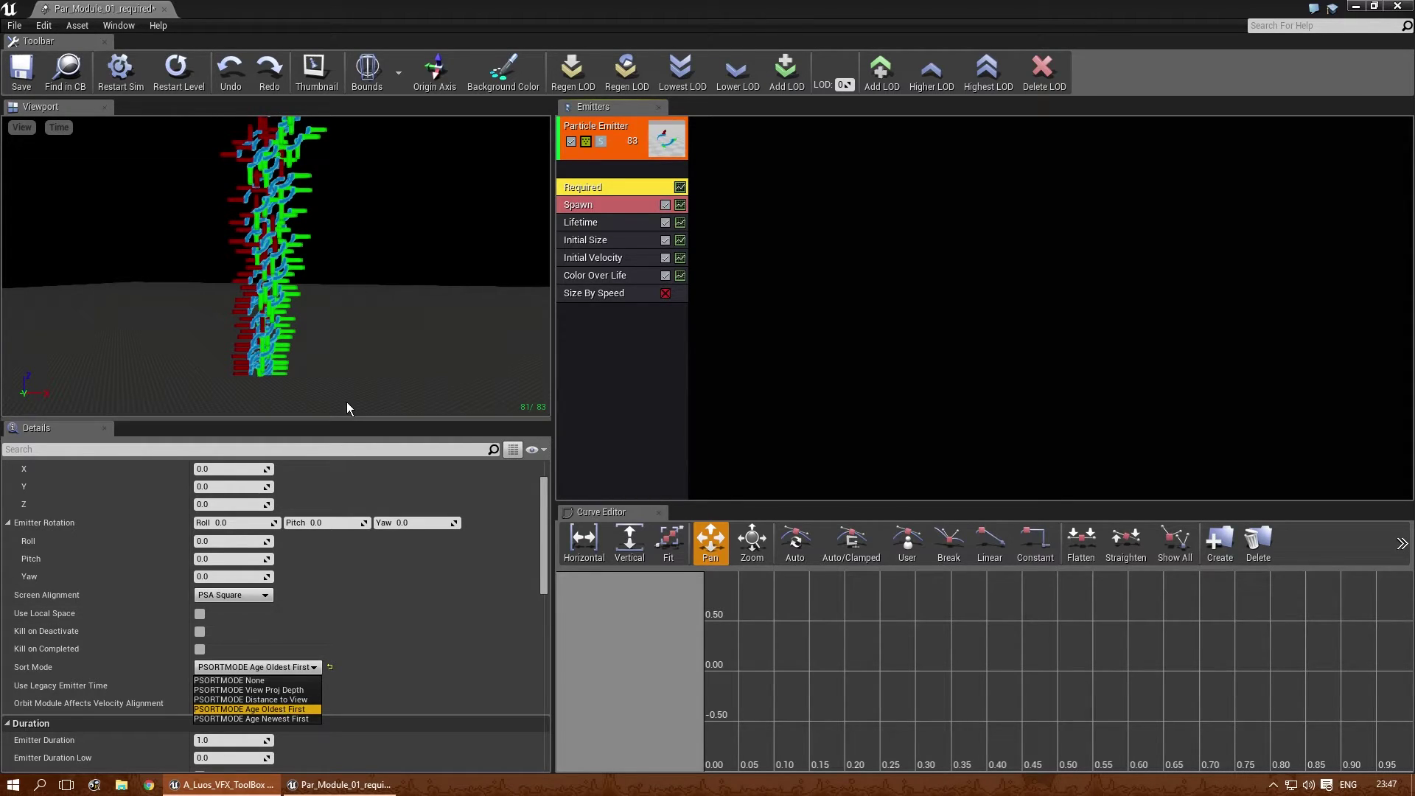
click(268, 719)
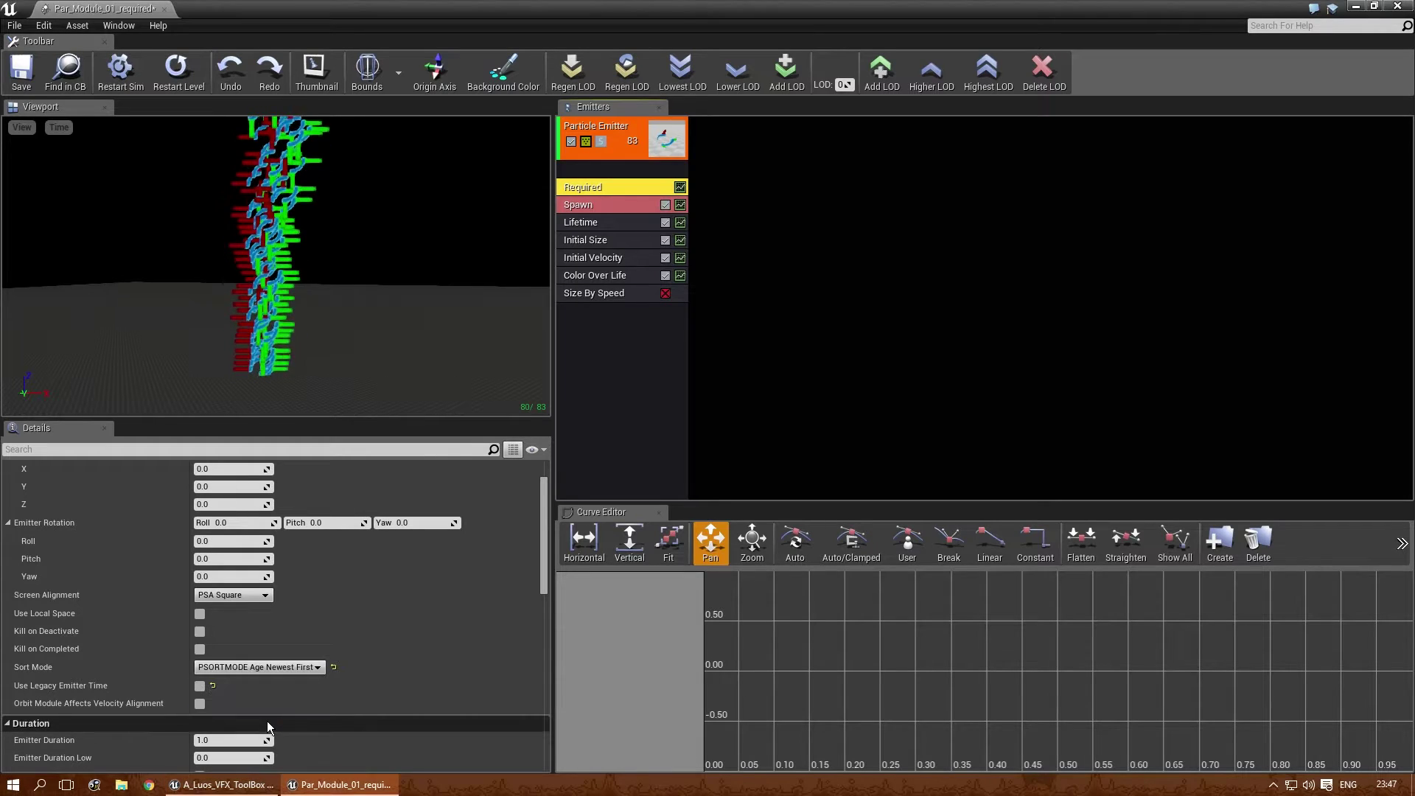
- Set the Required module's Sort Mode to PSORTMODE Distance to View
right_drag(276, 265, 373, 308)
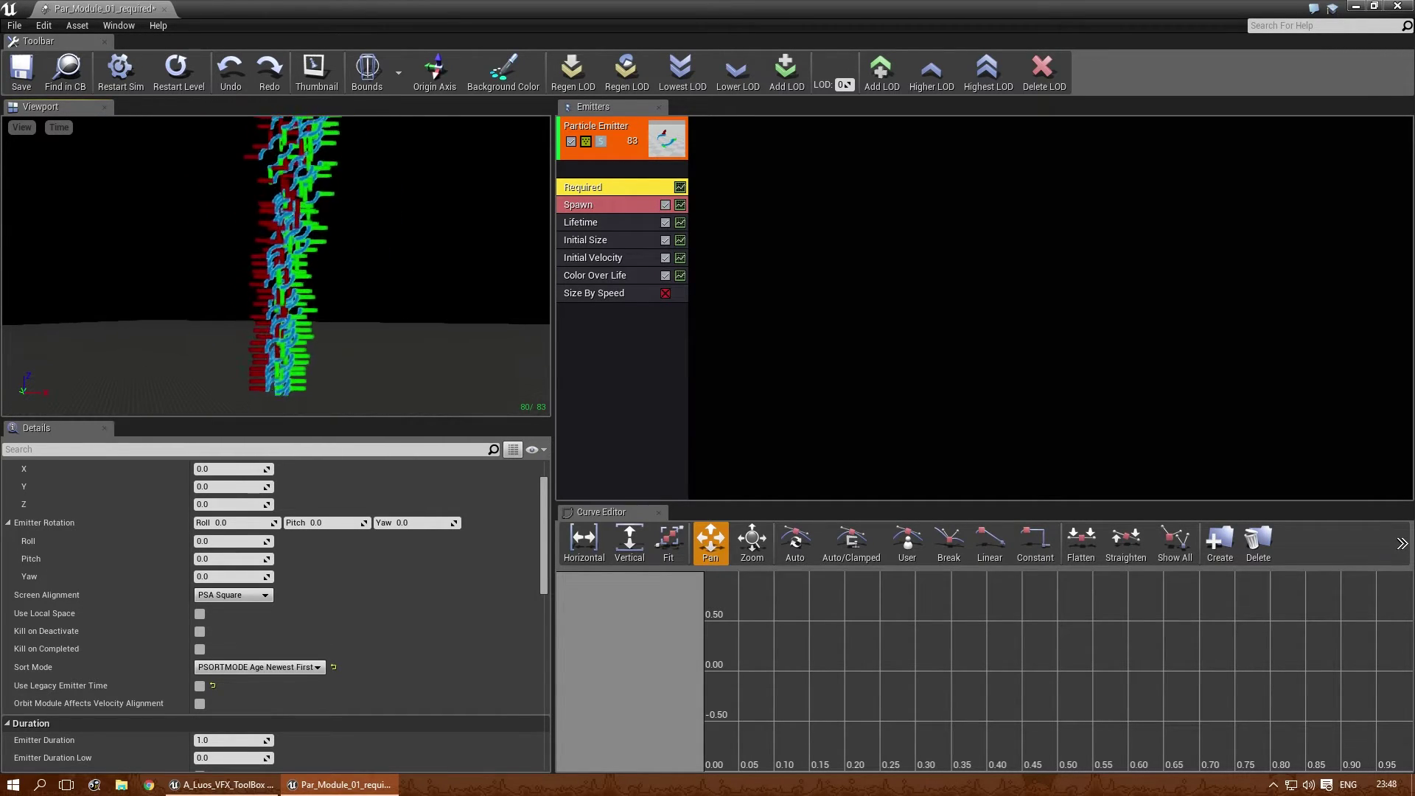
click(276, 667)
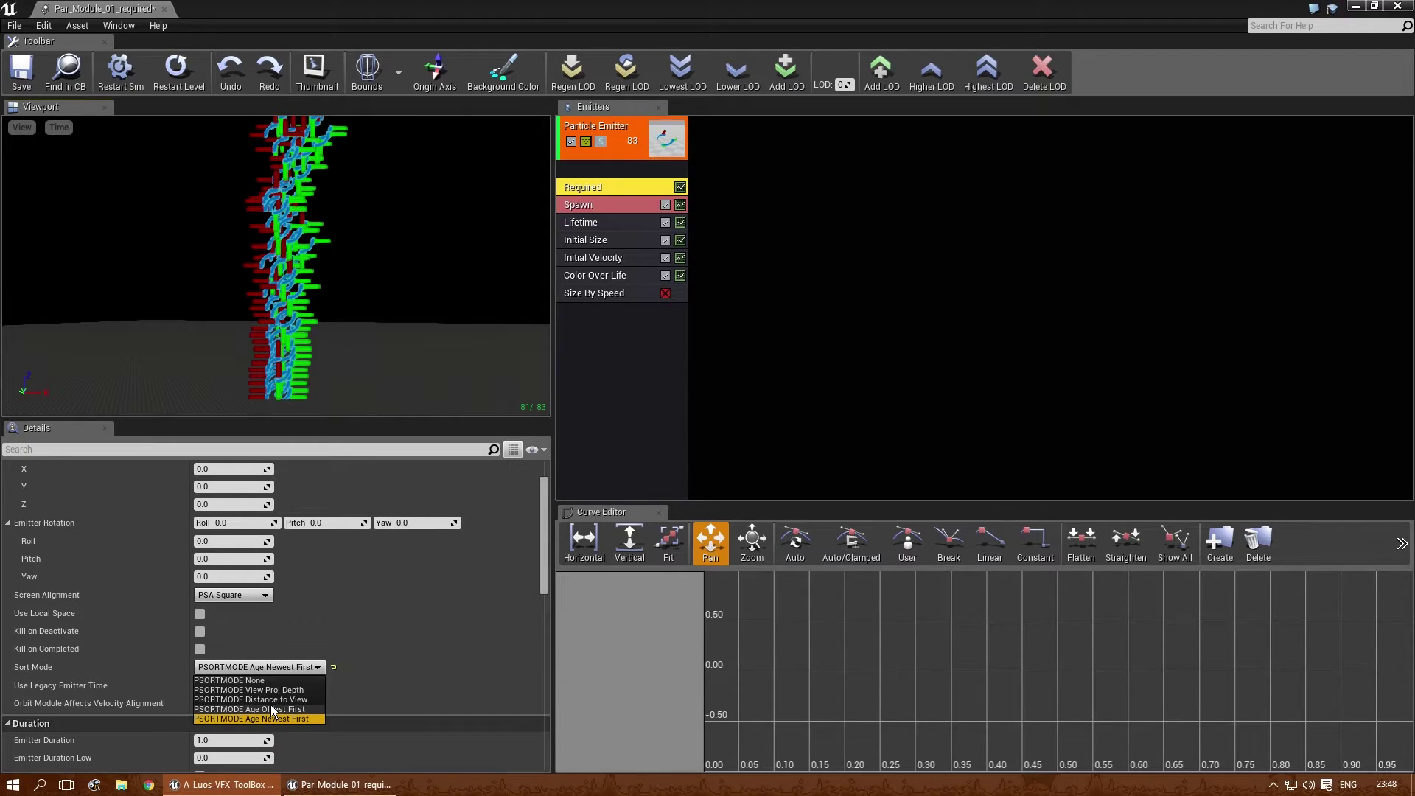
click(270, 700)
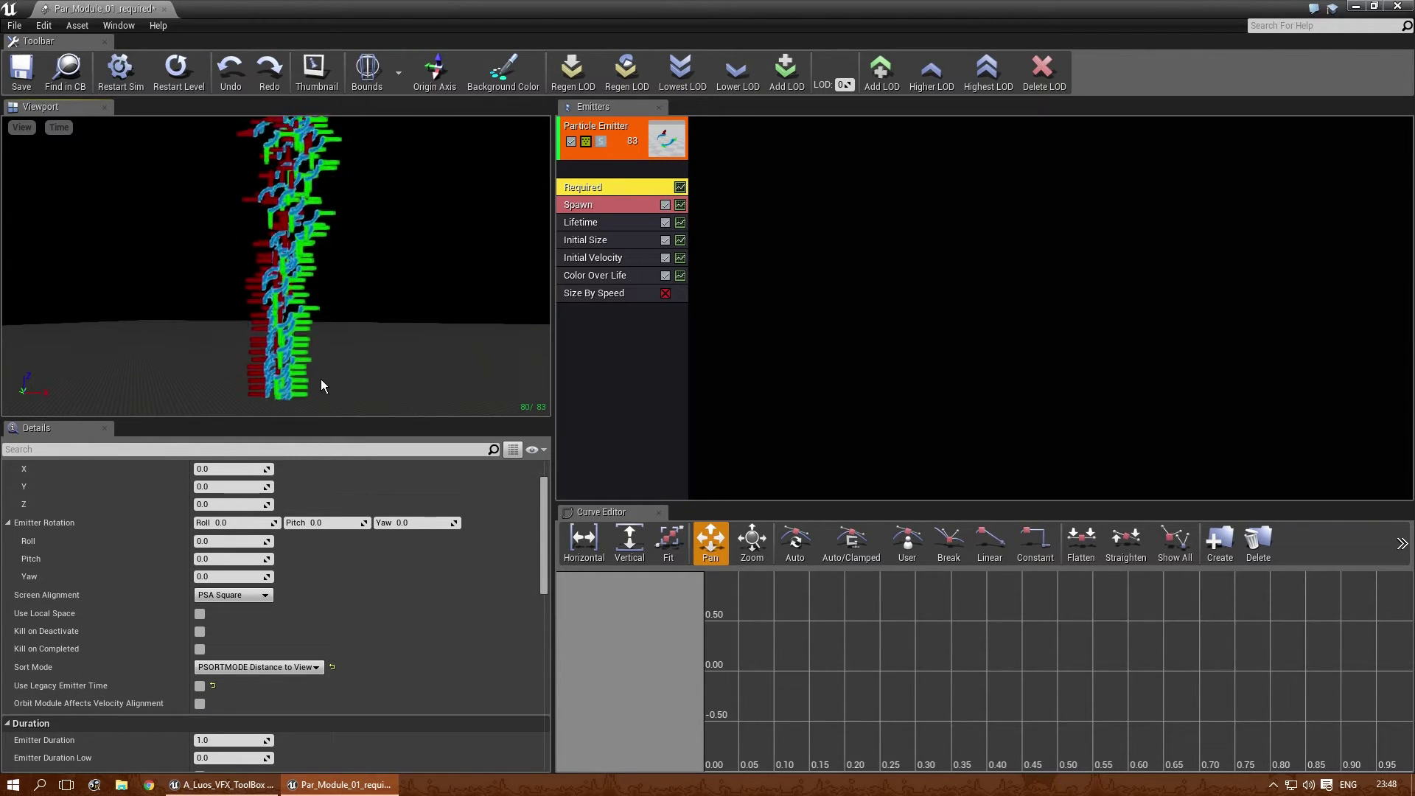
- Set the Initial Velocity's Min X to -20 and Min Y to 20
click(612, 257)
click(234, 522)
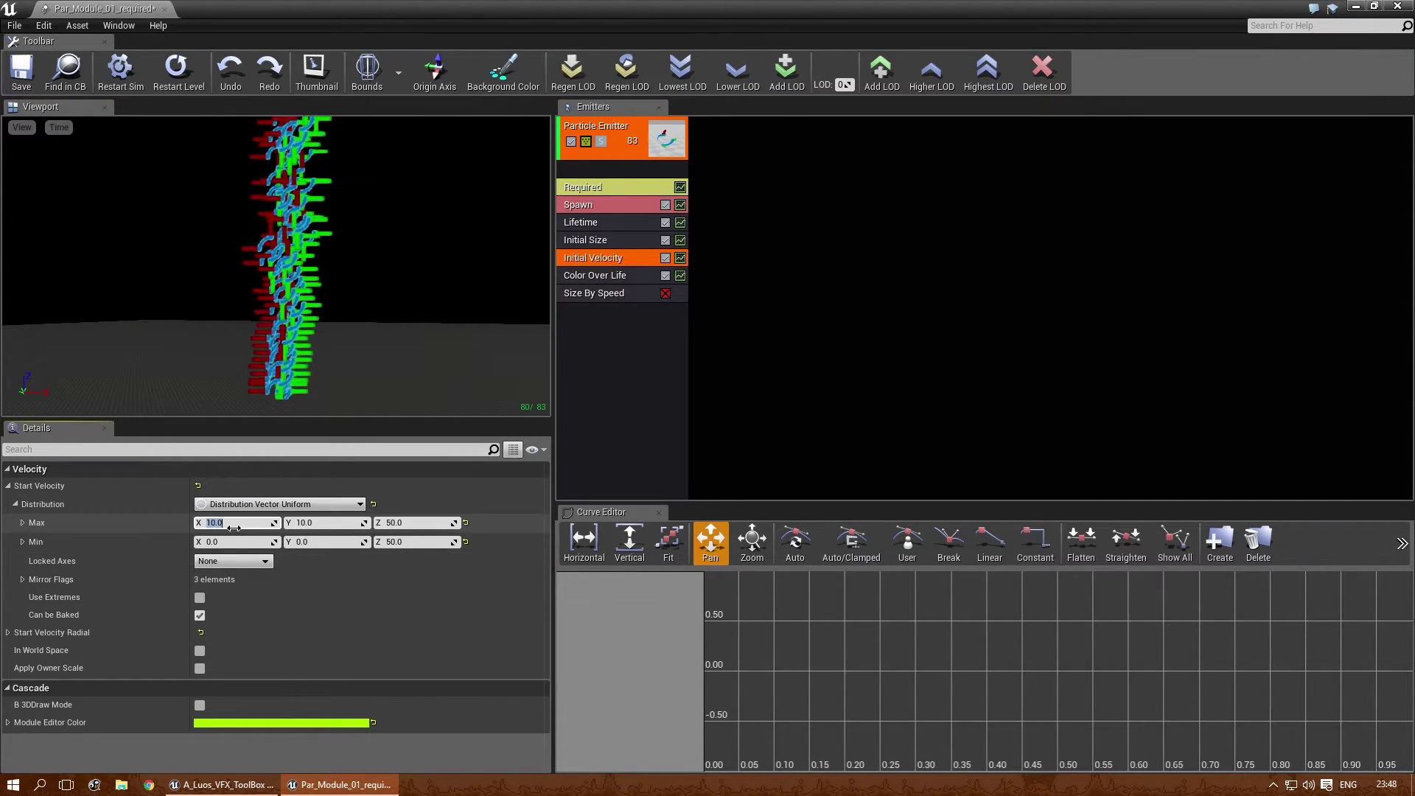
key(Tab)
key(Tab)
key(Tab)
text(20)
key(BackSpace)
key(BackSpace)
text(-20)
key(Tab)
text(20)
key(Return)
drag(160, 299, 95, 299)
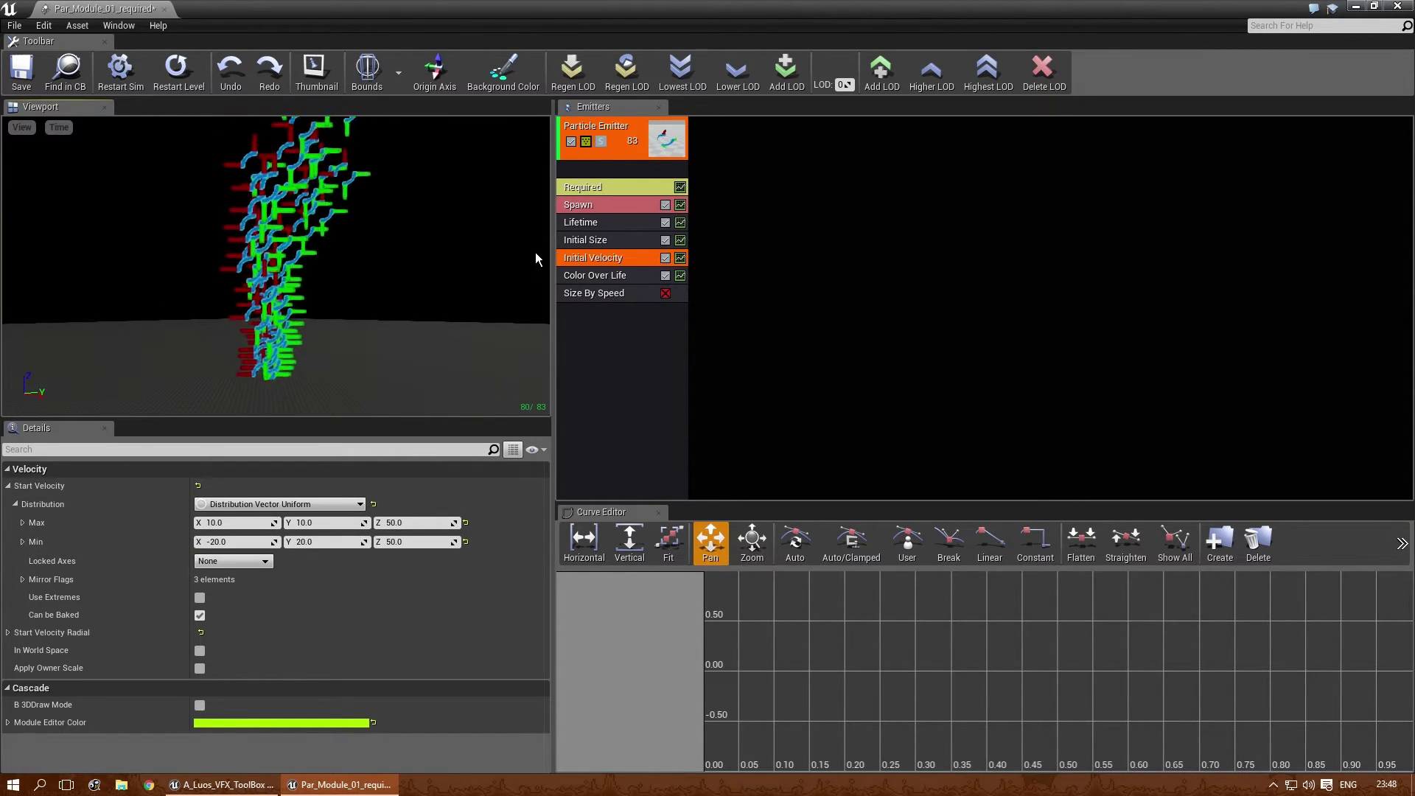
- Switch the Required module's Sort Mode to PSORTMODE View Proj Depth for comparison and finish on PSORTMODE None
click(591, 187)
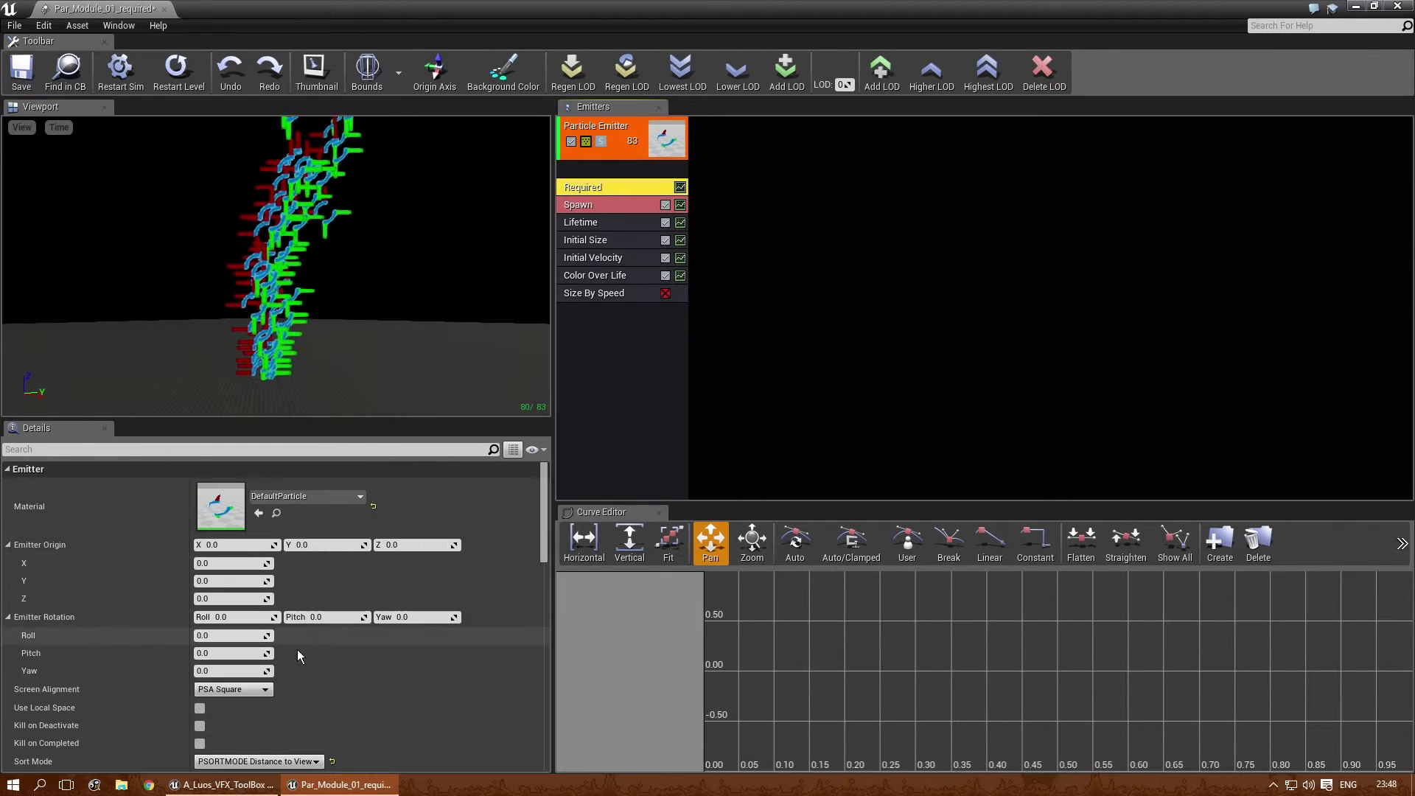
scroll(289, 655, down, 2)
click(243, 690)
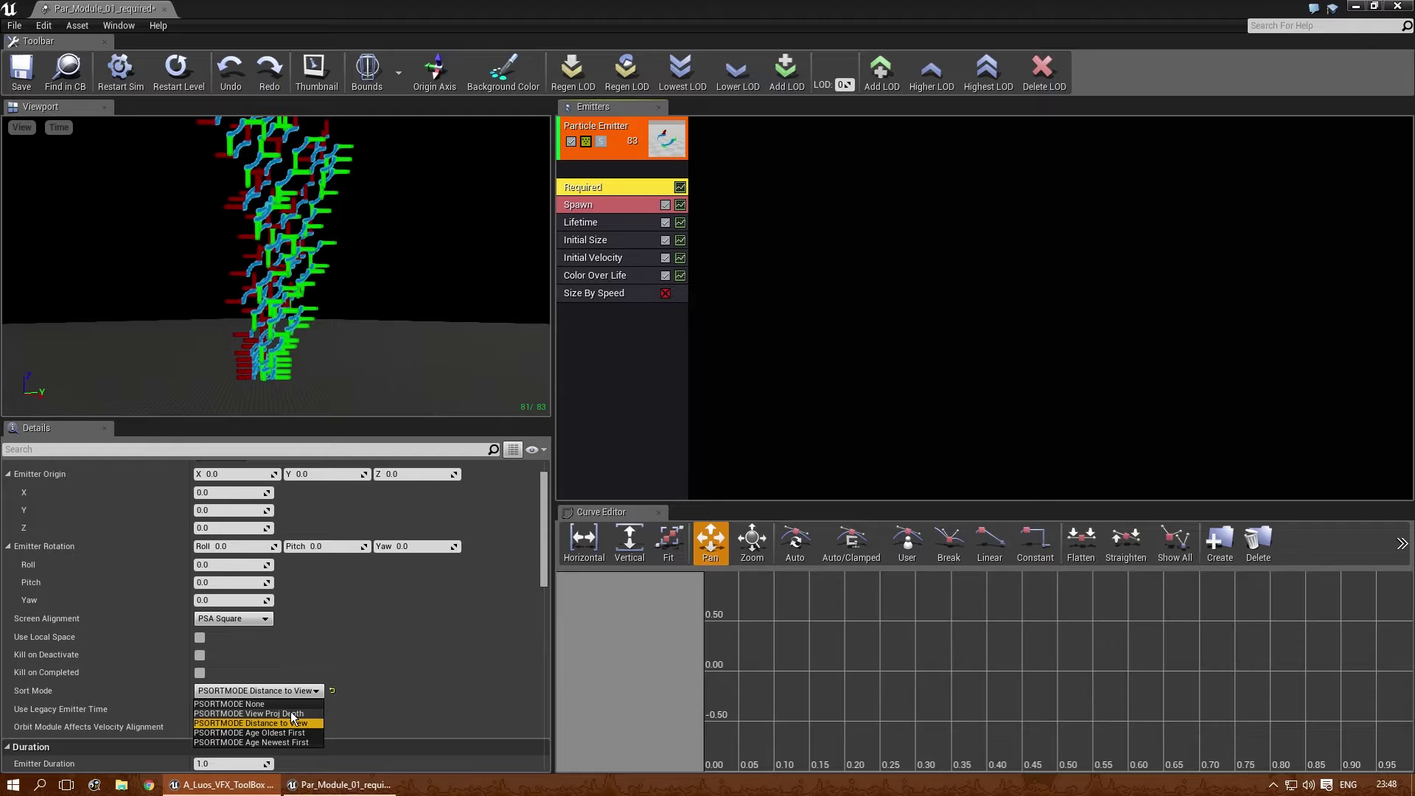
click(292, 714)
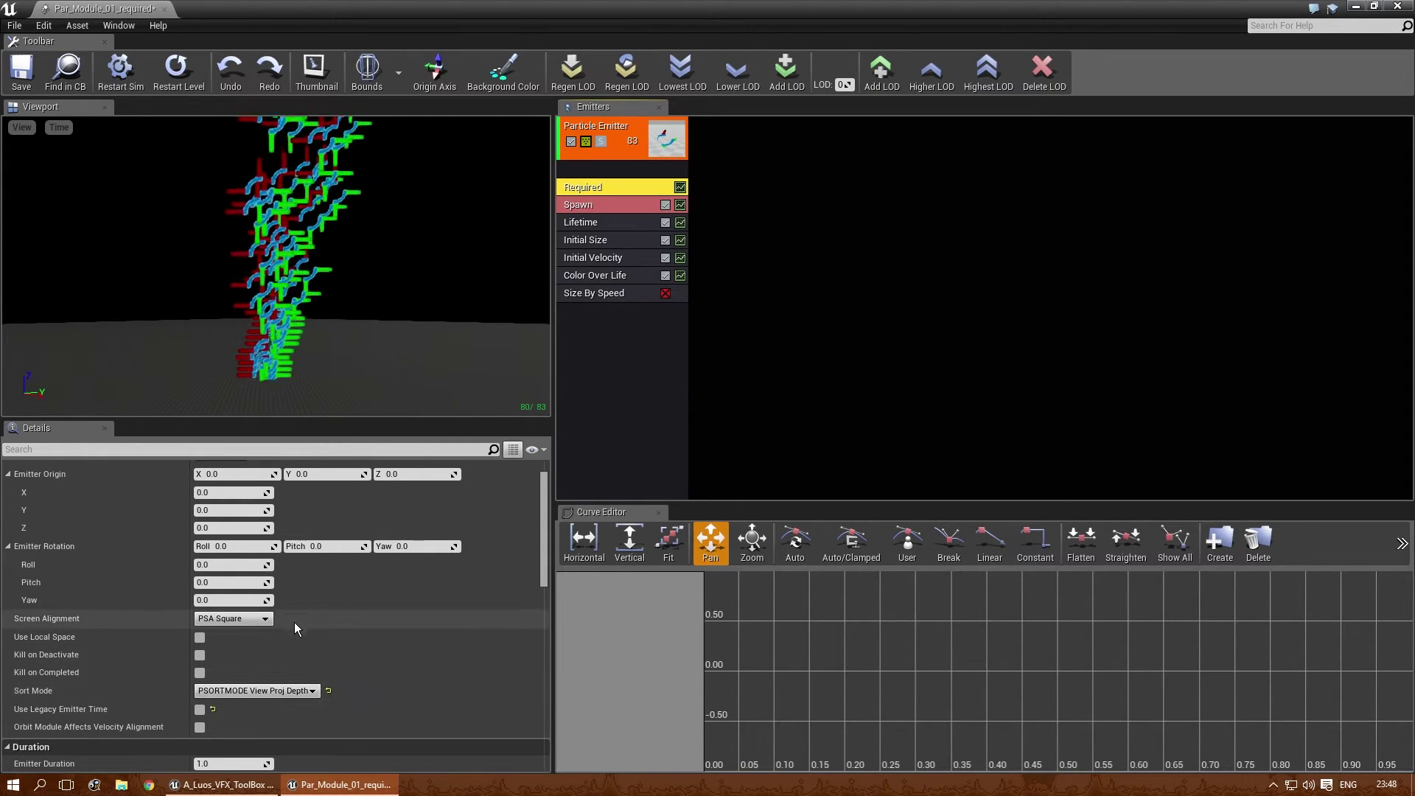
click(273, 693)
click(251, 702)
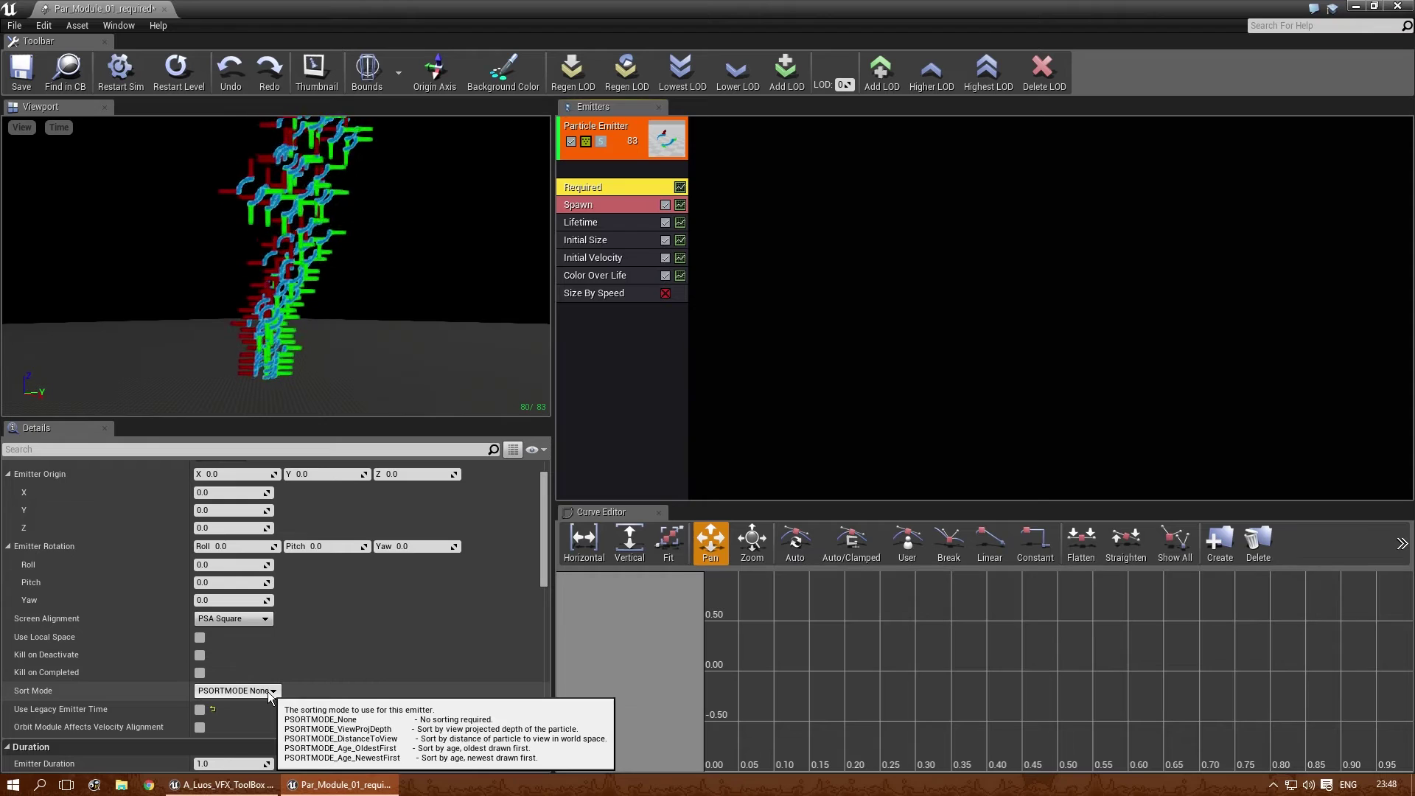
- Set the Required module's Emitter Loops to 1
scroll(208, 714, down, 1)
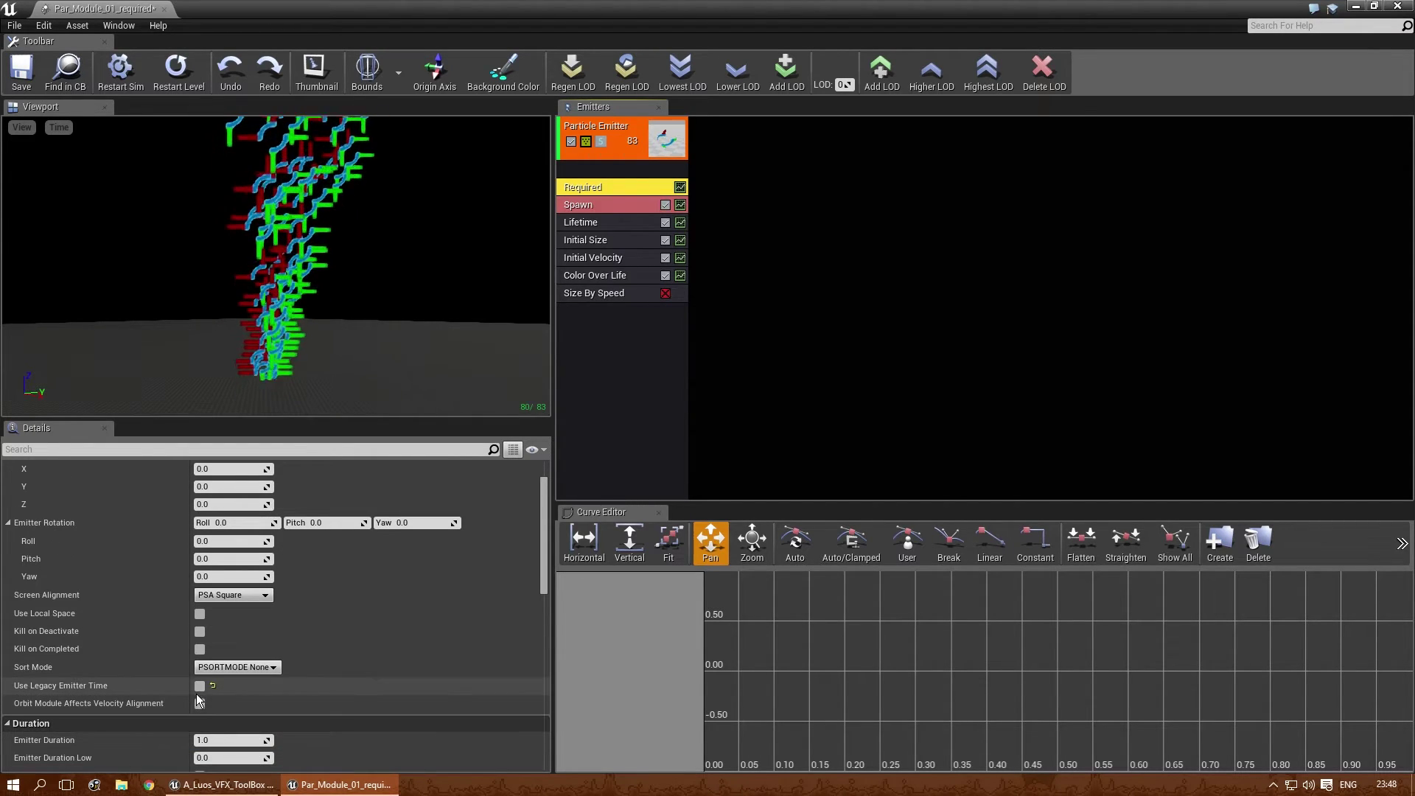
scroll(207, 683, down, 1)
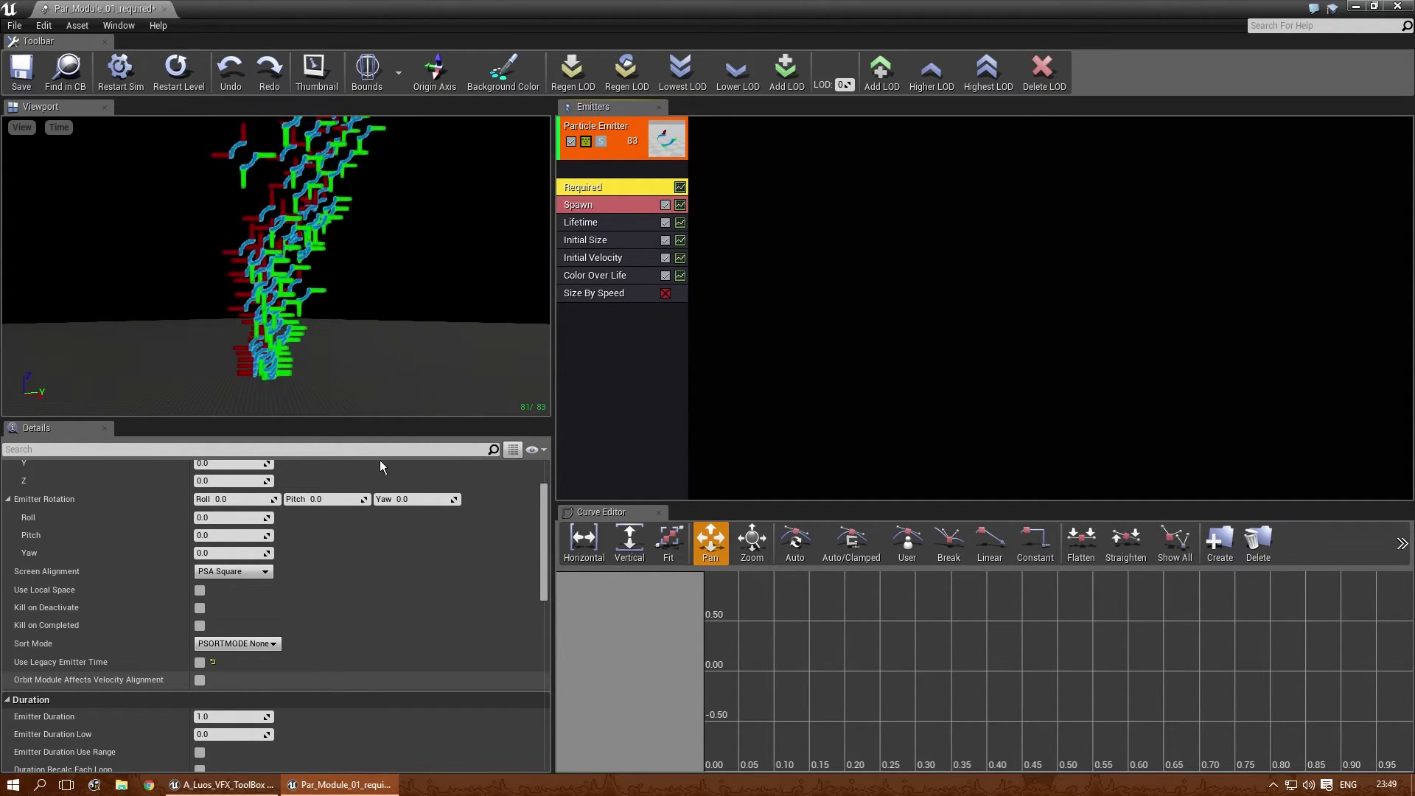
drag(541, 532, 573, 576)
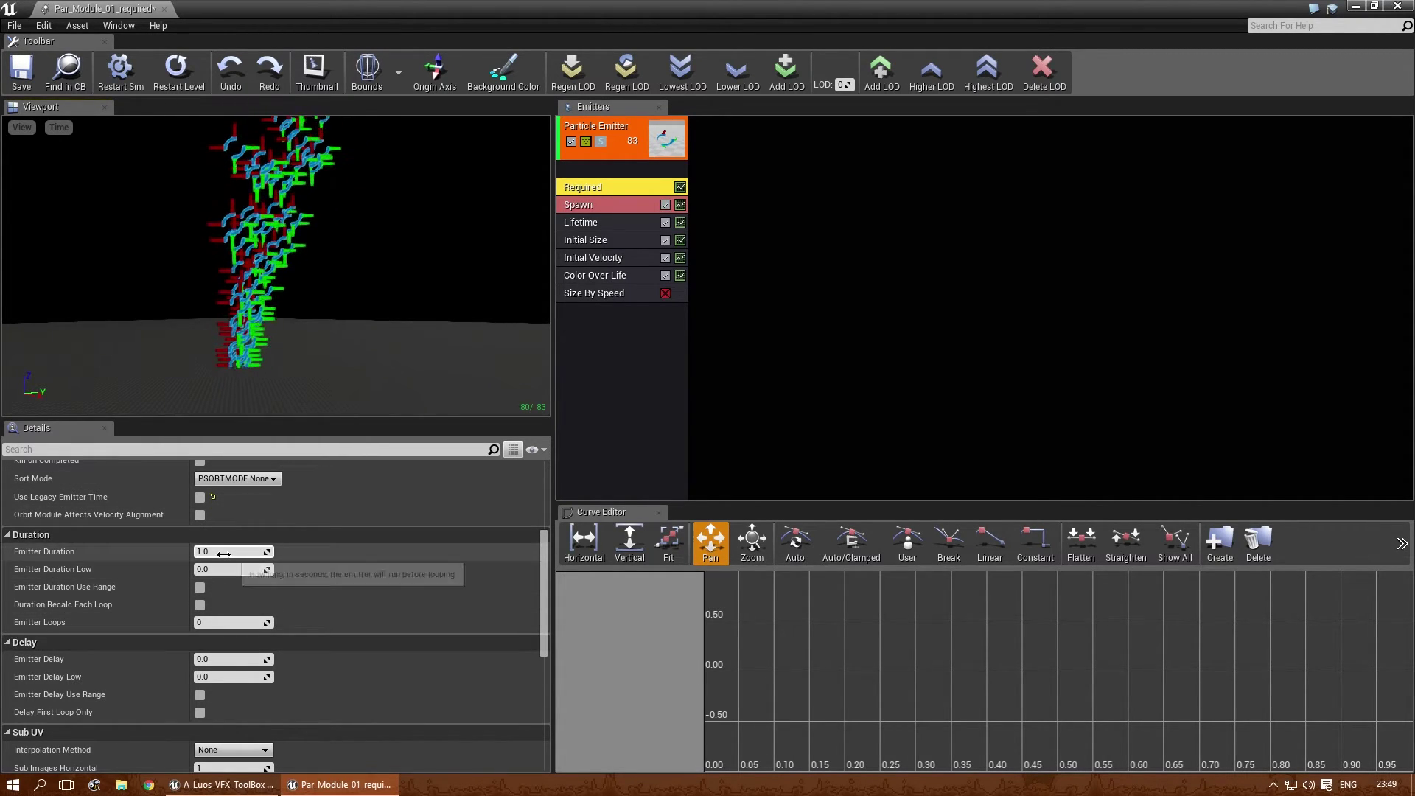
click(226, 624)
text(1)
key(Return)
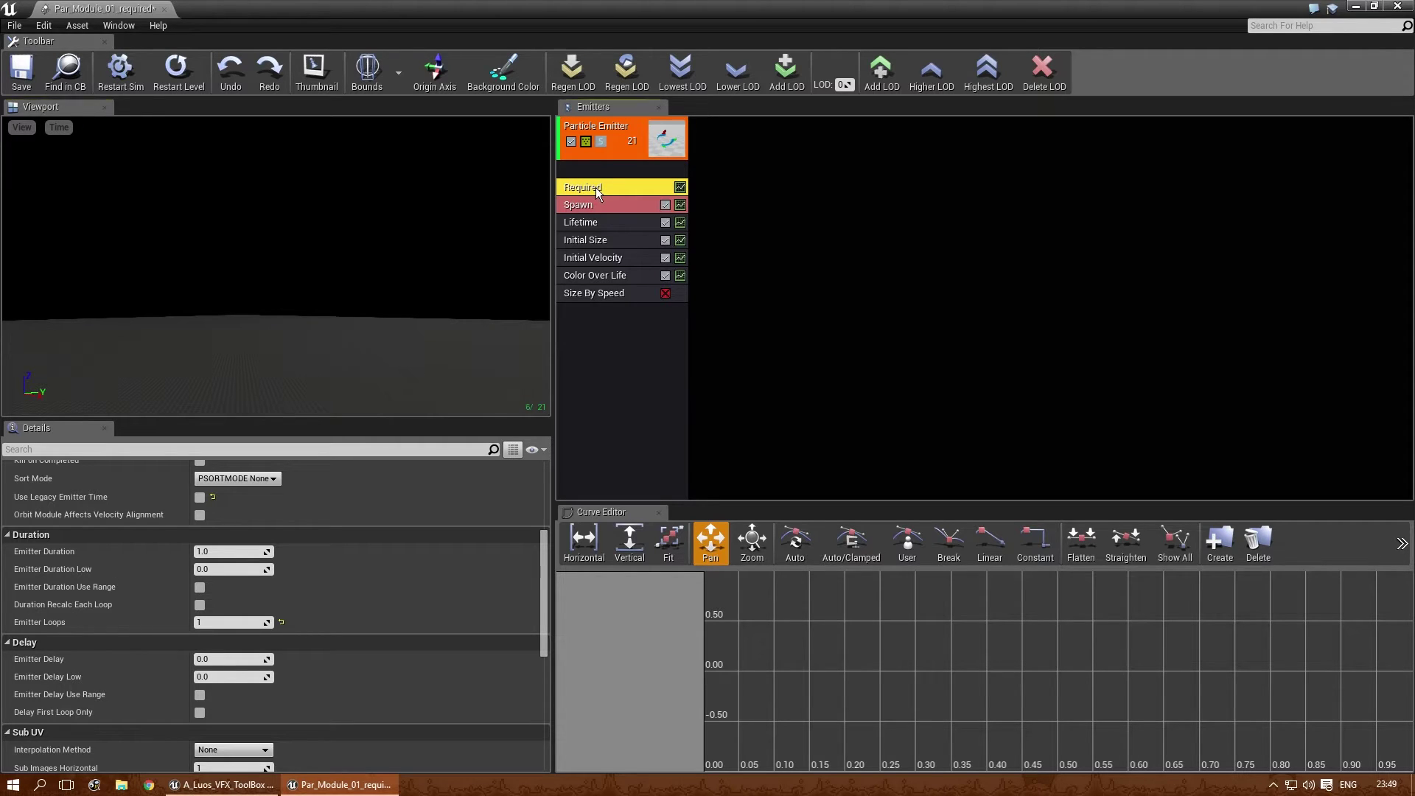
- Deselect the emitter and set the particle system's Seconds Before Inactive to 0
scroll(298, 653, up, 8)
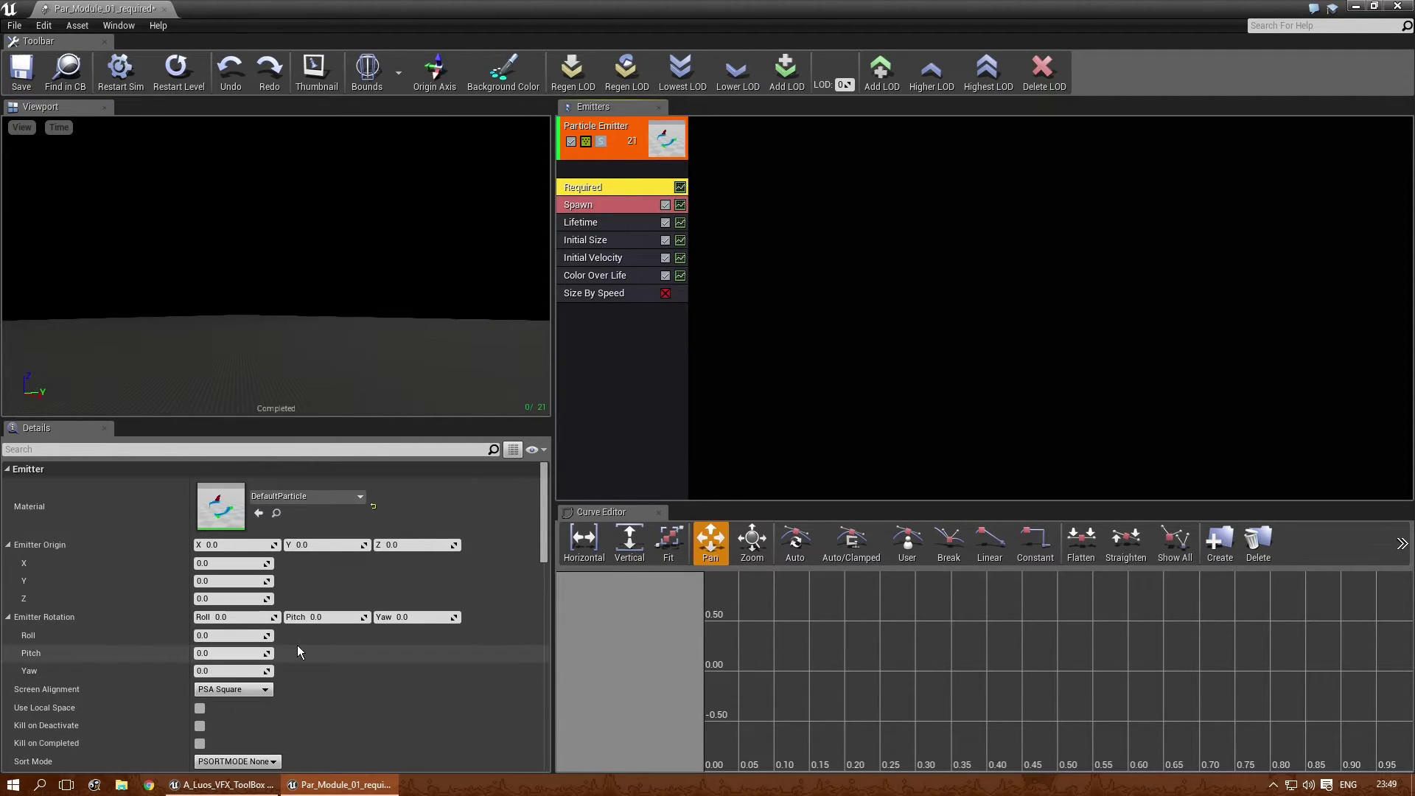
click(726, 284)
scroll(298, 567, down, 3)
scroll(298, 568, up, 3)
click(224, 523)
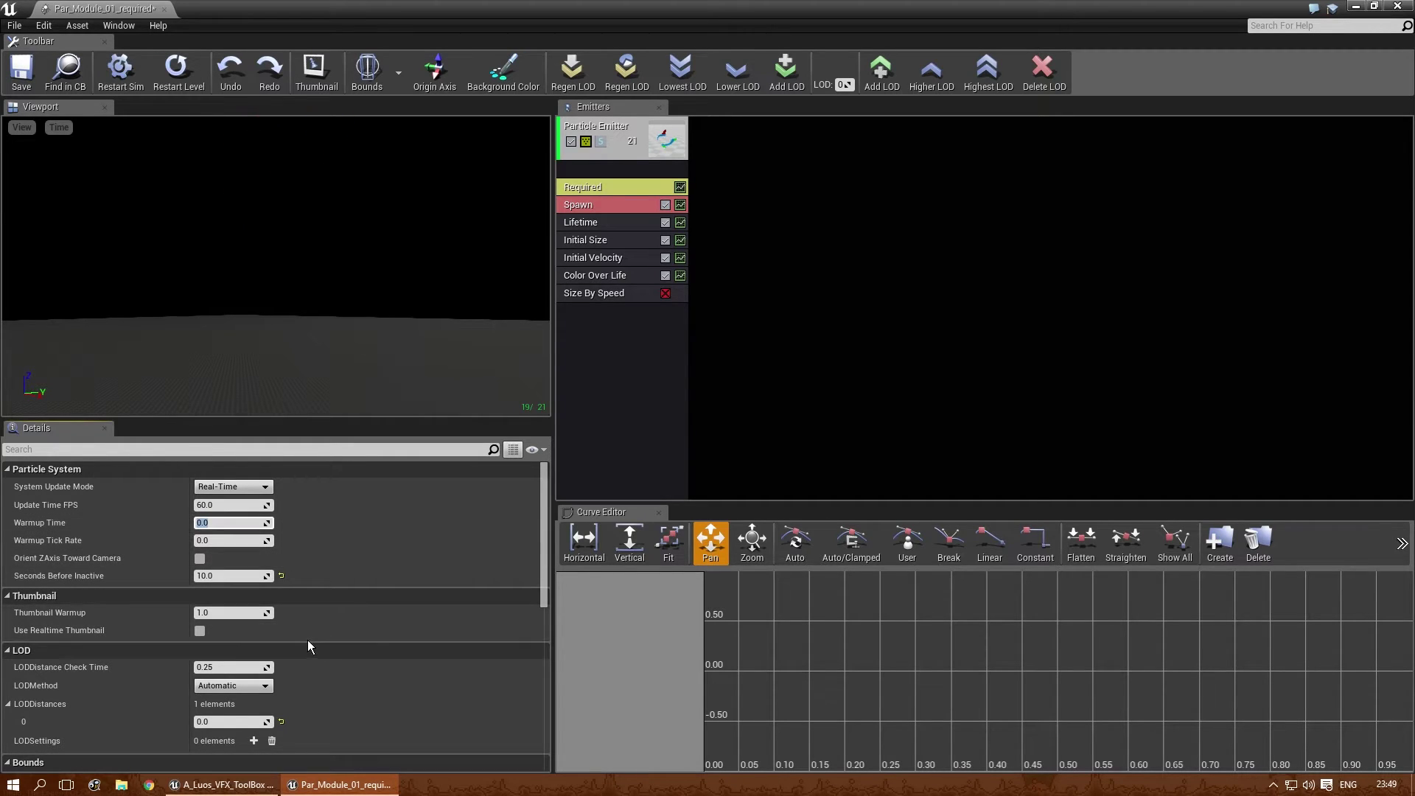
scroll(307, 640, down, 1)
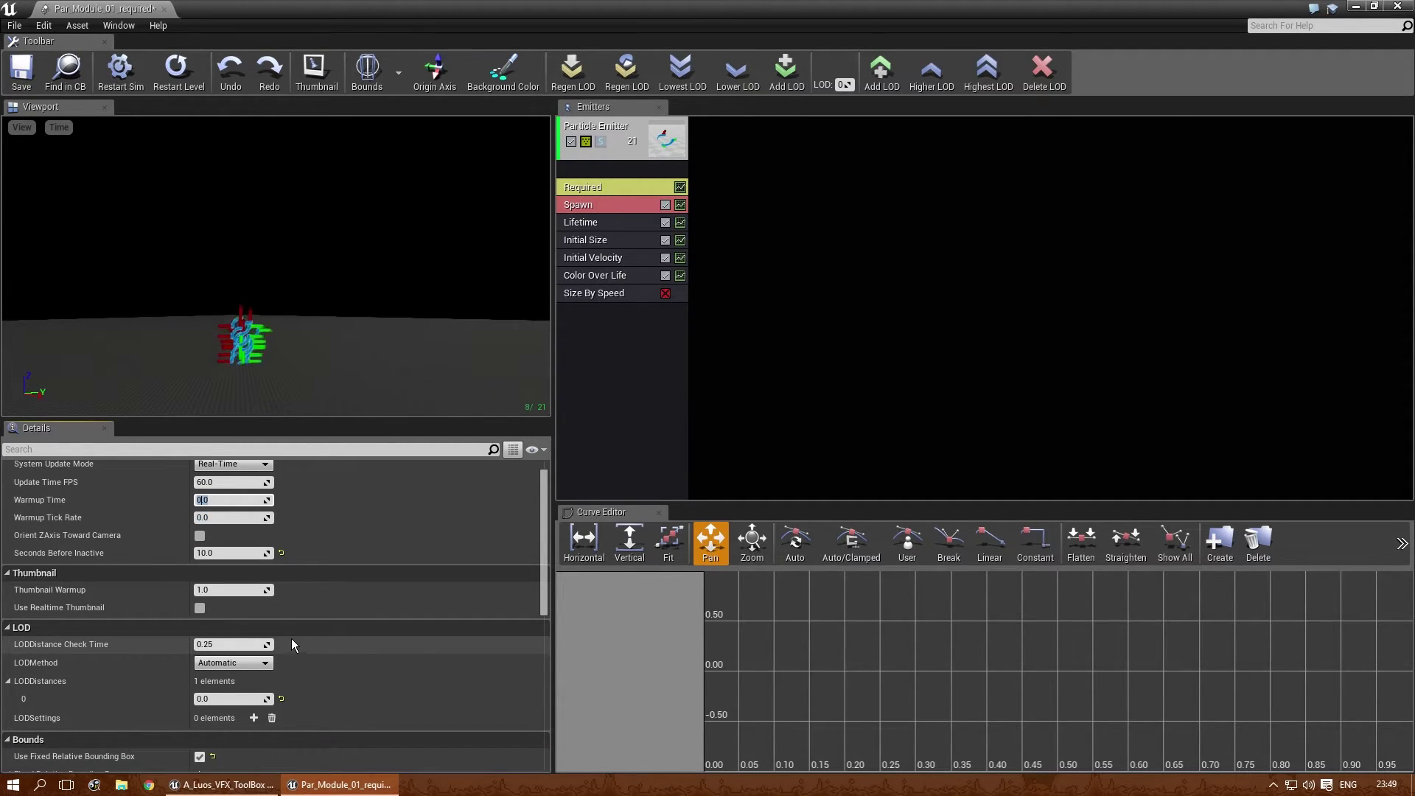
click(227, 553)
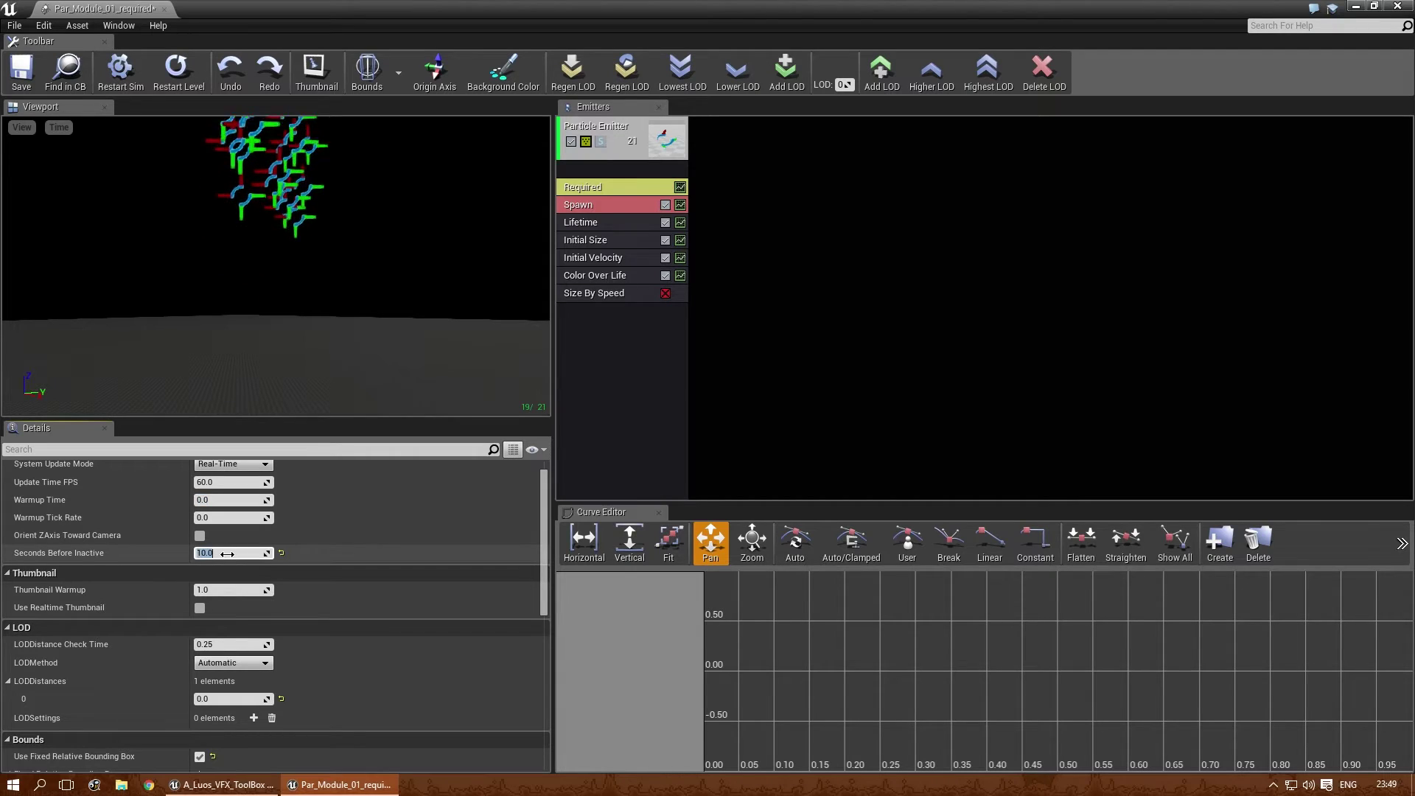
scroll(226, 554, up, 1)
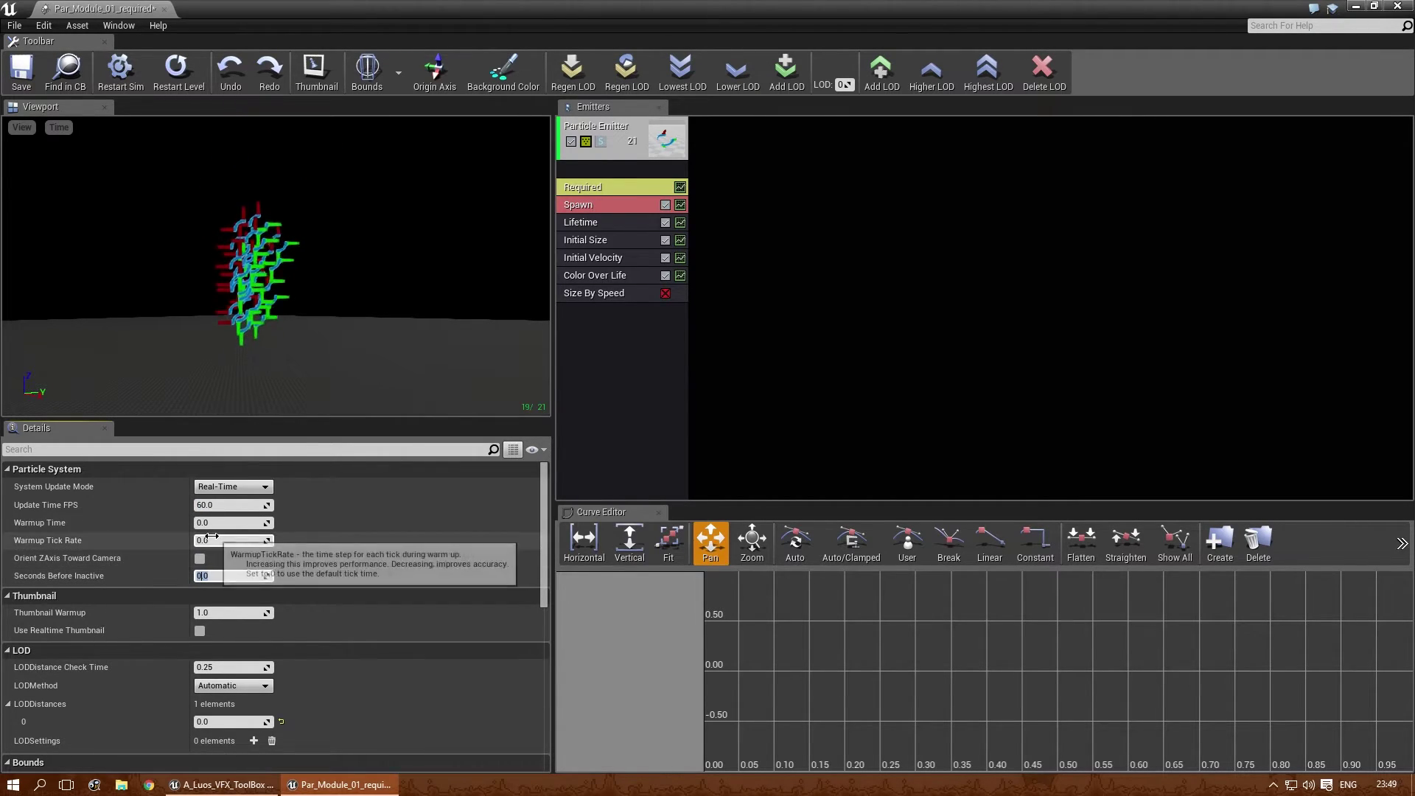
- Examine the particle system's Delay, Performance, Macro UV and Occlusion settings and the Required module's Duration and Sub UV settings
scroll(267, 691, down, 6)
scroll(251, 702, down, 4)
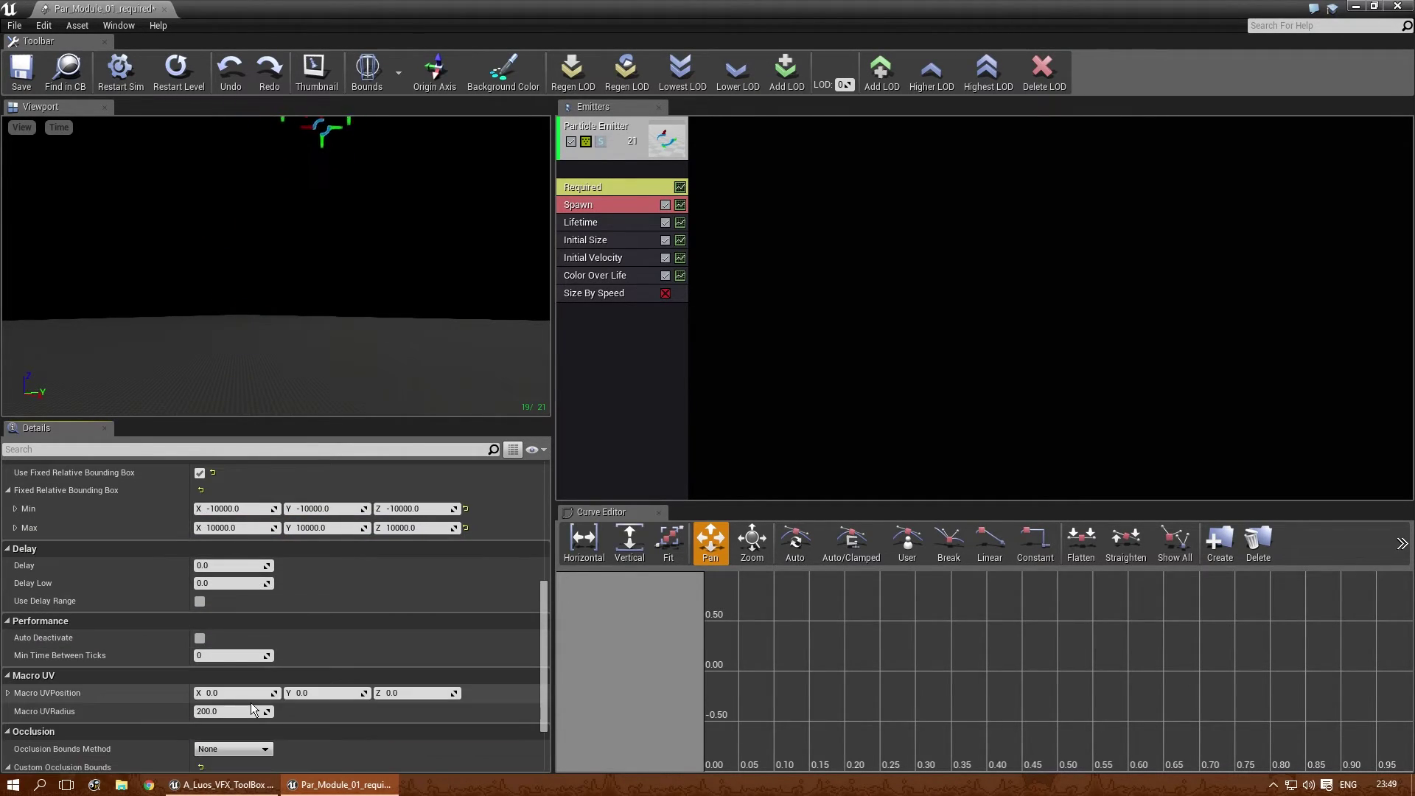
scroll(251, 702, down, 1)
scroll(250, 704, down, 1)
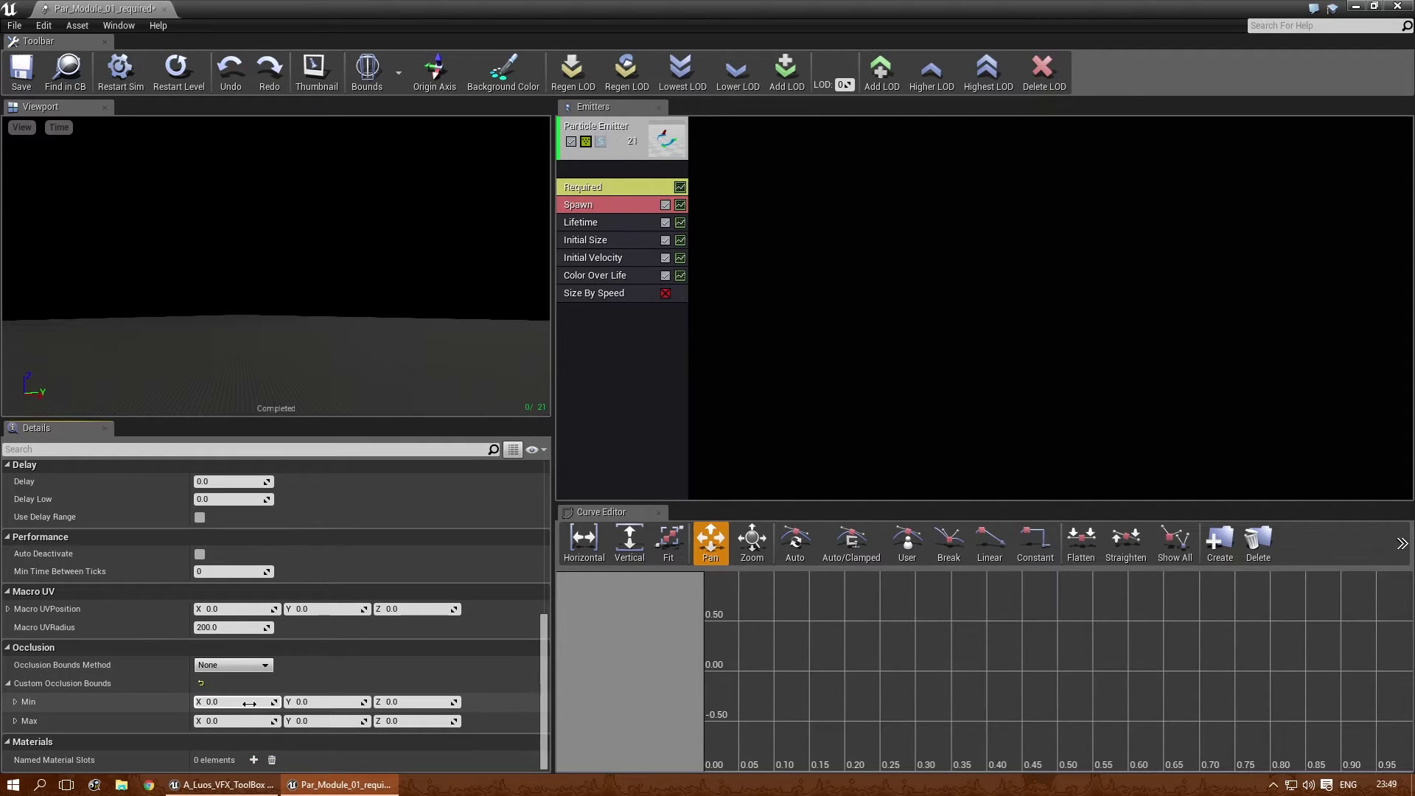
scroll(204, 568, up, 2)
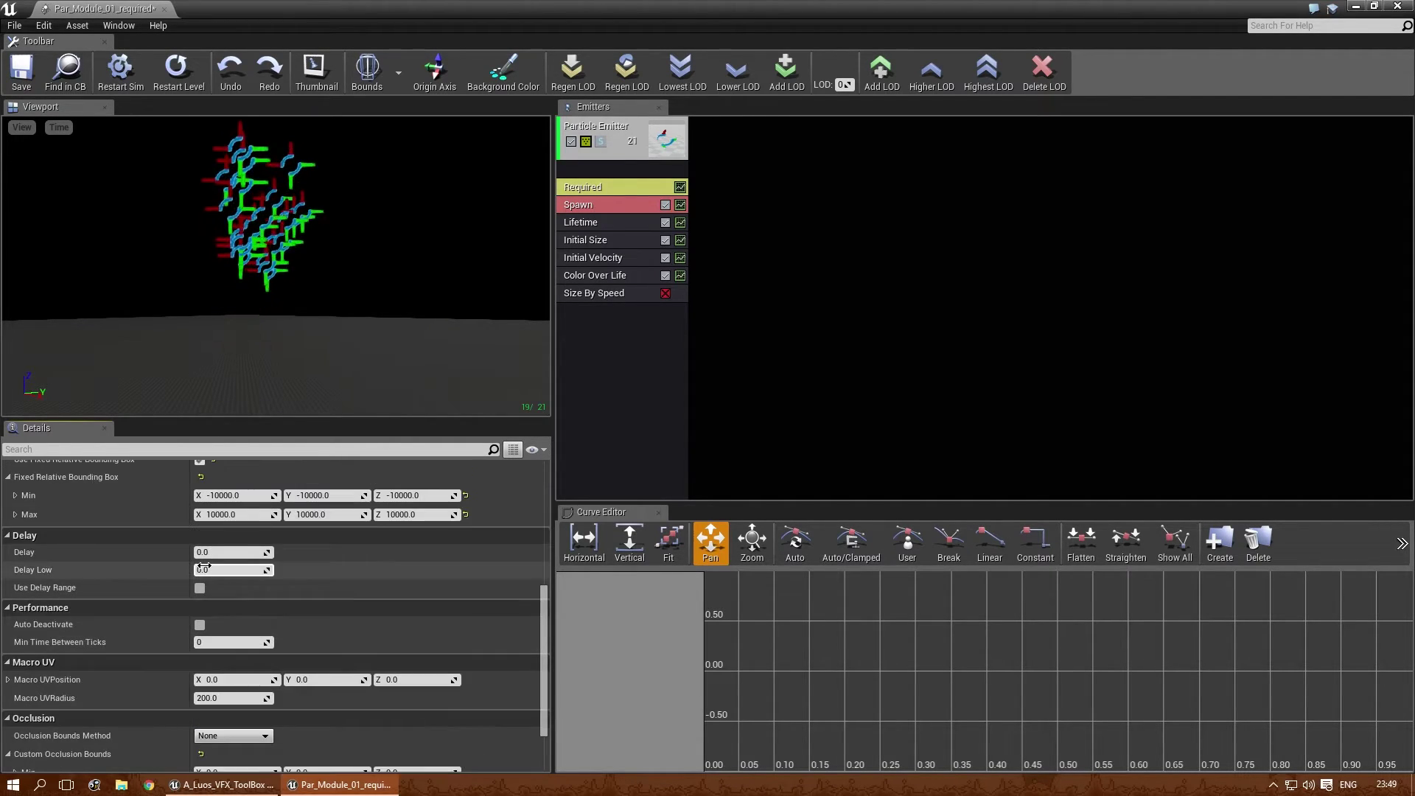
click(606, 186)
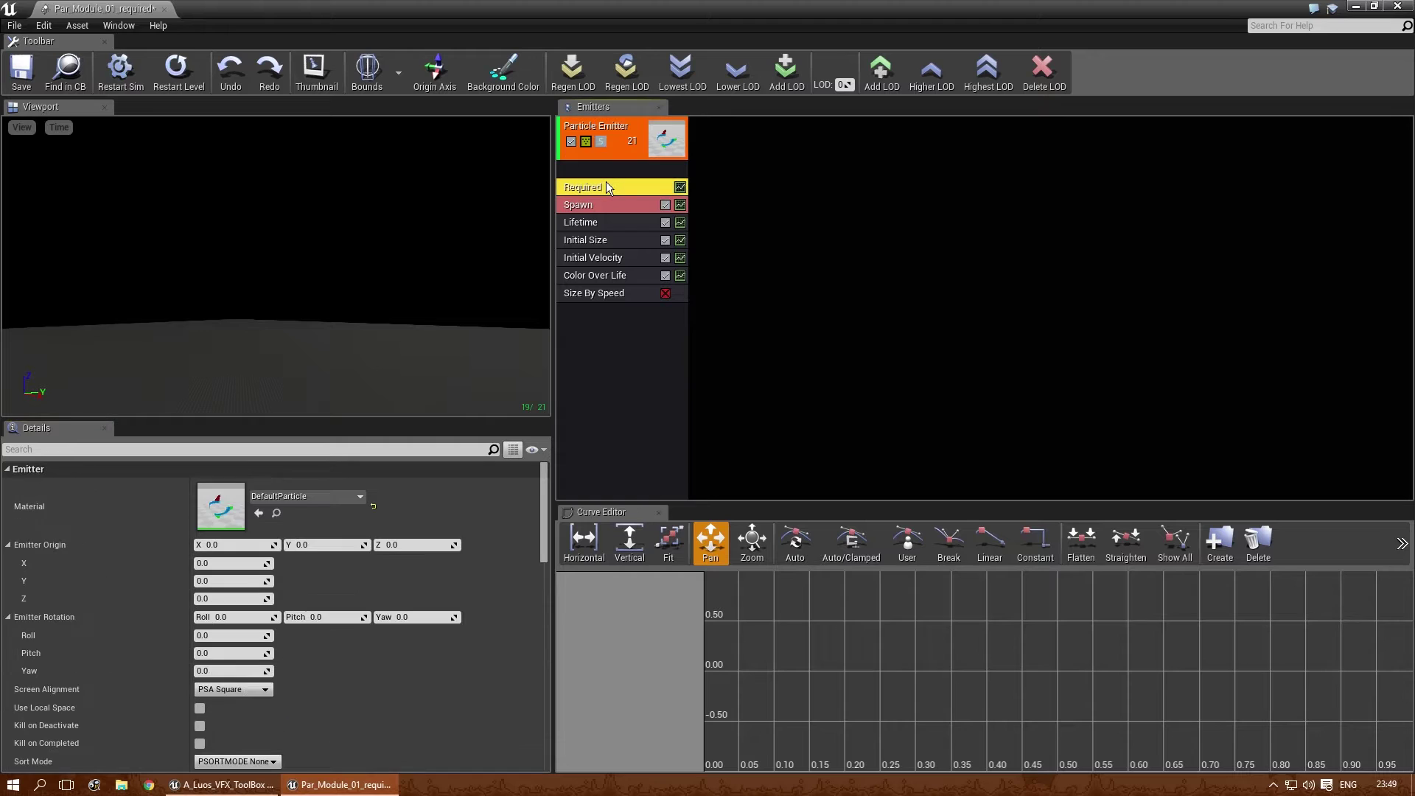
scroll(308, 640, down, 15)
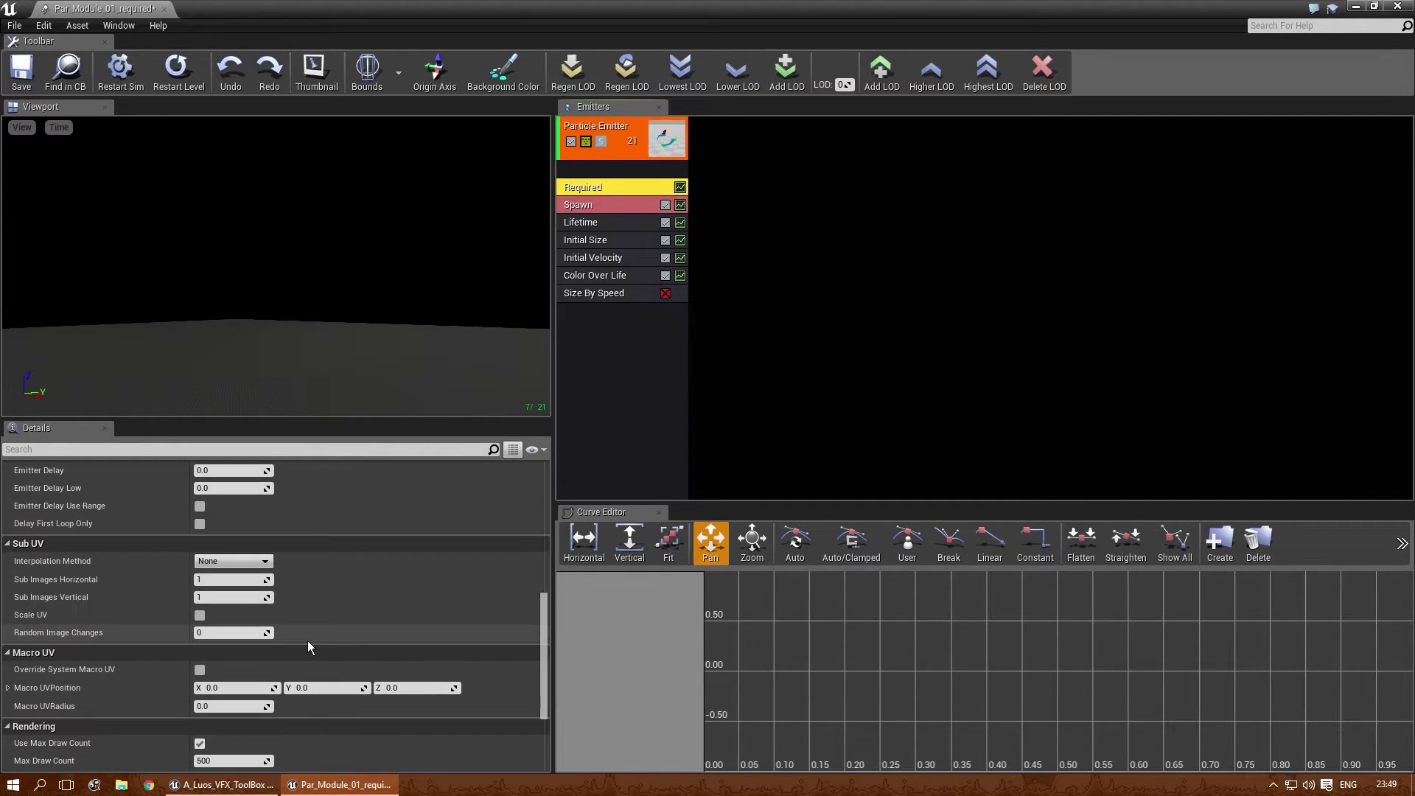
scroll(295, 632, up, 3)
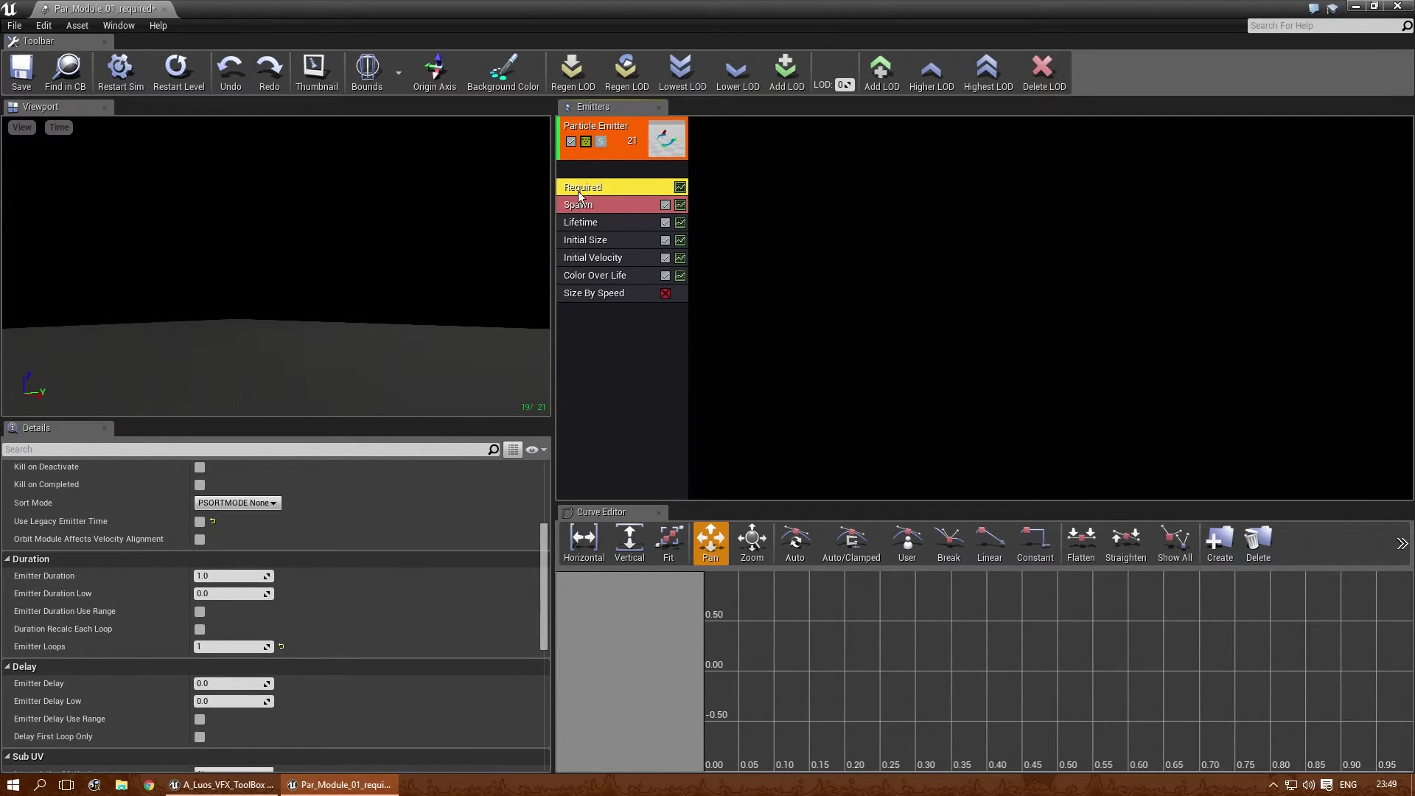
scroll(361, 612, up, 1)
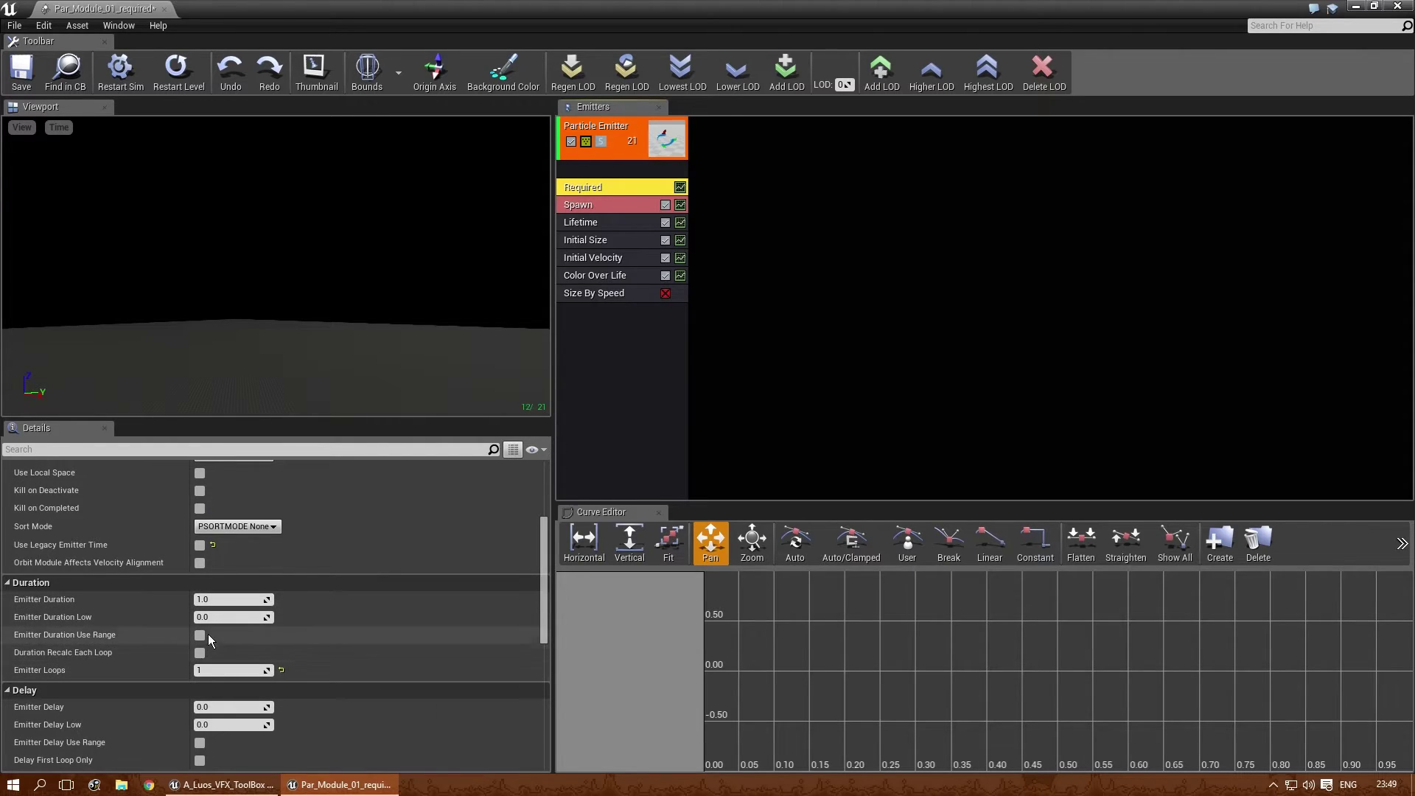
- Restart the effect in the level, and set Emitter Duration to 2 and Emitter Loops to 2
click(175, 86)
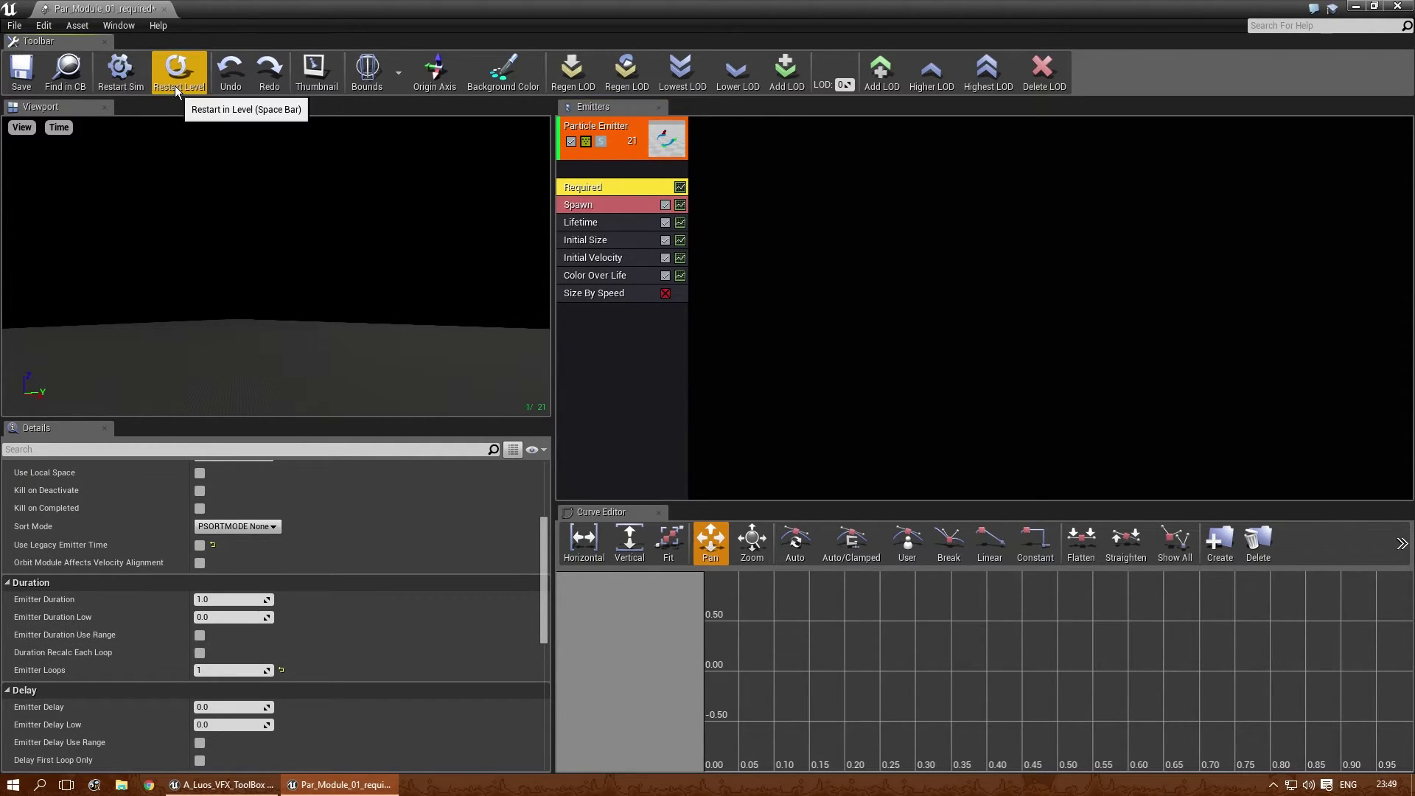
drag(298, 303, 313, 318)
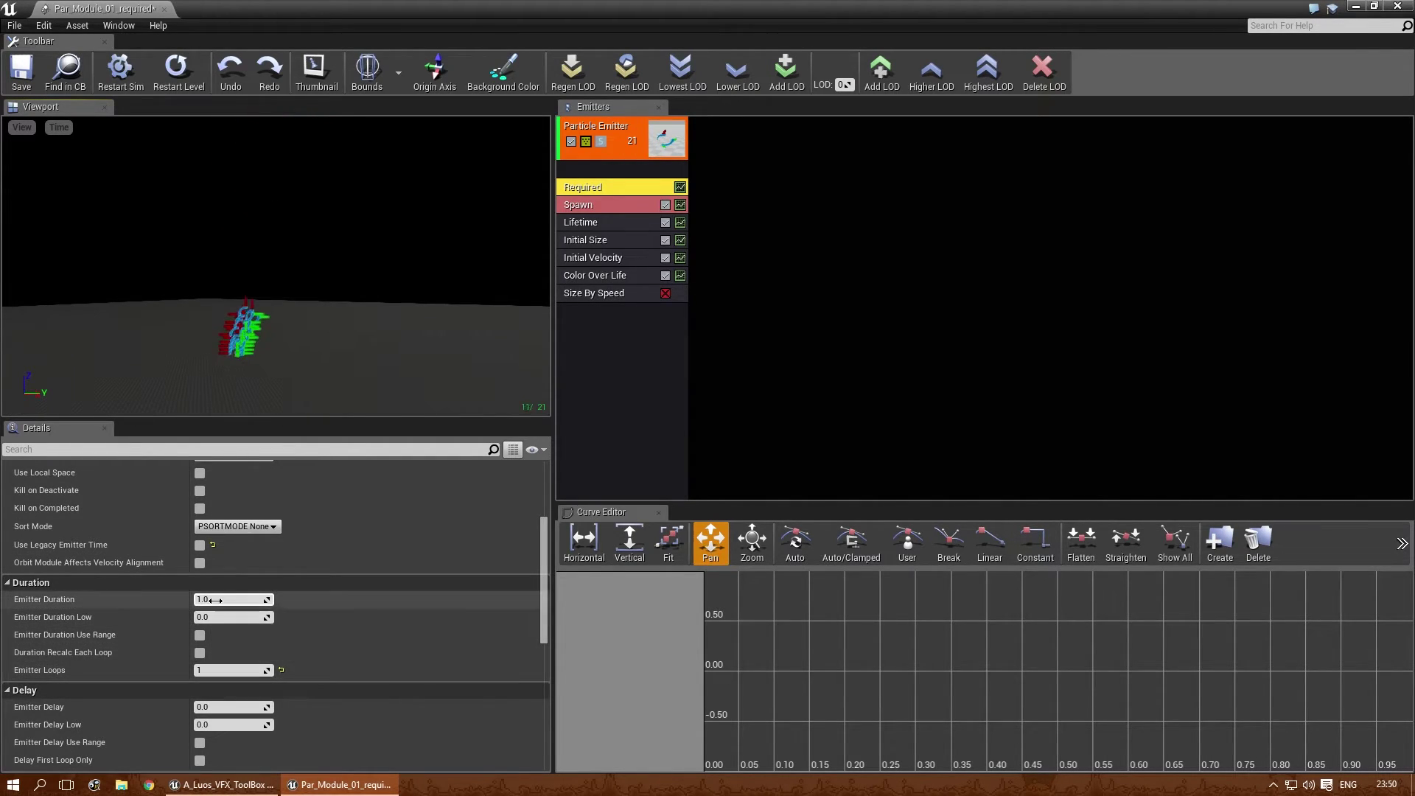
text(2)
key(Return)
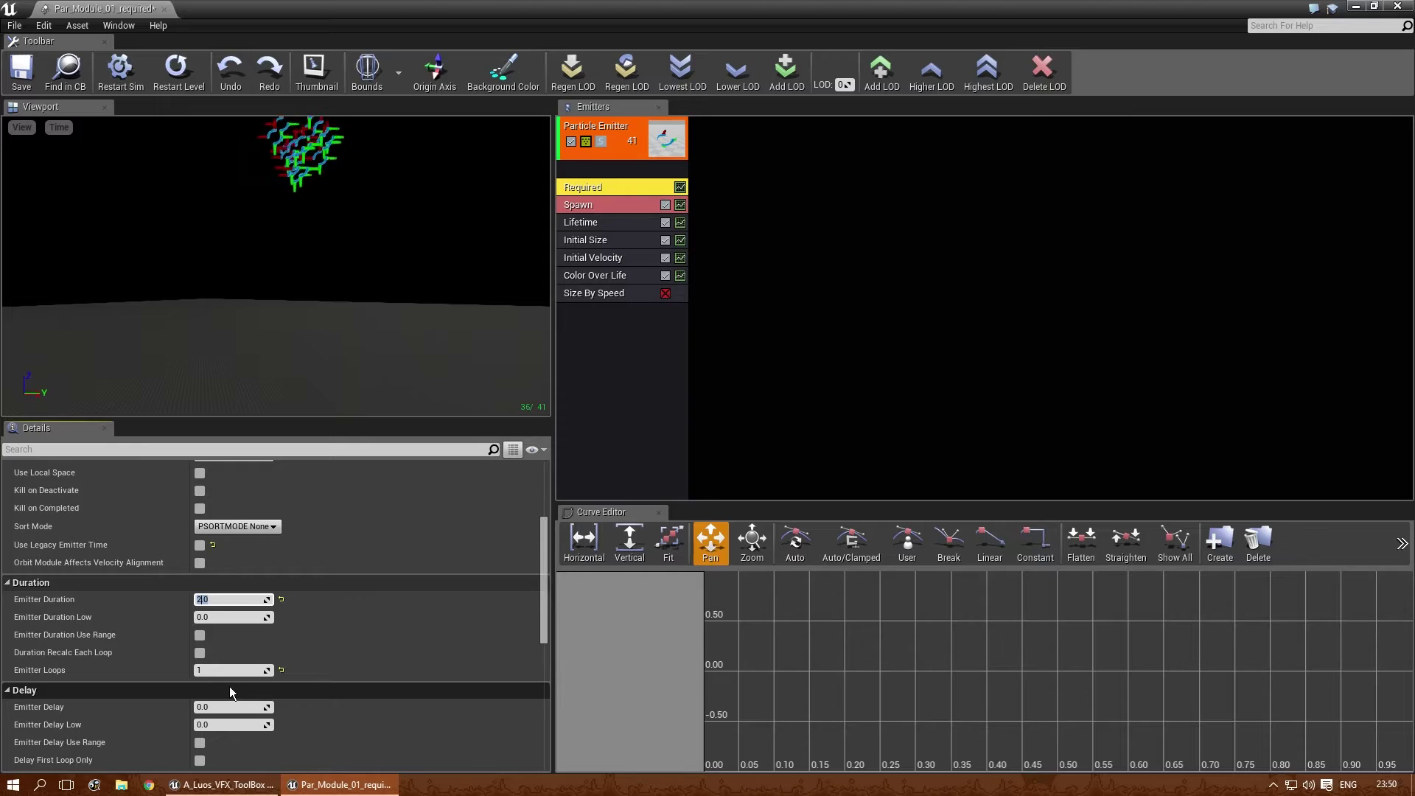
click(214, 672)
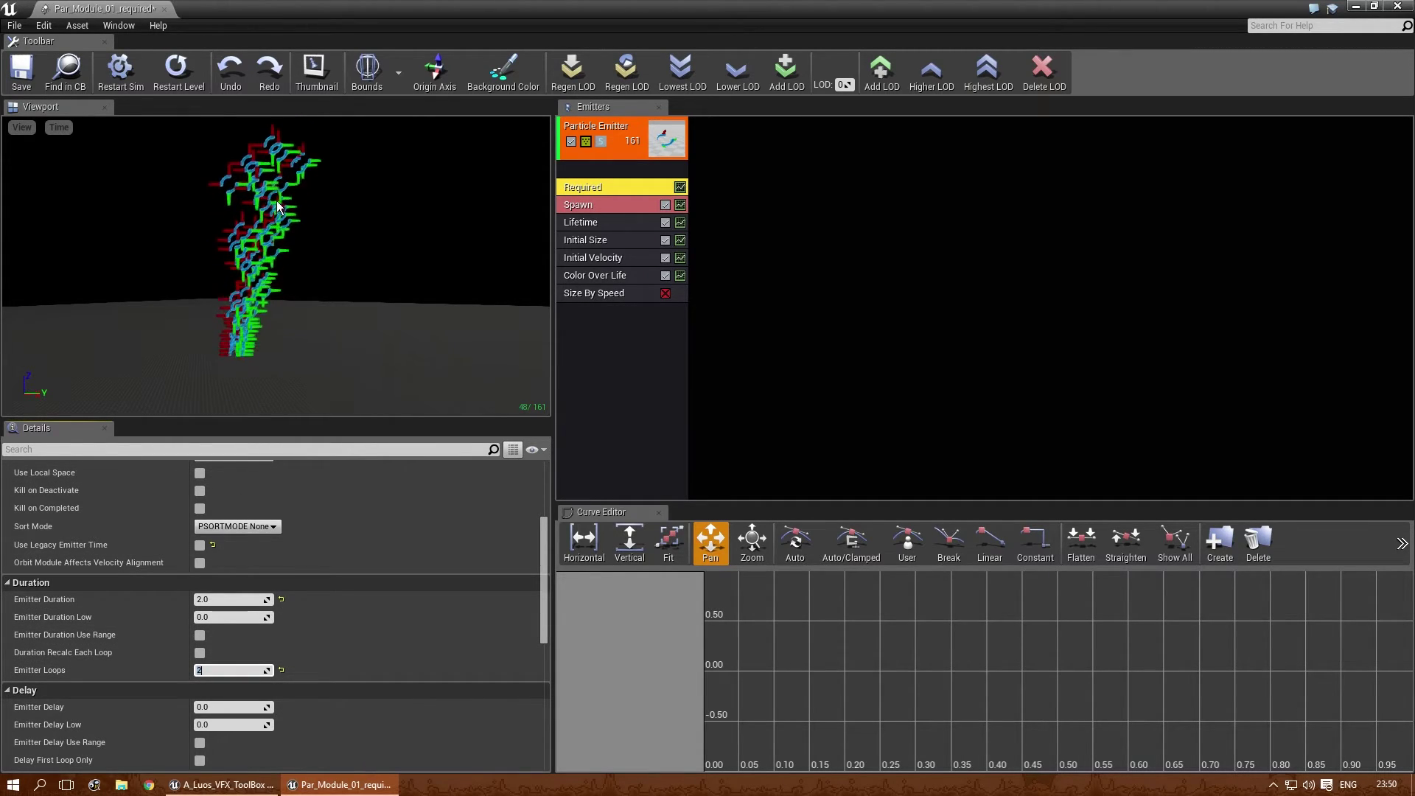
- Try an Emitter Duration of 100, and finish with both Emitter Duration and Emitter Loops set to 1
click(218, 600)
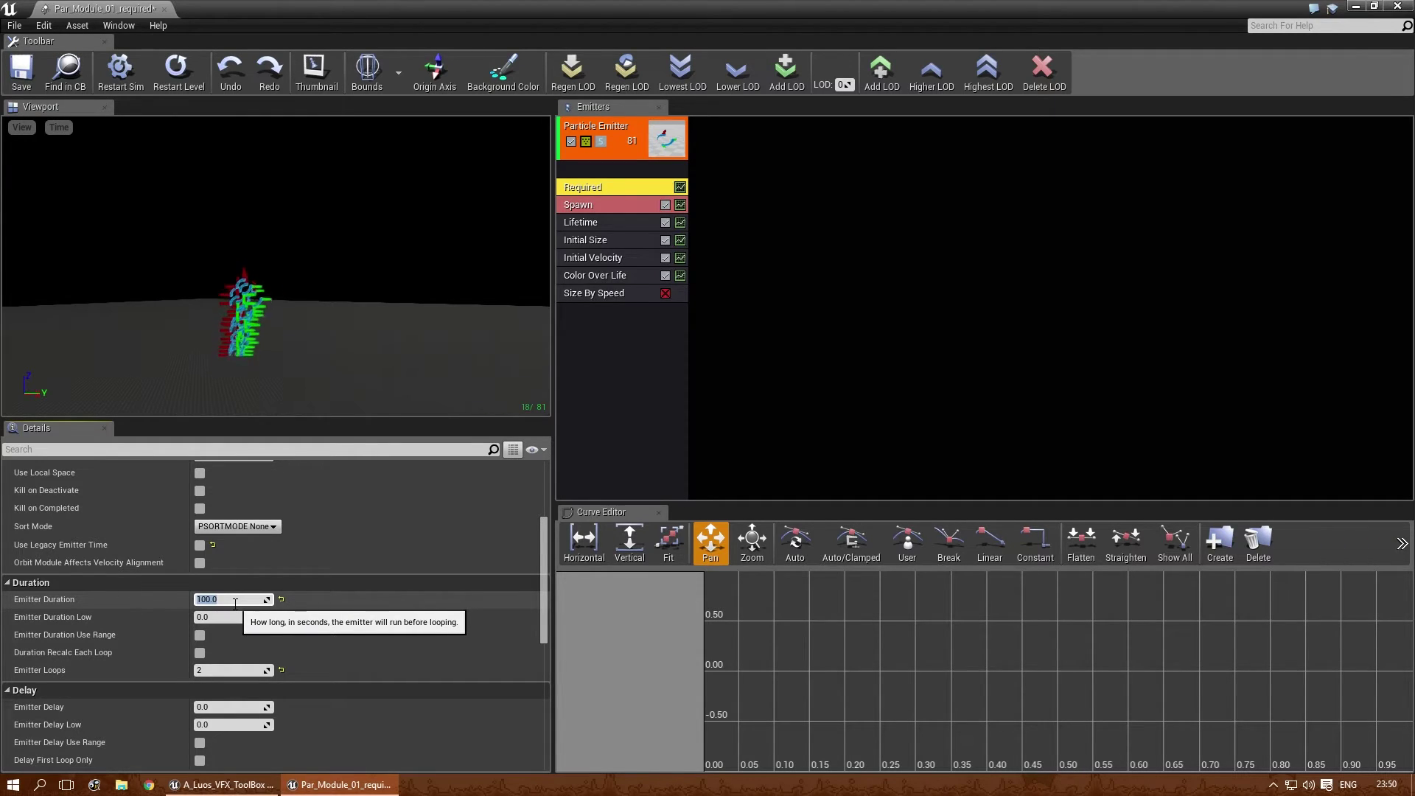
text(1.0)
key(Return)
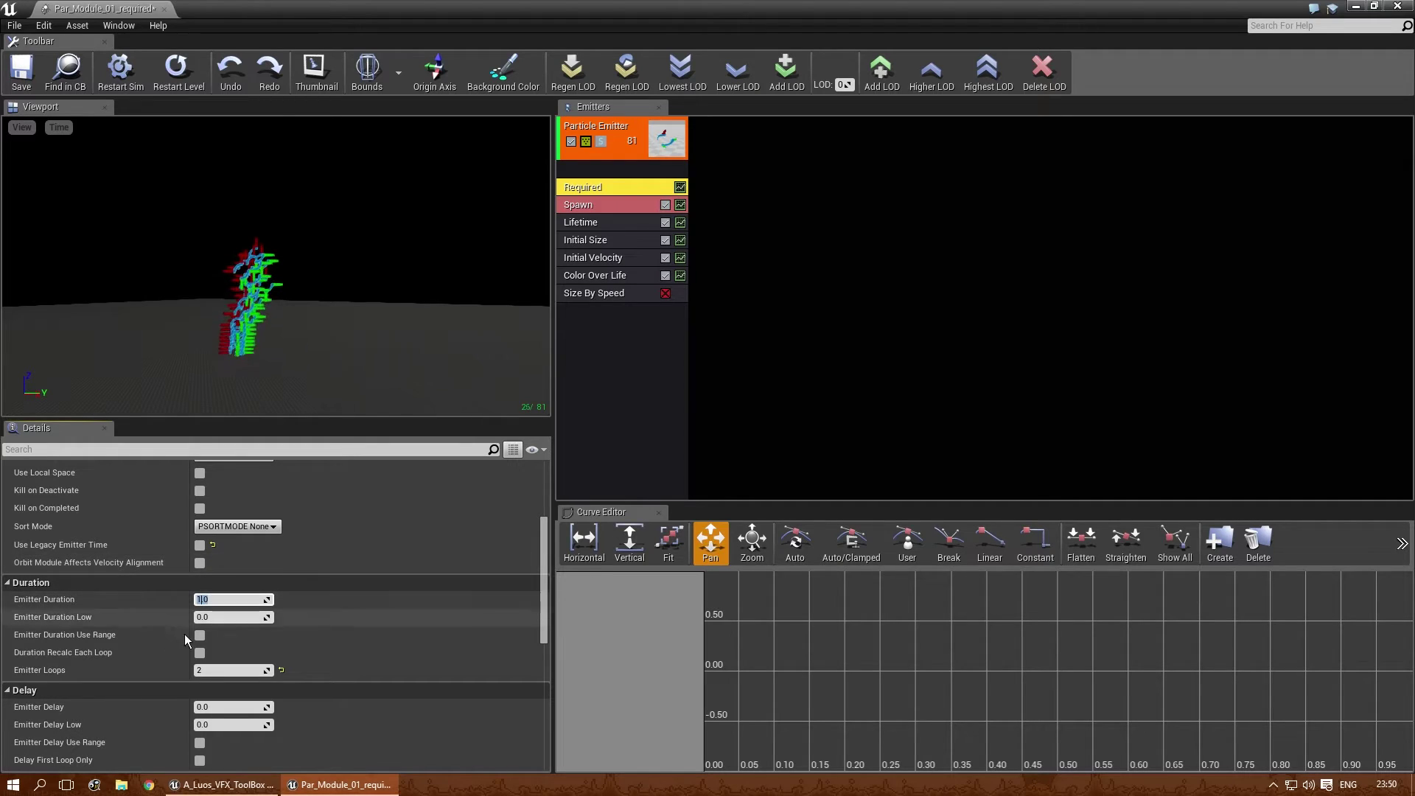
click(215, 671)
text(1)
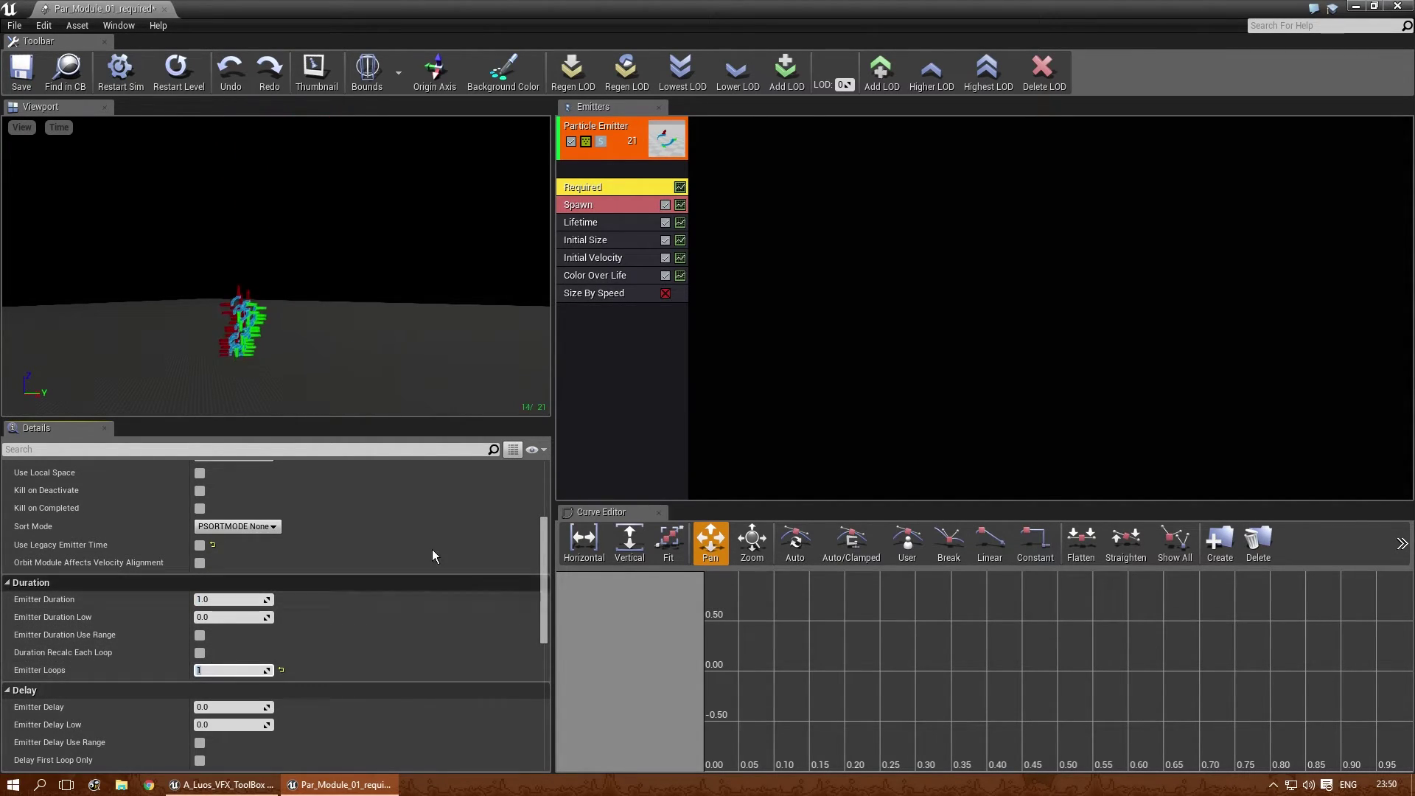
- Try an Emitter Duration Low of 0.5 and set it back to 0
click(221, 621)
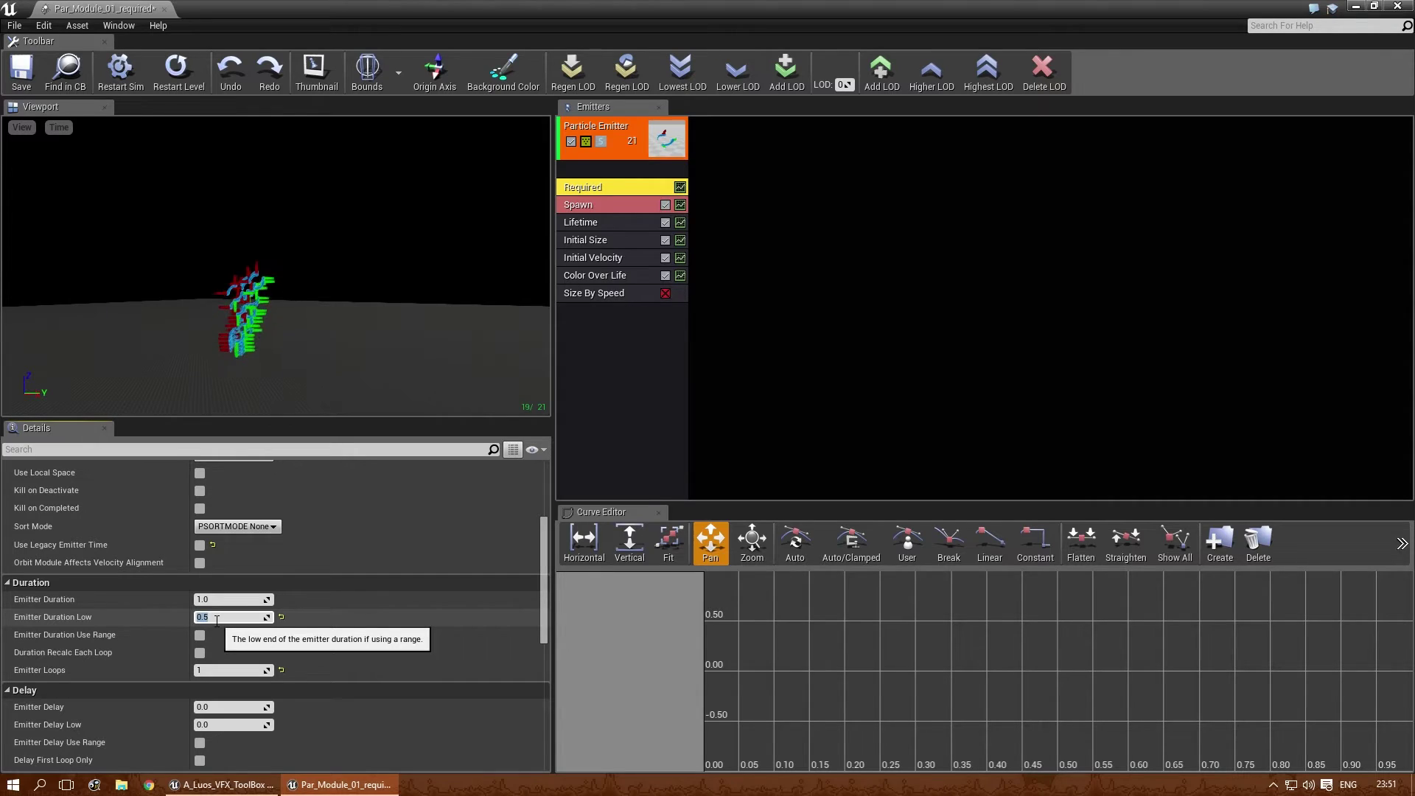
text(0)
key(Return)
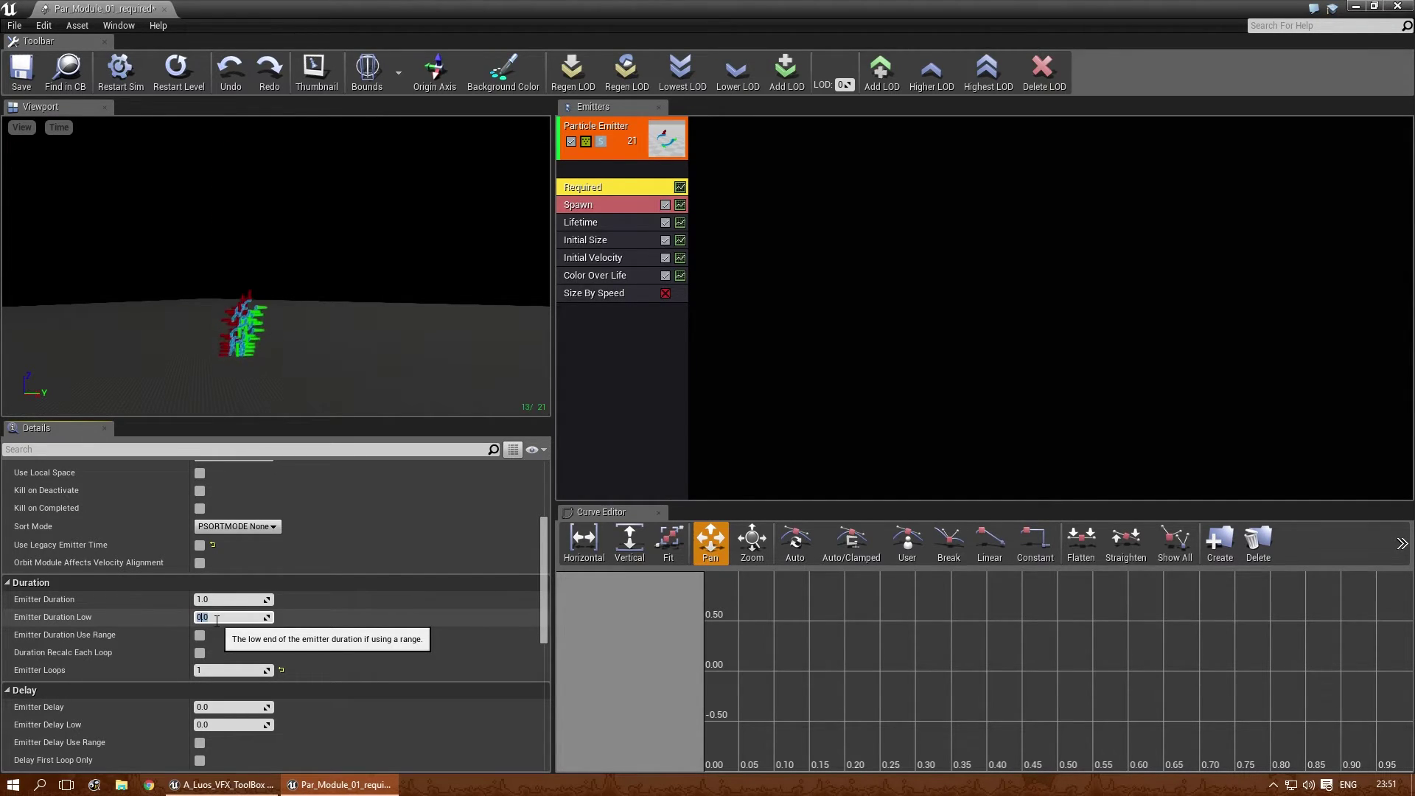
scroll(239, 636, down, 1)
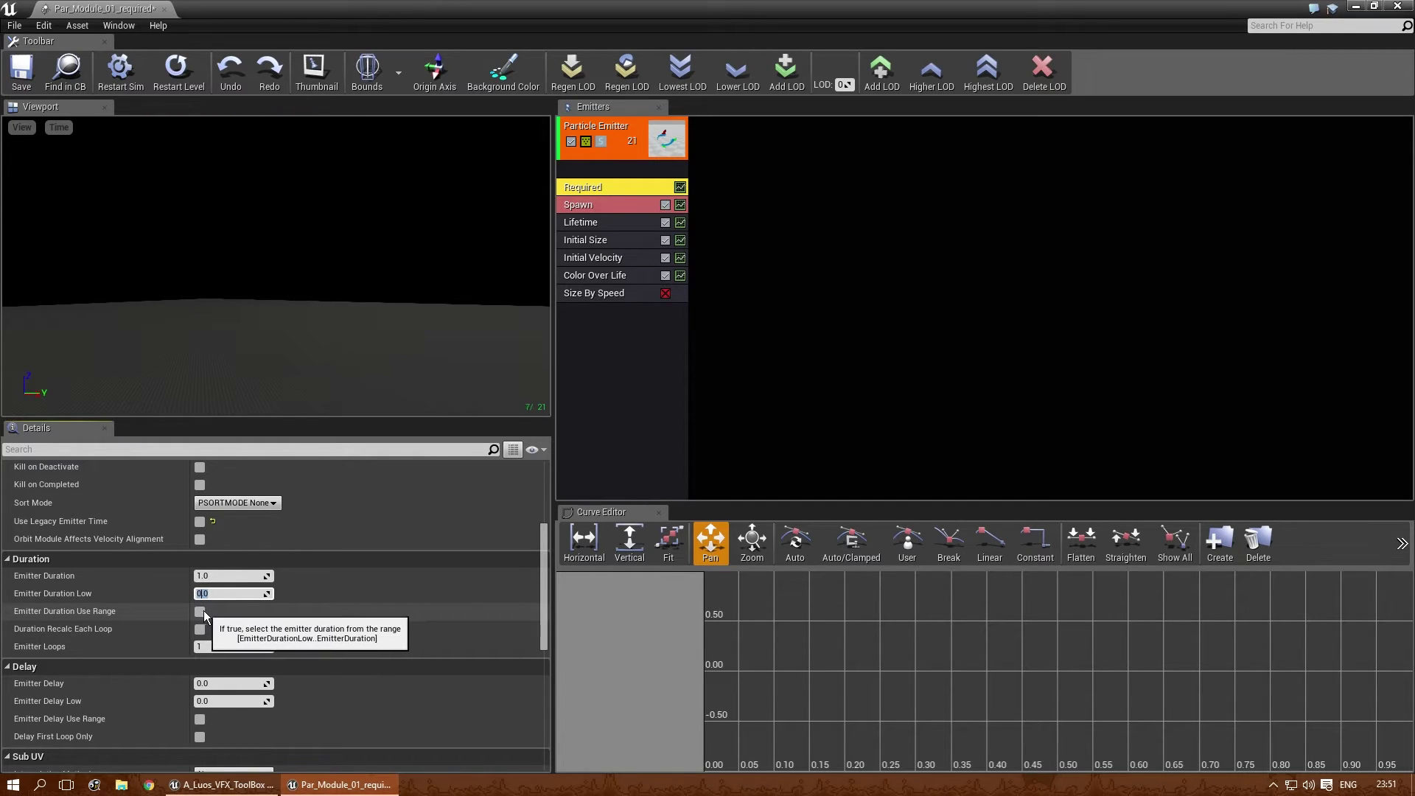
- Set the Required module's Emitter Delay to 1
scroll(211, 617, down, 1)
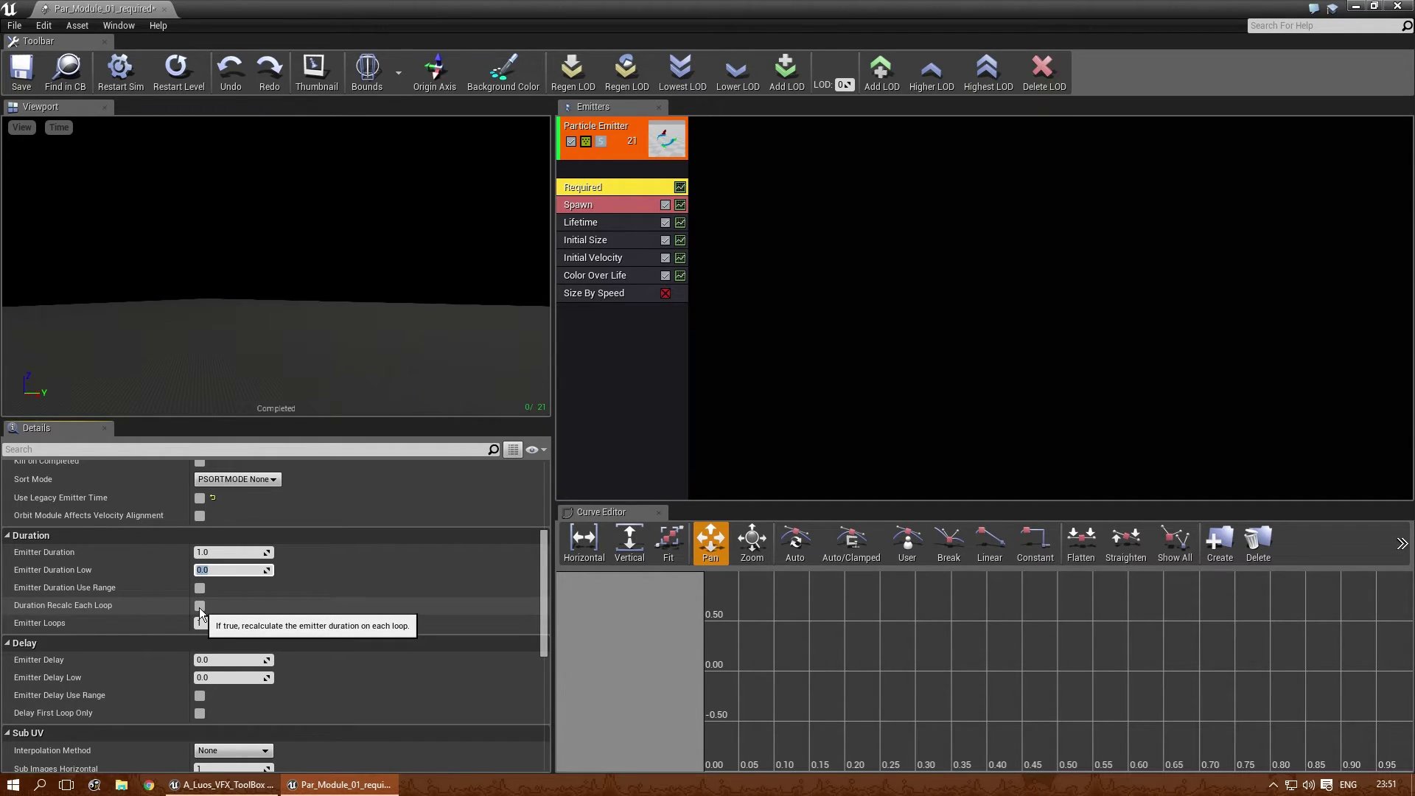
scroll(199, 607, down, 1)
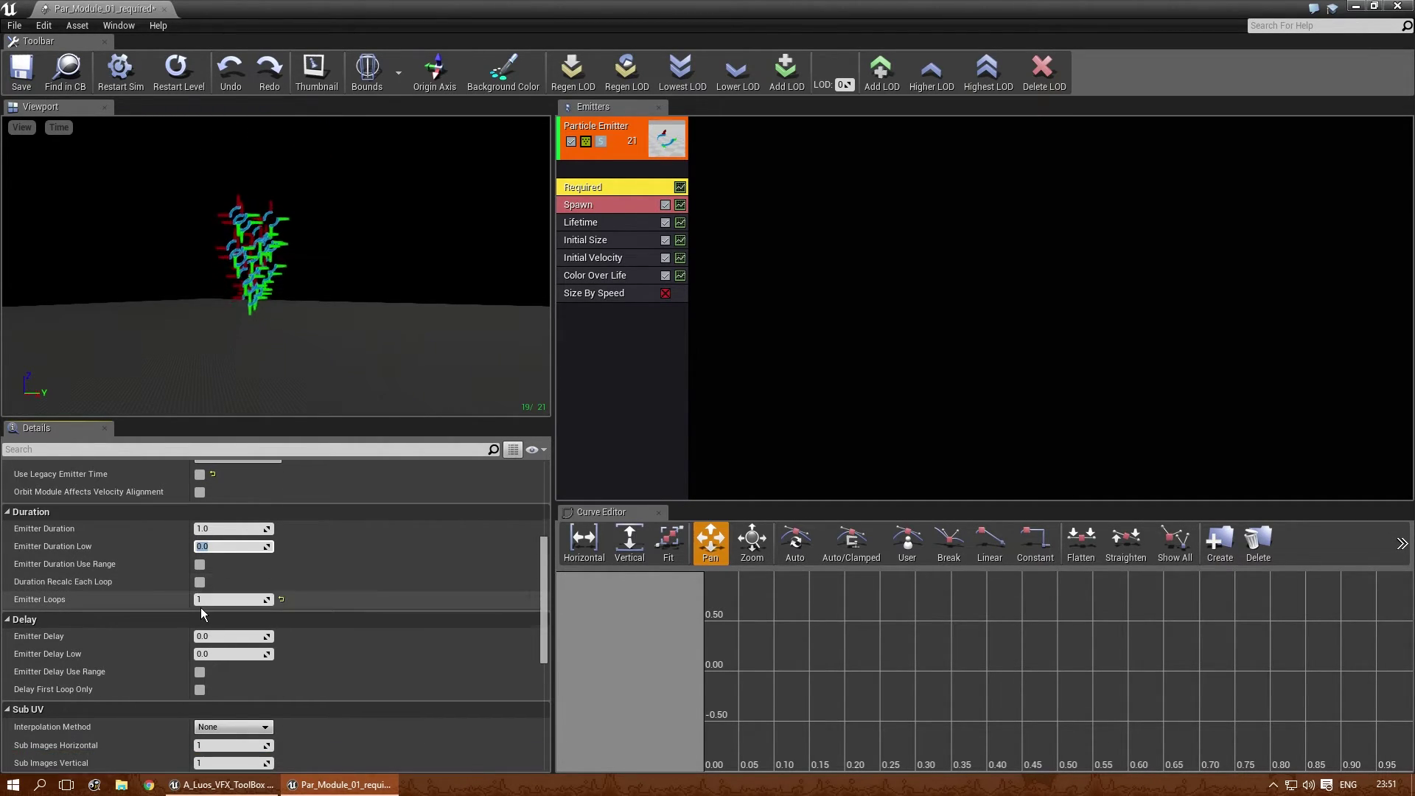
scroll(222, 599, down, 3)
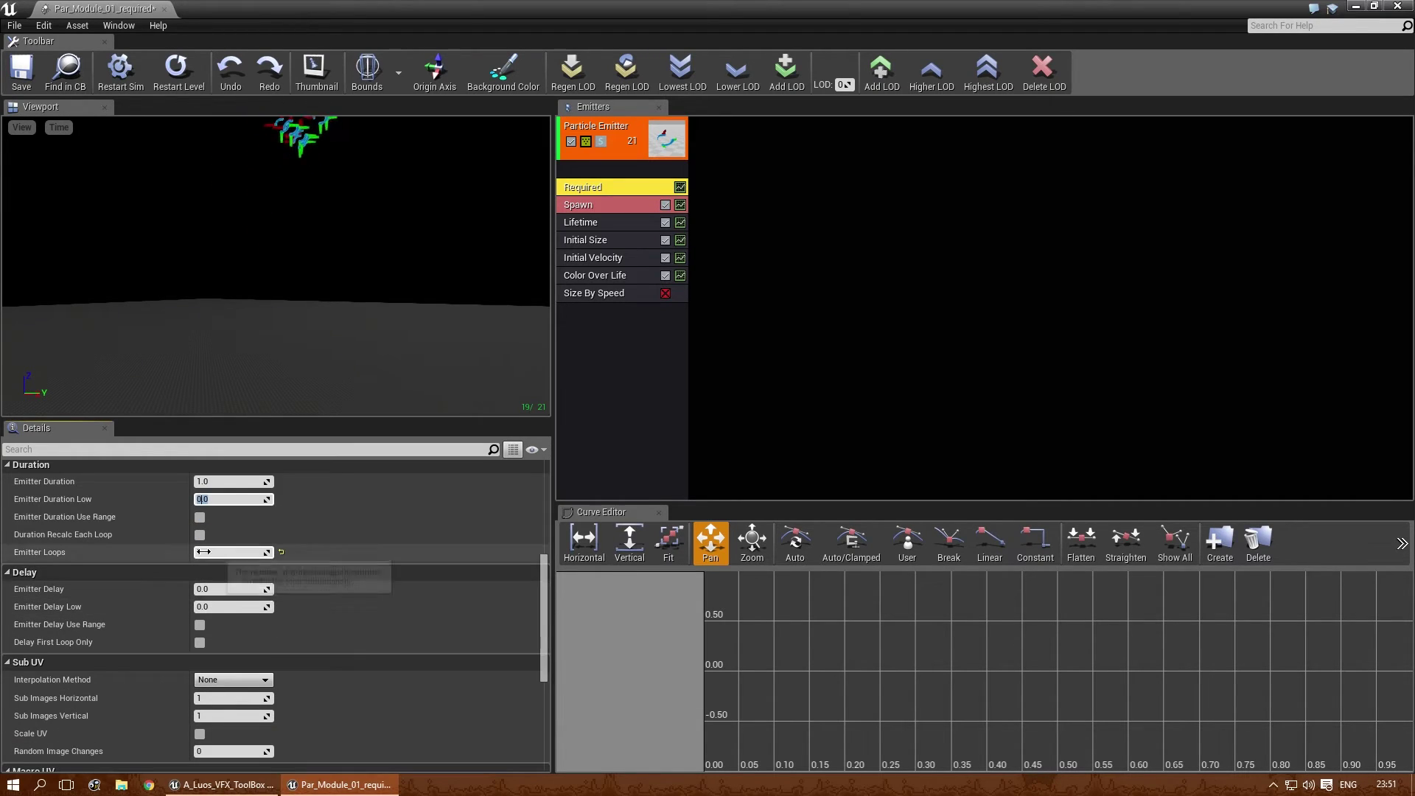
scroll(224, 560, down, 2)
scroll(225, 561, up, 4)
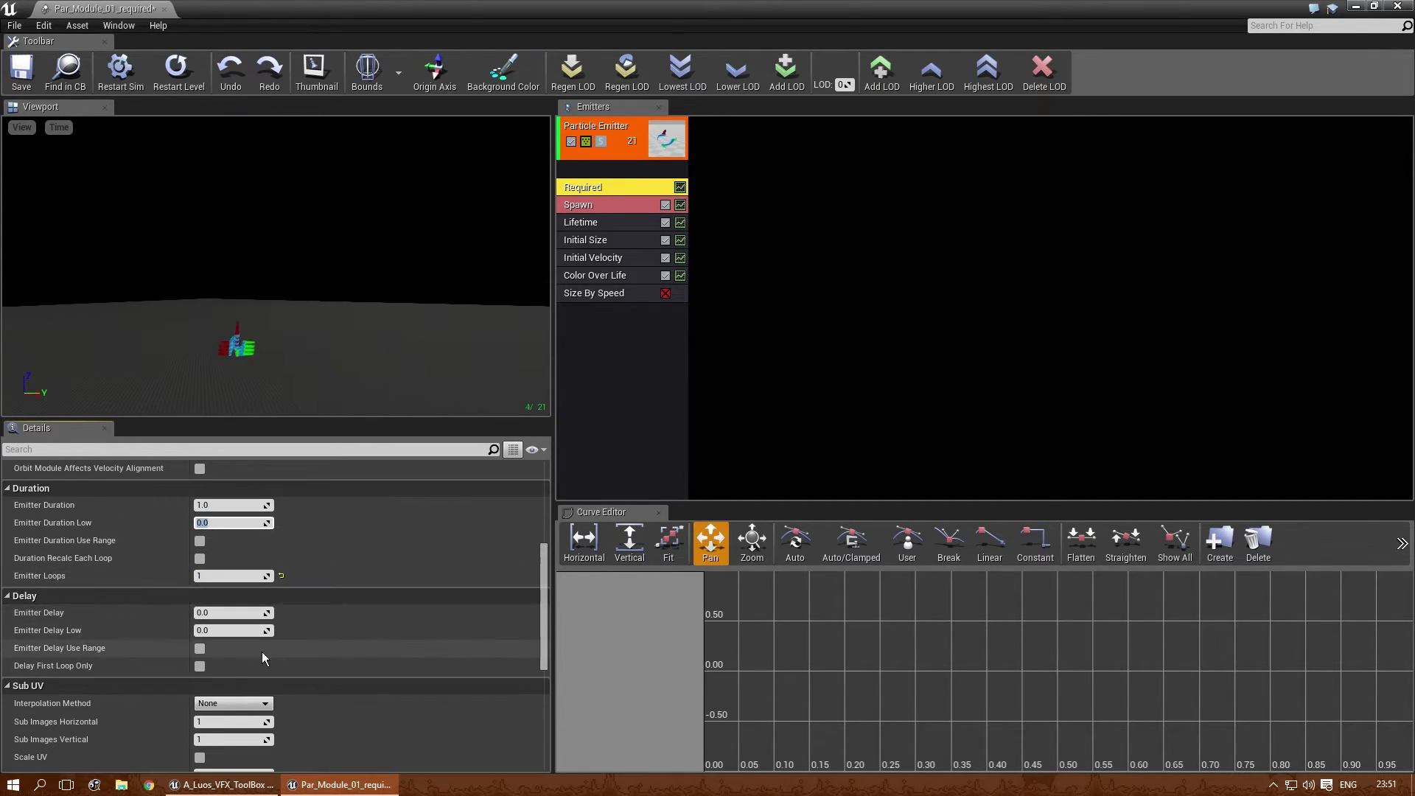
click(235, 613)
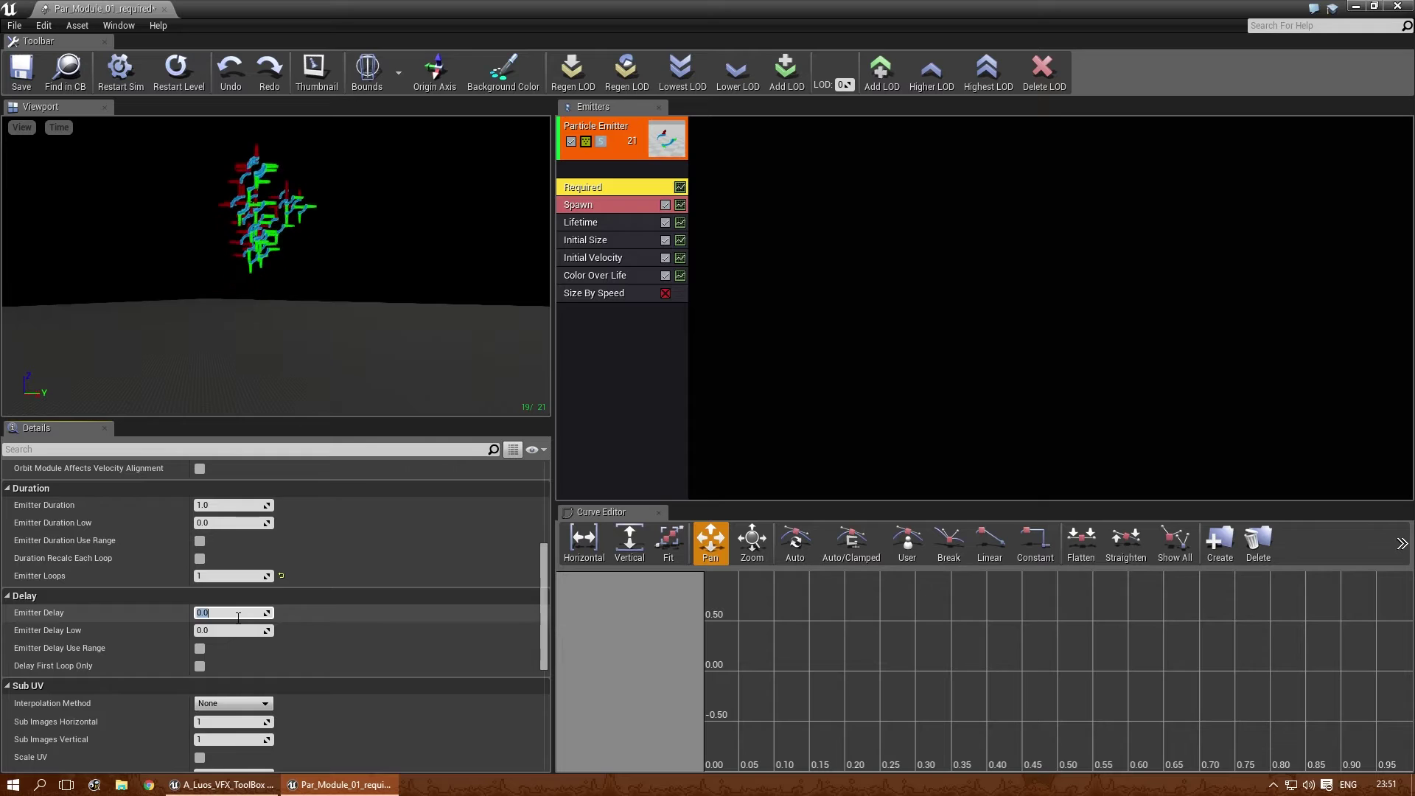
key(Return)
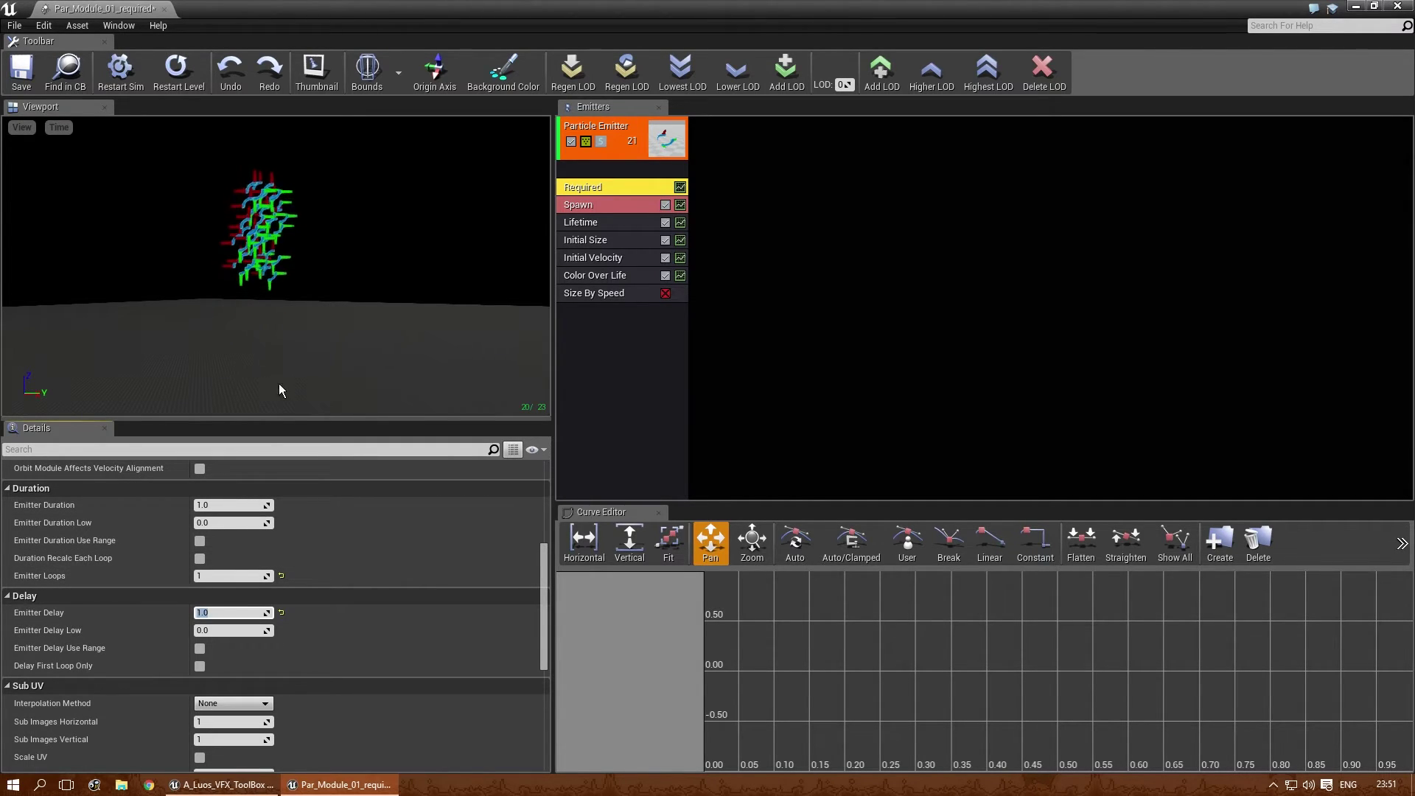
- Try Delay First Loop Only with Emitter Loops set to 3, restart the effect in the level, and disable the option again
click(199, 667)
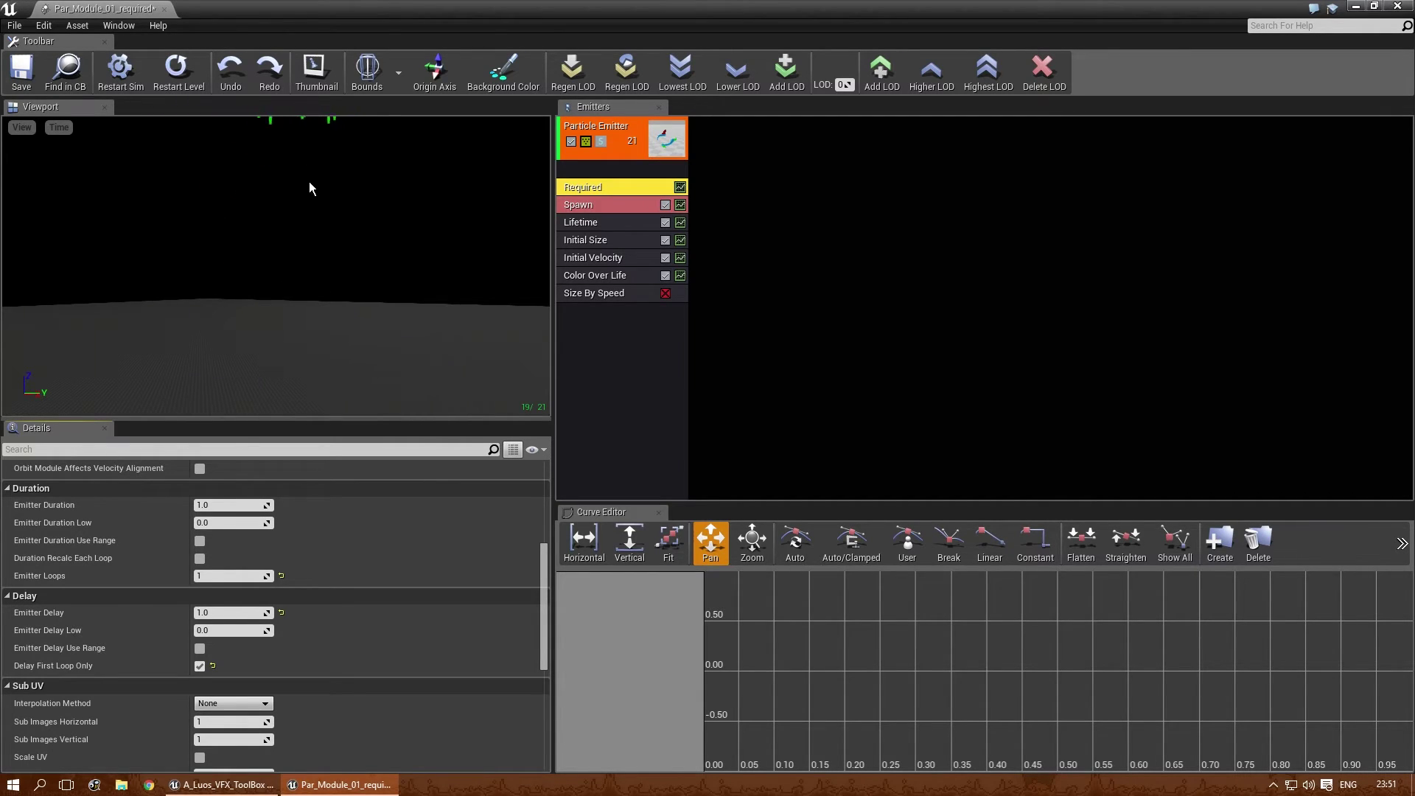
click(226, 578)
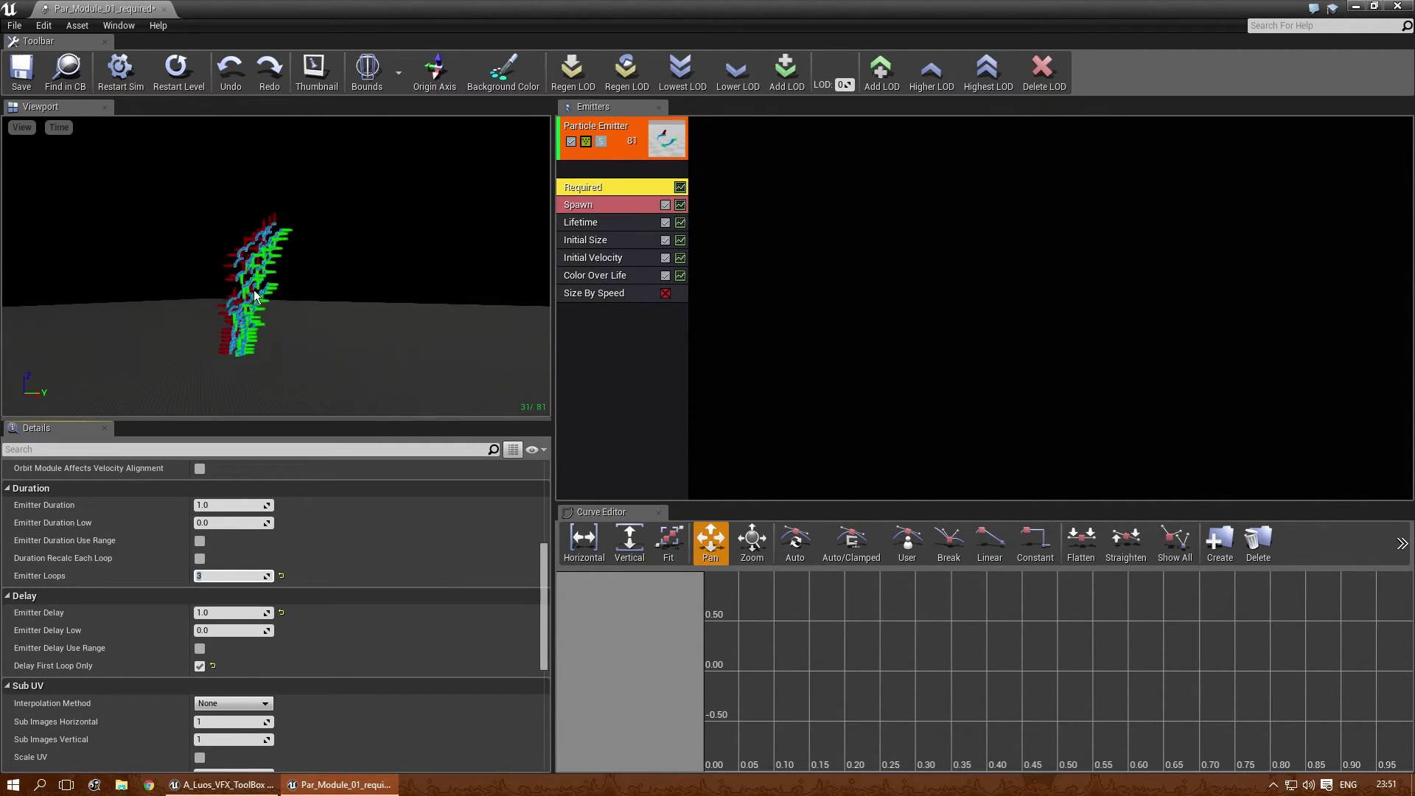
click(186, 80)
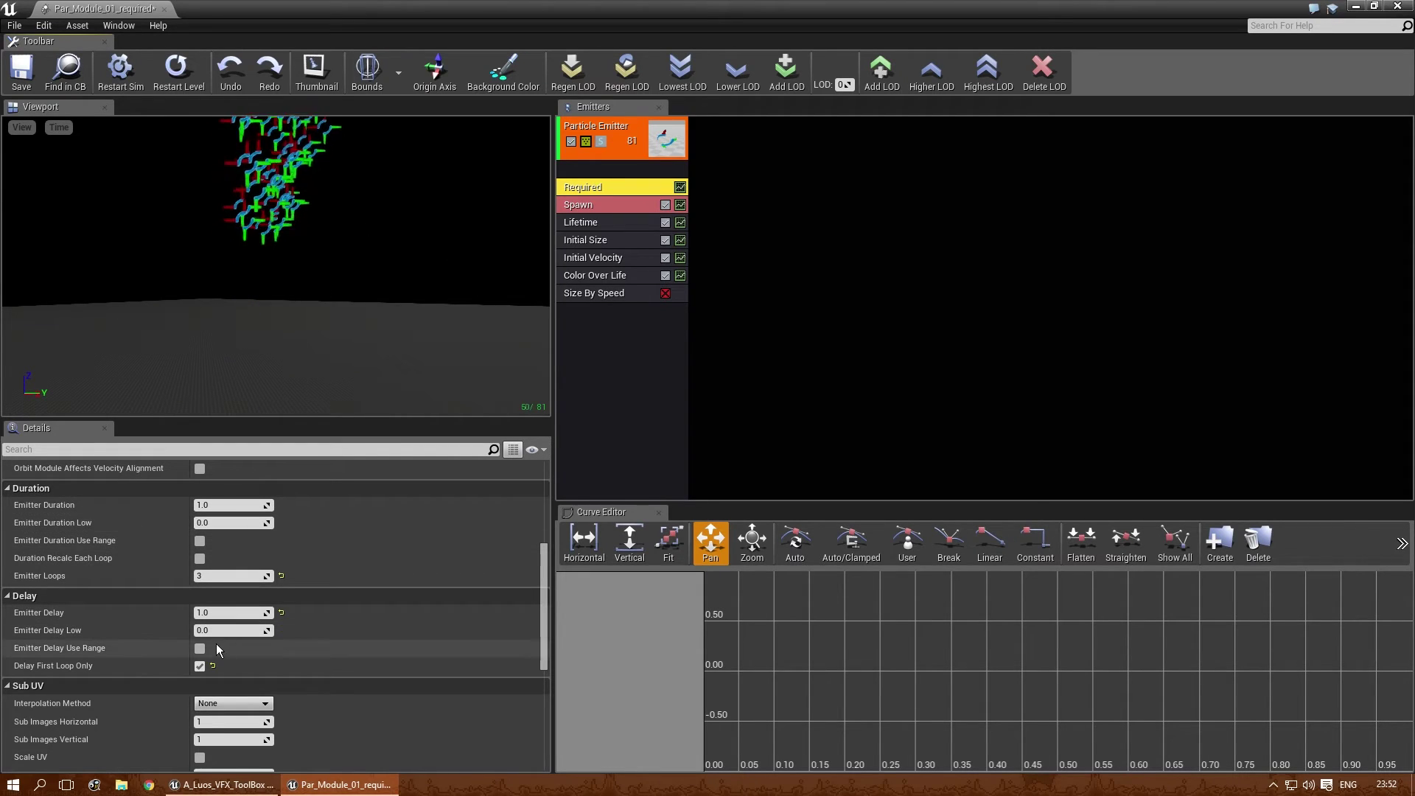
click(200, 665)
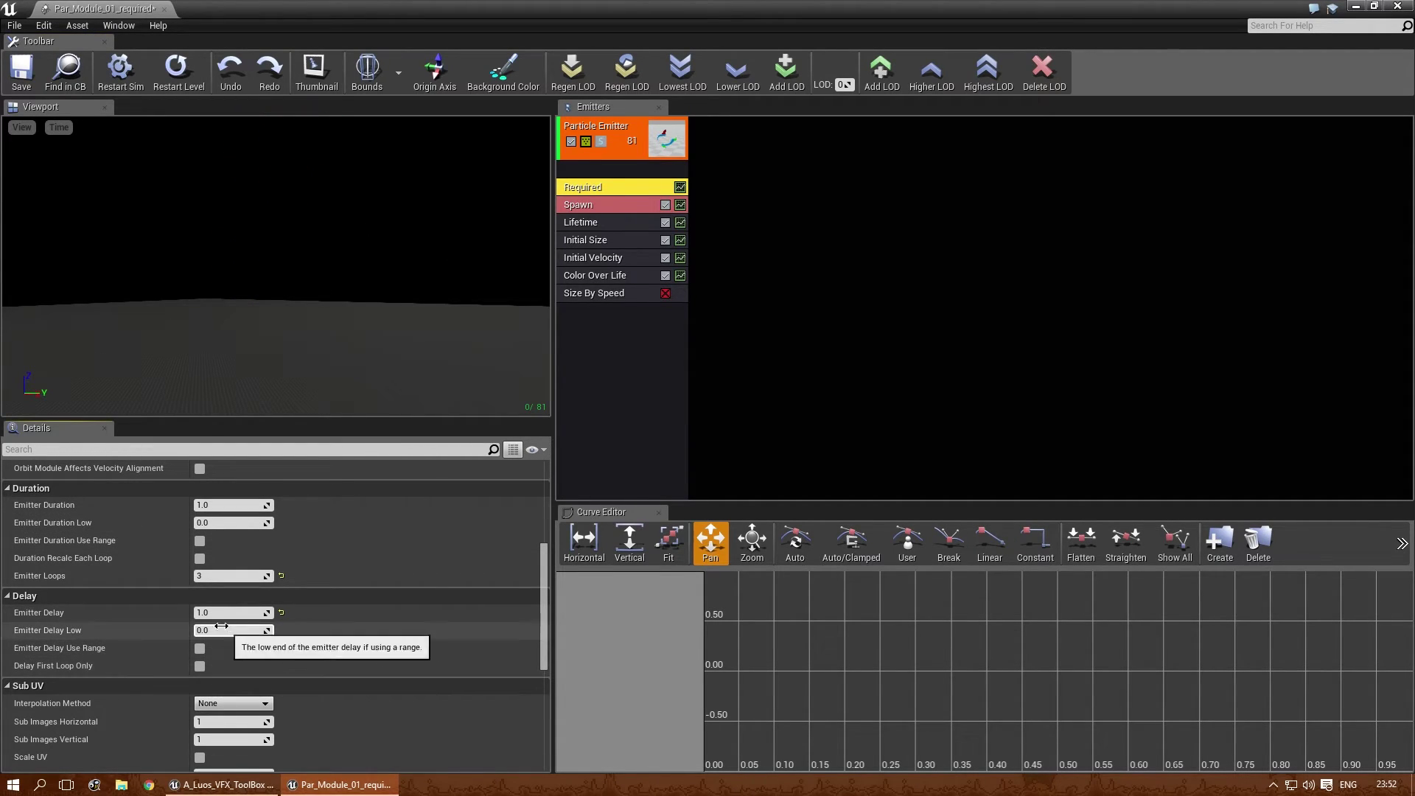
- Examine the Required module's Sub UV and Macro UV settings and the SubUV modules available for the emitter
scroll(225, 629, down, 3)
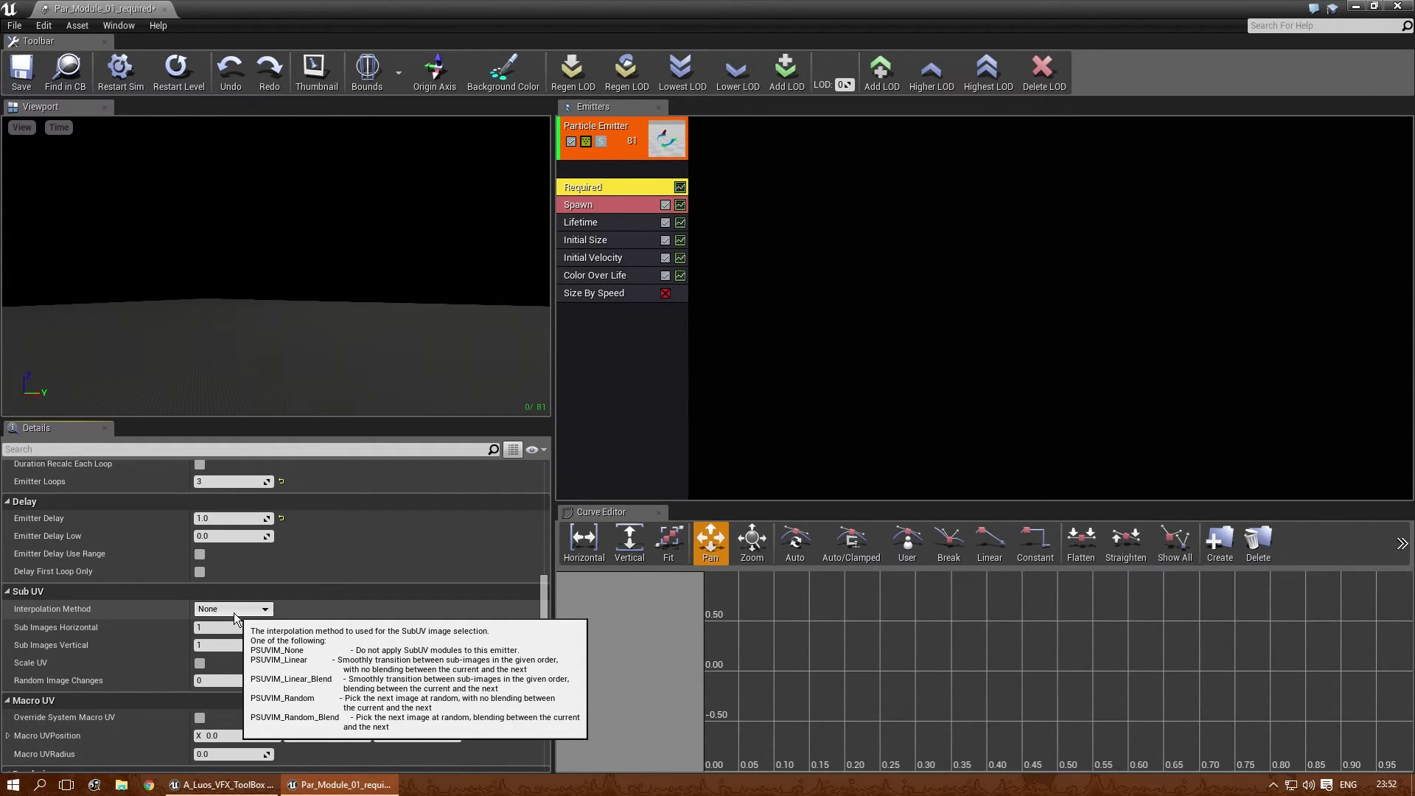
right_click(618, 343)
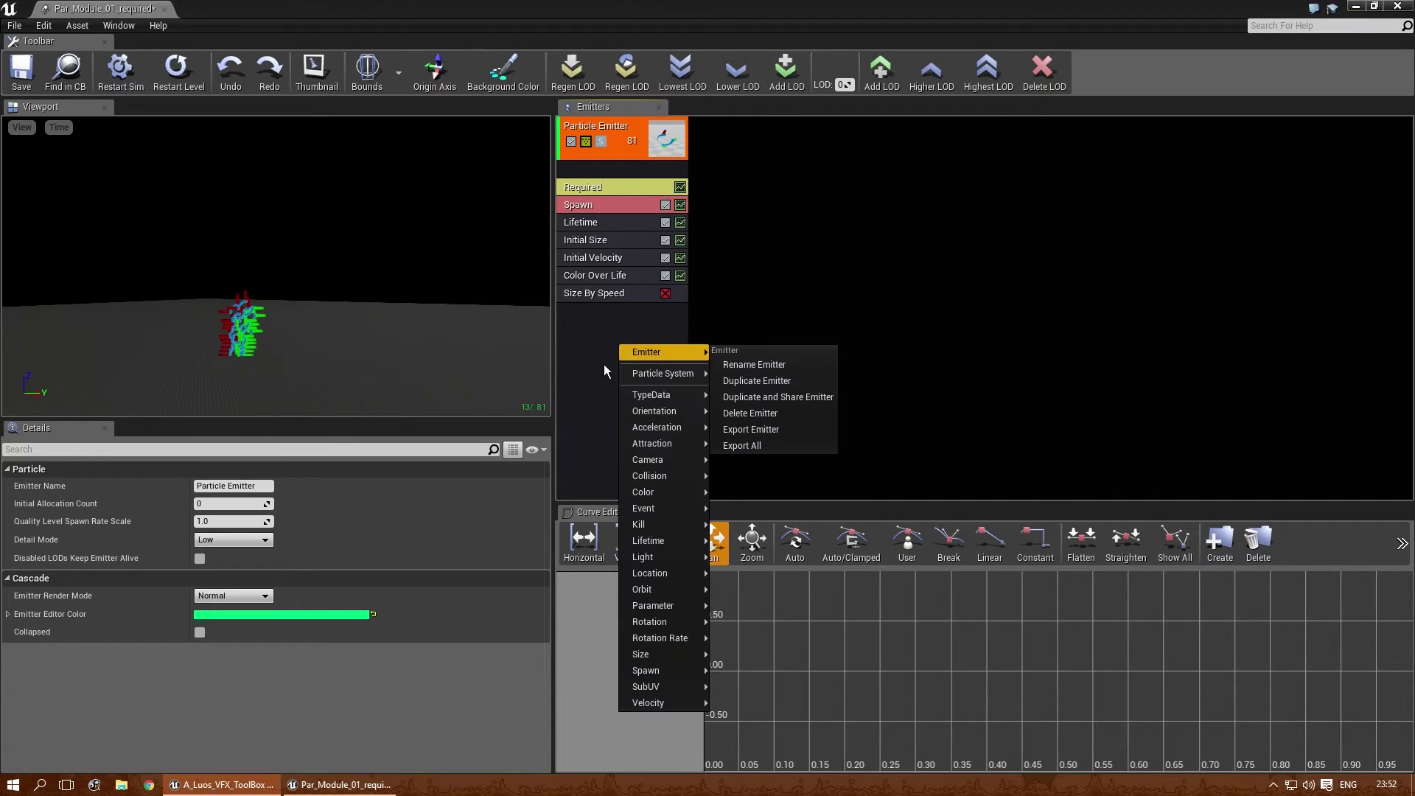
mouse_move(676, 683)
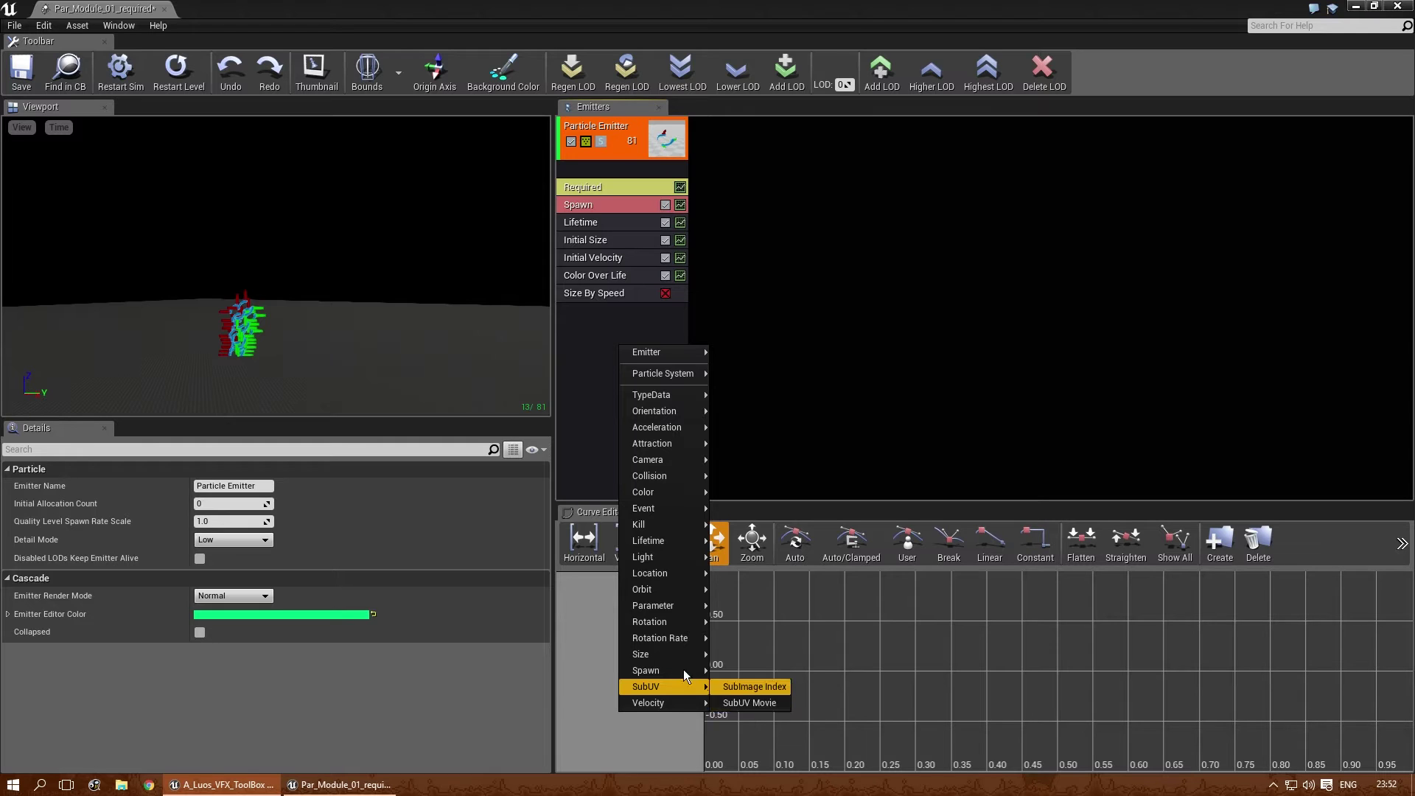
click(593, 190)
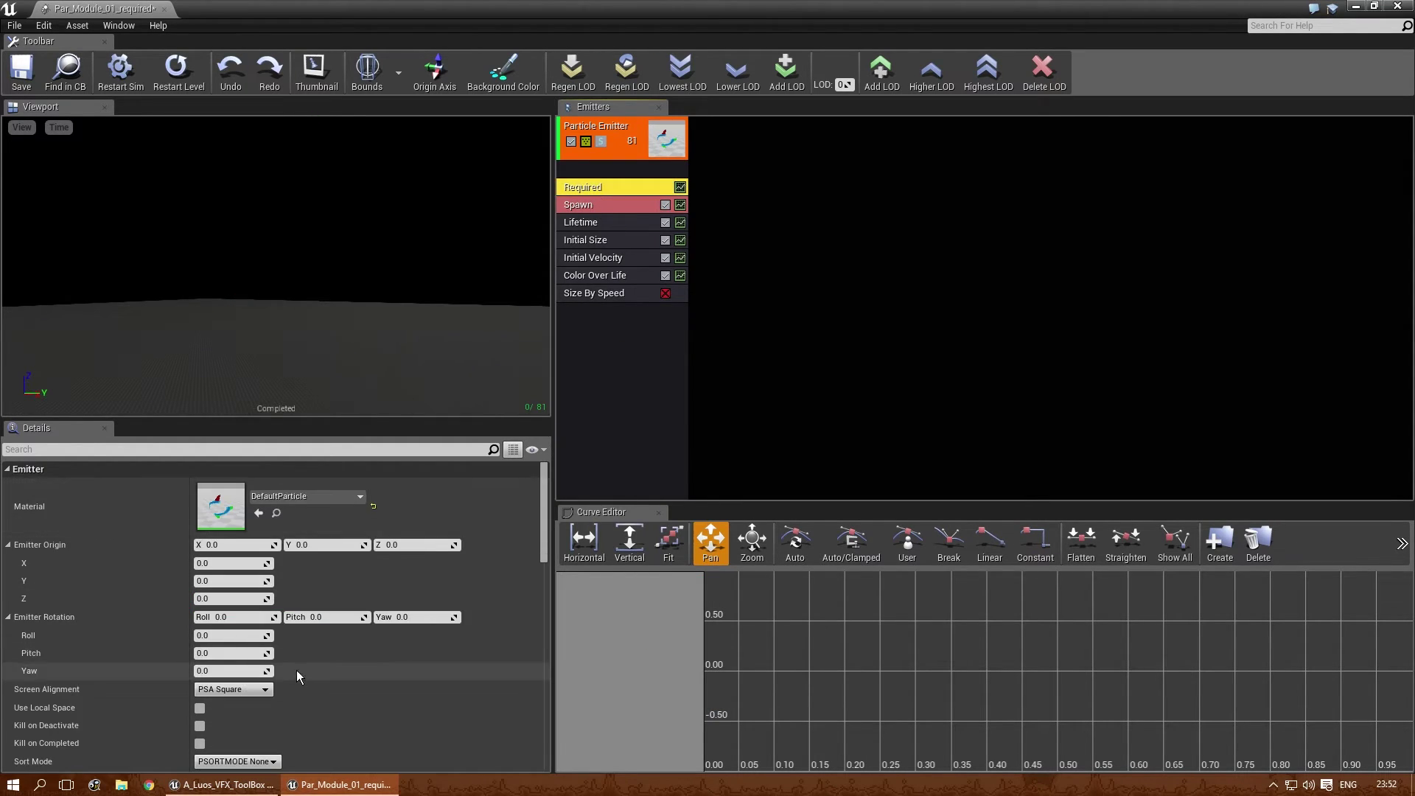
scroll(299, 667, down, 10)
scroll(293, 654, down, 2)
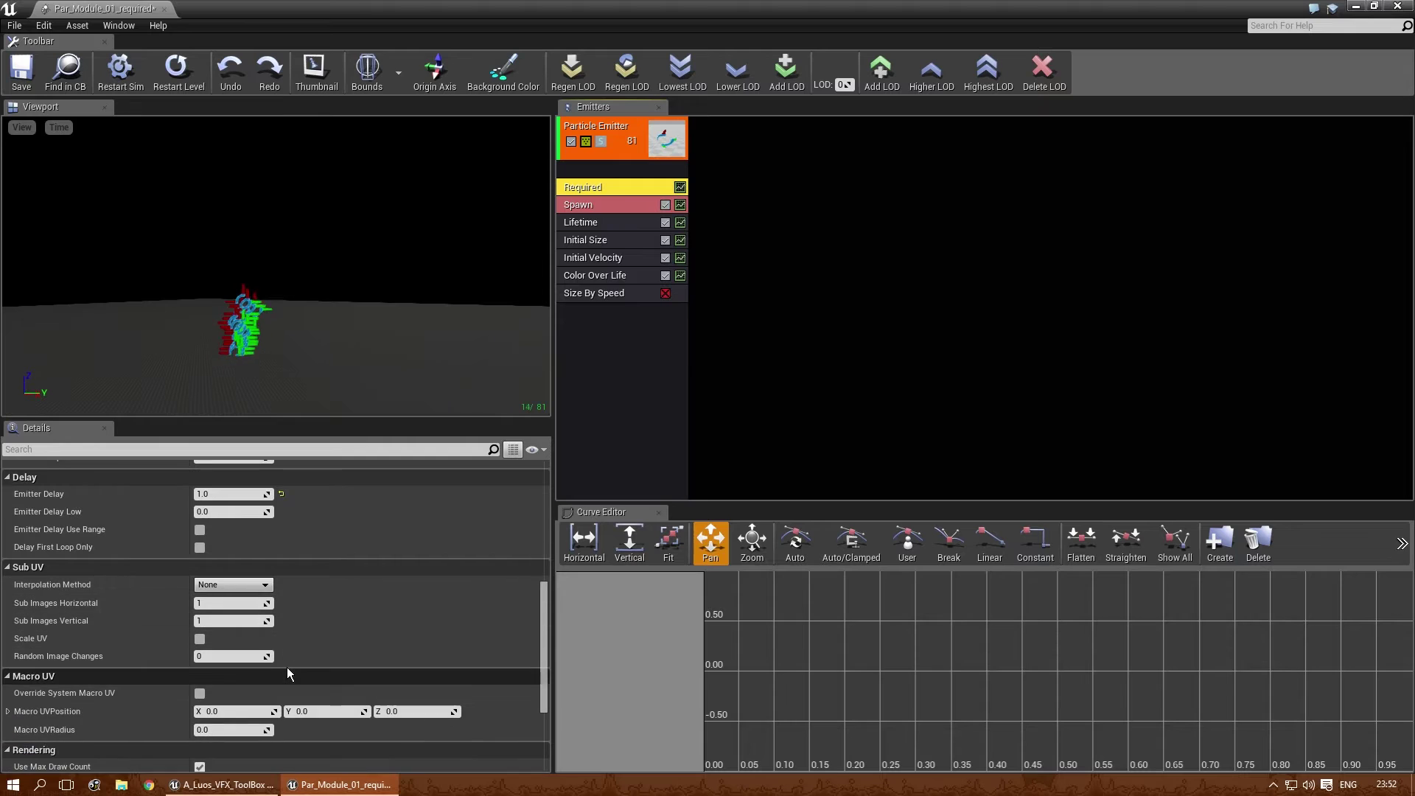
scroll(286, 667, down, 2)
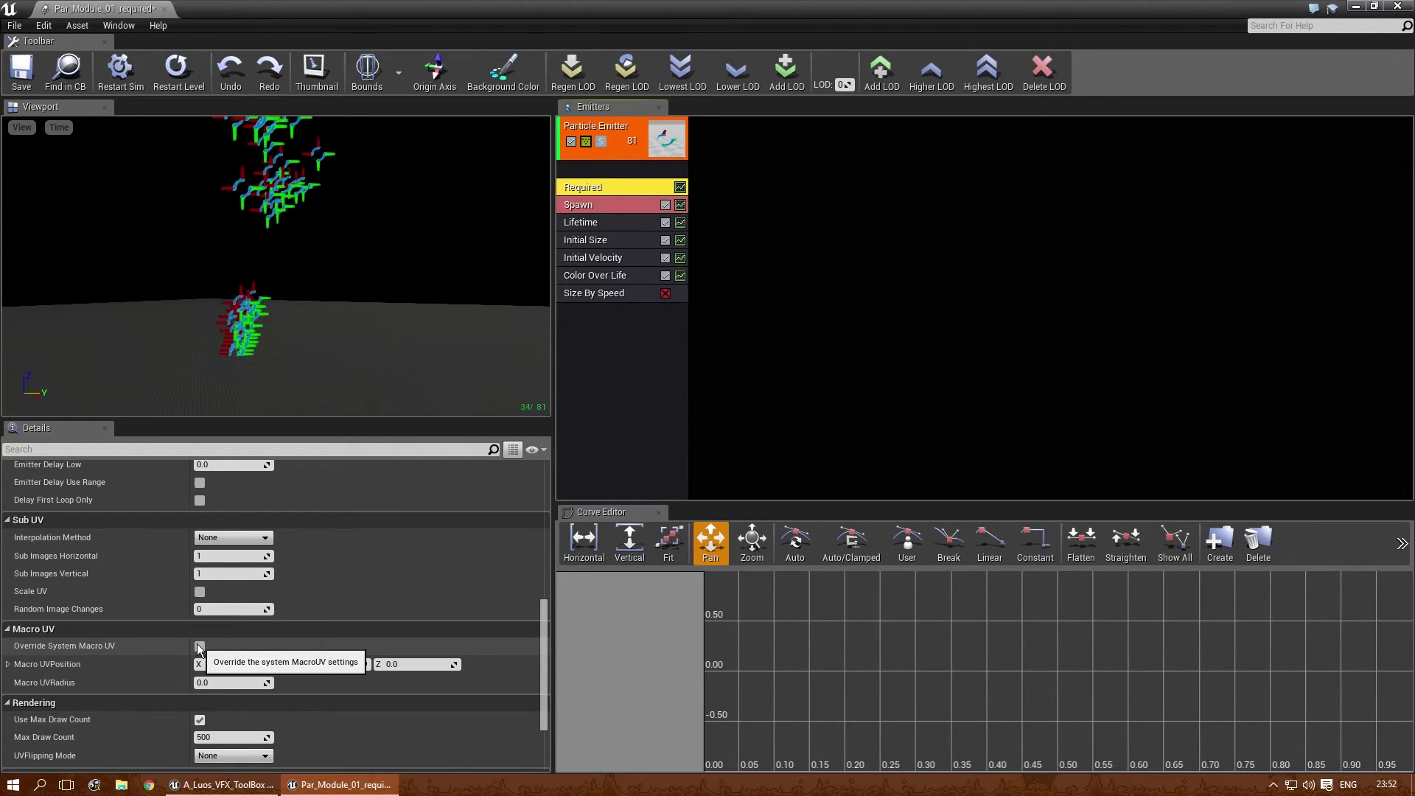
scroll(272, 658, down, 2)
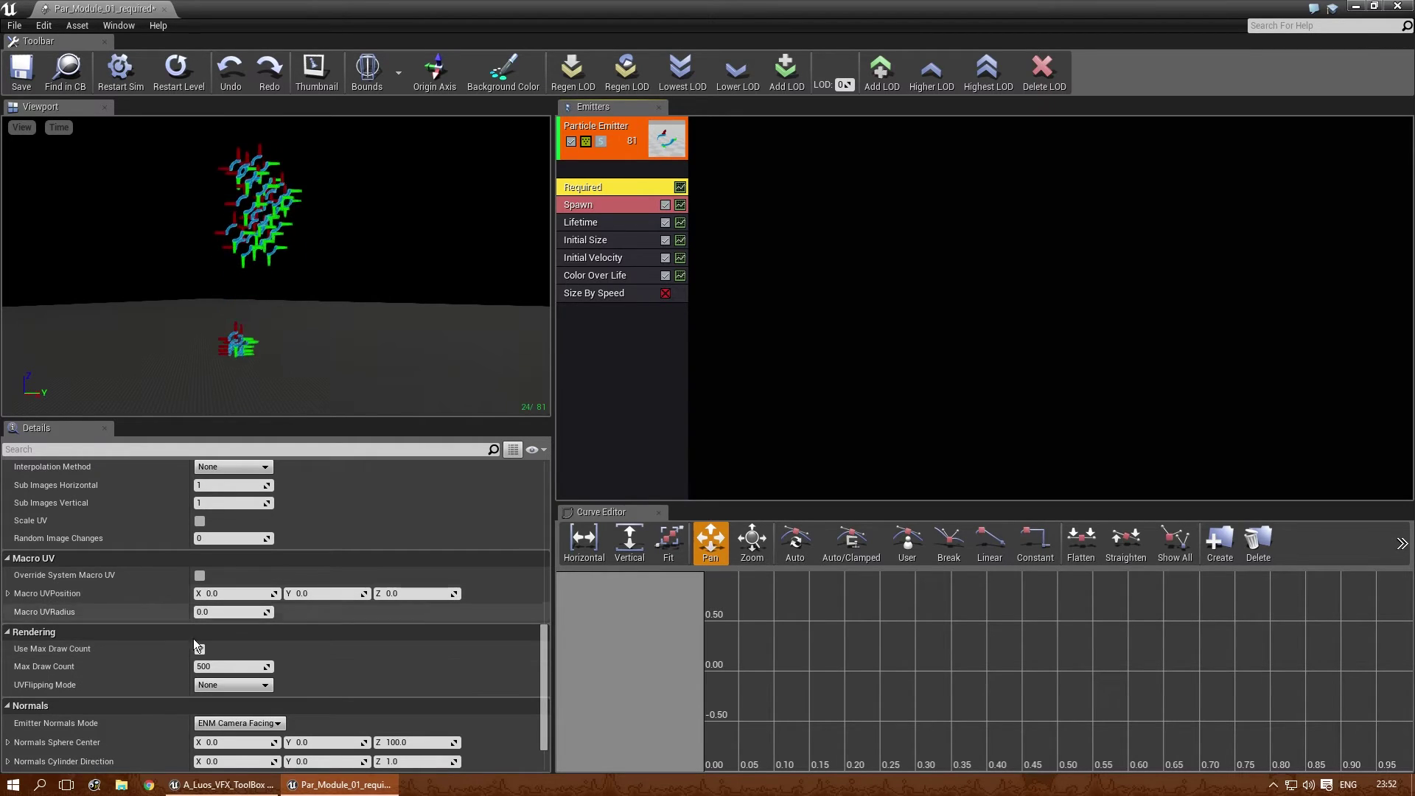
- Try a Max Draw Count of 5 and set it back to 500 while viewing the particles
click(241, 666)
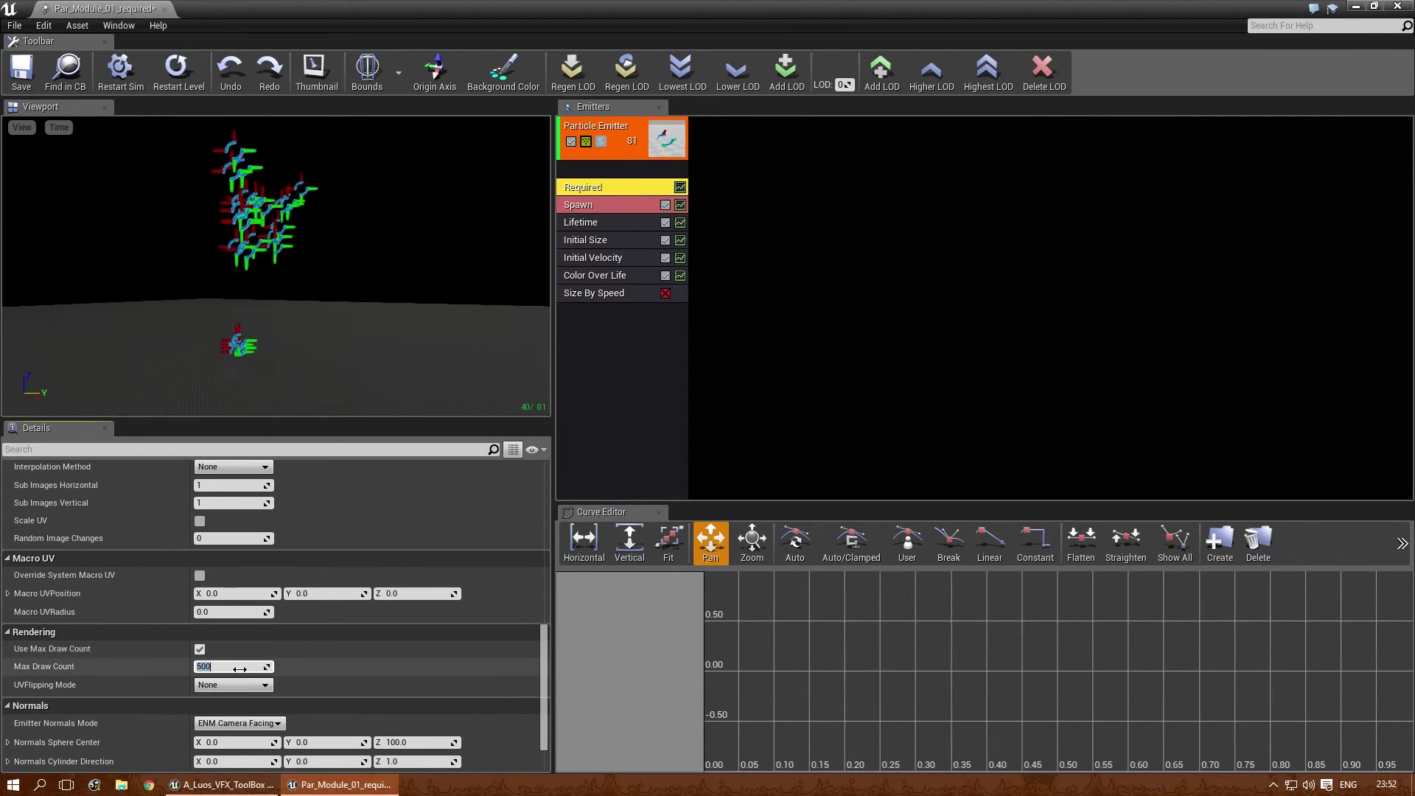
text(5)
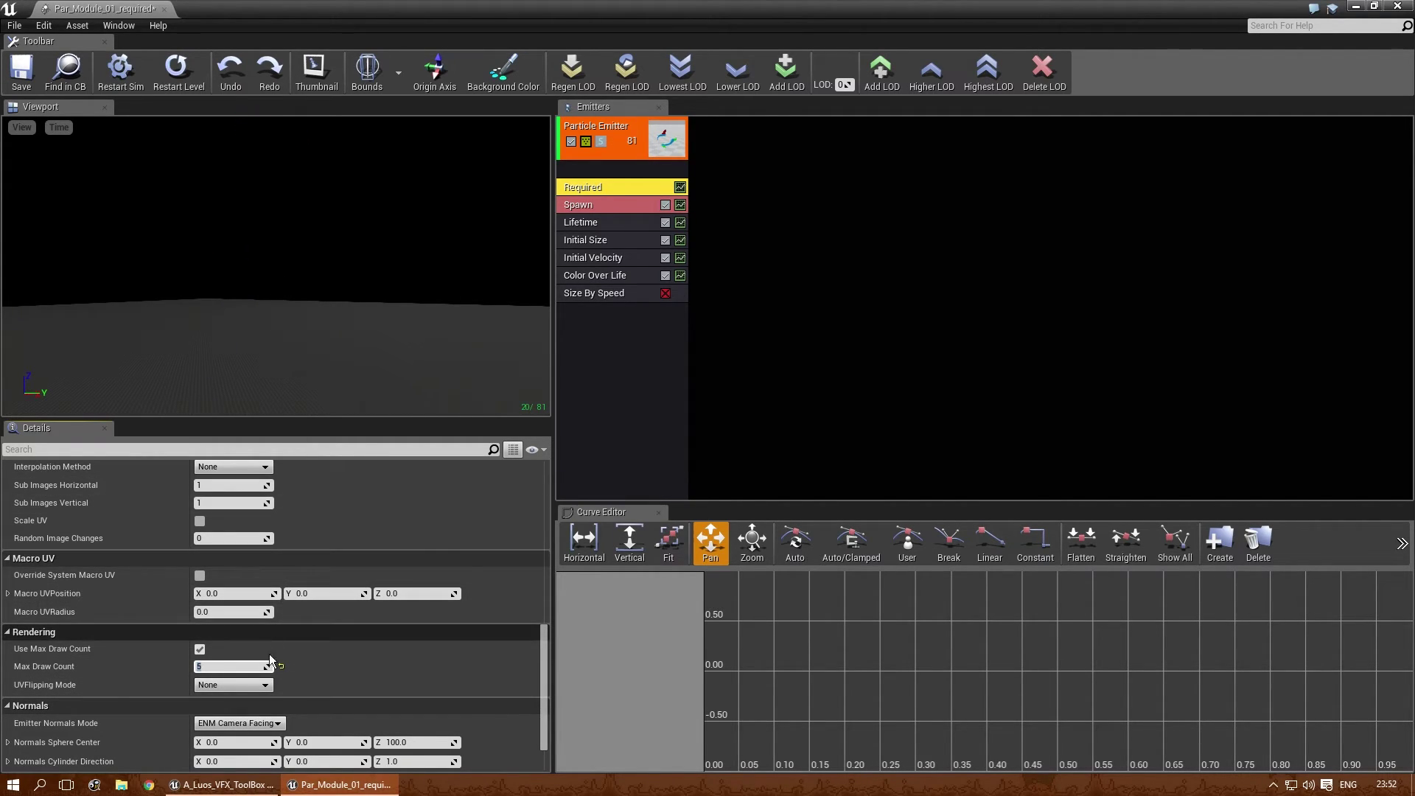
key(BackSpace)
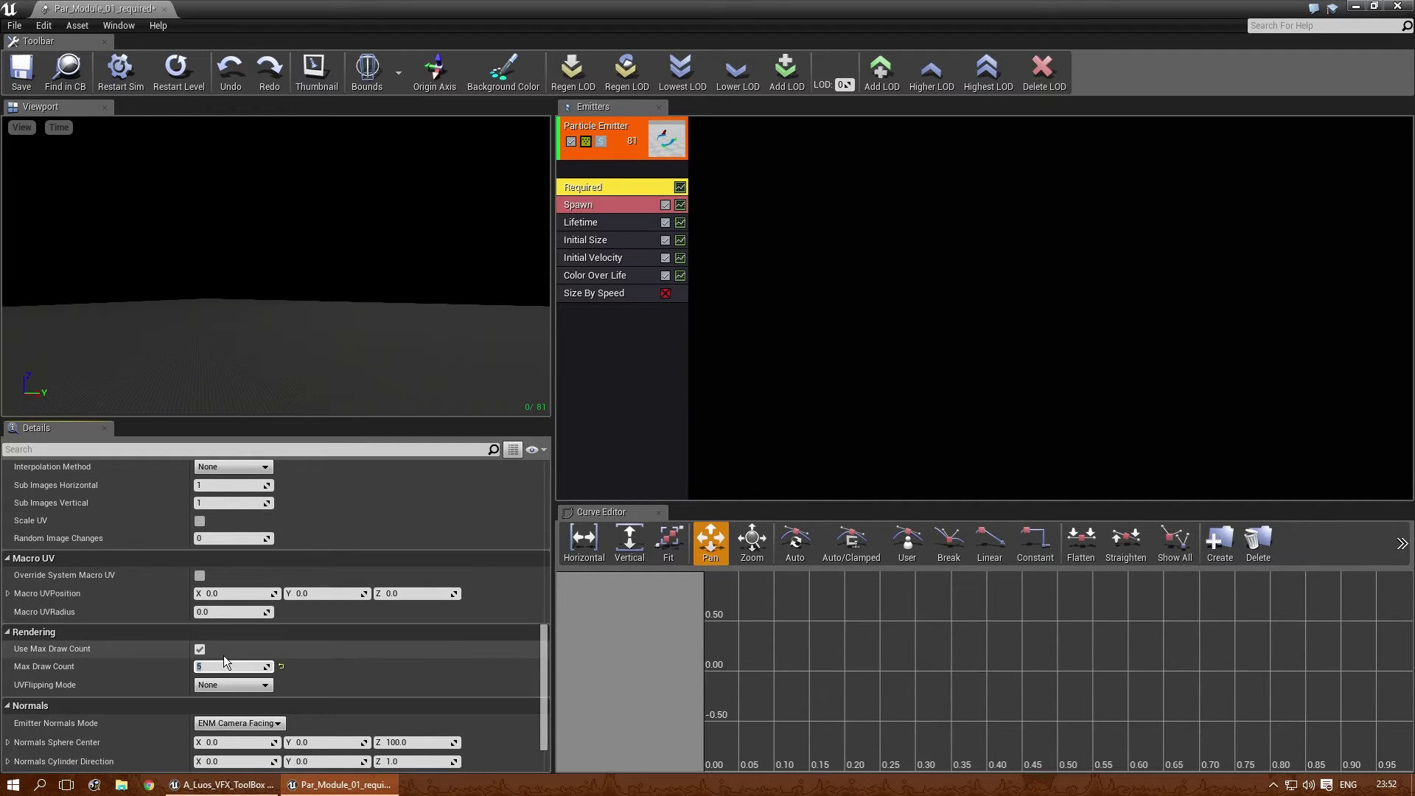
text(0)
right_drag(247, 229, 247, 243)
mouse_move(246, 243)
mouse_down()
mouse_move(246, 287)
mouse_move(247, 217)
mouse_move(247, 232)
mouse_up()
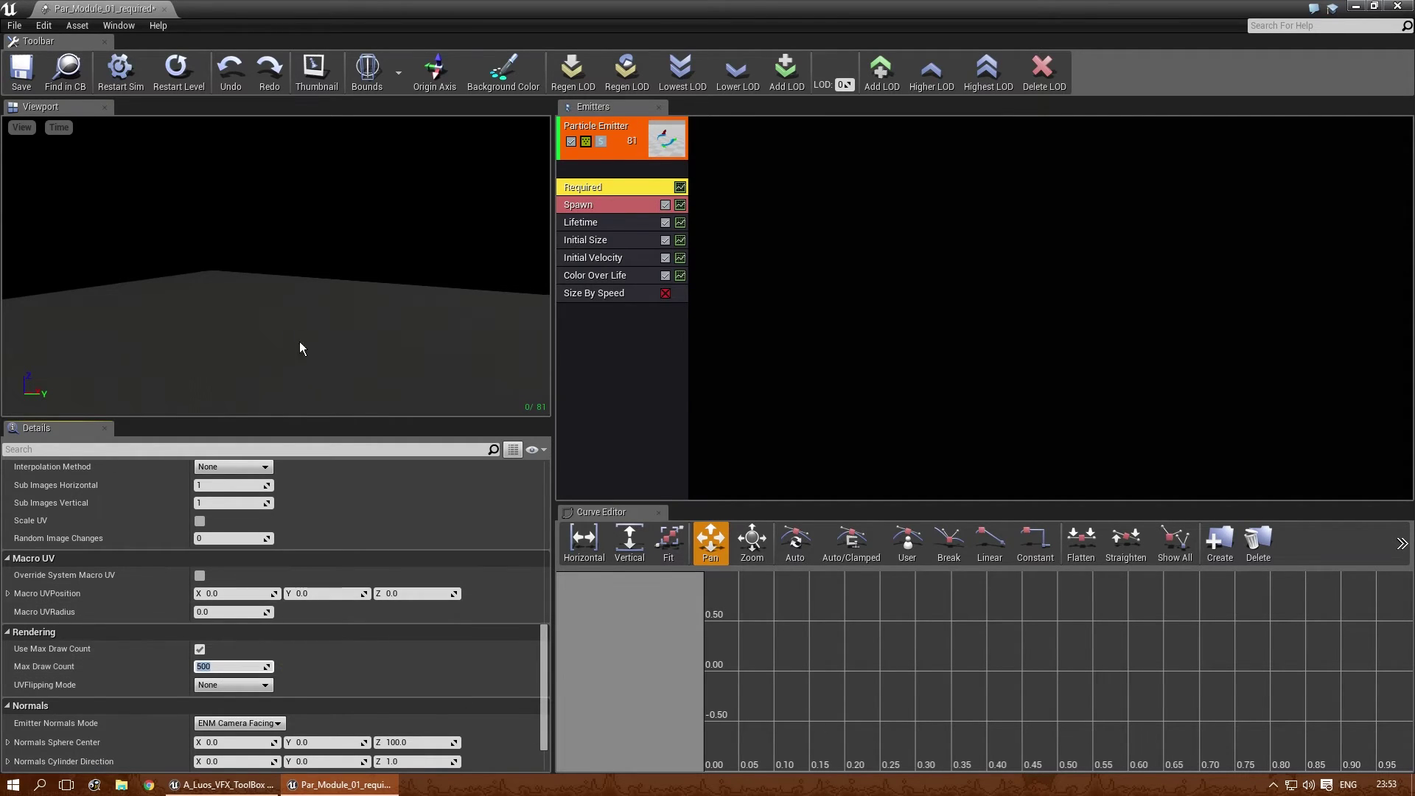
drag(272, 315, 295, 306)
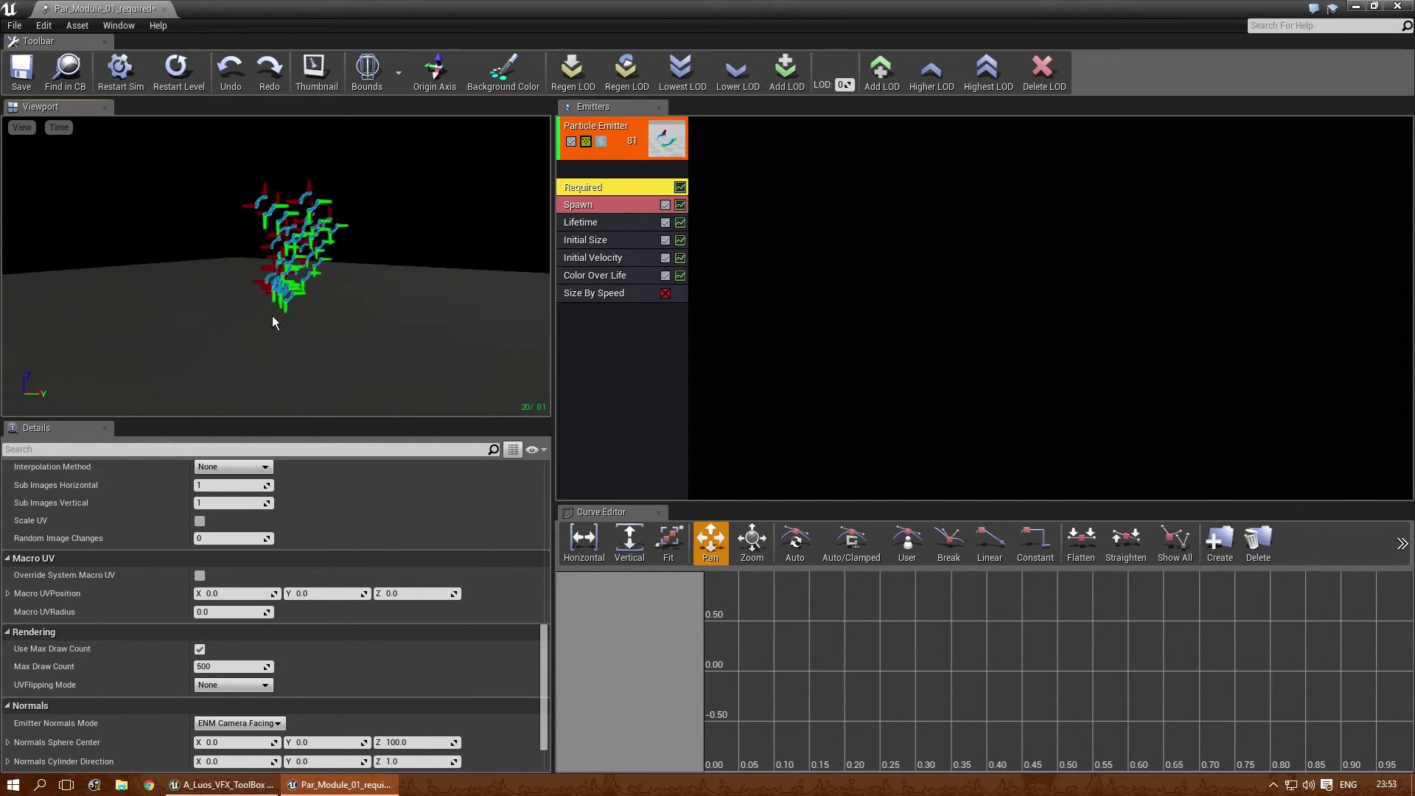
- Try Max Draw Count values of 20, 5 and 1000, and return the setting to 500
click(235, 665)
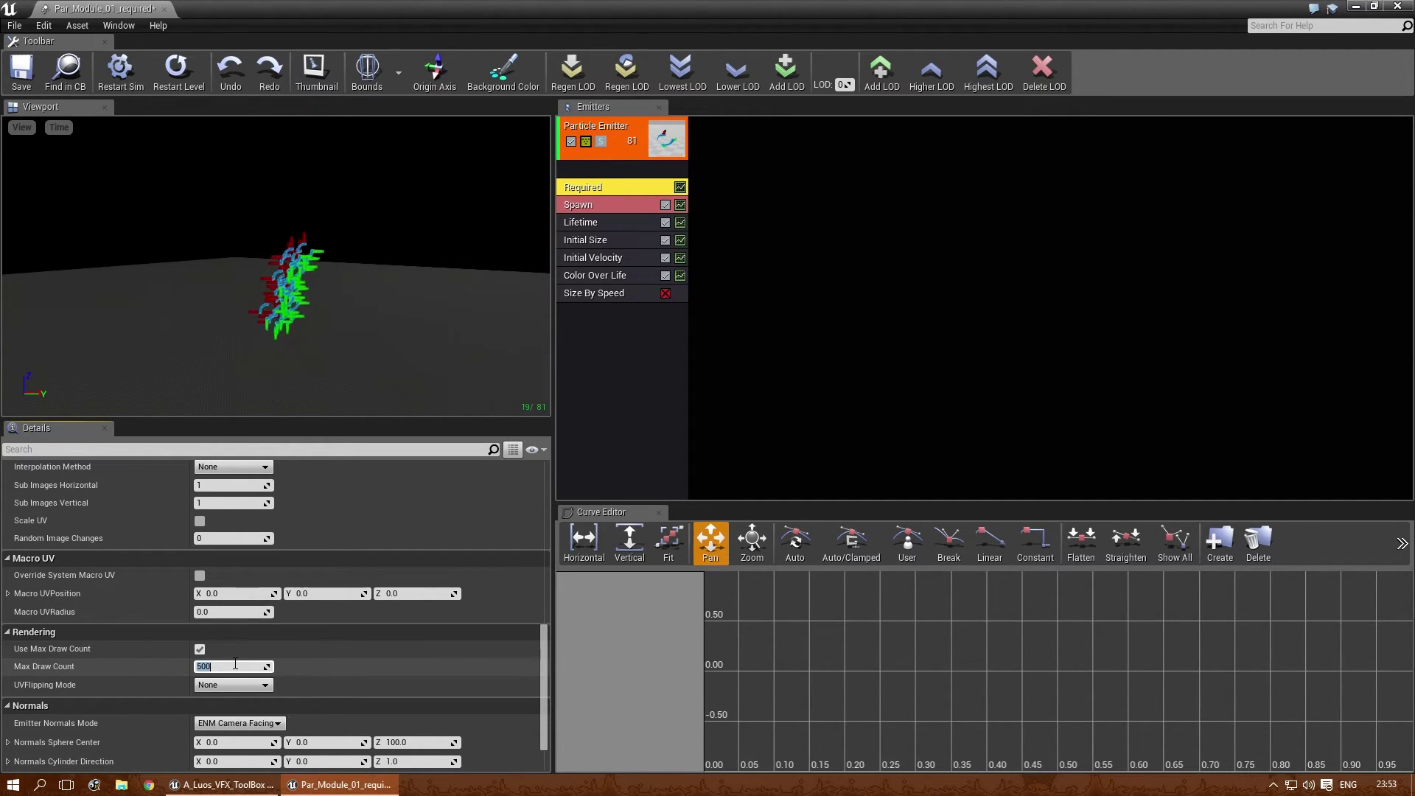
text(20)
key(Return)
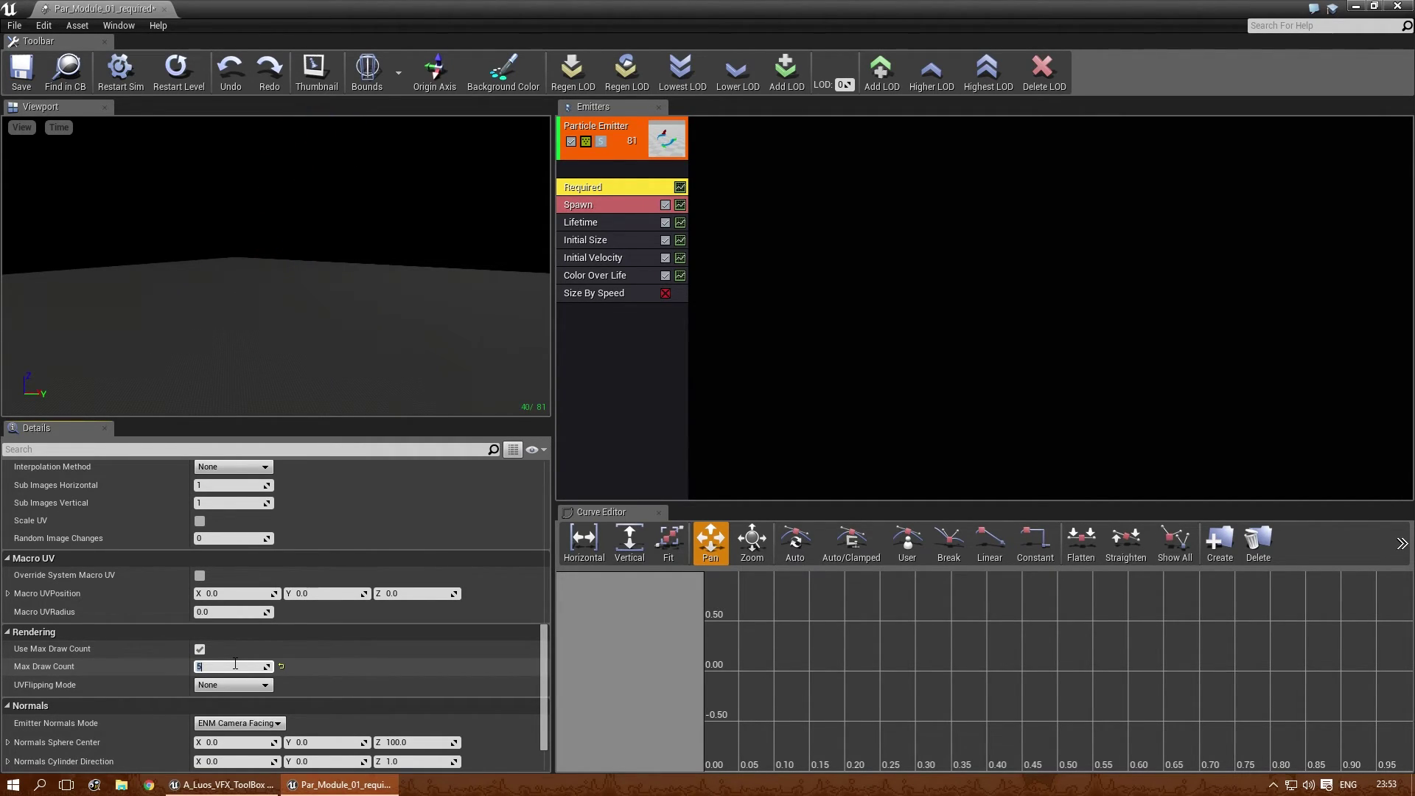
right_drag(299, 317, 299, 289)
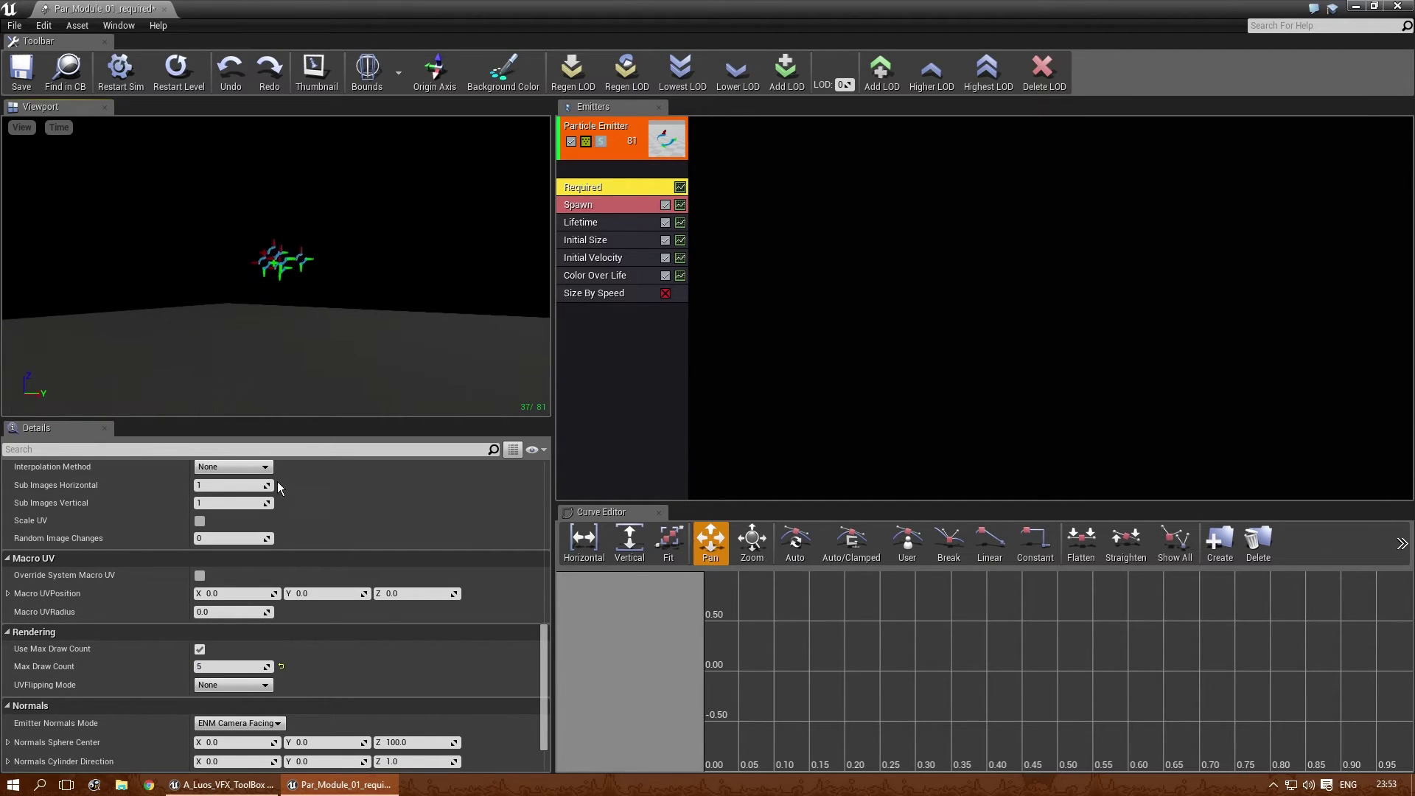
click(234, 666)
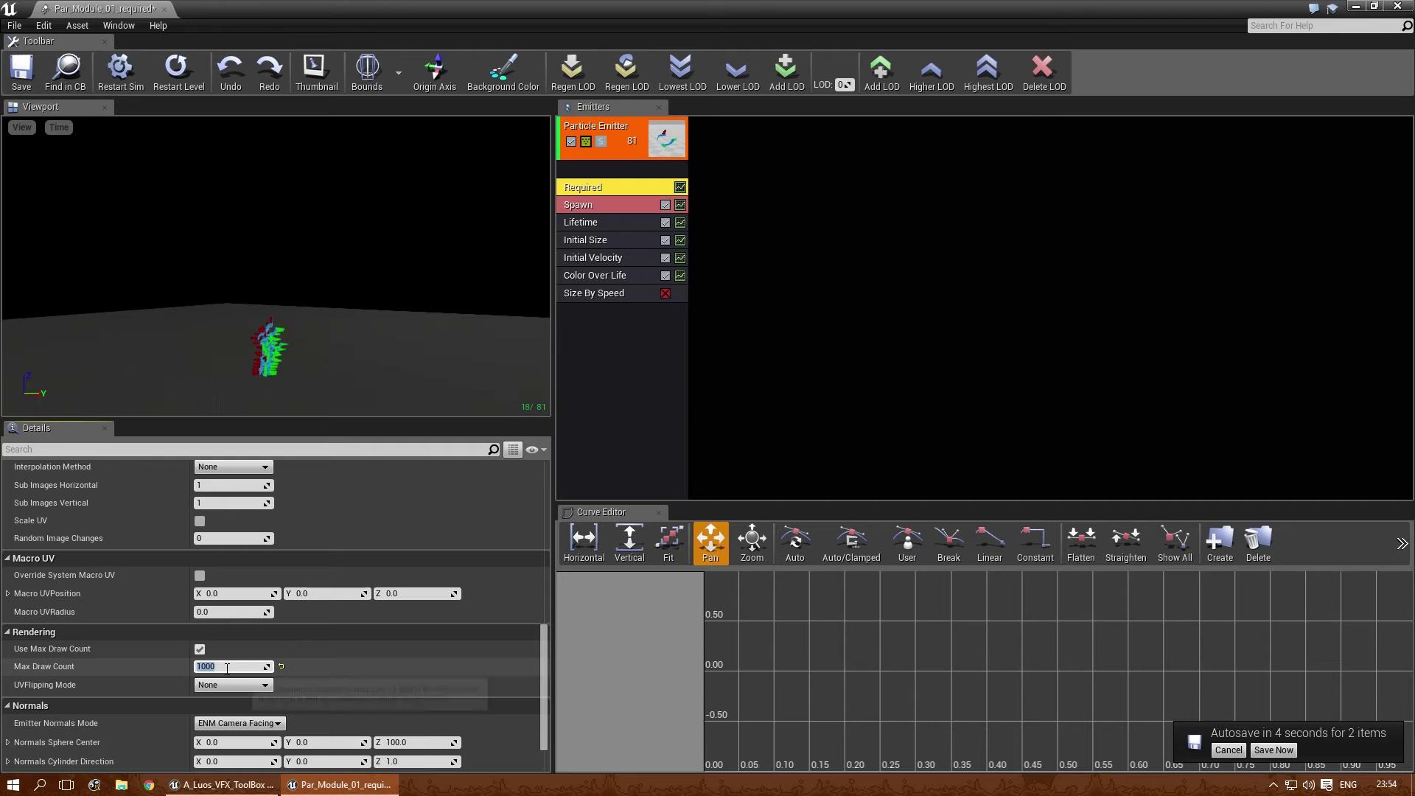
key(Return)
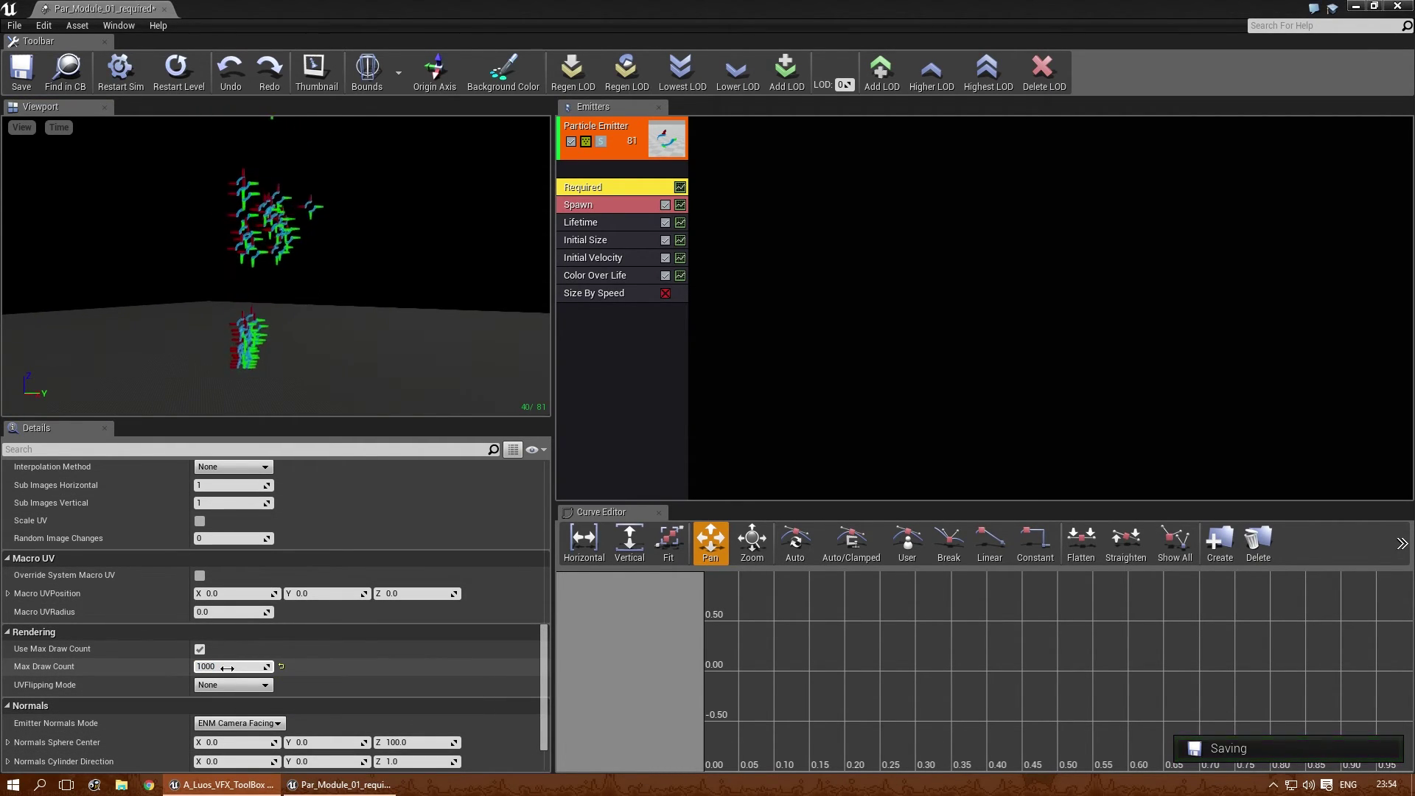
click(227, 668)
text(500)
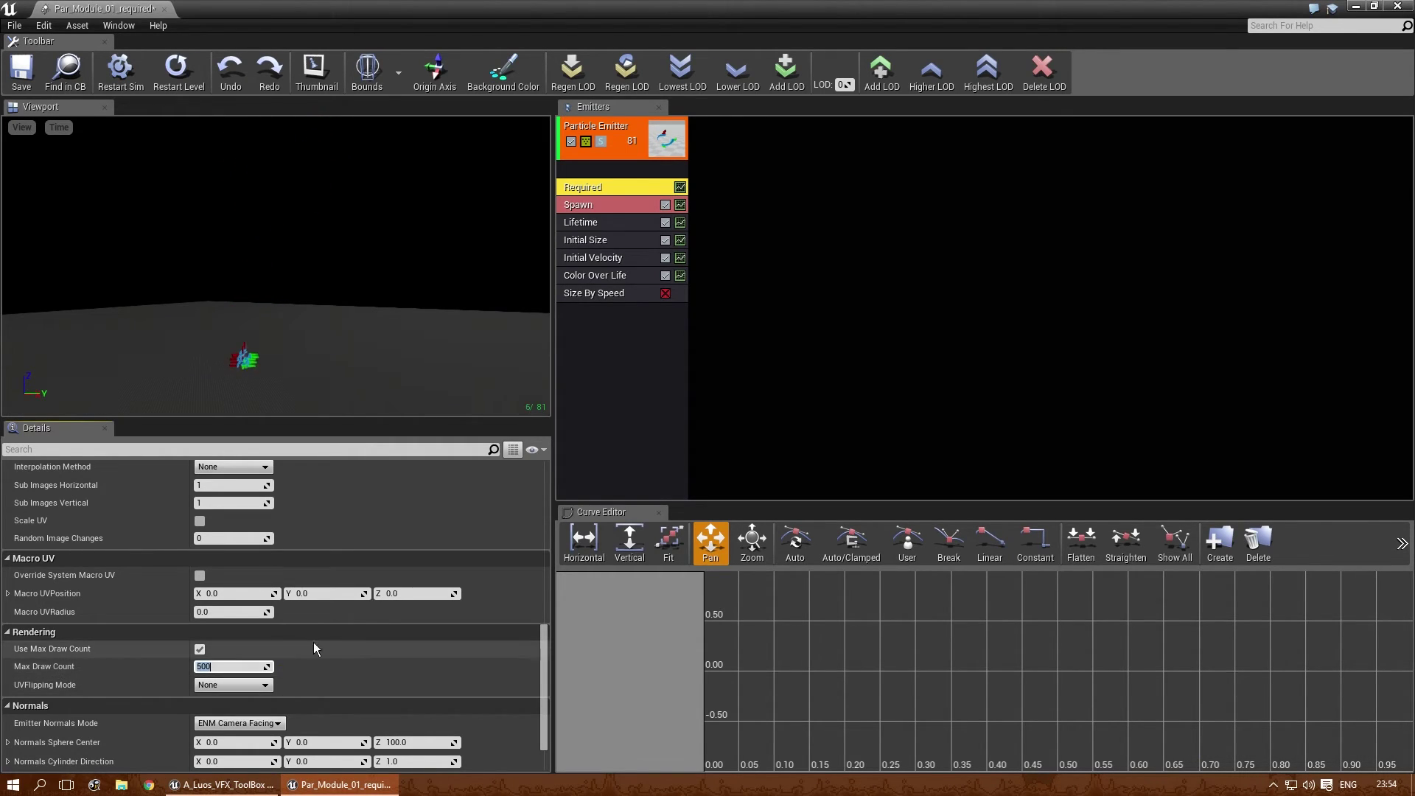
- Examine the UV Flipping Mode options, including Flip UV and Random Flip UV, without changing the mode
click(215, 686)
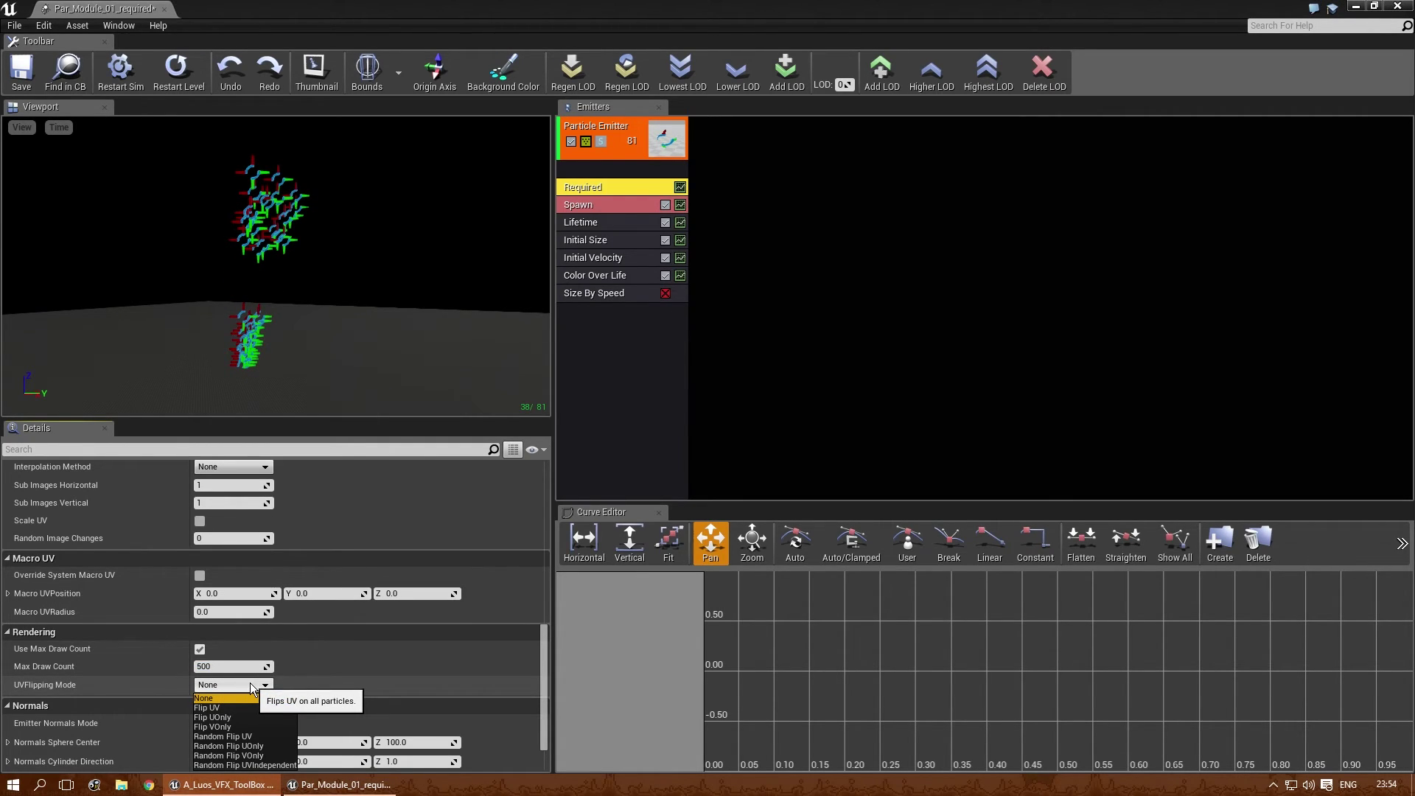
click(250, 683)
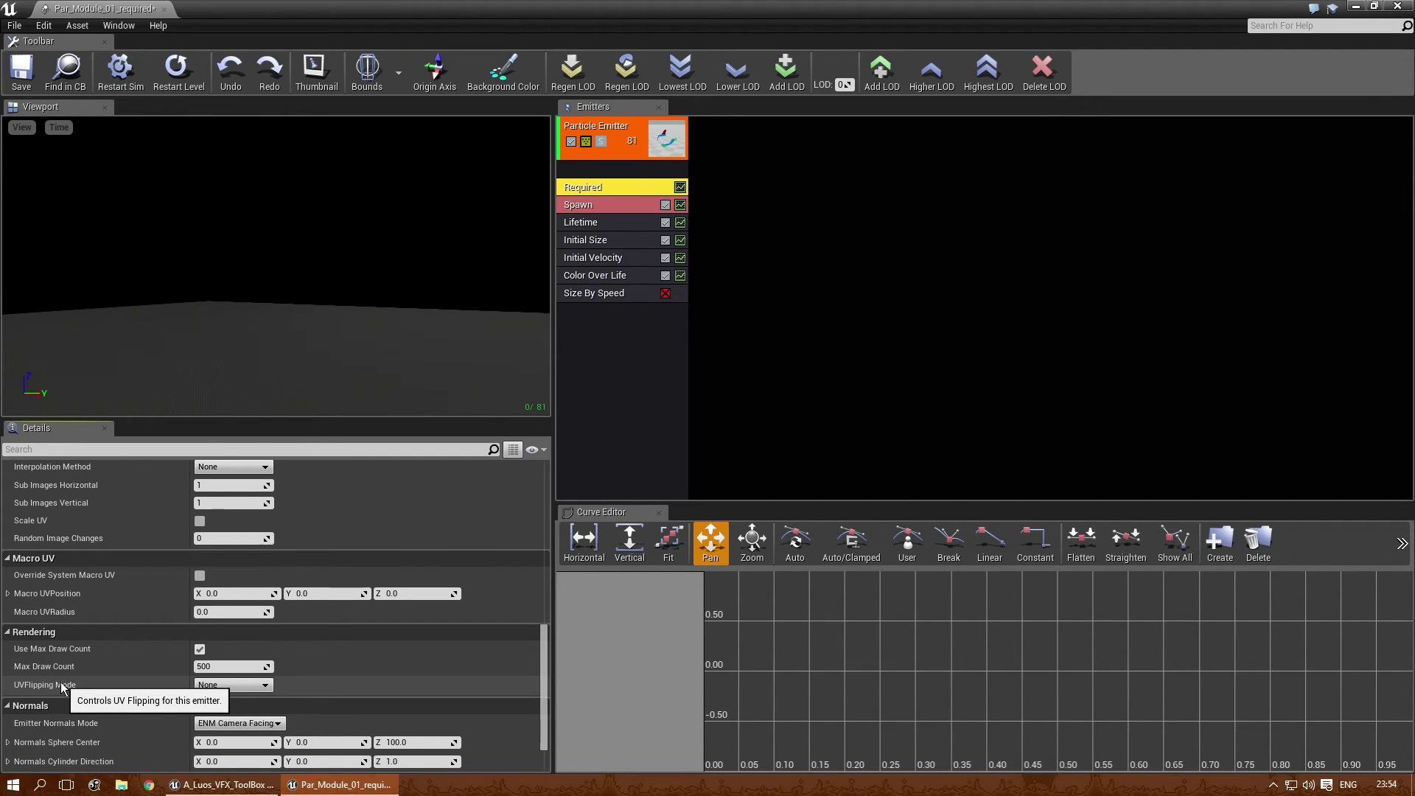
click(225, 686)
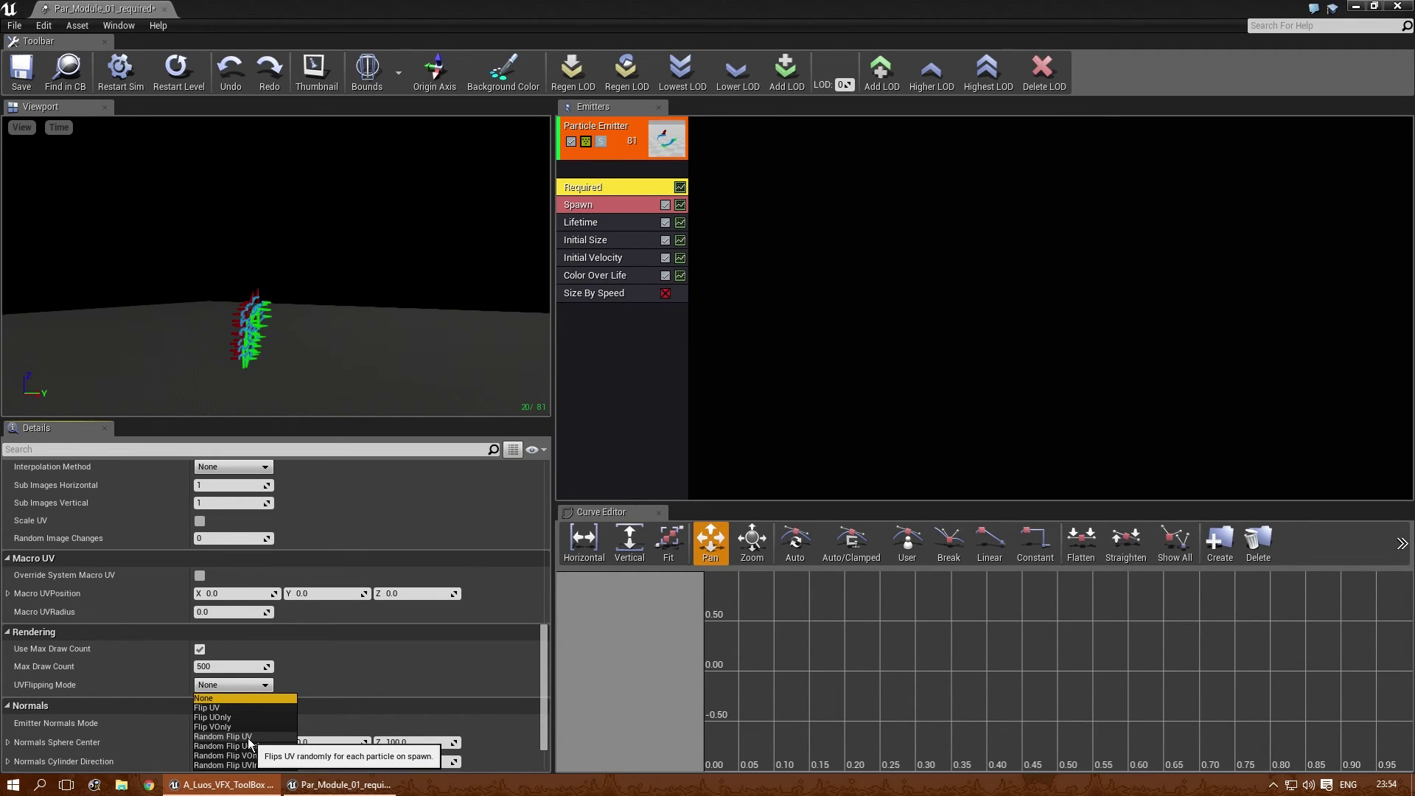
click(612, 431)
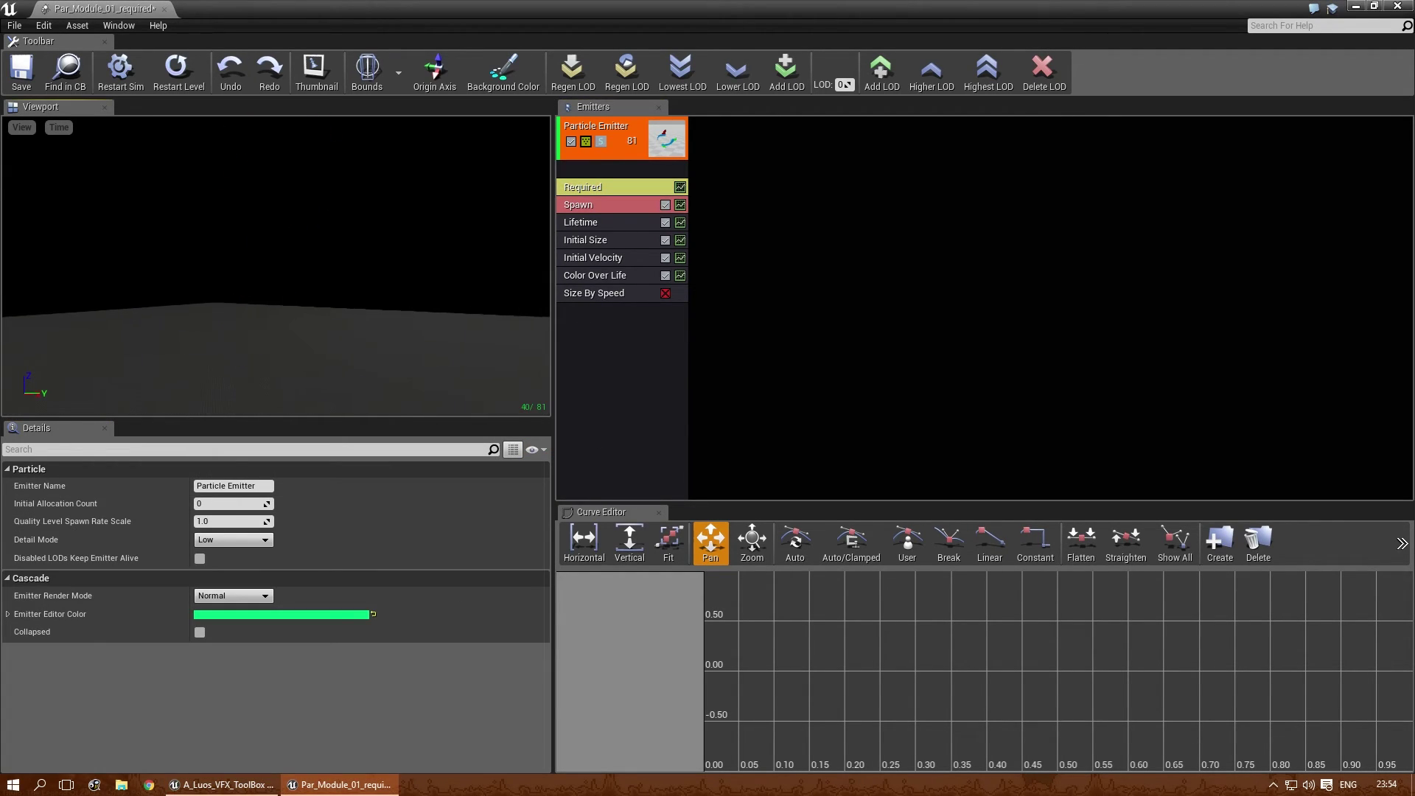
- Set both Emitter Loops and Emitter Delay to 0 in the Required module
click(591, 209)
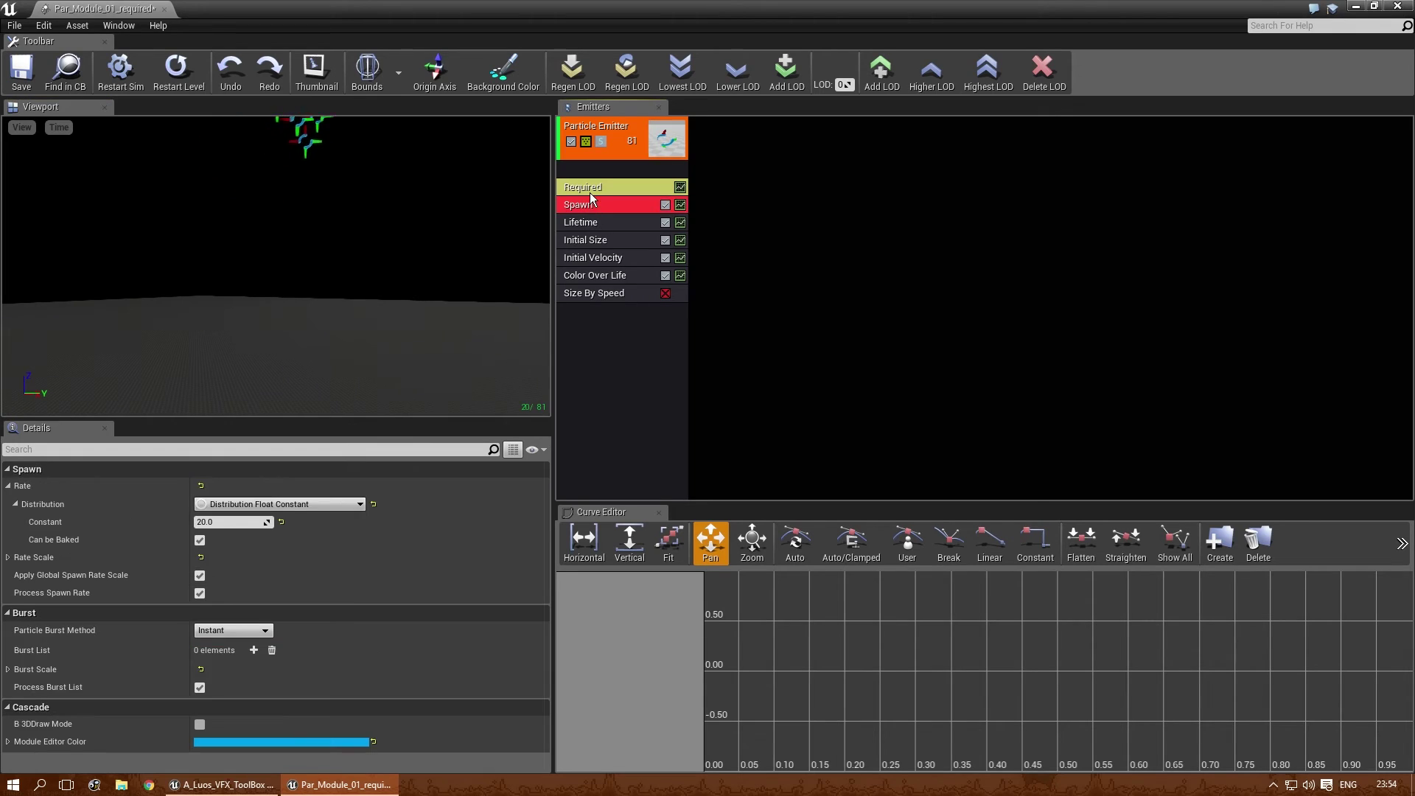
click(590, 190)
scroll(202, 622, down, 5)
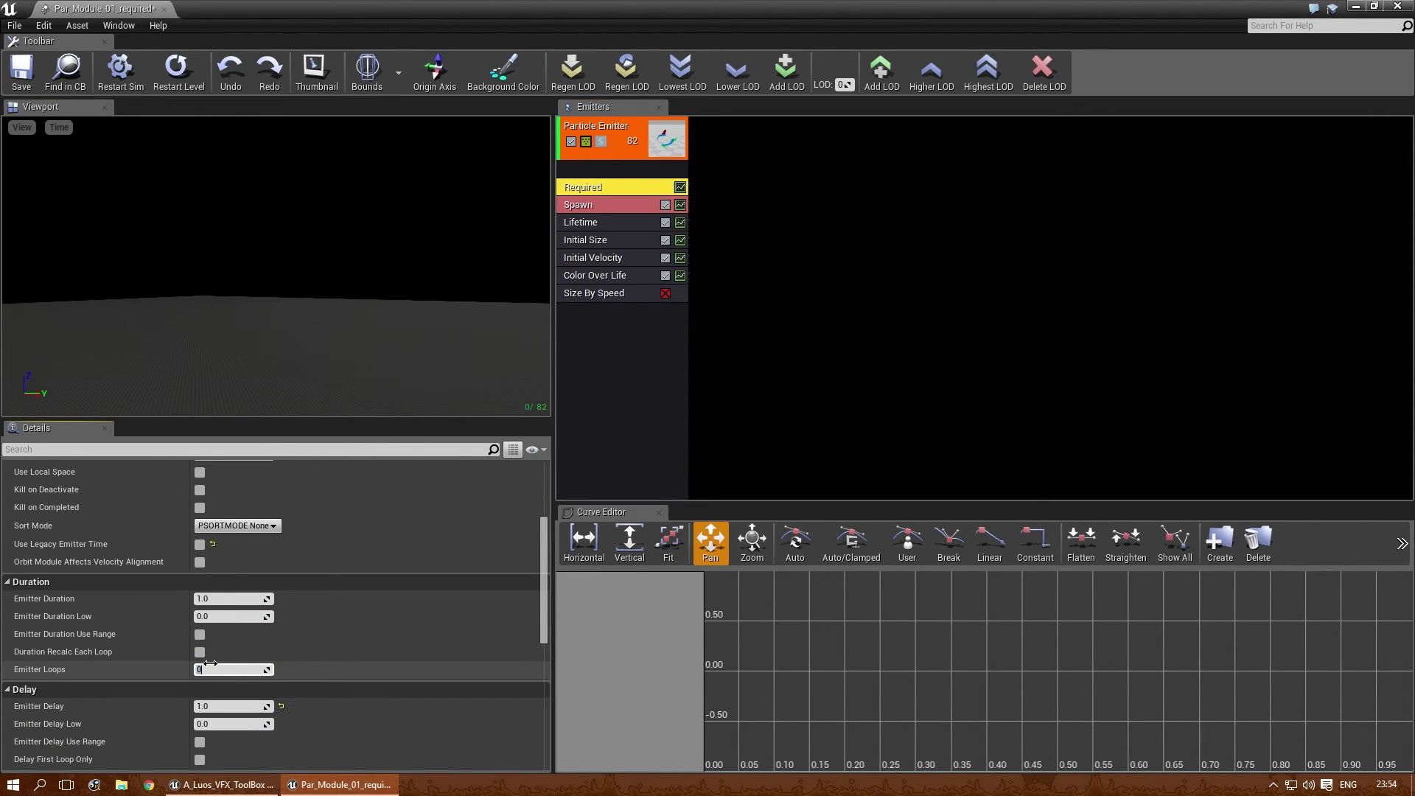
scroll(210, 663, down, 1)
click(211, 662)
text(0)
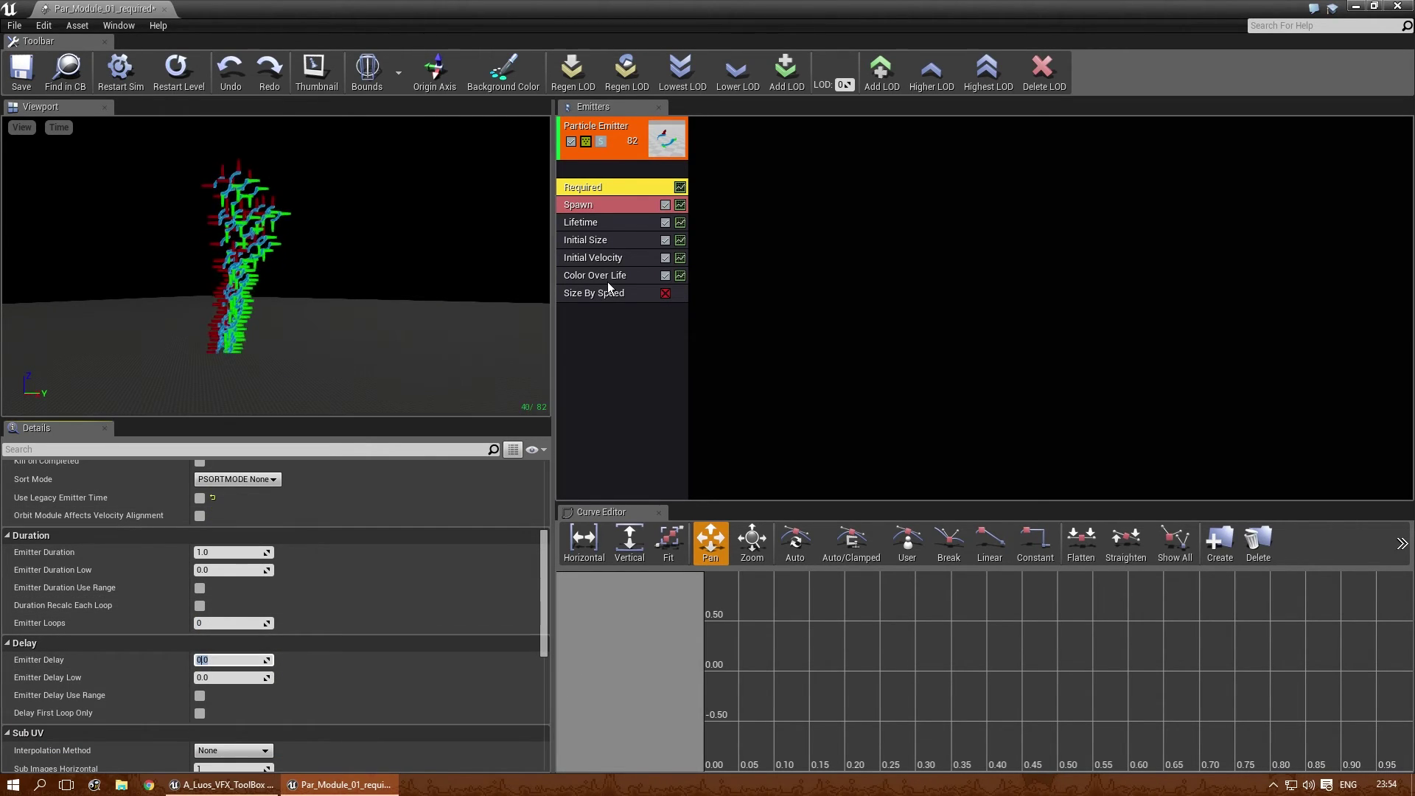
- Try the Flip UV option for the Required module's UV Flipping Mode and set the mode back to None
click(613, 184)
scroll(253, 666, down, 5)
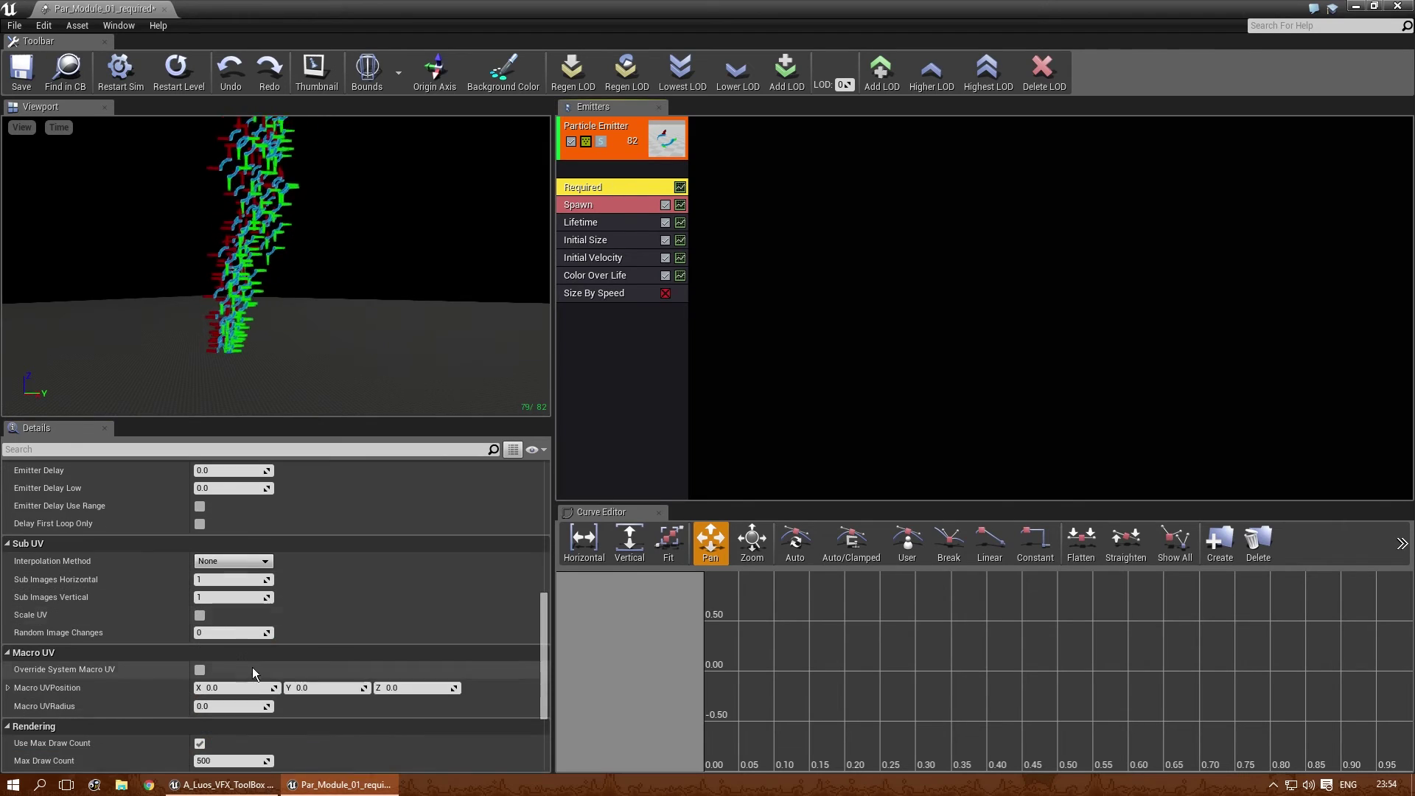
scroll(228, 652, down, 1)
scroll(228, 651, down, 1)
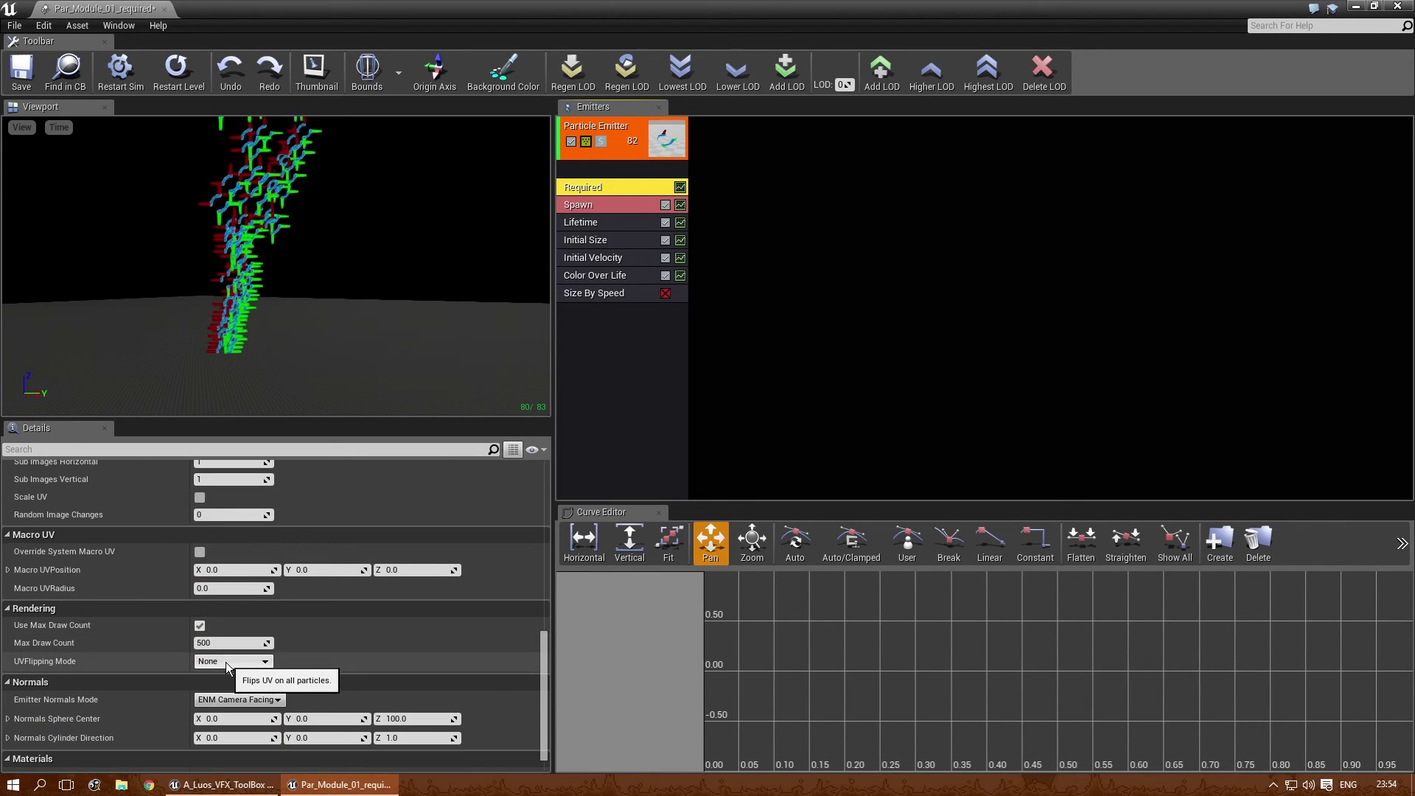
click(226, 662)
click(241, 685)
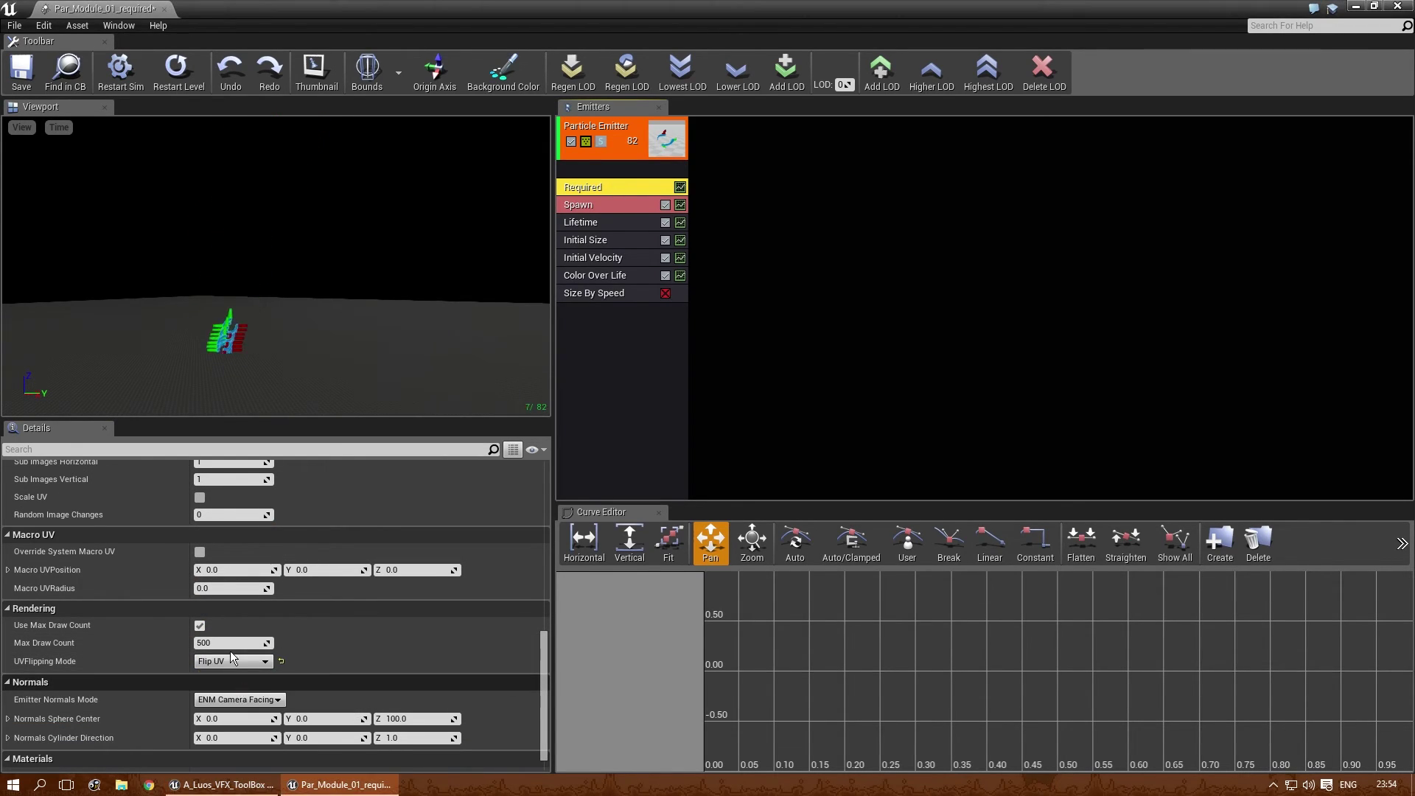
click(221, 643)
click(227, 661)
click(229, 678)
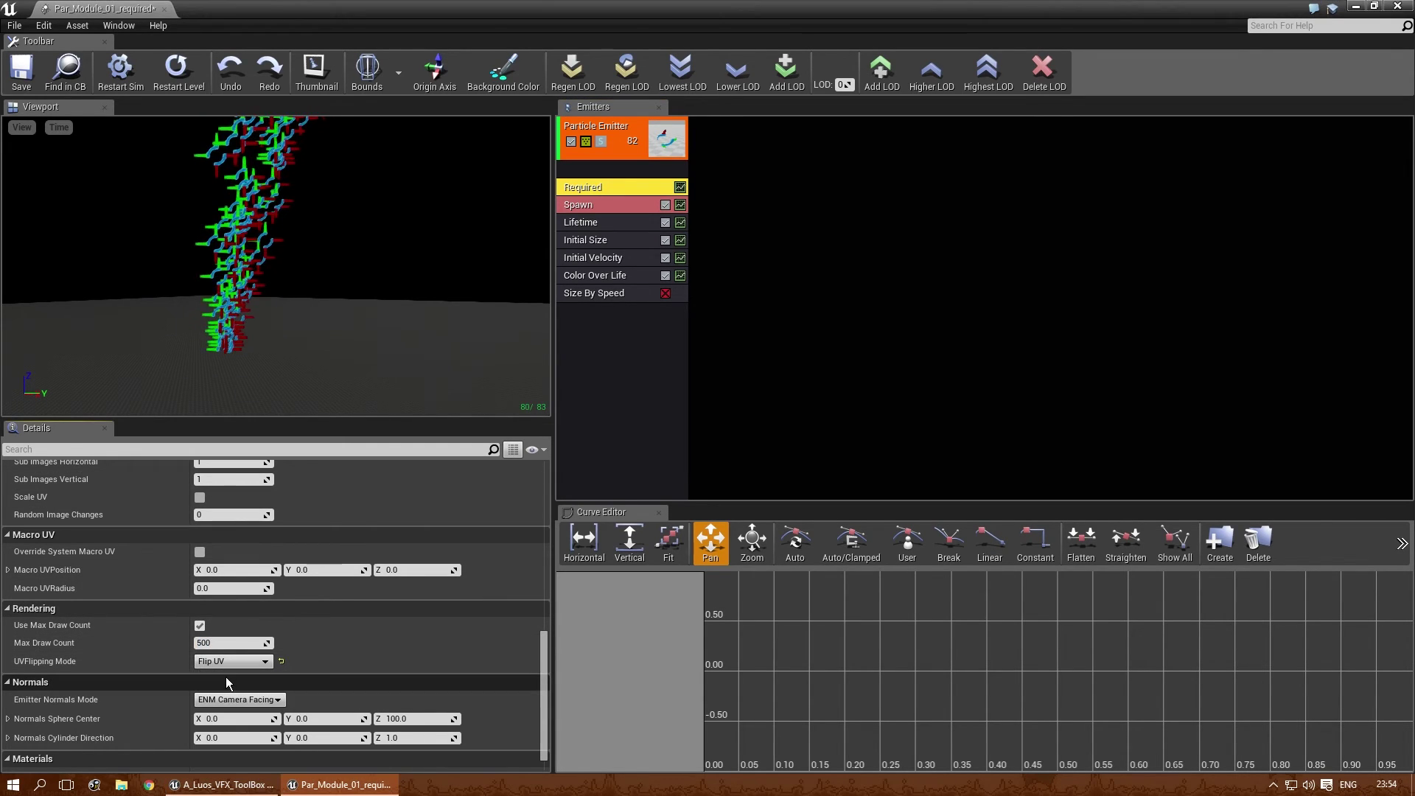
click(221, 664)
click(224, 675)
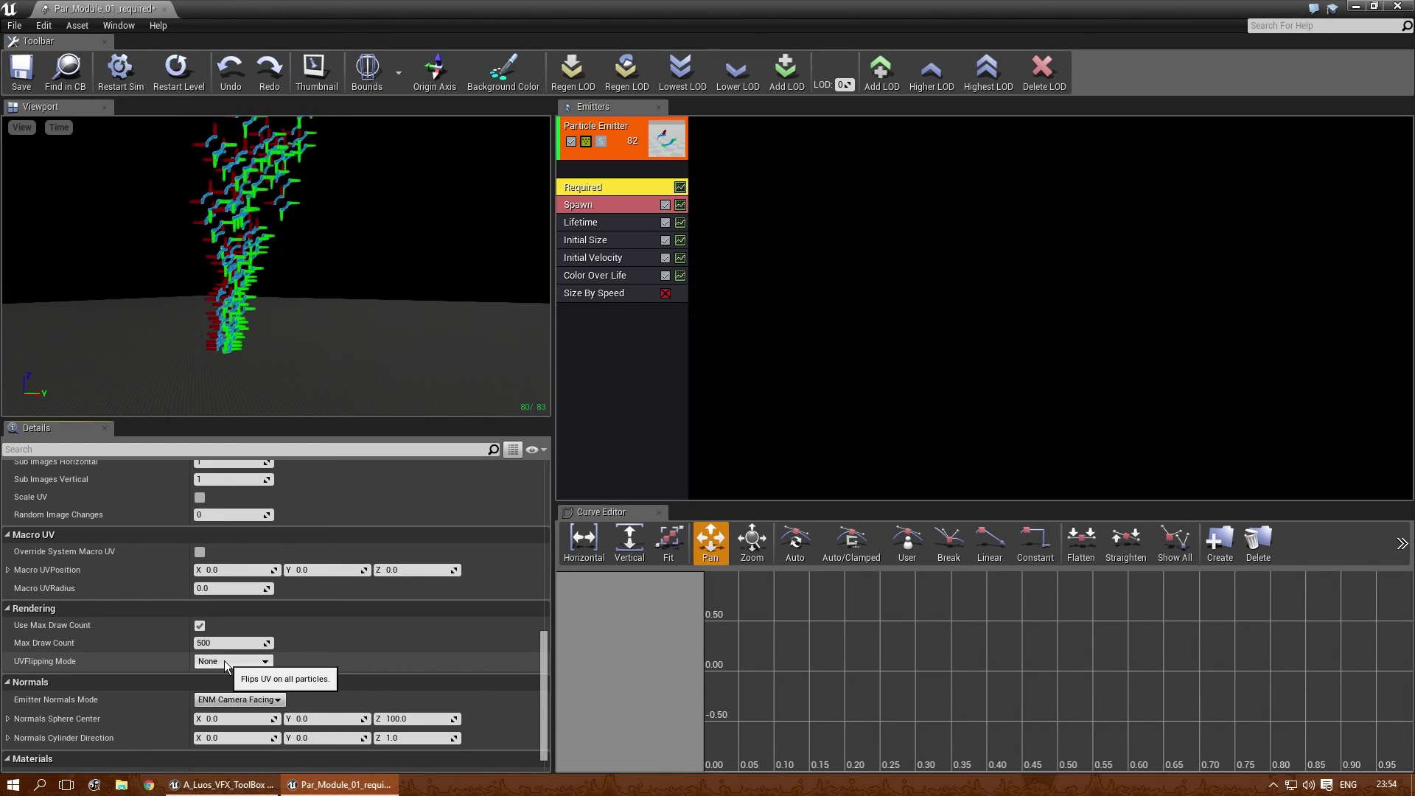
- Try the Random Flip UV, Random Flip UOnly and Random Flip VOnly modes on the particles, ending on Random Flip UV
click(224, 660)
click(258, 712)
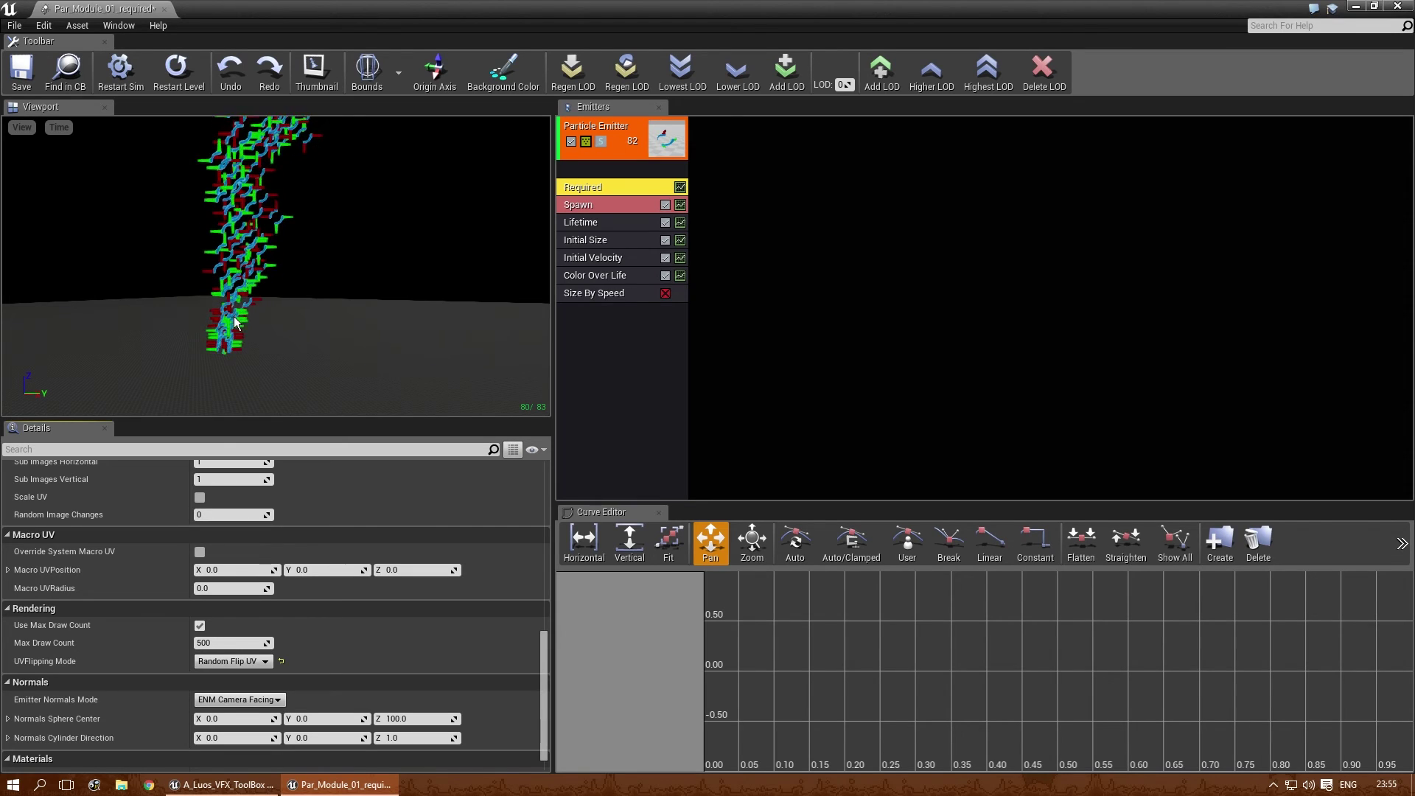
click(241, 662)
click(280, 722)
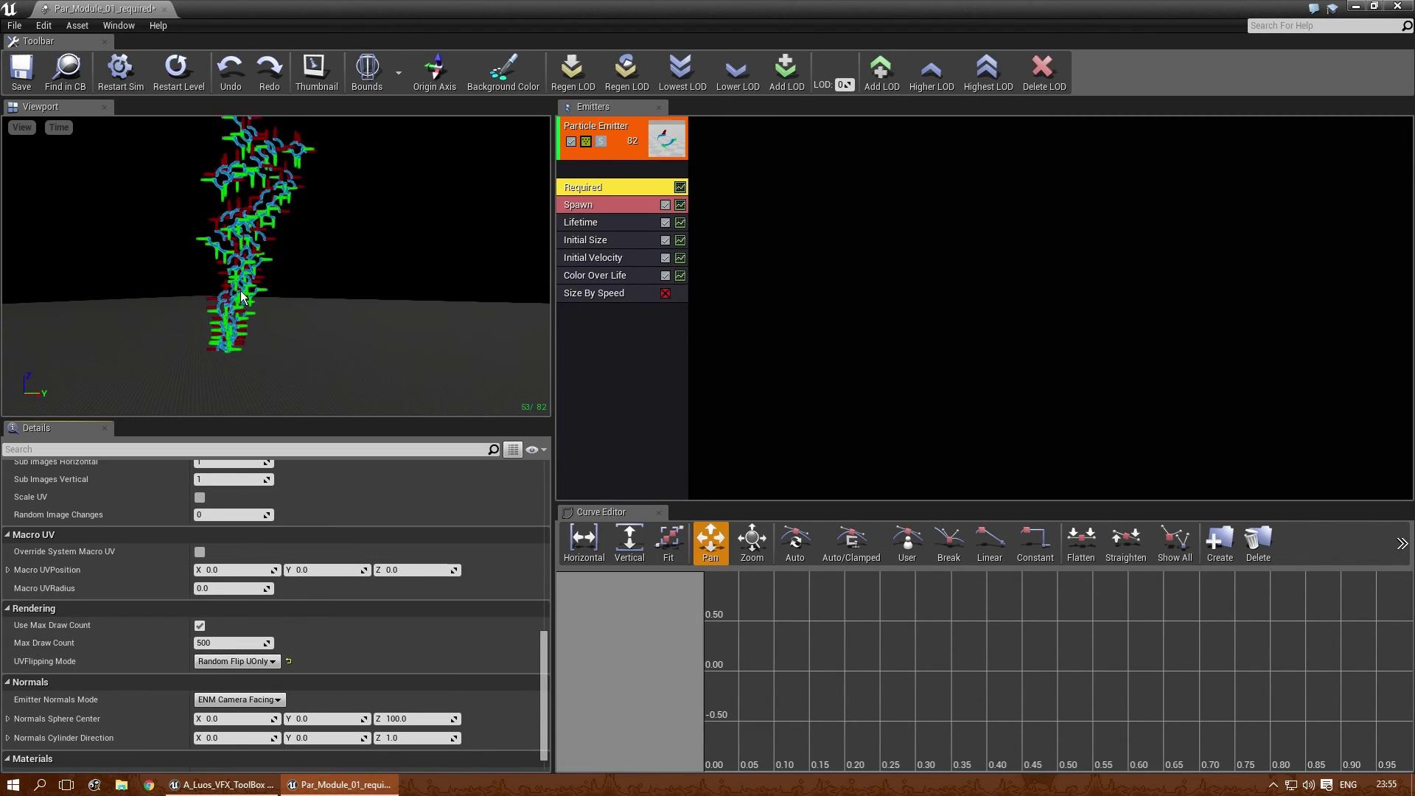
click(259, 663)
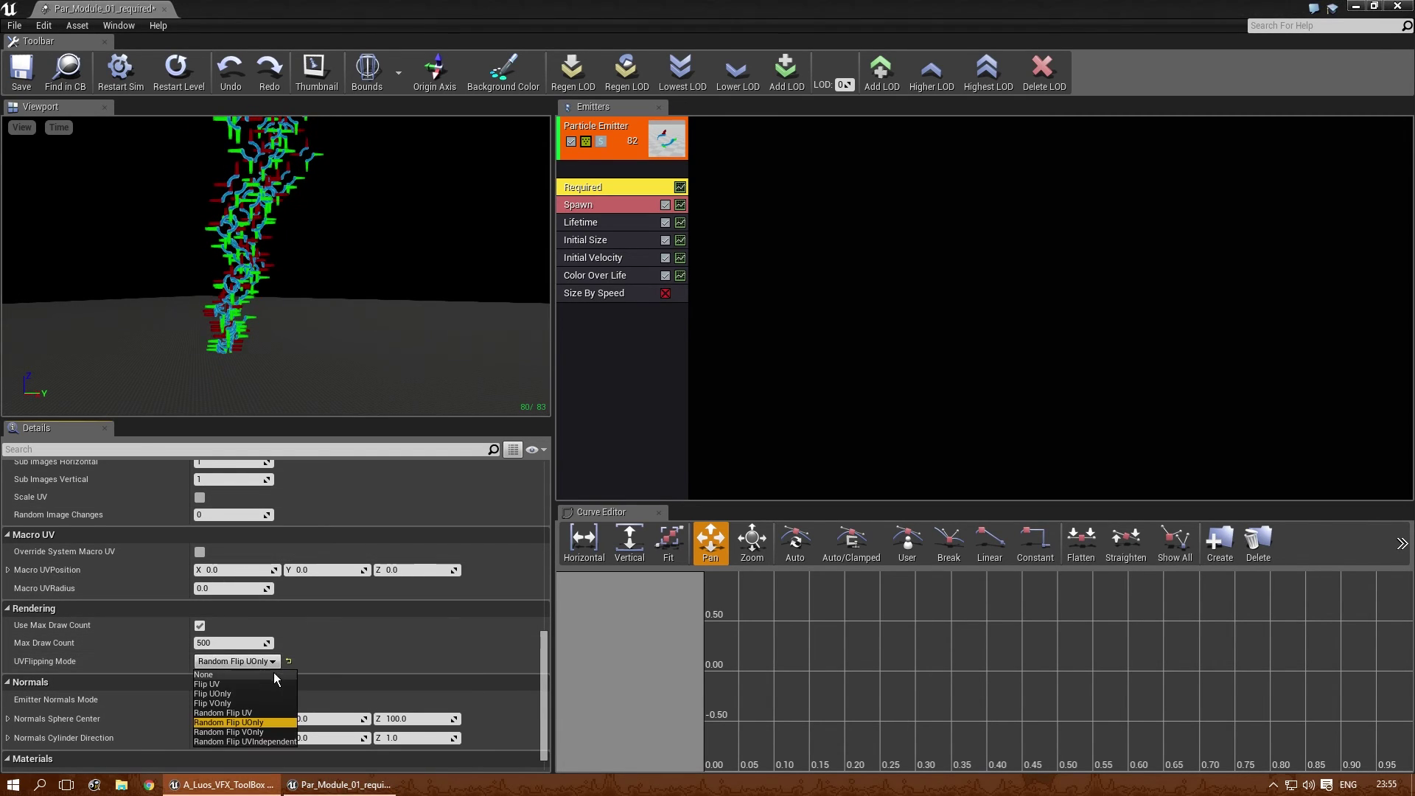
click(258, 732)
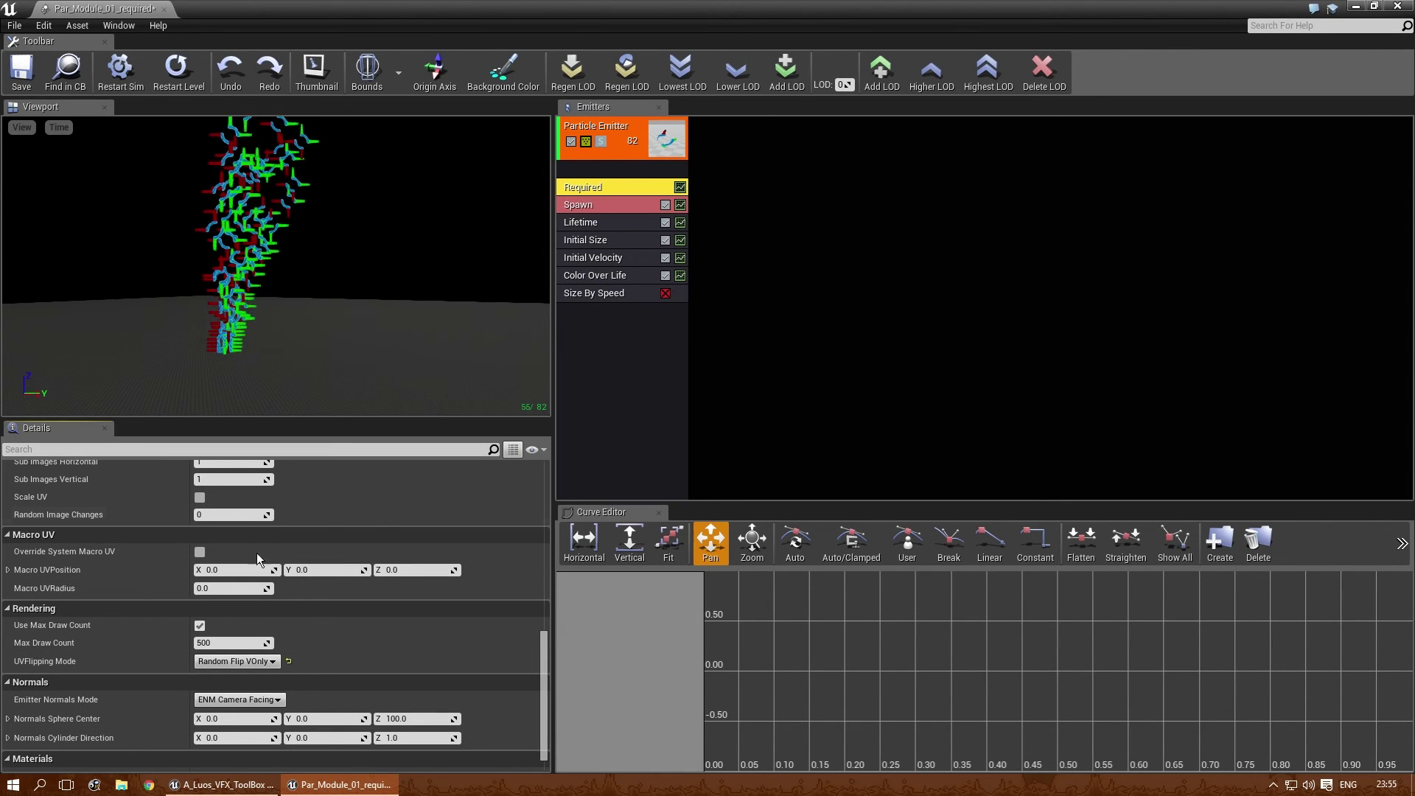
click(229, 663)
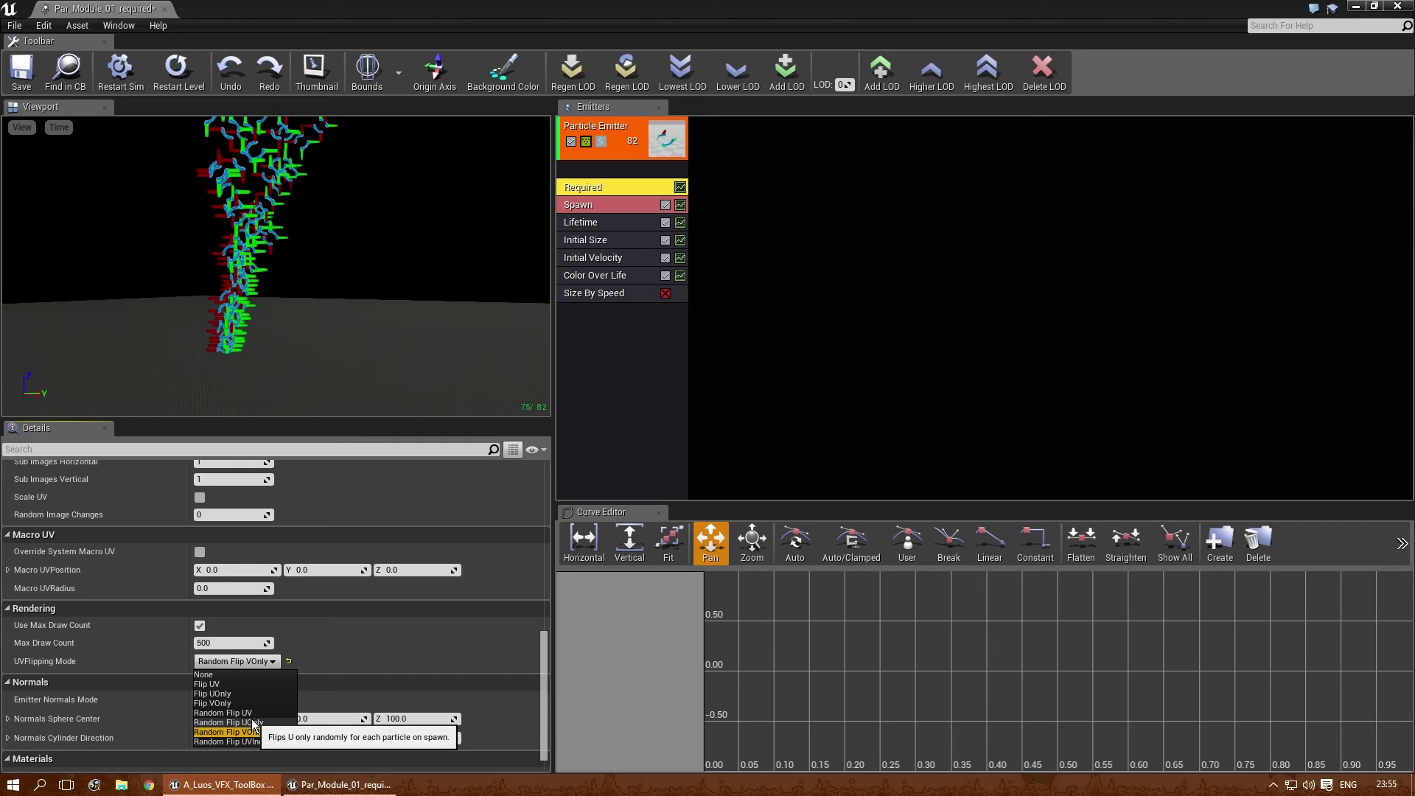
click(252, 713)
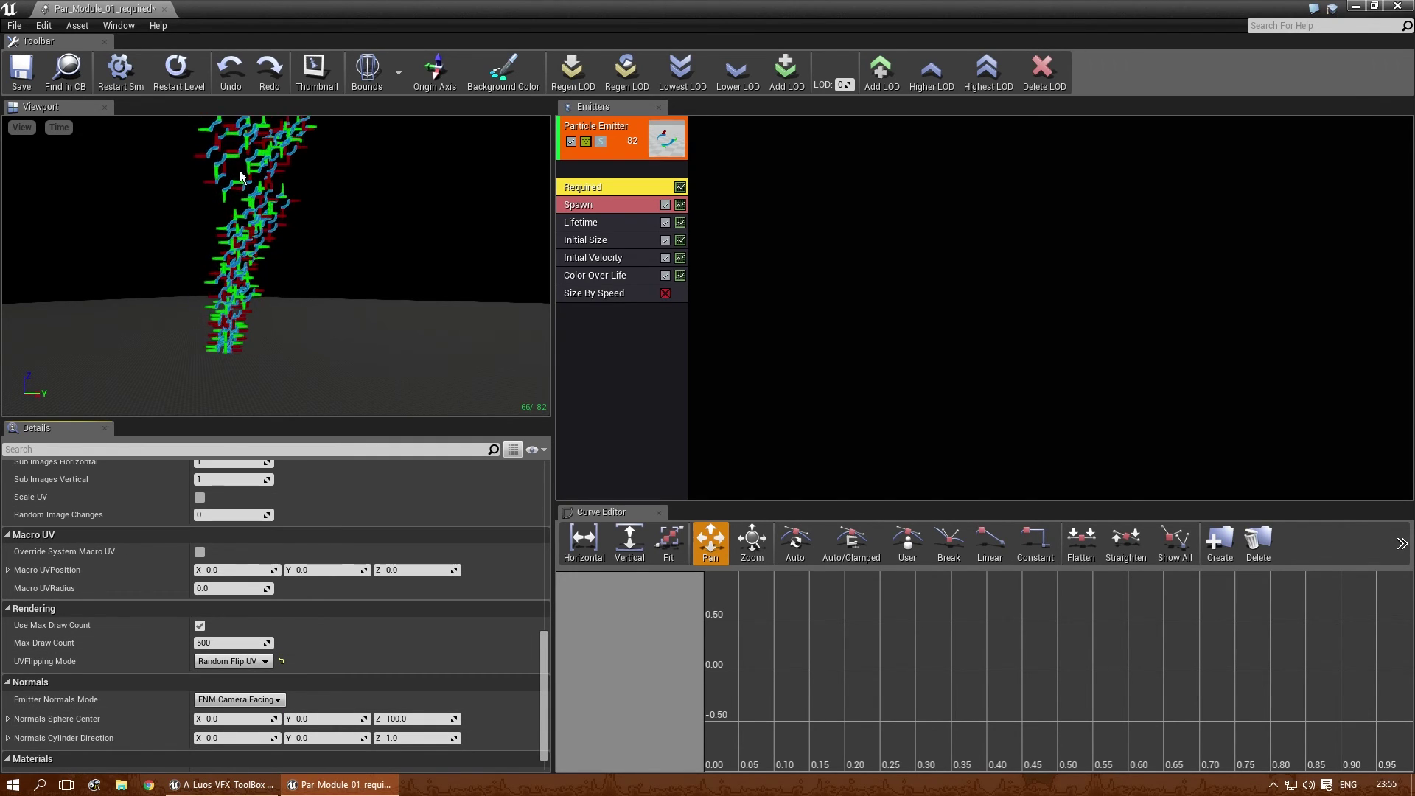
- Switch the UV Flipping Mode through Random Flip UOnly and Random Flip VOnly to Random Flip UVIndependent
click(227, 666)
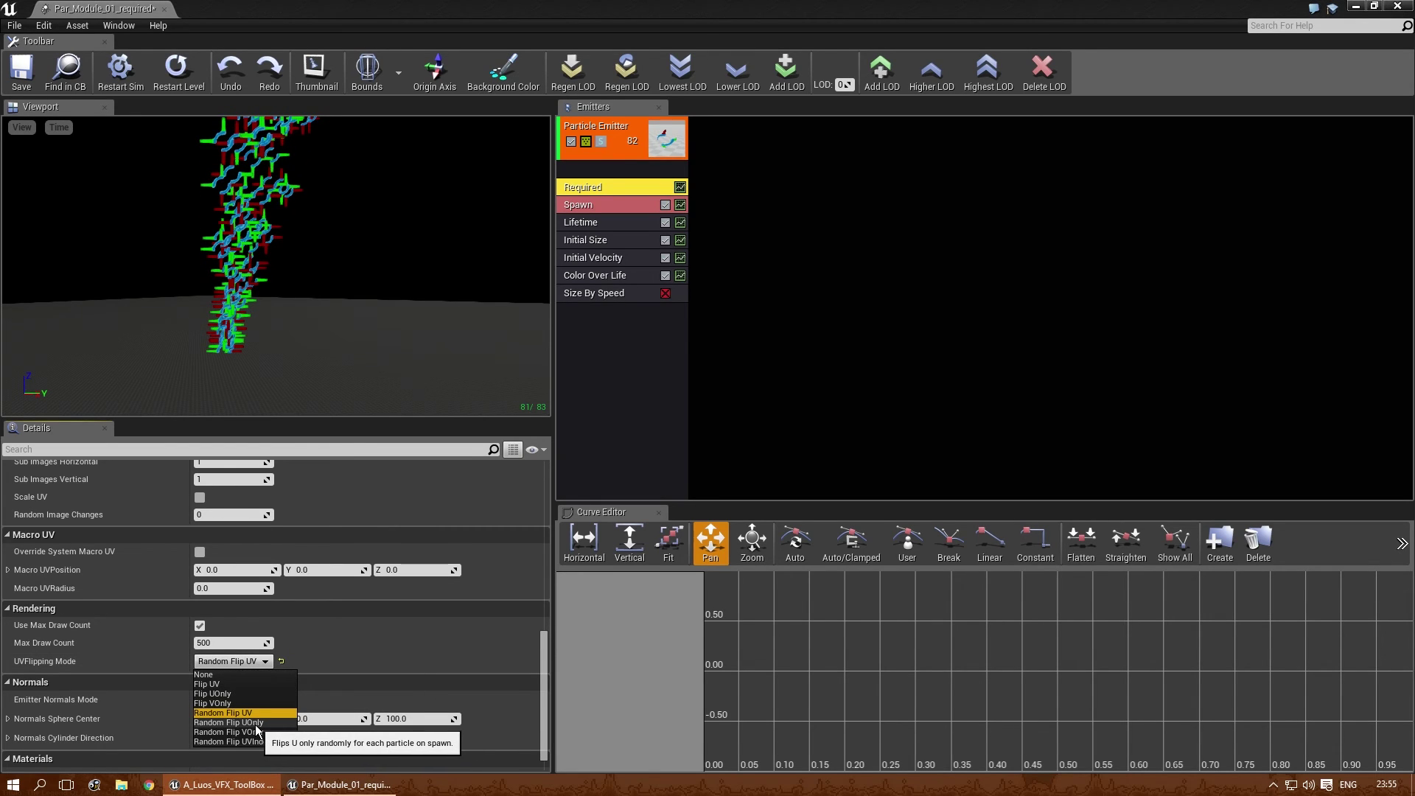
click(255, 723)
click(235, 661)
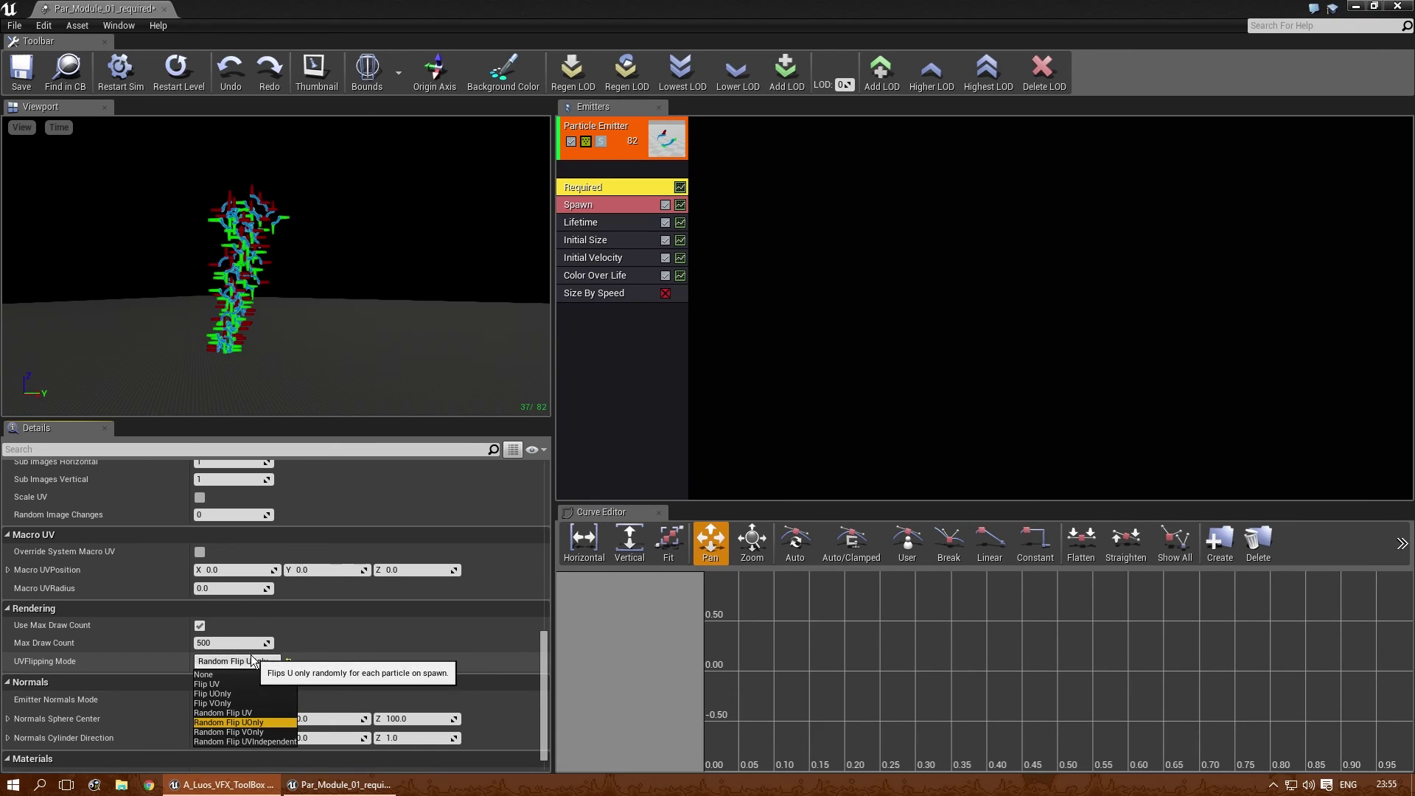
click(261, 732)
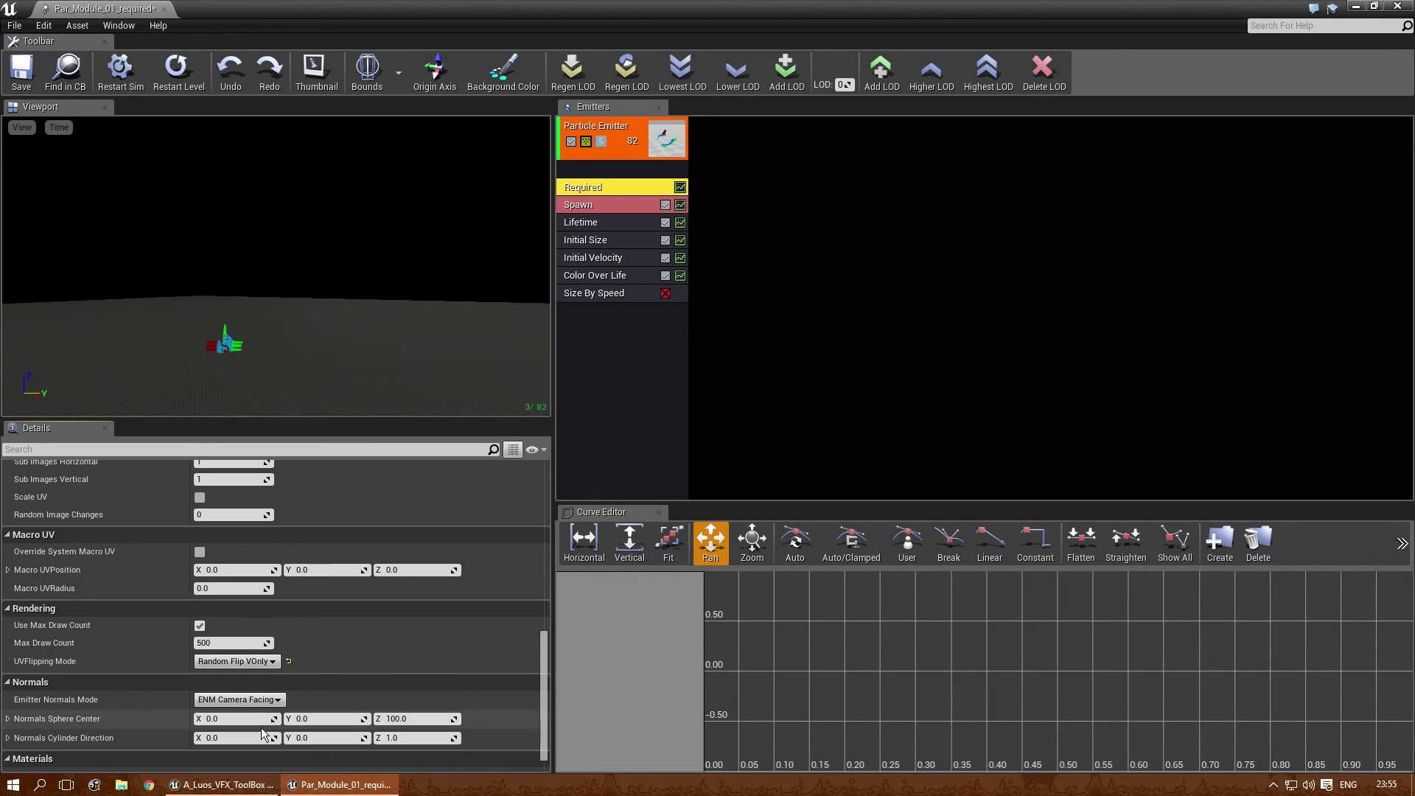
click(241, 663)
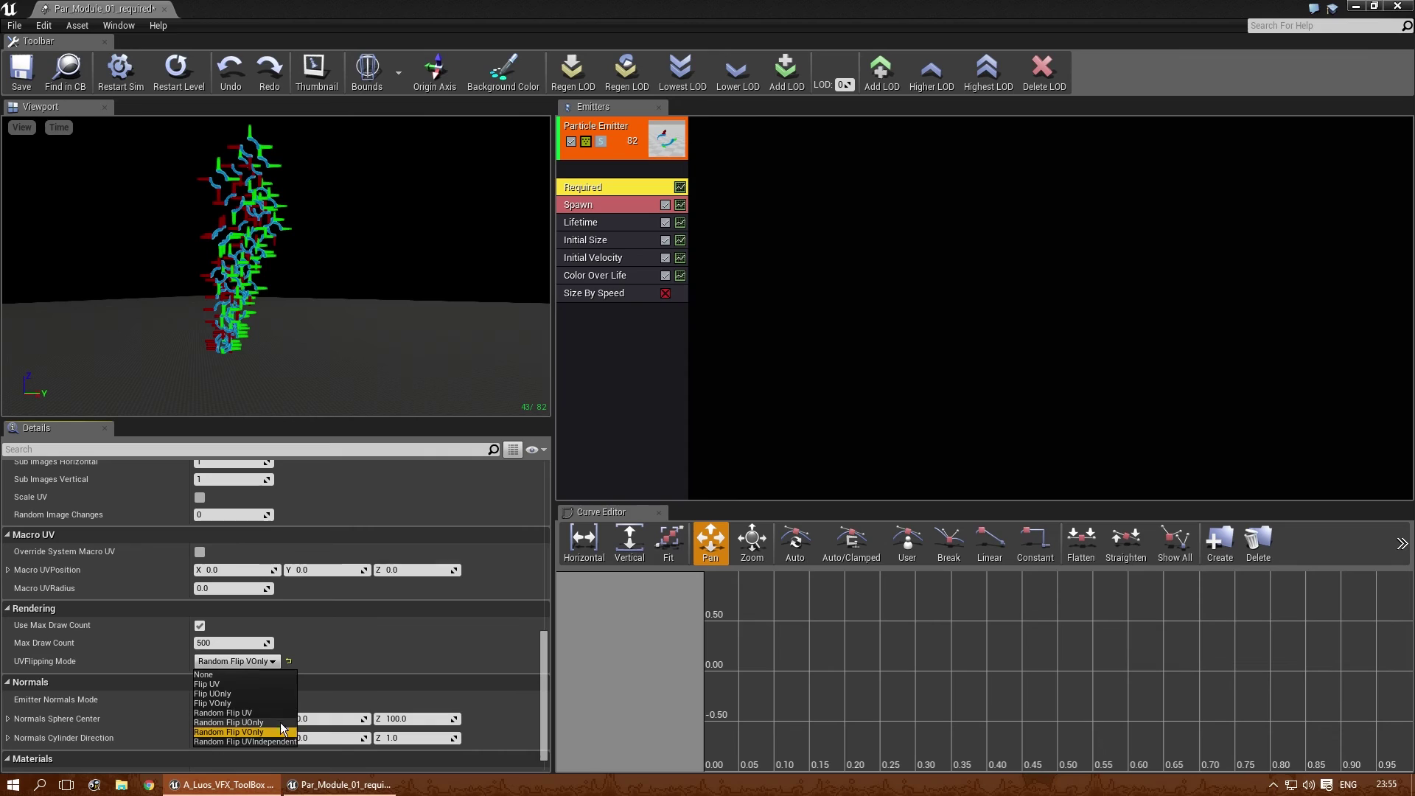
click(243, 741)
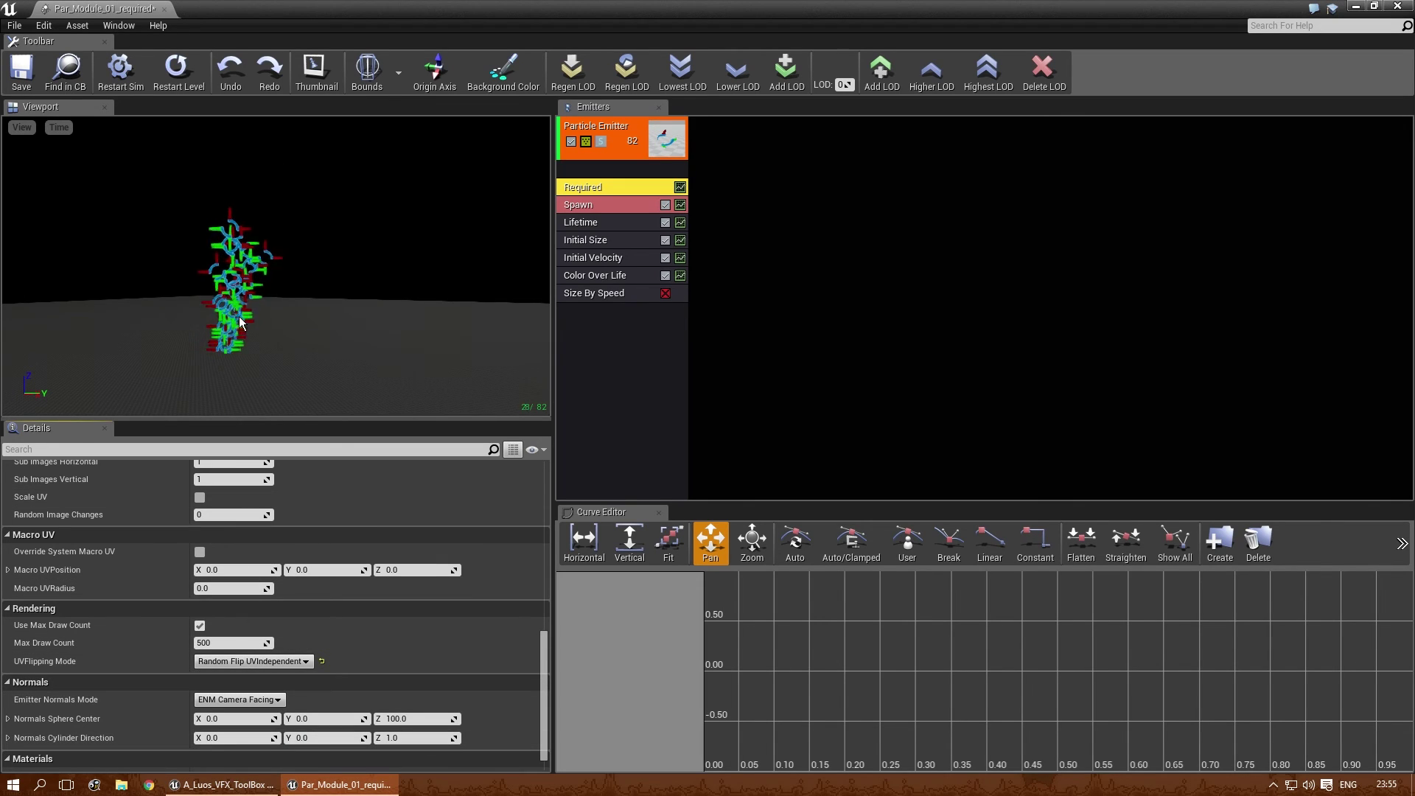
- Try Flip UV, Flip UOnly and Flip VOnly as the UV Flipping Mode, and return it to None
click(248, 662)
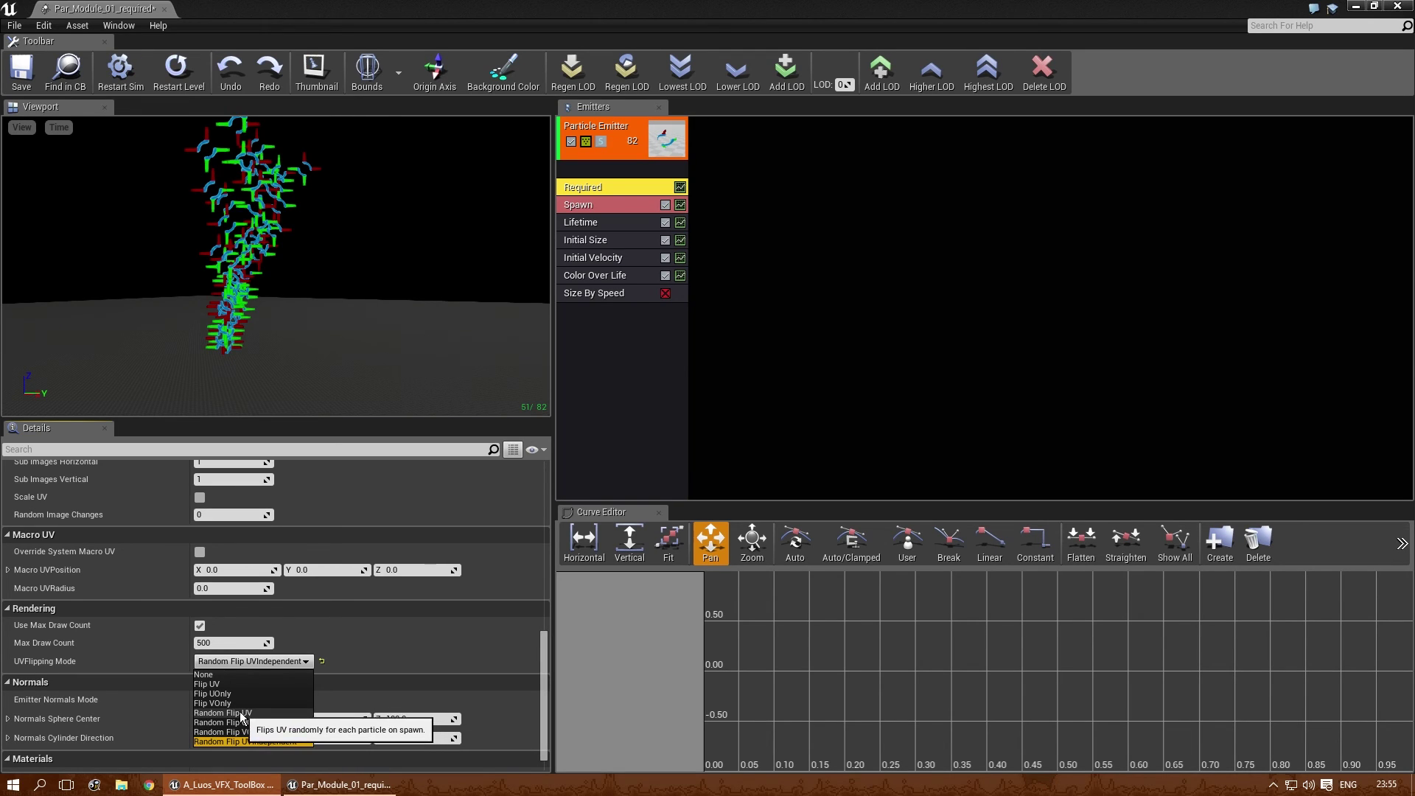
click(212, 685)
click(230, 662)
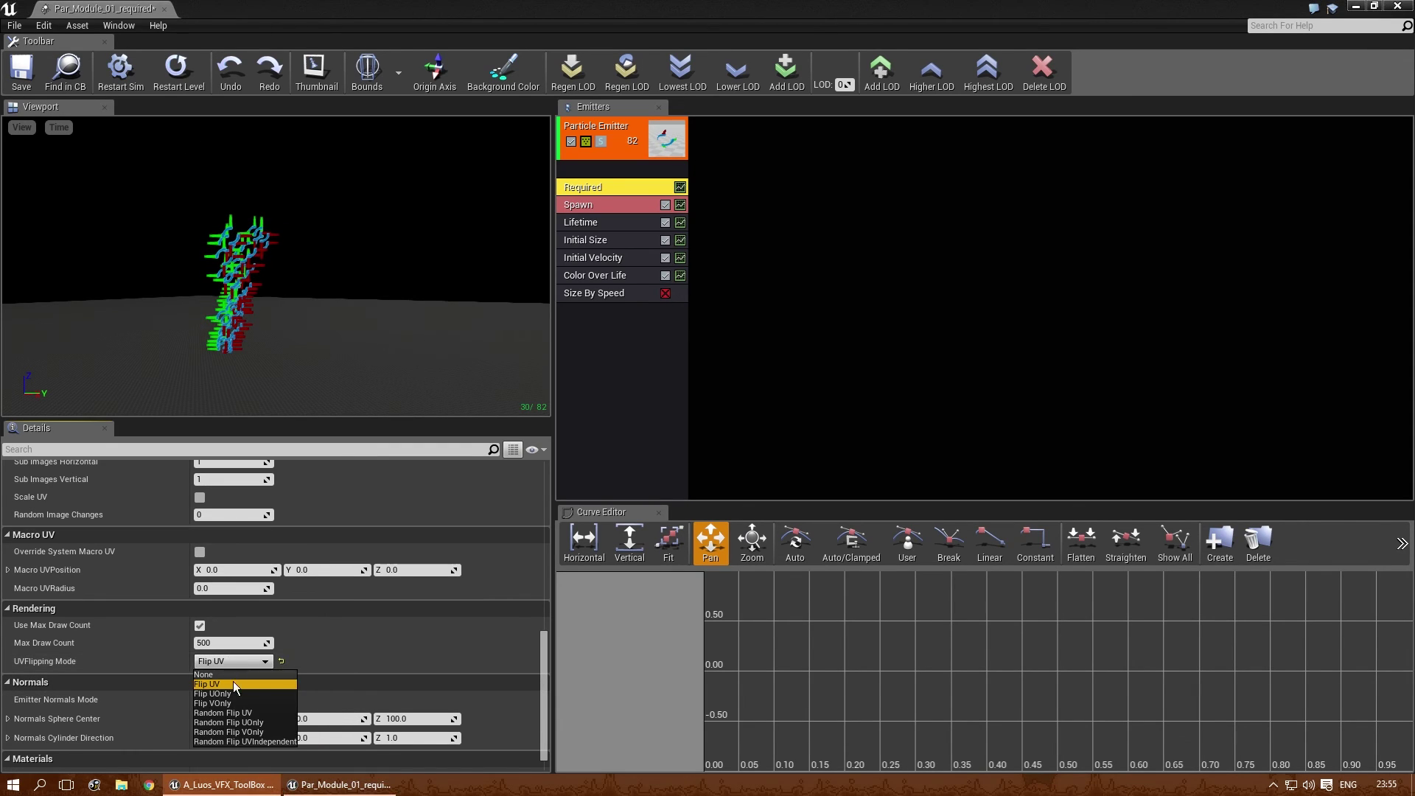
click(222, 693)
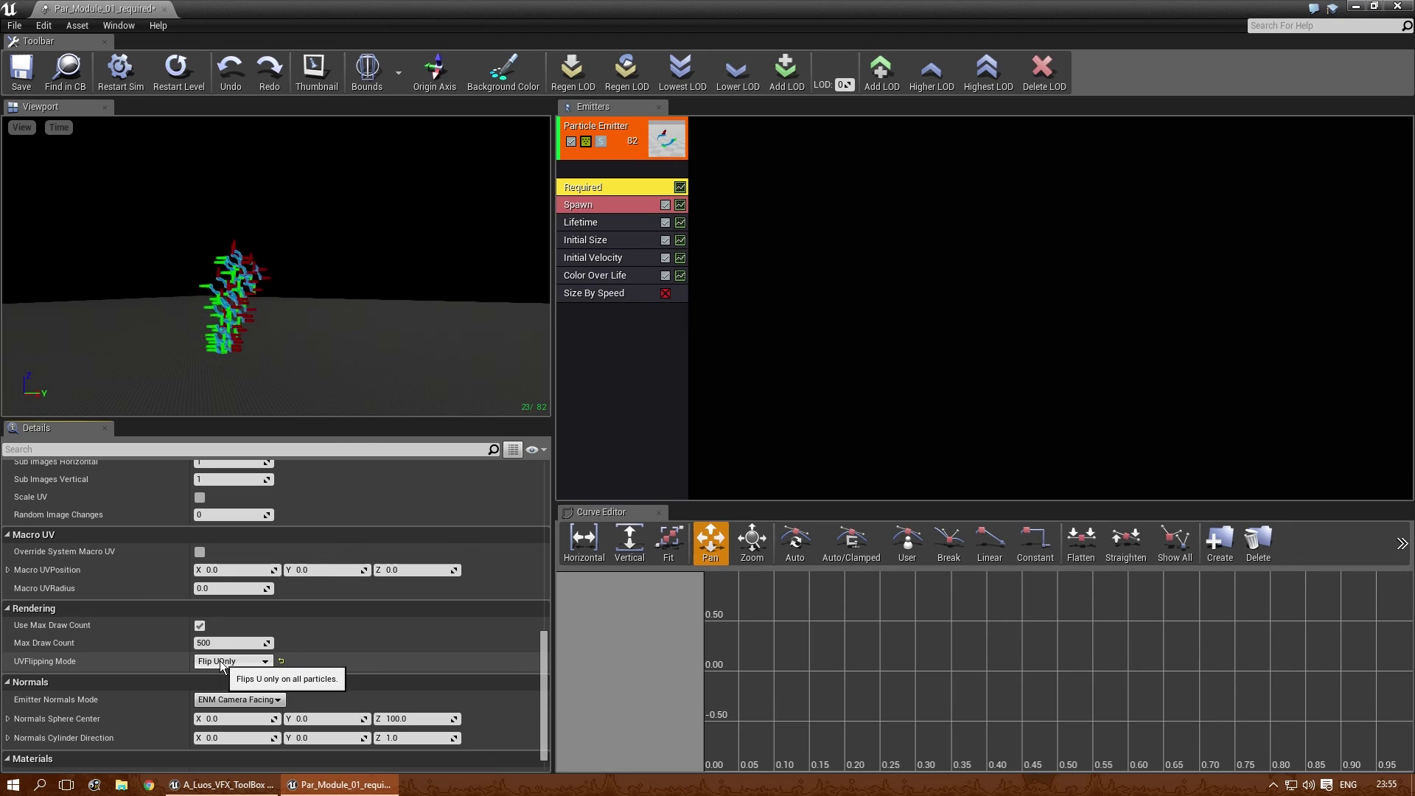
click(220, 660)
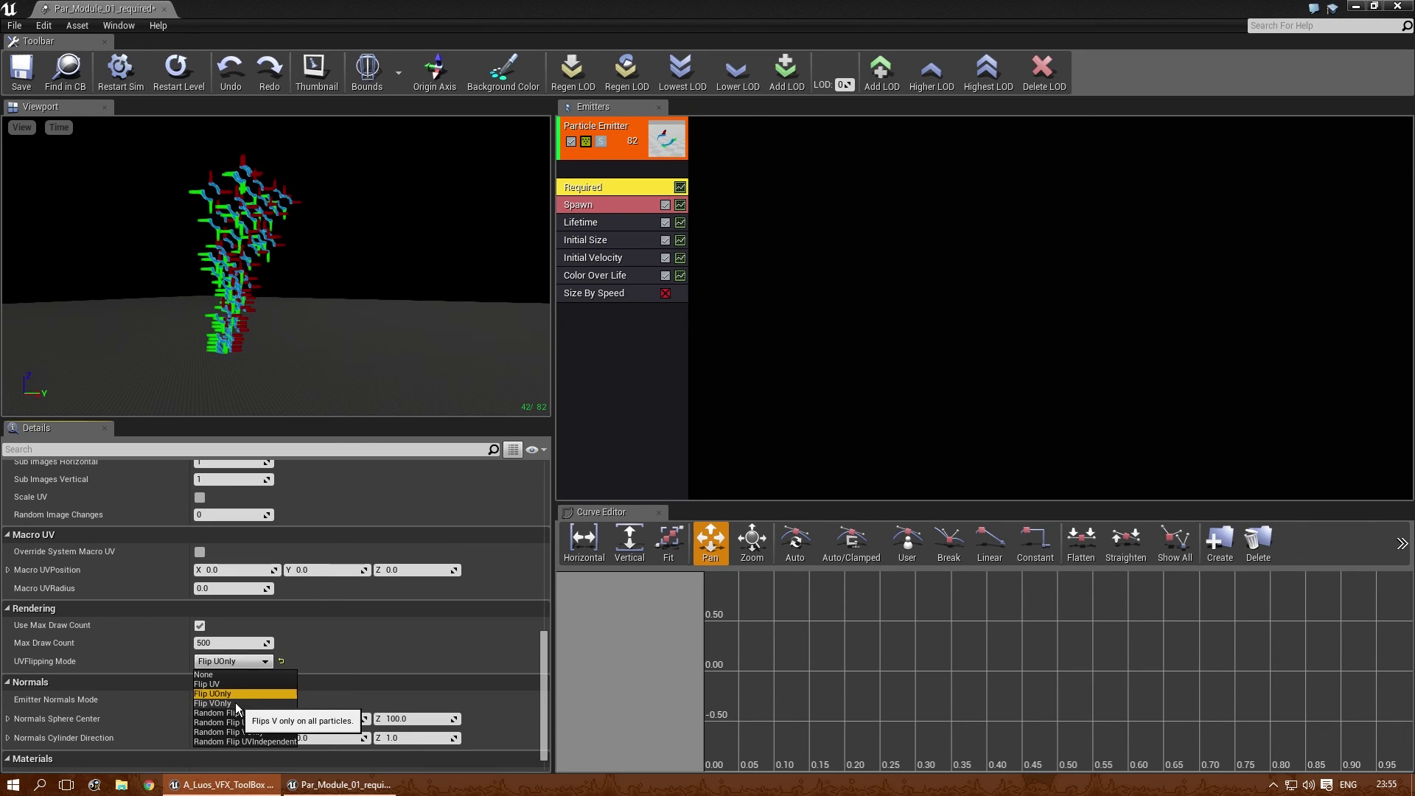
click(236, 702)
click(230, 660)
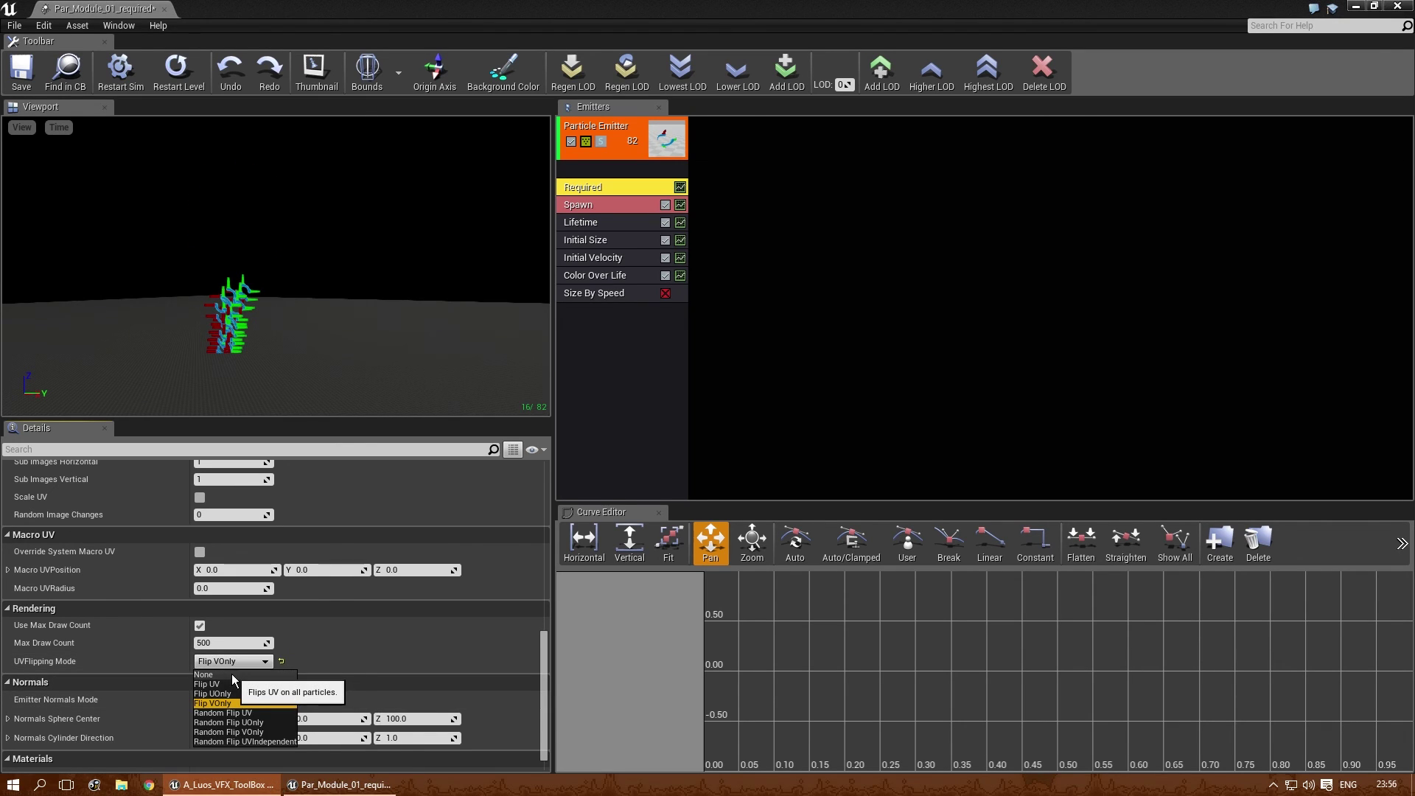
click(232, 673)
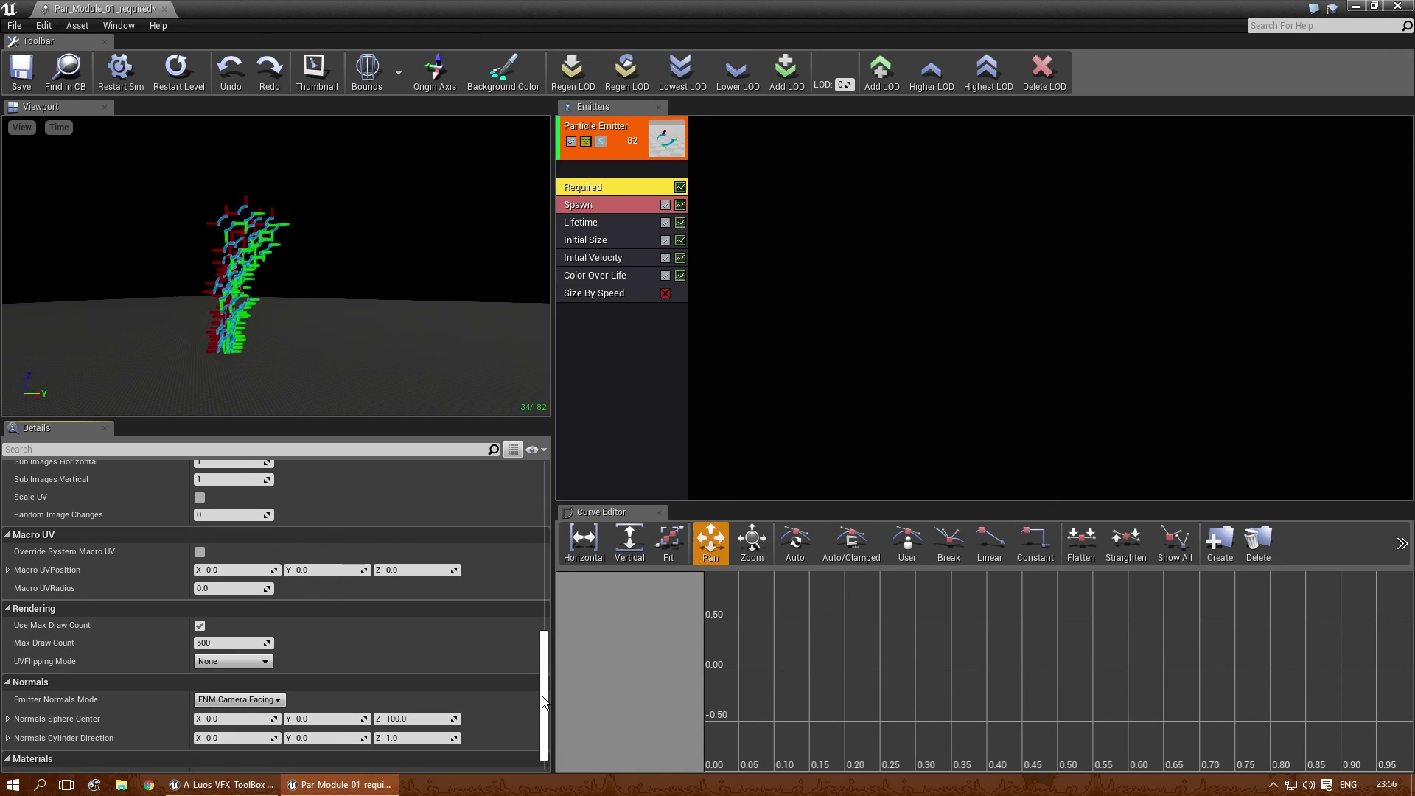
- Examine the Emitter Normals Mode options in the Required module without changing the mode
scroll(543, 700, down, 1)
click(251, 682)
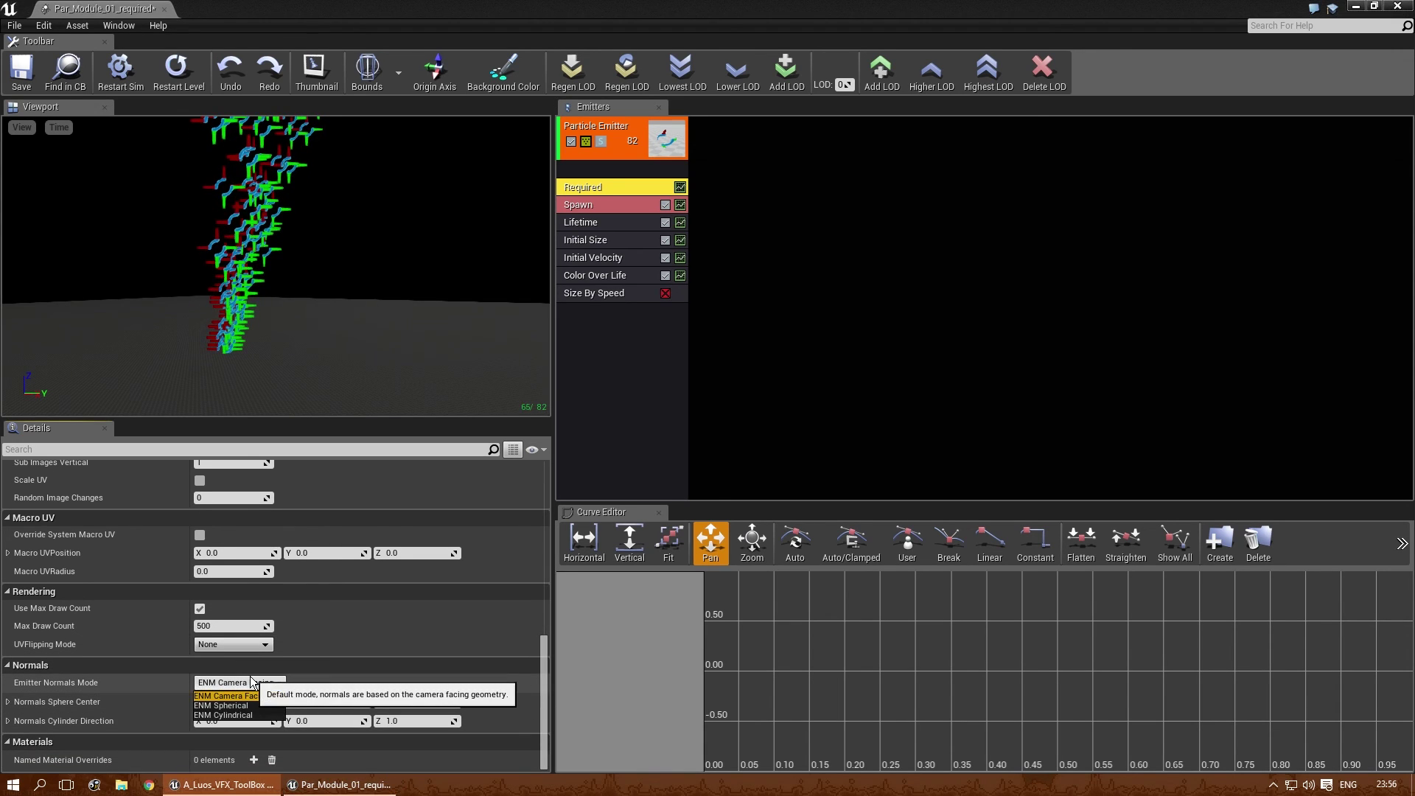
click(250, 683)
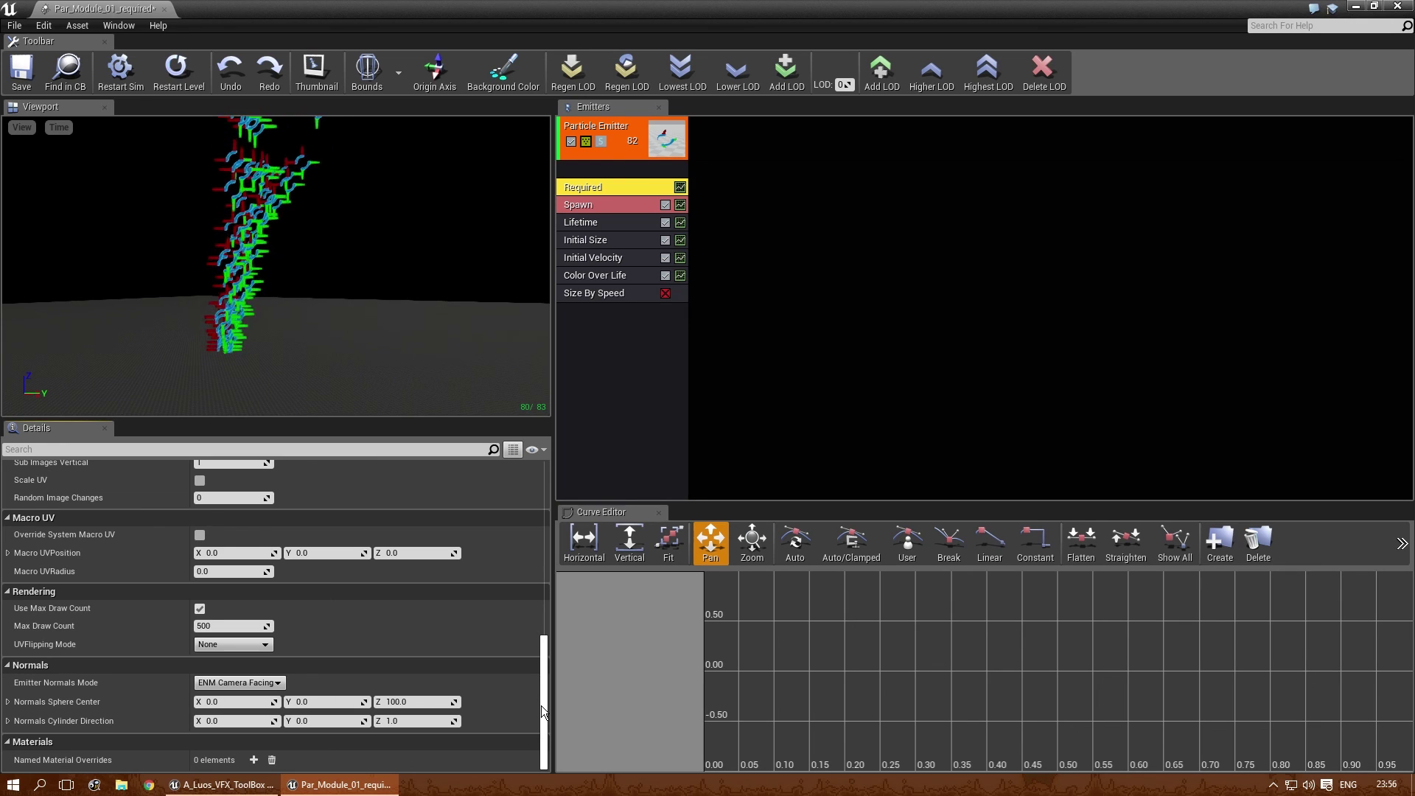
drag(541, 706, 542, 501)
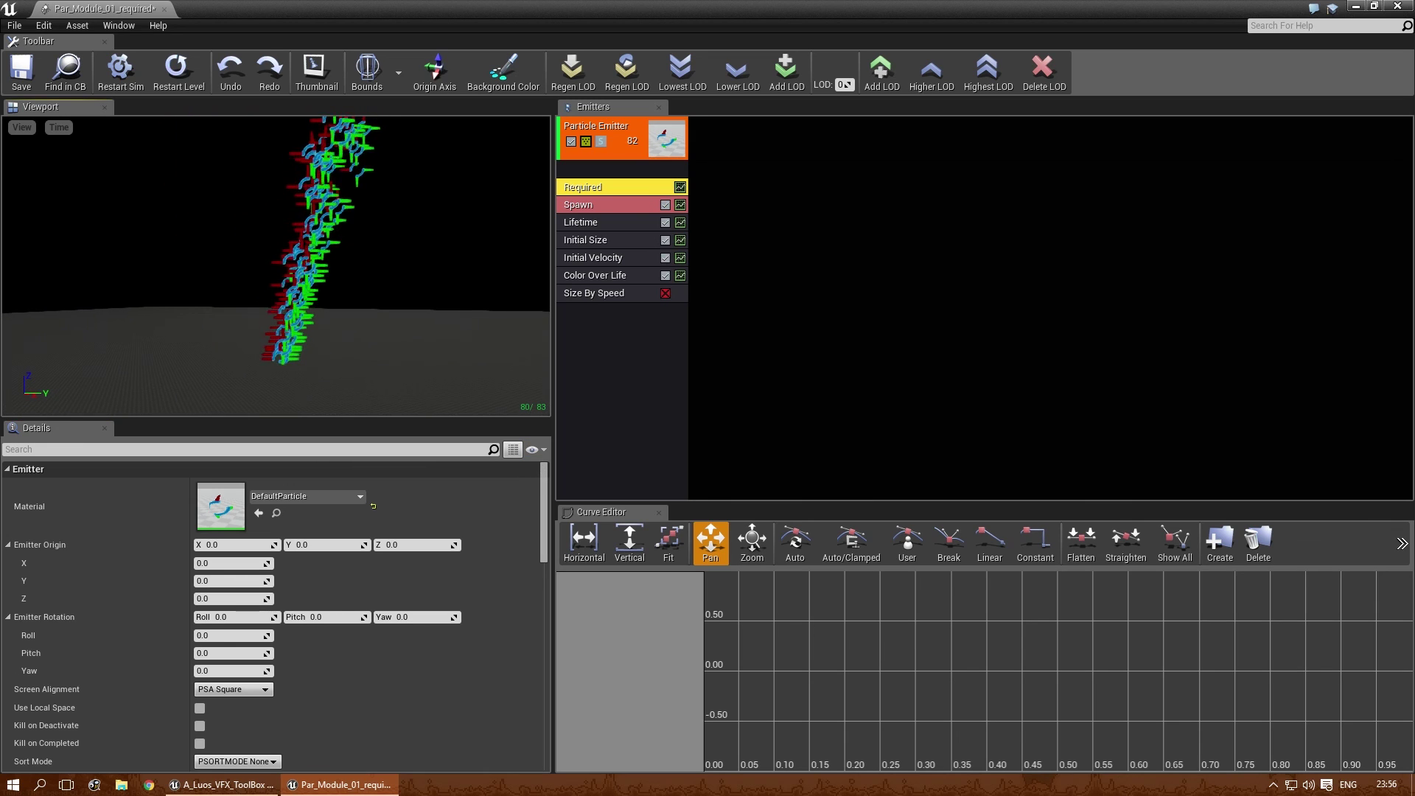
- Compare the Required module's properties with the overall particle system properties and the Spawn module's settings
mouse_move(295, 280)
right_down()
mouse_move(317, 284)
mouse_move(277, 258)
mouse_move(276, 239)
mouse_move(286, 274)
right_up()
click(868, 249)
click(634, 187)
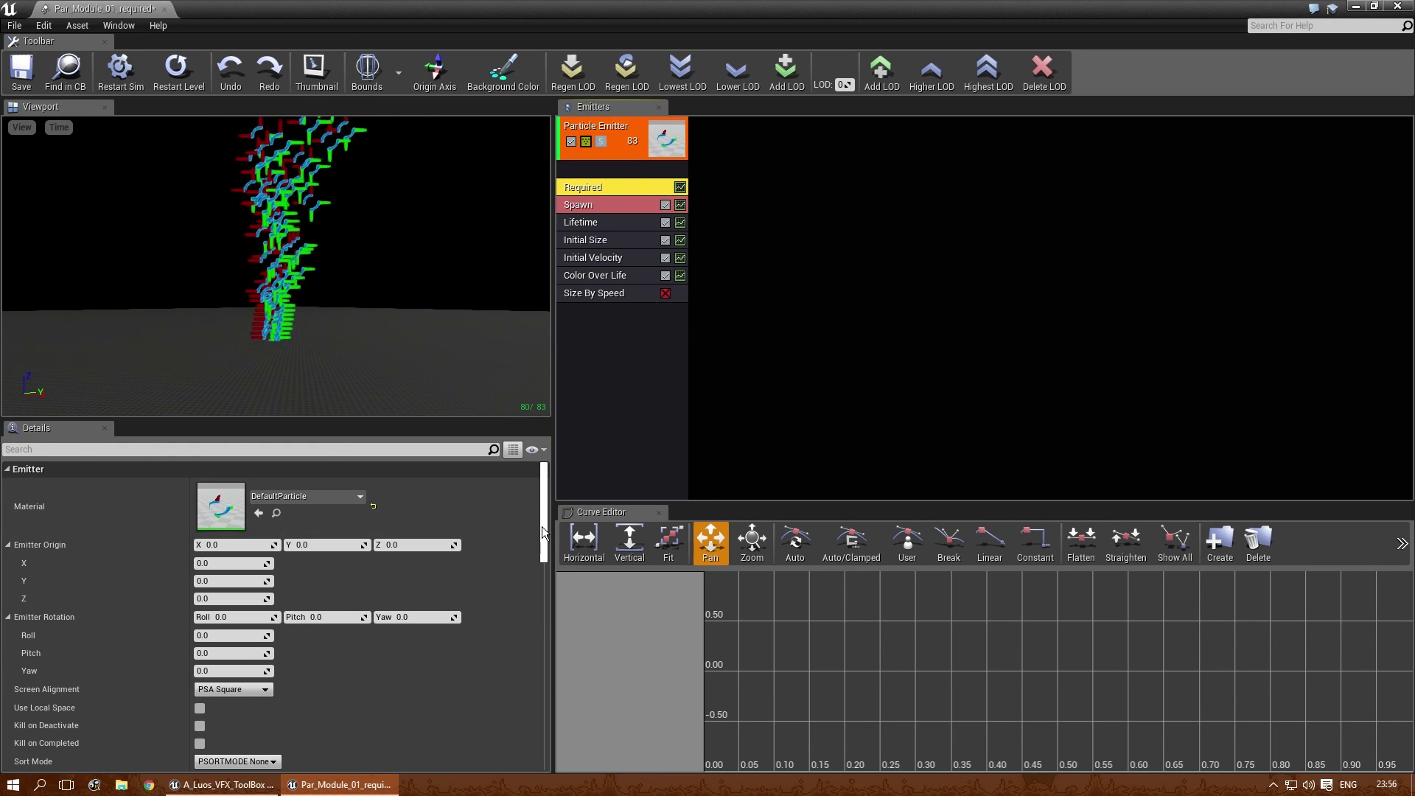
click(772, 317)
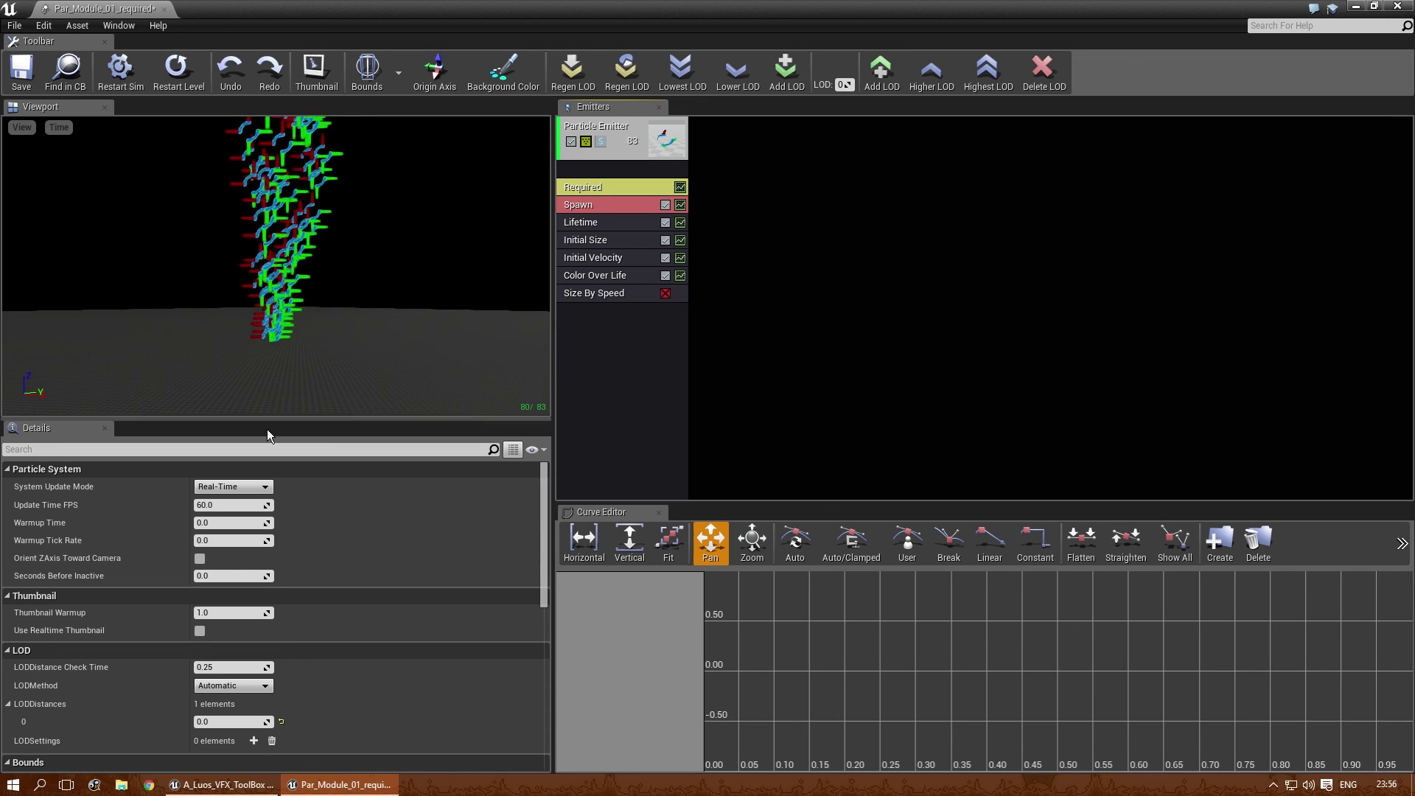
drag(544, 506, 806, 321)
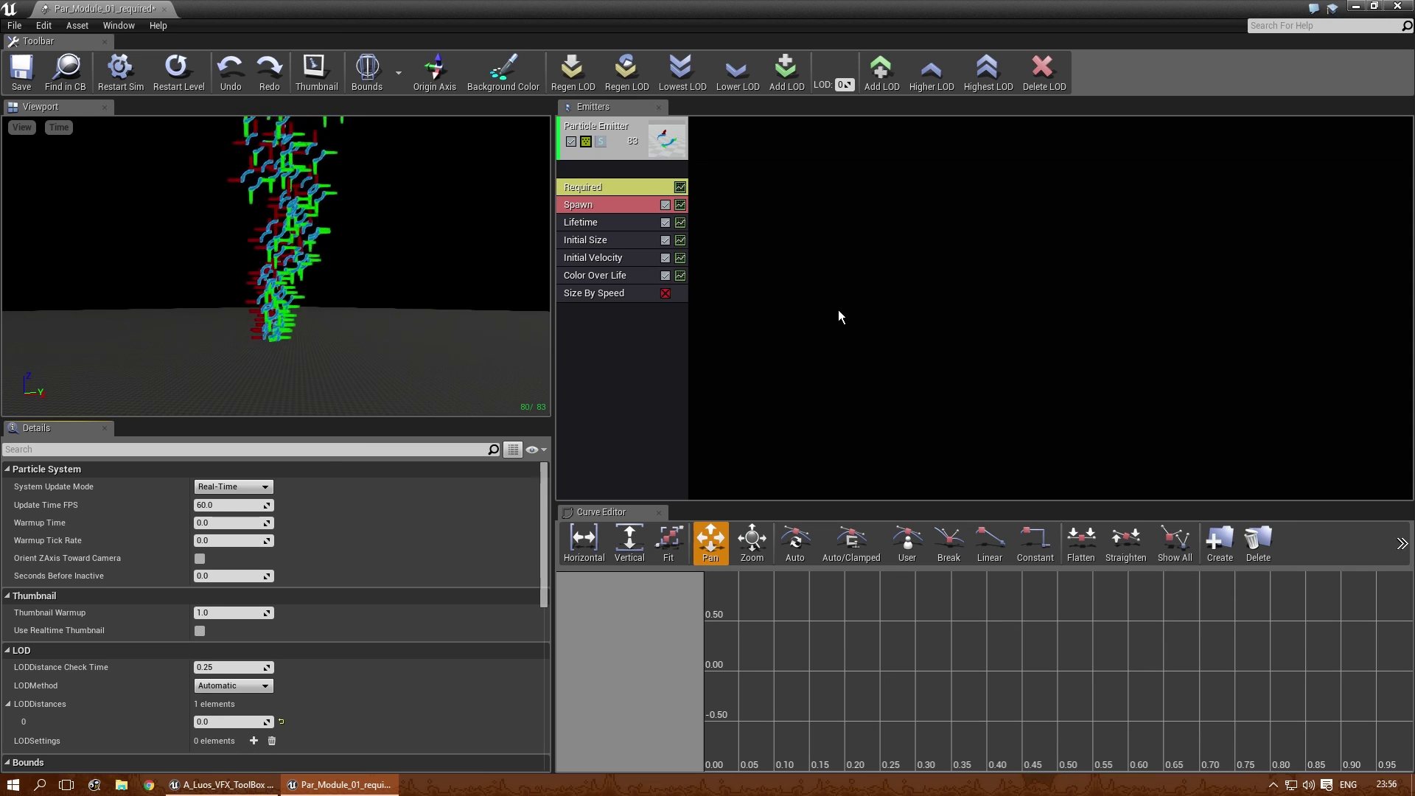
click(609, 202)
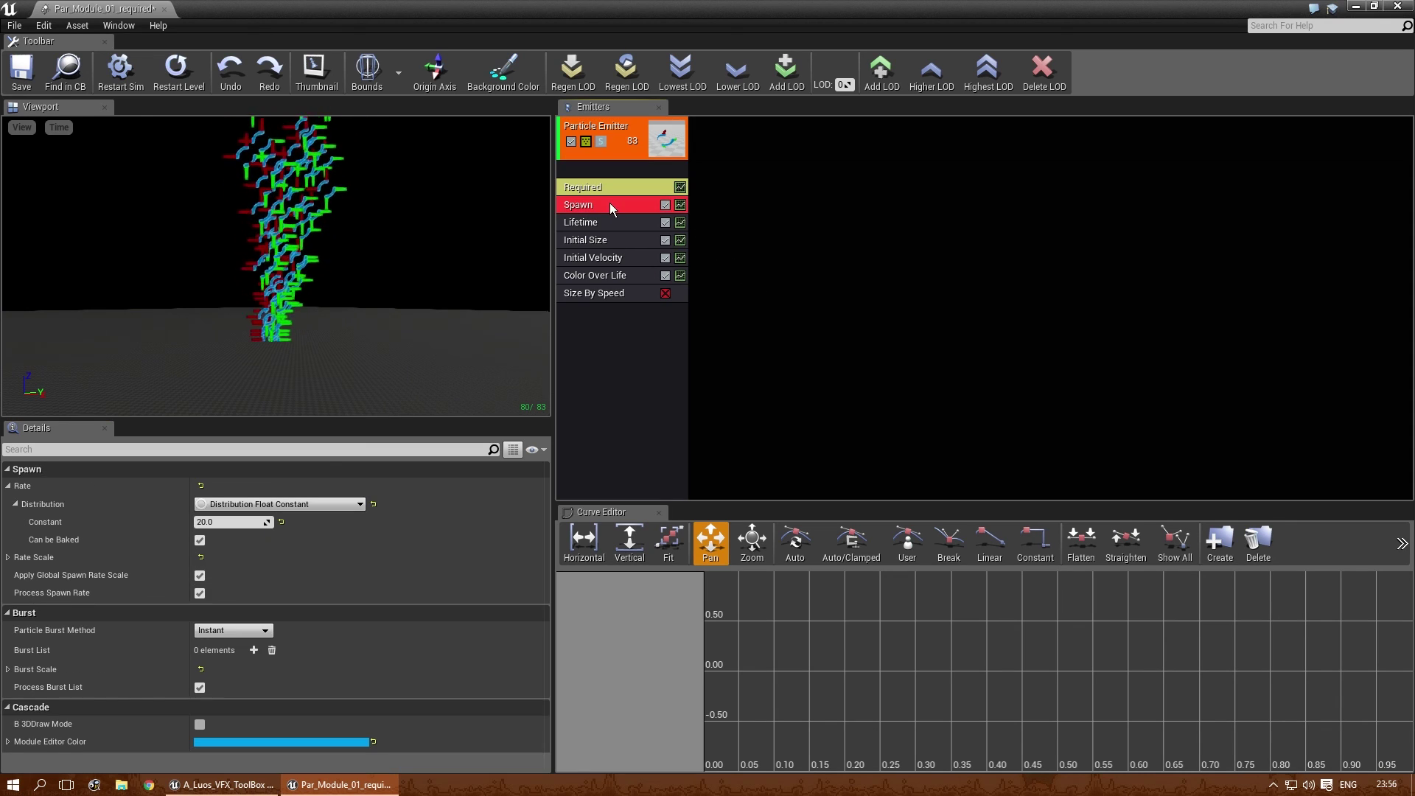
click(773, 270)
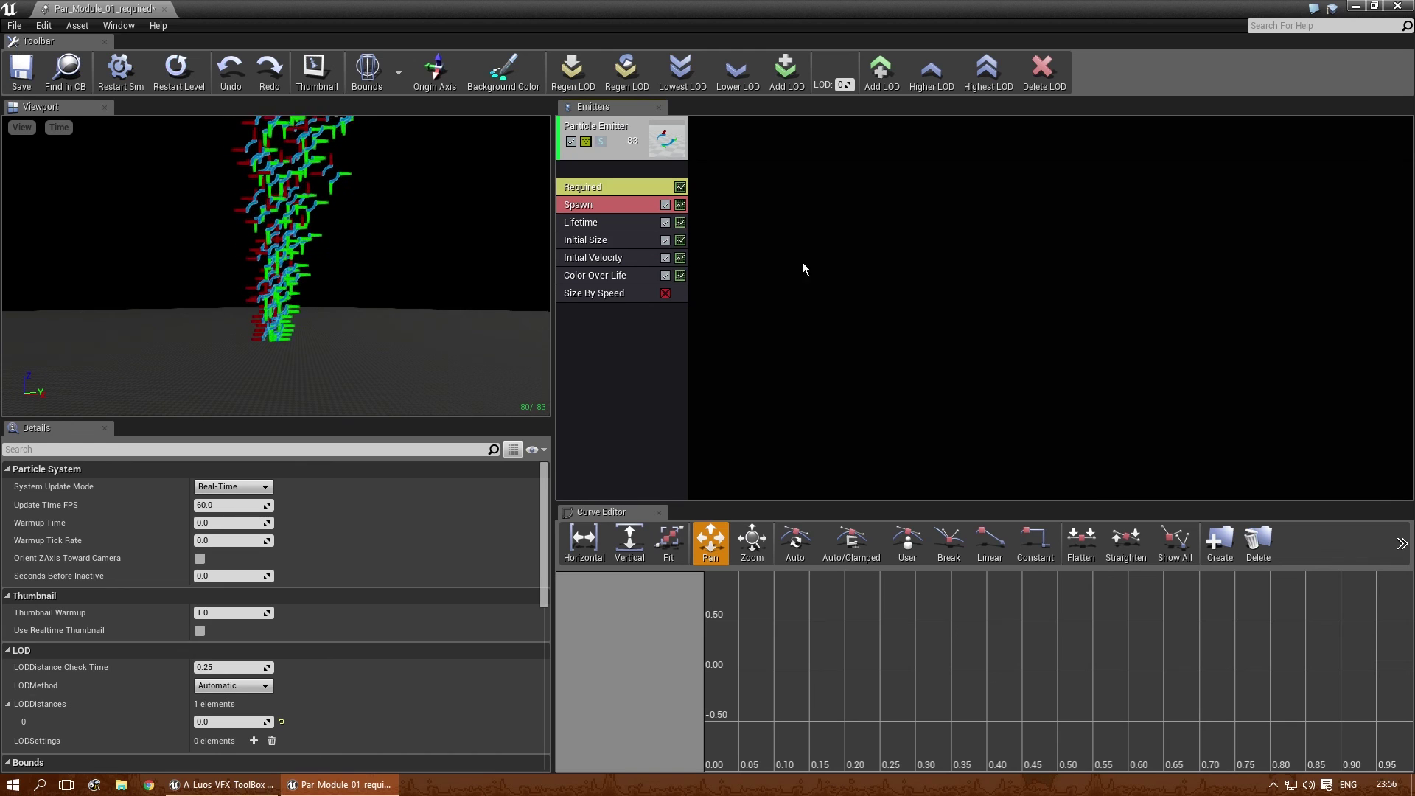